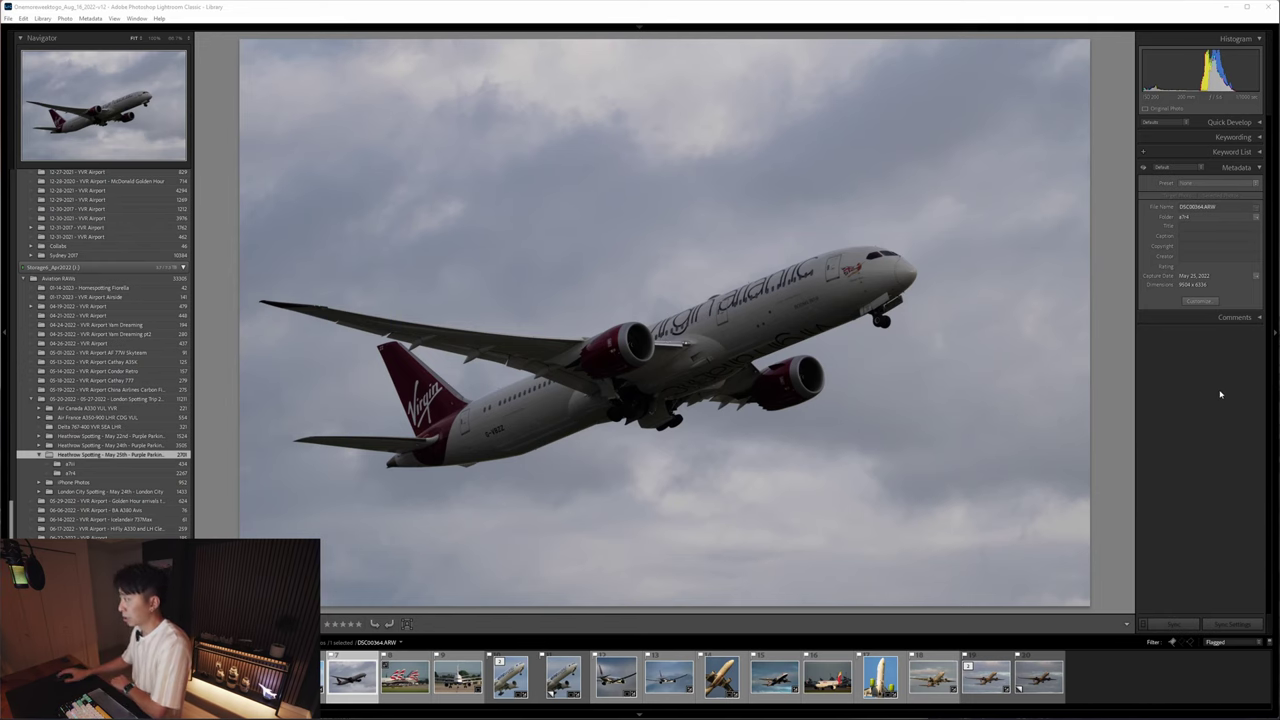
- Open the Virgin Atlantic photo in the Develop module and enable chromatic aberration removal and lens profile corrections
key("F5")
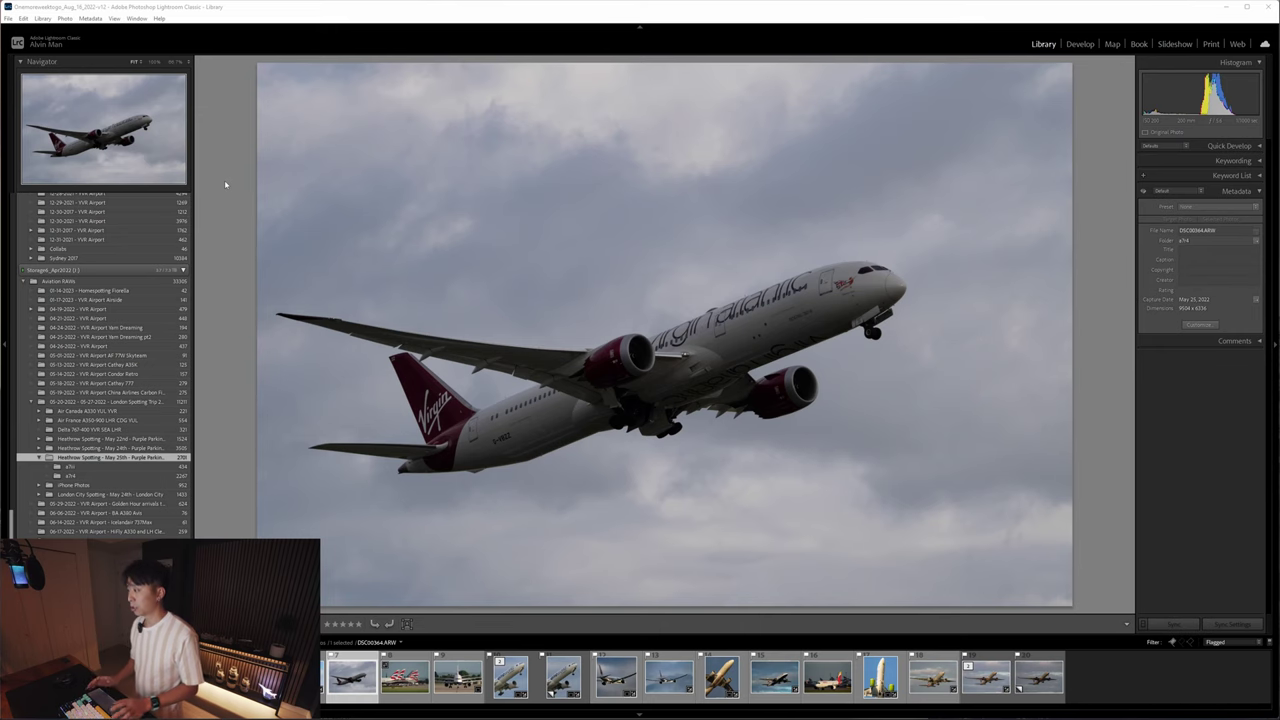
key("d")
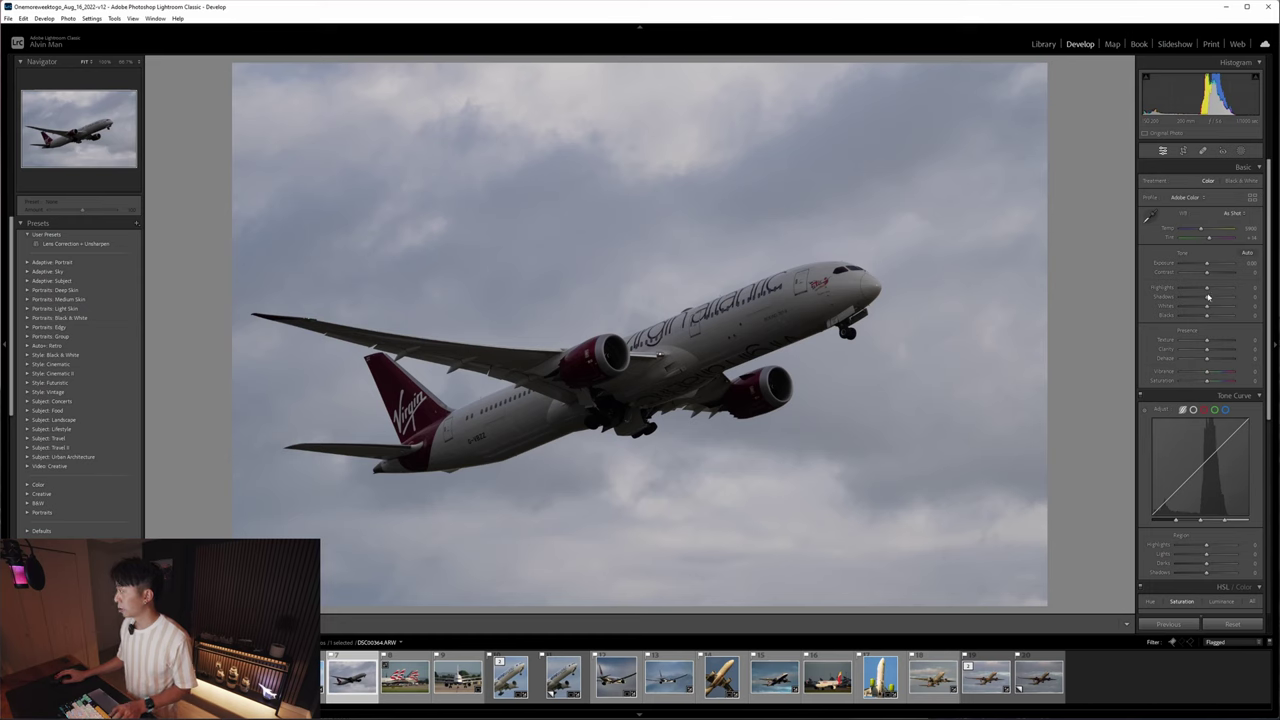
scroll(1205, 350, "down", 3)
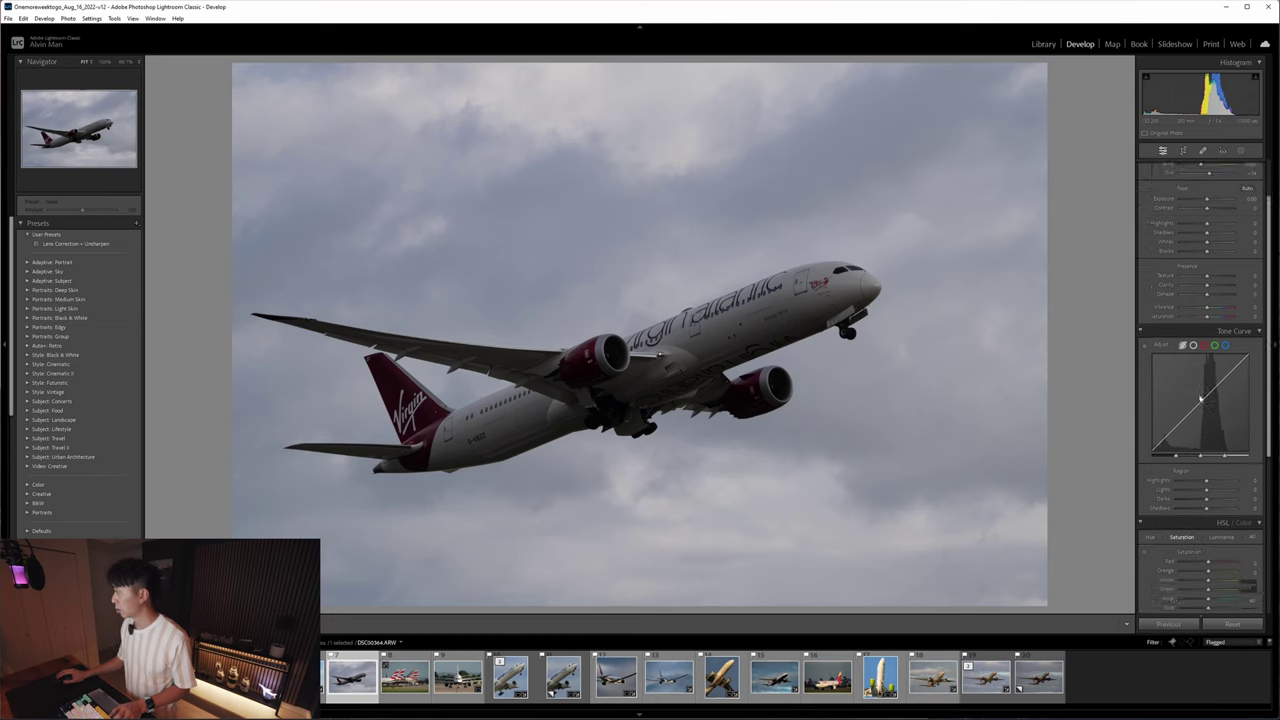
left_click(1200, 399)
left_click(1147, 437)
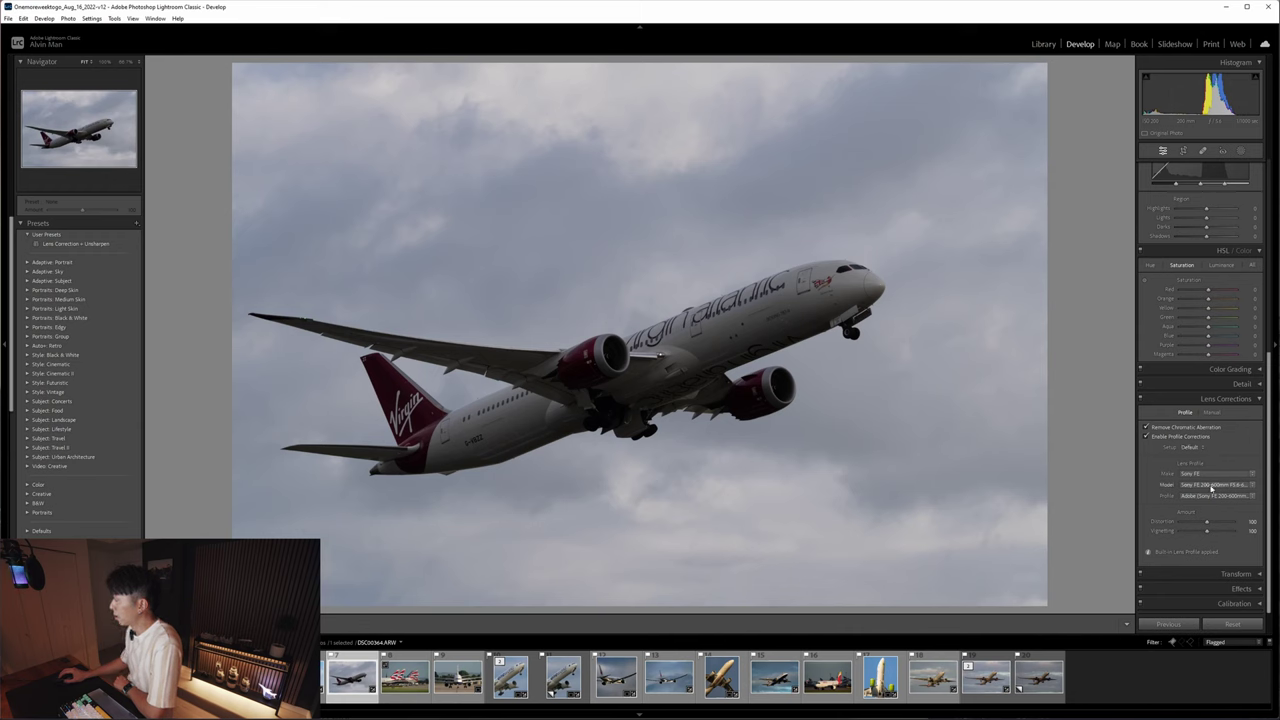
scroll(1207, 449, "up", 3)
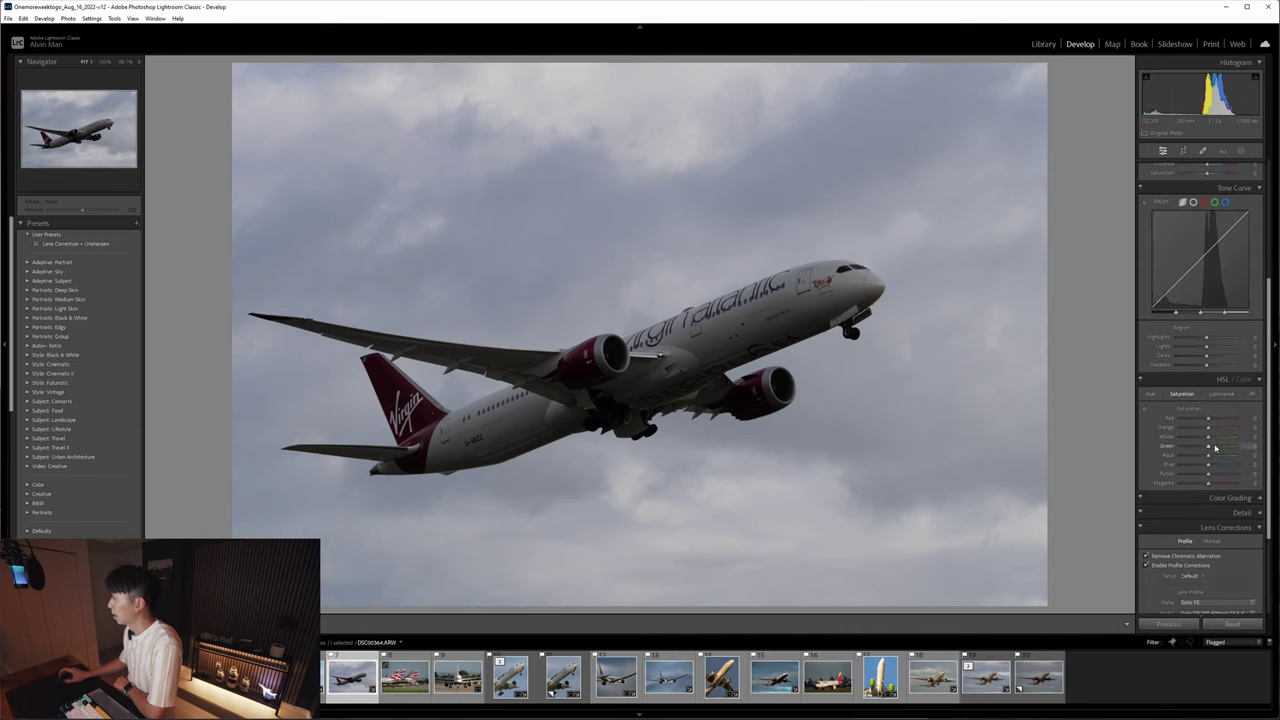
scroll(1193, 520, "down", 3)
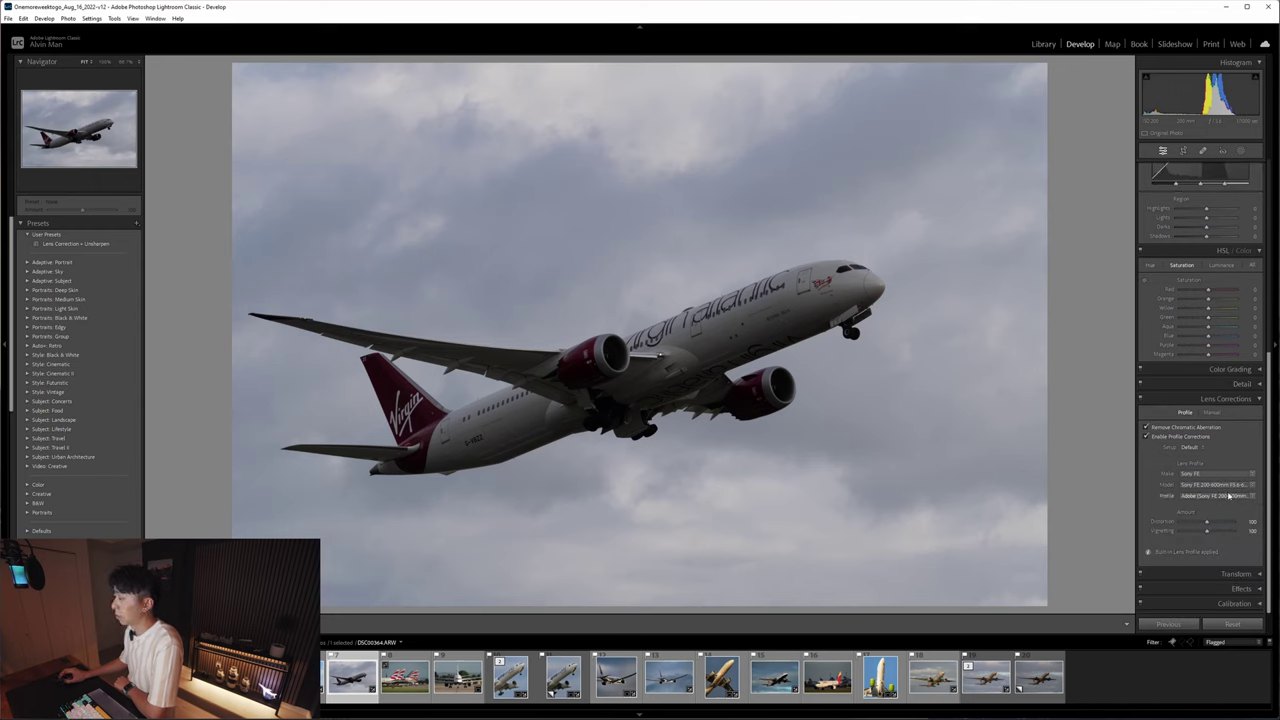
- Raise the photo's shadows to +44 in the basic tone adjustments
scroll(1225, 500, "up", 5)
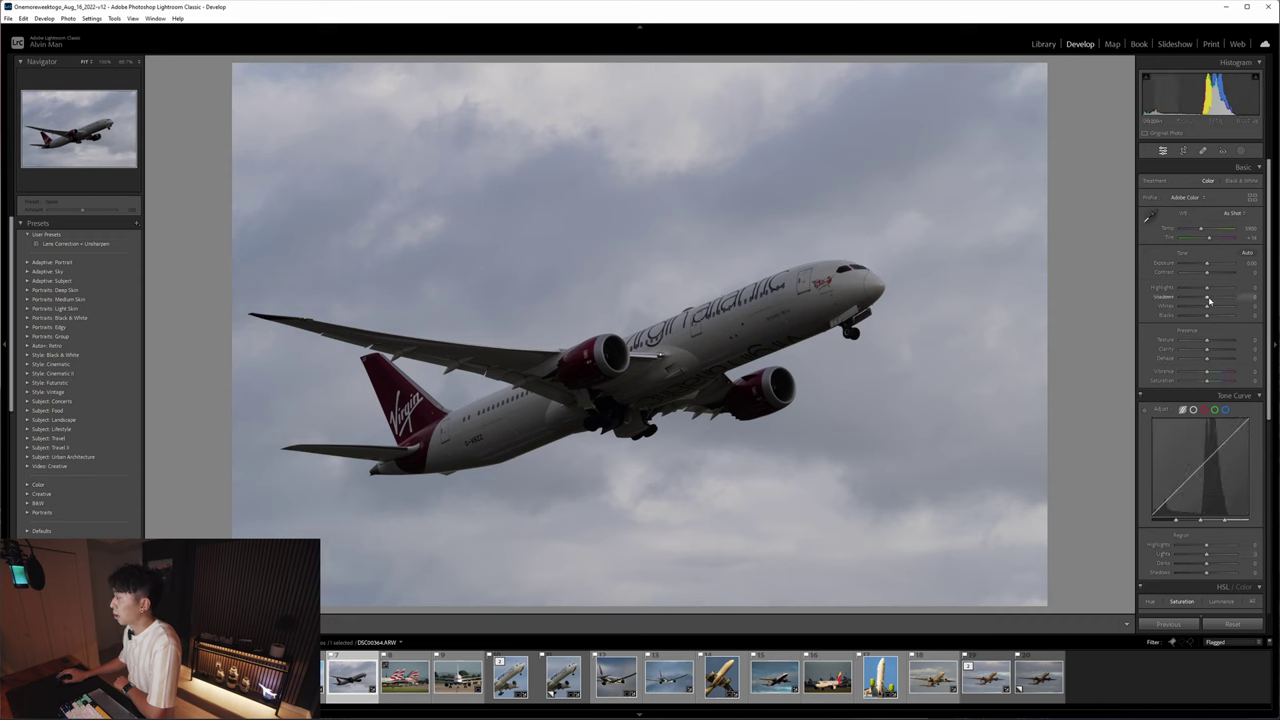
left_click_drag(1208, 299, 1218, 300)
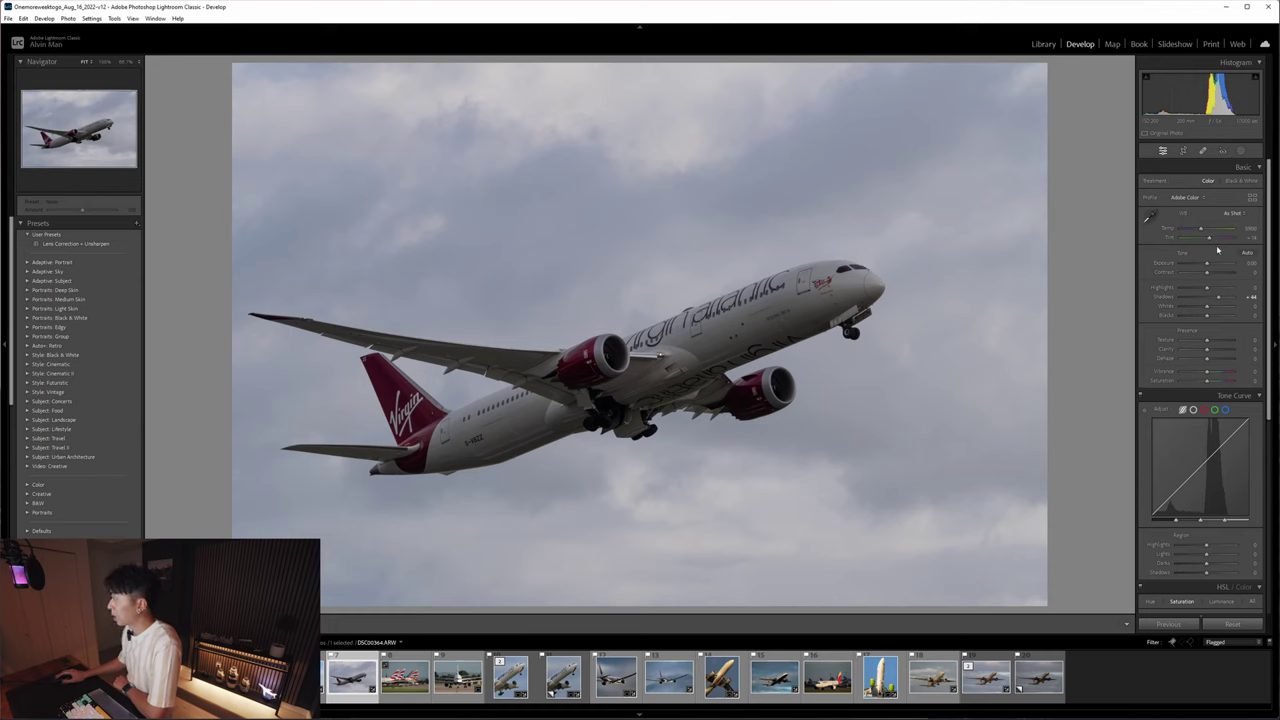
scroll(1194, 353, "down", 5)
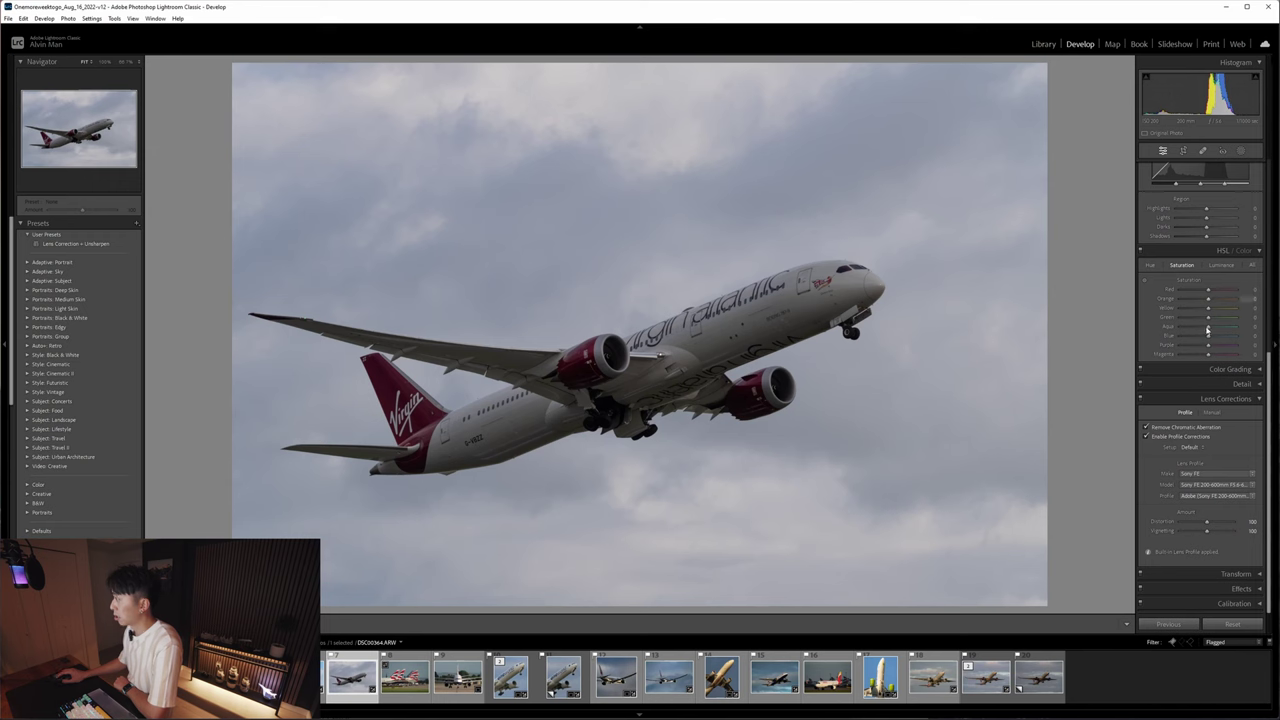
scroll(1197, 362, "up", 5)
scroll(1197, 362, "down", 5)
- Export the photo with the PSD user preset to the London 2022 folder, overwriting the existing DSC00364.psd
right_click(656, 369)
mouse_move(700, 610)
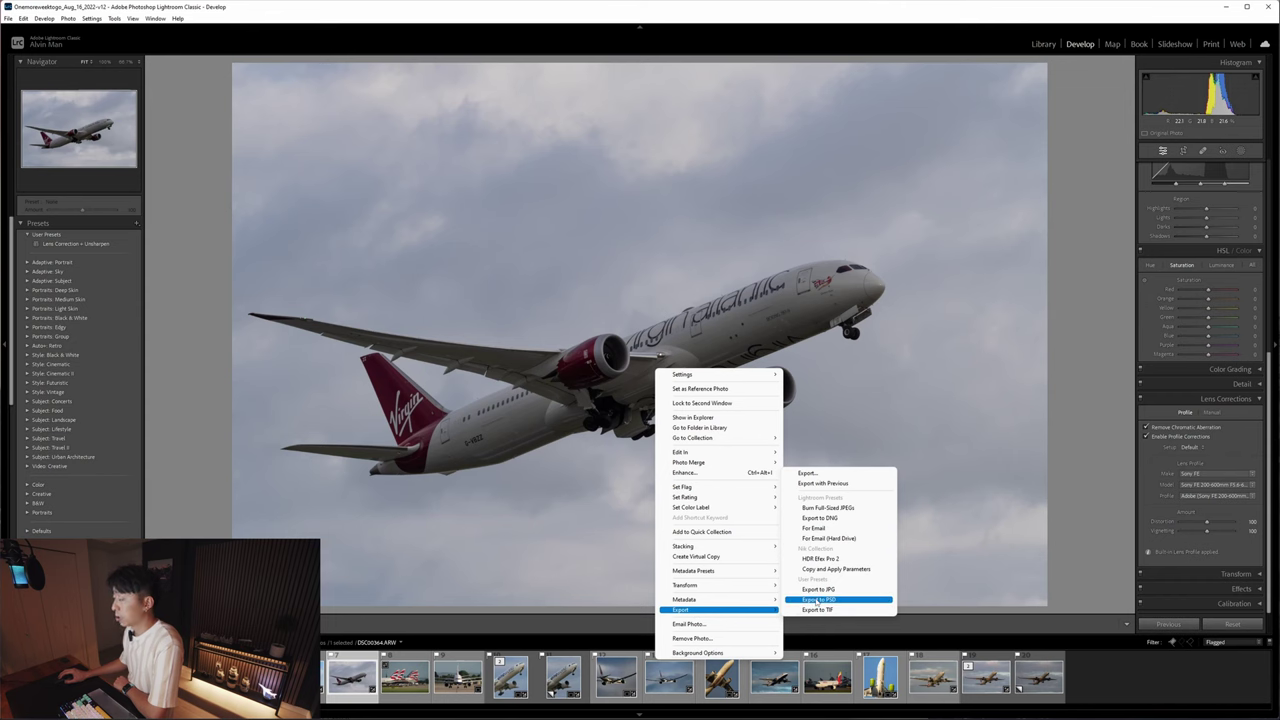
left_click(818, 600)
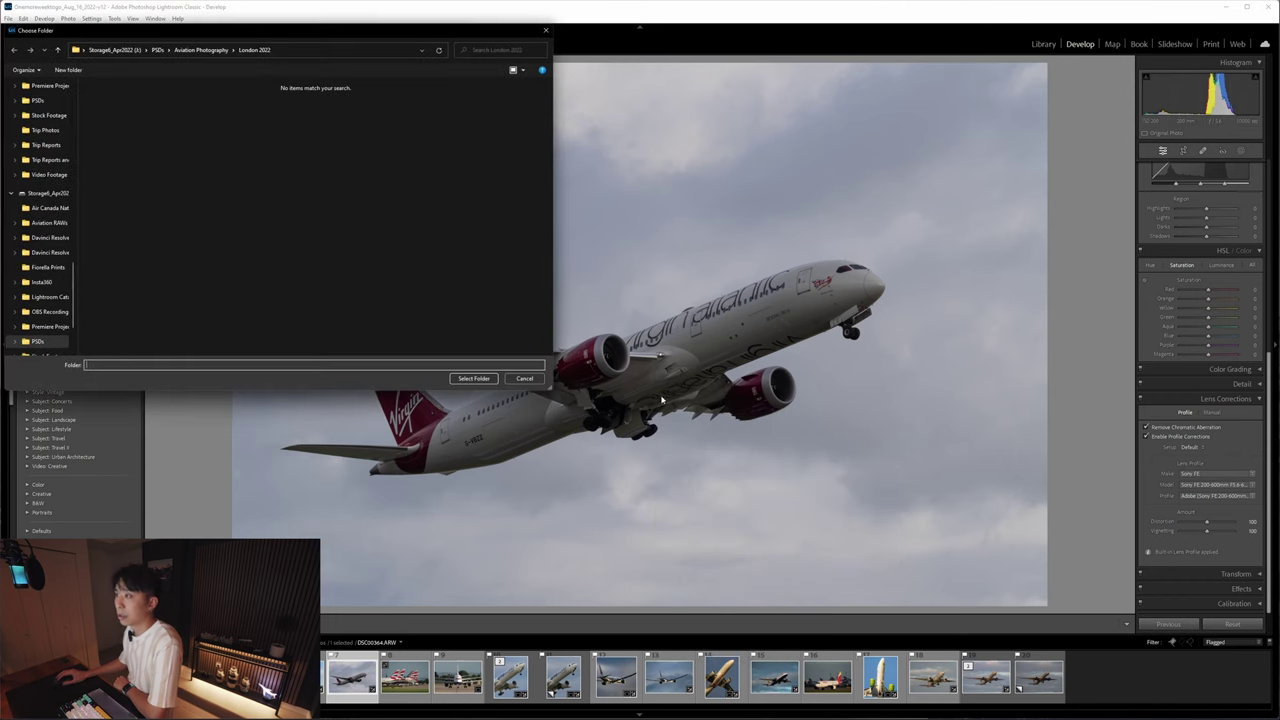
left_click(474, 378)
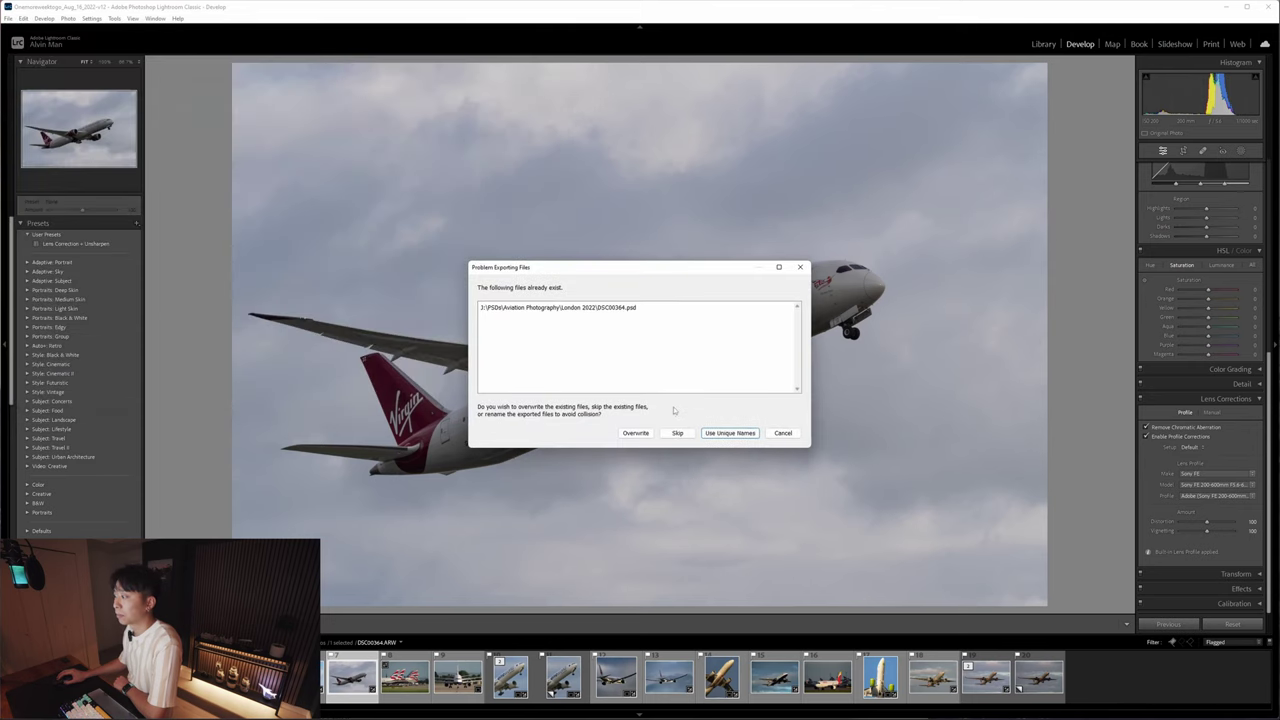
left_click(648, 434)
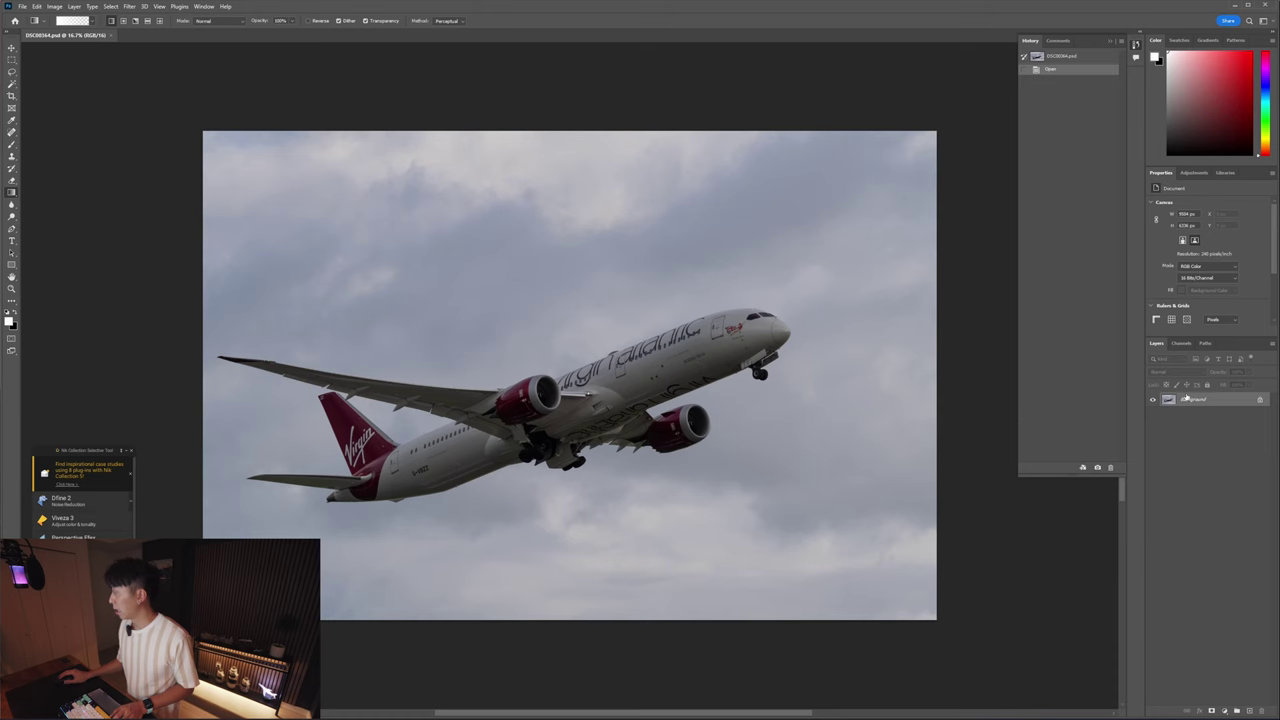
- In Photoshop, duplicate the Background layer and rename the copy "topaz denoise"
key("ctrl+j")
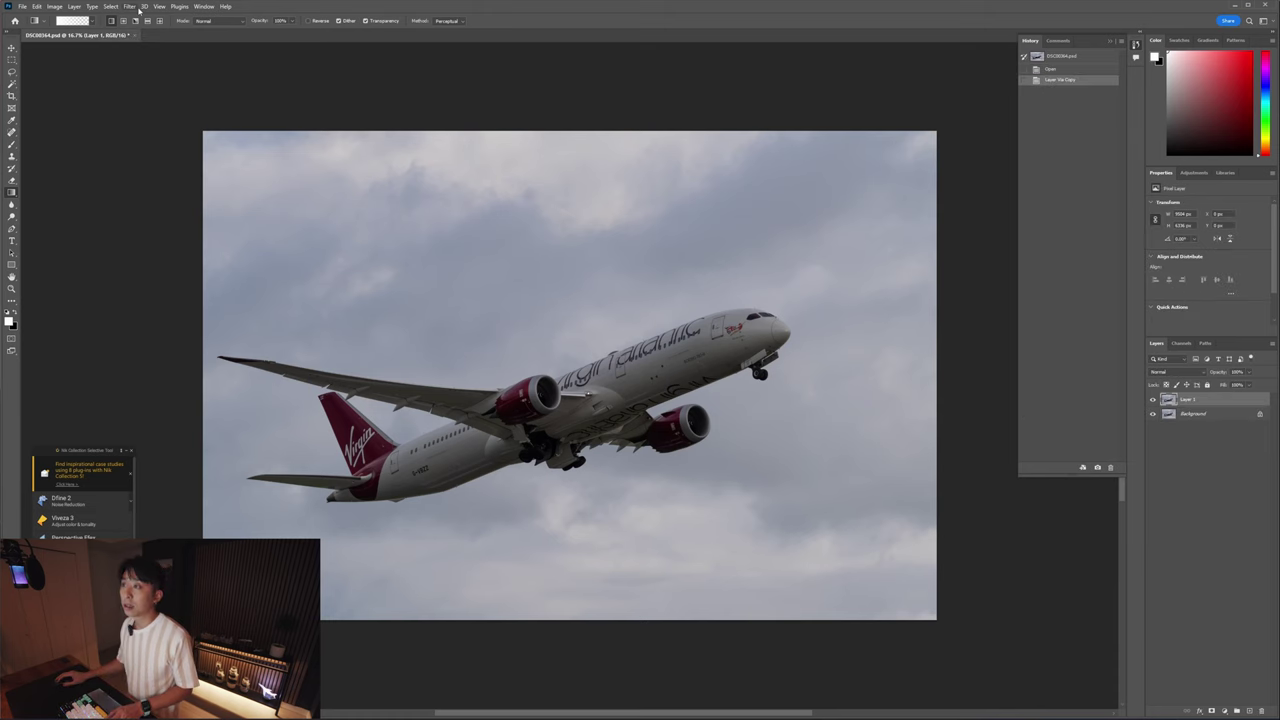
key("z")
left_click_drag(634, 388, 380, 421)
key("h")
left_click_drag(699, 328, 449, 397)
left_click_drag(349, 447, 575, 388)
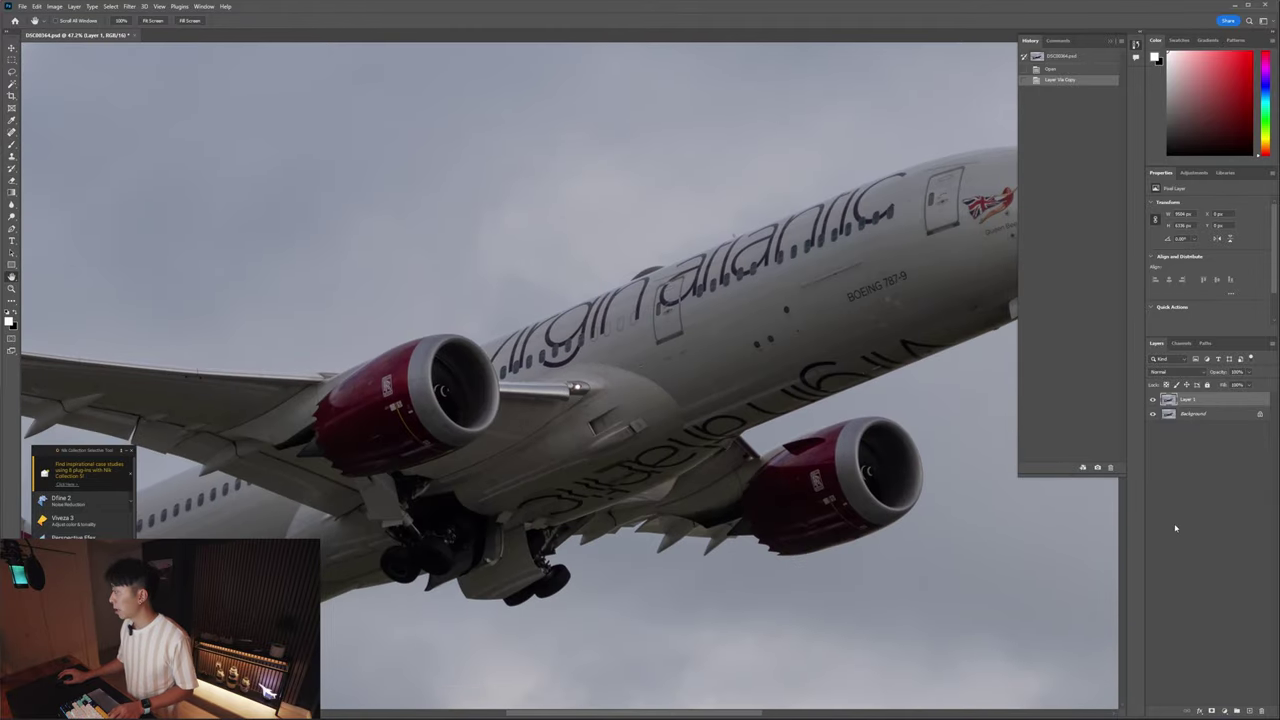
double_click(1188, 400)
type("b")
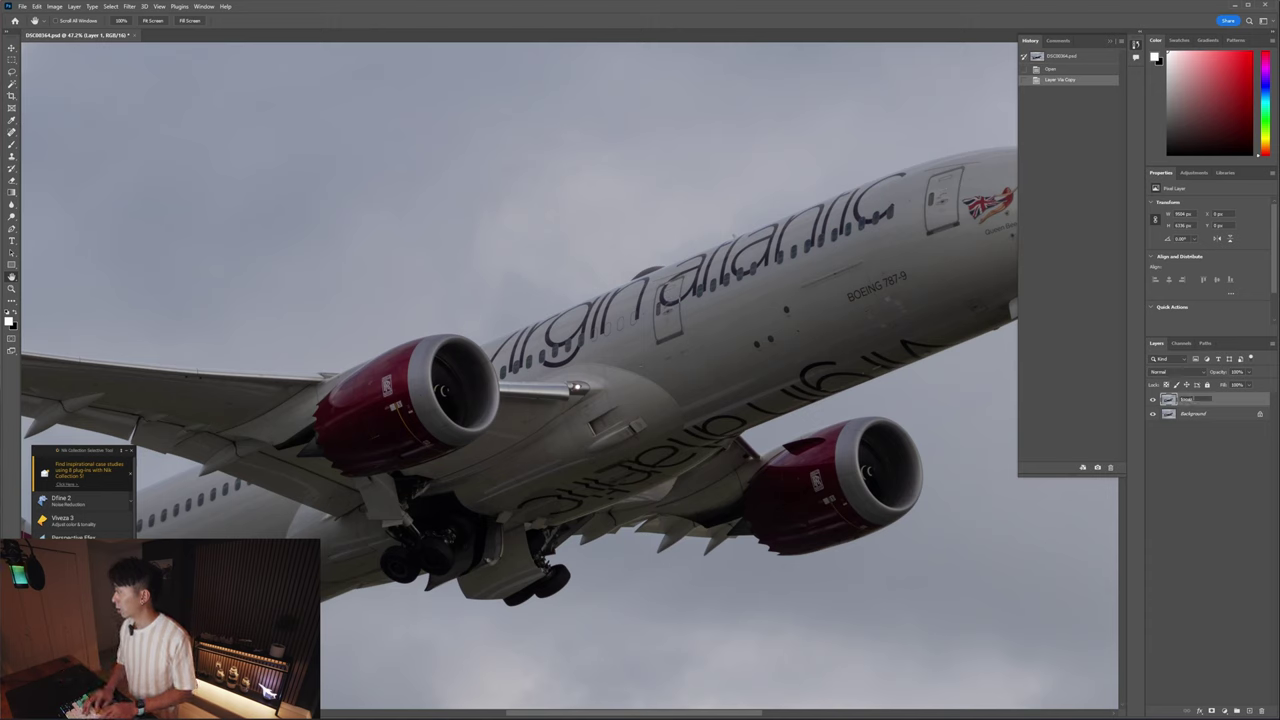
type("opaz denoise")
key("Return")
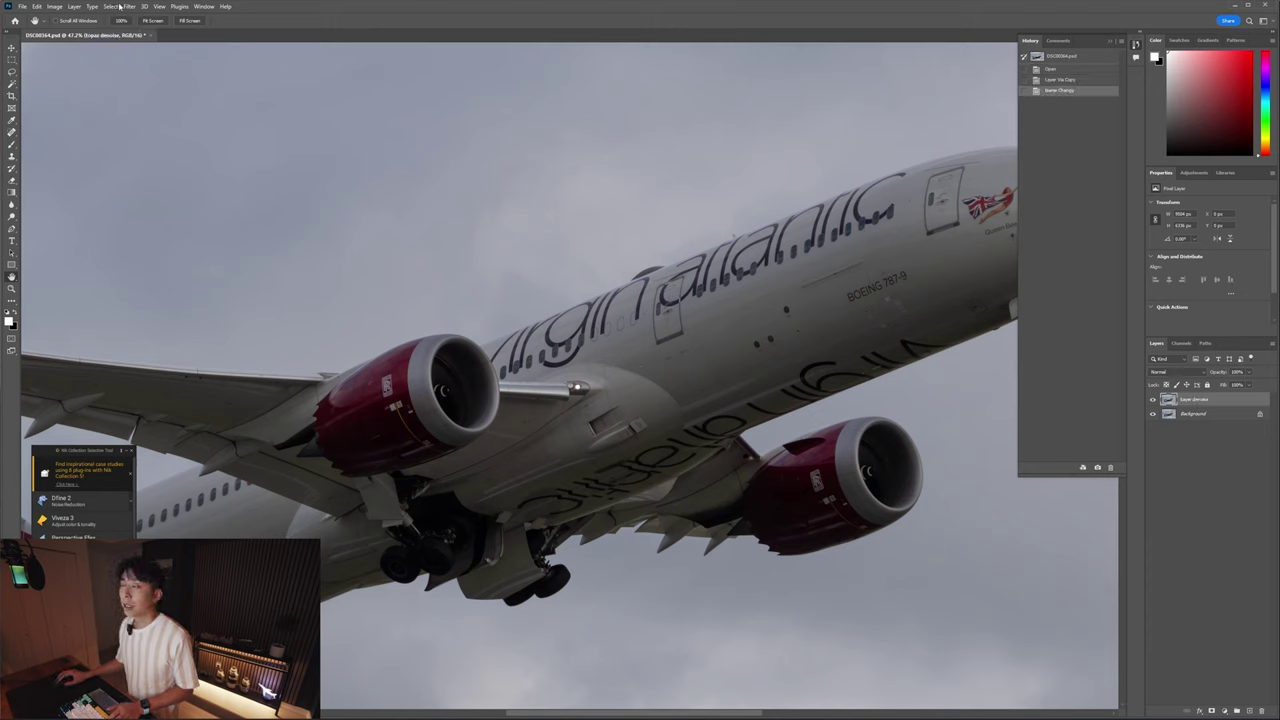
- Apply Topaz DeNoise AI to the topaz denoise layer using the Standard model with Remove Noise at 27
left_click(127, 6)
mouse_move(190, 229)
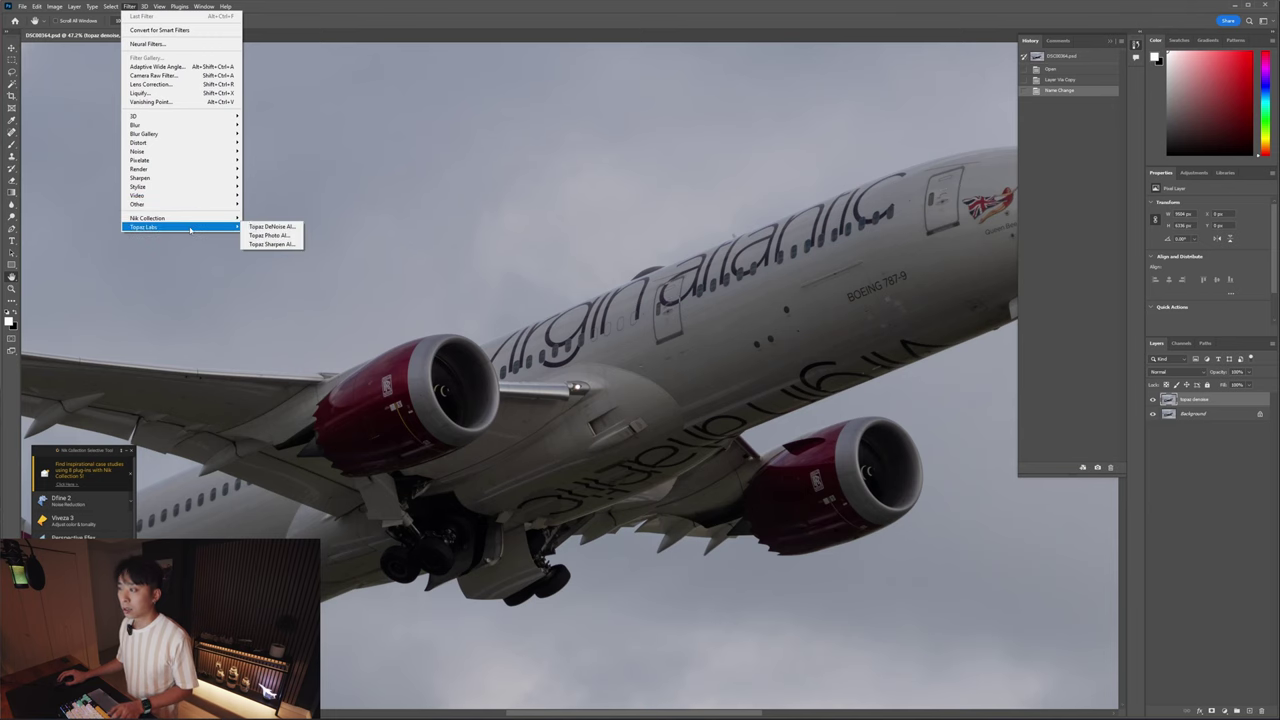
left_click(257, 228)
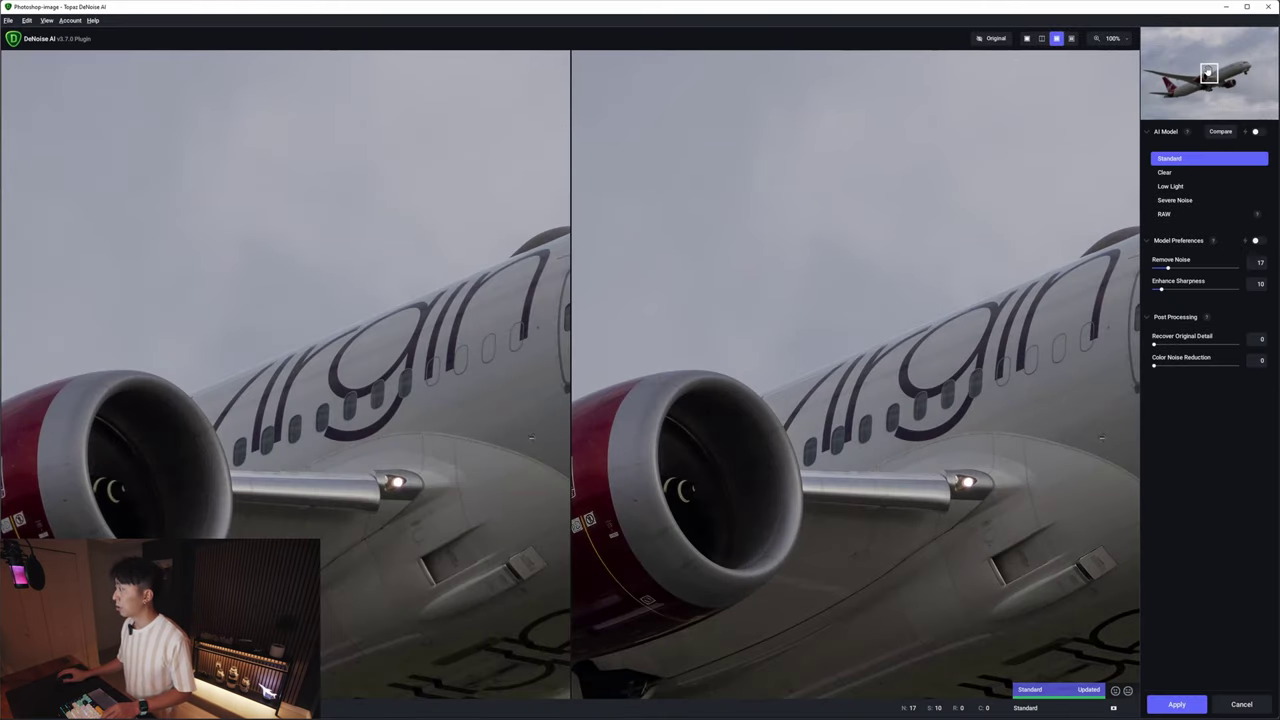
left_click_drag(1208, 72, 1230, 76)
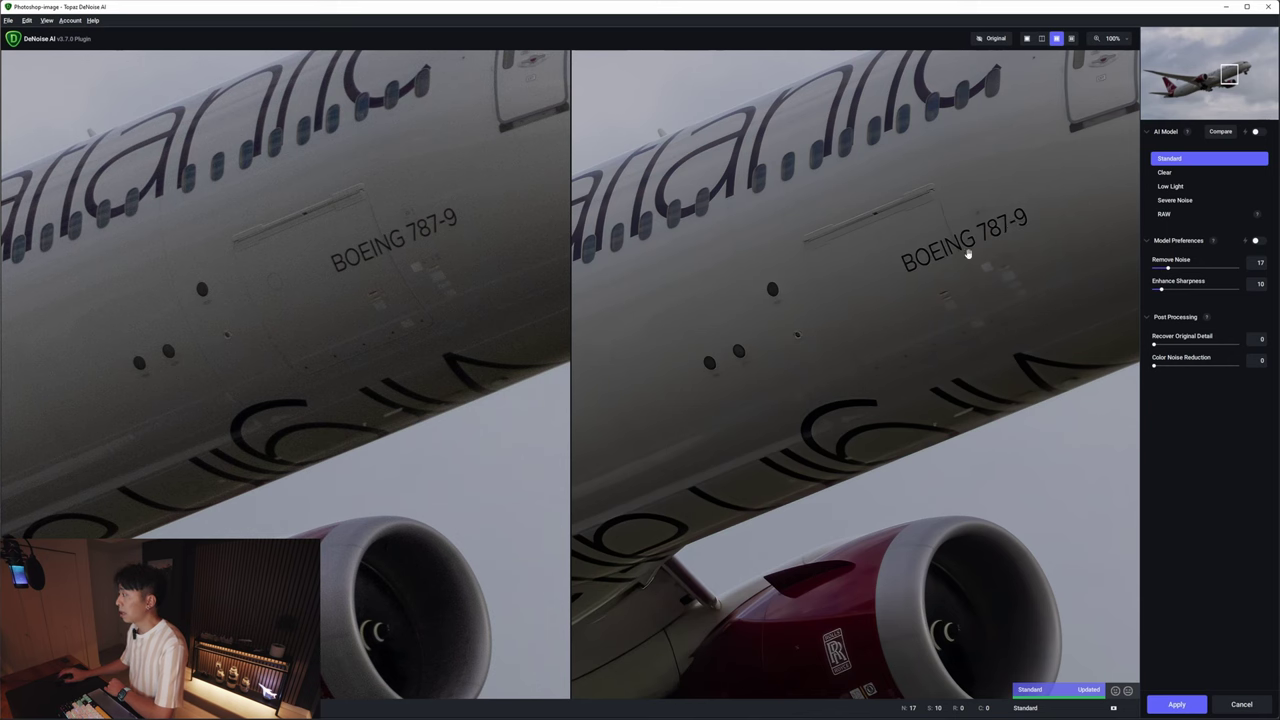
left_click_drag(1168, 268, 1171, 272)
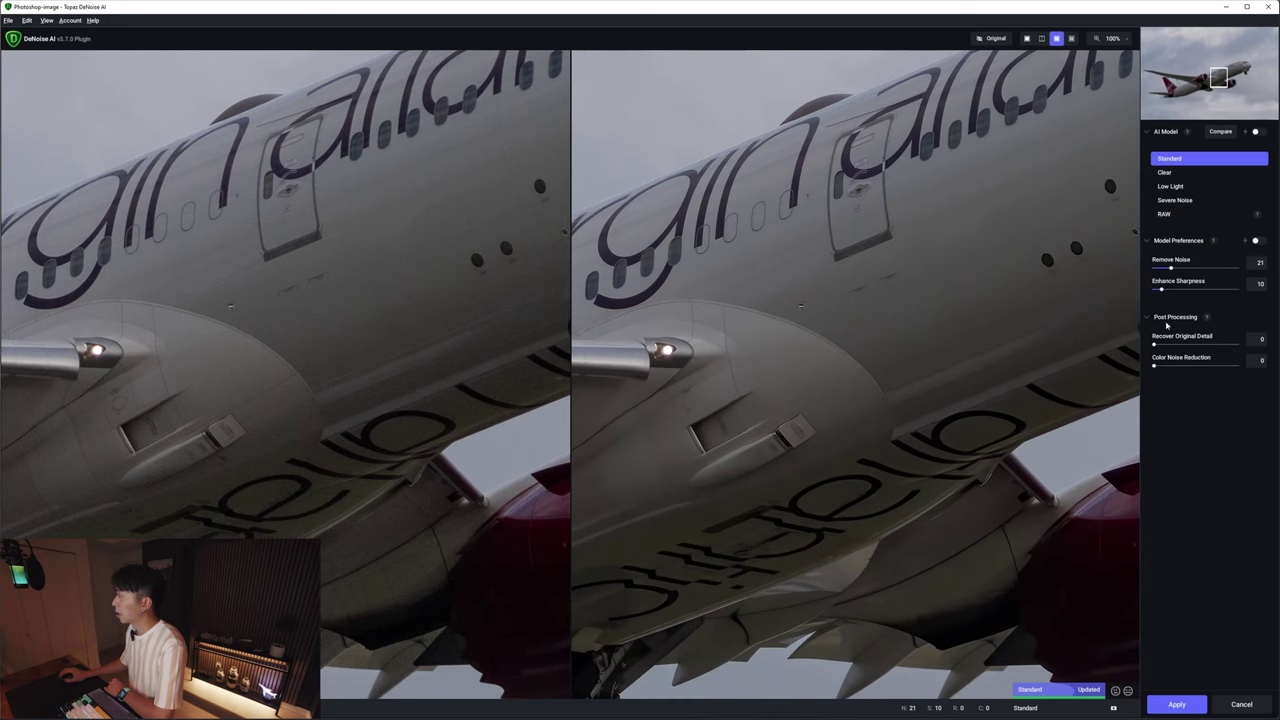
left_click_drag(1222, 80, 1240, 68)
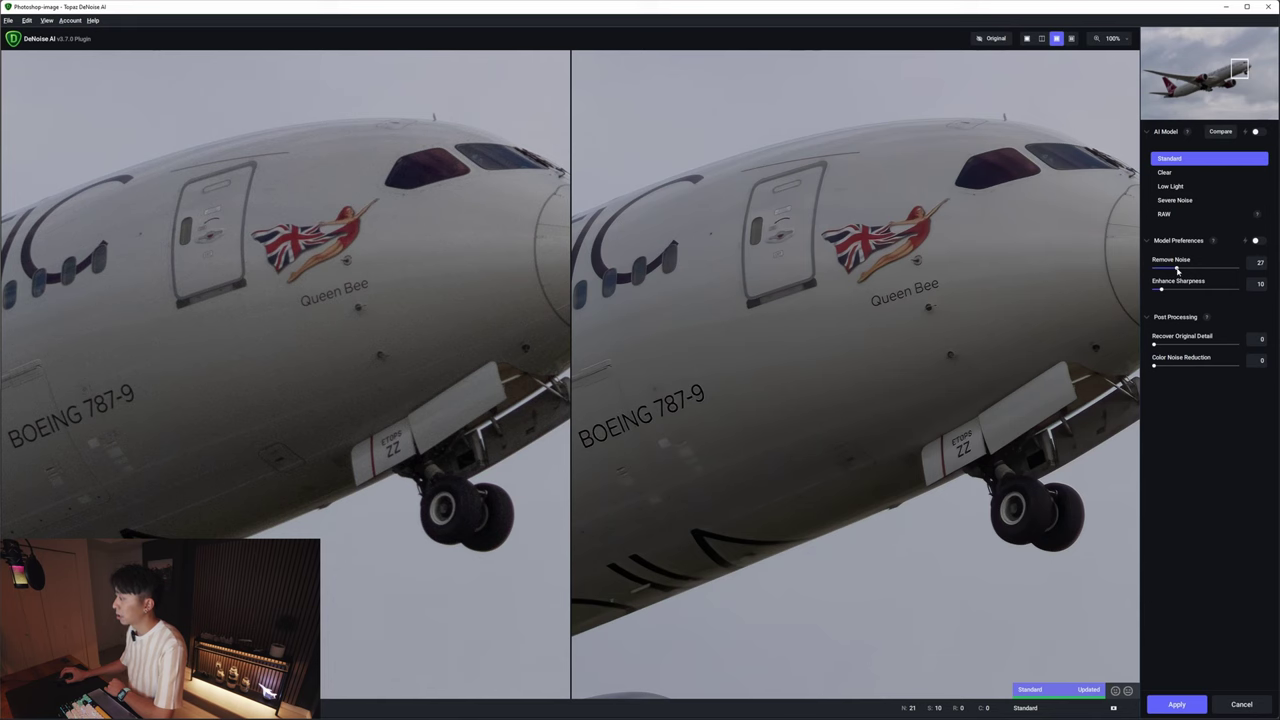
left_click_drag(1238, 70, 1177, 86)
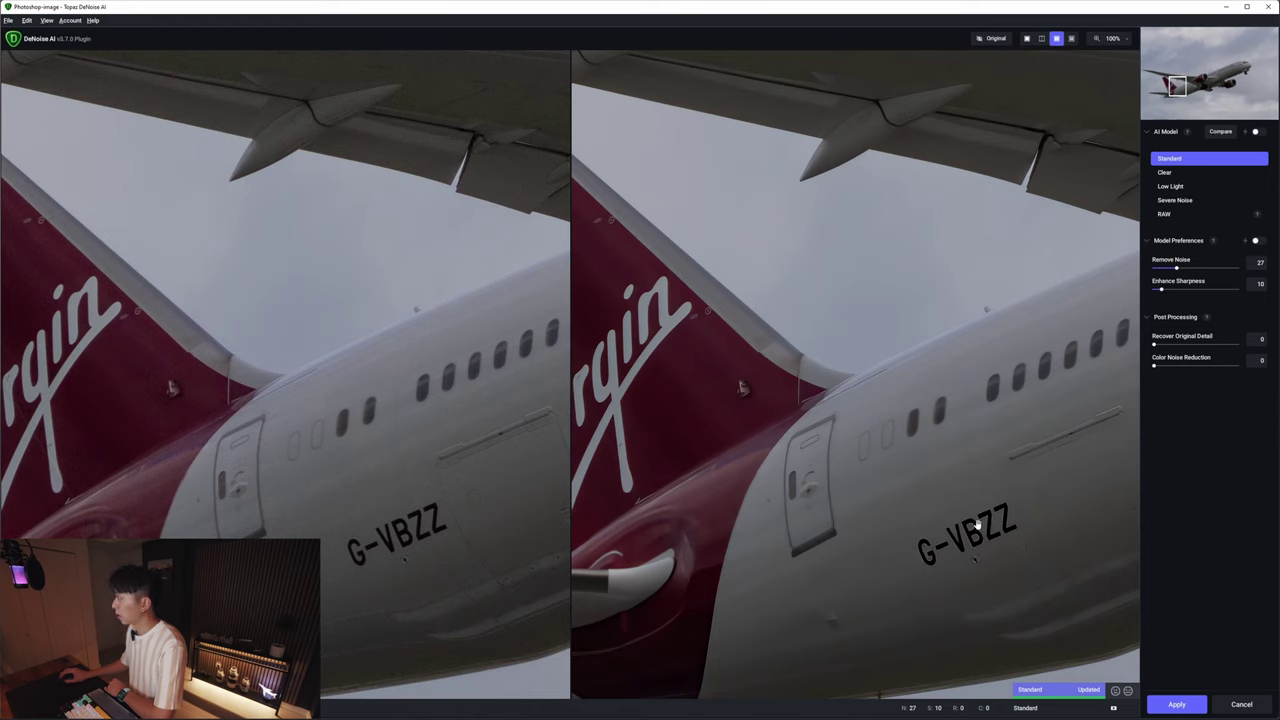
left_click_drag(1179, 86, 1241, 69)
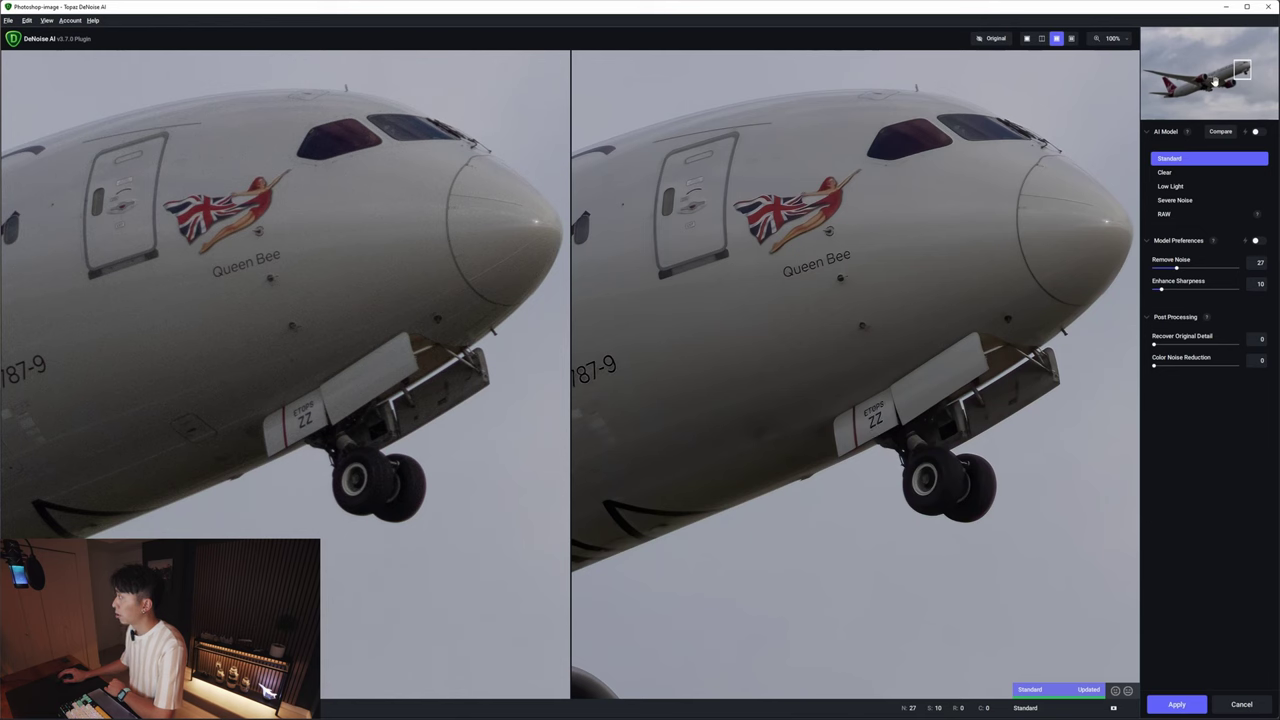
left_click_drag(1241, 70, 1199, 81)
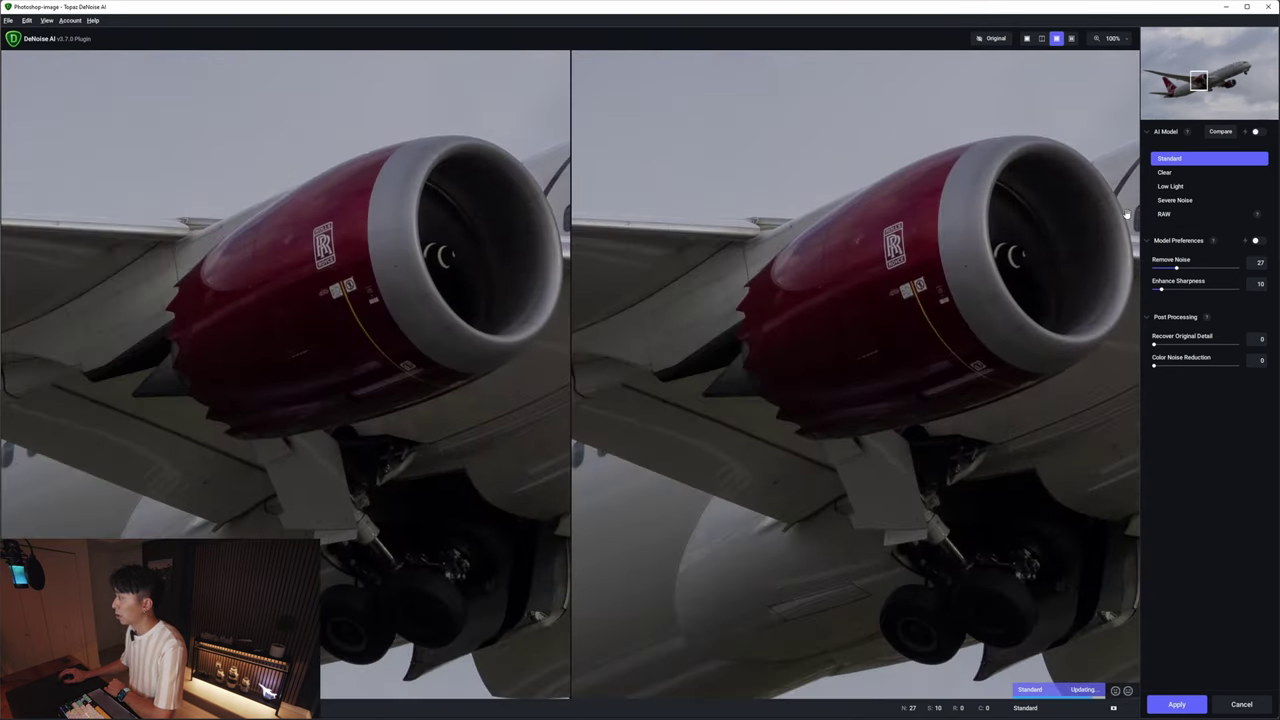
left_click(1177, 705)
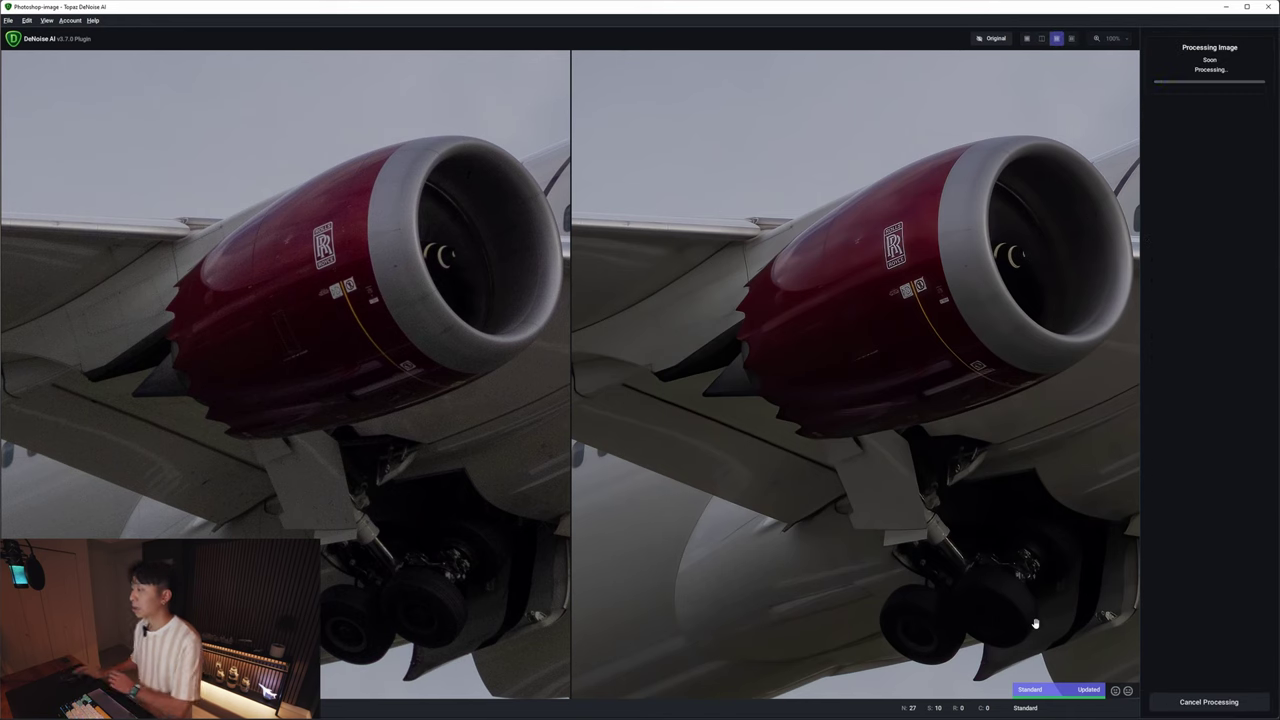
- Duplicate the topaz denoise layer and open the copy in Topaz Sharpen AI
scroll(618, 374, "up", 2)
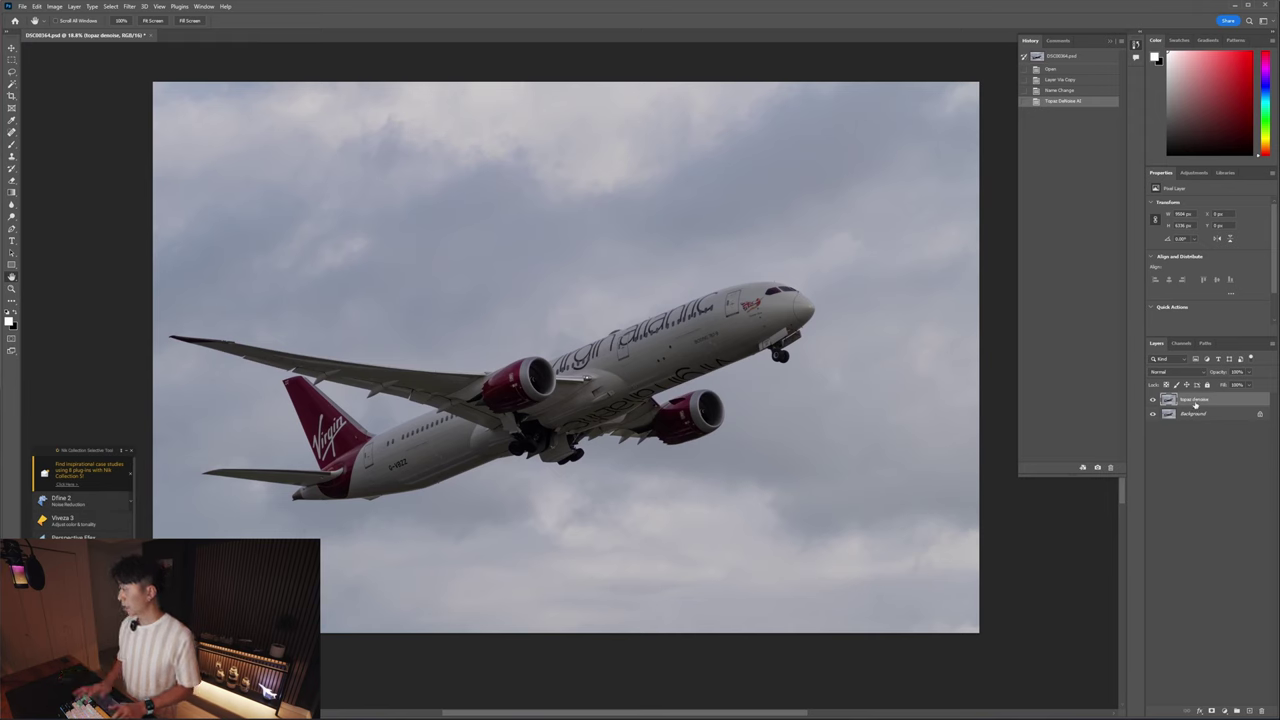
key("ctrl+j")
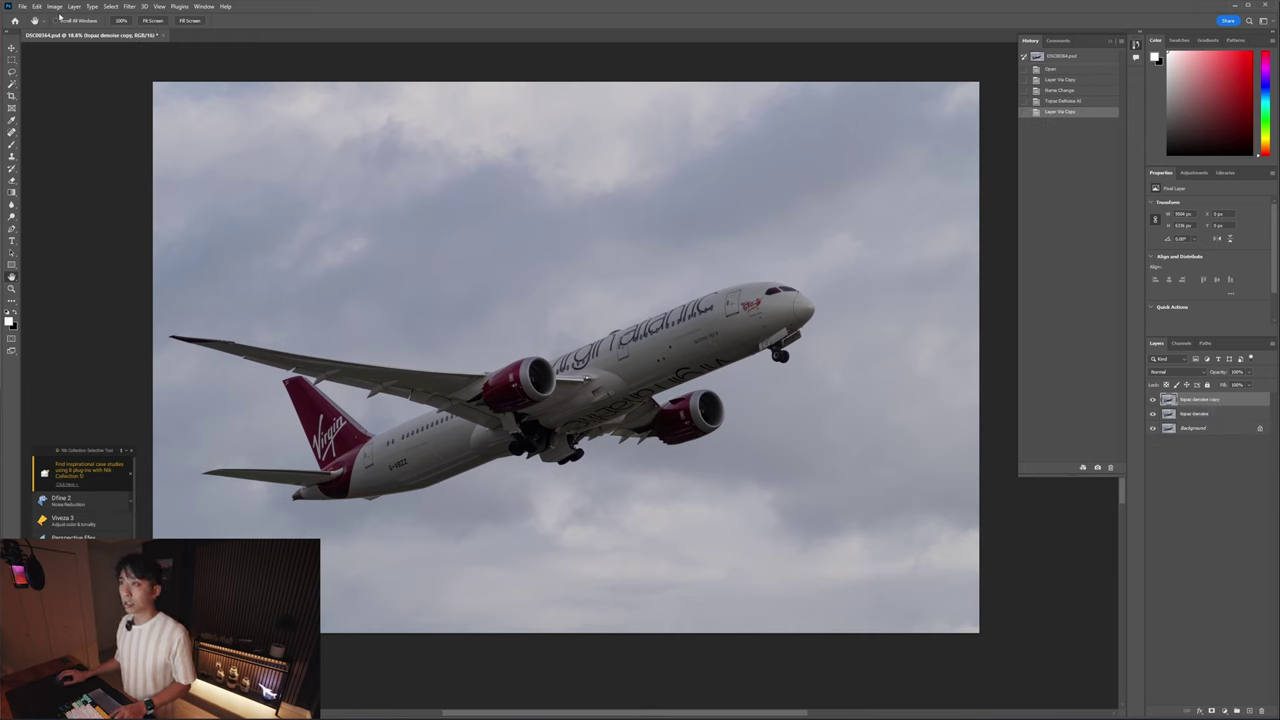
left_click(128, 7)
mouse_move(200, 227)
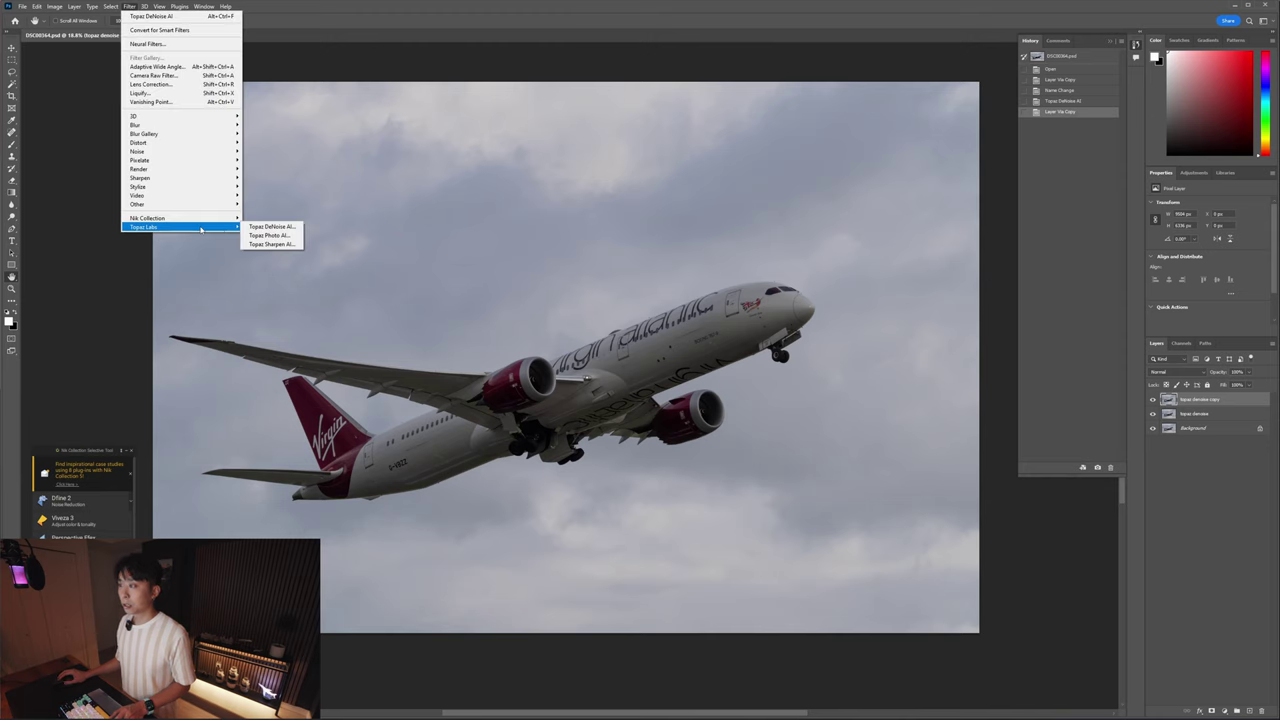
left_click(271, 245)
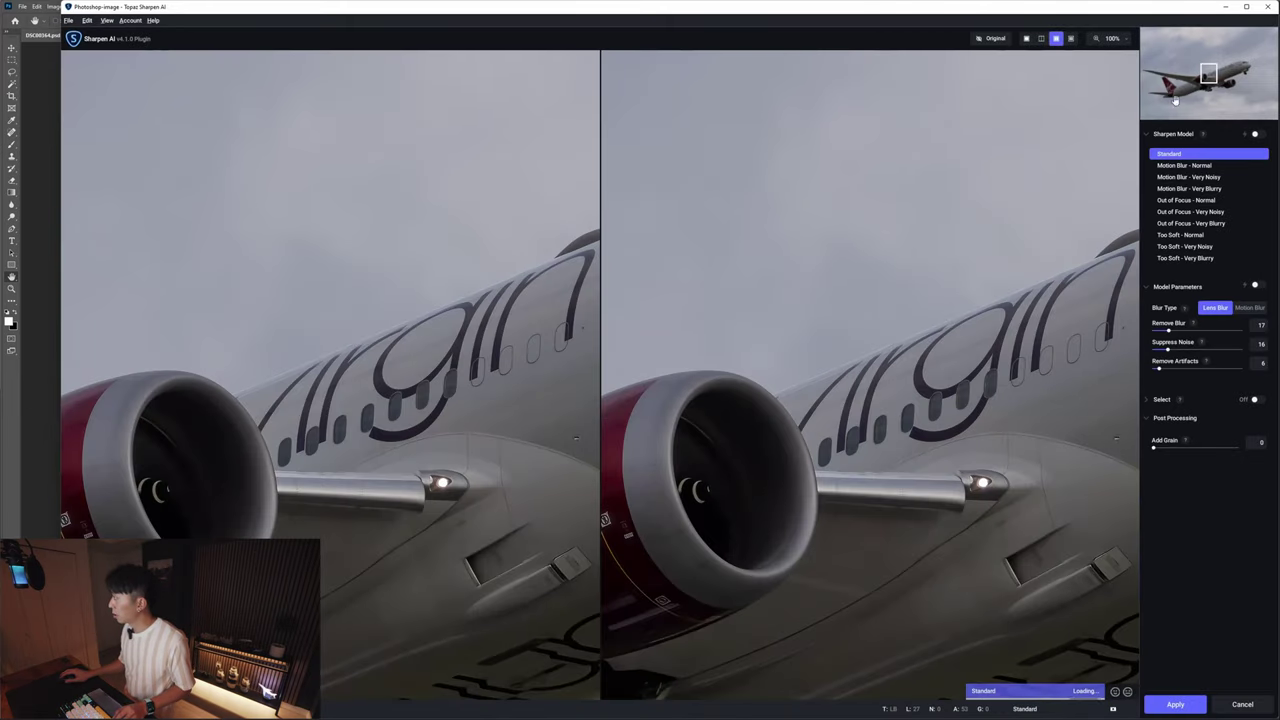
- Sharpen the copy using the Standard model with Remove Blur 7 and Suppress Noise 9, and rename the layer "topaz sharpen"
mouse_move(1208, 74)
left_mouse_down()
mouse_move(1229, 78)
mouse_move(1215, 76)
left_mouse_up()
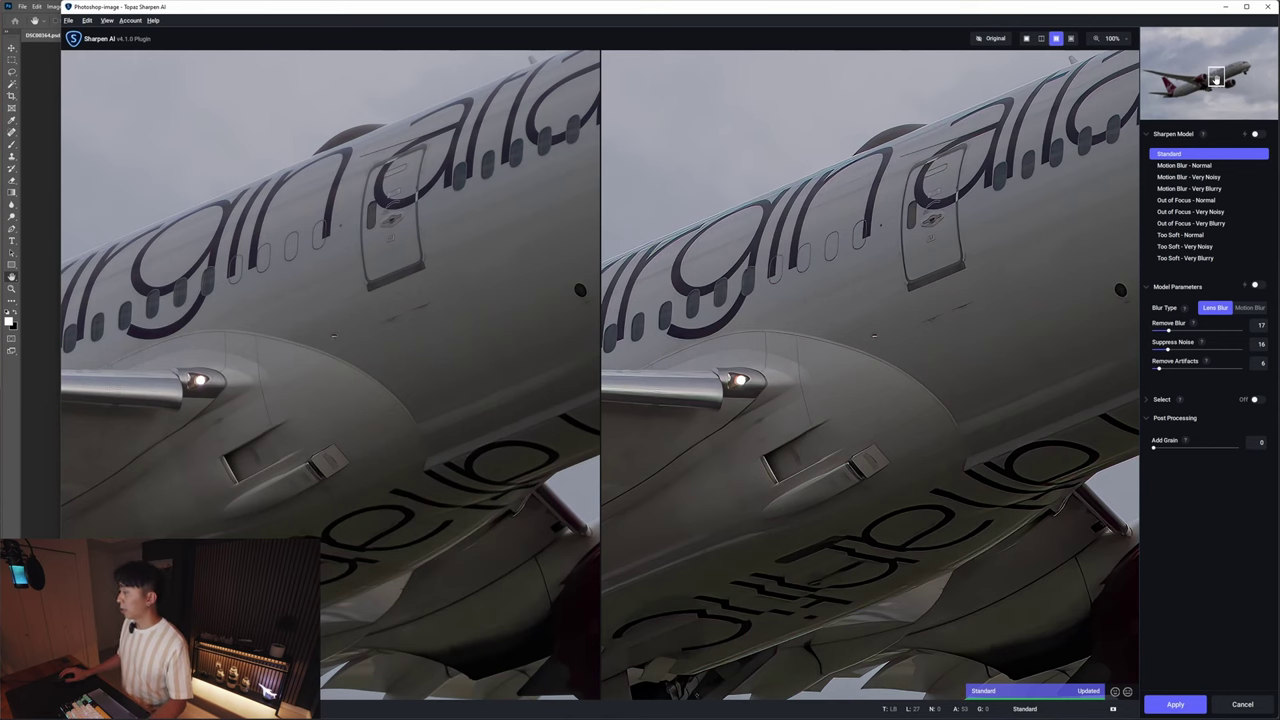
mouse_move(1216, 78)
left_mouse_down()
mouse_move(1207, 83)
mouse_move(1241, 70)
mouse_move(1217, 79)
left_mouse_up()
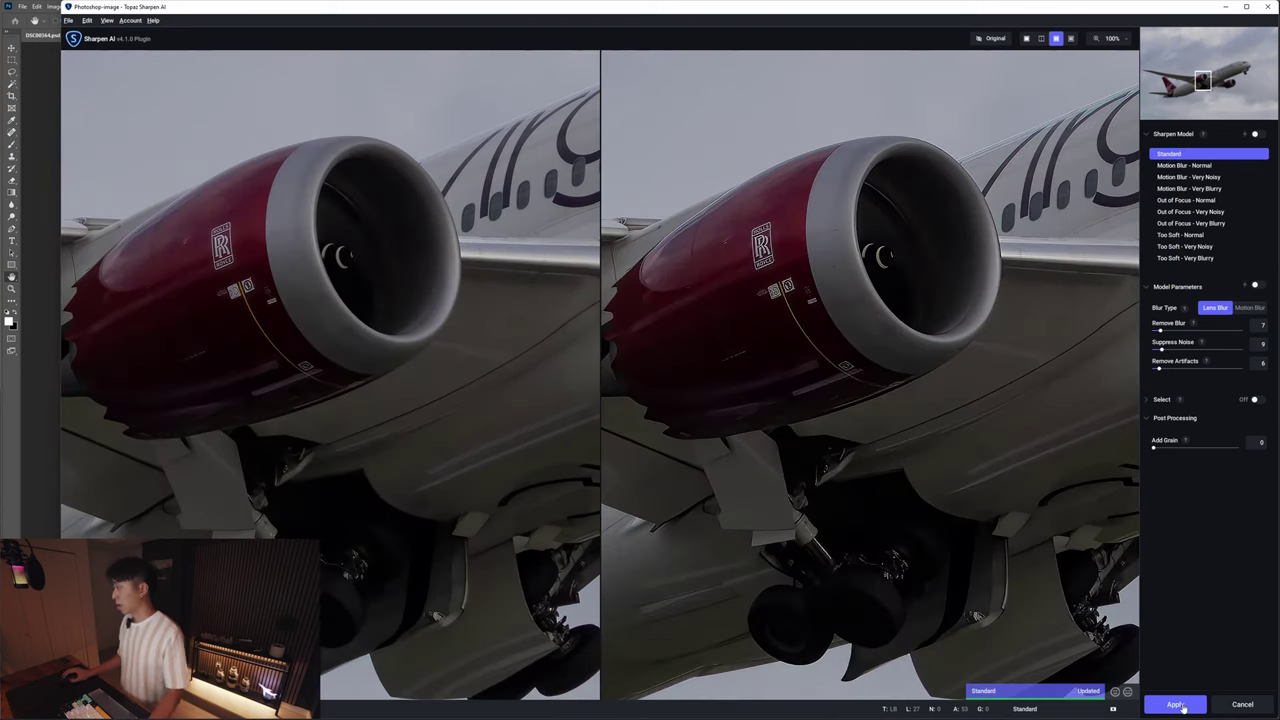
left_click(1175, 704)
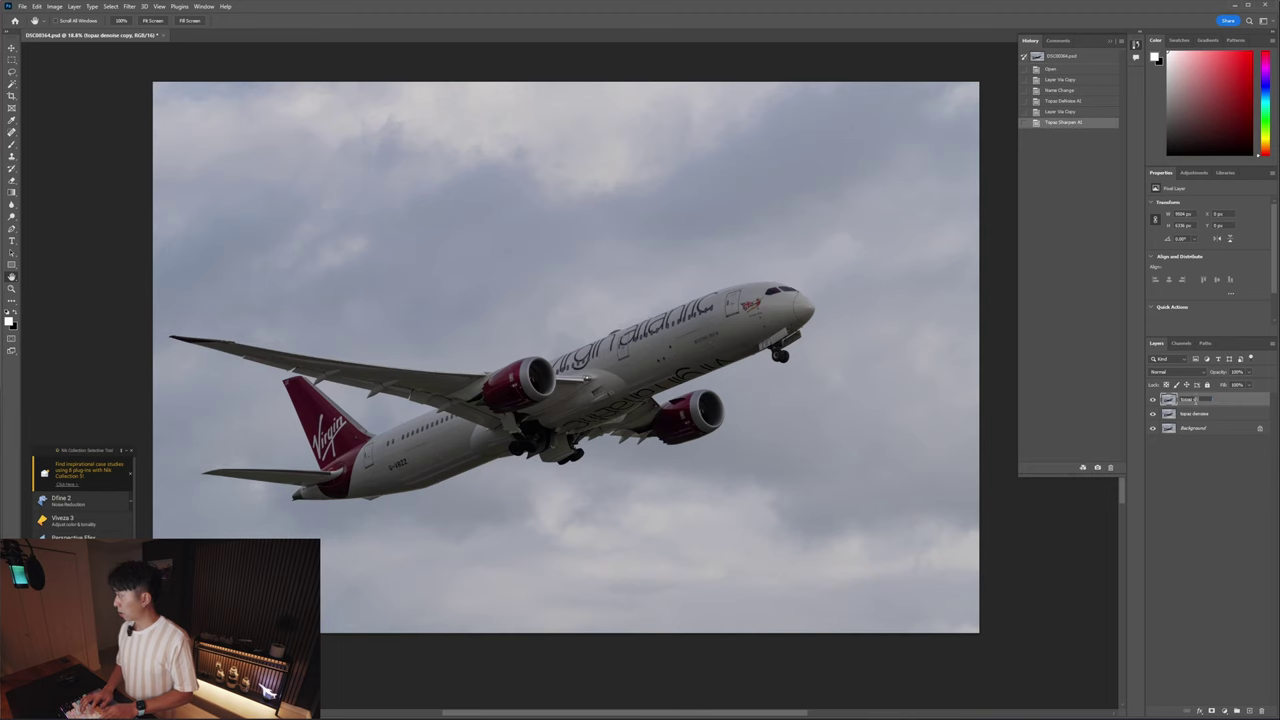
key("Return")
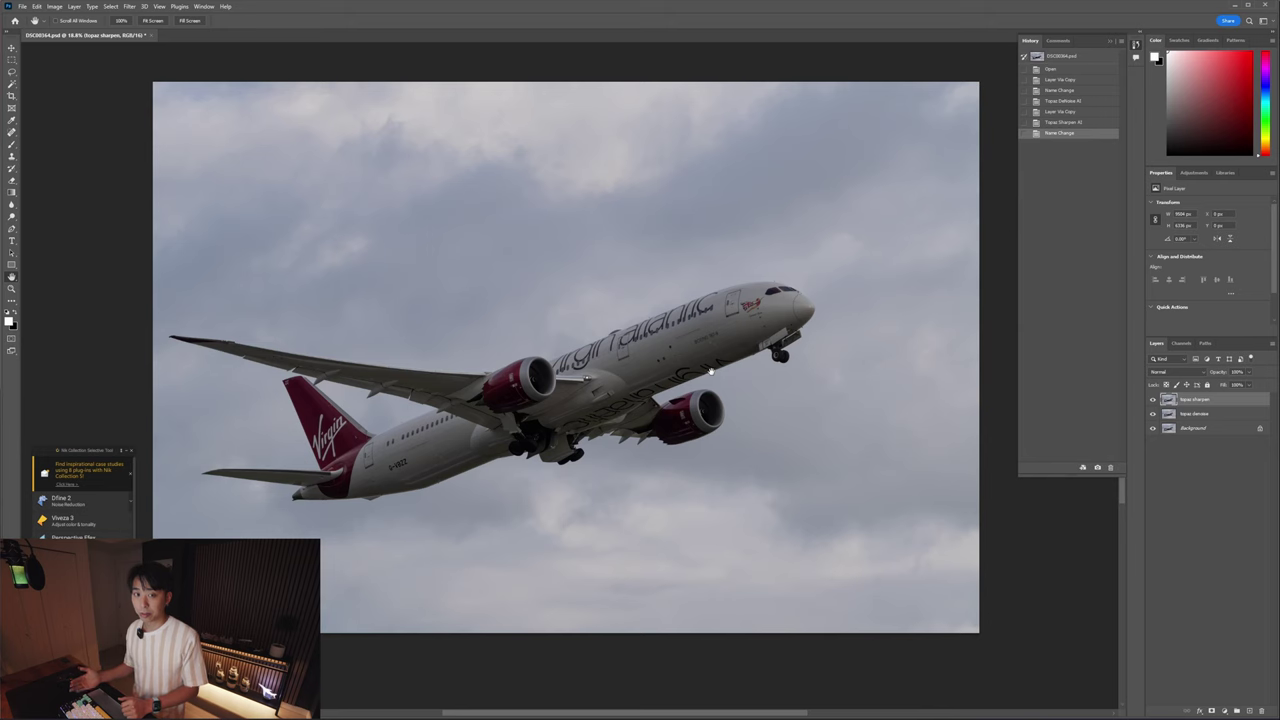
- Duplicate the topaz sharpen layer and rename the copy "brighten plane"
key("ctrl+j")
double_click(1196, 399)
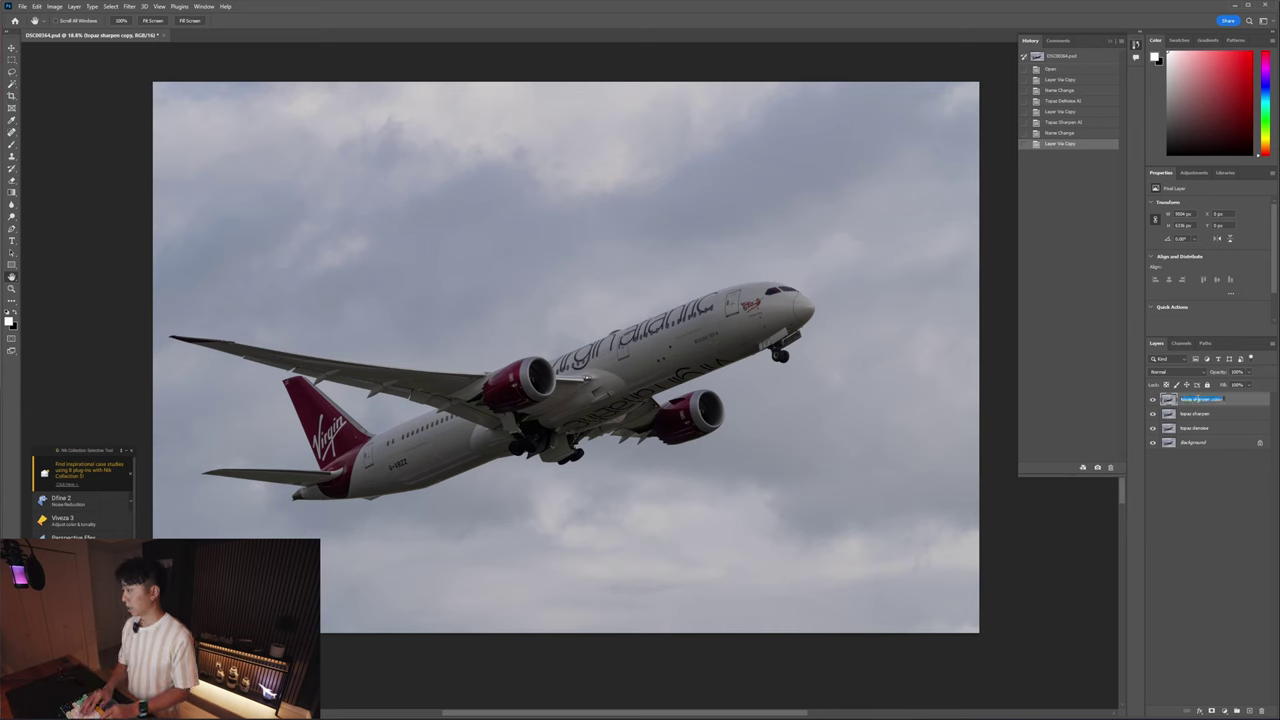
type("lvl")
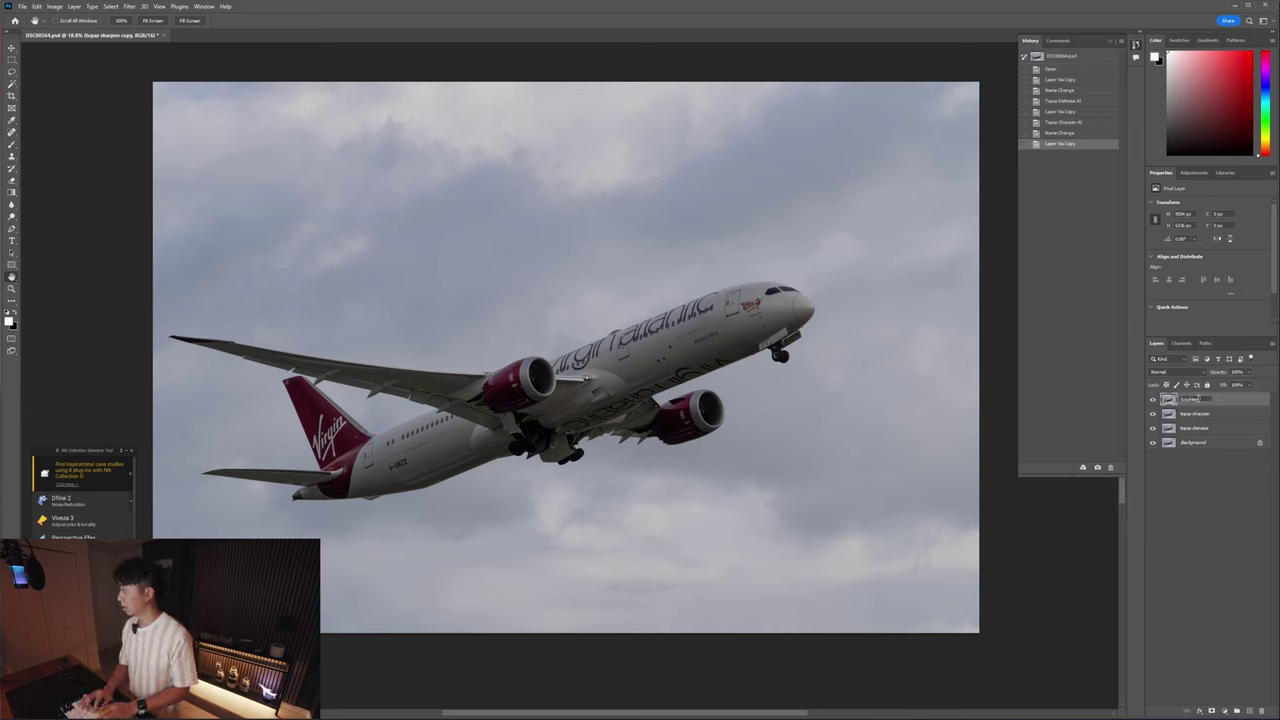
key("Return")
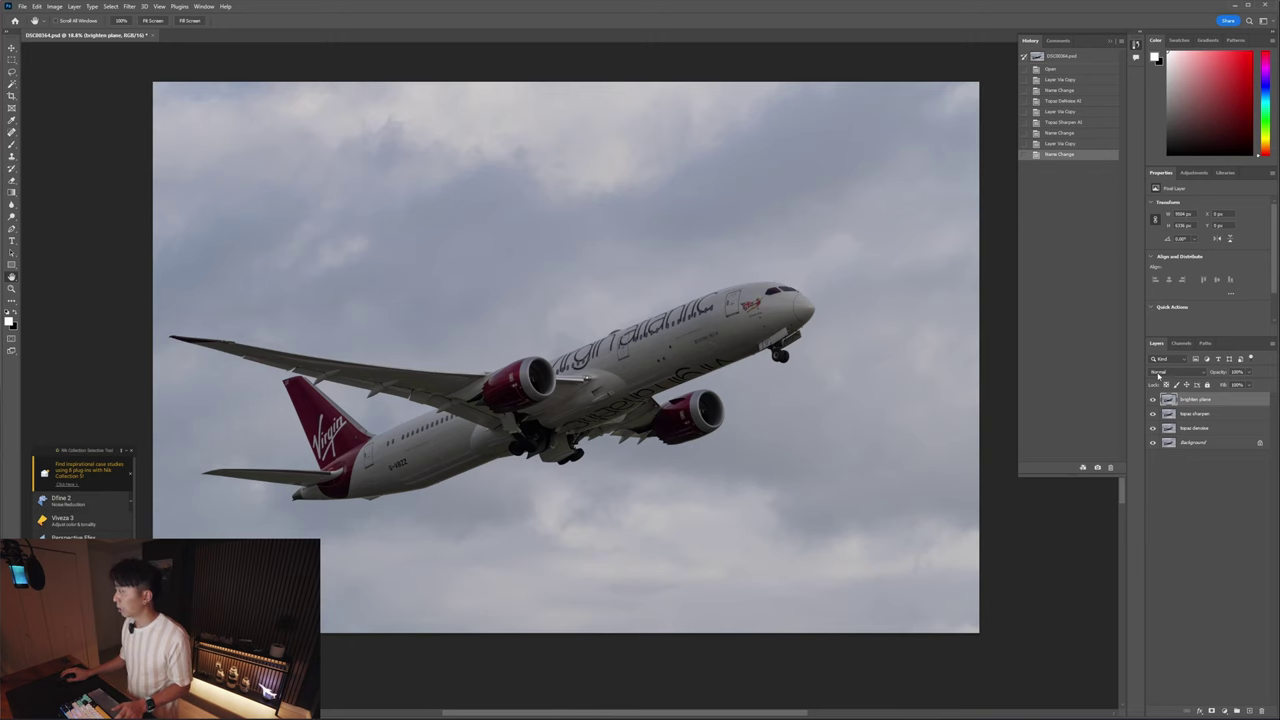
- Set the blend mode of the brighten plane layer to Screen
left_click(1166, 372)
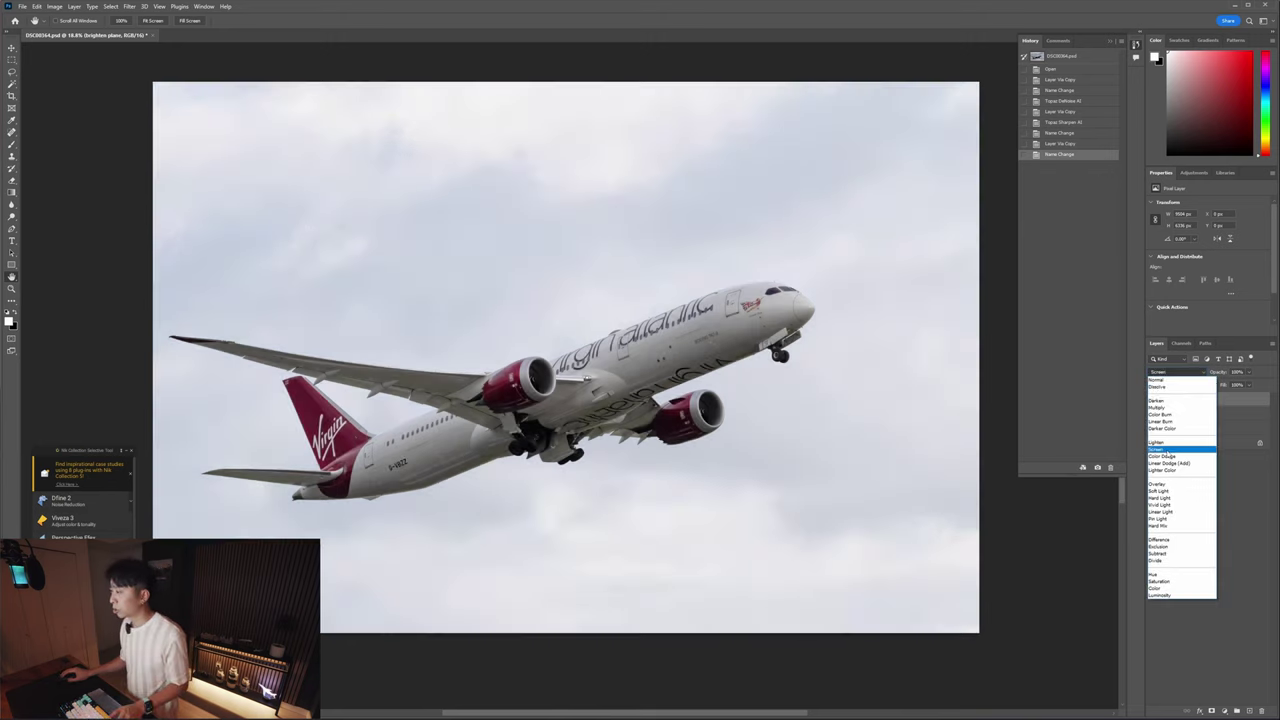
left_click(1175, 452)
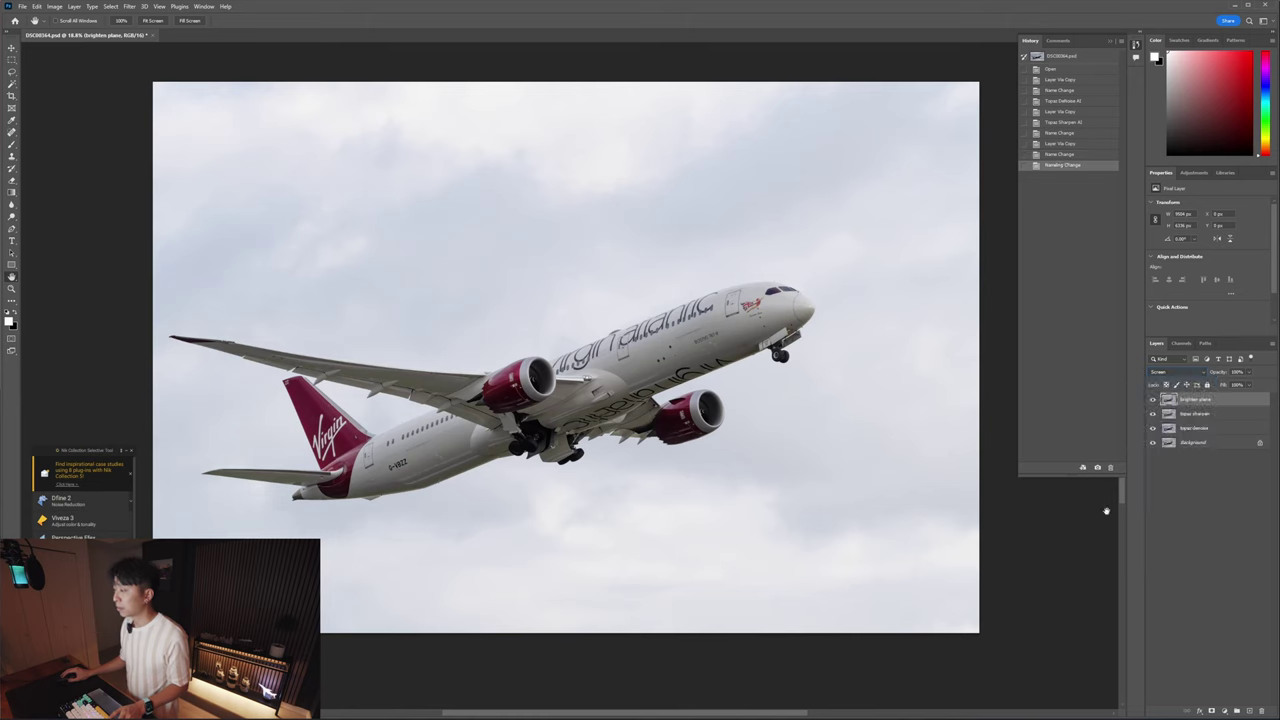
left_click(1175, 372)
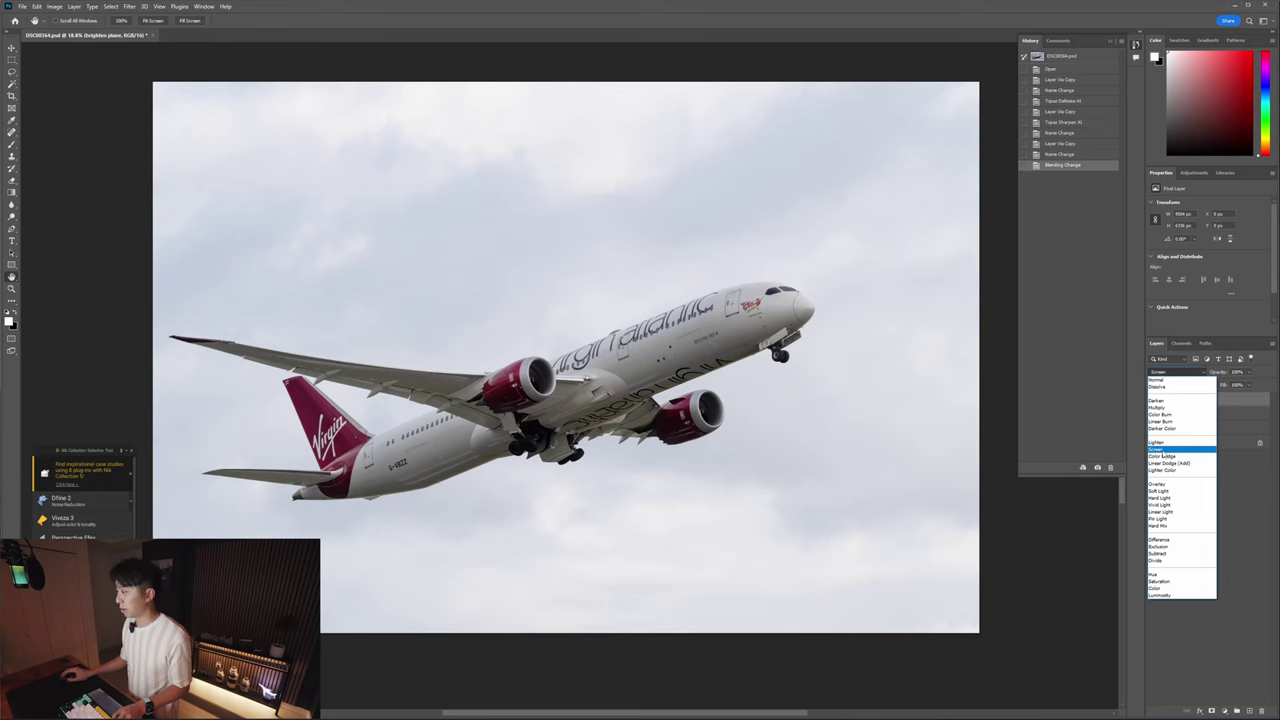
left_click(1157, 452)
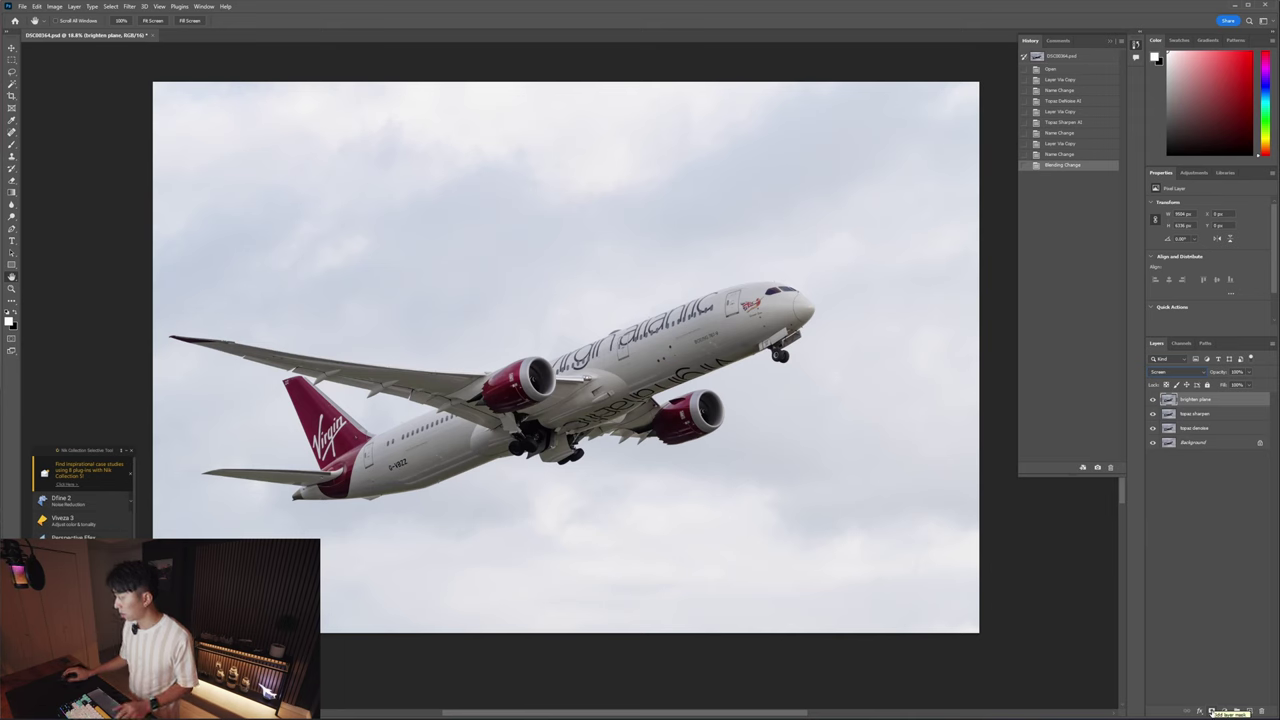
left_click(1211, 711, "alt")
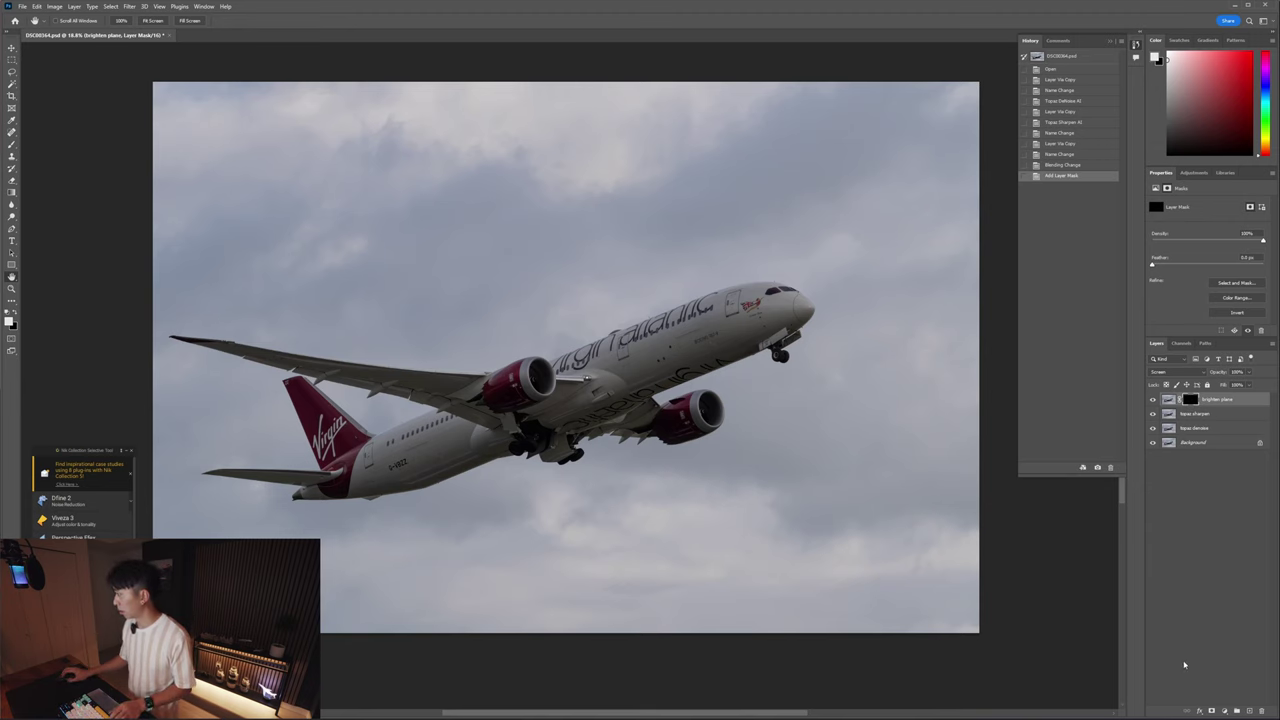
key("ctrl+z")
left_click(1212, 711)
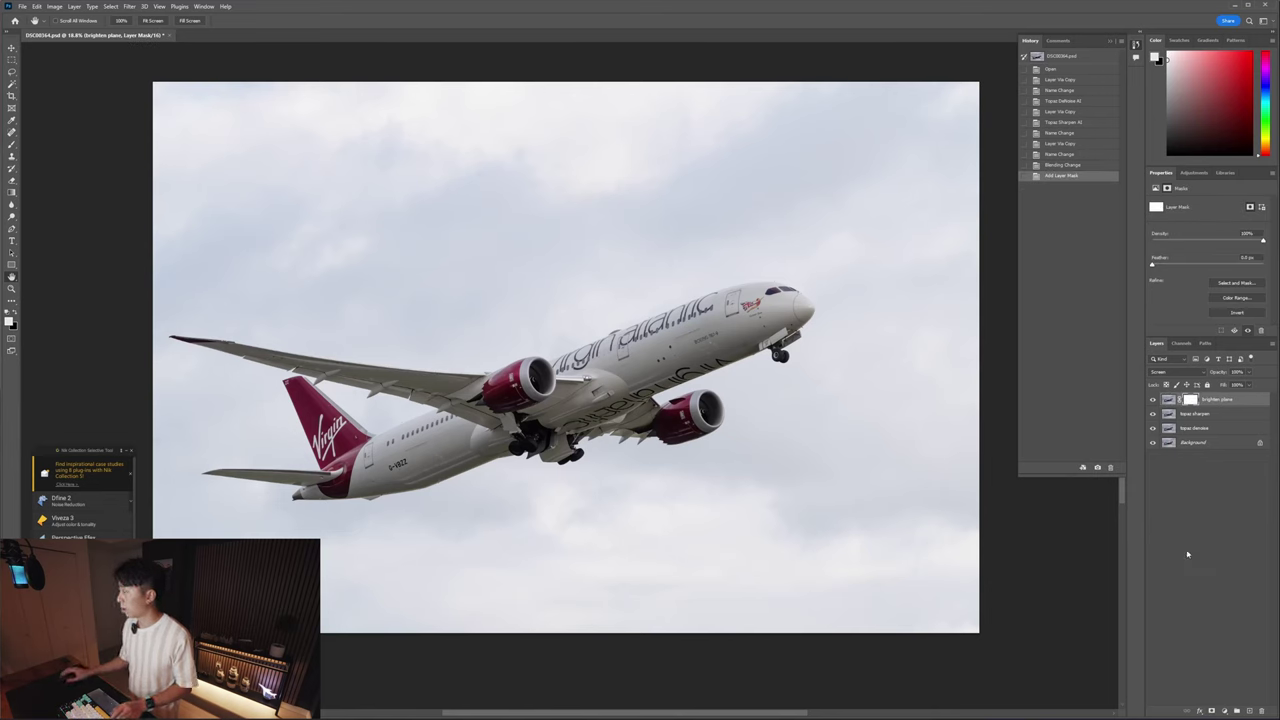
key("ctrl+z")
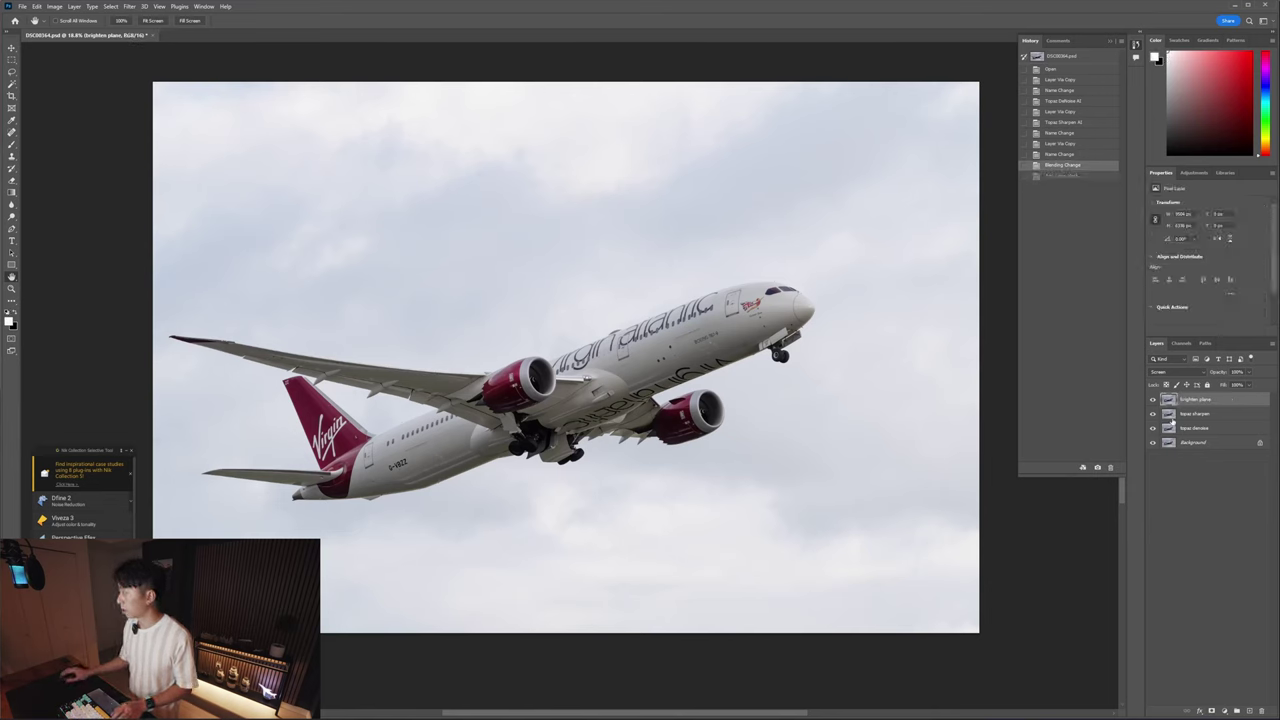
- Add a black layer mask that hides the whole brighten plane layer, and activate the Pen tool in Path mode
left_click(1212, 712, "alt")
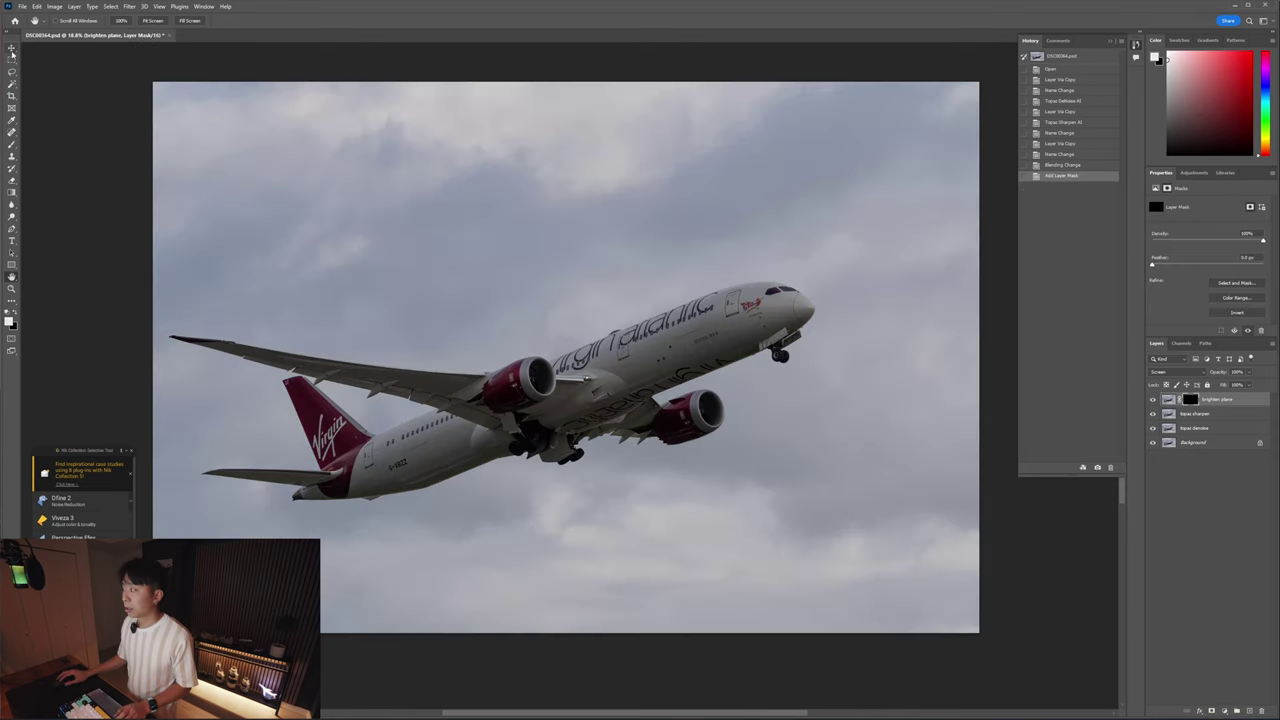
left_click(12, 48)
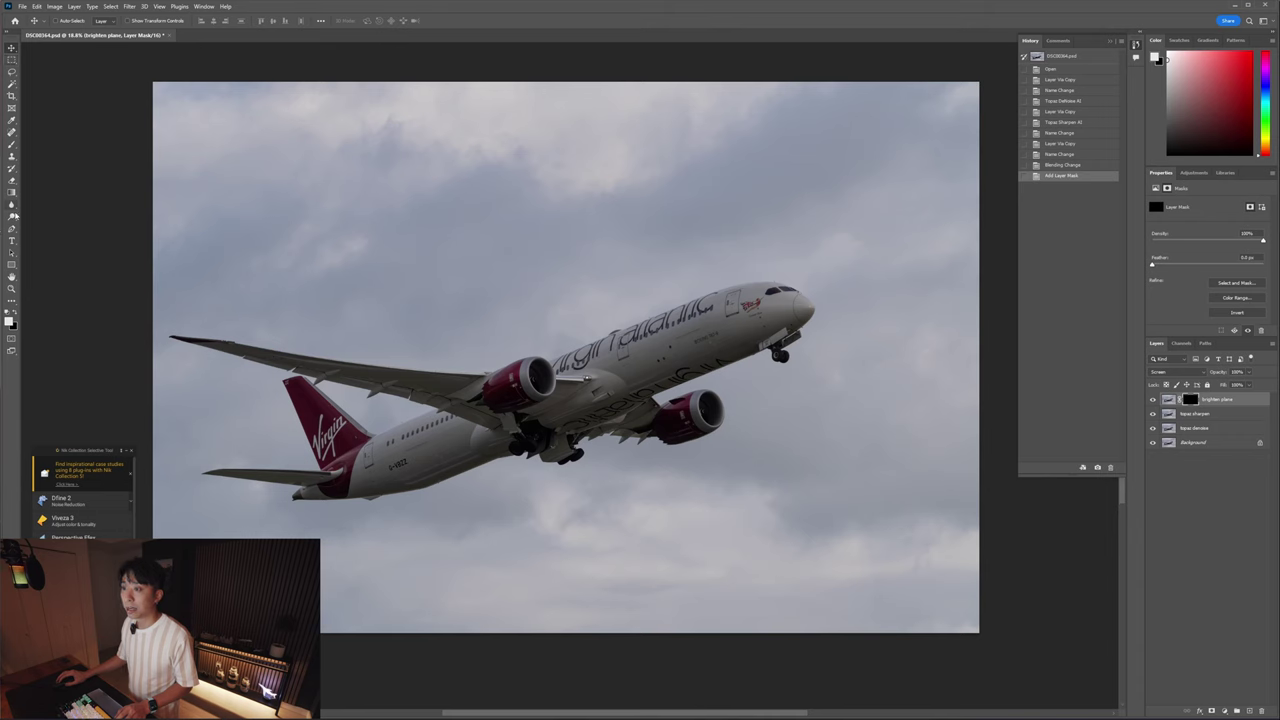
left_click(12, 230)
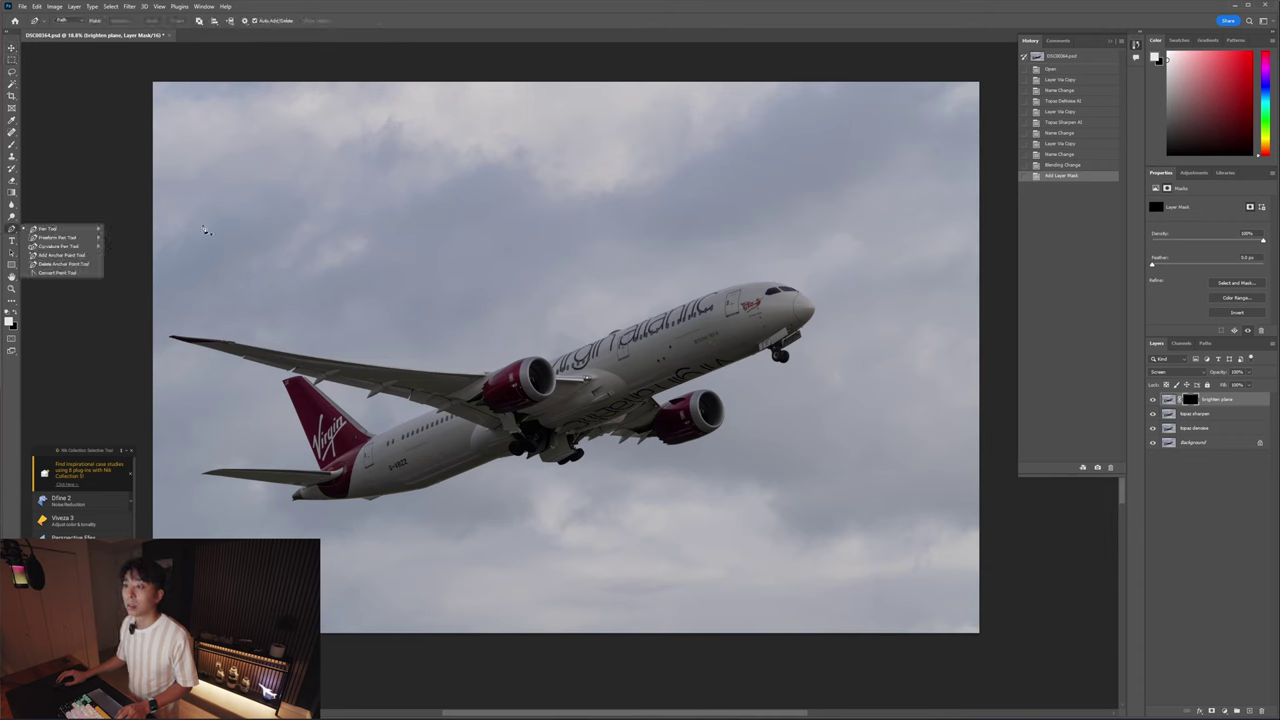
left_click(50, 232)
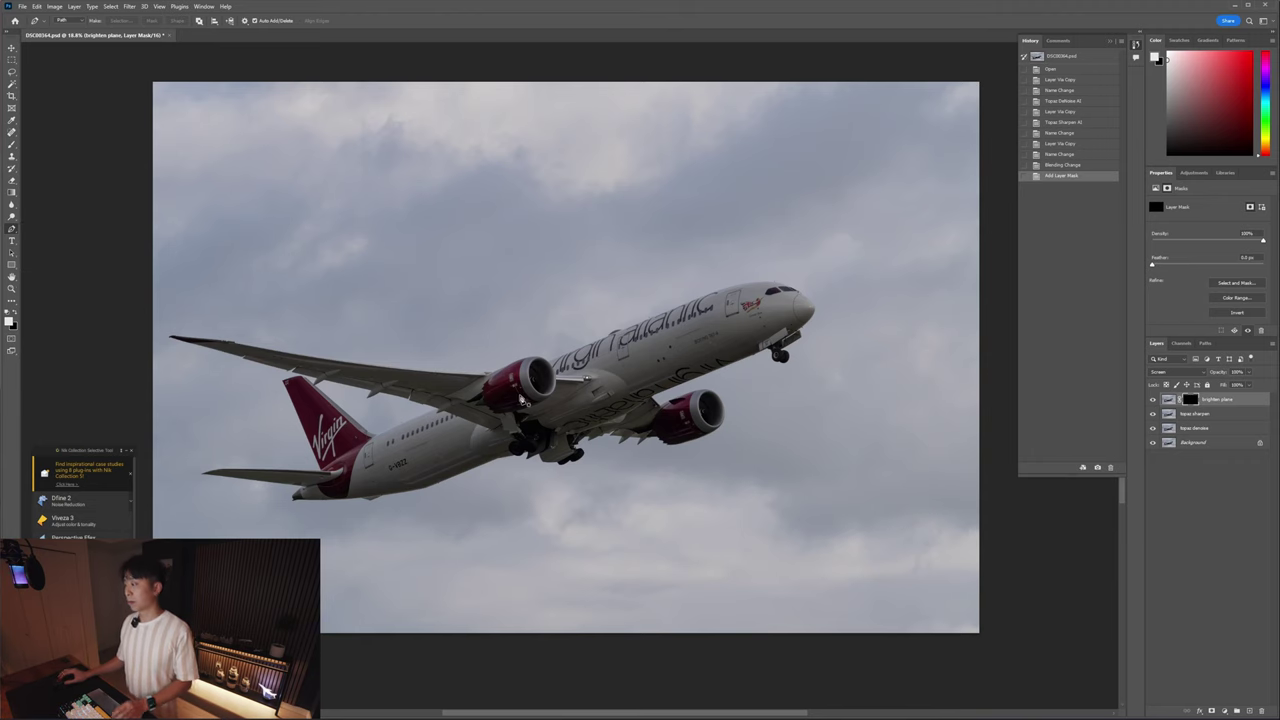
scroll(520, 399, "up", 1)
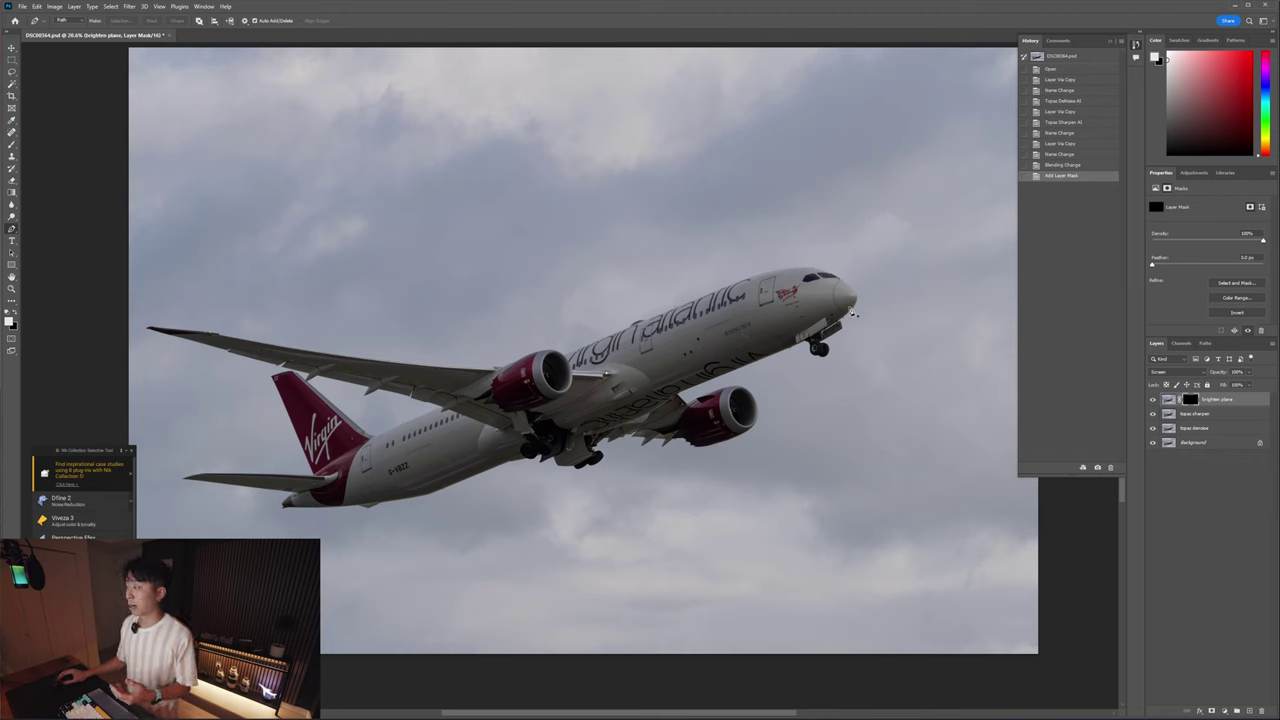
left_click(453, 249)
left_click(520, 222)
left_click(585, 202)
left_click(643, 186)
left_click(693, 158)
left_click(744, 158)
left_click(794, 177)
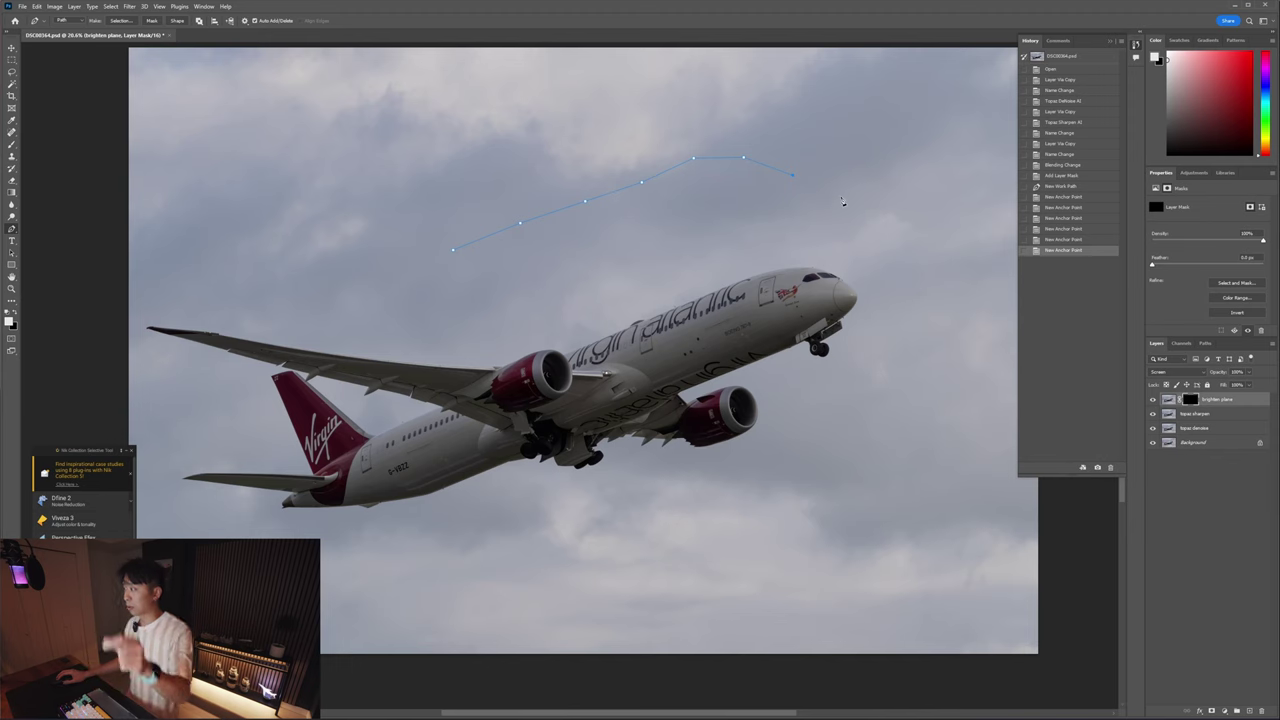
left_click(829, 207)
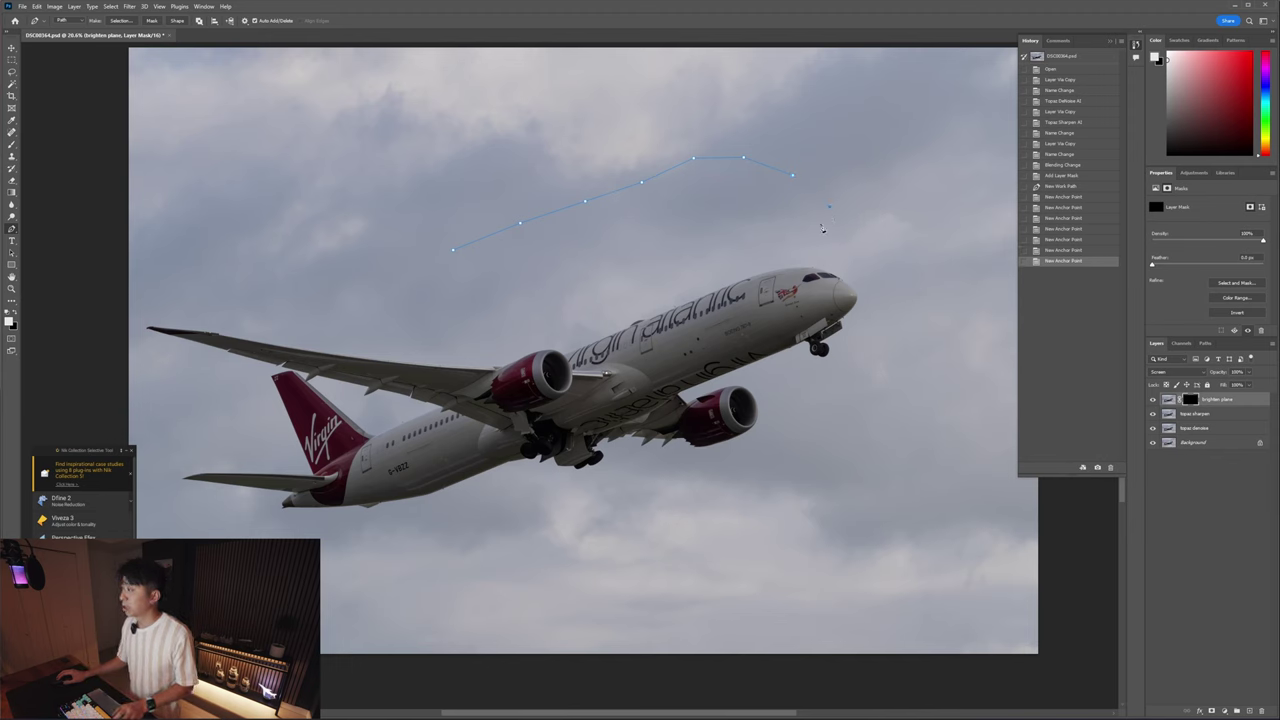
left_click(804, 250)
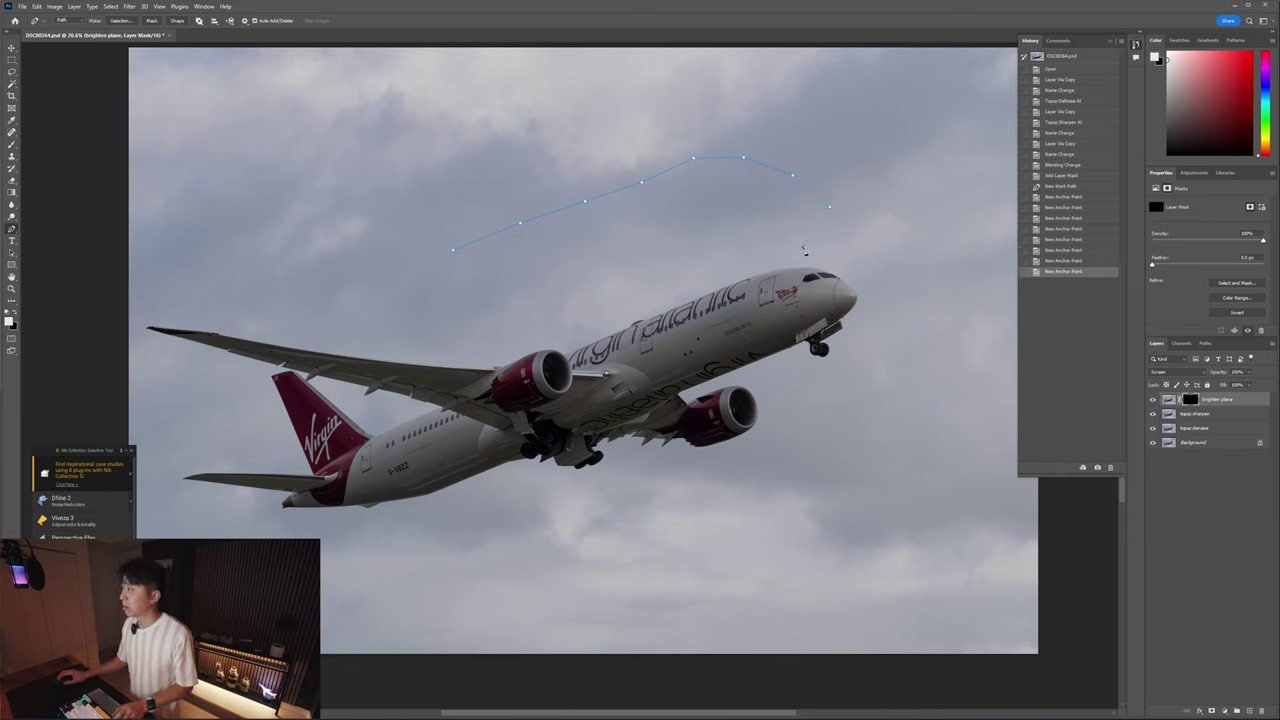
left_click(735, 245)
left_click(682, 269)
left_click(626, 269)
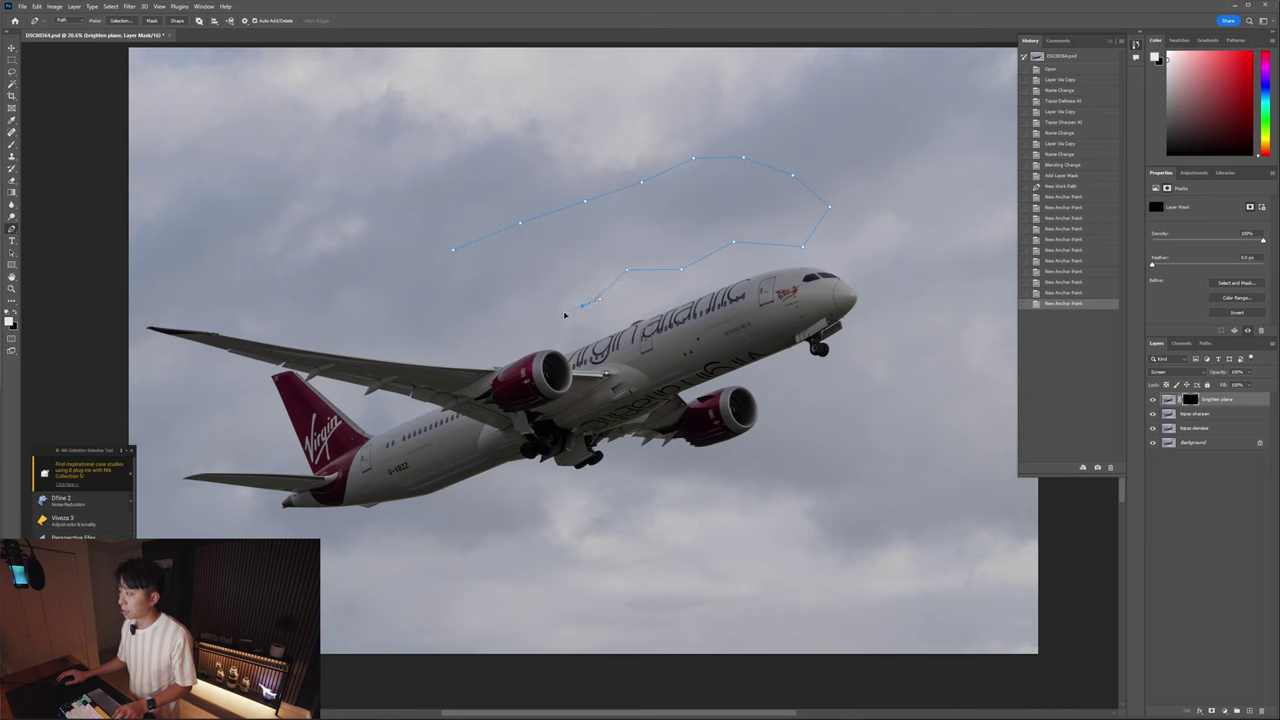
left_click(561, 313)
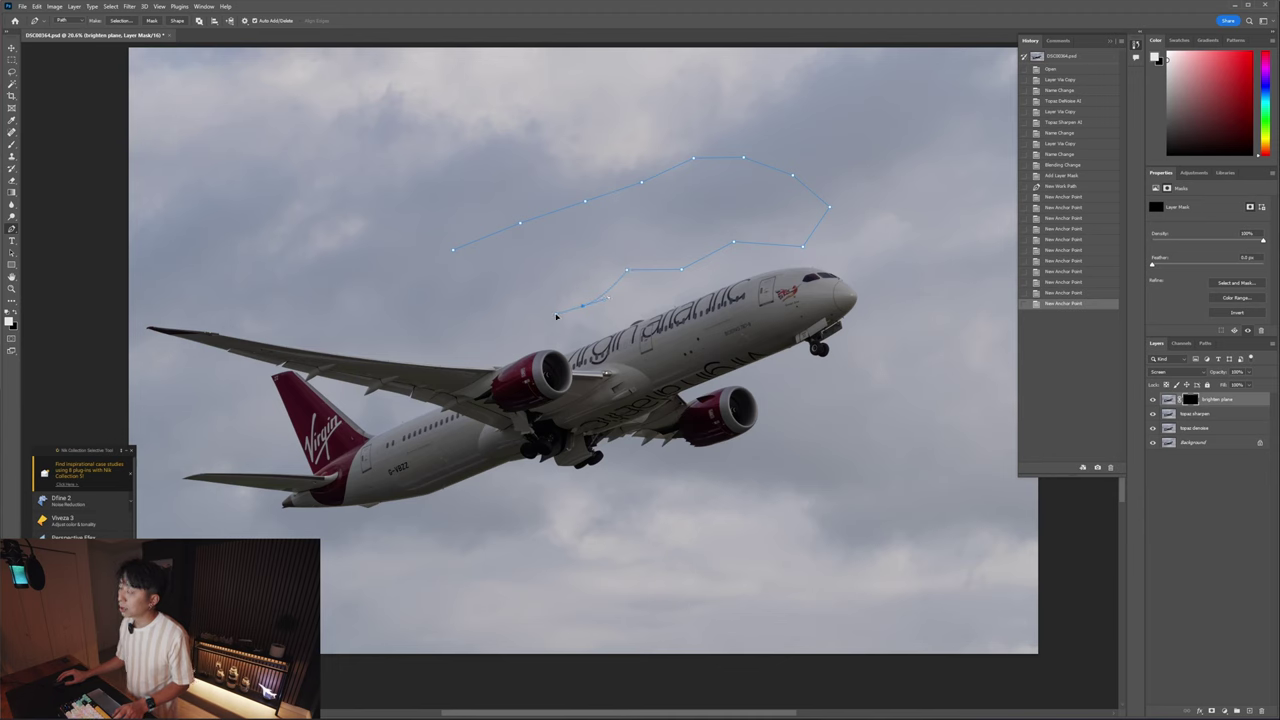
left_click_drag(556, 316, 550, 315)
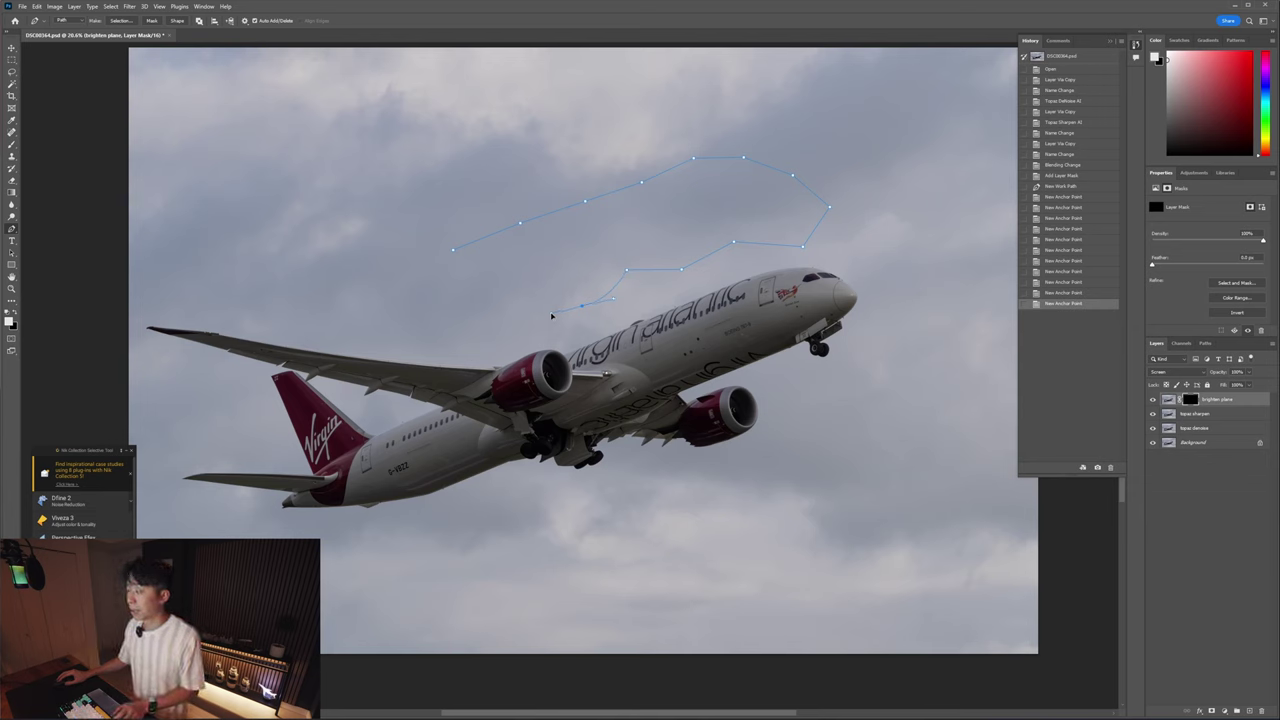
mouse_move(546, 316)
left_mouse_down()
mouse_move(490, 296)
mouse_move(567, 320)
mouse_move(558, 312)
left_mouse_up()
key("ctrl+z")
key("ctrl+z")
key("ctrl+z")
key("ctrl+z")
key("ctrl+z")
key("ctrl+z")
key("ctrl+z")
key("ctrl+z")
key("ctrl+z")
key("ctrl+z")
key("ctrl+z")
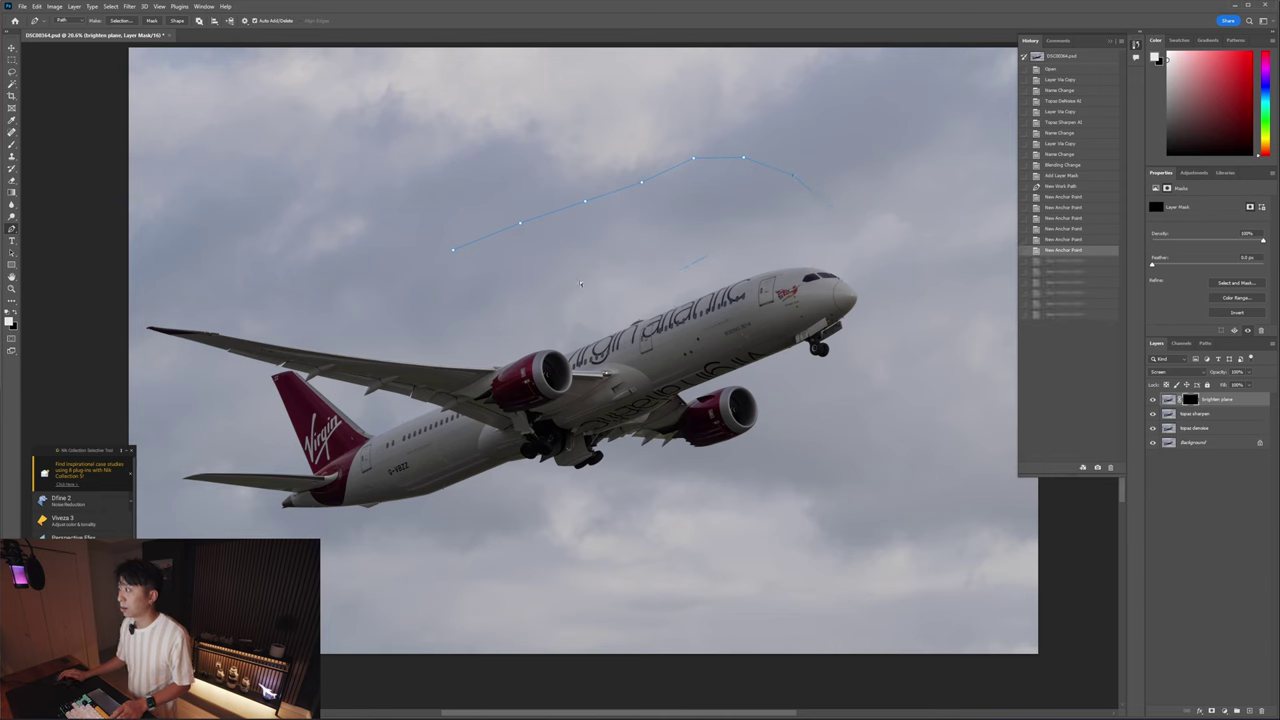
key("ctrl+z")
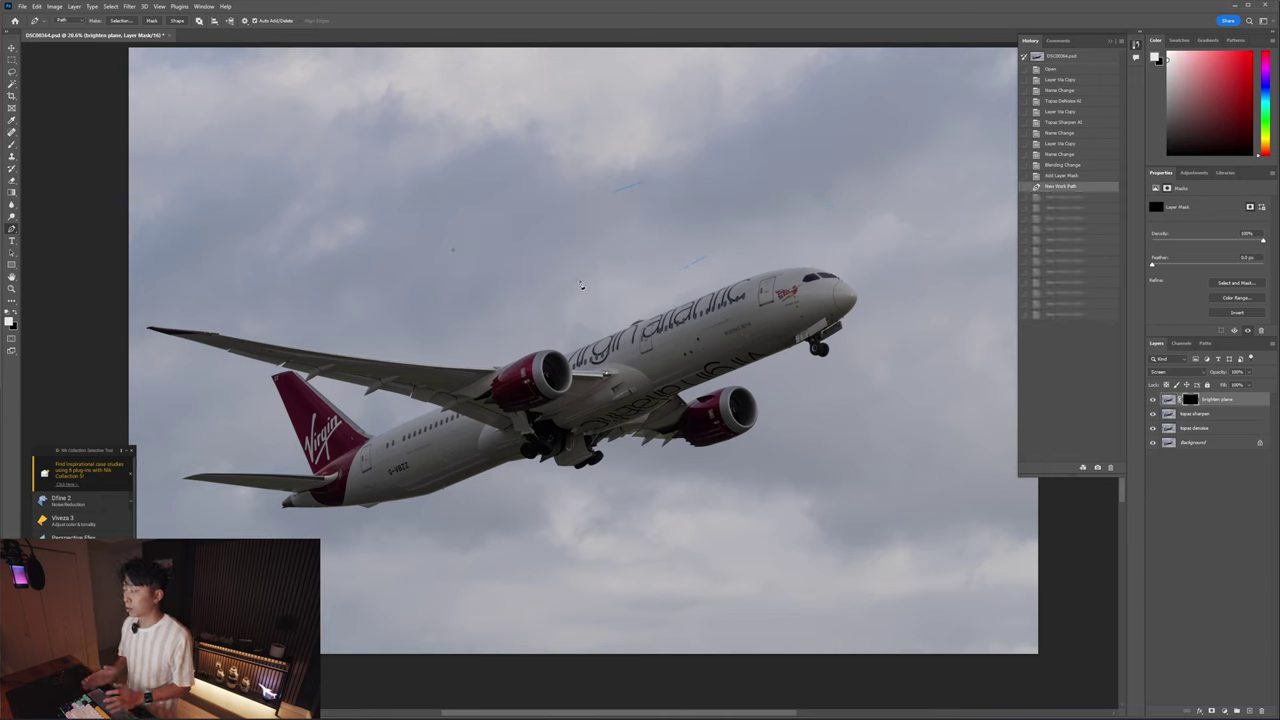
key("ctrl+z")
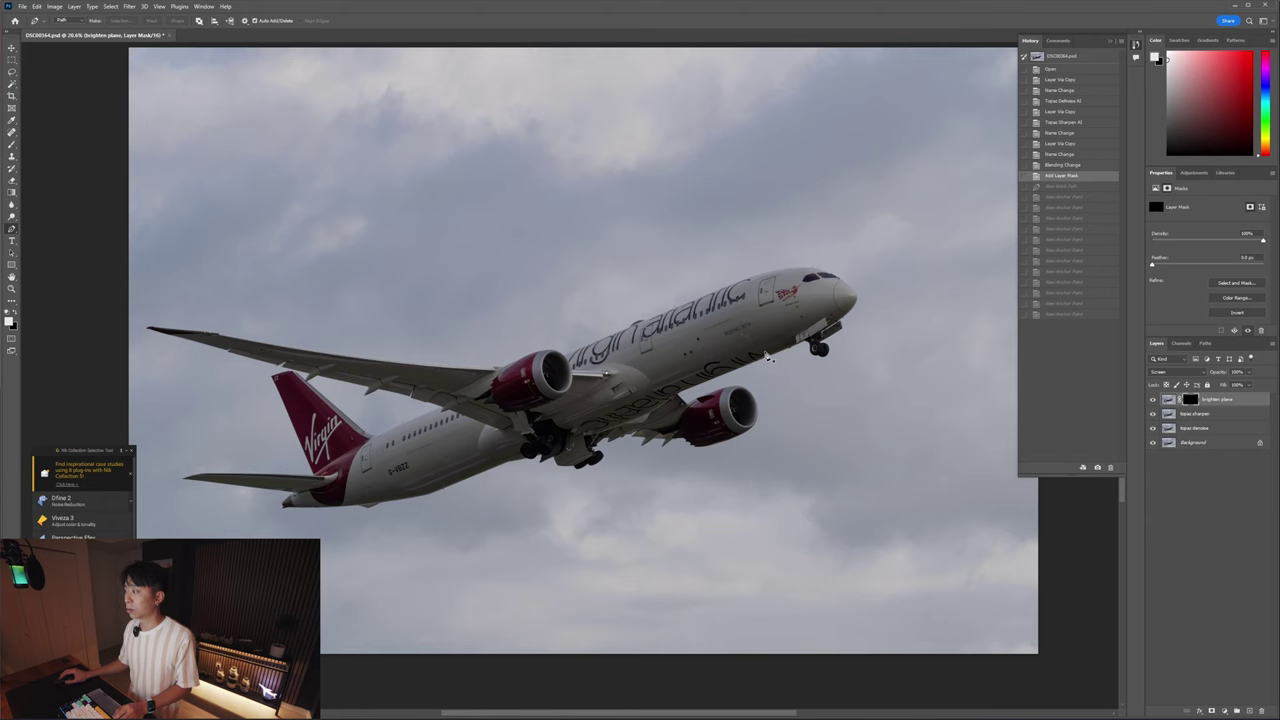
scroll(650, 345, "up", 1)
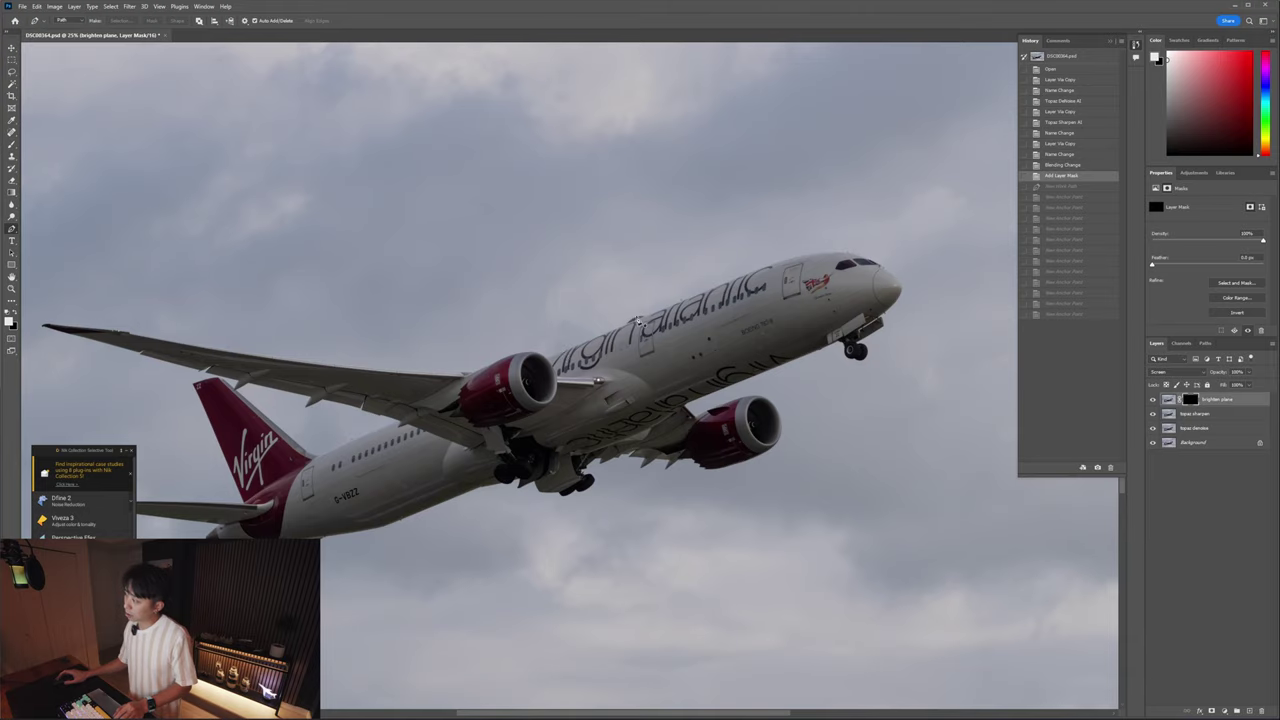
scroll(720, 285, "up", 2)
scroll(792, 238, "up", 2)
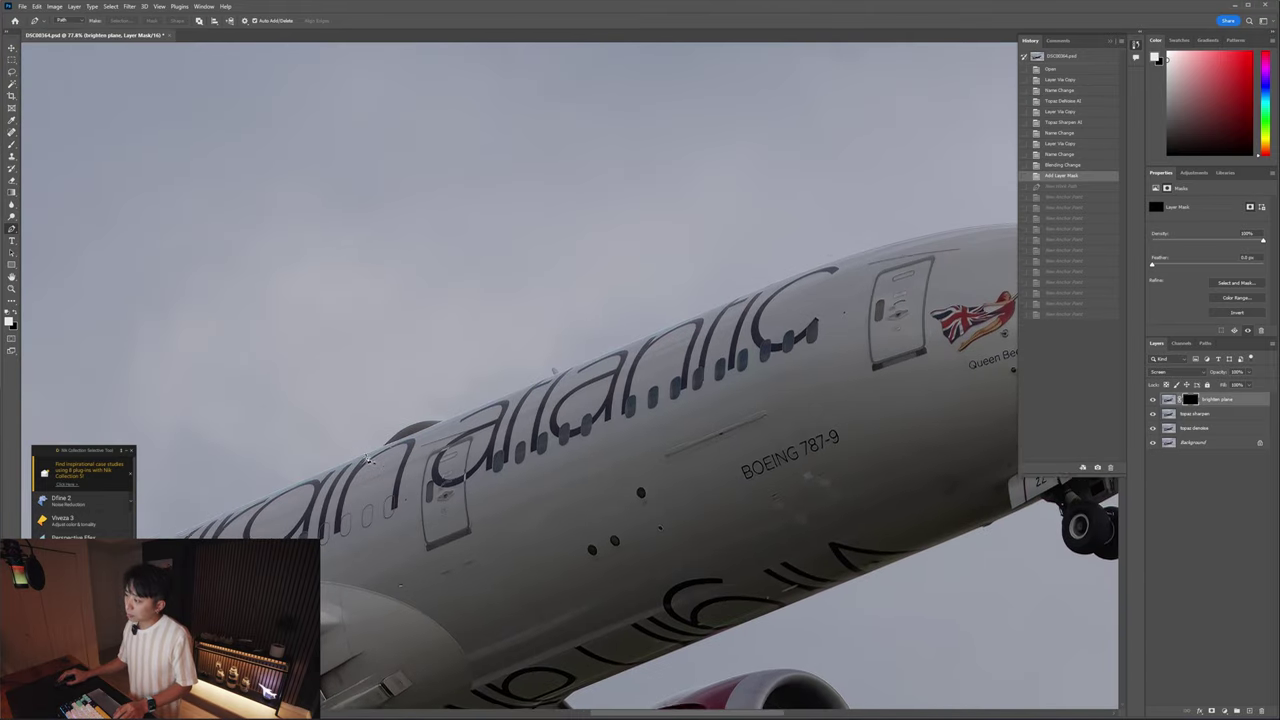
scroll(390, 465, "up", 1)
scroll(396, 467, "left", 2)
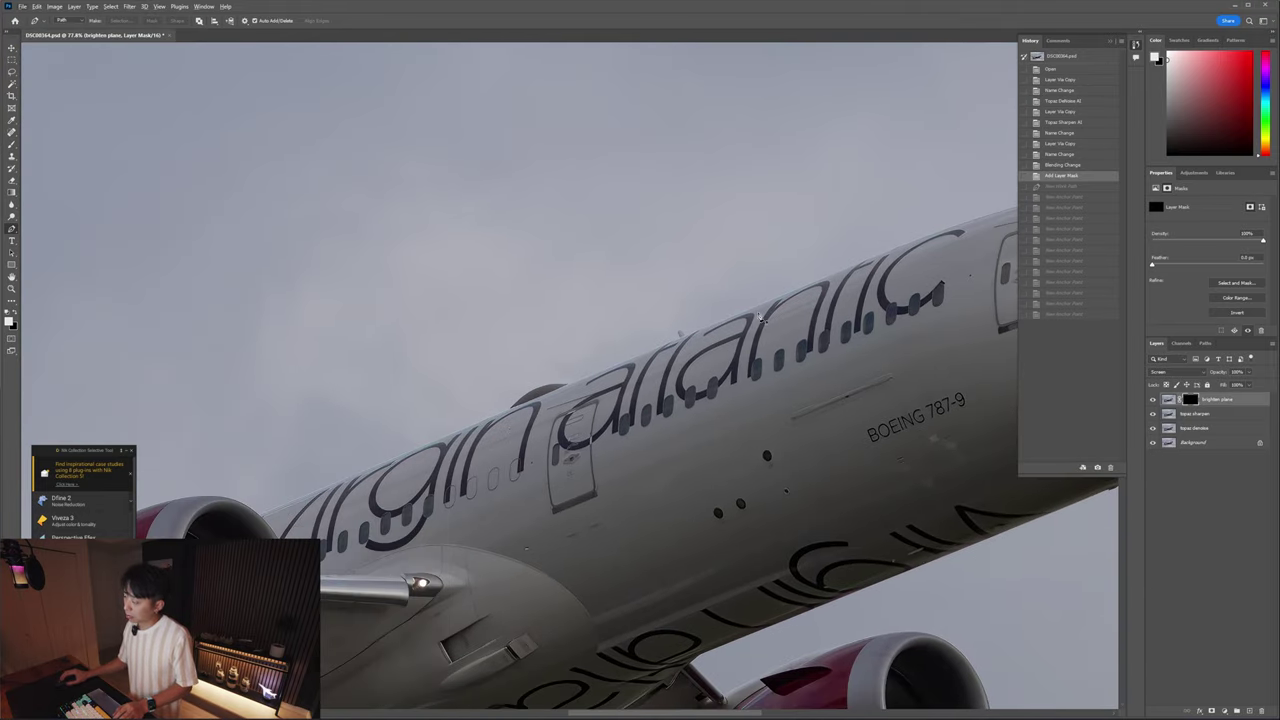
scroll(368, 483, "up", 2)
scroll(300, 515, "left", 2)
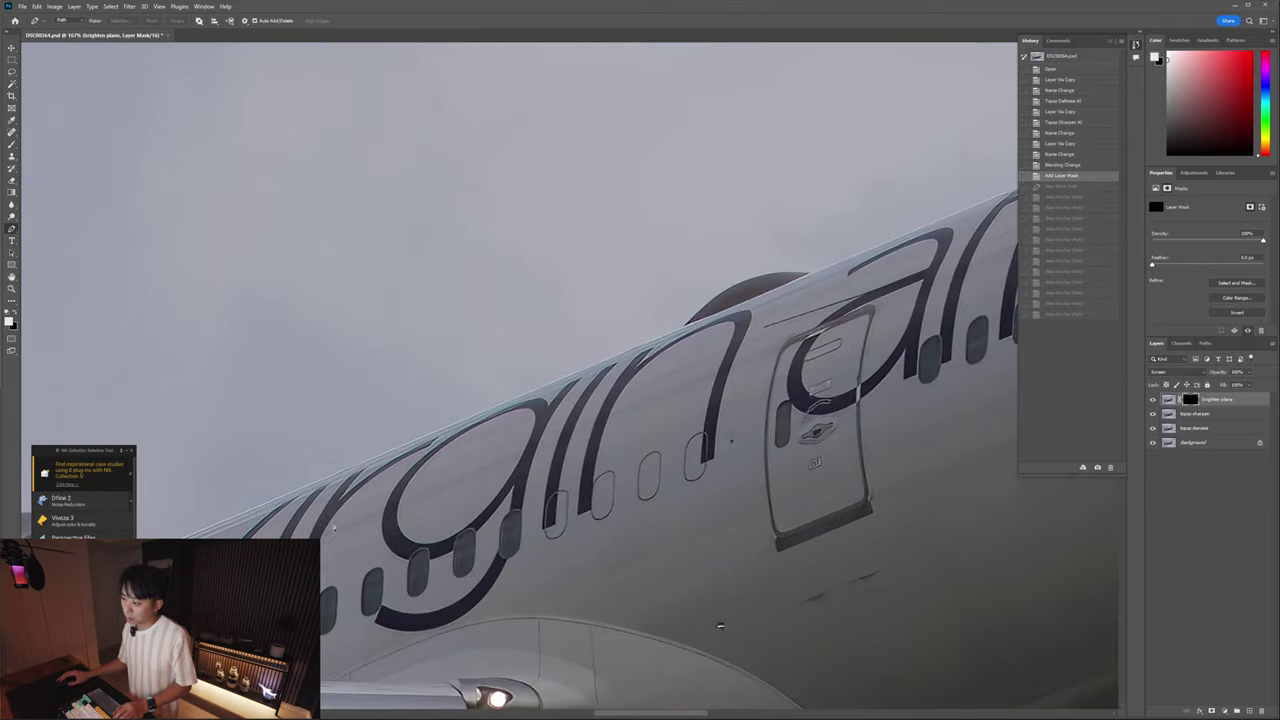
scroll(187, 458, "up", 4)
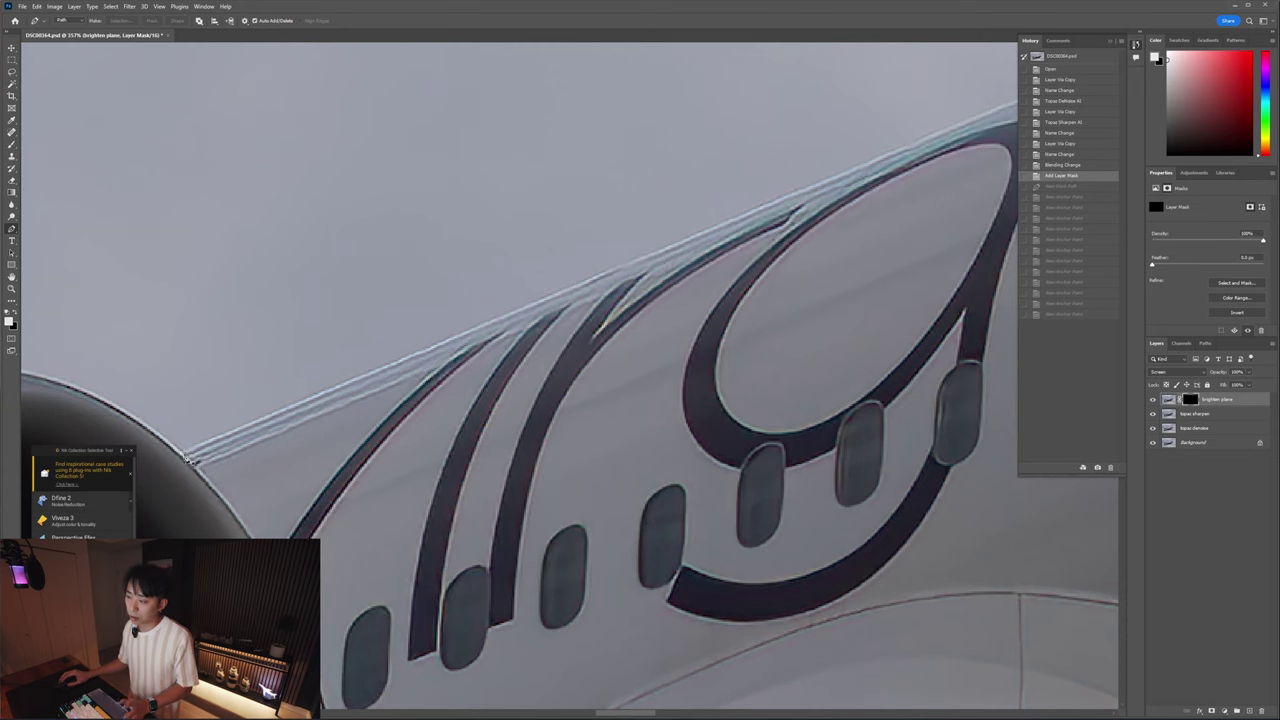
left_click(187, 459)
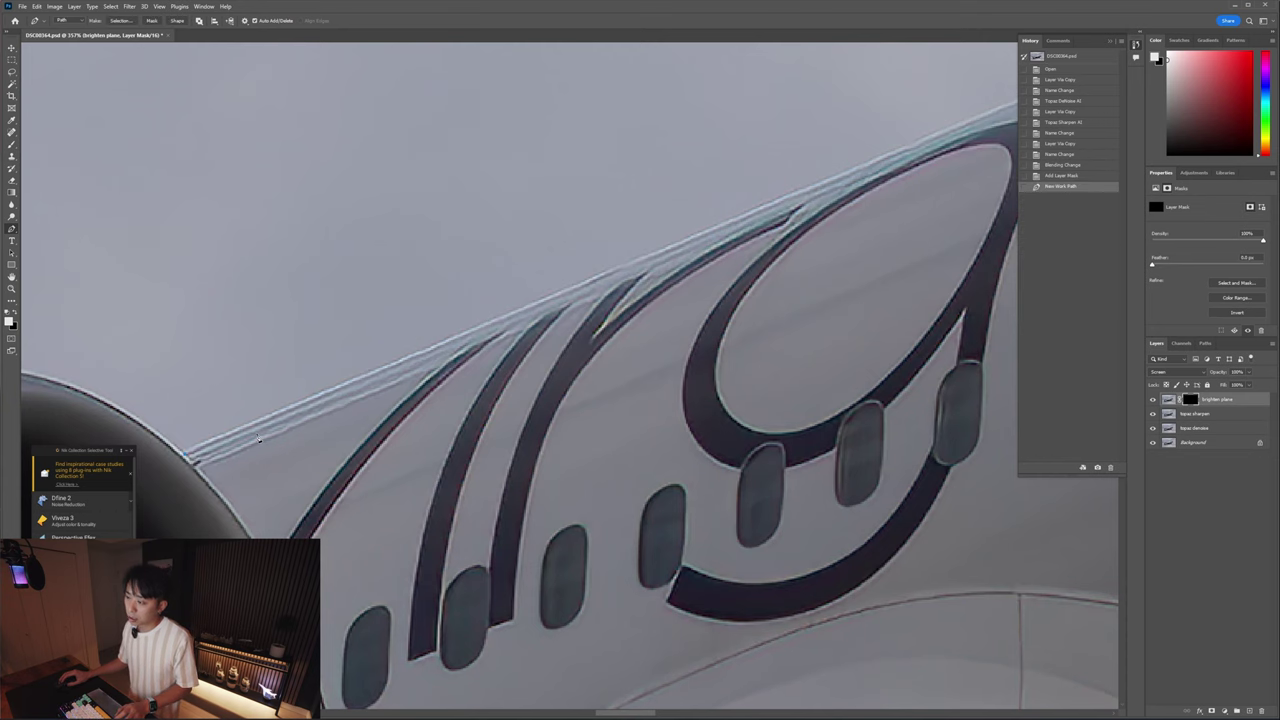
scroll(210, 452, "up", 1)
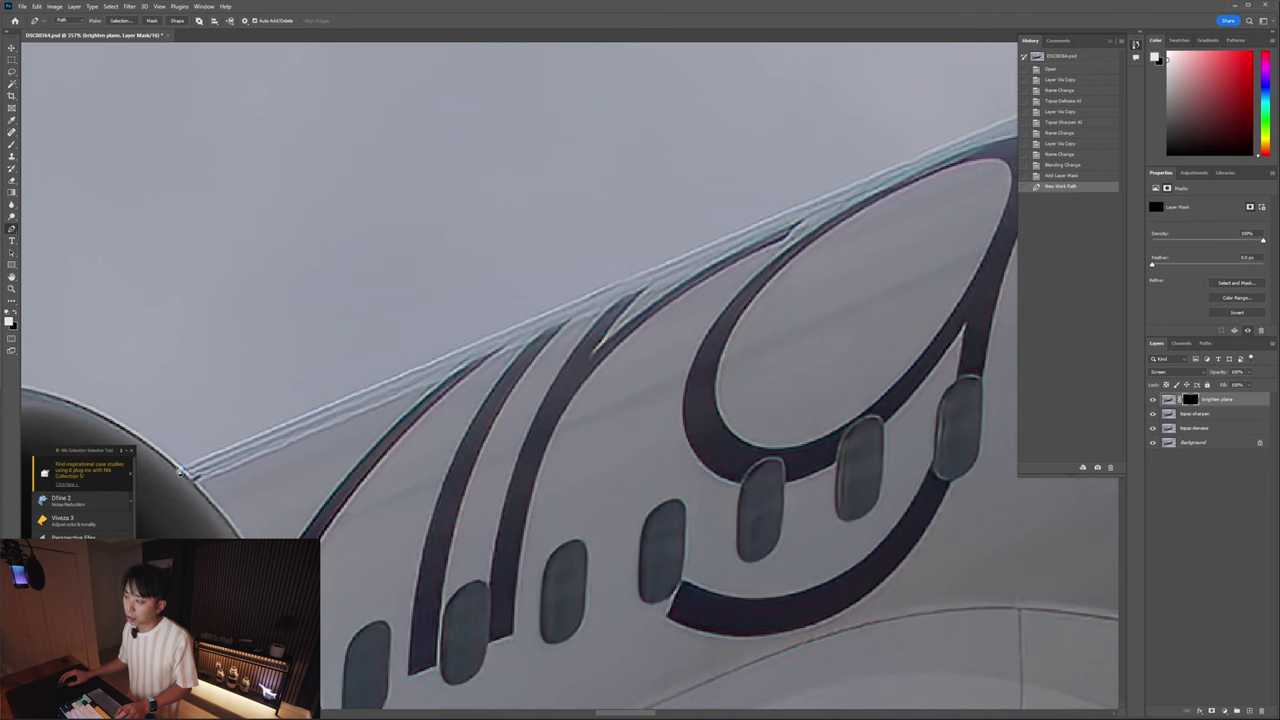
scroll(567, 320, "up", 3)
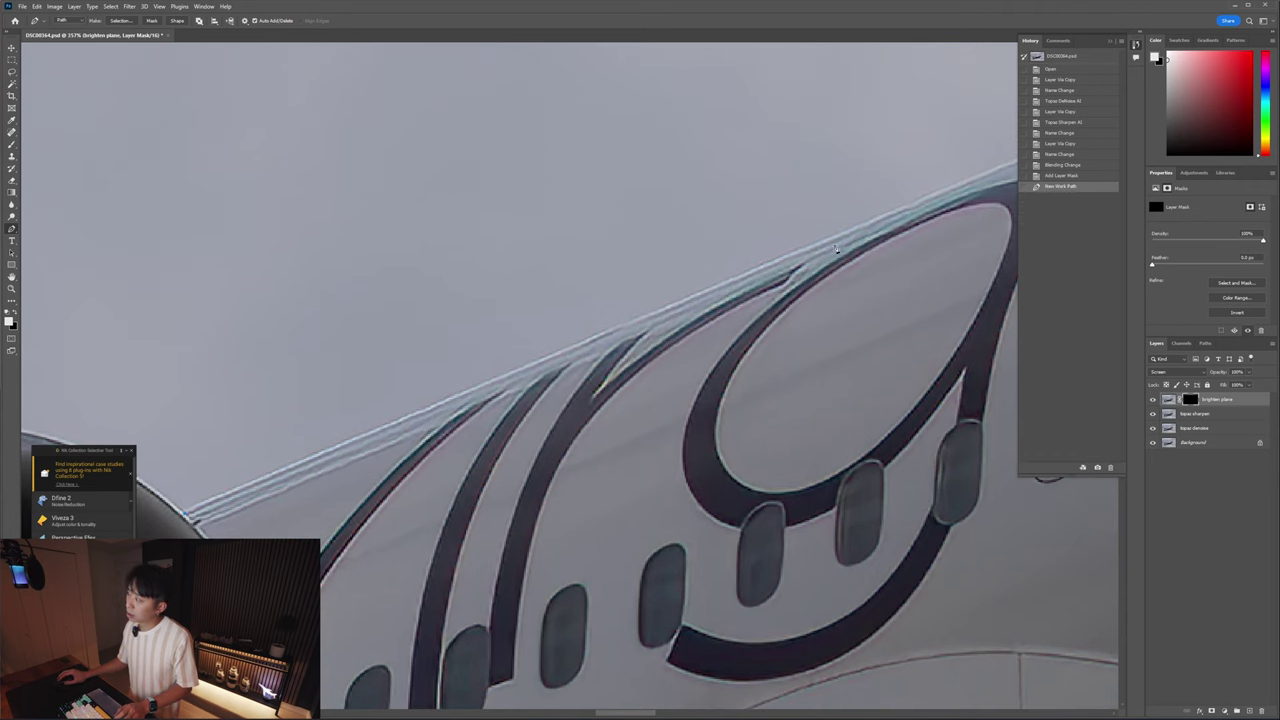
scroll(910, 208, "down", 2)
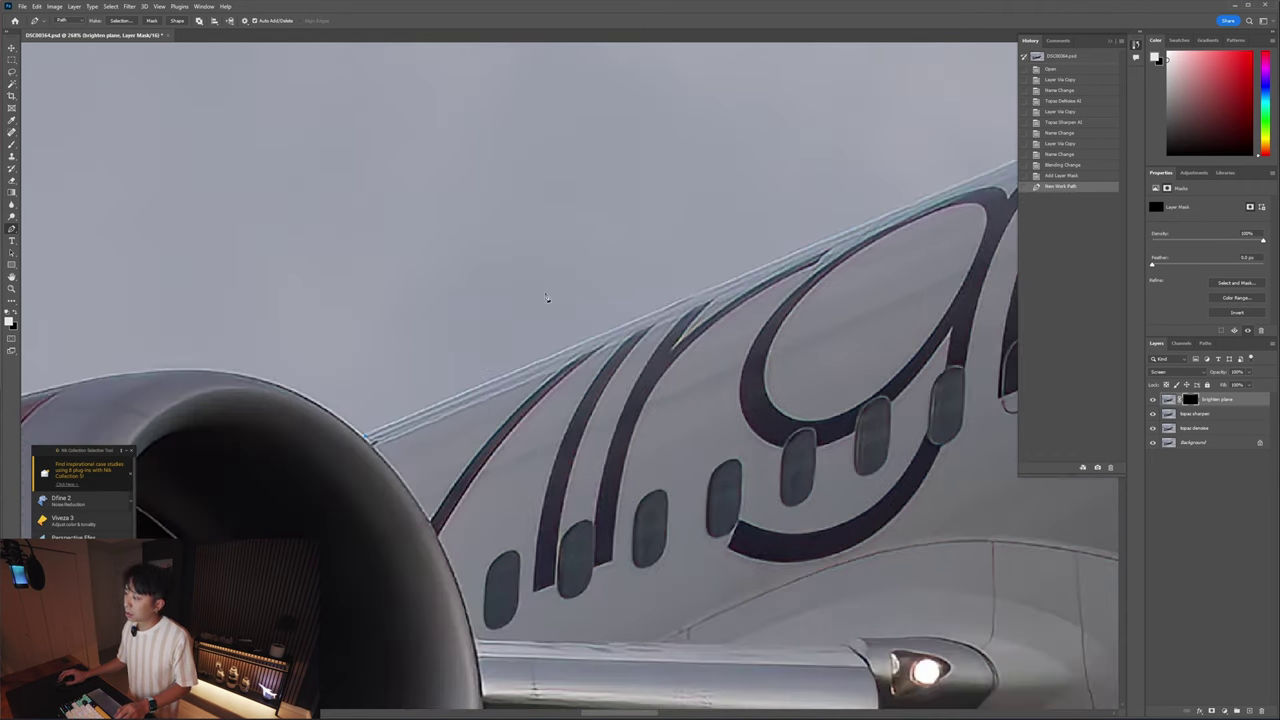
left_click_drag(936, 197, 760, 205)
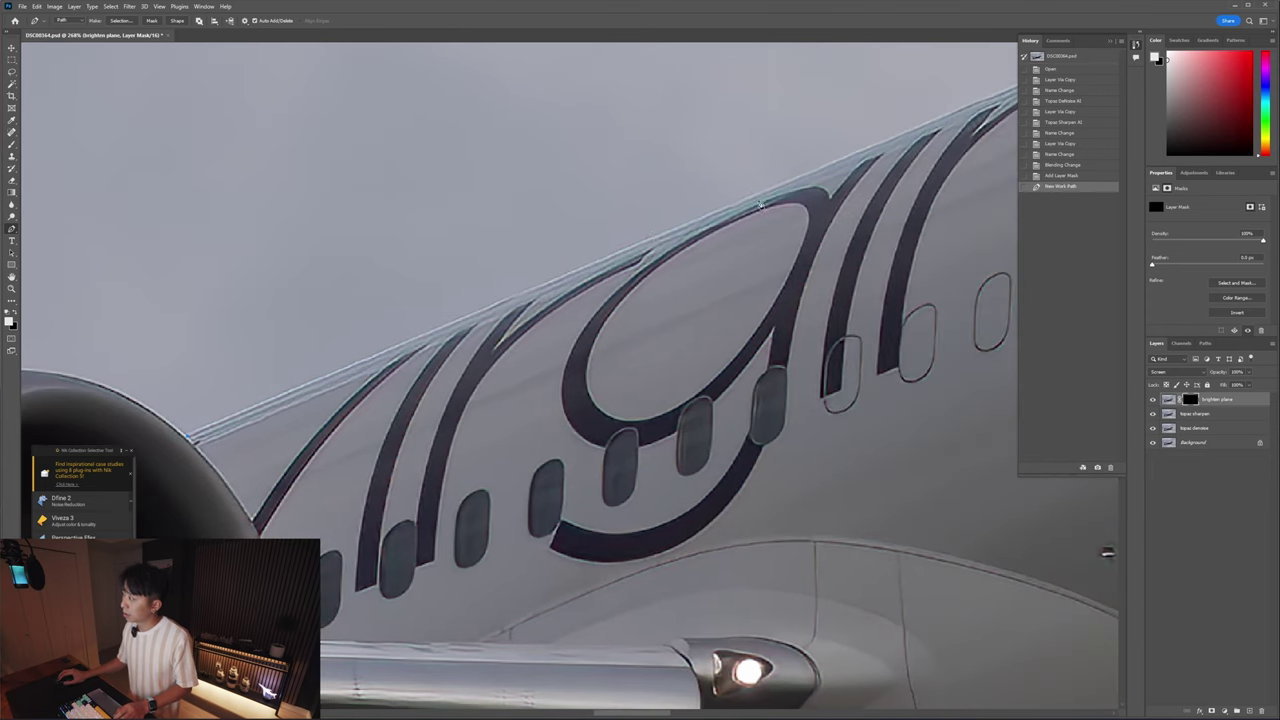
left_click(757, 196)
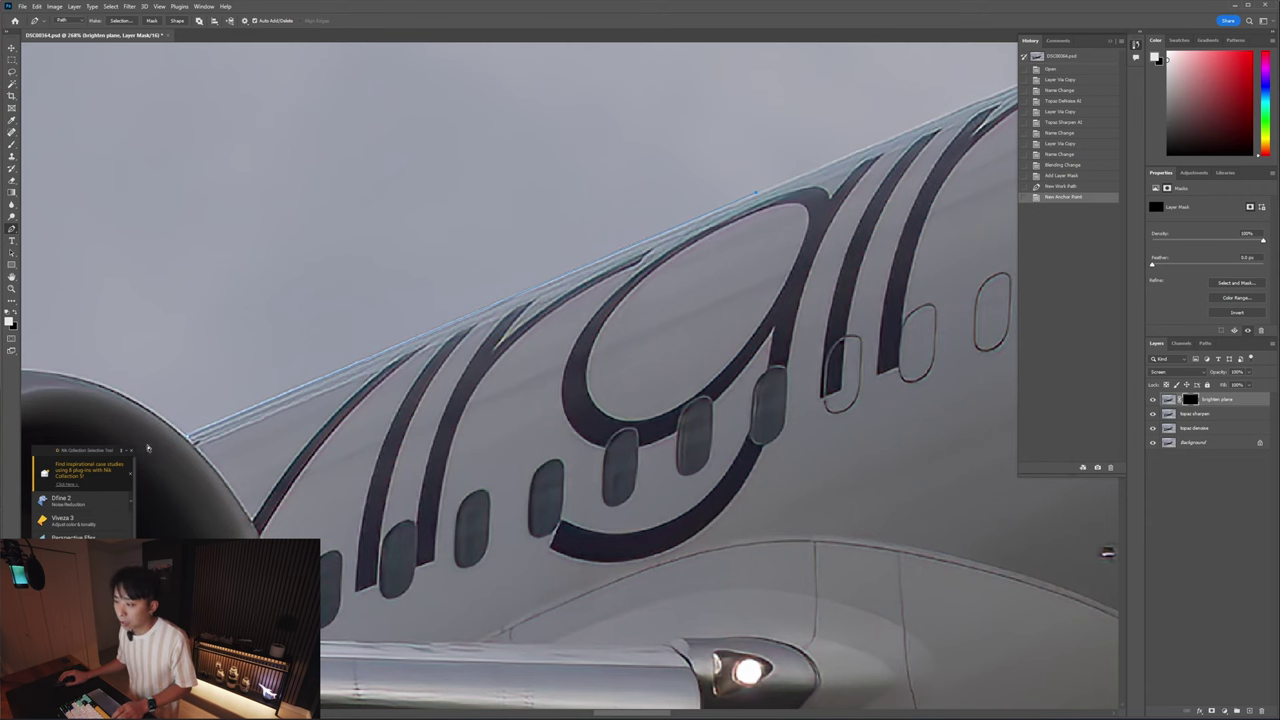
key("ctrl+z")
key("ctrl+z")
- Start a path where the engine cowling meets the fuselage's upper edge and add an anchor point on that edge above the letter "g"
scroll(192, 444, "up", 3)
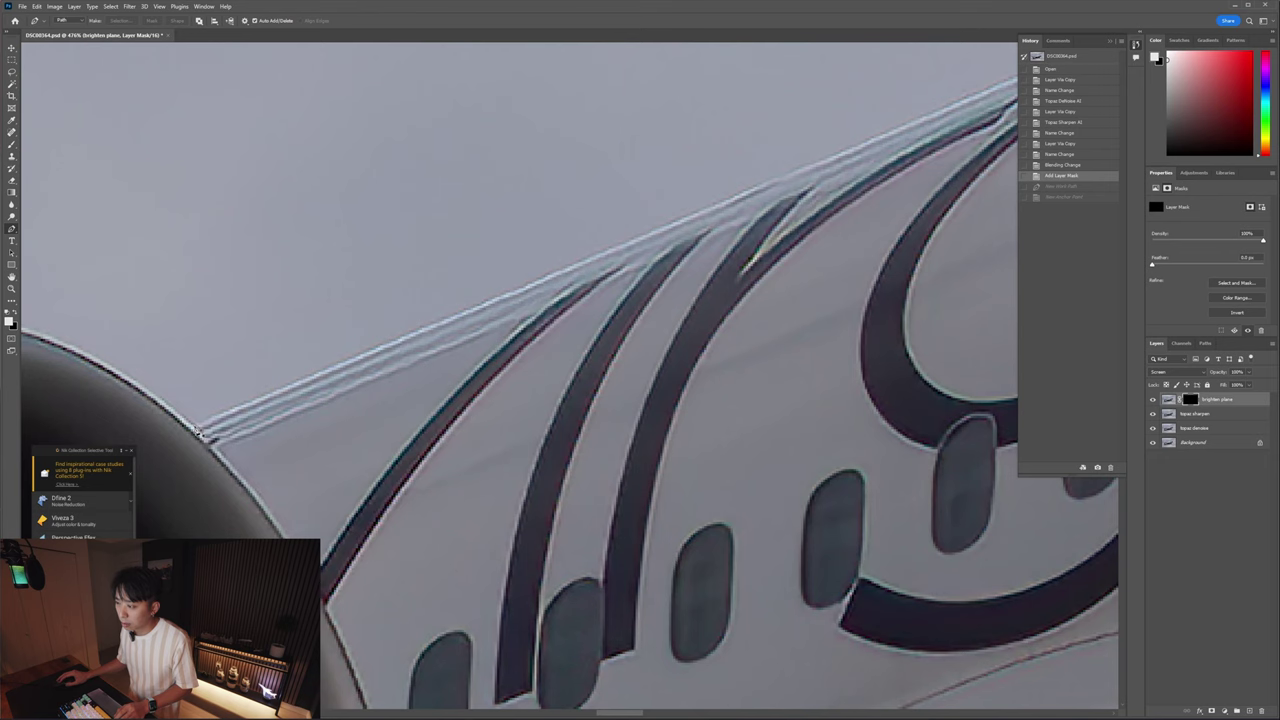
left_click(199, 431)
scroll(352, 407, "up", 1)
scroll(352, 407, "up", 2)
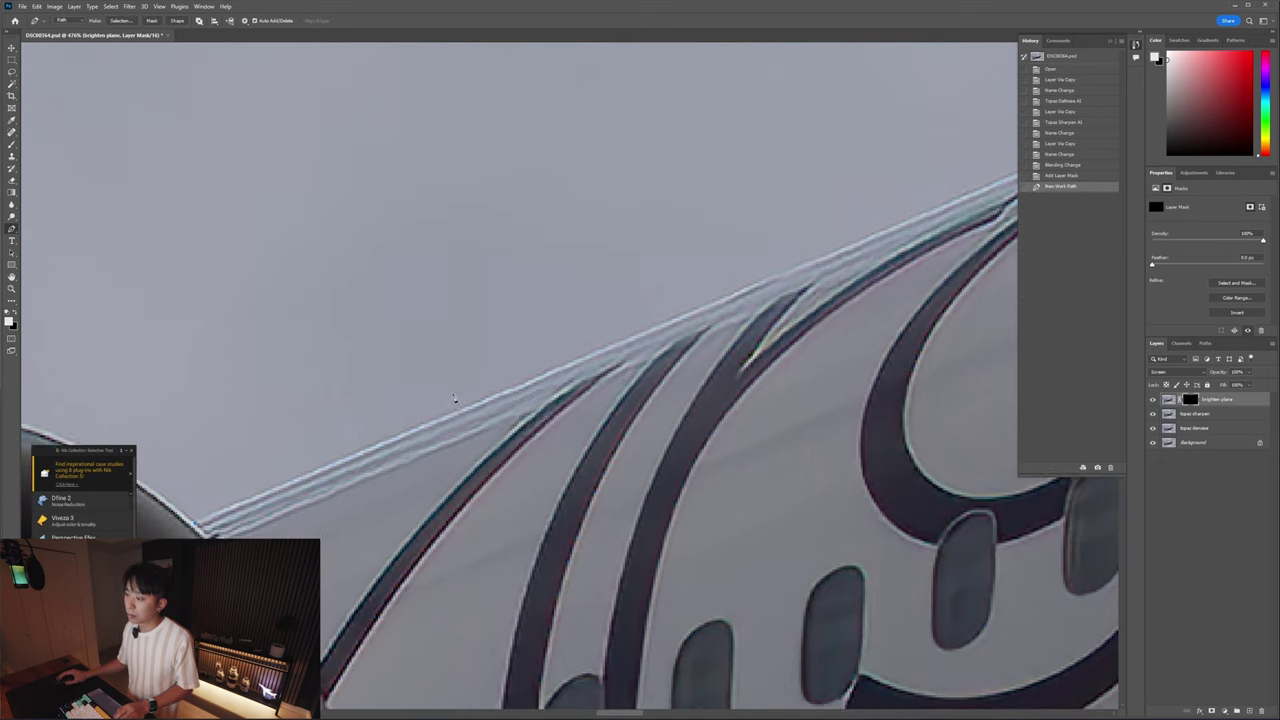
scroll(831, 283, "down", 4)
scroll(848, 269, "up", 1)
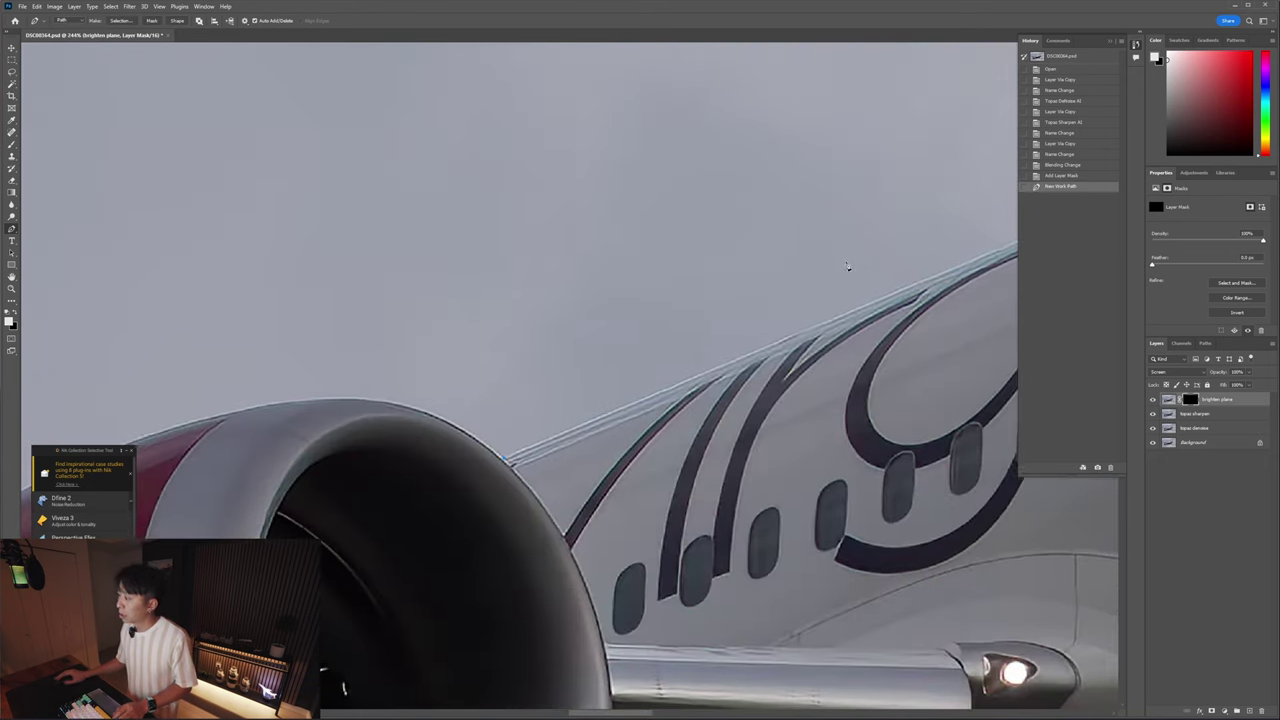
scroll(848, 269, "right", 3)
scroll(375, 470, "right", 3)
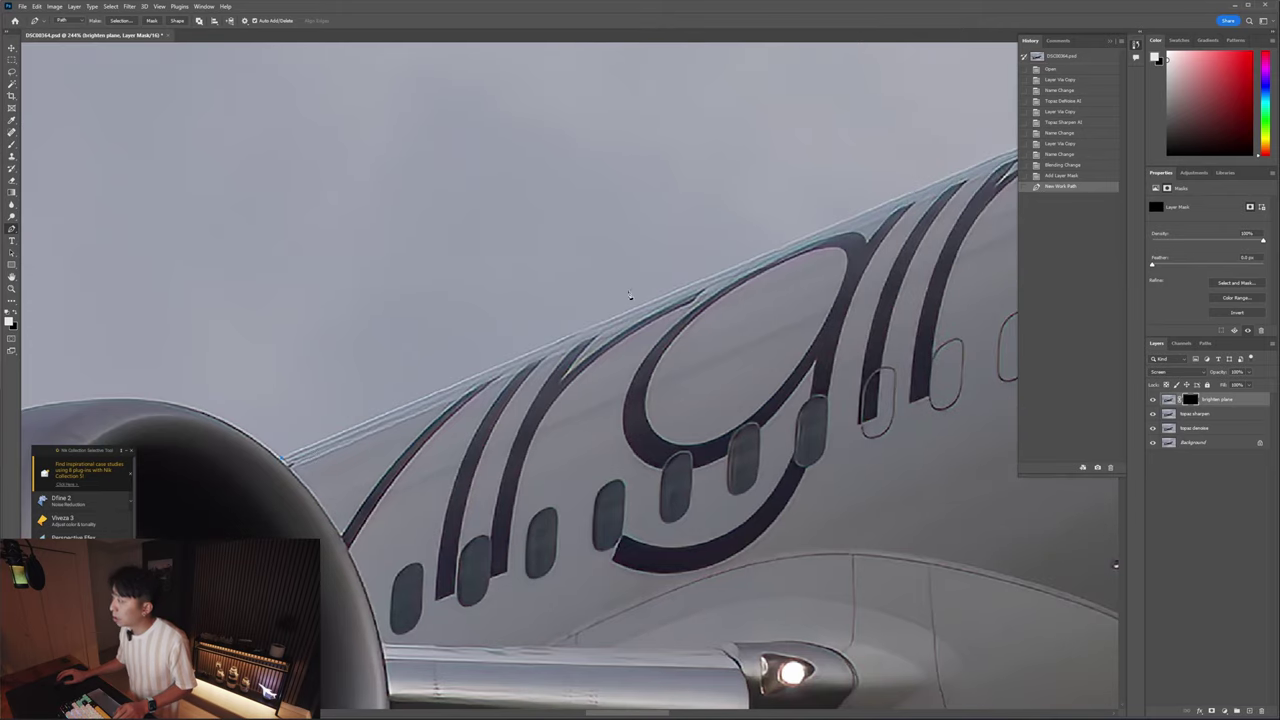
left_click(745, 265)
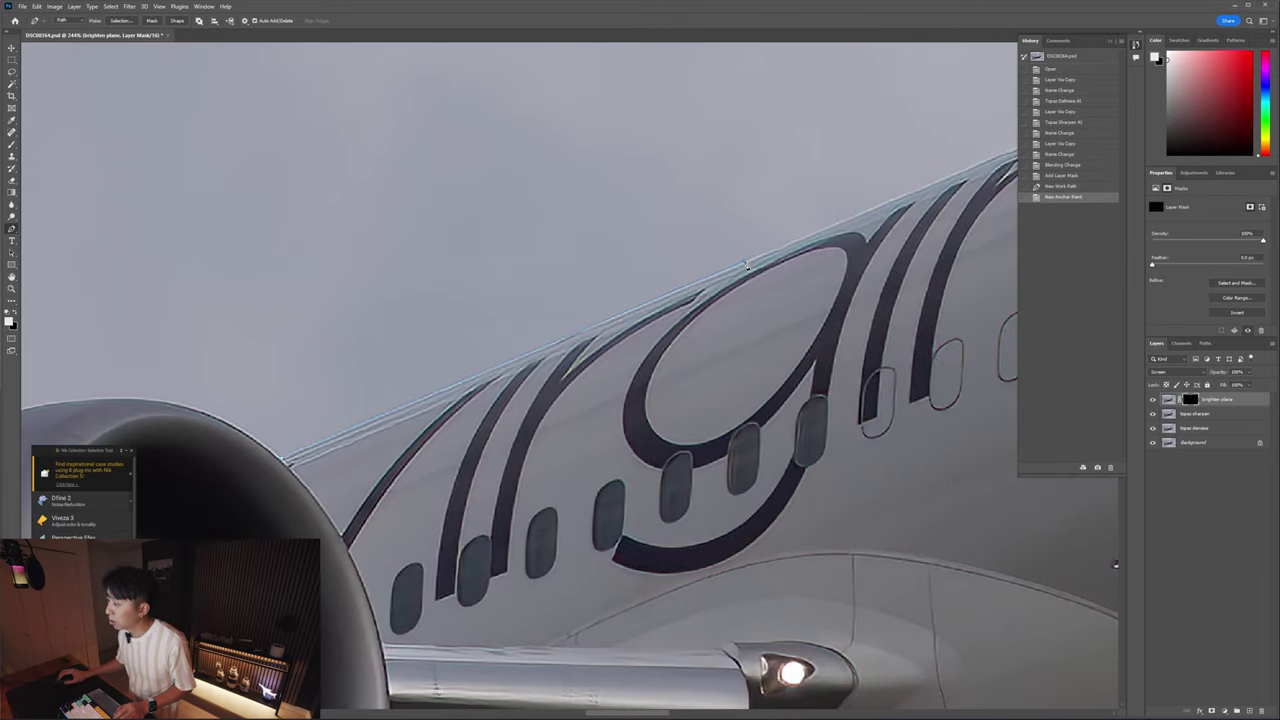
- Check how closely the first path segment follows the fuselage's upper edge between the engine and the letter "g"
scroll(663, 297, "up", 3)
scroll(640, 320, "right", 2)
scroll(619, 332, "right", 2)
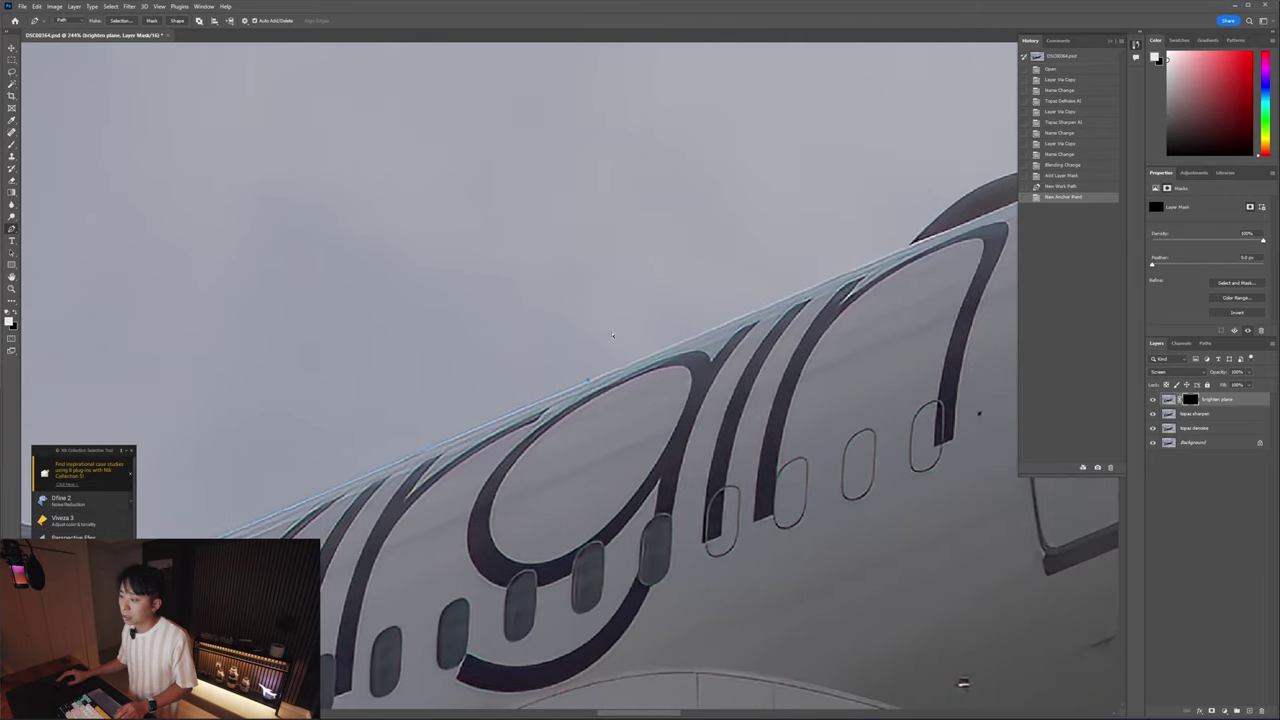
scroll(500, 380, "right", 3)
scroll(408, 421, "down", 2)
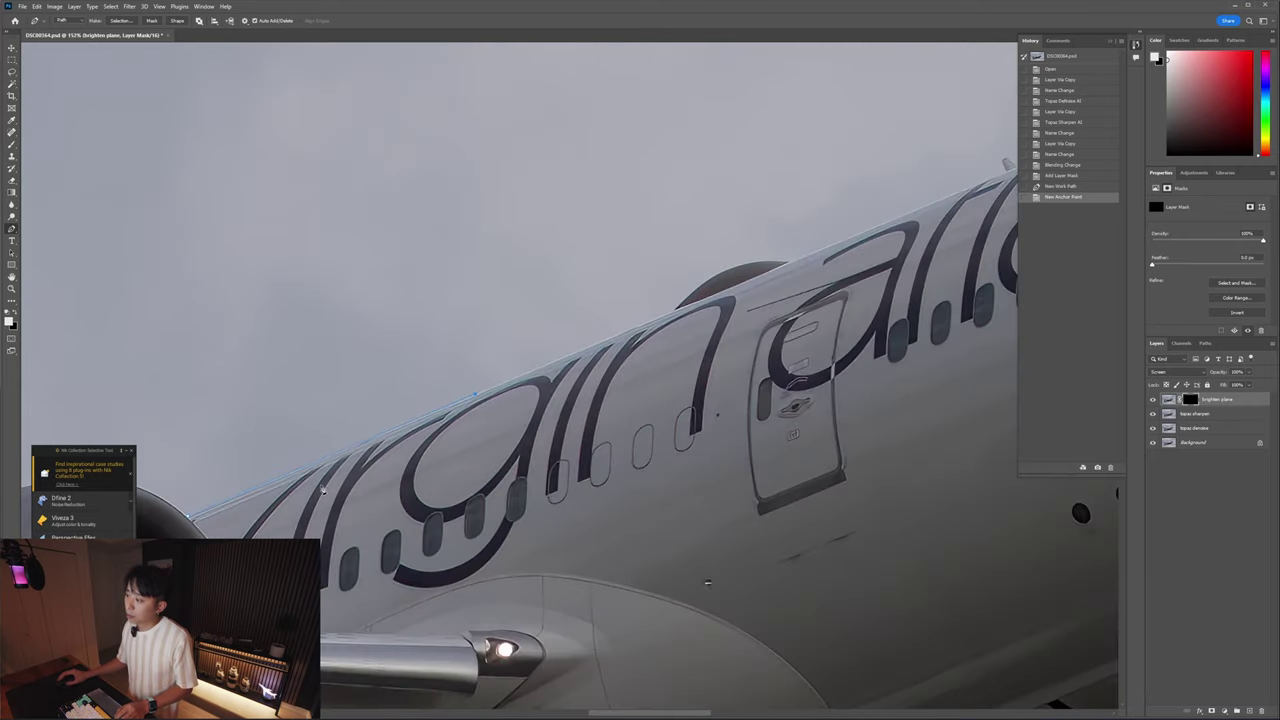
scroll(365, 452, "up", 1)
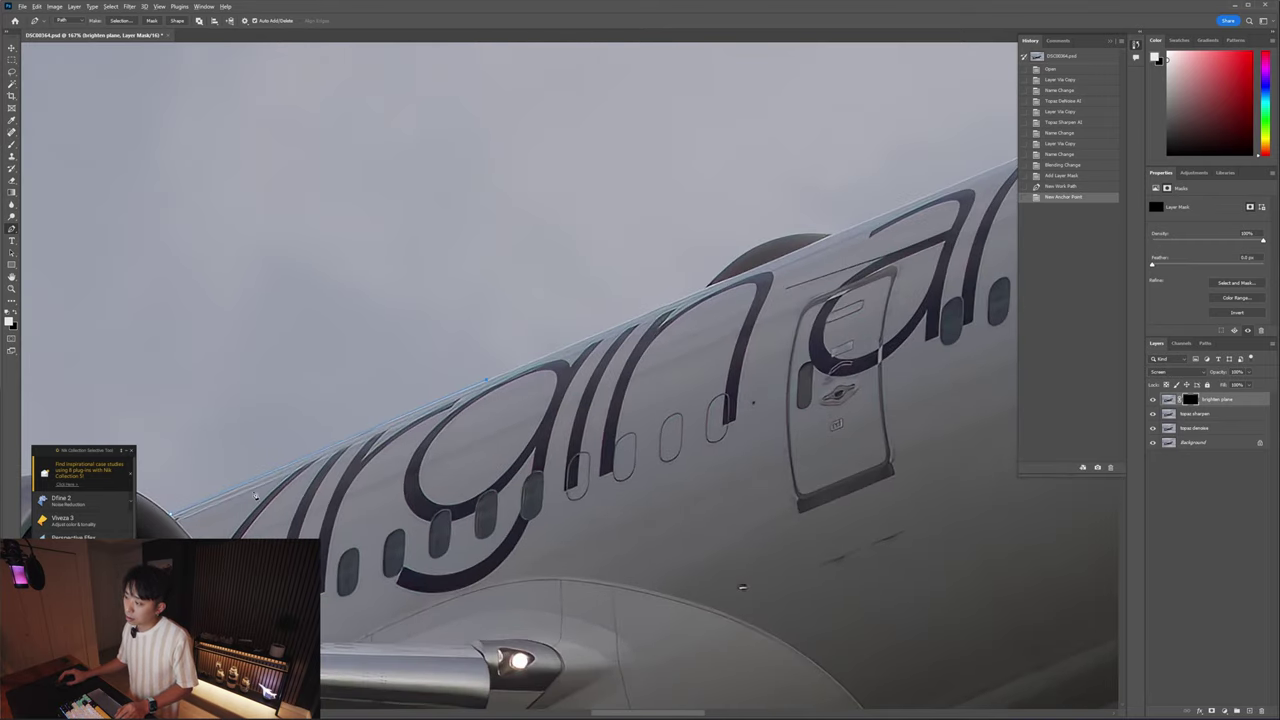
scroll(285, 450, "up", 3)
scroll(306, 461, "down", 3)
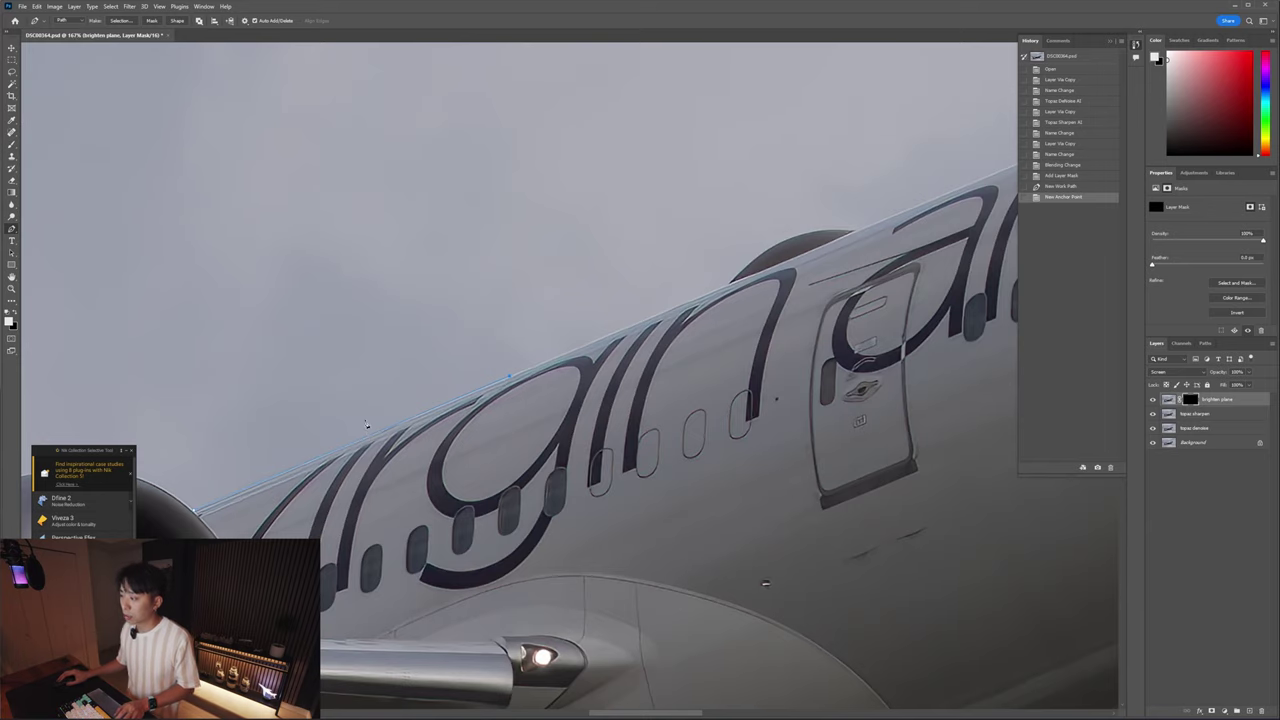
scroll(366, 425, "up", 6)
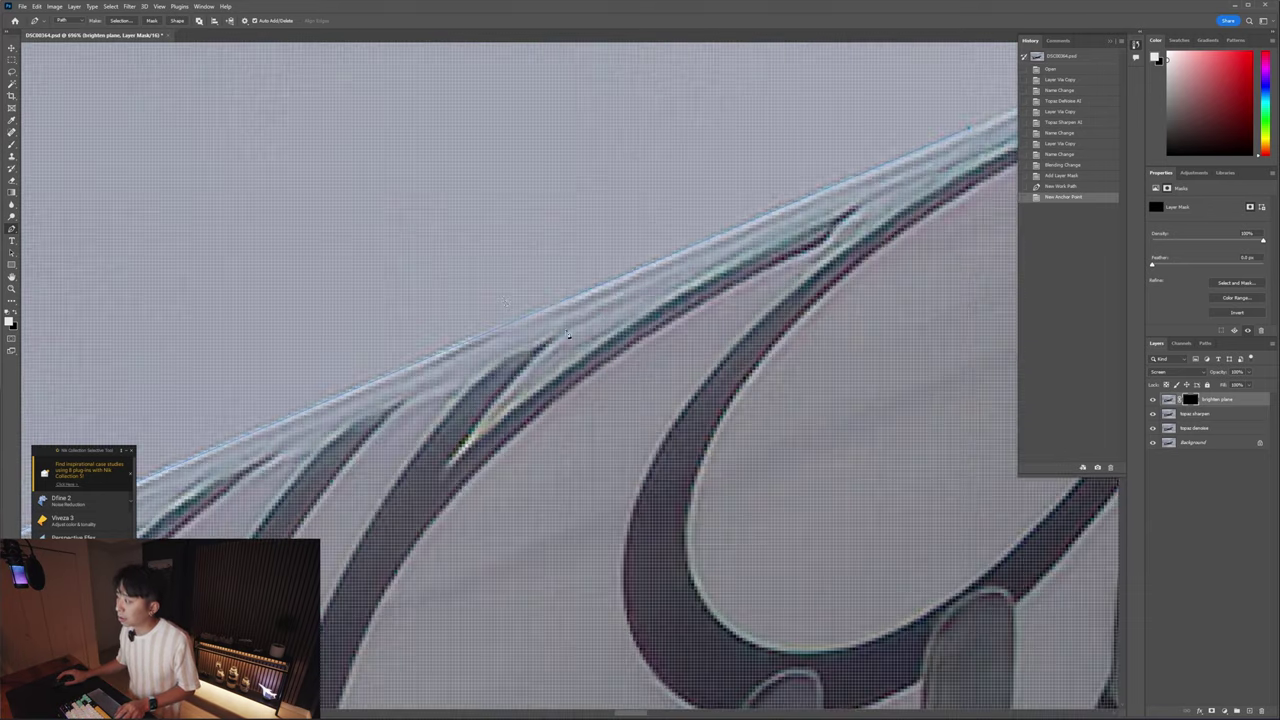
scroll(567, 335, "down", 7)
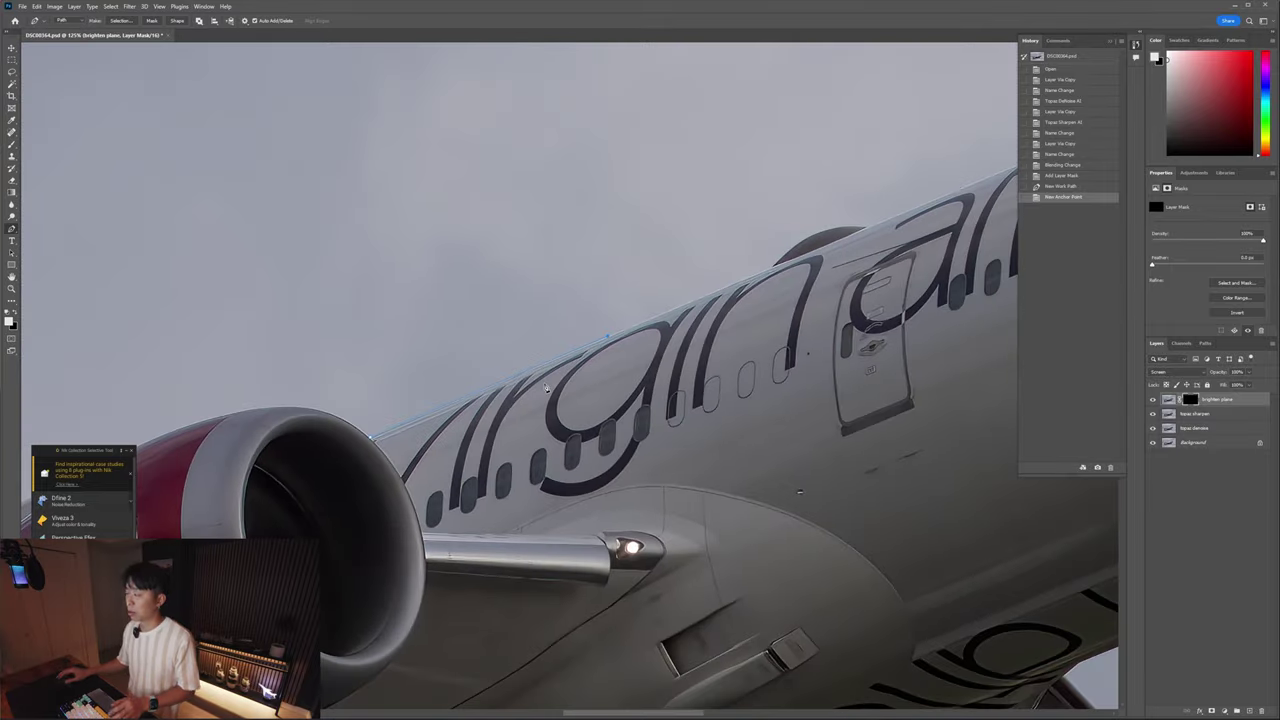
scroll(594, 434, "down", 1)
scroll(598, 457, "up", 2)
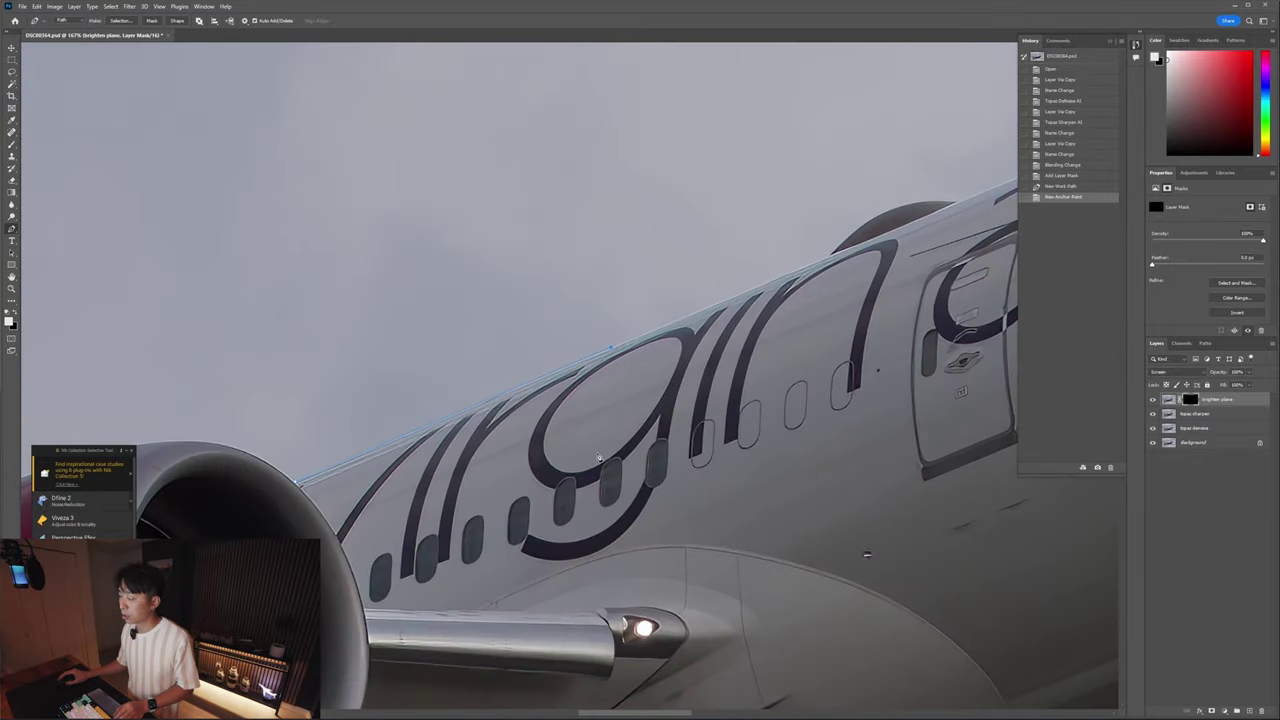
scroll(598, 457, "up", 1)
scroll(606, 442, "down", 1)
scroll(600, 414, "up", 1)
scroll(600, 414, "right", 3)
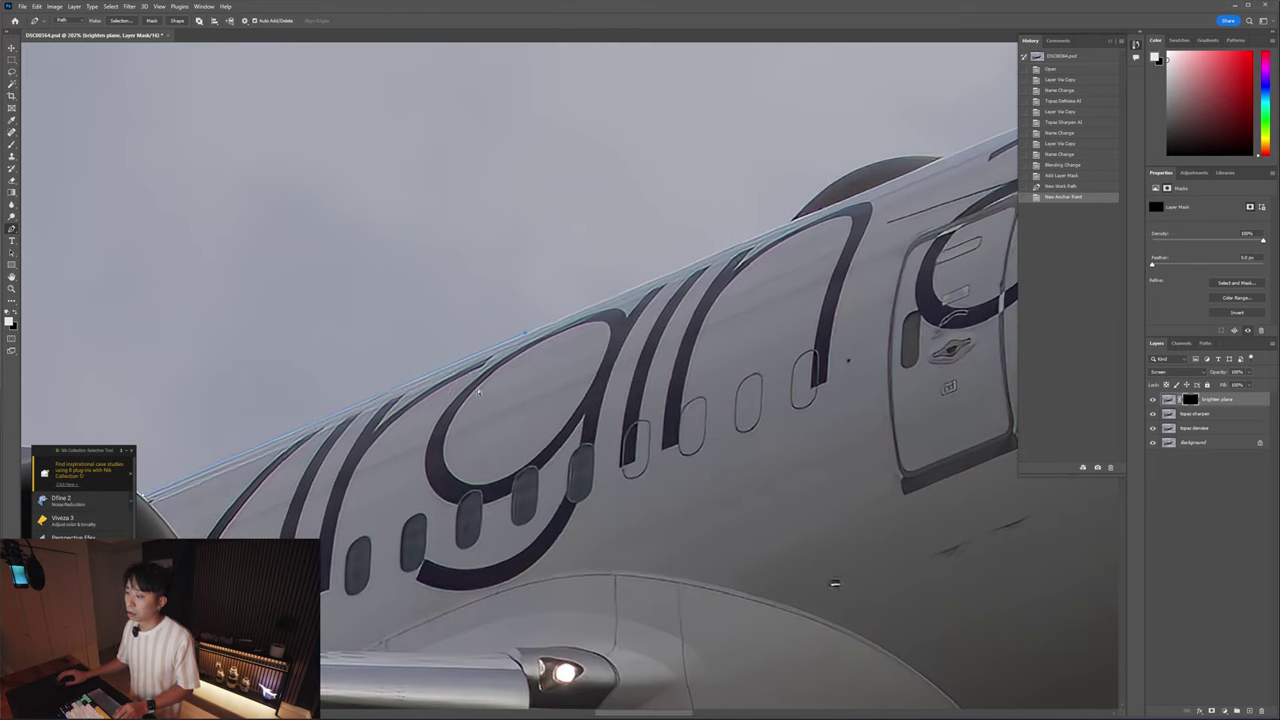
- Extend the path along the fuselage's upper edge with an anchor point at the rear base of the dark roof dome
scroll(478, 393, "up", 3)
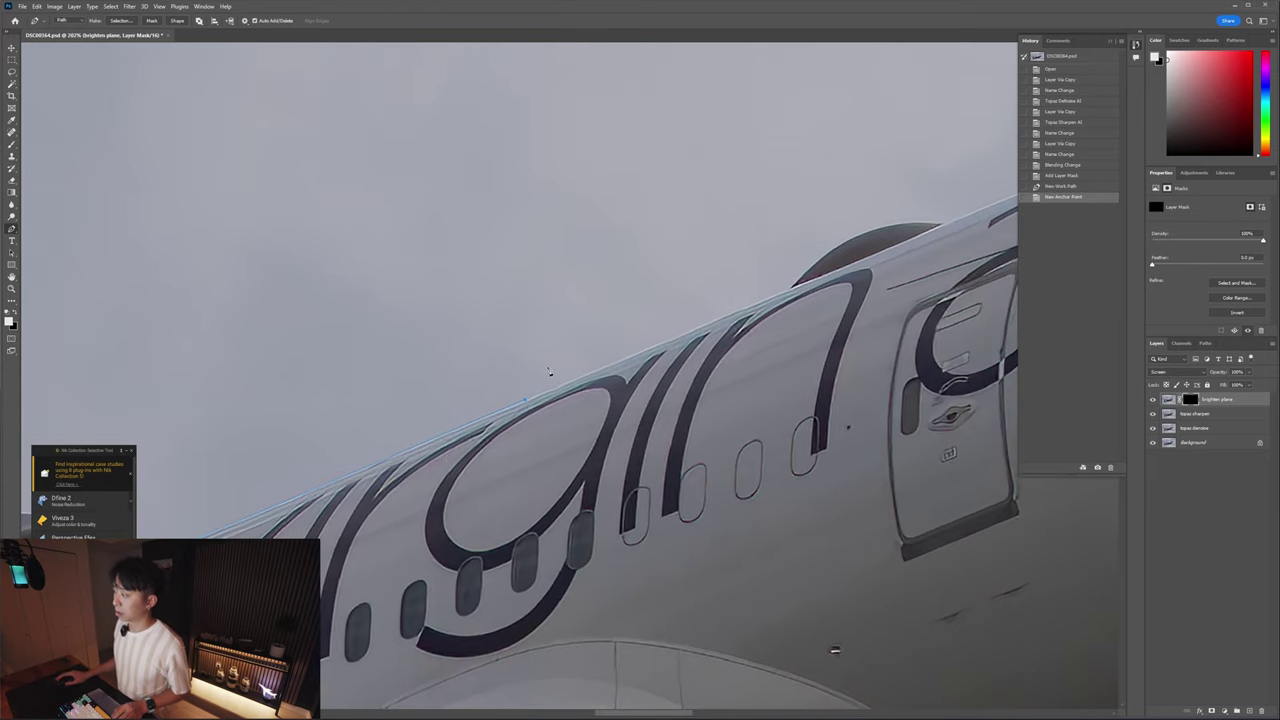
scroll(549, 371, "right", 6)
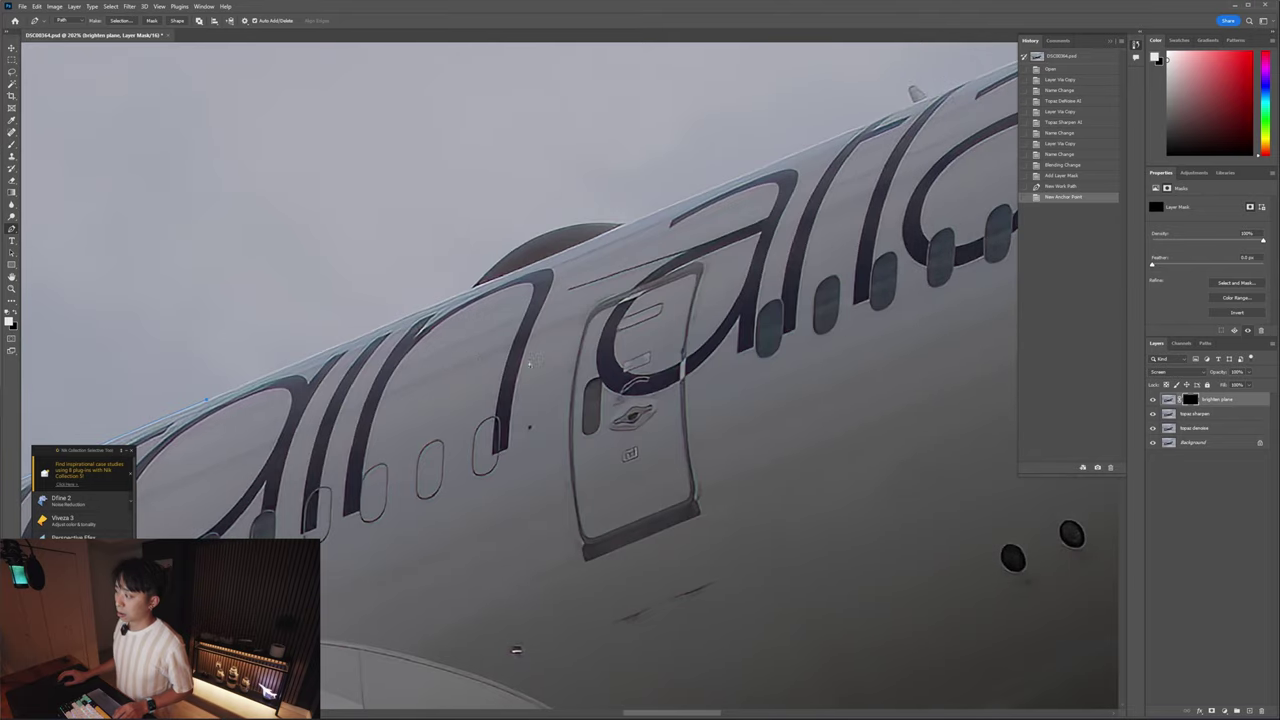
scroll(435, 320, "up", 3)
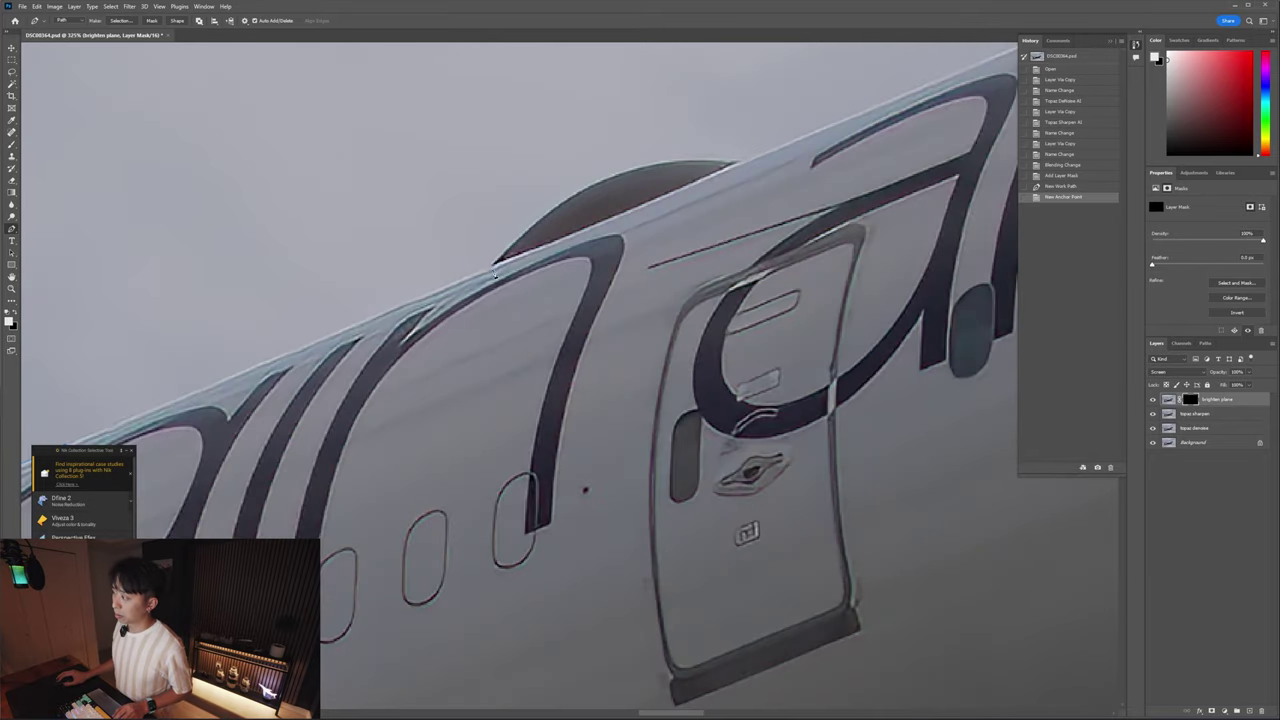
left_click(493, 268)
- Add a curved anchor point near the top of the dark roof dome so the segment follows its rear outline
scroll(510, 275, "up", 4)
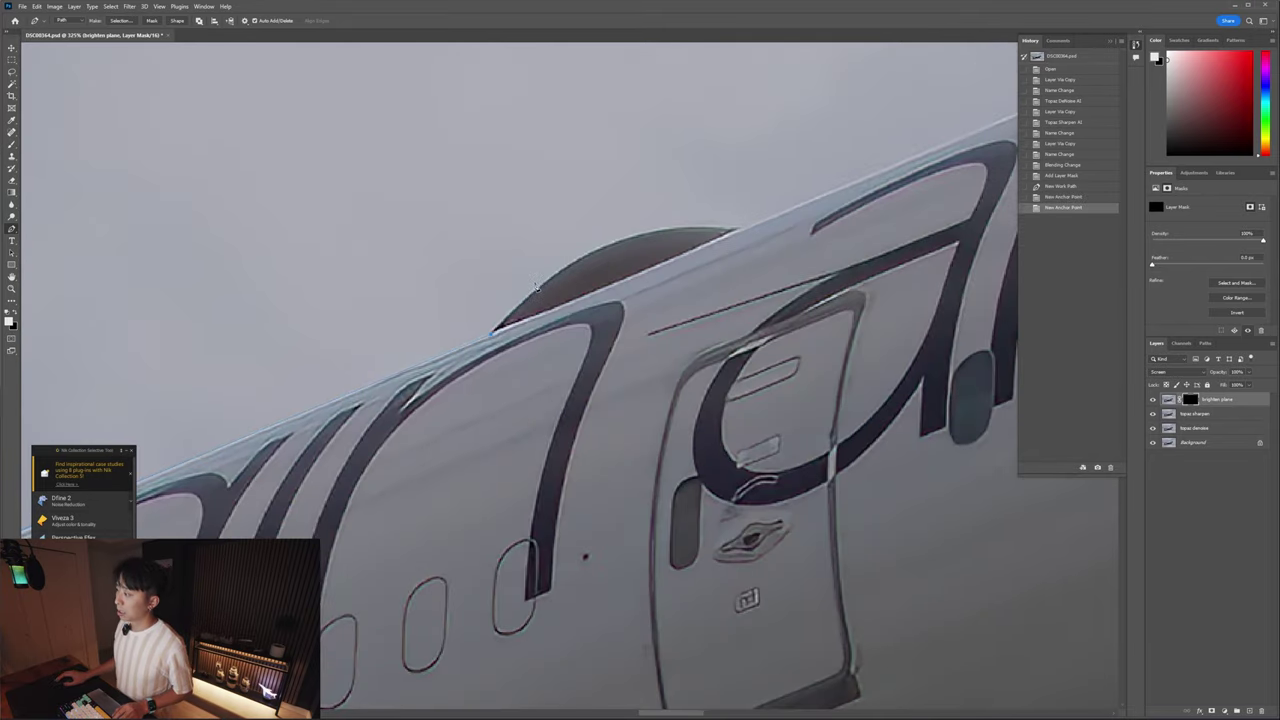
scroll(533, 280, "right", 3)
scroll(533, 280, "up", 2)
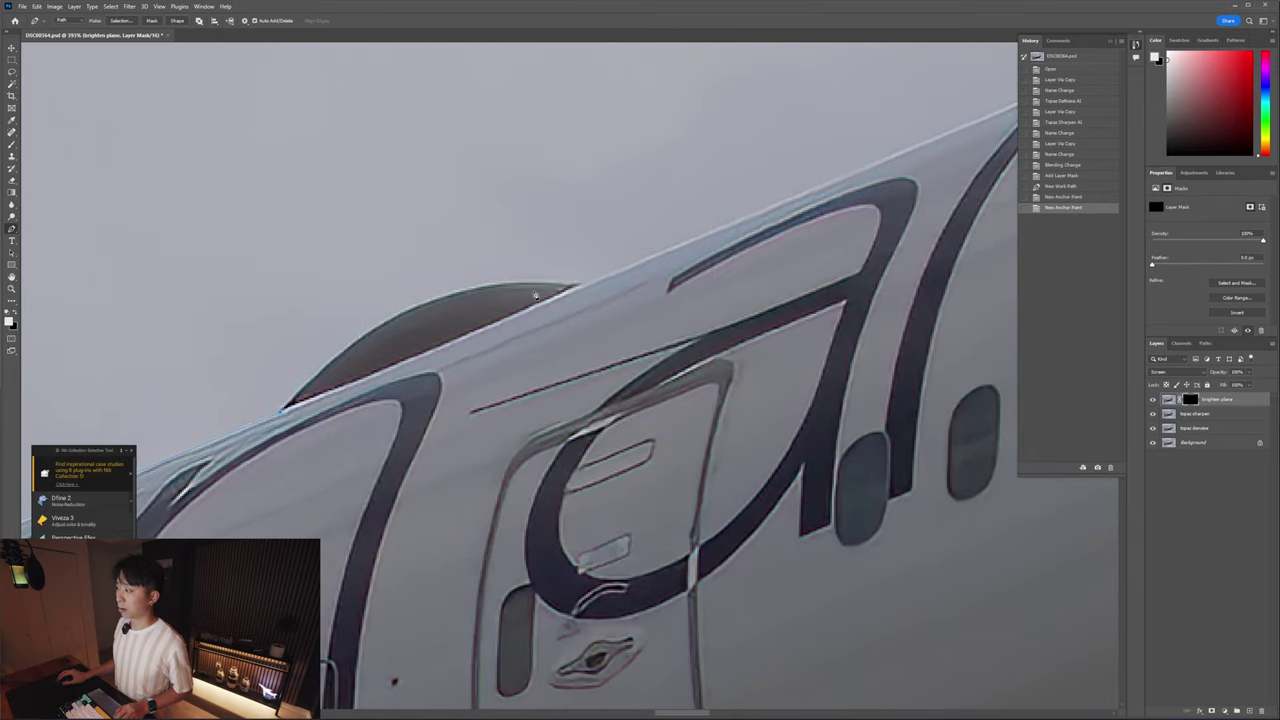
scroll(373, 358, "up", 2)
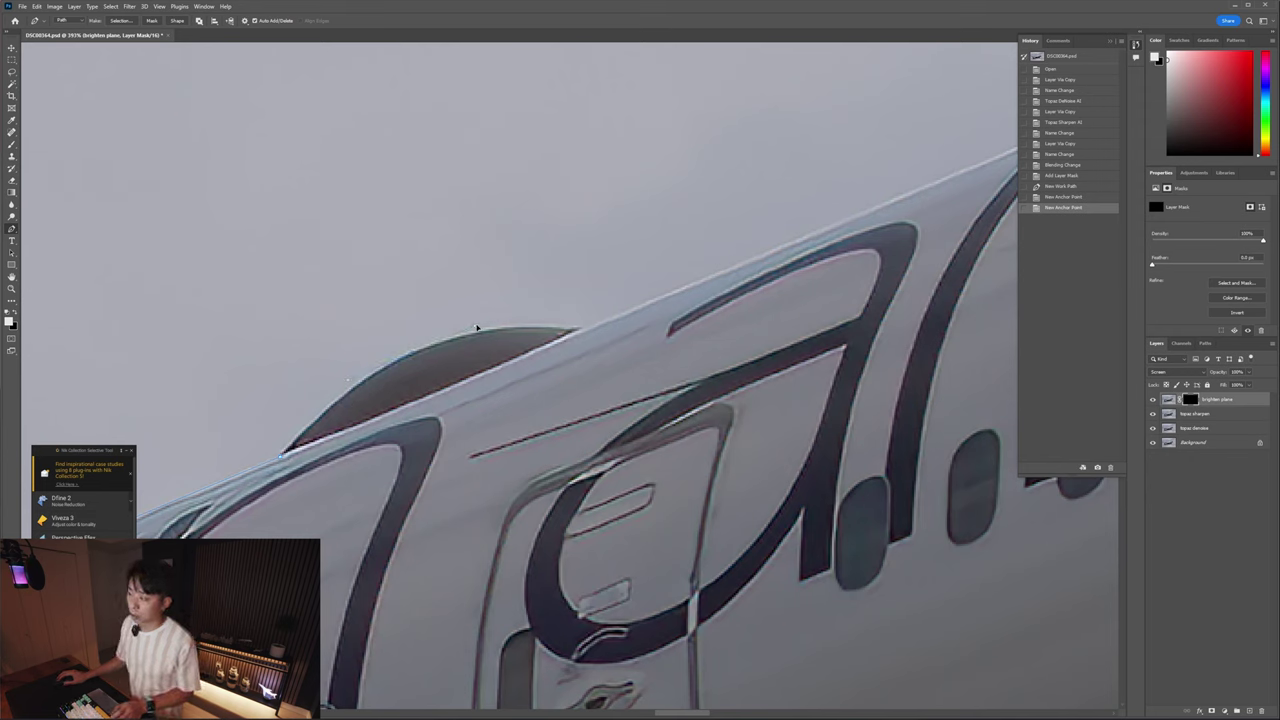
left_click_drag(547, 301, 547, 301)
key("ctrl+z")
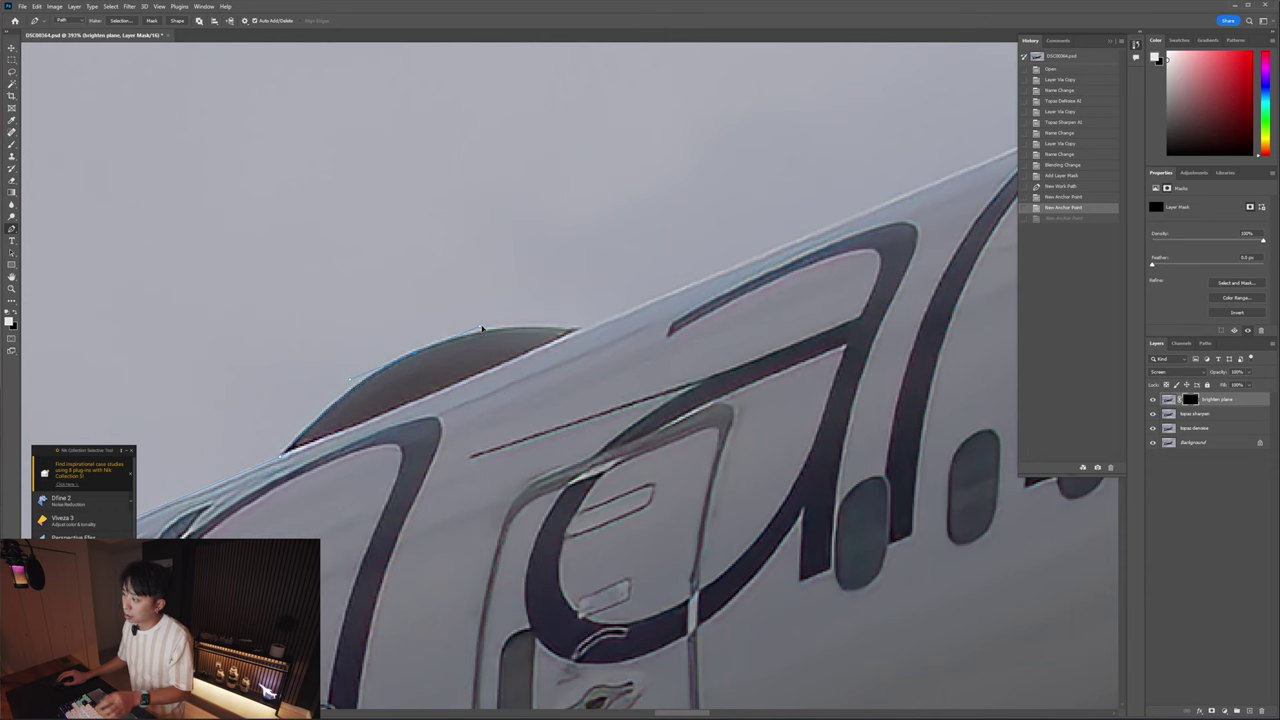
left_click(483, 327)
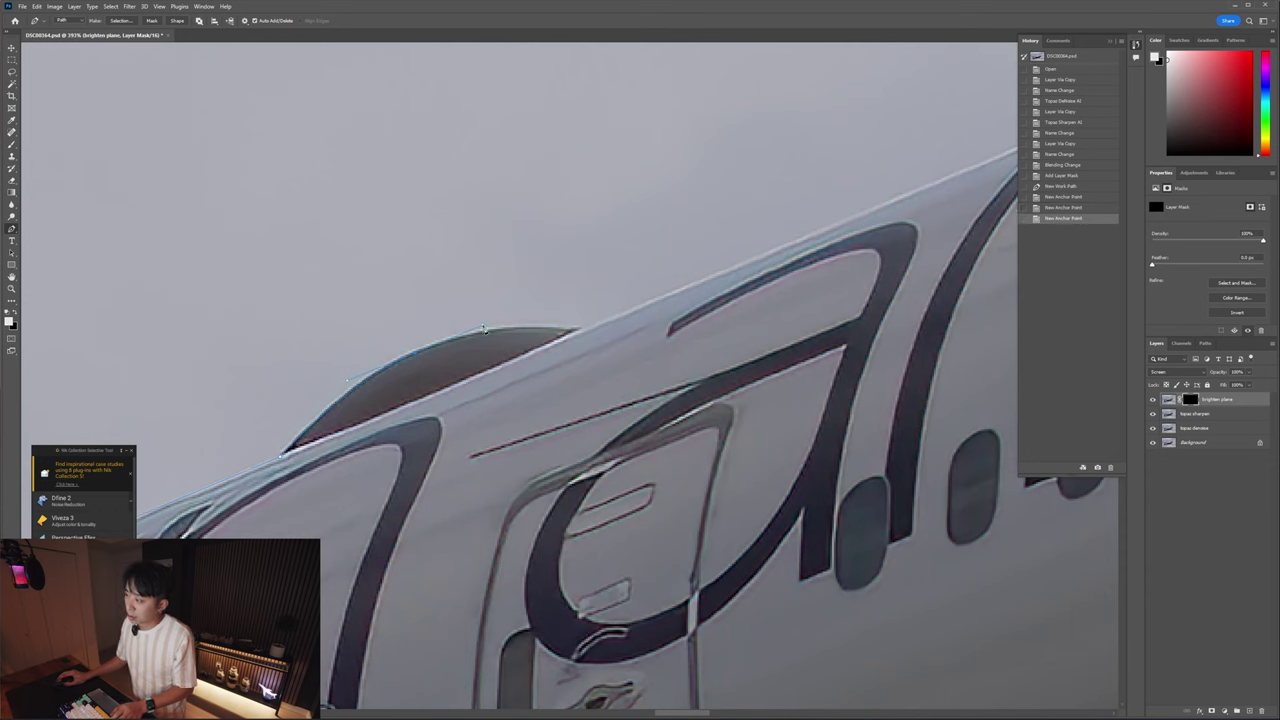
- Continue the path around the roof dome with another anchor point just past its top
scroll(520, 340, "up", 1)
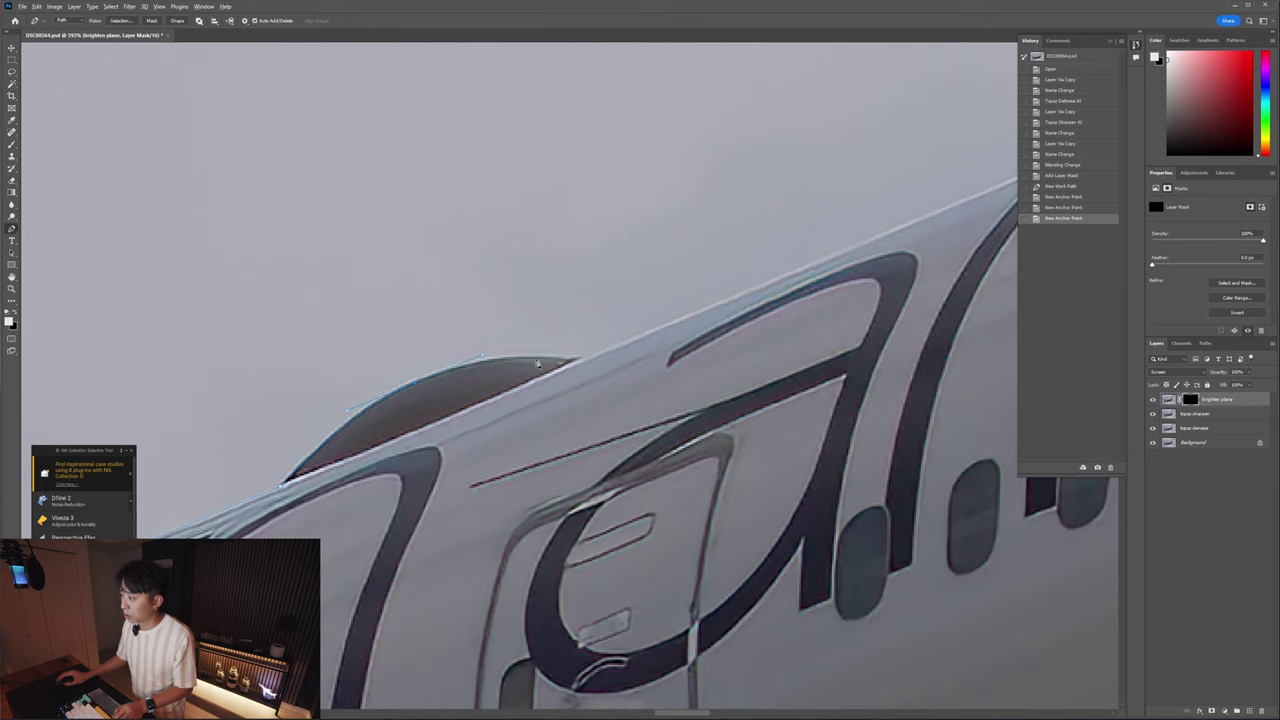
scroll(527, 366, "up", 2)
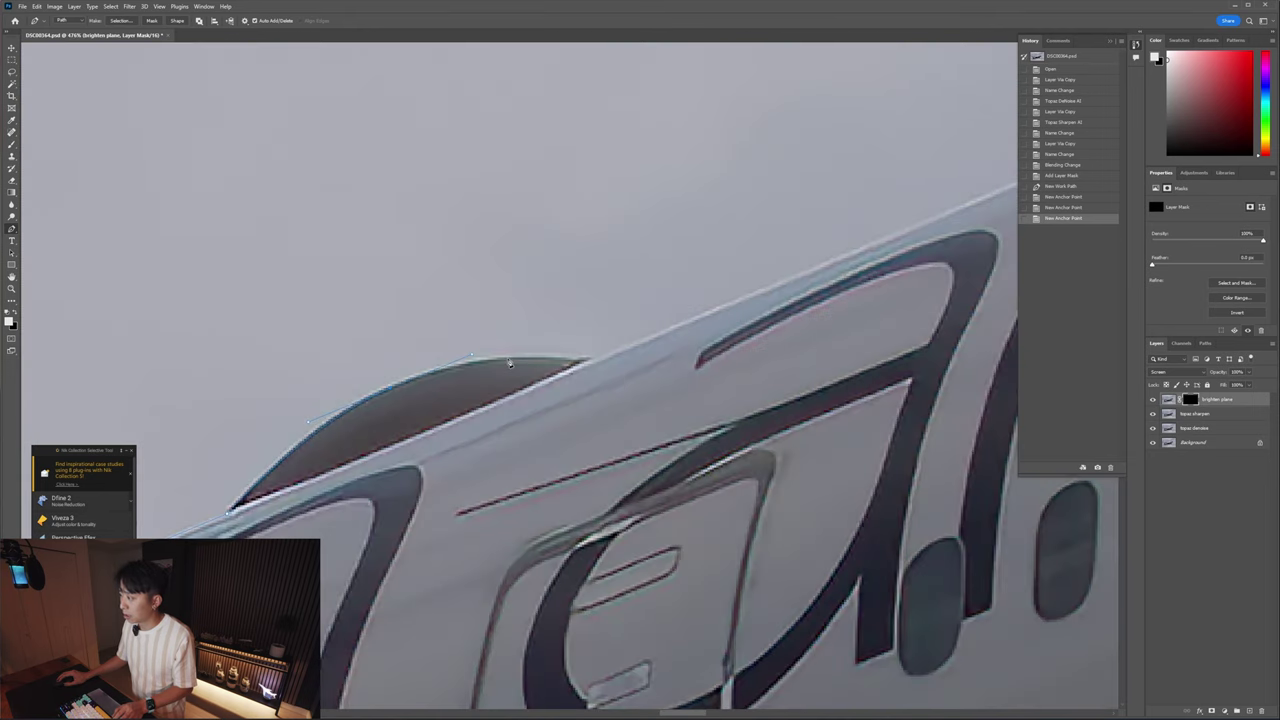
left_click(510, 363)
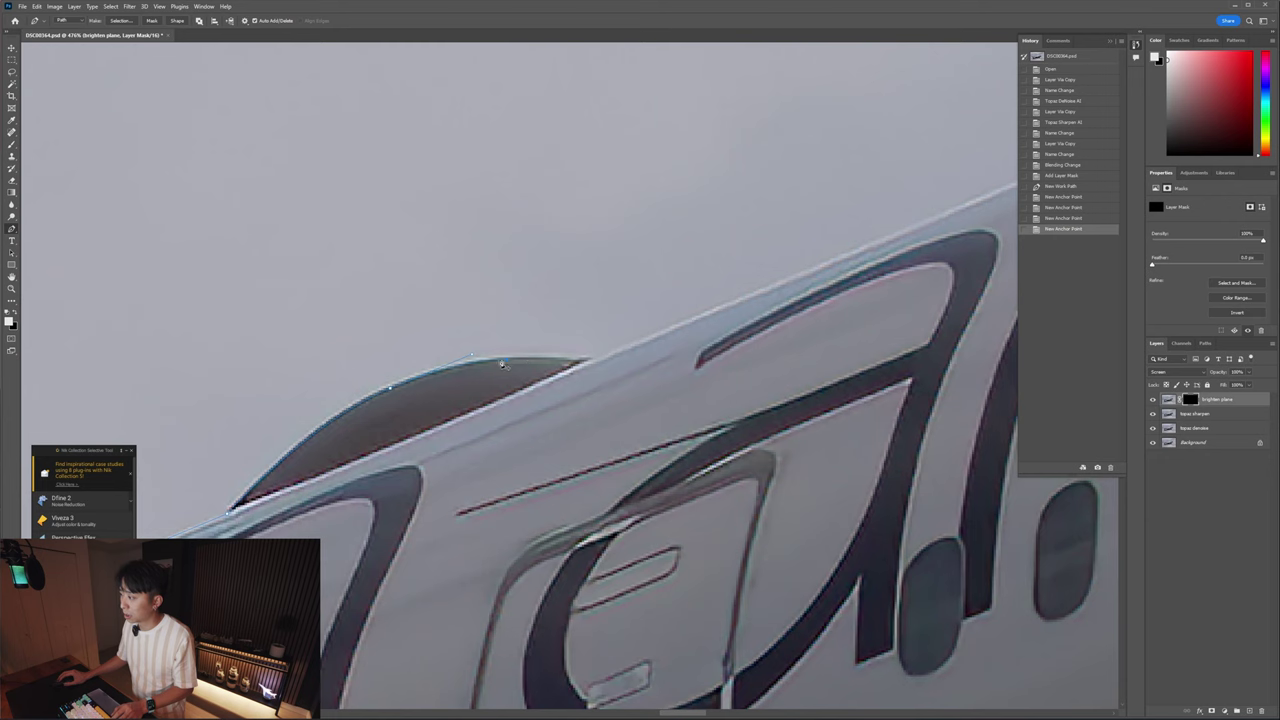
- Bring the path down the front of the dark roof dome towards the point where it meets the fuselage
left_click(592, 364)
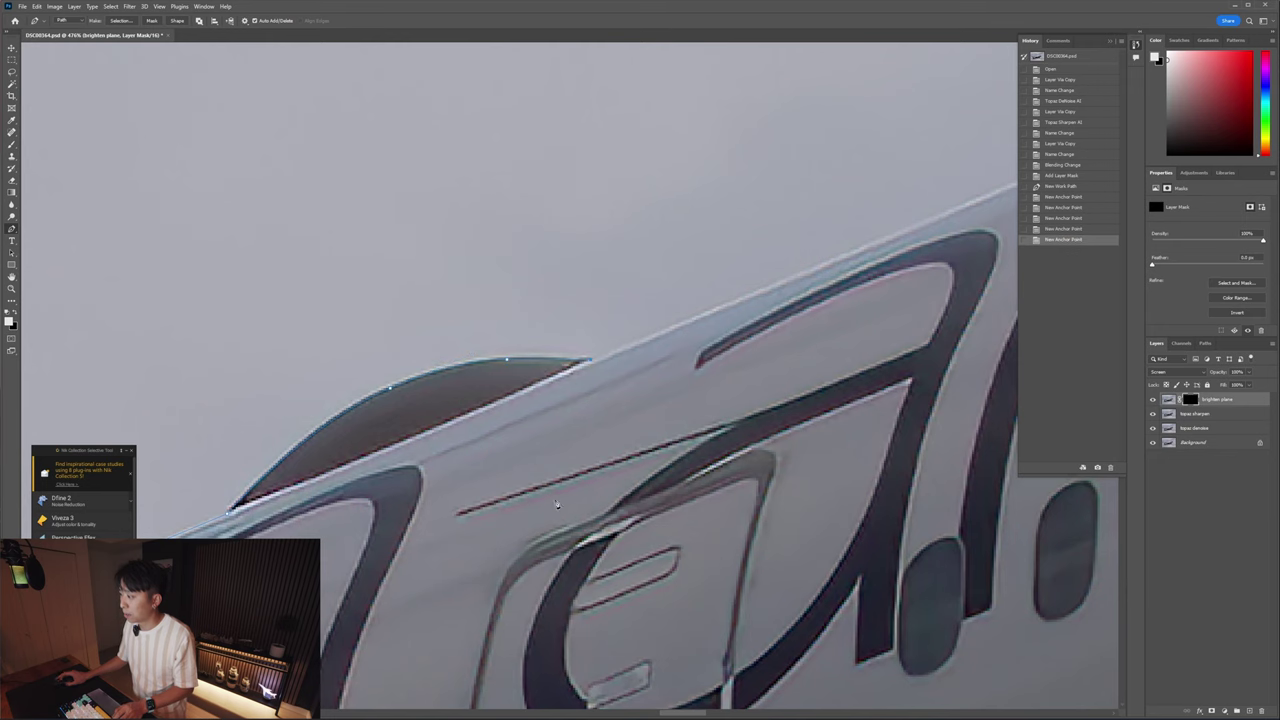
scroll(530, 450, "down", 5)
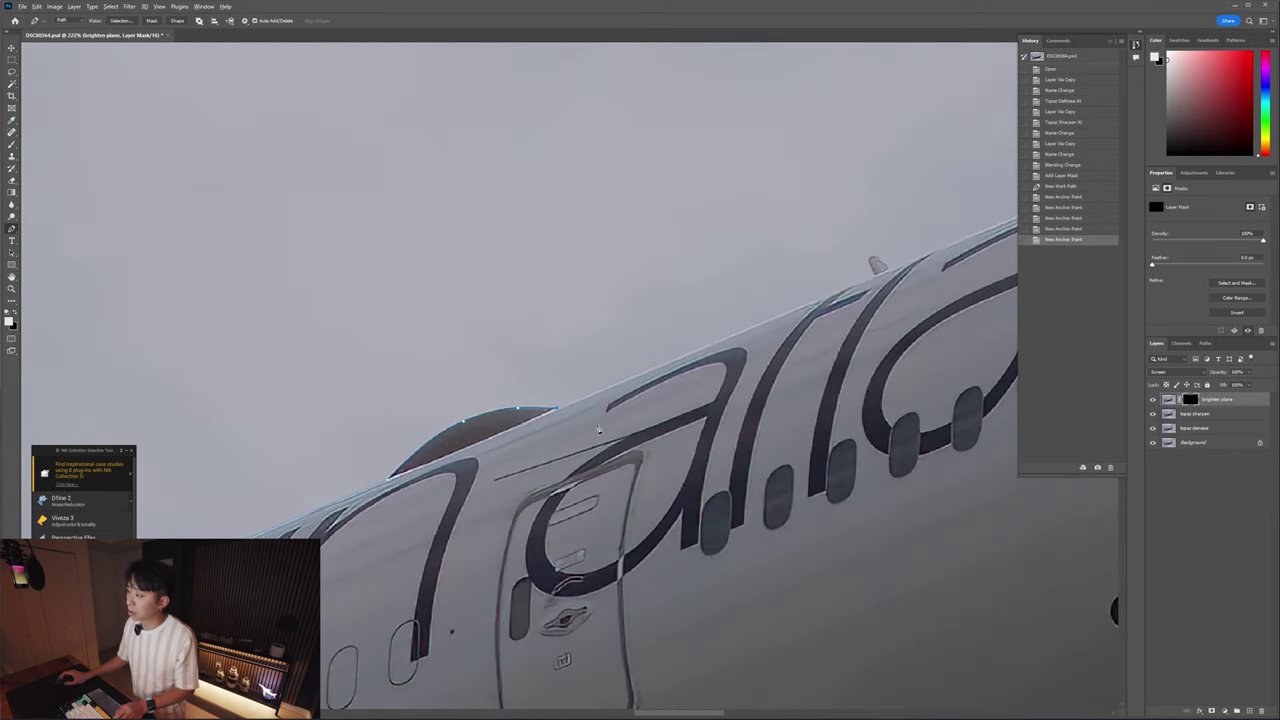
scroll(598, 430, "up", 1)
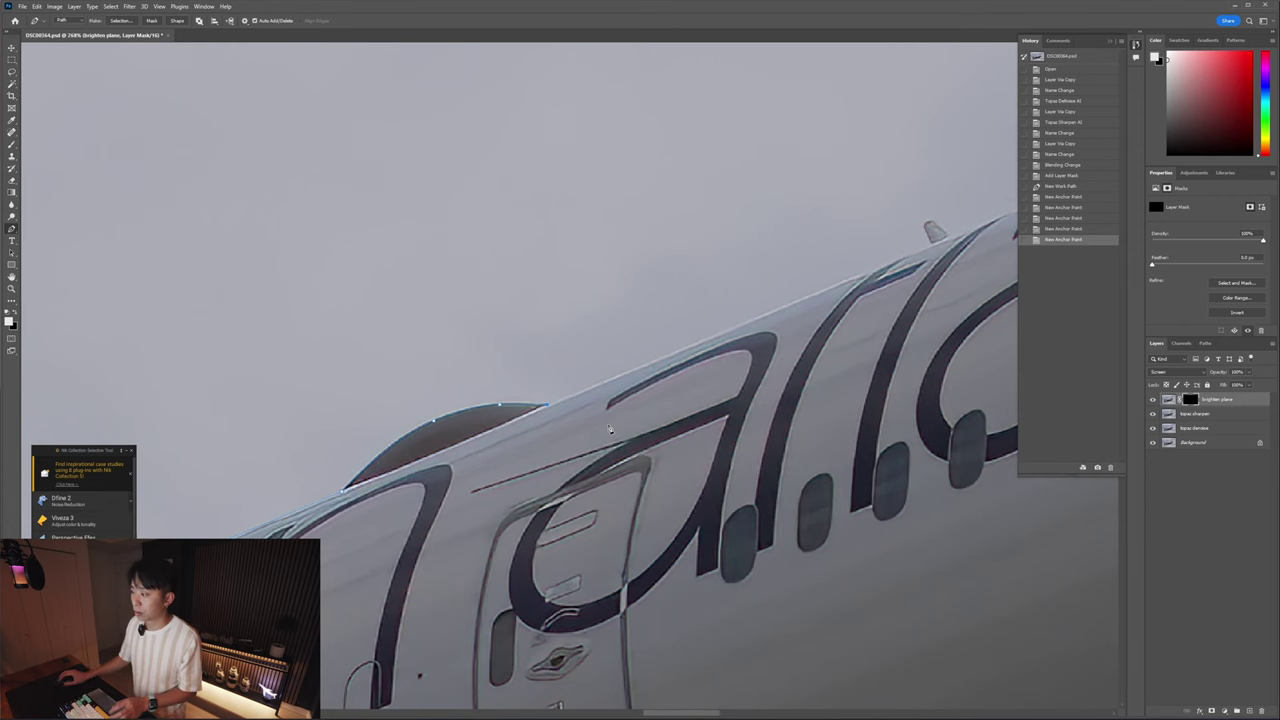
scroll(574, 400, "right", 2)
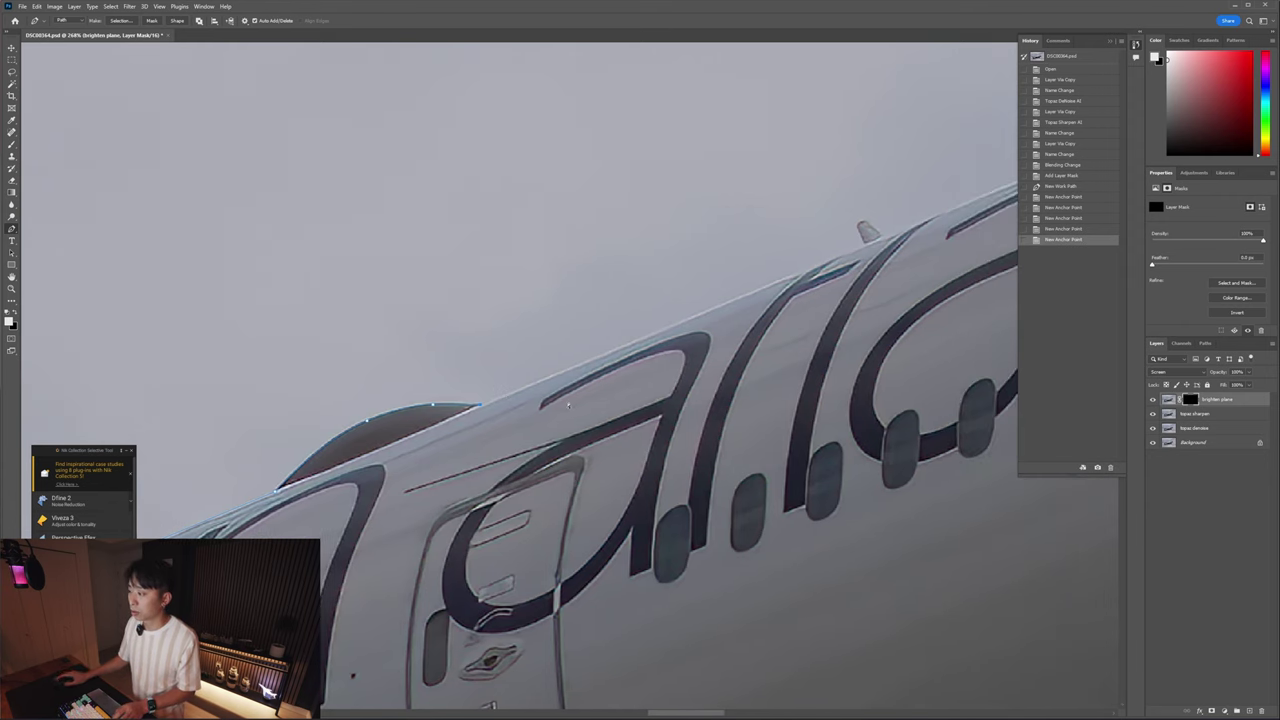
scroll(568, 405, "right", 4)
scroll(489, 417, "up", 5)
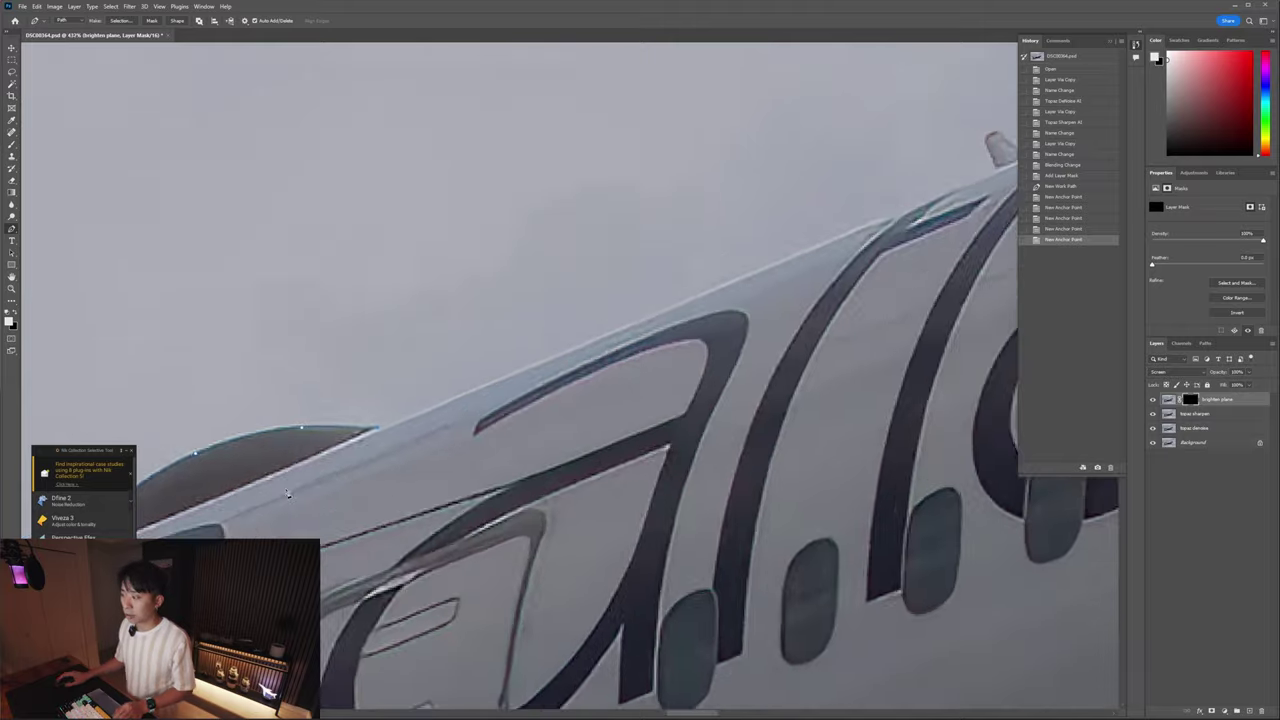
scroll(360, 498, "down", 3)
left_click_drag(361, 498, 523, 473)
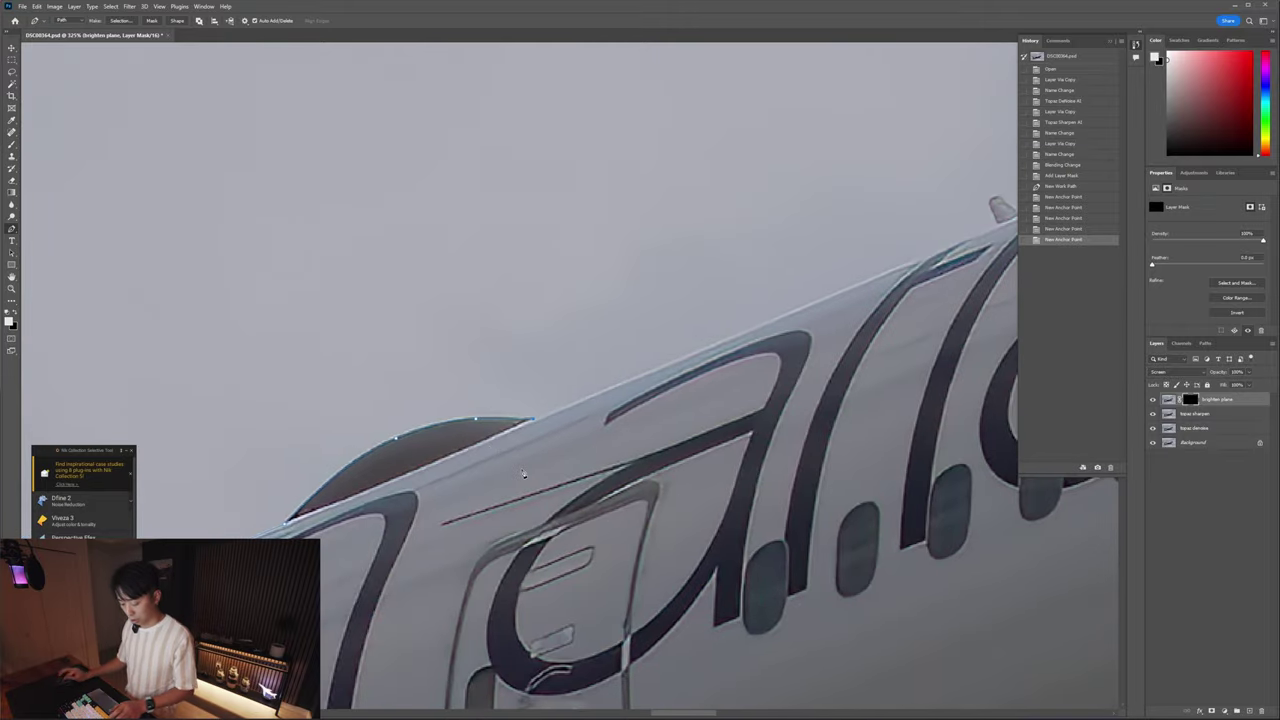
- Undo the anchor points placed around the dark roof dome, back to the point at its rear base
key("ctrl+z")
key("ctrl+z")
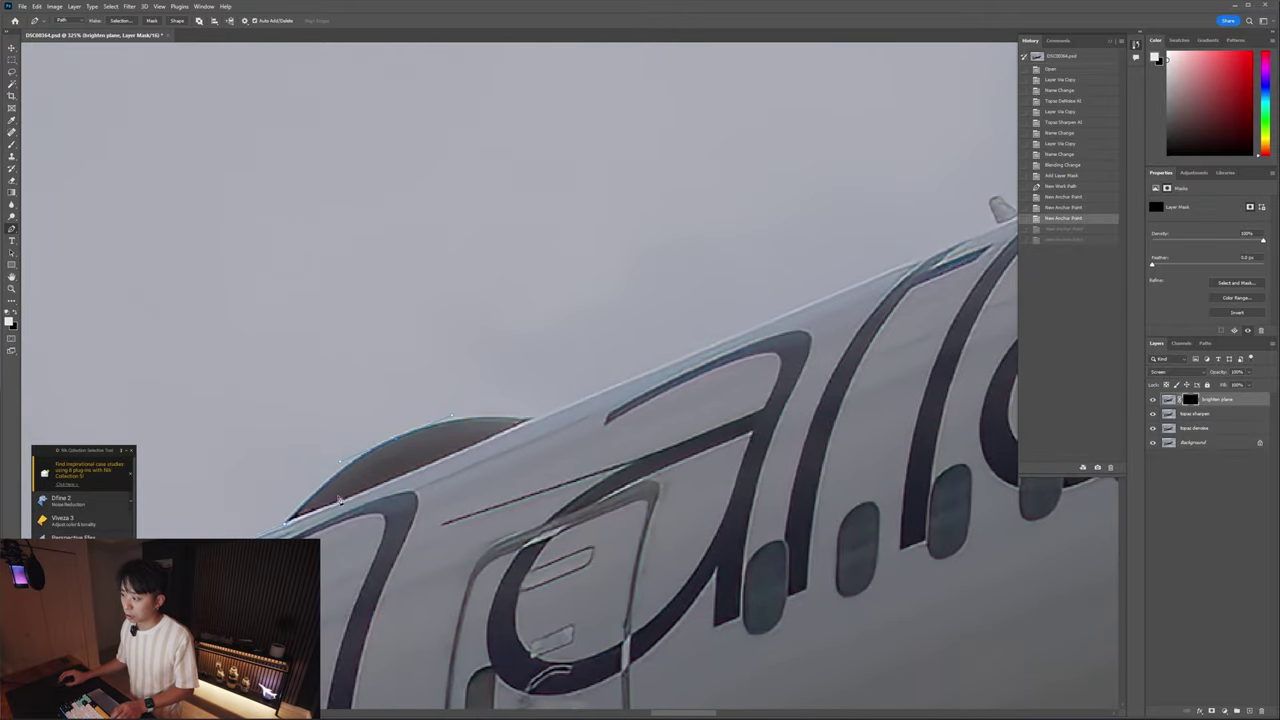
key("ctrl+z")
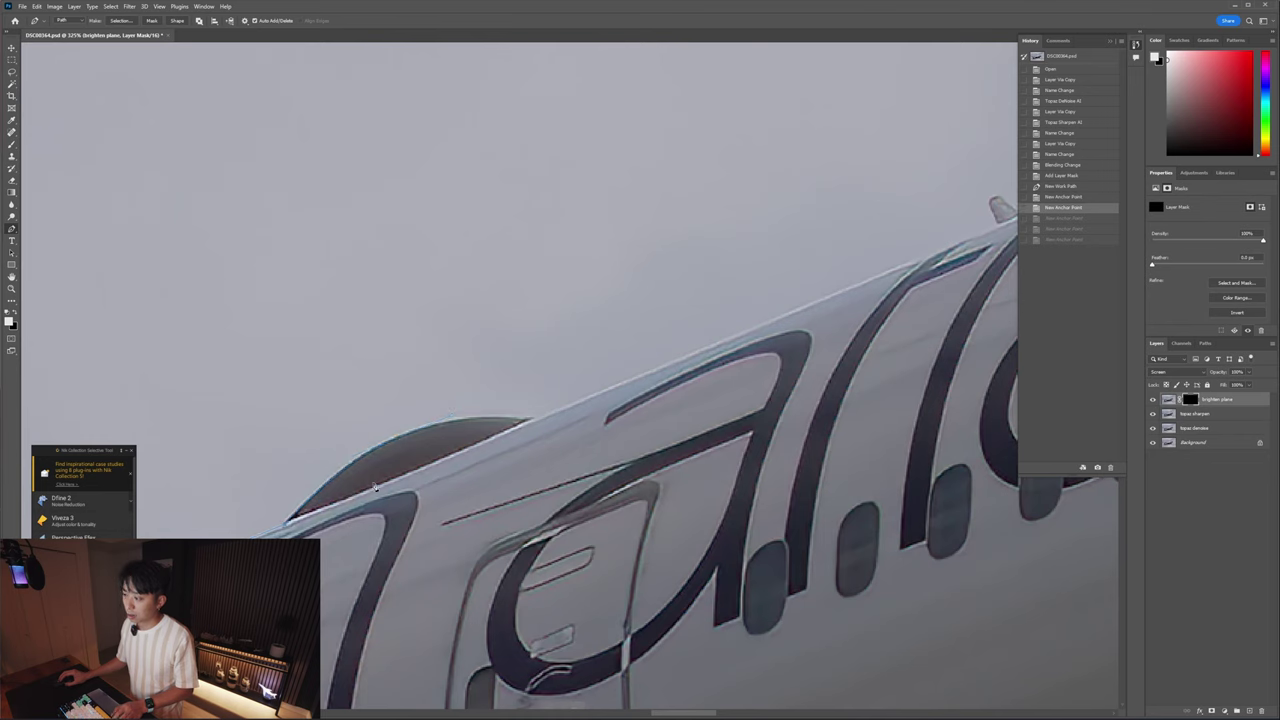
left_click(430, 477)
key("ctrl+z")
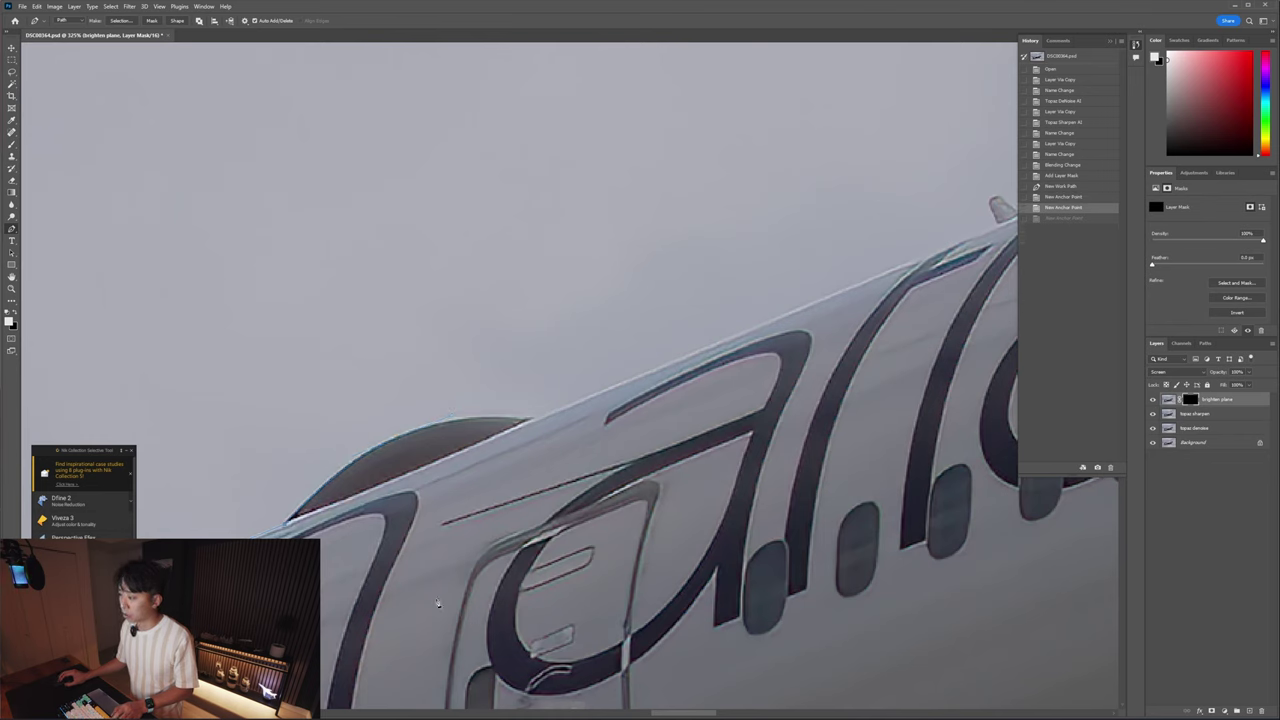
- Retrace the roof dome's outline with curved anchor points over its top and a final point at its front base
scroll(458, 418, "up", 3)
left_click(462, 419)
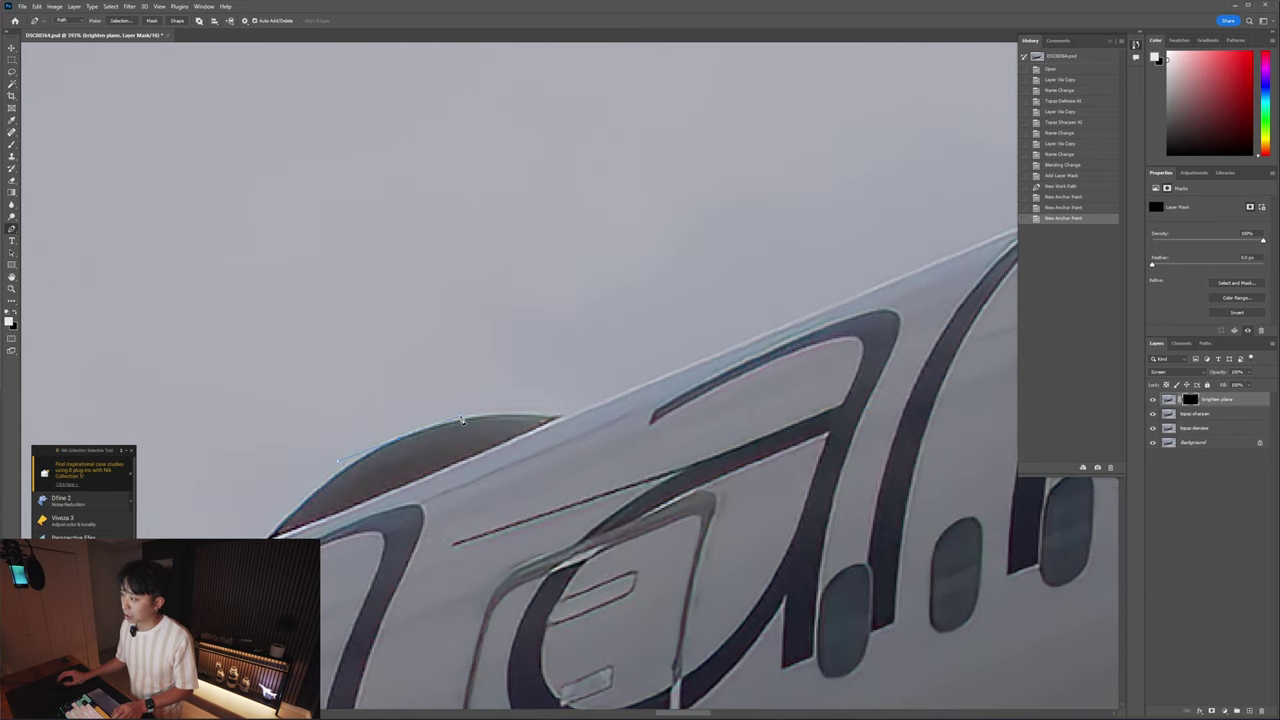
left_click(538, 416)
left_click(566, 421)
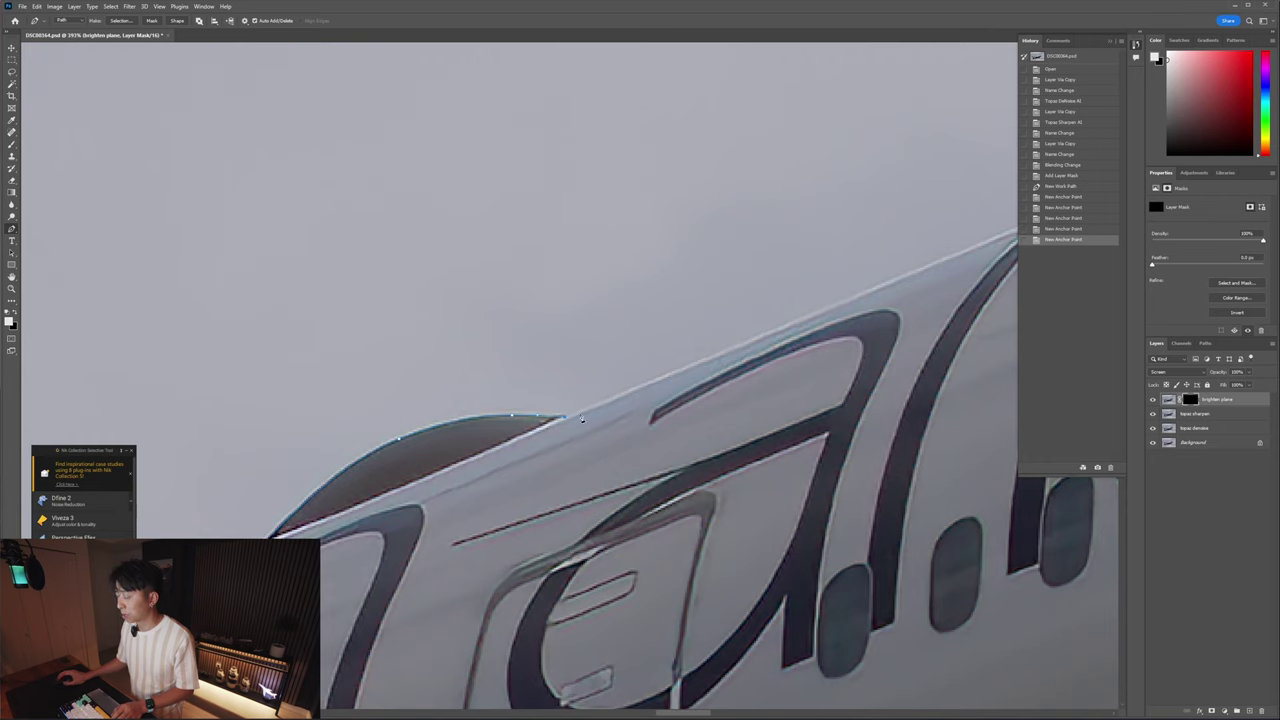
- Extend the path along the fuselage's upper edge with an anchor point just behind the "t" after the first "a" of "atlantic"
scroll(540, 360, "right", 5)
scroll(520, 306, "right", 2)
scroll(520, 306, "down", 2)
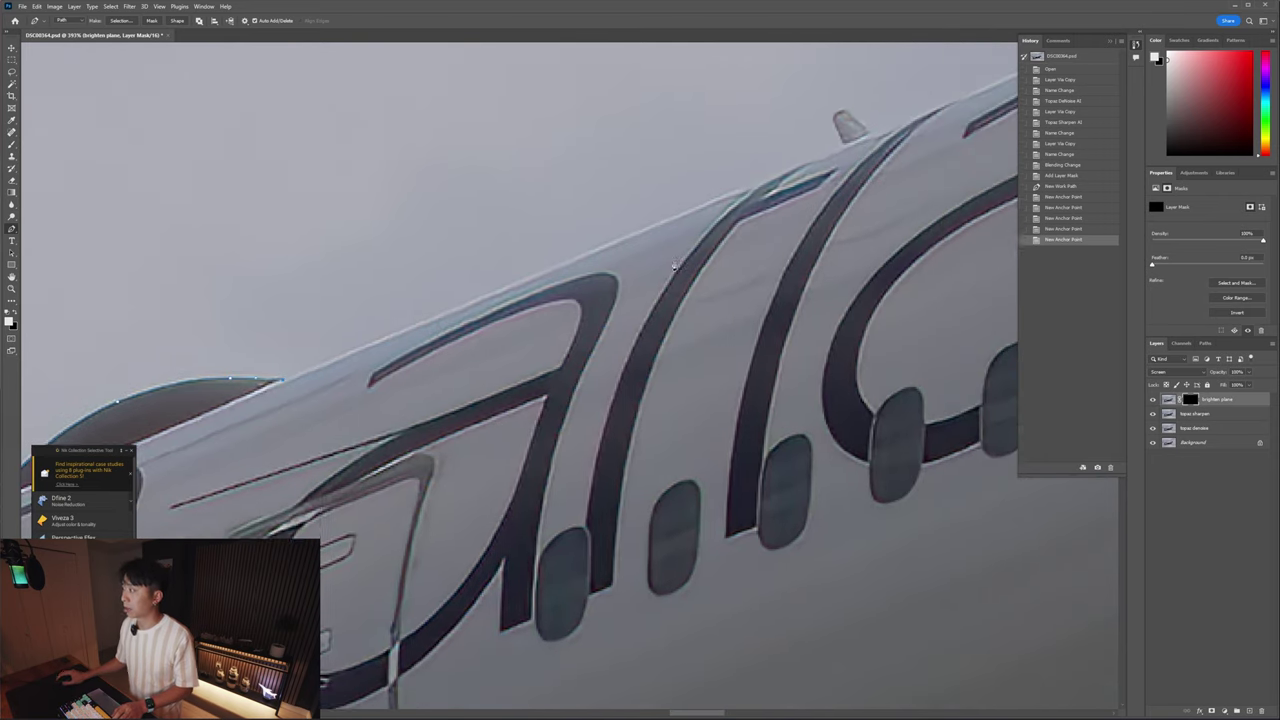
scroll(714, 337, "up", 2)
scroll(714, 337, "down", 4)
left_click(591, 377)
scroll(570, 370, "right", 3)
scroll(480, 378, "right", 4)
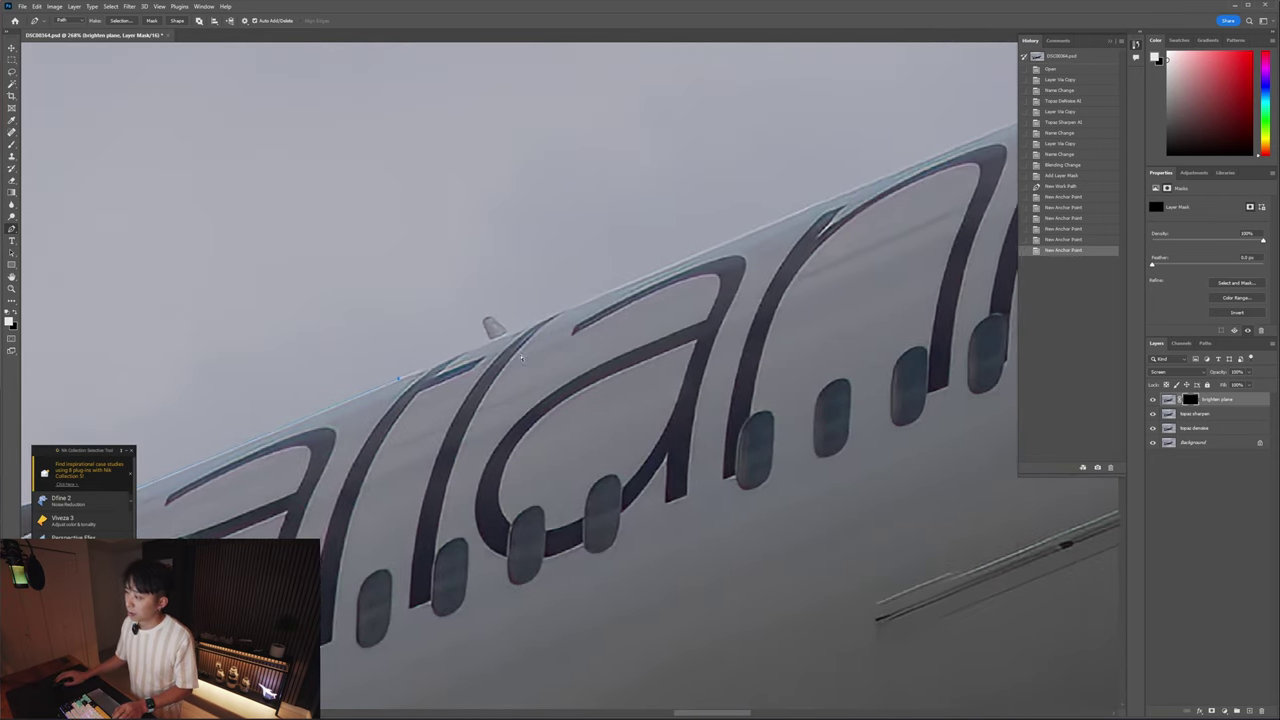
- Examine the fuselage's upper edge around the small roof antenna and along the "atlantic" lettering ahead of it
scroll(470, 400, "up", 3)
scroll(465, 424, "down", 4)
scroll(570, 365, "up", 2)
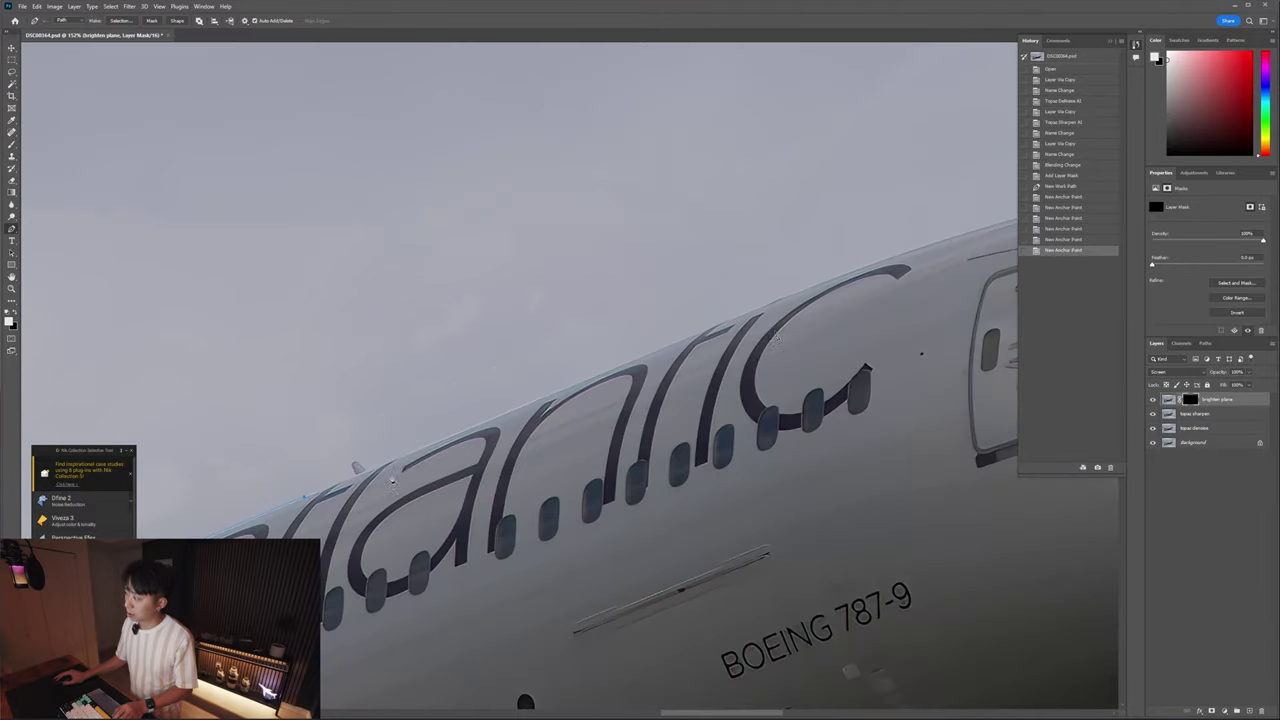
scroll(418, 458, "up", 3)
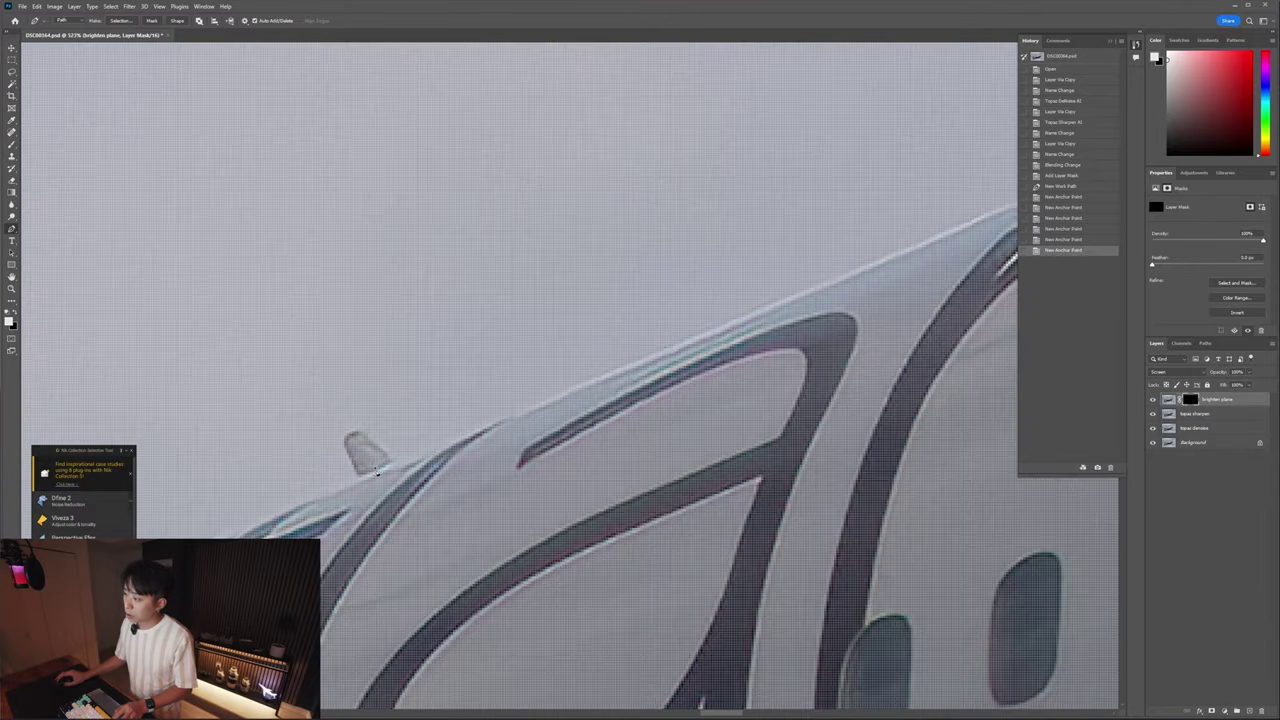
scroll(360, 465, "down", 1)
scroll(355, 467, "up", 1)
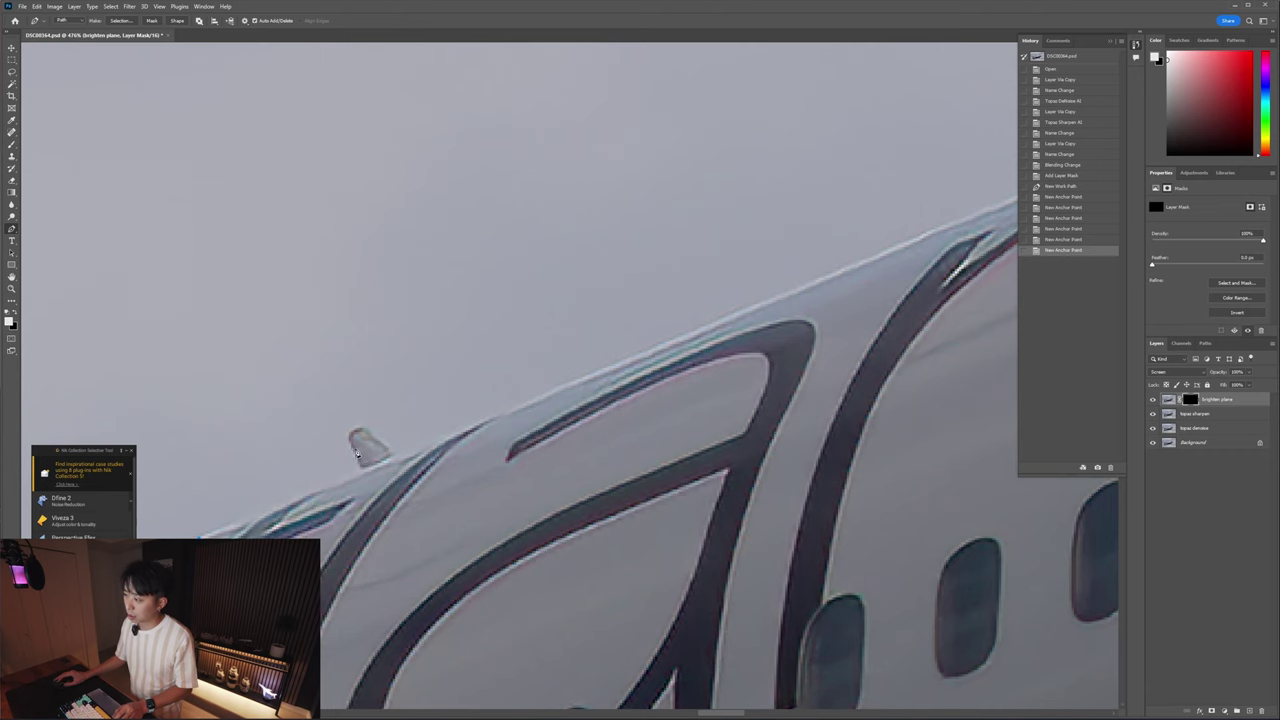
scroll(367, 447, "down", 4)
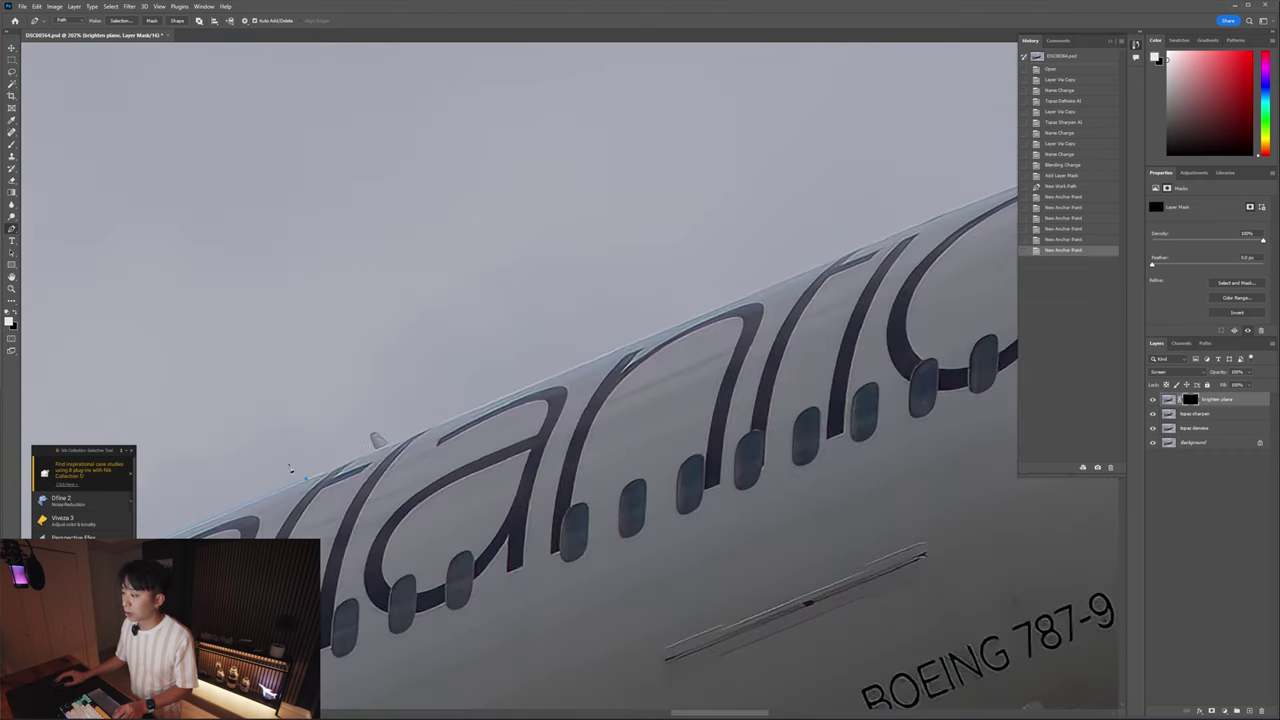
scroll(371, 443, "left", 1)
scroll(443, 440, "down", 1)
scroll(443, 440, "up", 1)
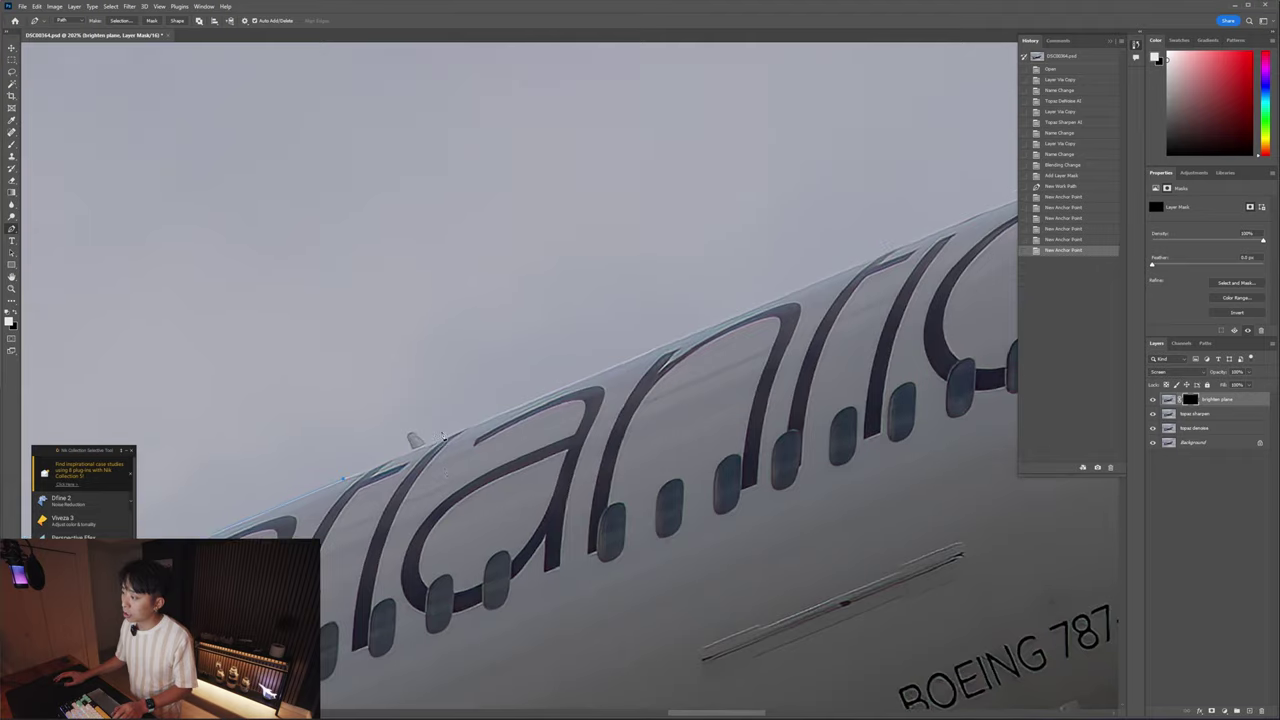
scroll(423, 423, "right", 2)
scroll(422, 422, "right", 2)
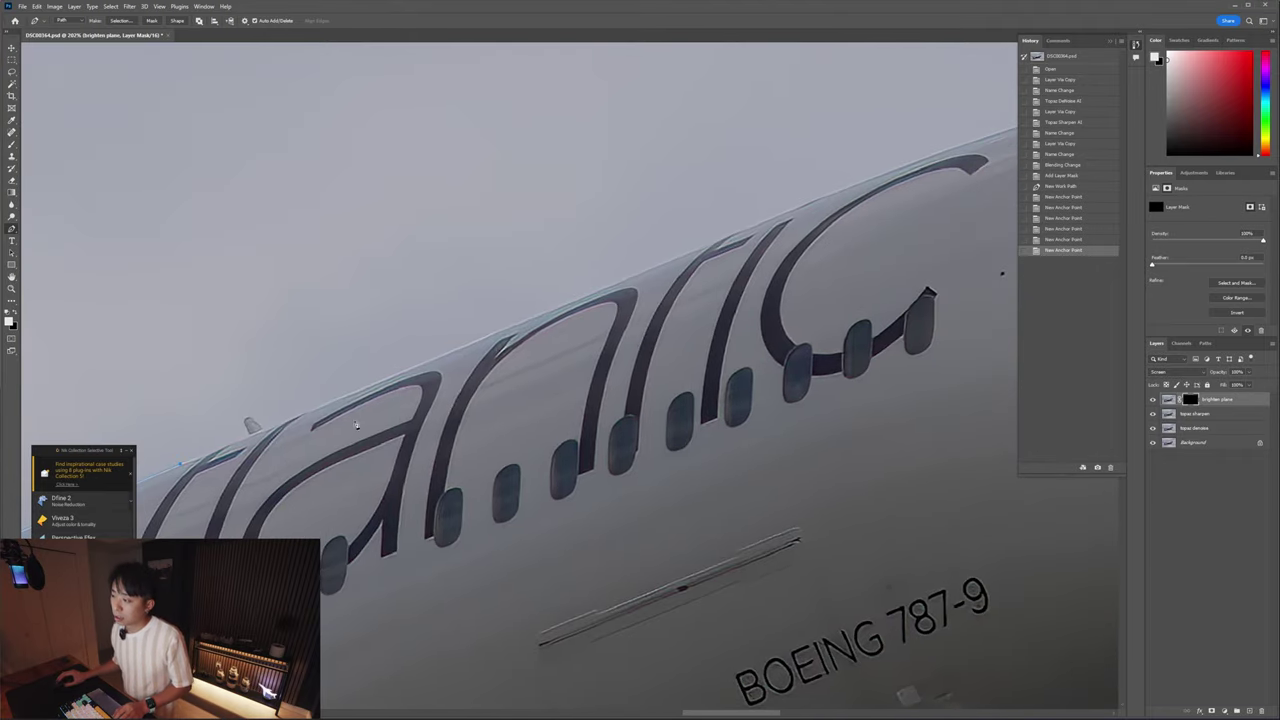
scroll(258, 437, "up", 1)
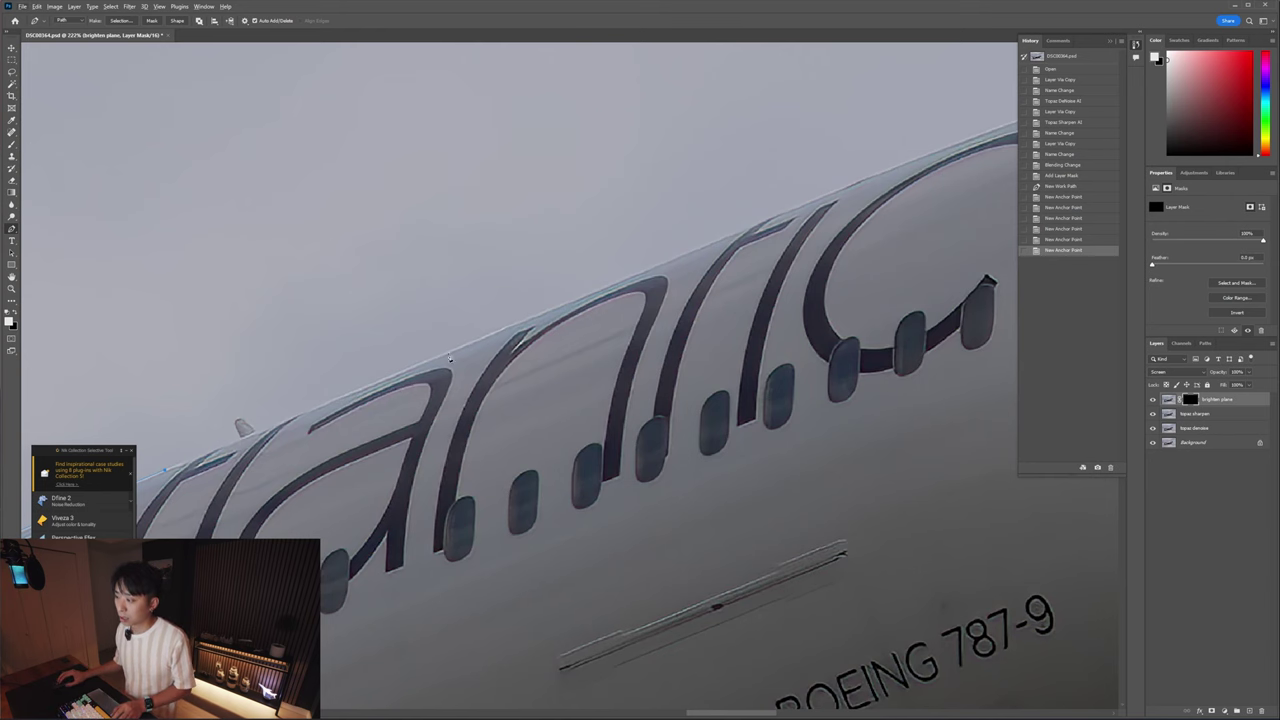
- Undo the trace around the small roof antenna and continue the path past its base to a point just behind the "n" of "atlantic"
scroll(235, 438, "up", 5)
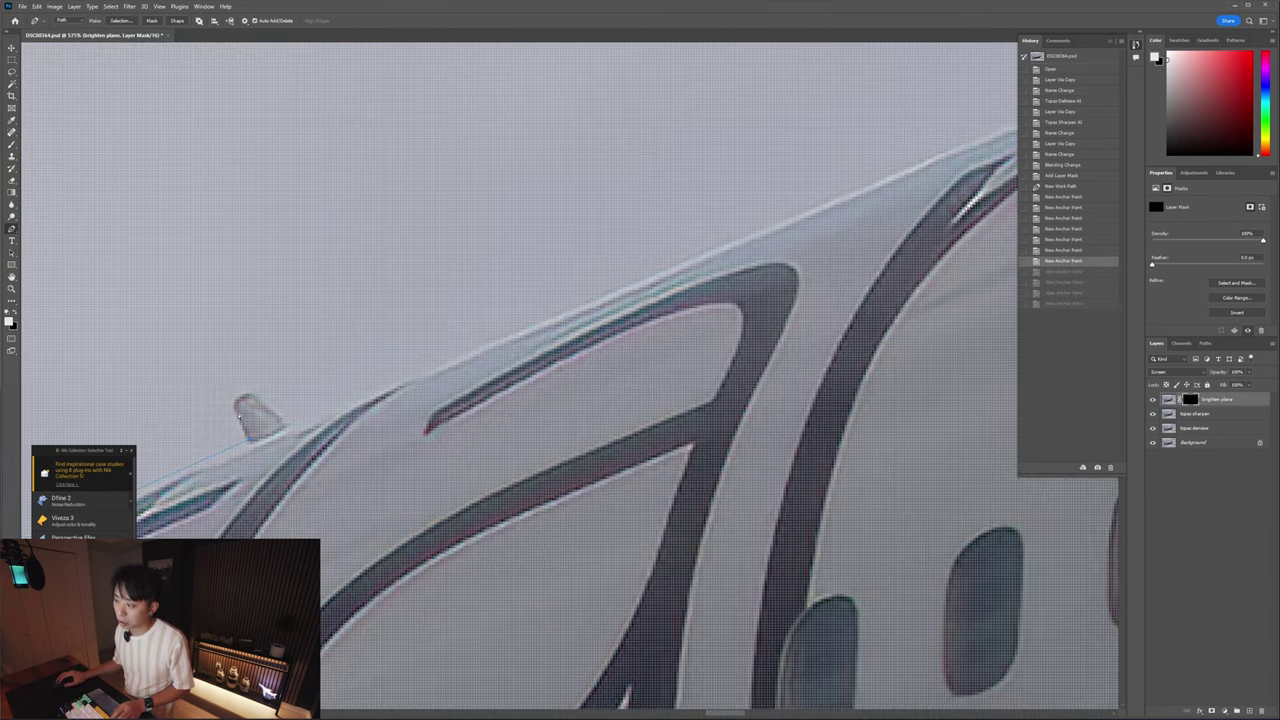
key("ctrl+z")
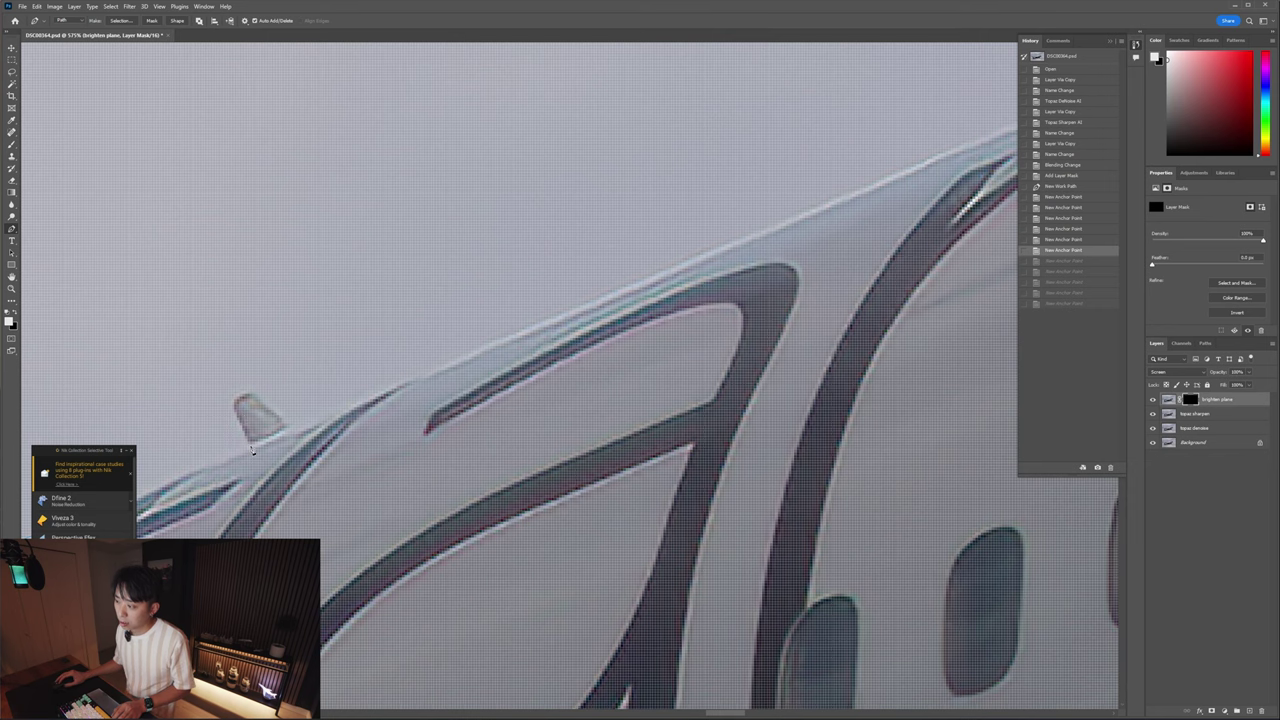
scroll(252, 450, "down", 3)
left_click(252, 450)
scroll(722, 265, "down", 1)
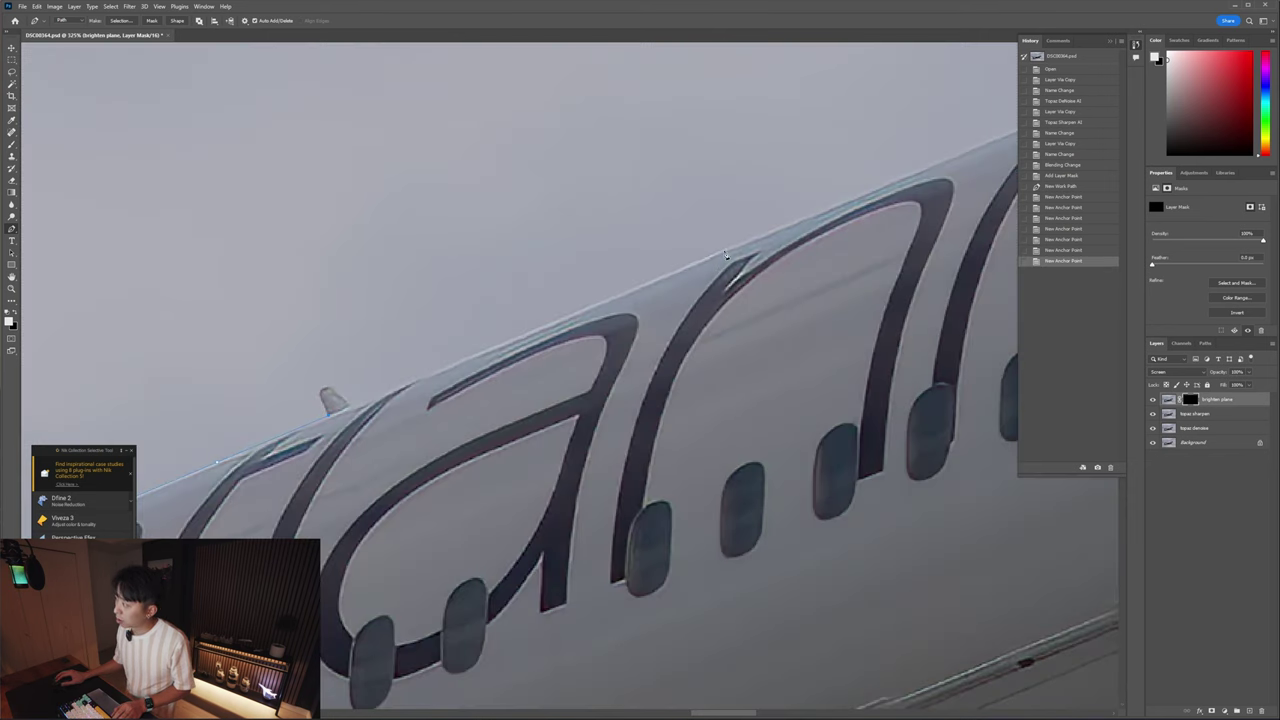
left_click(726, 255)
scroll(671, 266, "down", 3)
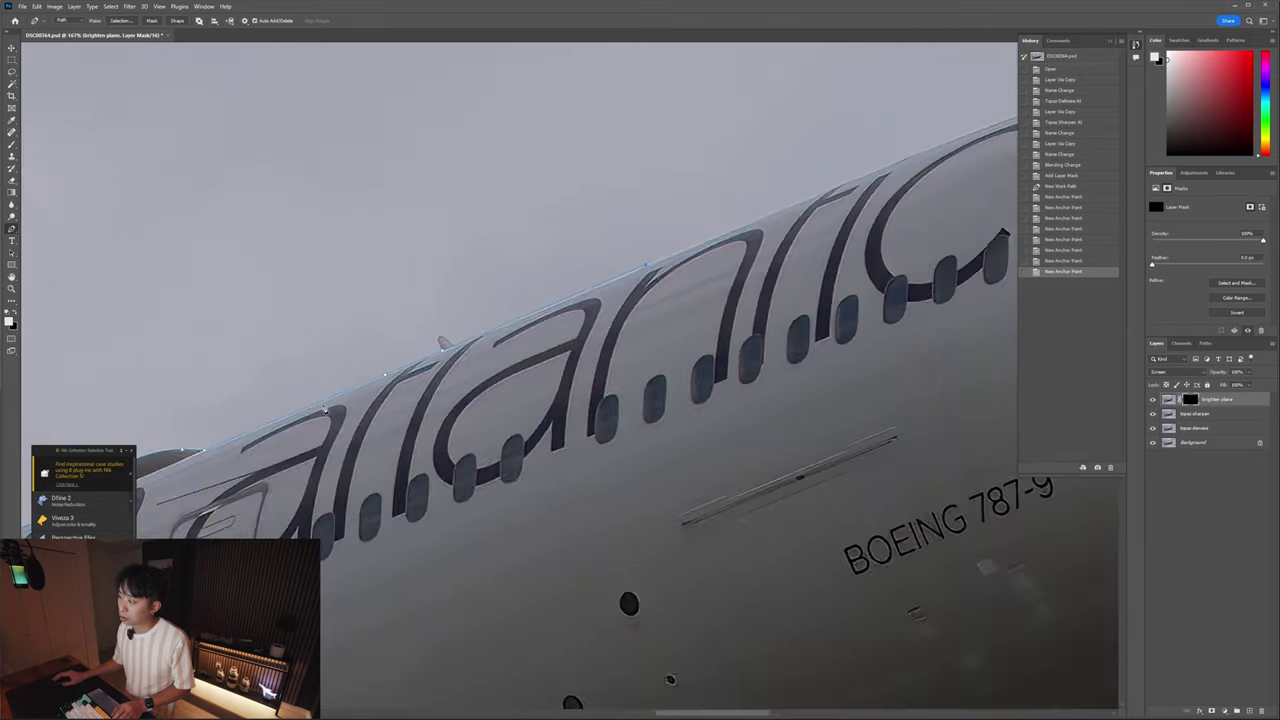
- Add a curved anchor point on the fuselage's upper edge above the "ti" of "atlantic"
scroll(590, 305, "right", 6)
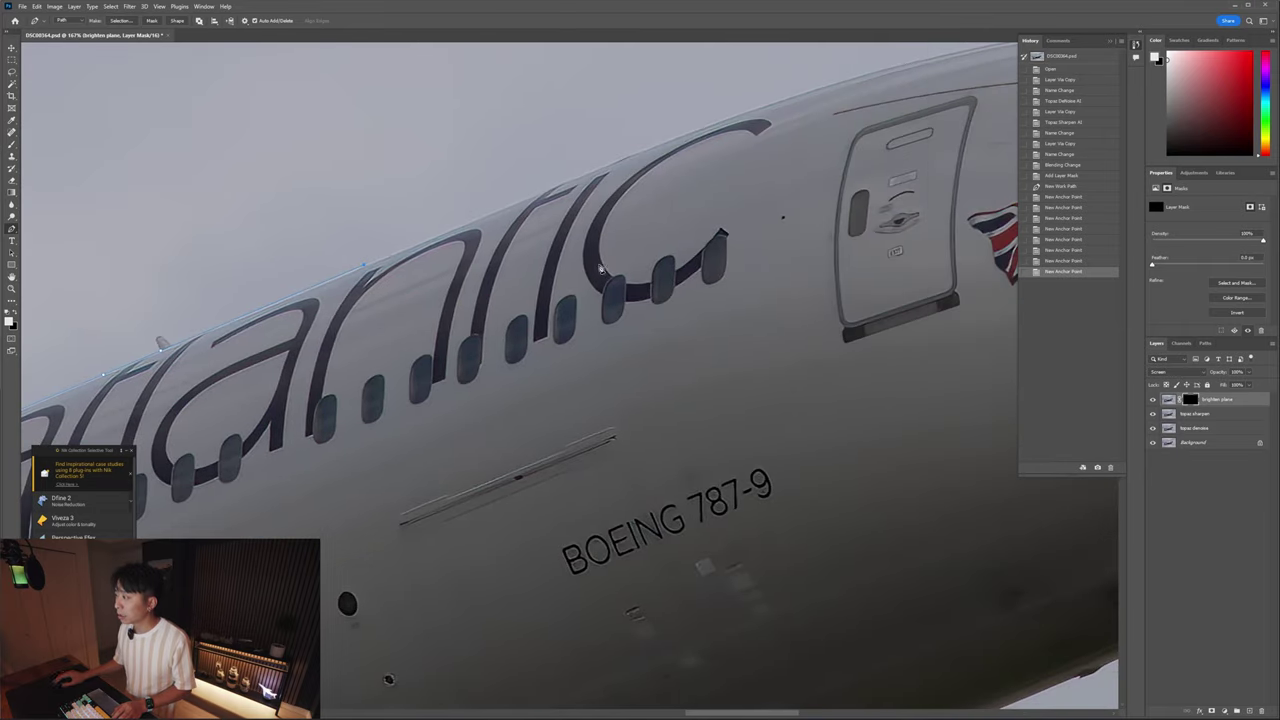
scroll(601, 268, "up", 4)
scroll(497, 347, "right", 2)
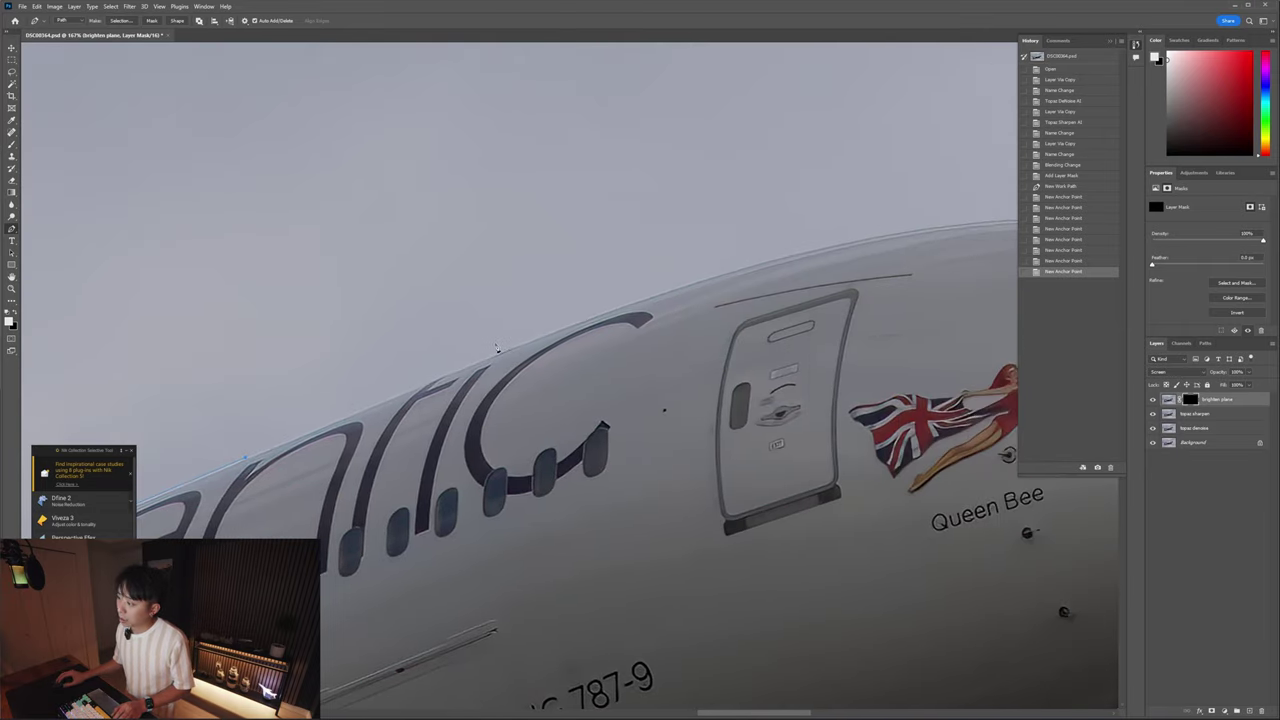
scroll(497, 347, "up", 1)
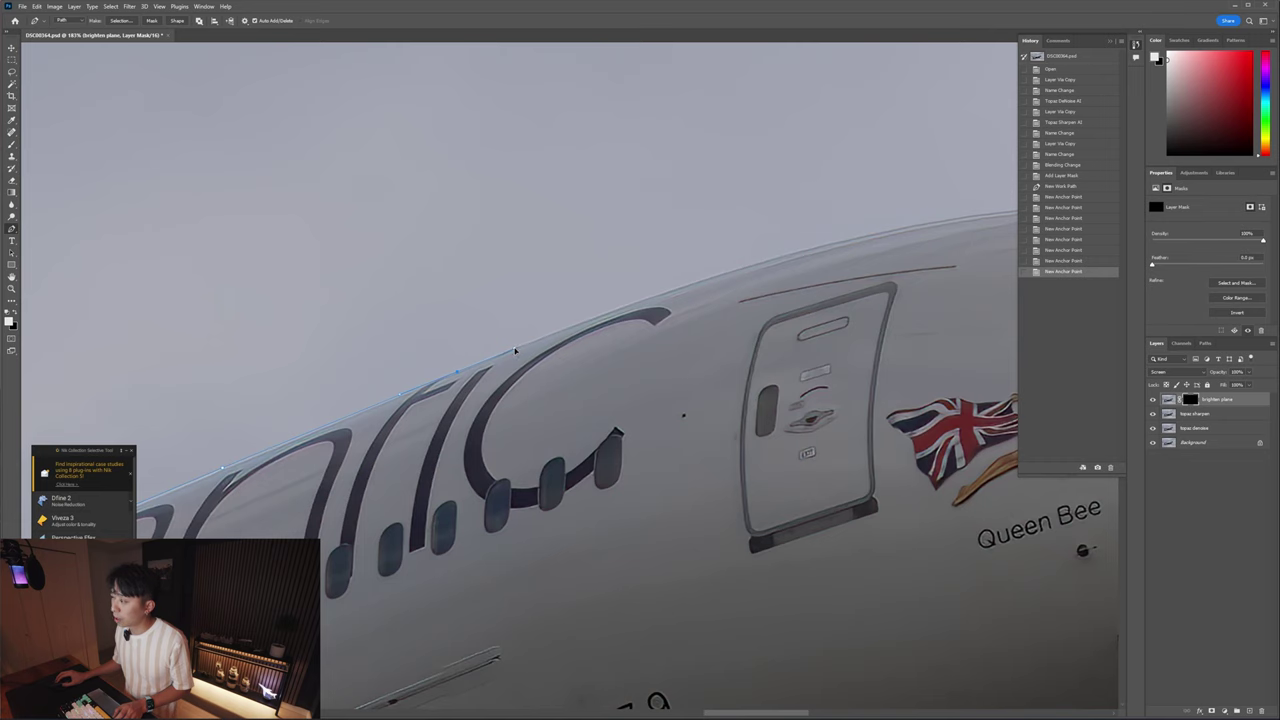
left_click(515, 350)
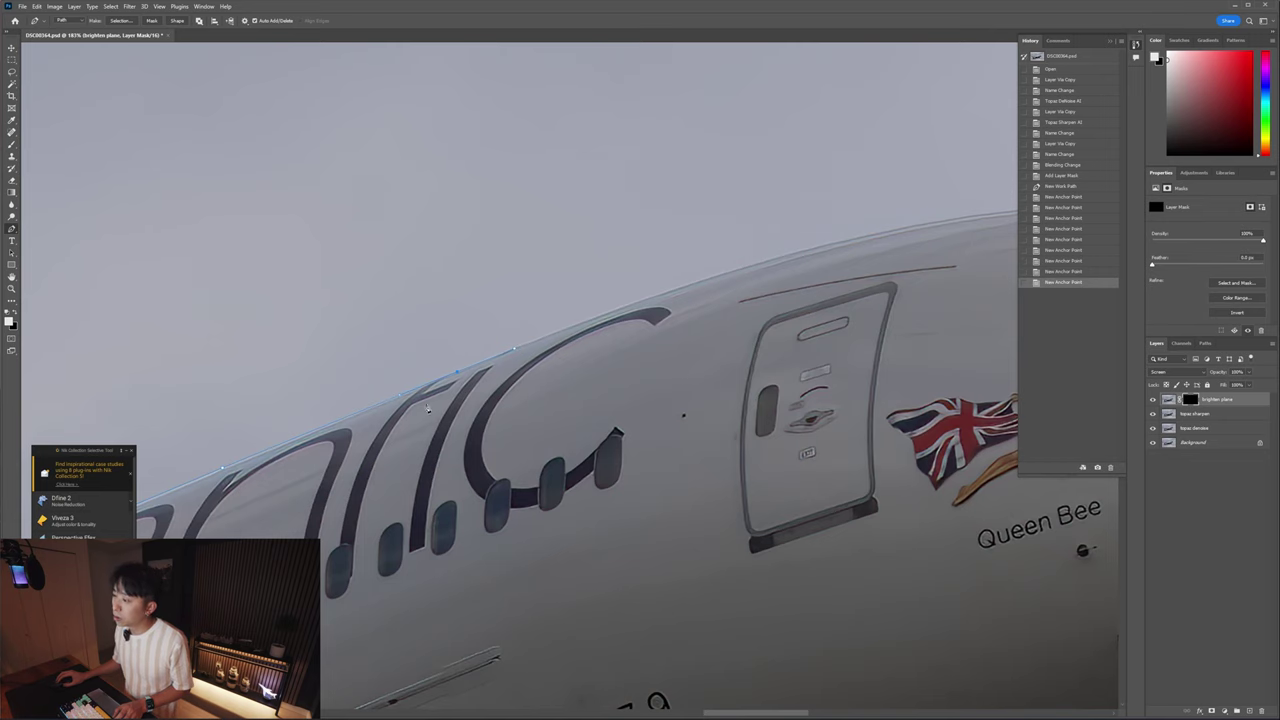
- Continue the path with a curved anchor point on the upper edge just behind the front door
left_click_drag(521, 339, 358, 392)
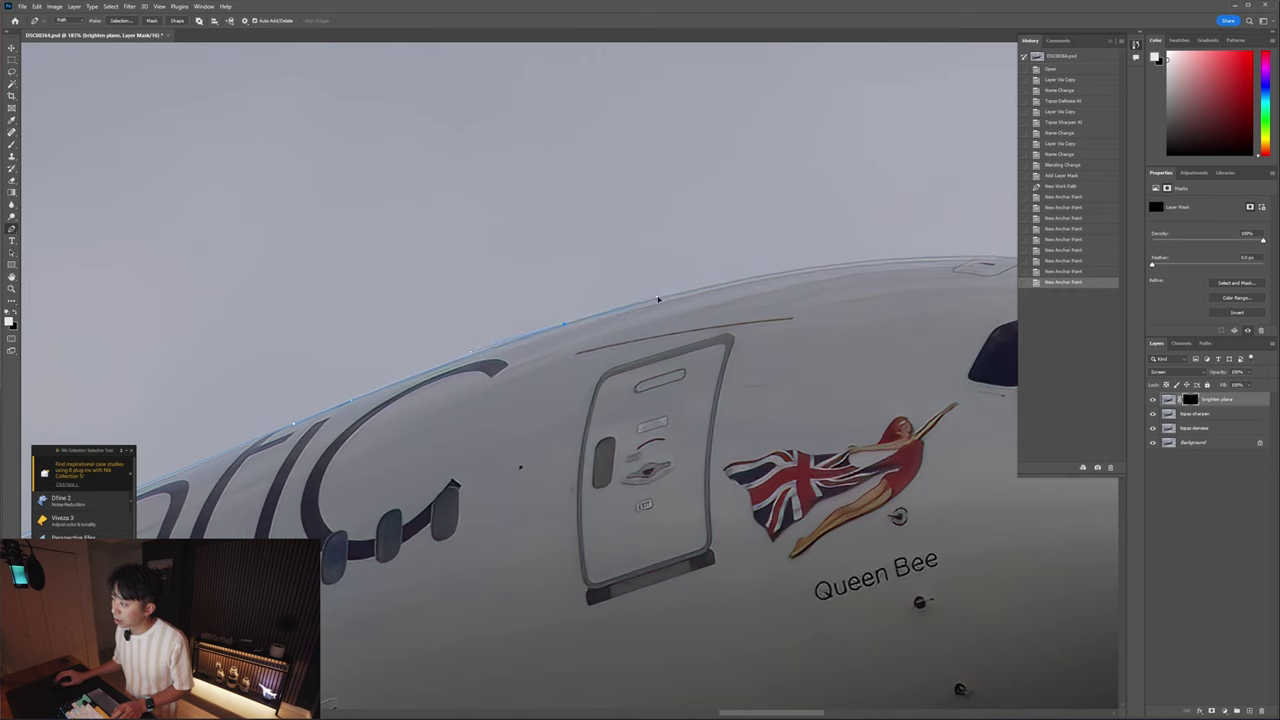
left_click(658, 298)
scroll(650, 290, "right", 6)
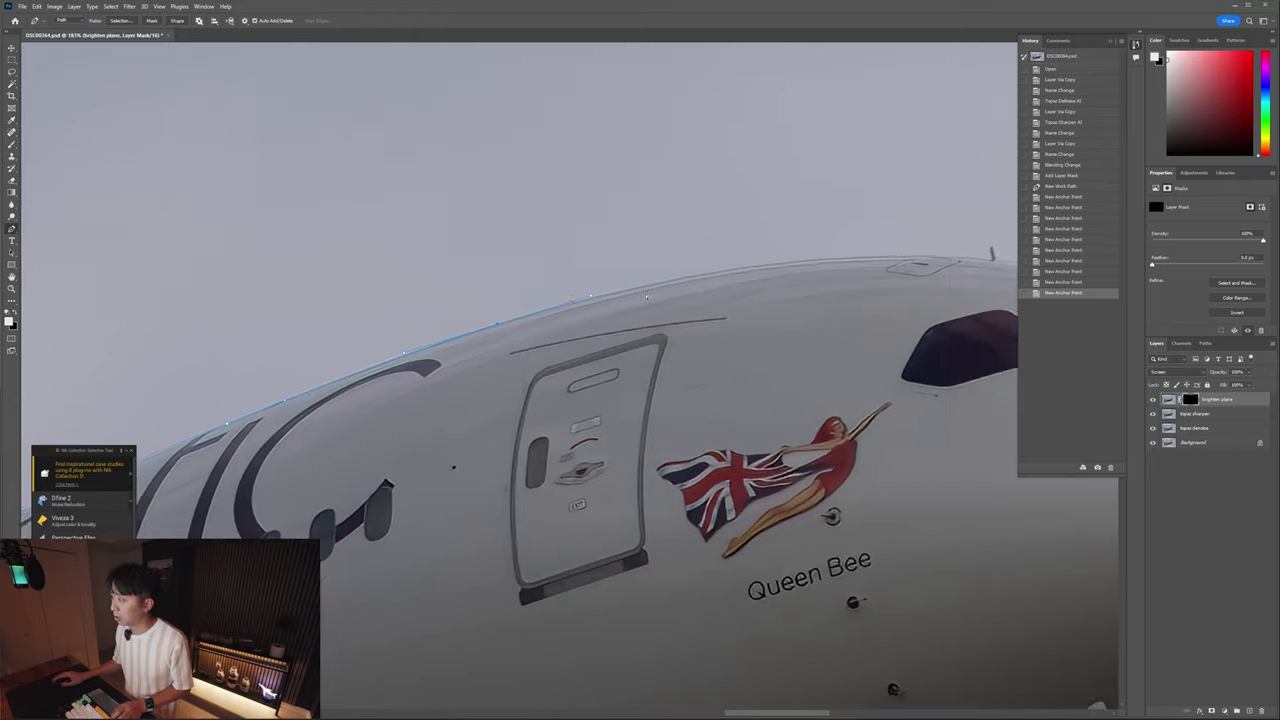
scroll(615, 258, "right", 2)
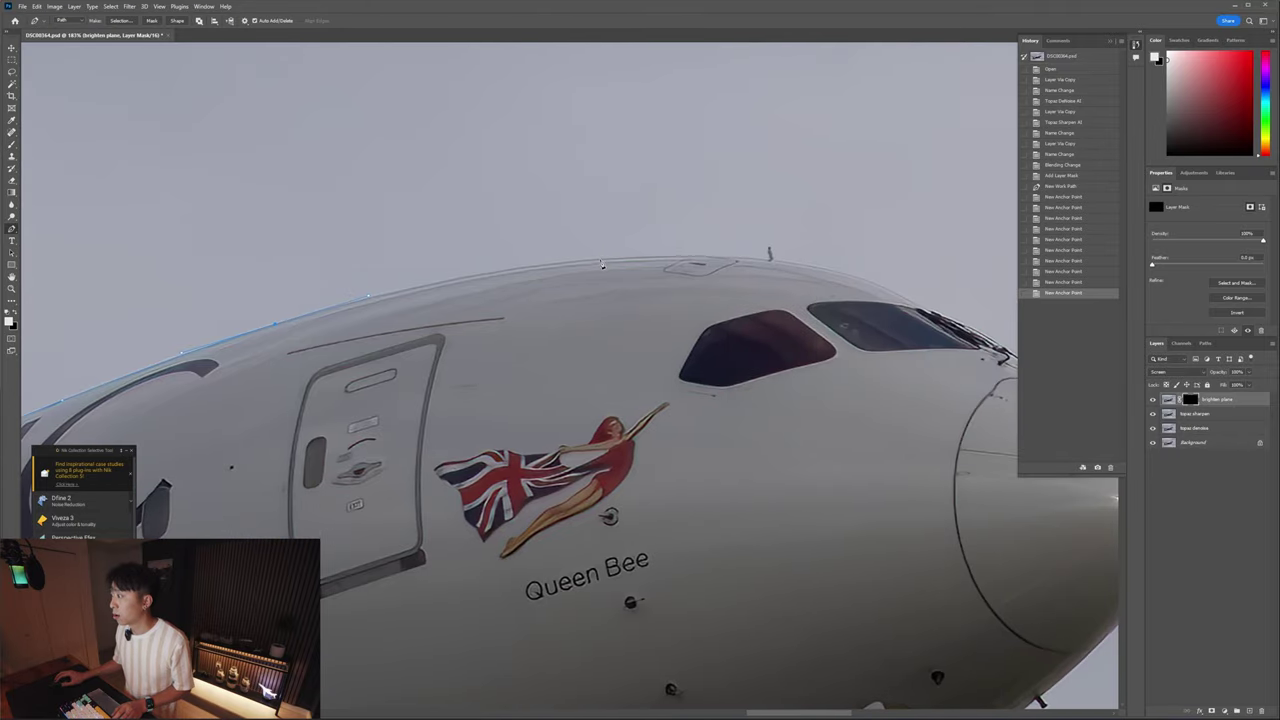
- Add a curved anchor point on the roofline between the front door and the cockpit, just behind the roof hatch outline
left_click_drag(634, 258, 696, 254)
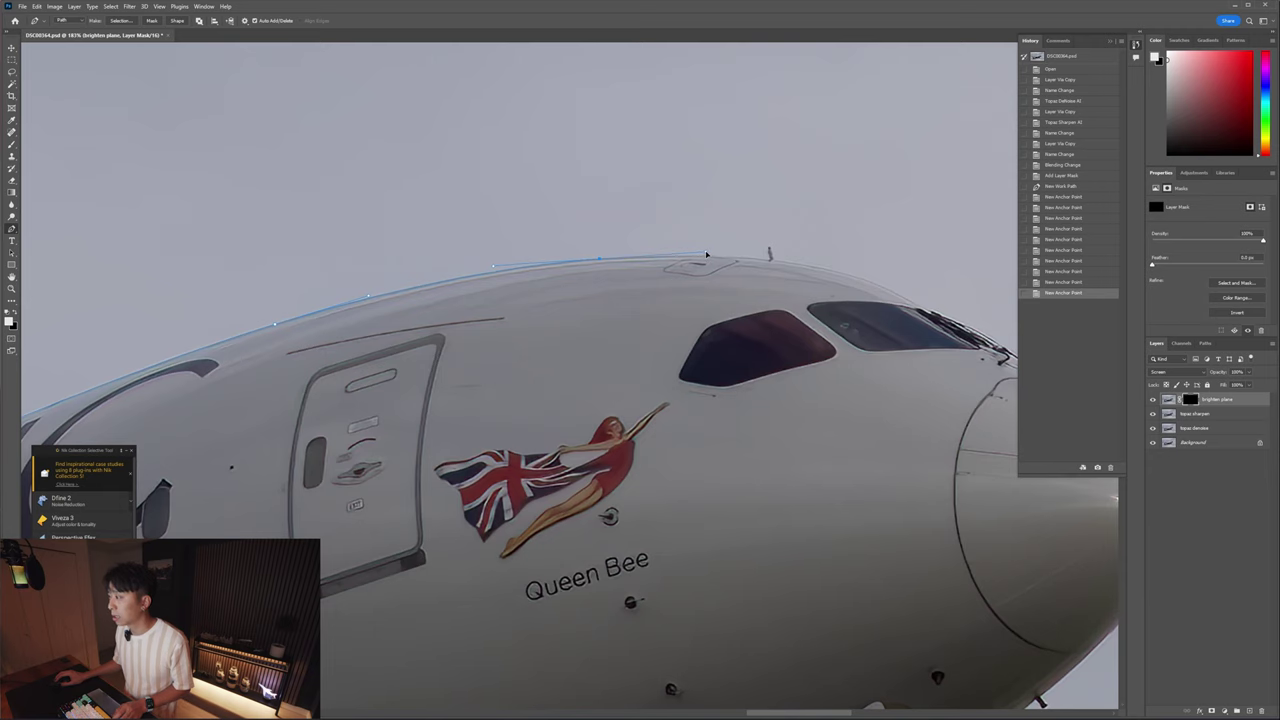
left_click_drag(706, 254, 706, 255)
scroll(565, 275, "up", 2)
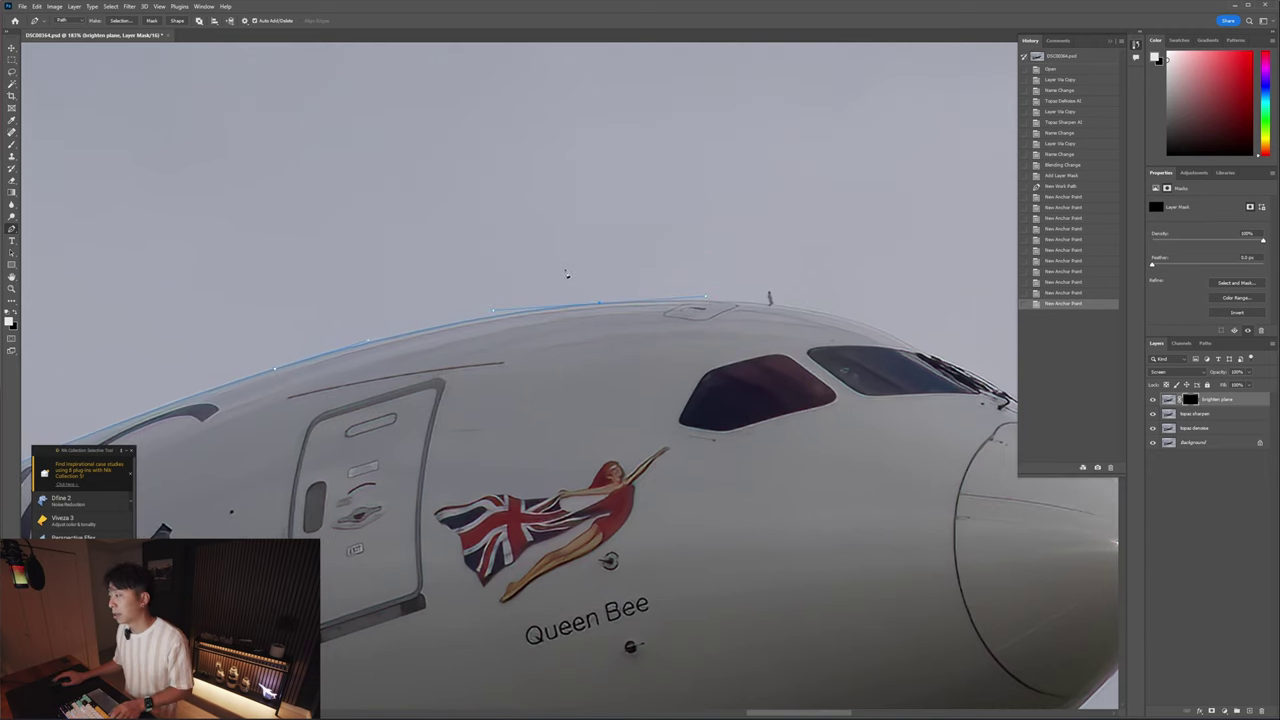
- Carry the path past the small antenna above the cockpit with a curved anchor point where the roofline starts sloping down
scroll(565, 275, "up", 2)
scroll(600, 330, "right", 4)
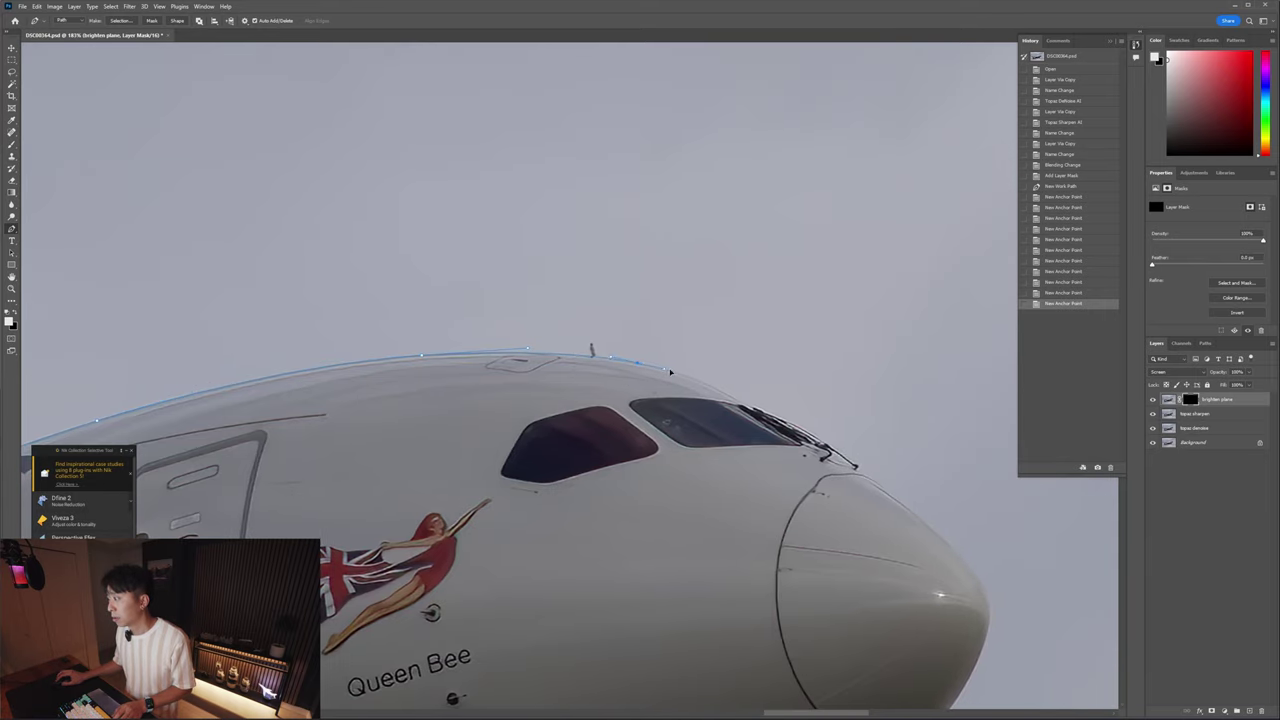
left_click(672, 372)
scroll(864, 432, "up", 3)
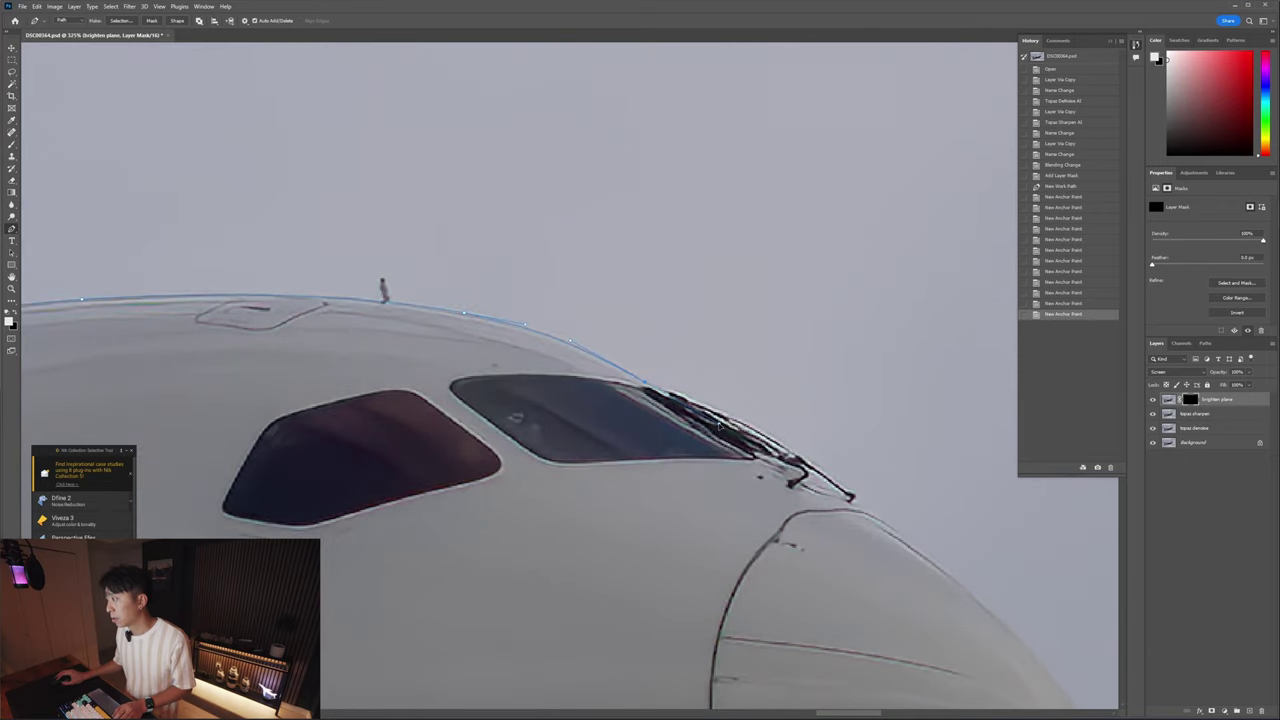
- Trace the path over the windscreen wipers and along the upper nose slope, adding a curved anchor point partway down the nose
left_click(722, 428)
left_click(852, 500)
scroll(790, 495, "right", 5)
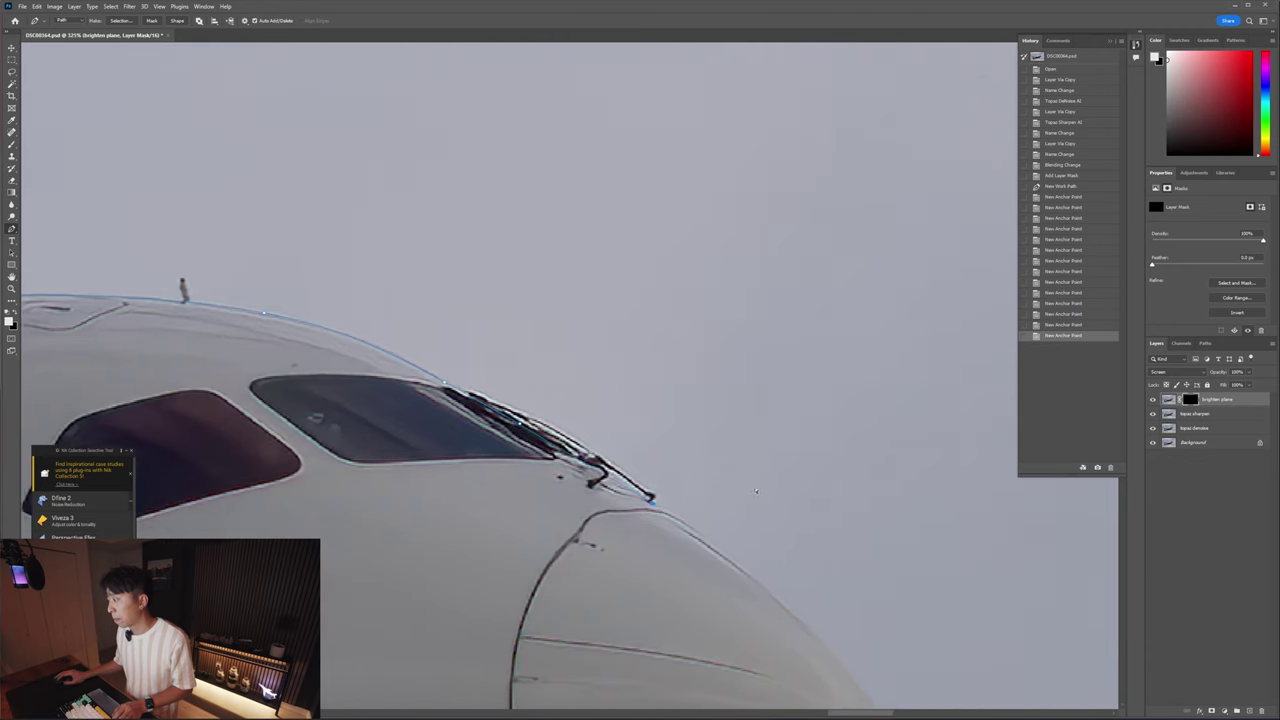
scroll(756, 492, "right", 2)
scroll(750, 470, "down", 5)
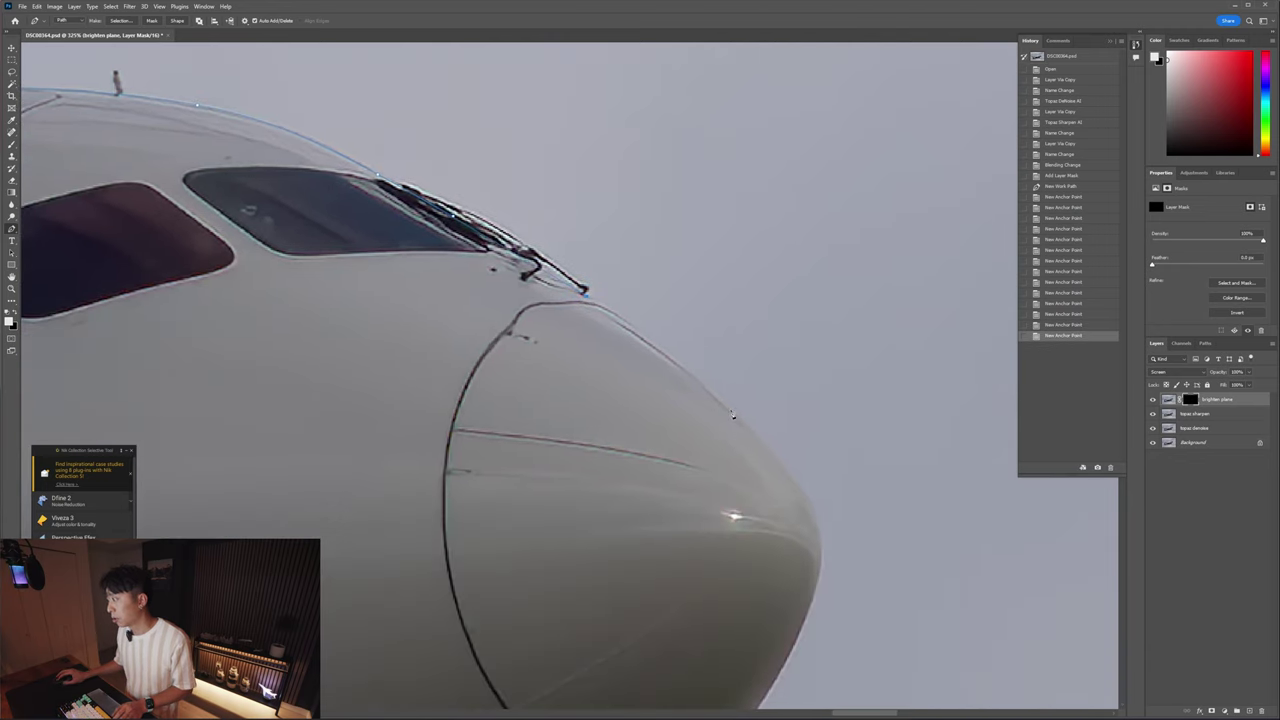
left_click_drag(733, 415, 794, 473)
key("ctrl+z")
left_click_drag(686, 367, 732, 408)
- Carry the path around the tip of the nose with curved anchor points and onto its lower curve
scroll(820, 465, "down", 2)
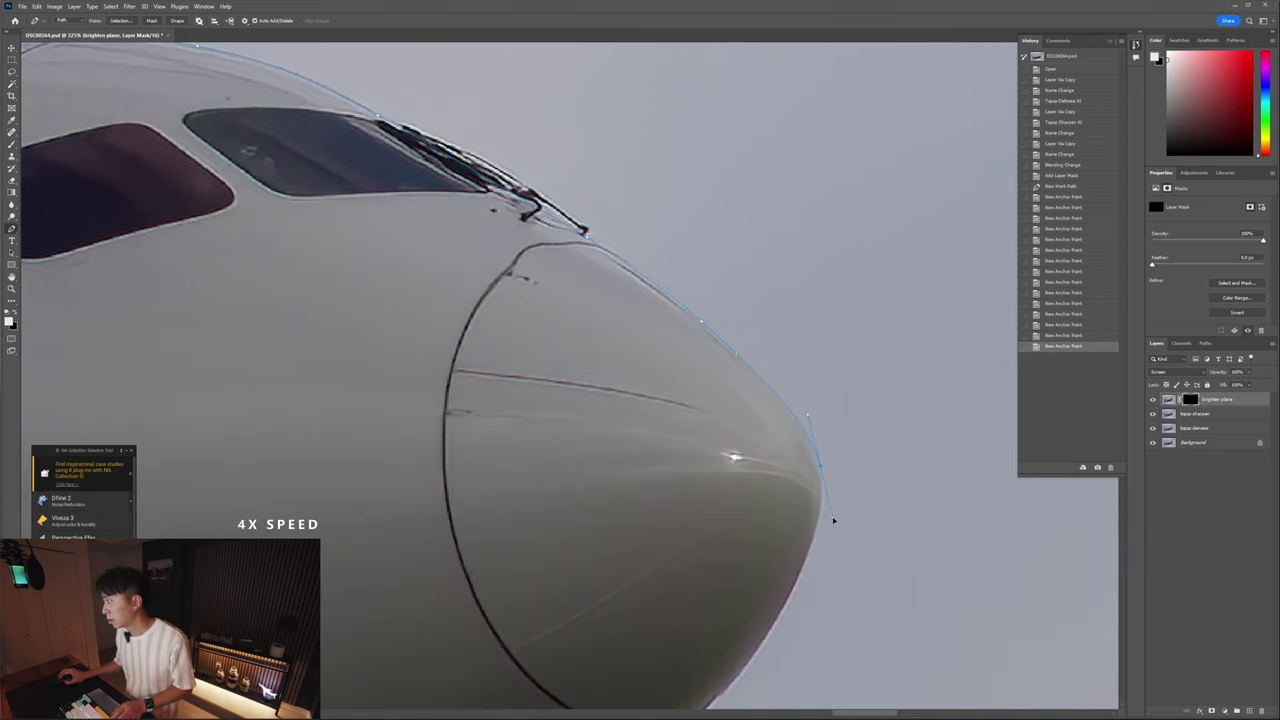
left_click_drag(833, 520, 832, 510)
scroll(820, 506, "down", 5)
left_click(797, 401)
key("ctrl+z")
left_click(797, 418)
- Continue the path along the underside of the nose, past the small probe, to the front end of the nose gear door
scroll(740, 400, "down", 8)
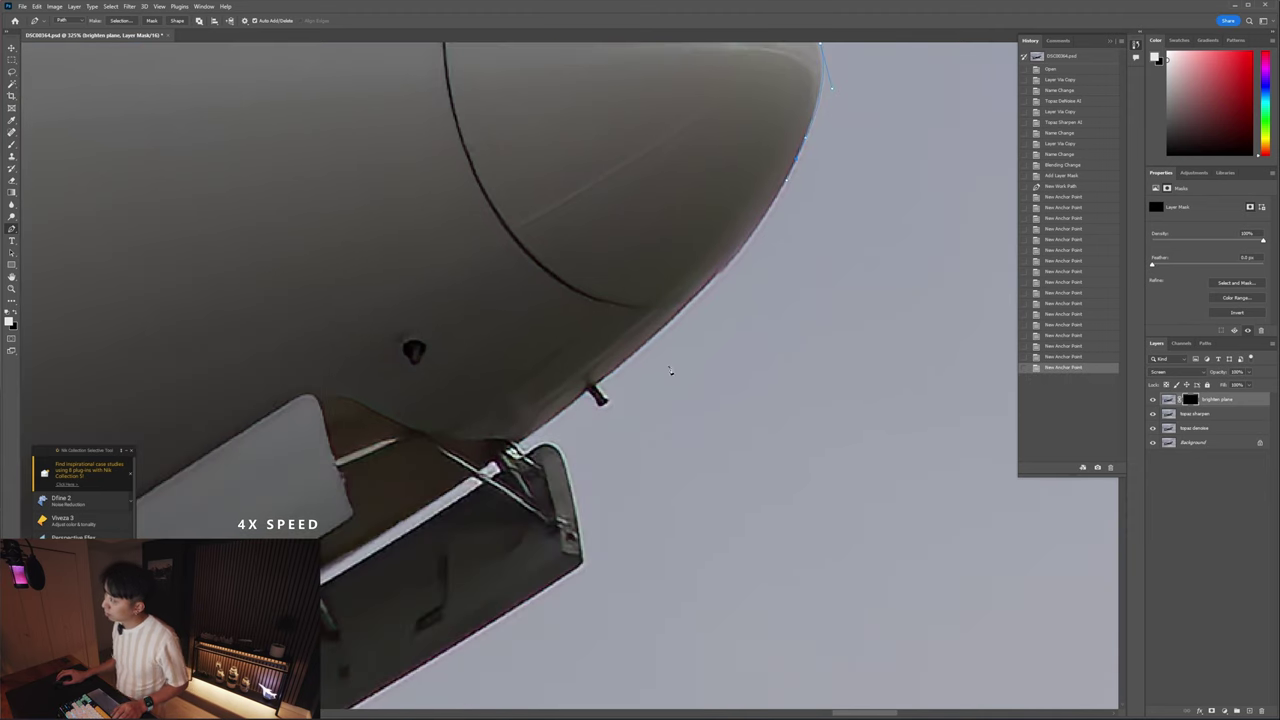
left_click(650, 342)
left_click(597, 386)
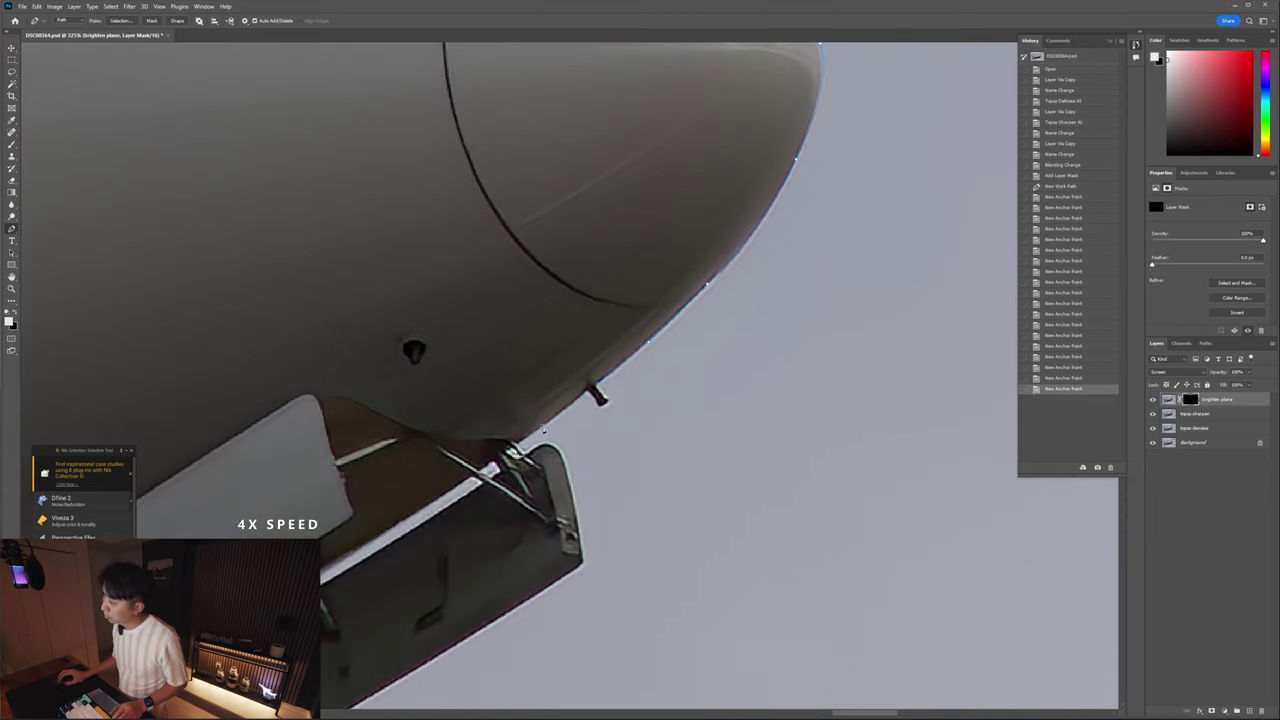
scroll(598, 387, "down", 5)
scroll(668, 356, "left", 4)
scroll(700, 200, "down", 2)
scroll(703, 192, "up", 4)
left_click(664, 214)
left_click(638, 229)
- Trace along the upper side of the nose gear door's bright edge strip to its rear end and back to the strut junction
scroll(638, 229, "down", 4)
scroll(535, 252, "up", 4)
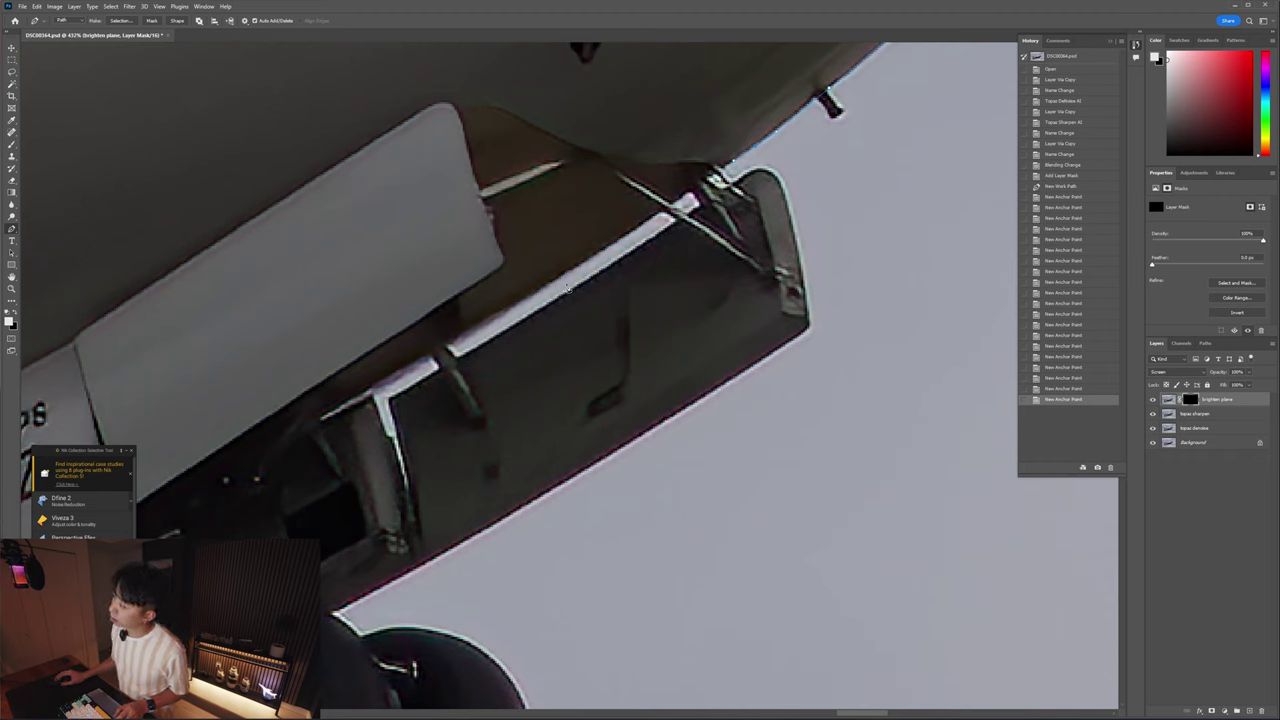
left_click(502, 316)
left_click(447, 351)
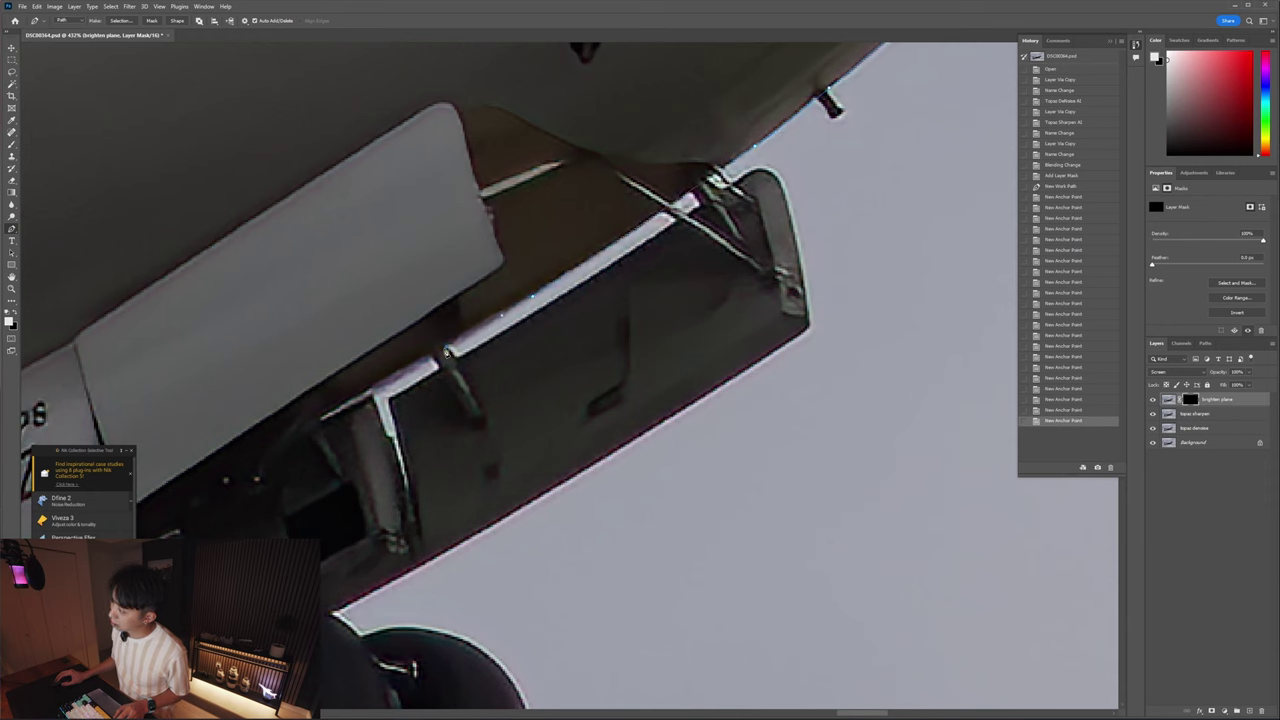
left_click(320, 418)
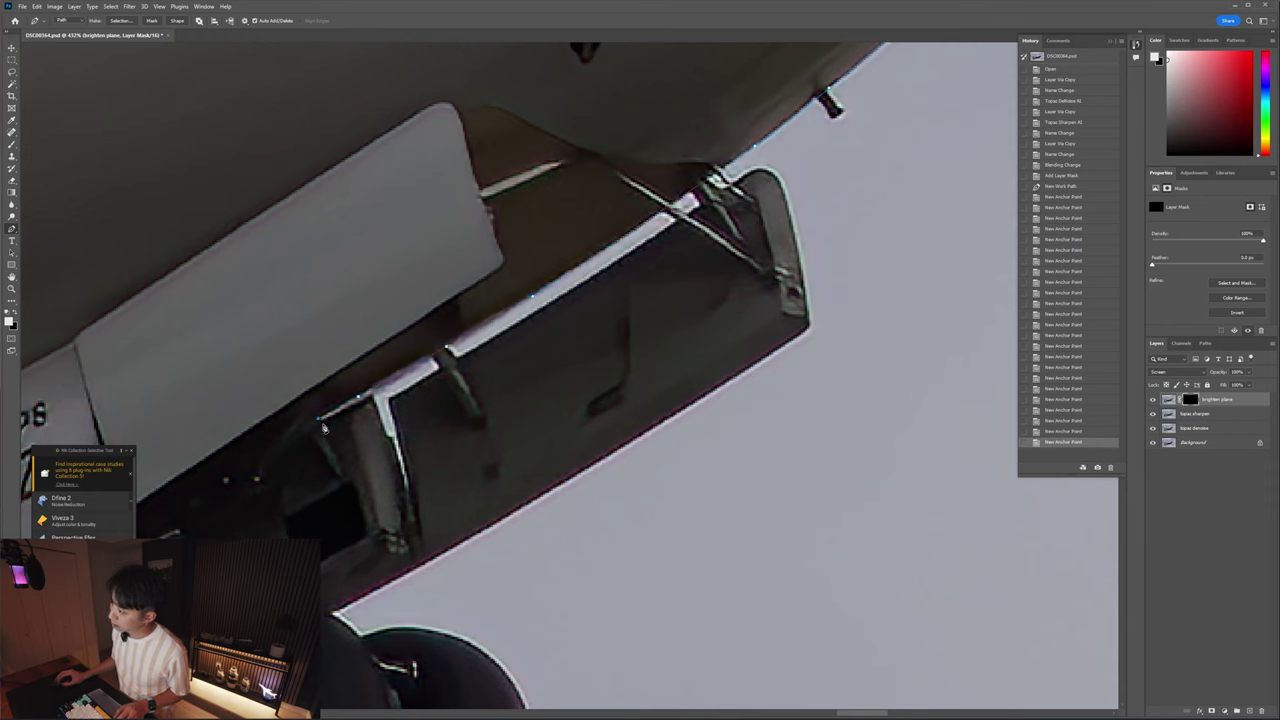
left_click(320, 423)
left_click(372, 396)
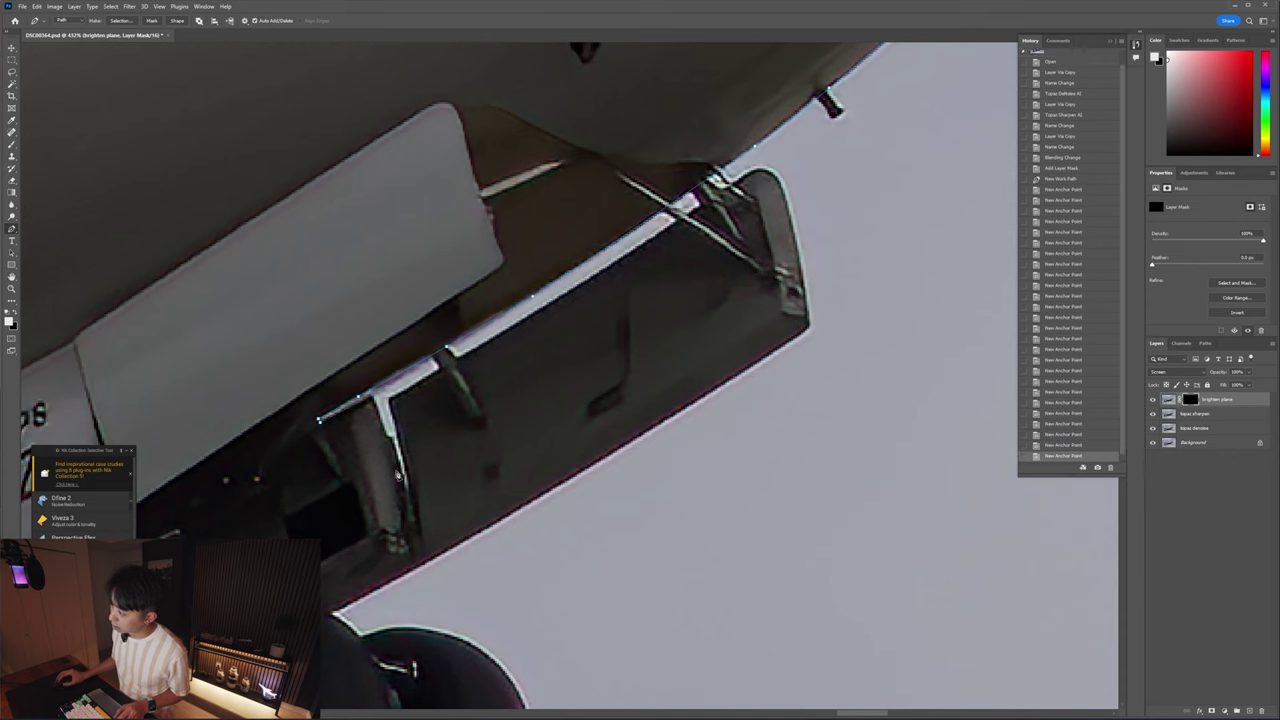
- Outline the thin bright strip branching down the inner face of the gear door with closely spaced anchor points
left_click(391, 440)
left_click(404, 492)
left_click(408, 496)
left_click(409, 492)
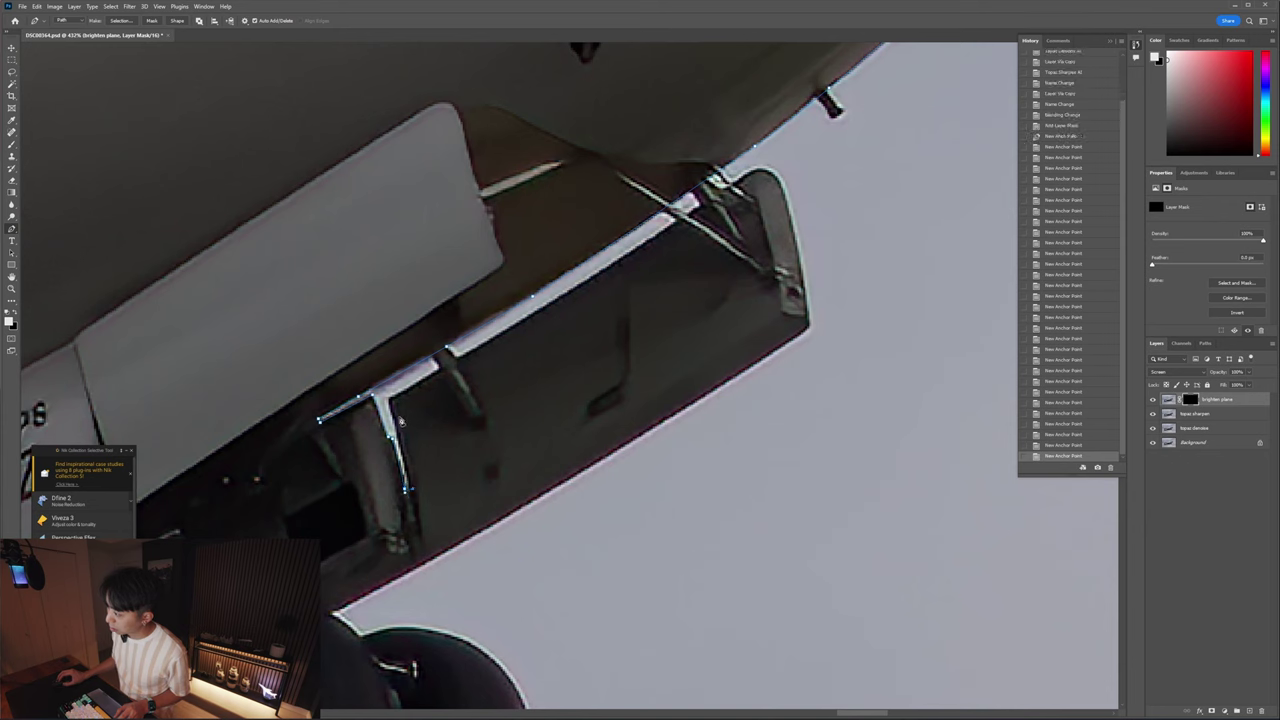
left_click(408, 488)
- Run the path forward along the lower side of the gear door's bright edge strip to the diagonal brace
left_click(497, 334)
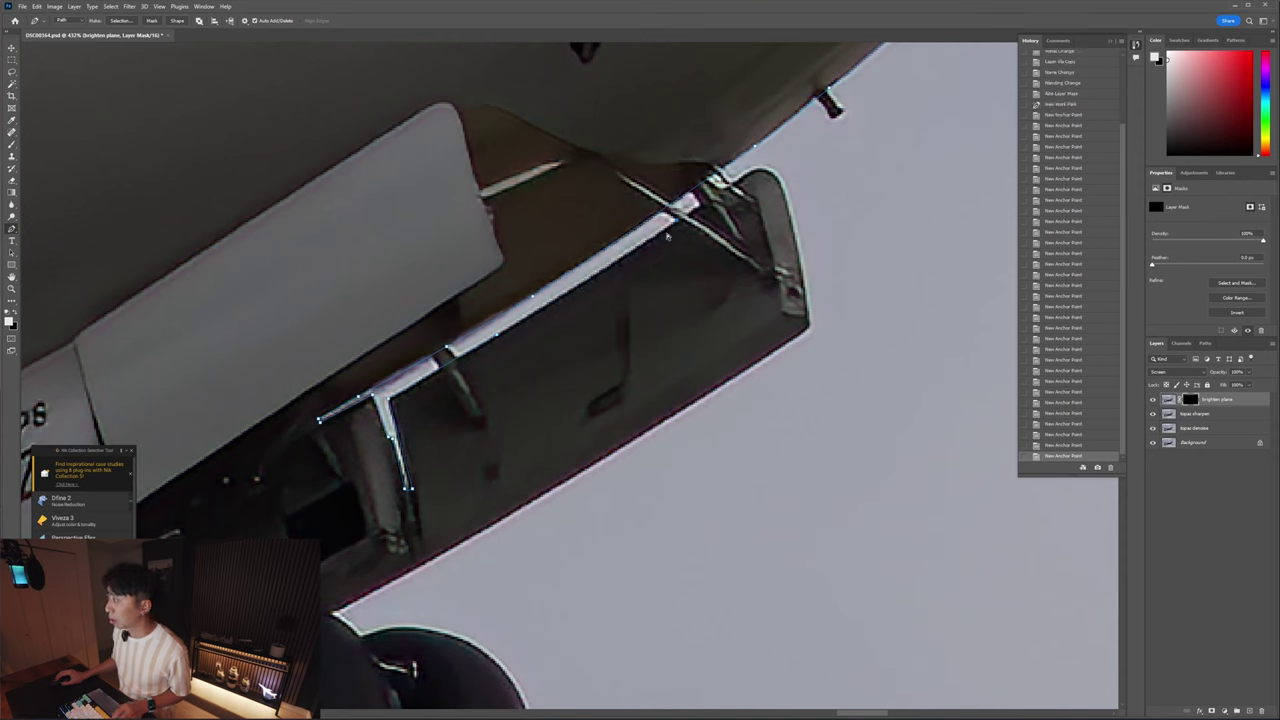
left_click(575, 291)
left_click(618, 272)
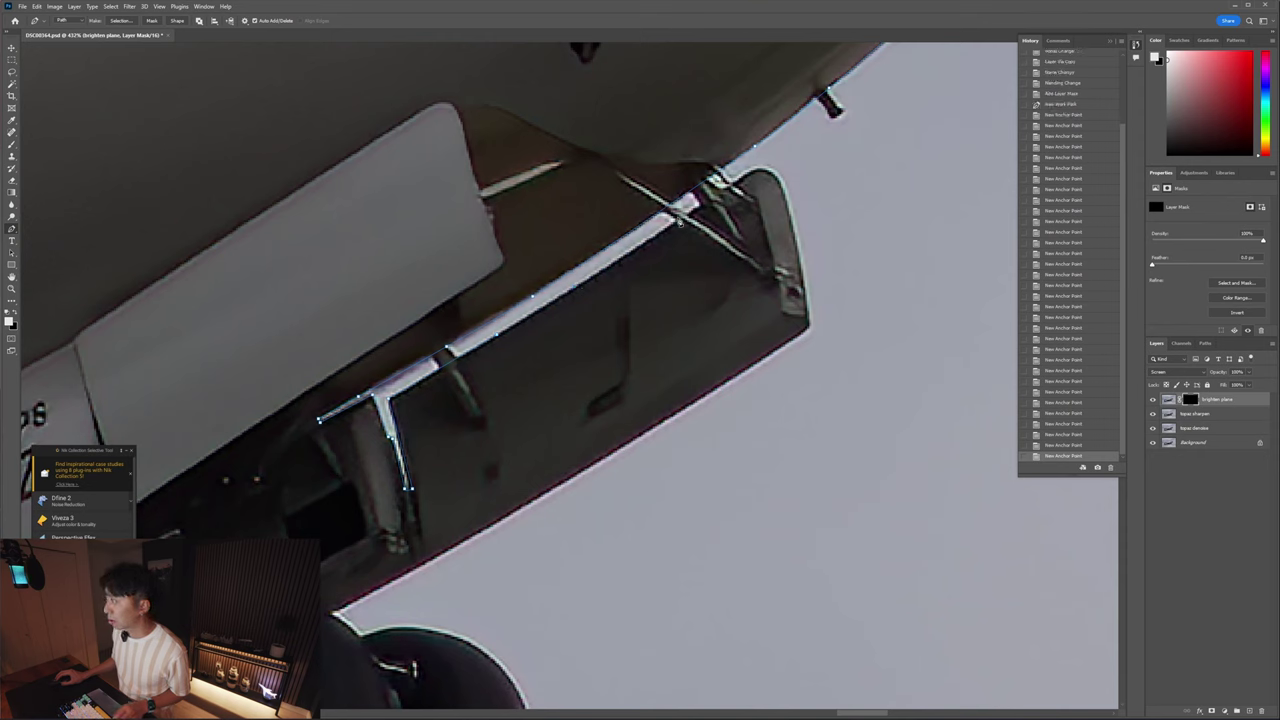
left_click(679, 226)
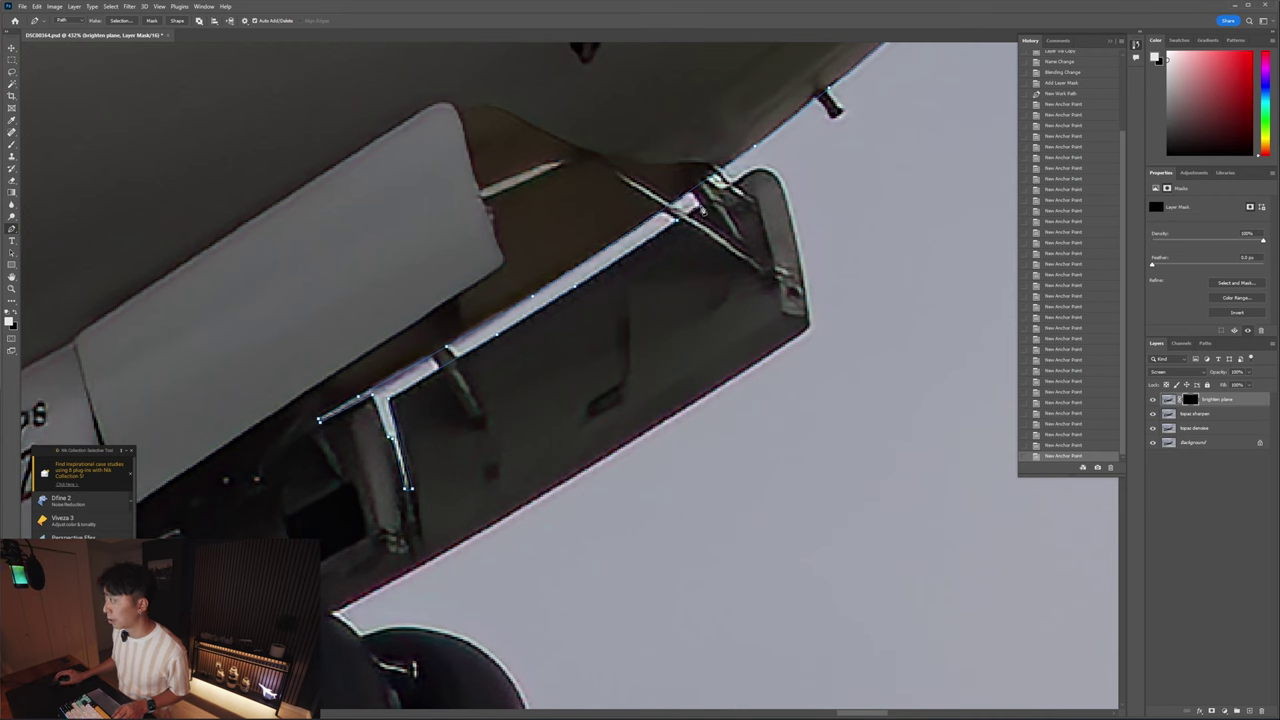
- Trace around the gear door's rounded front end and lower corner, and back along its bottom edge to the nose wheel
left_click(748, 175)
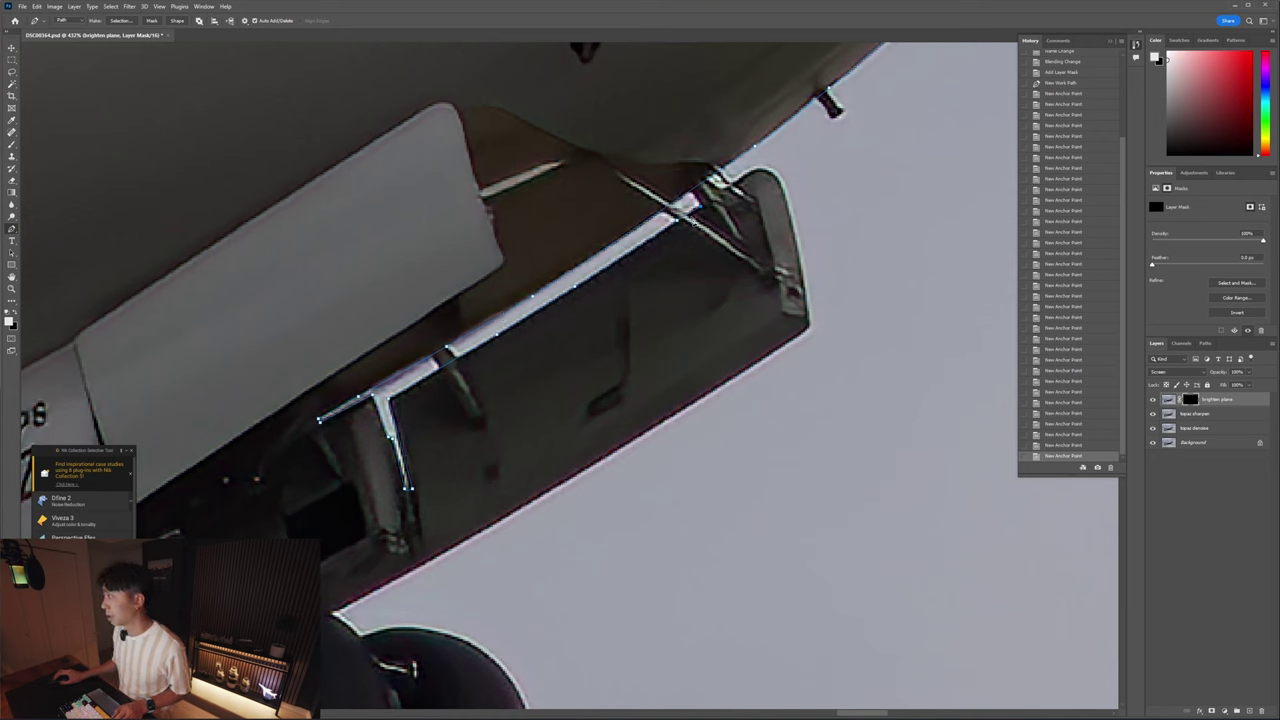
left_click(771, 177)
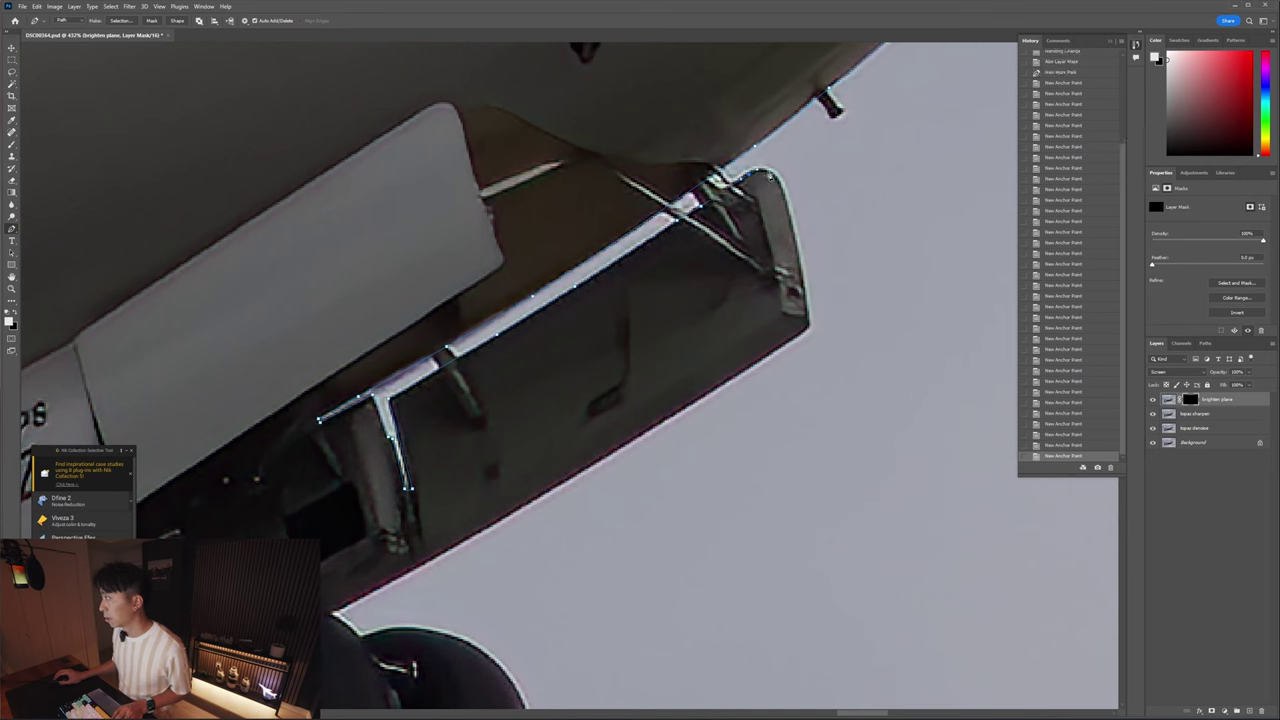
left_click(795, 232)
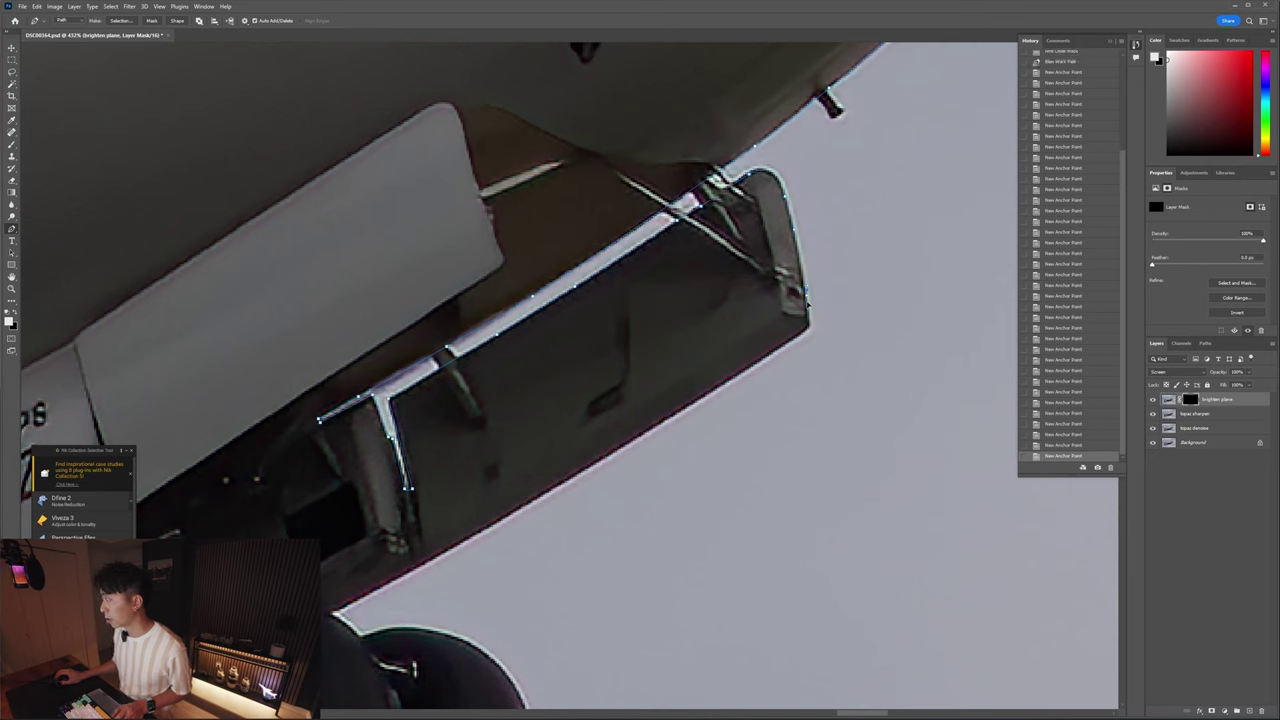
key("ctrl+z")
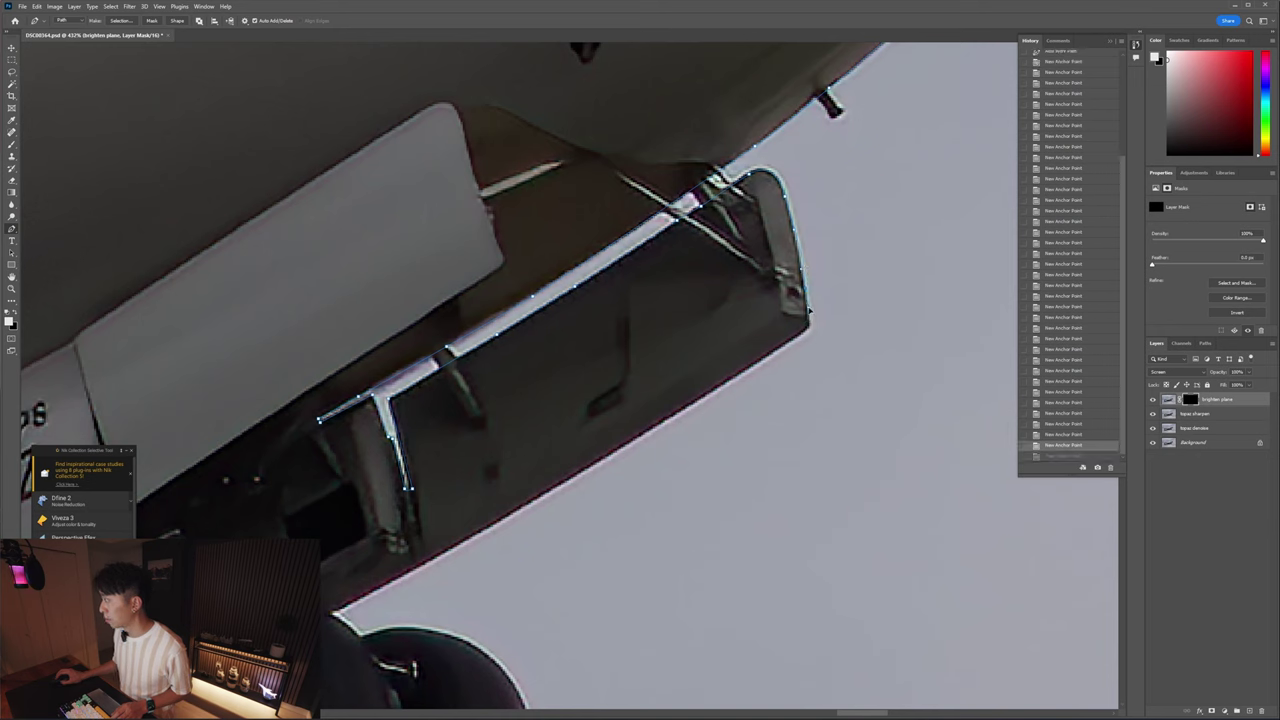
left_click(812, 325)
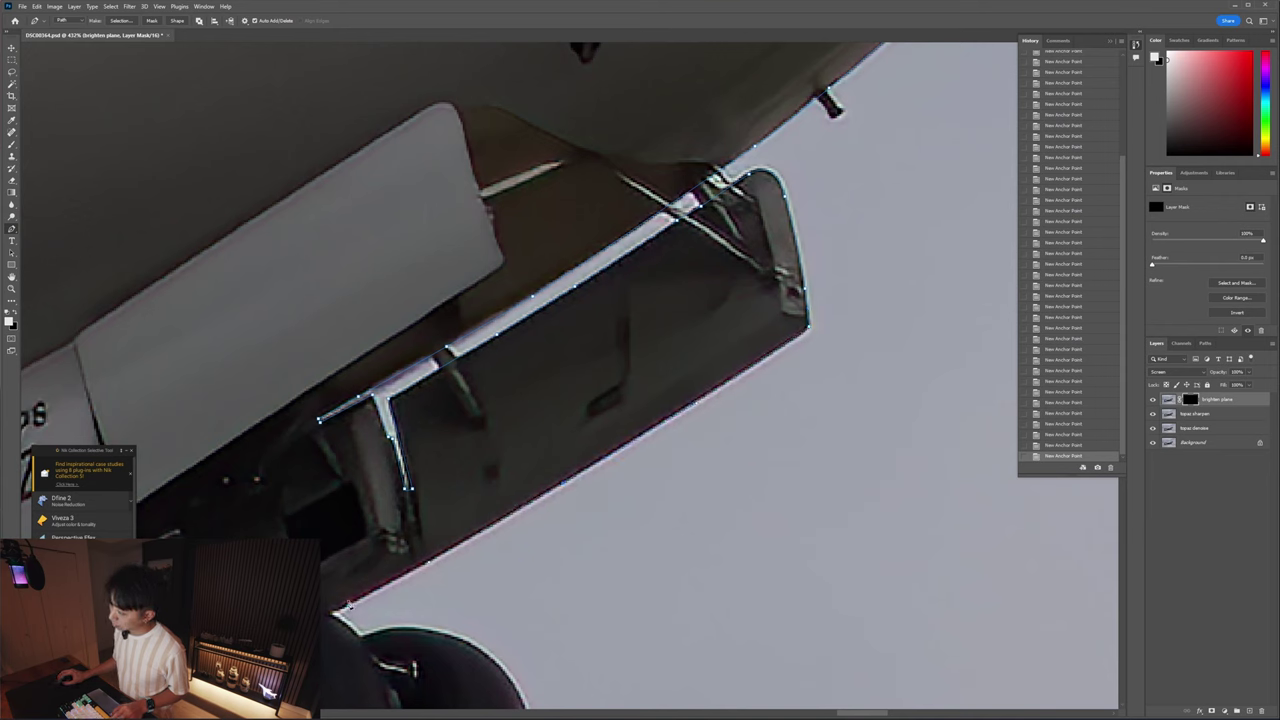
- Examine the nose wheels and the untraced underside, engines and main gear of the aircraft
scroll(442, 447, "down", 5)
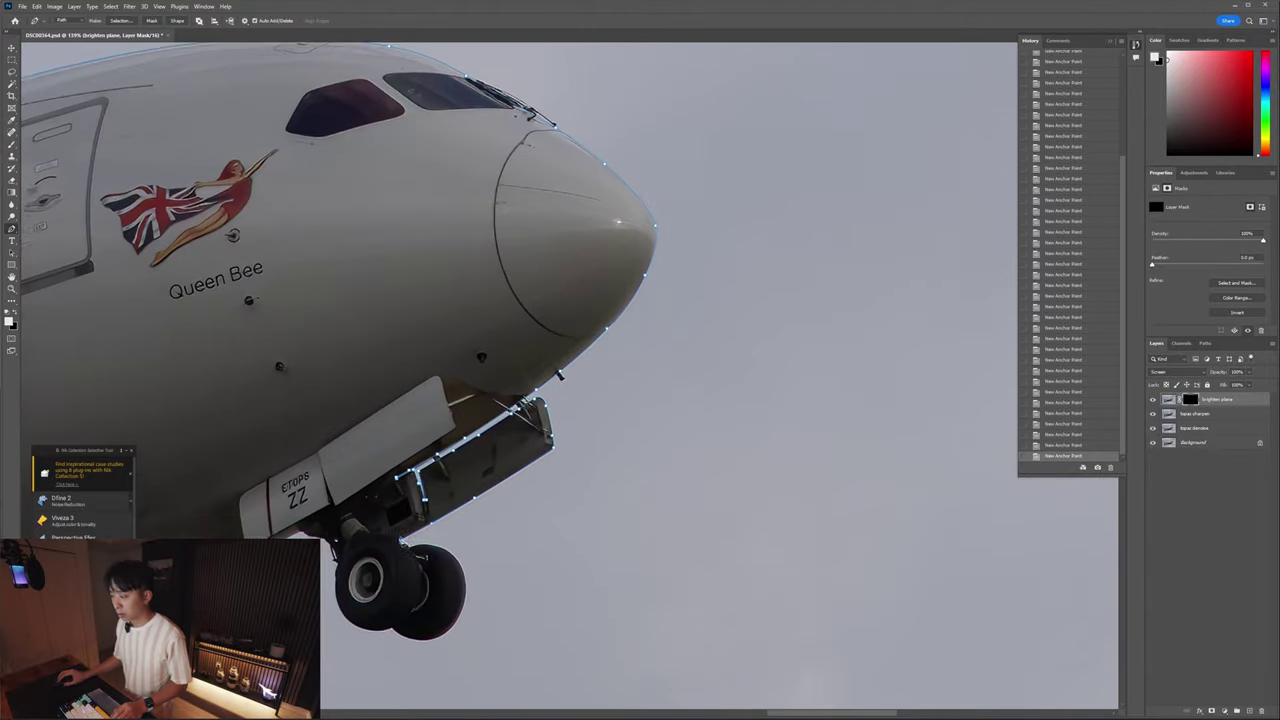
left_click_drag(385, 536, 605, 425)
scroll(602, 535, "up", 3)
scroll(742, 468, "down", 1)
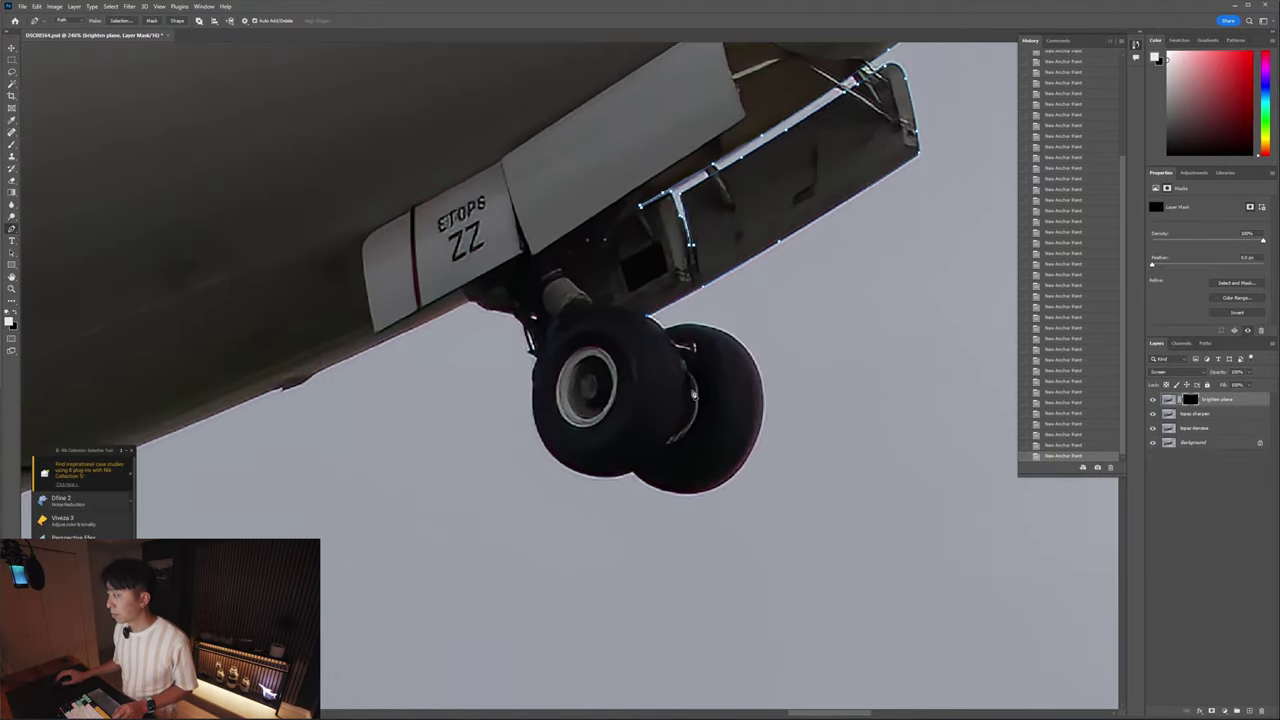
scroll(730, 405, "up", 1)
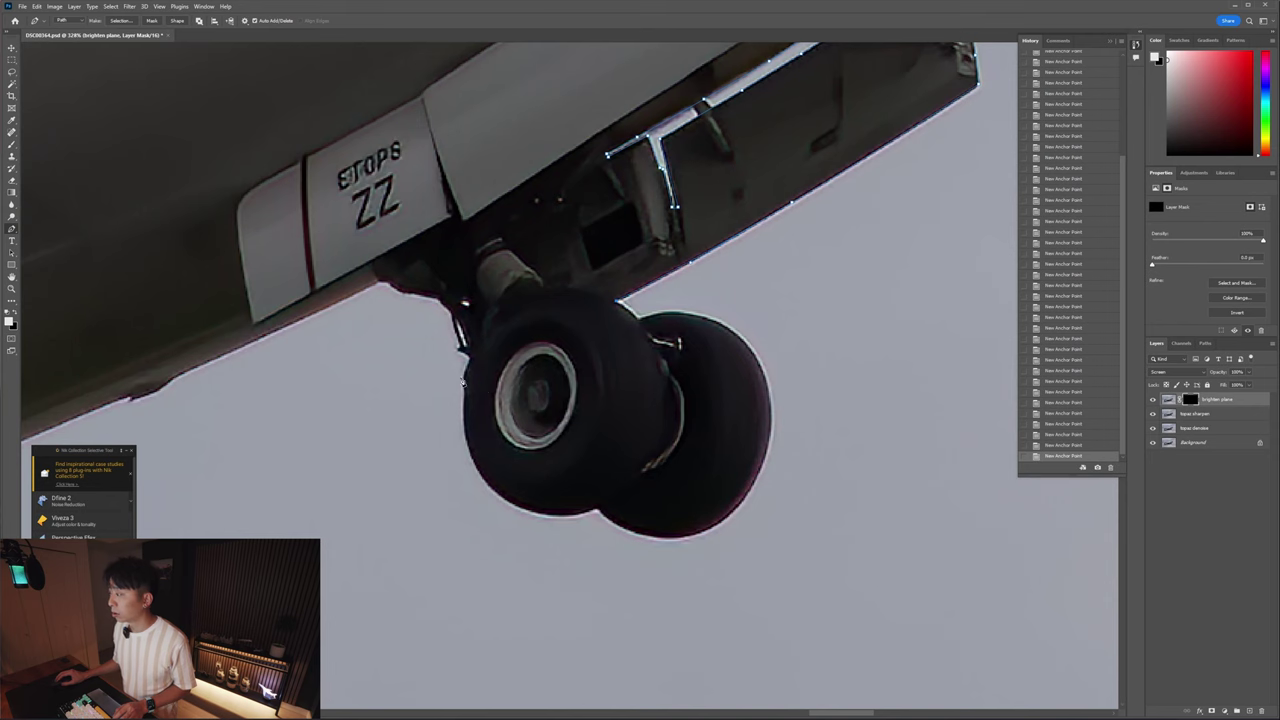
scroll(719, 316, "down", 8)
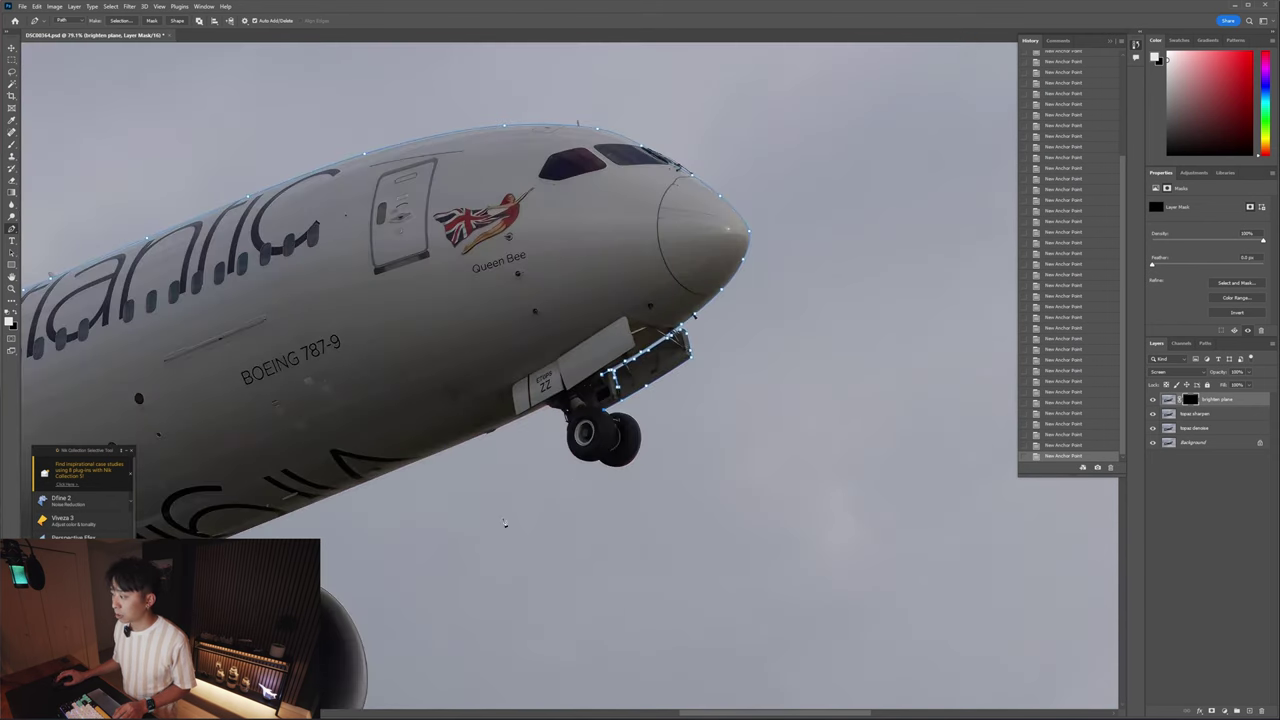
scroll(490, 523, "down", 4)
key("space")
left_click_drag(280, 480, 674, 218)
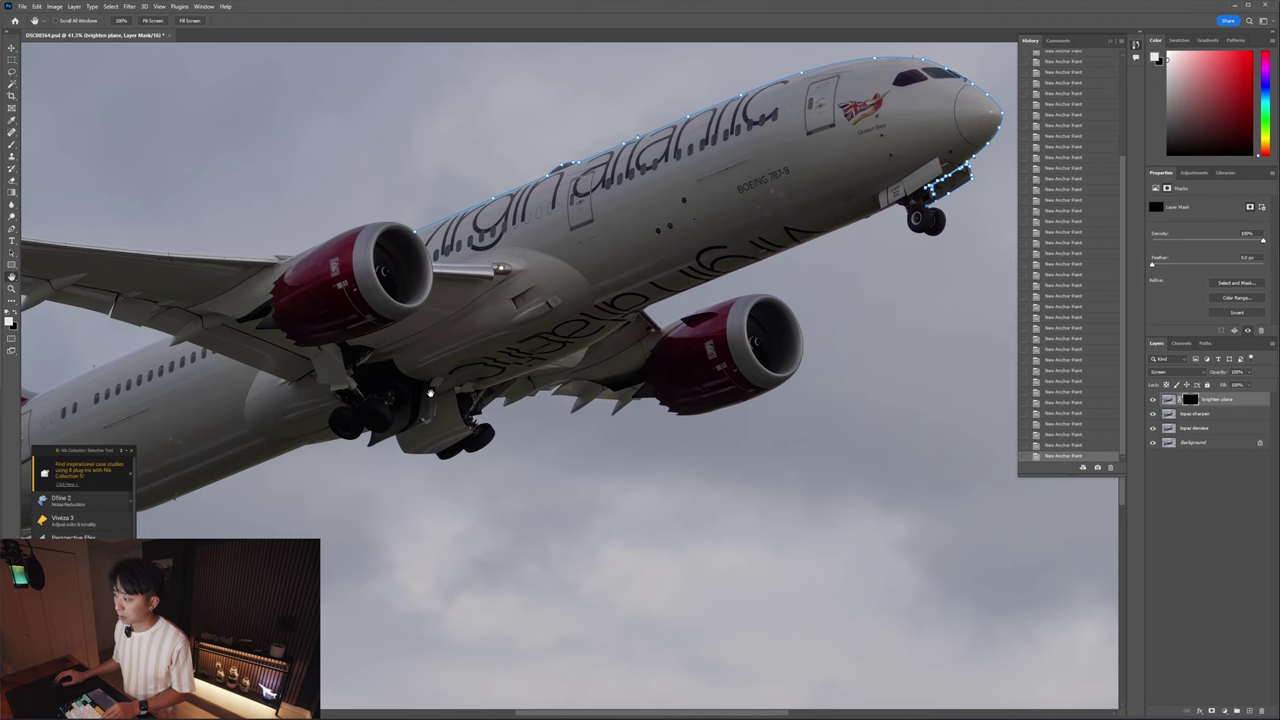
left_click_drag(749, 237, 309, 387)
scroll(465, 371, "up", 10)
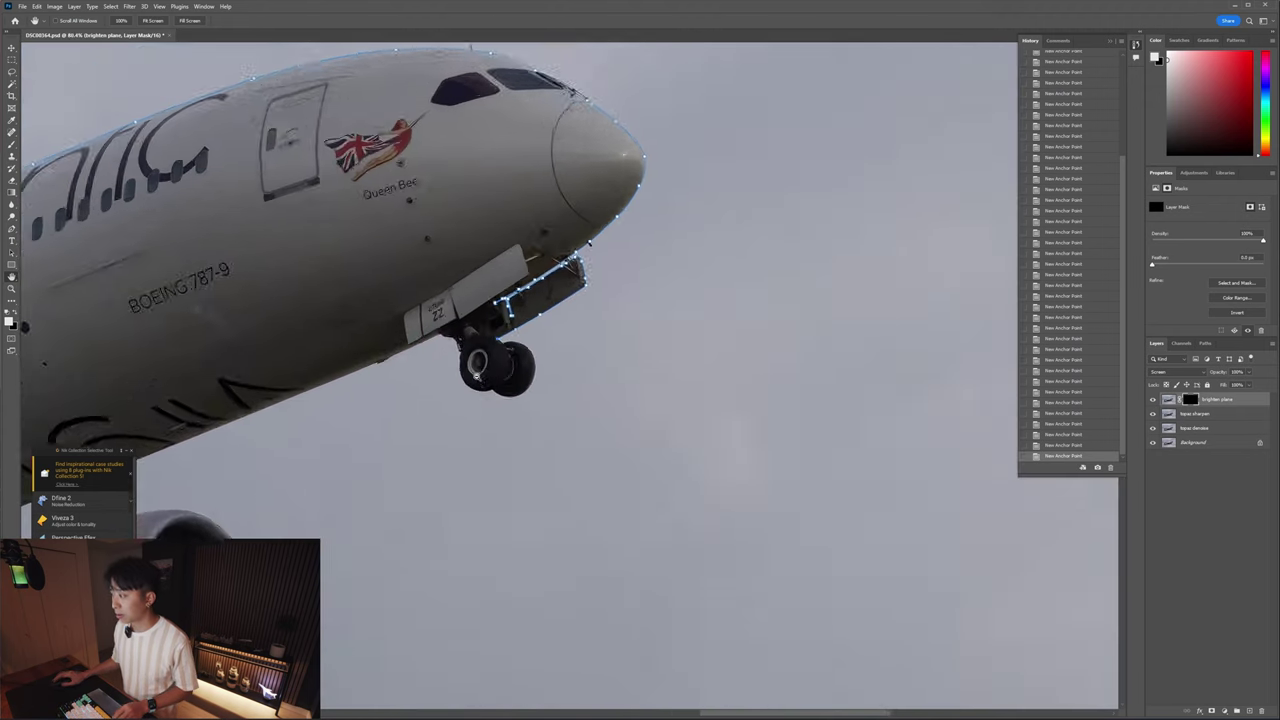
- Resume the Pen path straight across the top of the front nose tyre and along the rear edge of the gear bay
key("p")
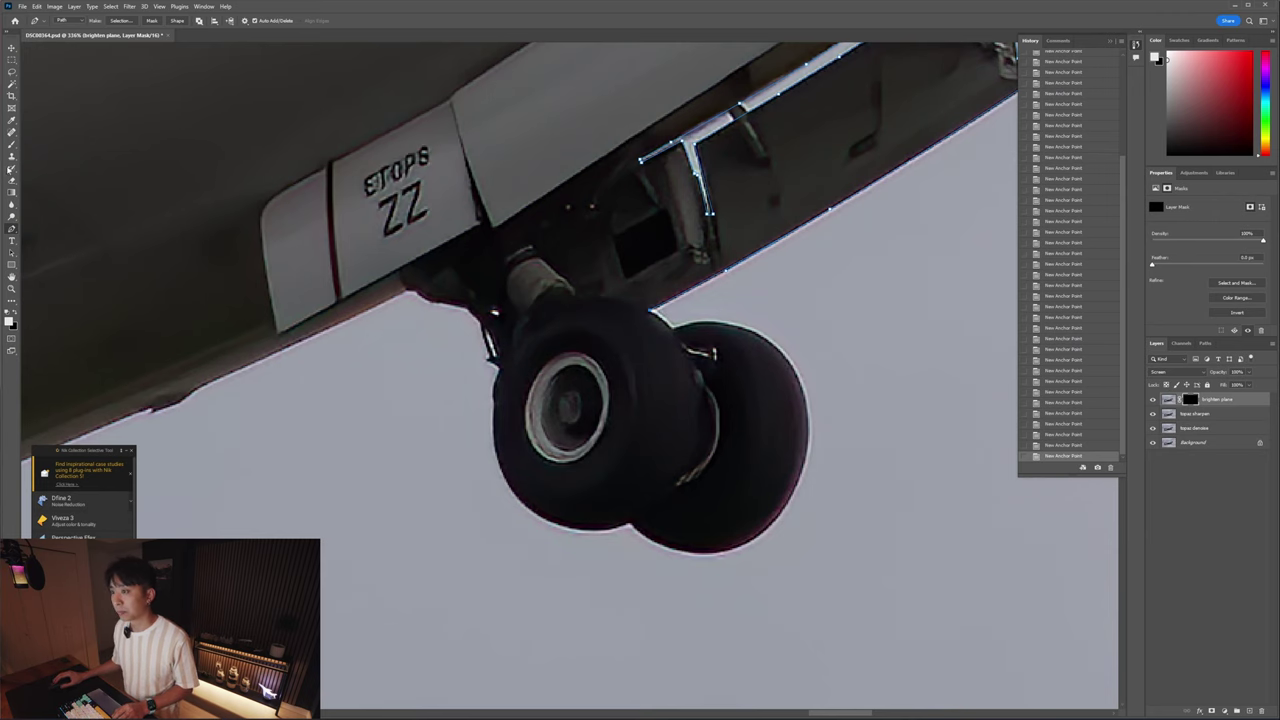
scroll(529, 312, "up", 1)
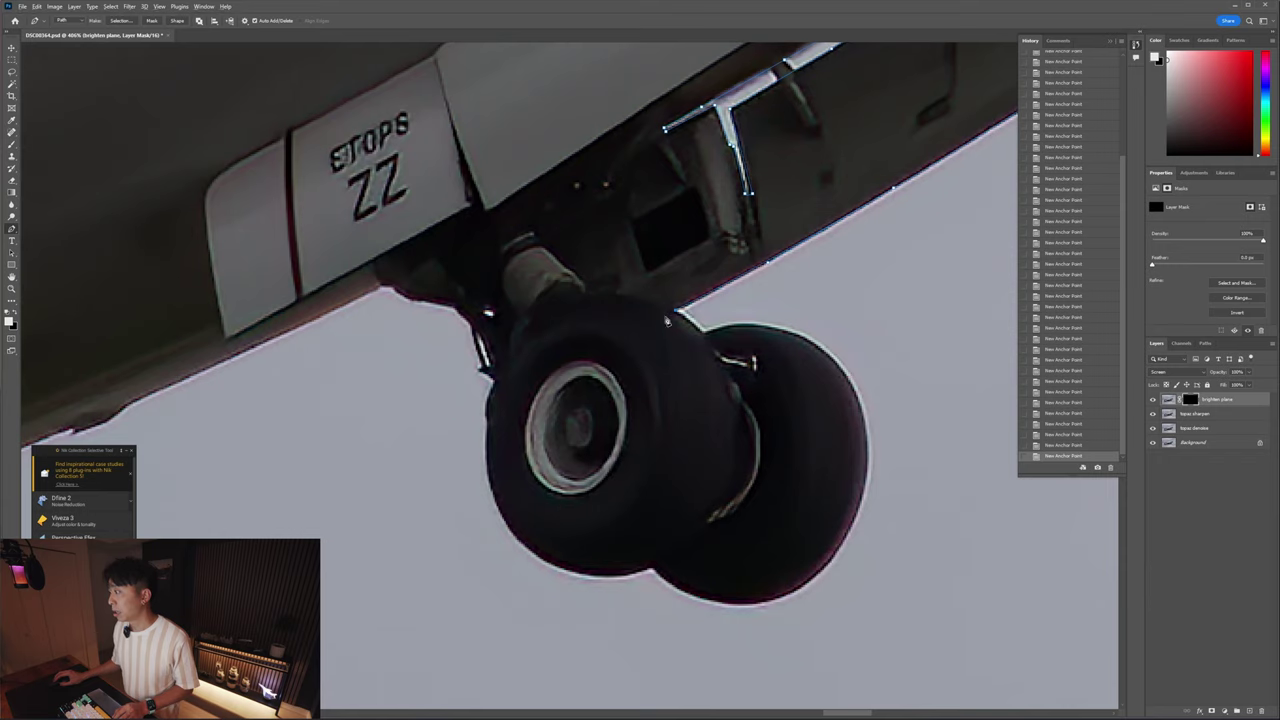
scroll(667, 320, "up", 1)
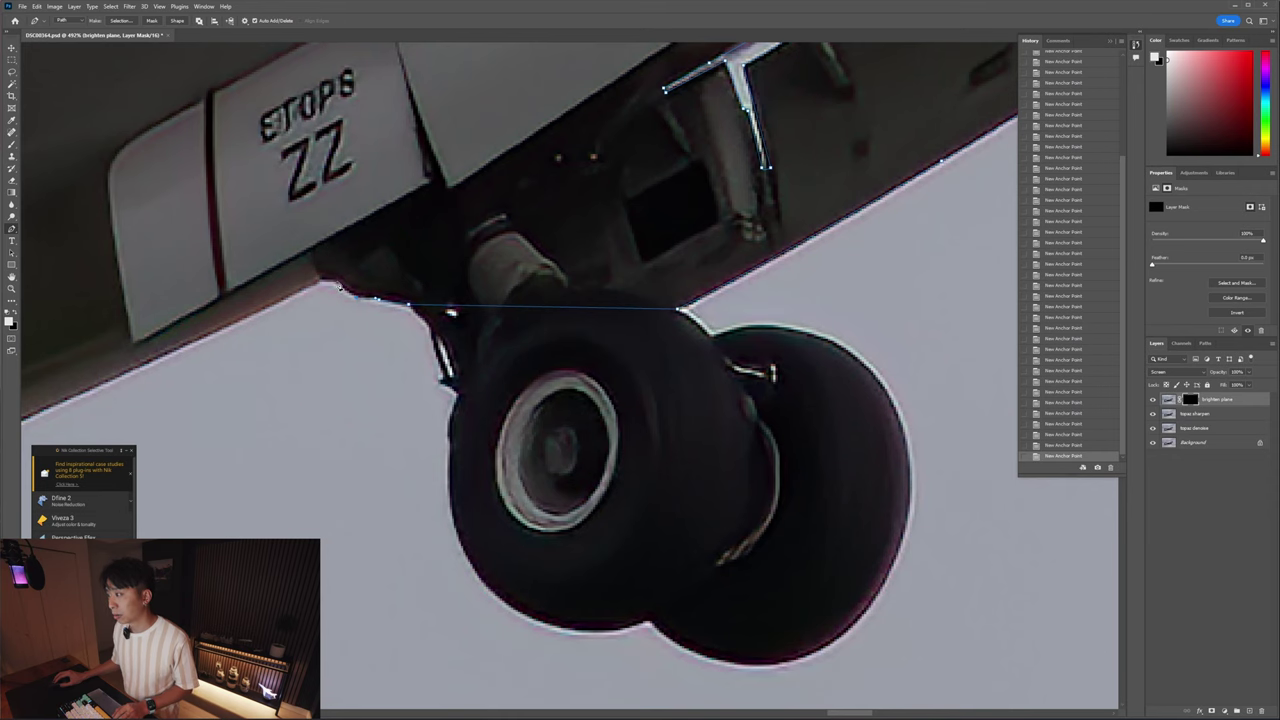
- Trace the belly edge rearward from the gear bay, below the "ETOPS ZZ" door, to the small bump on the fuselage
scroll(322, 287, "left", 5)
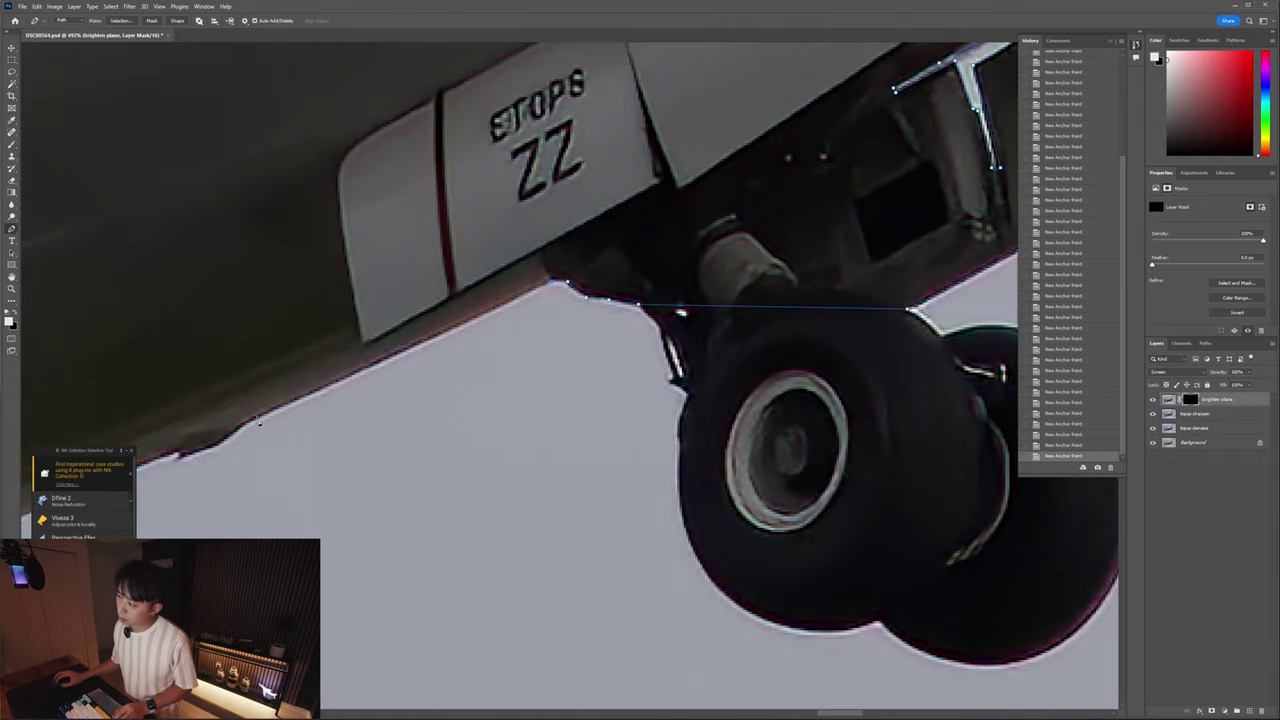
scroll(310, 398, "down", 5)
scroll(308, 397, "left", 2)
scroll(303, 395, "up", 7)
scroll(465, 430, "down", 2)
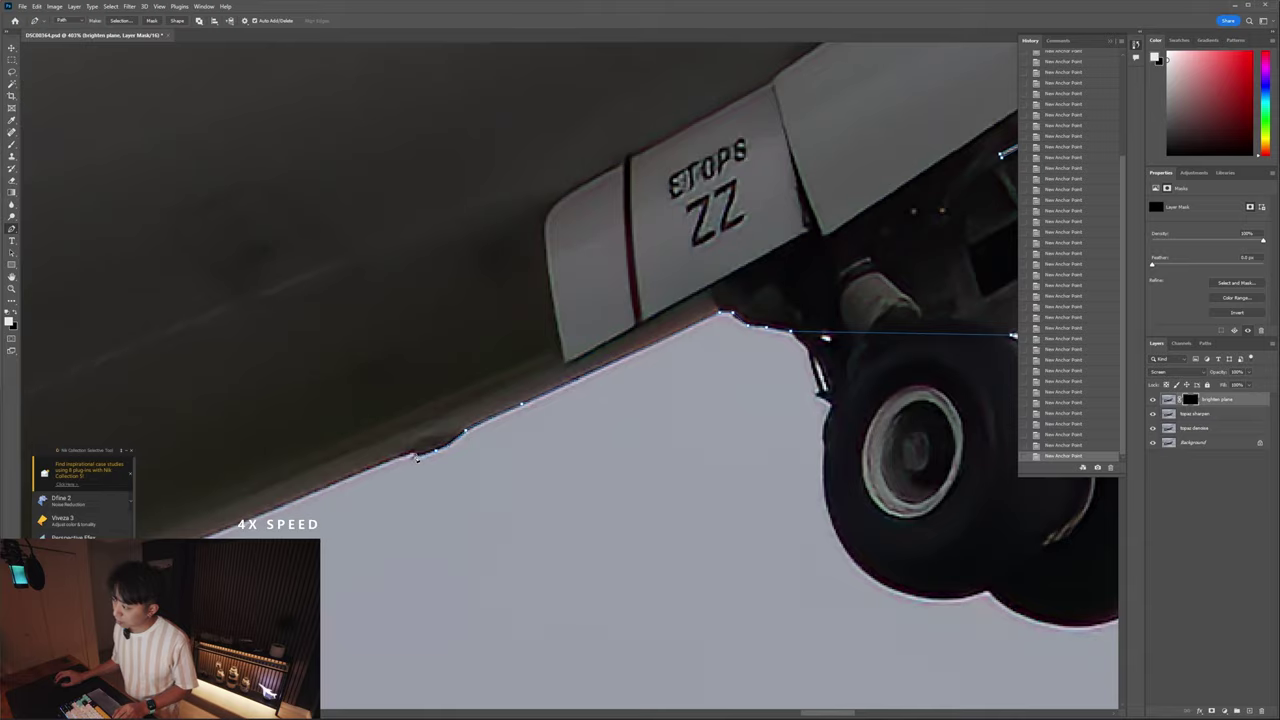
- Carry the path past the bump and along the belly edge beneath the large underside lettering
scroll(418, 458, "down", 2)
scroll(420, 470, "left", 6)
scroll(420, 449, "down", 3)
left_click(418, 462)
scroll(400, 465, "left", 6)
scroll(340, 482, "down", 2)
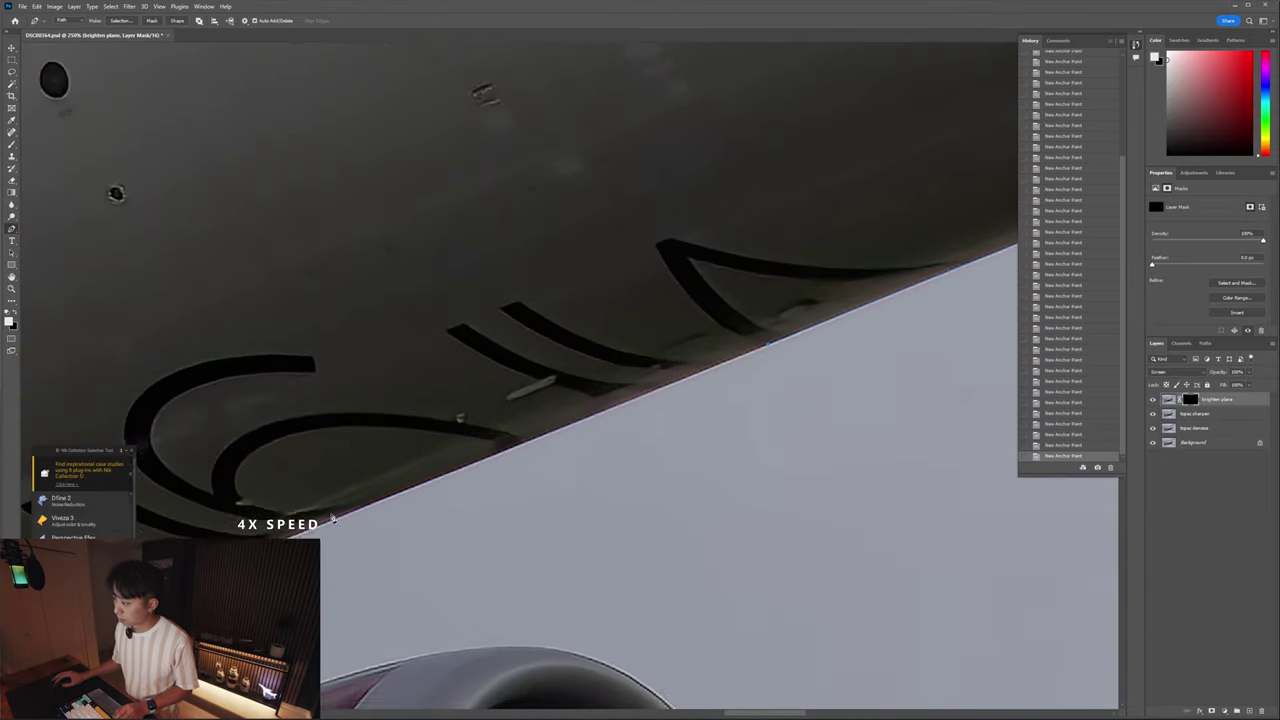
scroll(337, 485, "down", 1)
scroll(360, 550, "up", 2)
scroll(366, 560, "left", 6)
scroll(366, 560, "down", 4)
scroll(305, 505, "up", 5)
key("ctrl+z")
left_click(316, 513)
- Continue along the belly edge and round its corner to the wing's leading edge with closely spaced anchor points
scroll(316, 515, "up", 3)
scroll(316, 515, "left", 3)
left_click(326, 539)
scroll(322, 539, "down", 5)
left_click(295, 402)
left_click(283, 416)
left_click(270, 432)
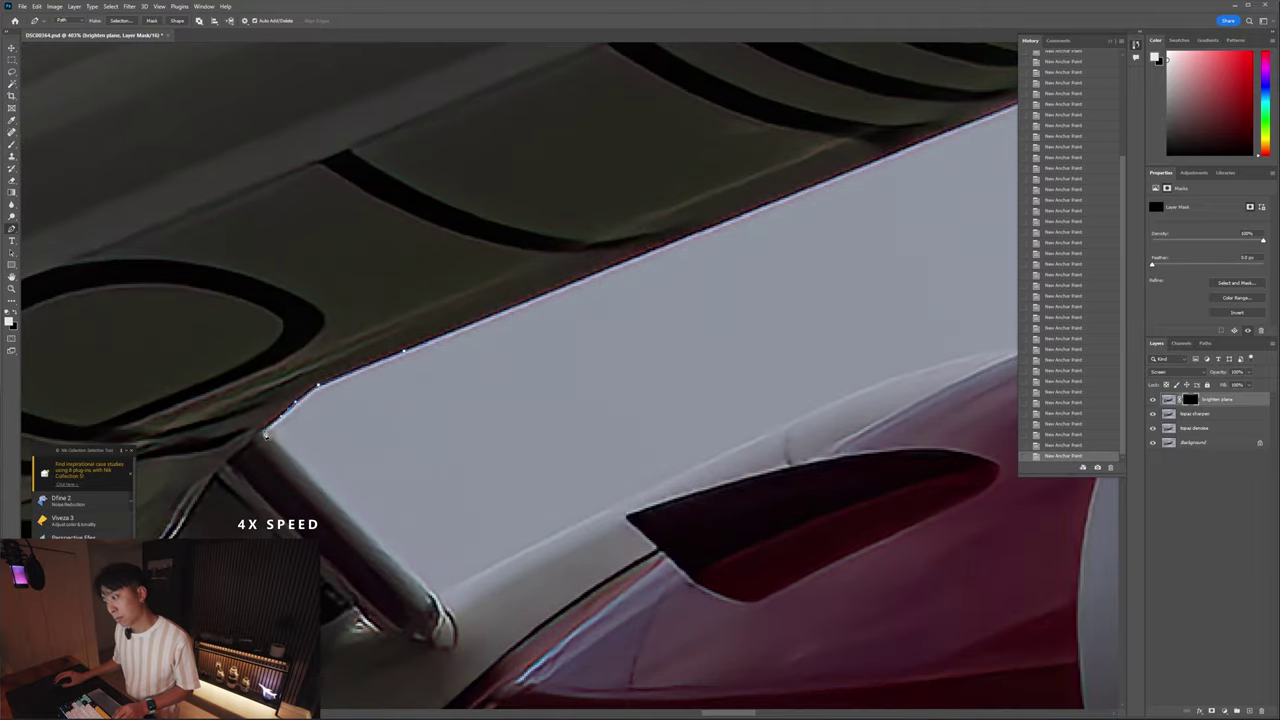
- Trace the path down the short stretch of wing leading edge between the fuselage and the engine
scroll(270, 432, "up", 1)
left_click(330, 492)
left_click(422, 580)
- Follow the upper edge of the engine pylon and red nacelle forward with curved anchor points
left_click(570, 537)
left_click_drag(781, 435, 807, 423)
scroll(805, 426, "right", 4)
left_click_drag(558, 374, 620, 359)
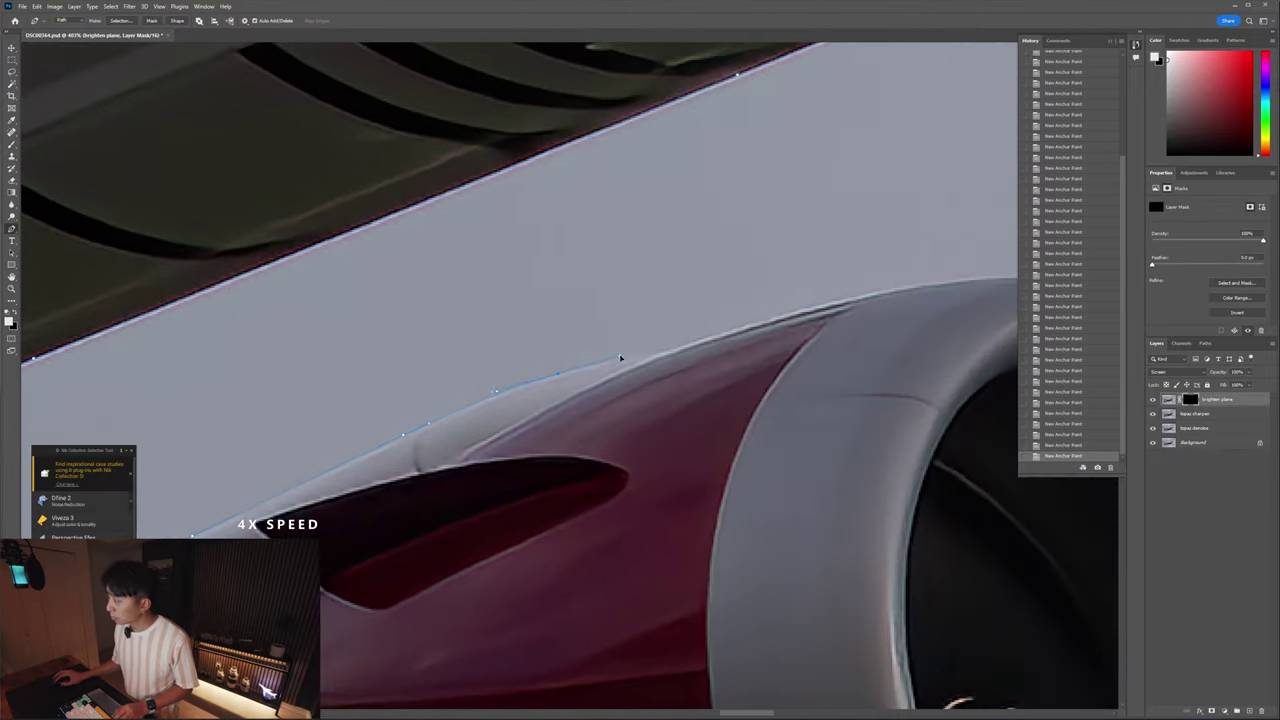
left_click(675, 346)
- Trace over the top of the silver engine intake ring with curved anchor points and start down its front edge
scroll(678, 349, "right", 4)
left_click_drag(479, 310, 524, 299)
left_click_drag(686, 276, 751, 275)
scroll(751, 276, "right", 2)
scroll(752, 331, "right", 2)
left_click_drag(757, 340, 826, 396)
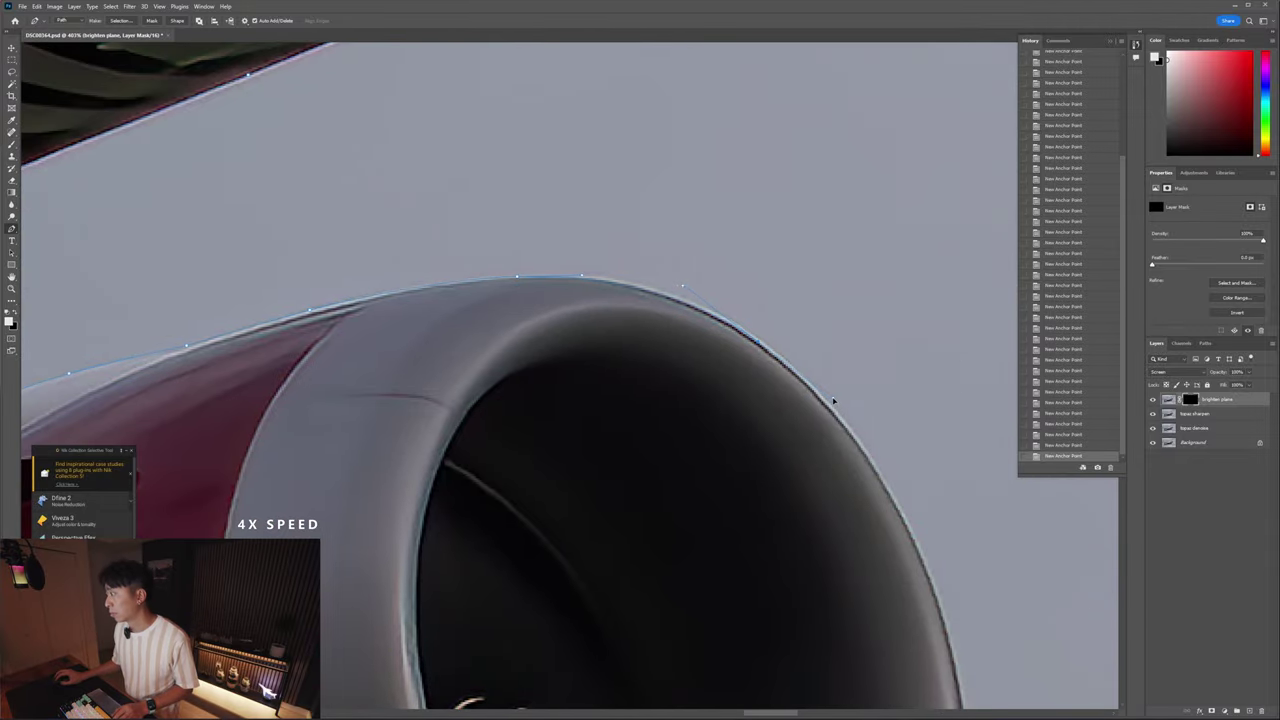
- Carry the path down the outer front edge of the engine intake ring to about mid-height
scroll(828, 396, "down", 2)
left_click(878, 396)
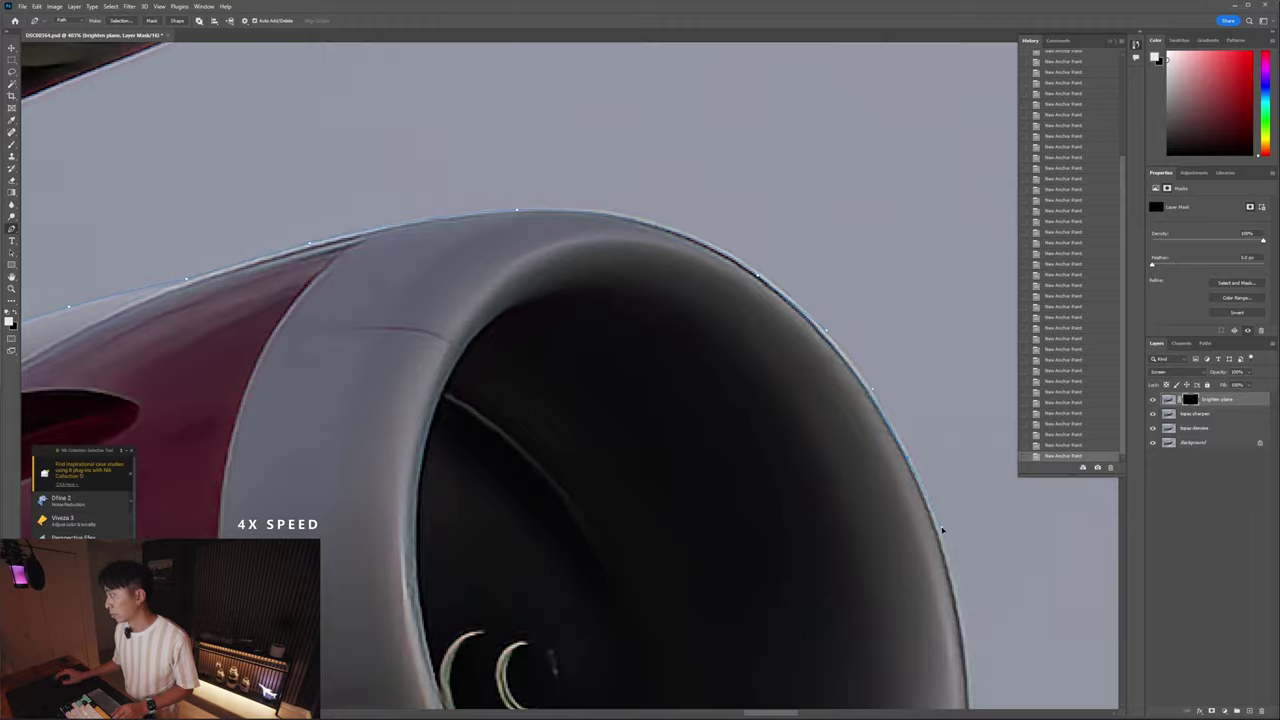
left_click_drag(966, 661, 817, 430)
left_click_drag(822, 504, 823, 497)
scroll(823, 497, "down", 2)
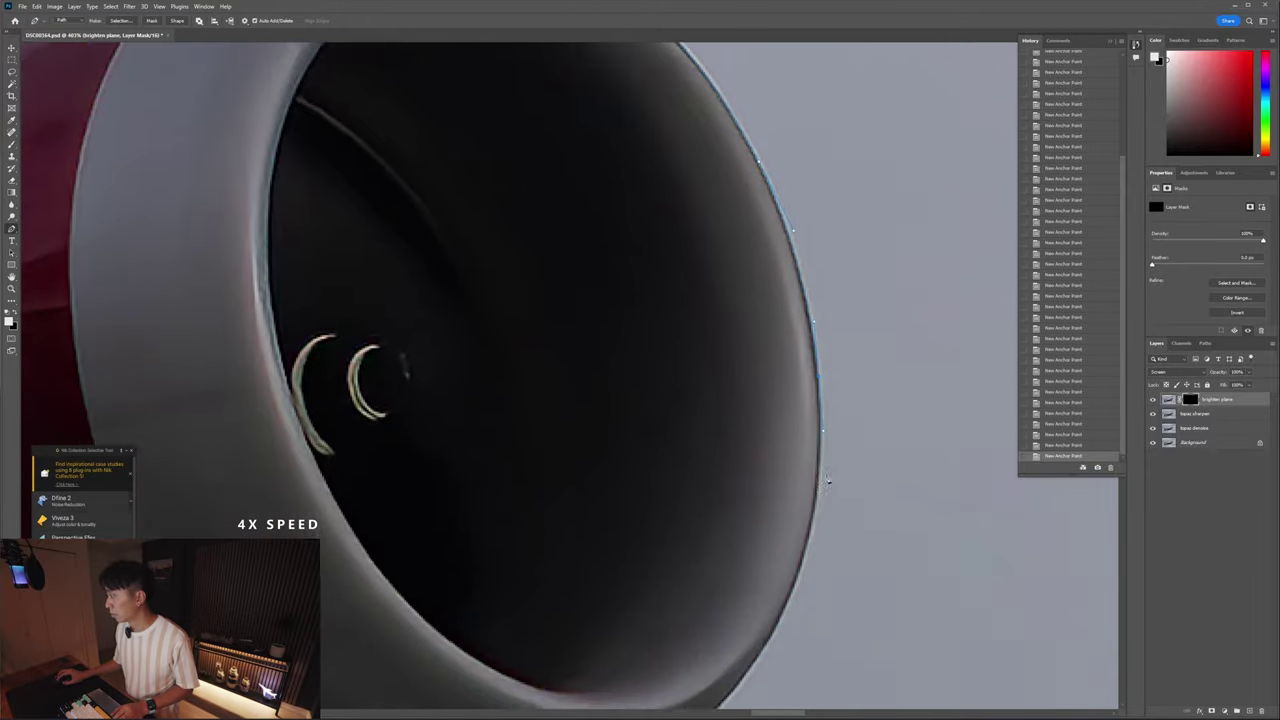
- Carry the path down the lower front edge of the engine intake ring to the underside of the engine
left_click(799, 521)
key("ctrl+z")
left_click(790, 541)
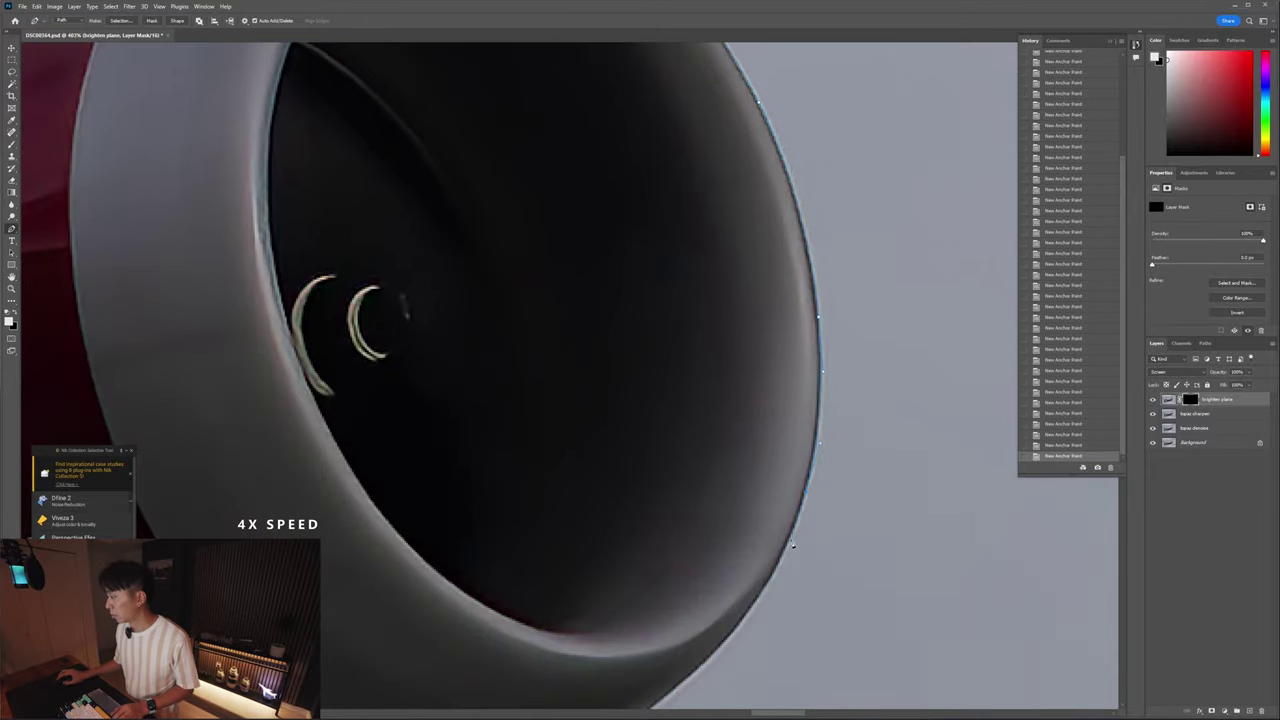
scroll(735, 535, "down", 3)
left_click(500, 636)
left_click(395, 689)
- Follow the underside of the red engine nacelle back to its serrated rear edge with curved anchor points
scroll(395, 689, "down", 5)
scroll(372, 498, "left", 4)
left_click_drag(370, 497, 140, 562)
scroll(430, 555, "left", 3)
scroll(420, 560, "down", 2)
scroll(403, 514, "left", 1)
left_click_drag(340, 483, 243, 485)
scroll(230, 488, "left", 4)
scroll(452, 463, "down", 2)
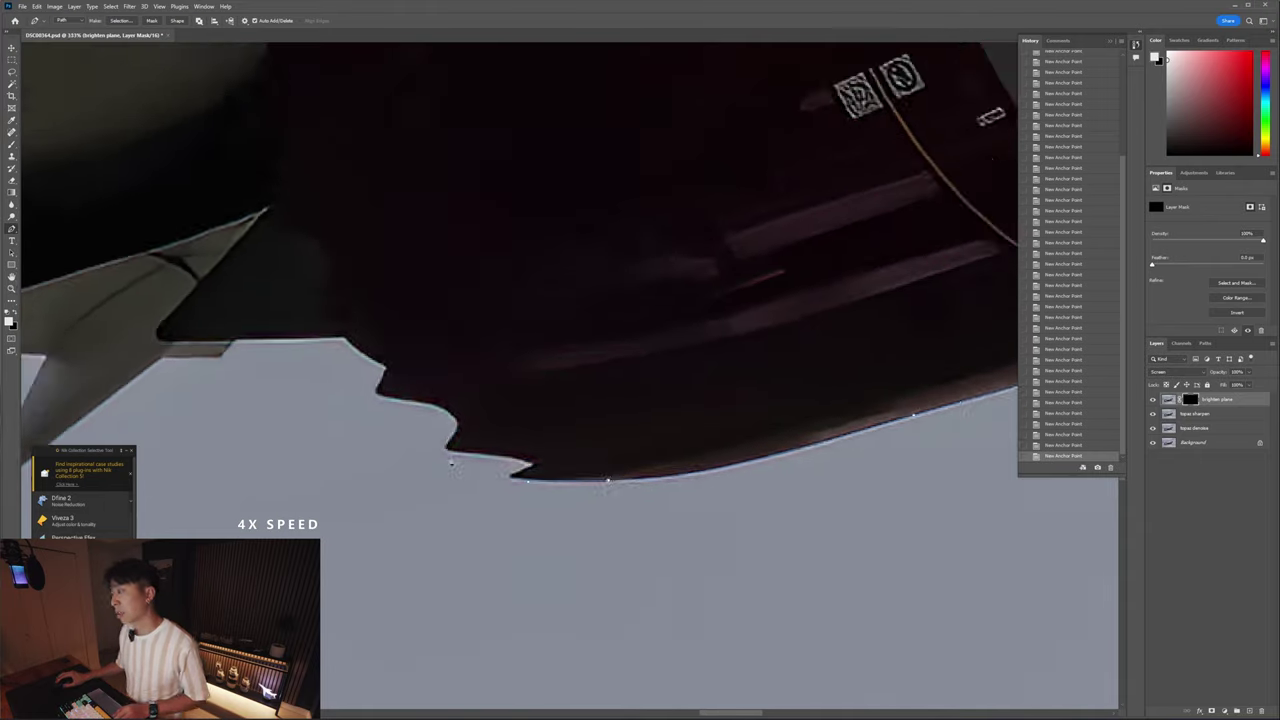
- Trace the lowest notch of the nacelle's serrated rear edge and continue to the start of the next one
scroll(451, 462, "up", 2)
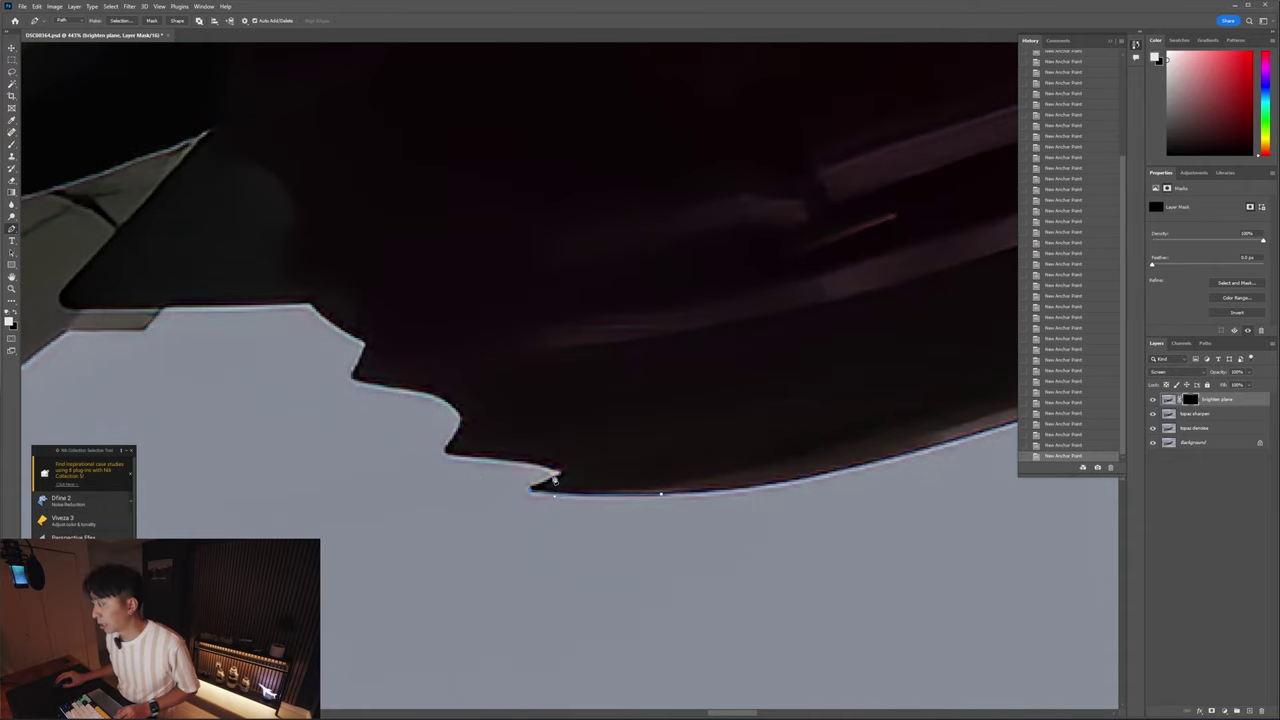
scroll(550, 476, "up", 1)
scroll(585, 490, "up", 1)
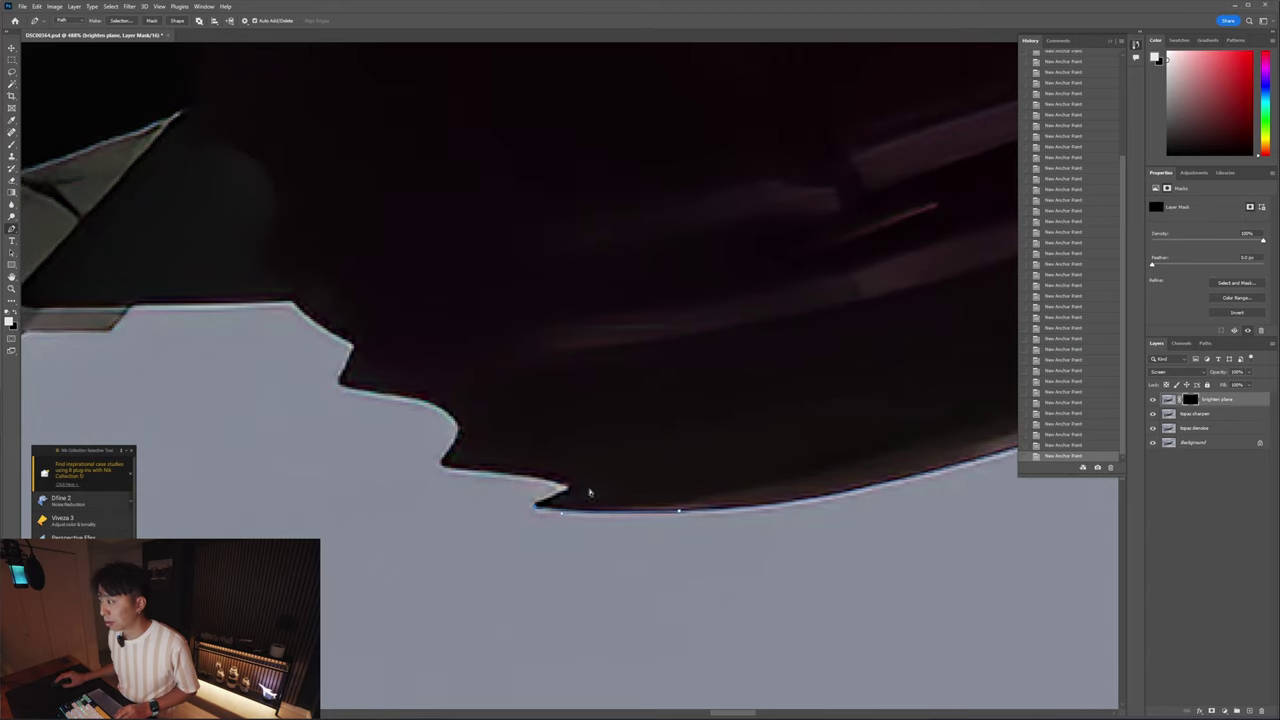
scroll(589, 492, "left", 3)
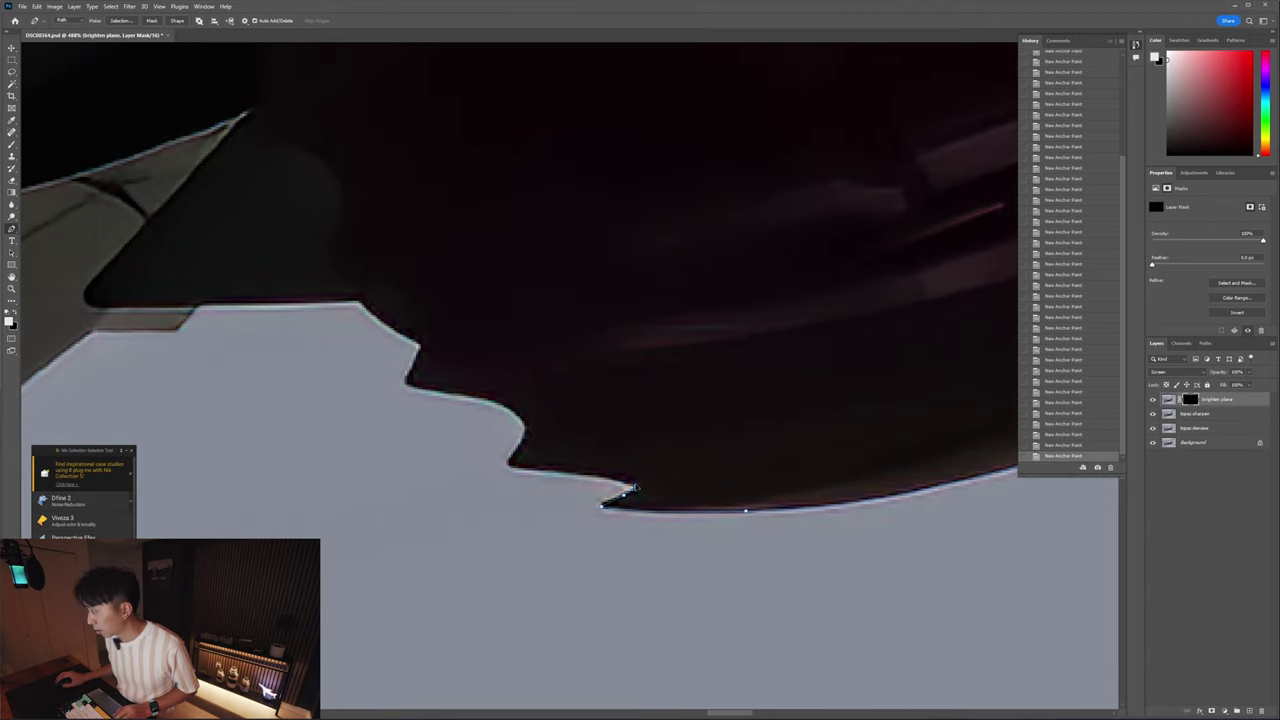
left_click(598, 477)
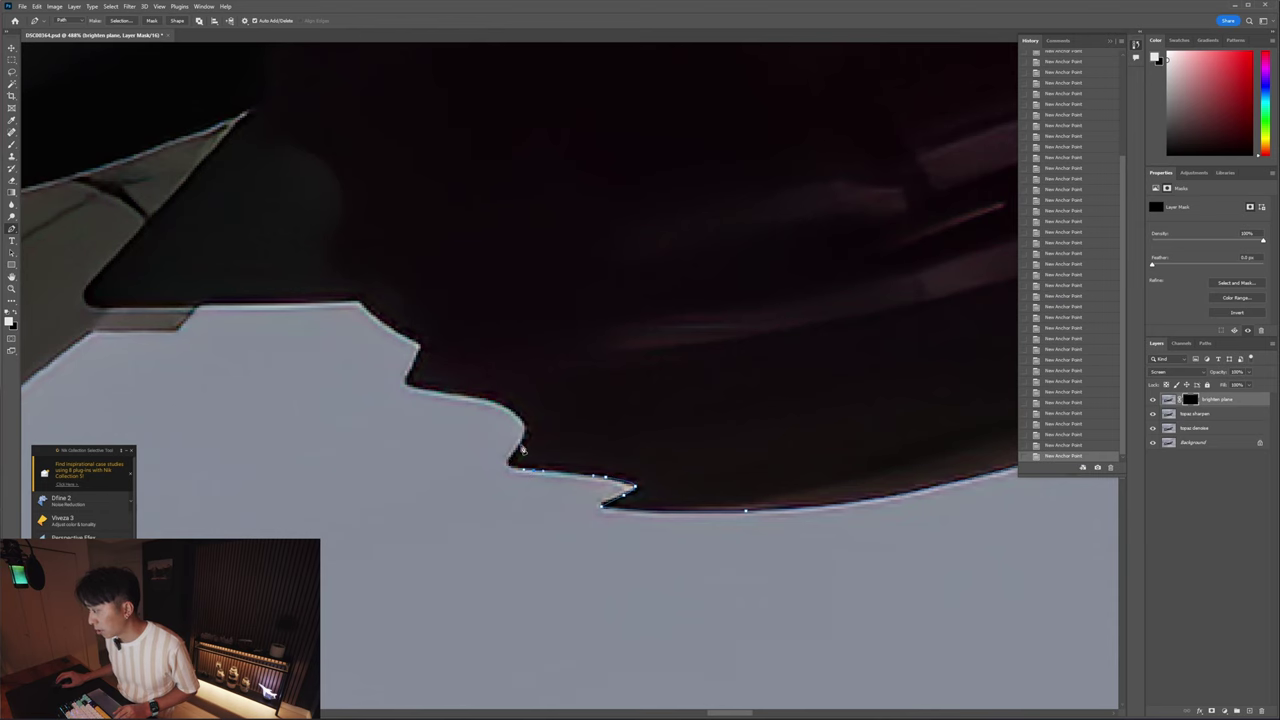
scroll(519, 461, "up", 2)
scroll(516, 474, "down", 2)
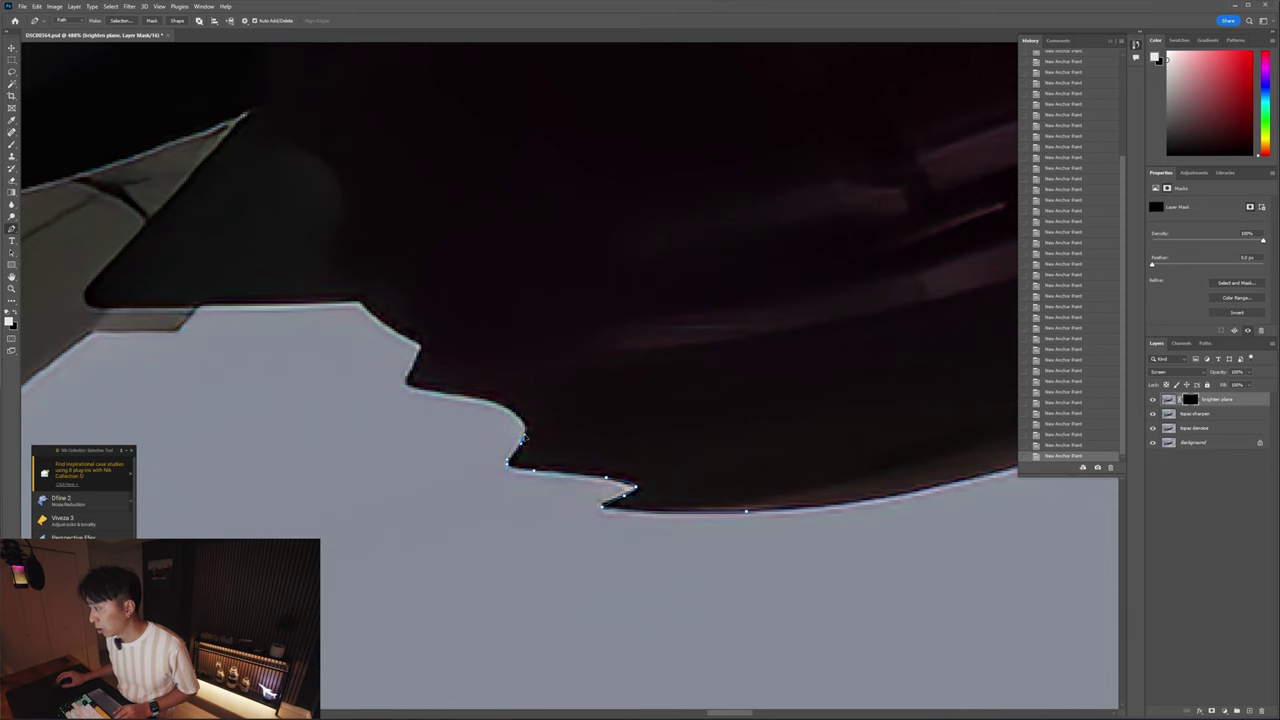
- Trace the remaining notches of the nacelle's rear edge and the flat edge up to the small tab beside the fairing
left_click_drag(500, 405, 468, 402)
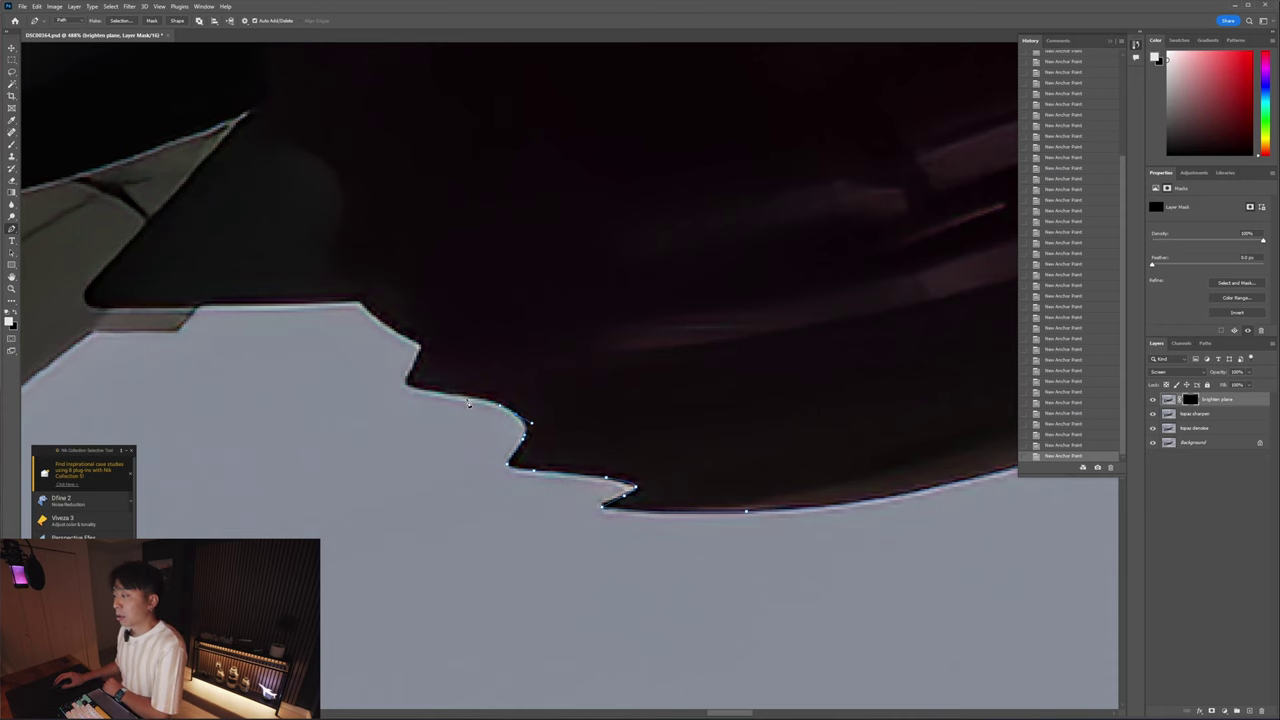
scroll(468, 402, "down", 1)
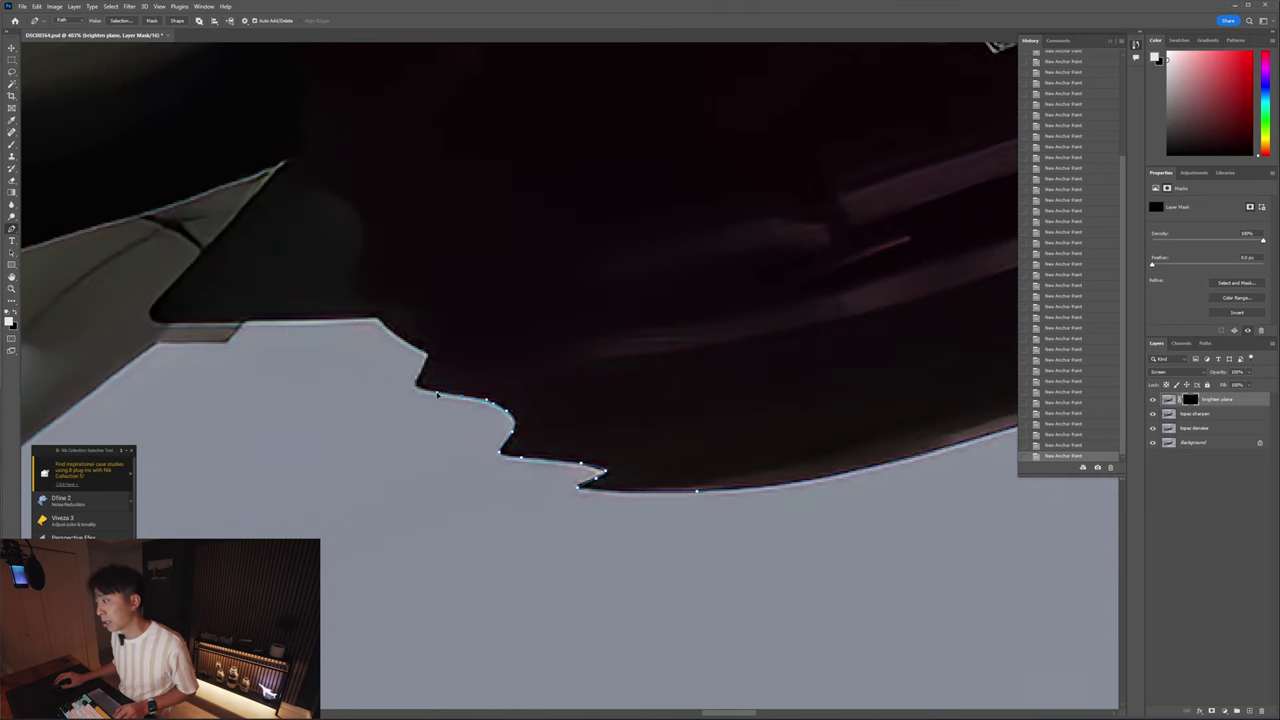
left_click(419, 391)
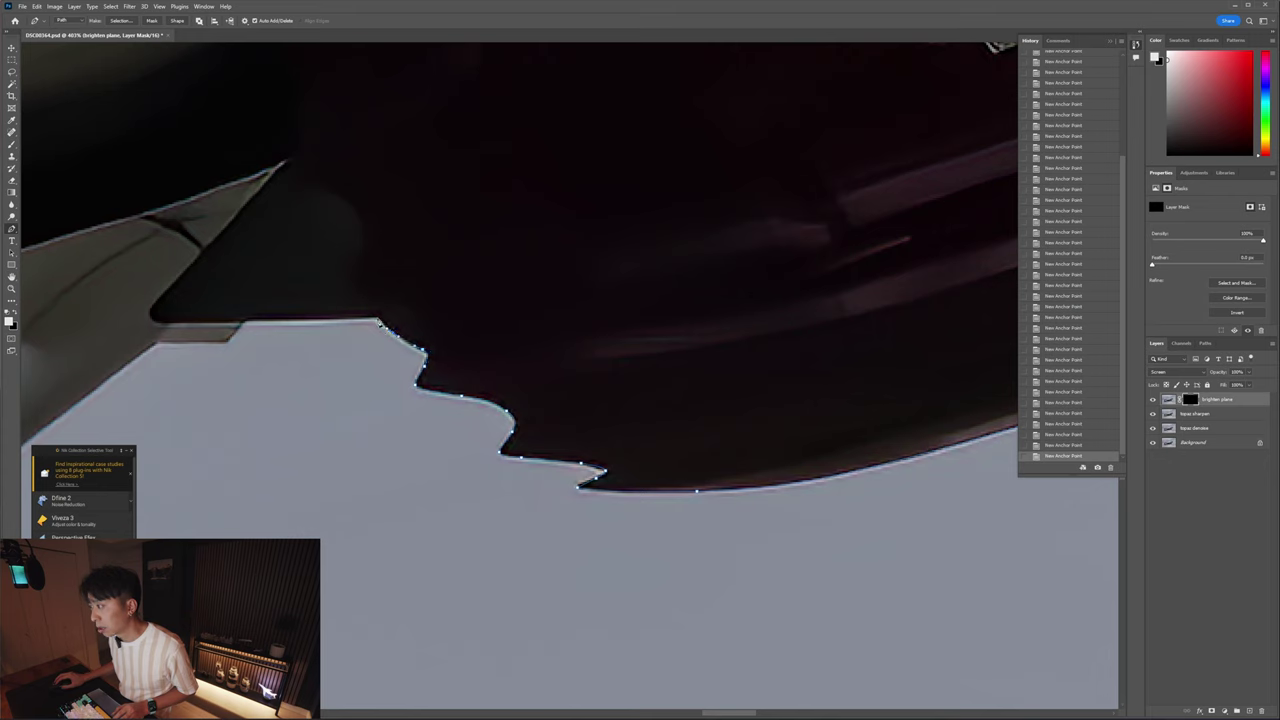
left_click(244, 321)
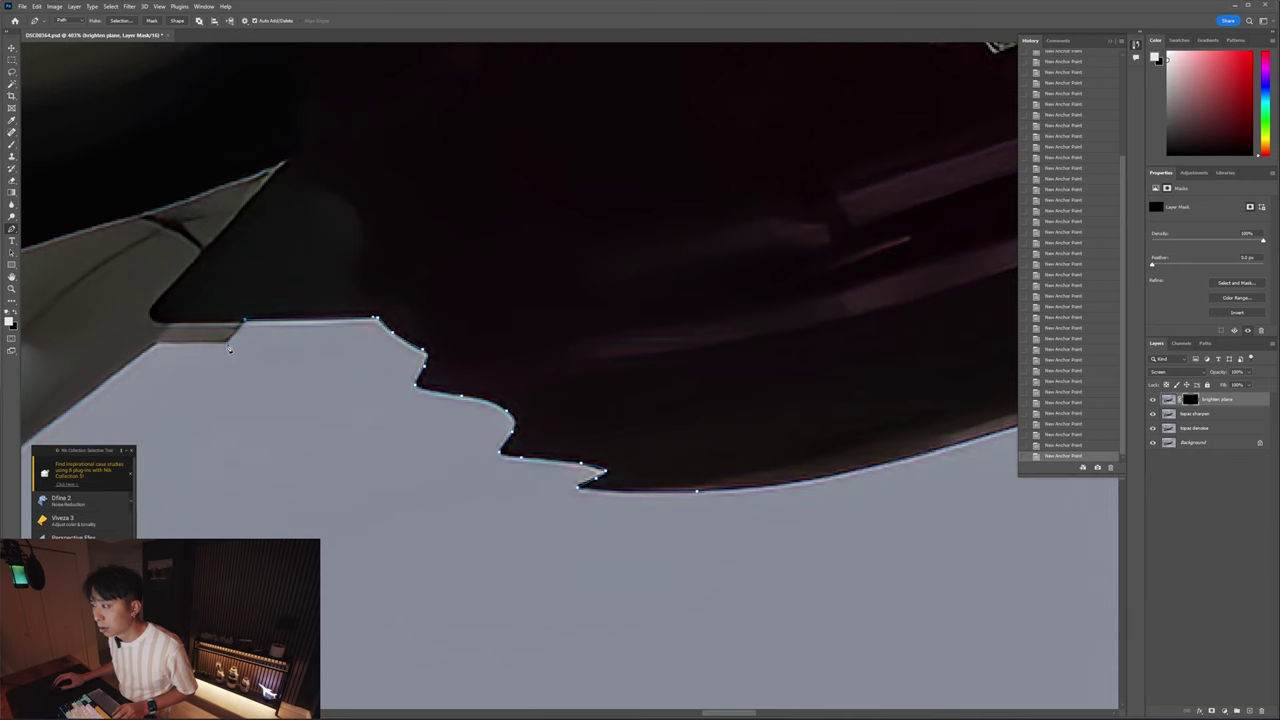
scroll(229, 348, "left", 5)
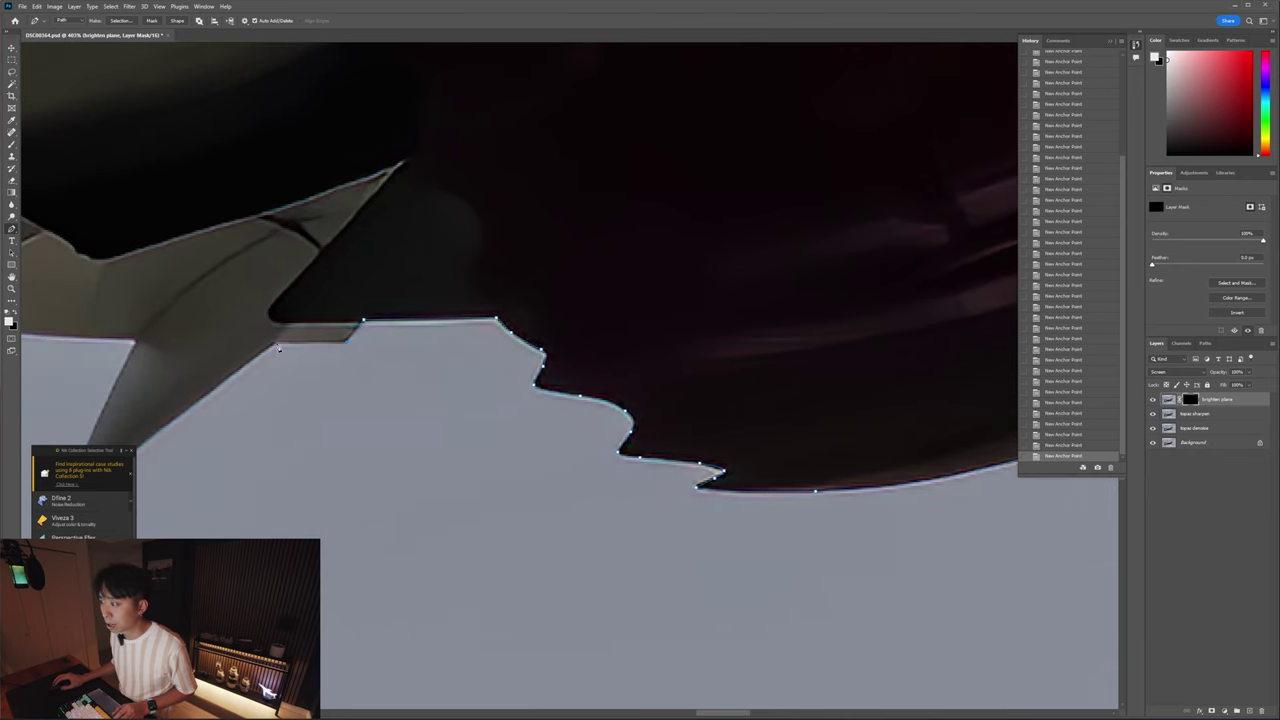
- Trace around the first pointed flap fairing behind the engine and along the flap's trailing edge to the next fairing
scroll(279, 347, "left", 8)
scroll(321, 443, "down", 3)
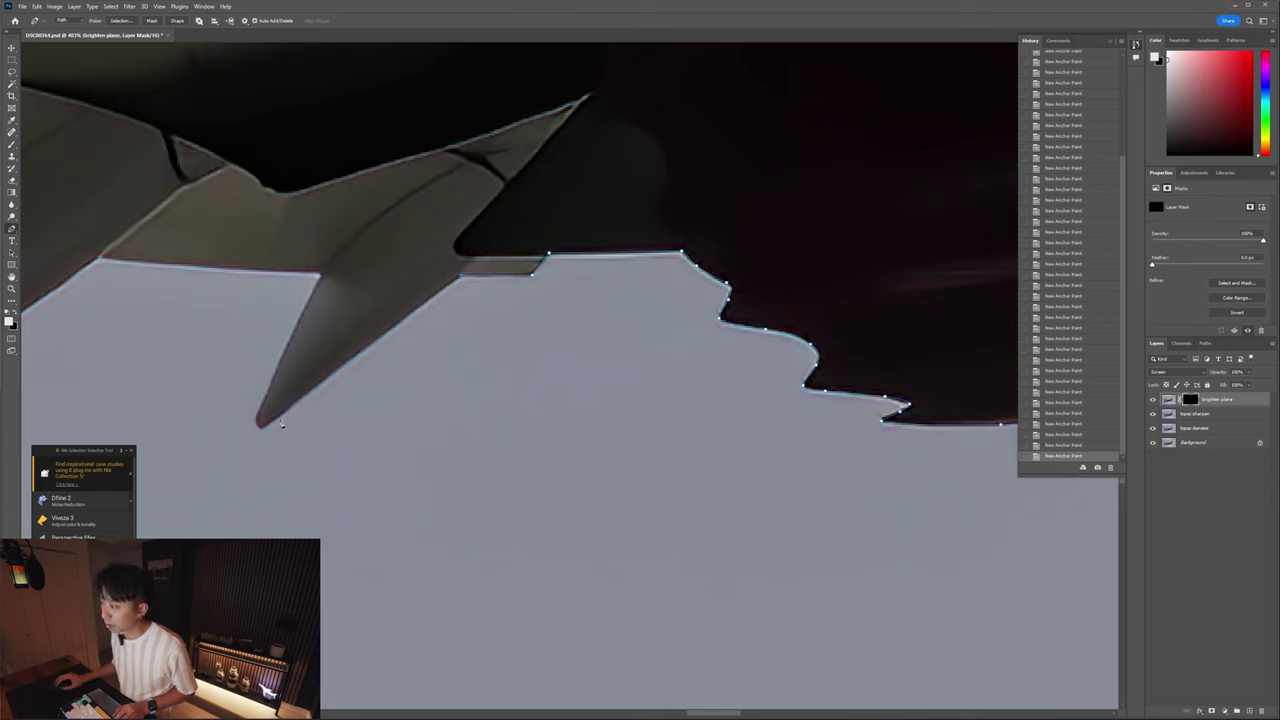
left_click_drag(256, 415, 262, 403)
left_click_drag(292, 334, 297, 322)
left_click(321, 276)
left_click(314, 271)
left_click_drag(188, 265, 163, 264)
left_click(98, 258)
- Trace around the second pointed flap fairing, down its front edge and back up its rear edge
left_click_drag(182, 345, 576, 349)
left_click_drag(386, 348, 349, 371)
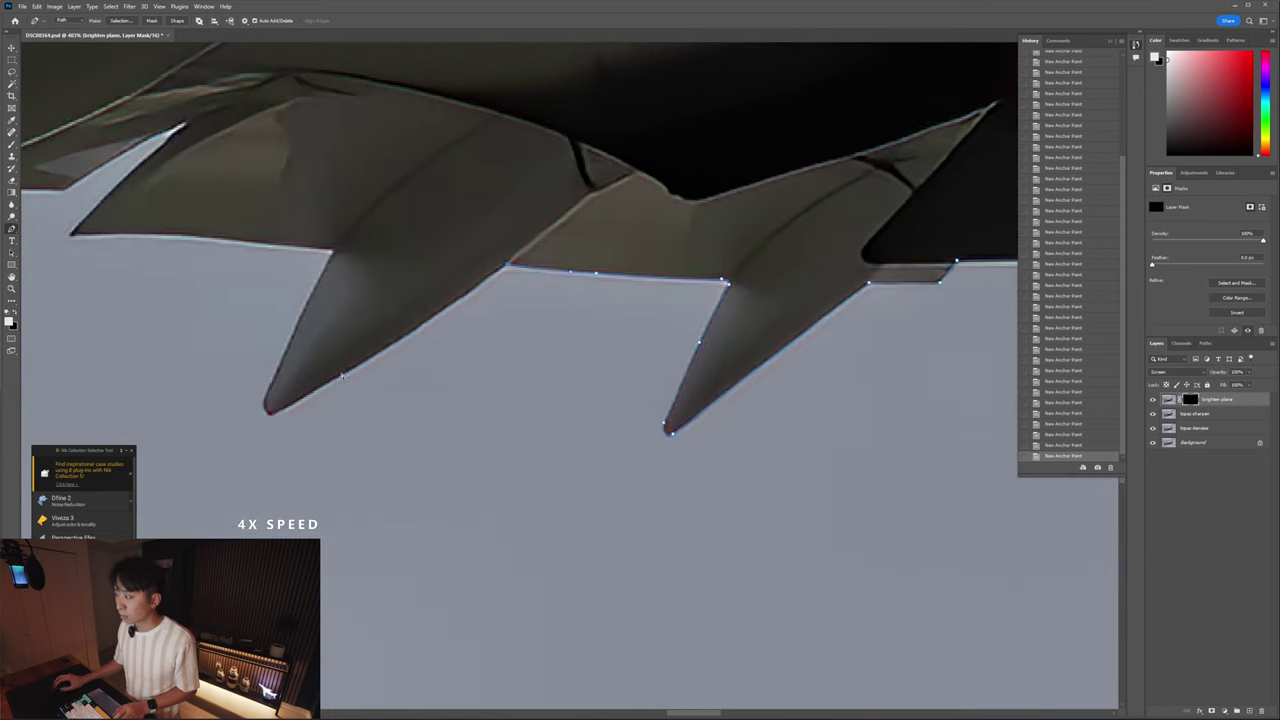
left_click(297, 323)
left_click(305, 305)
left_click(320, 280)
left_click(331, 257)
- Continue the path along the flap's trailing edge behind the second fairing to the flap's pointed corner
left_click(258, 241)
left_click(240, 239)
left_click(188, 233)
left_click(165, 232)
key("ctrl+z")
left_click(159, 234)
left_click(71, 235)
- Trace into and out of the narrow gap beside the flap corner and along the stepped trailing edge
left_click_drag(71, 235, 320, 361)
scroll(320, 361, "up", 2)
left_click(381, 297)
left_click(457, 230)
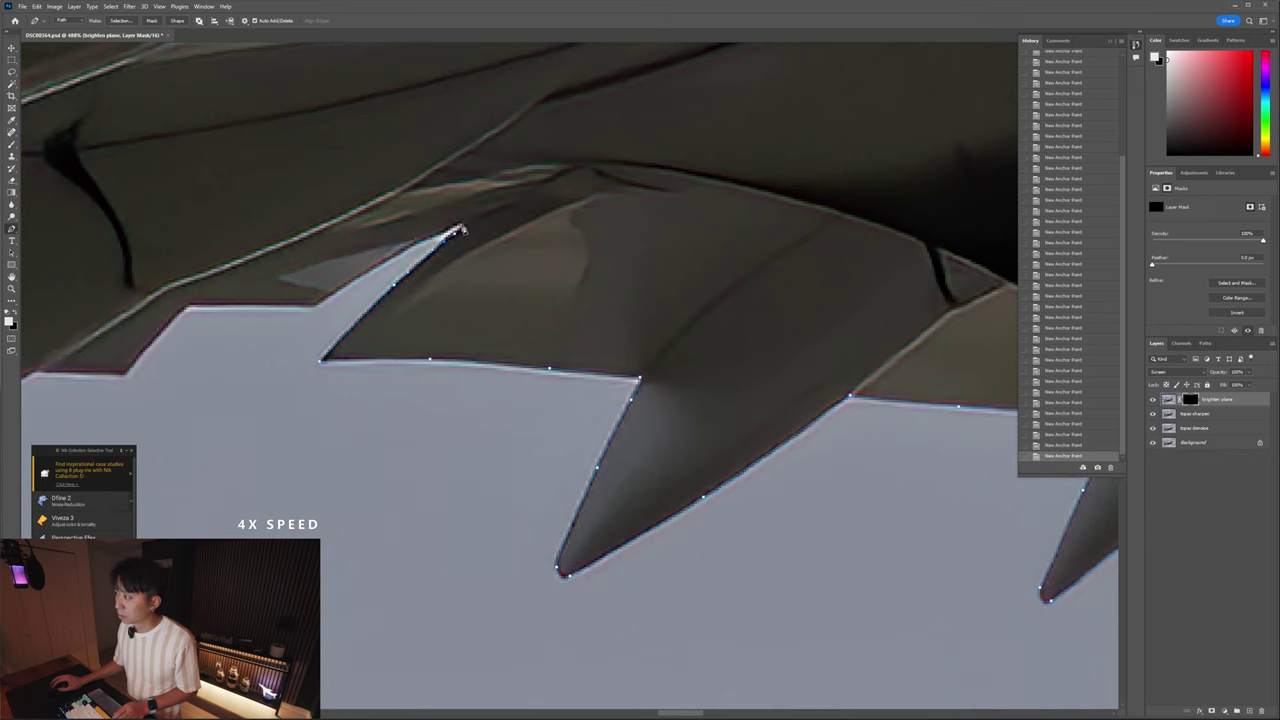
left_click(317, 304)
left_click(188, 307)
left_click(126, 374)
left_click(34, 374)
left_click_drag(34, 374, 145, 374)
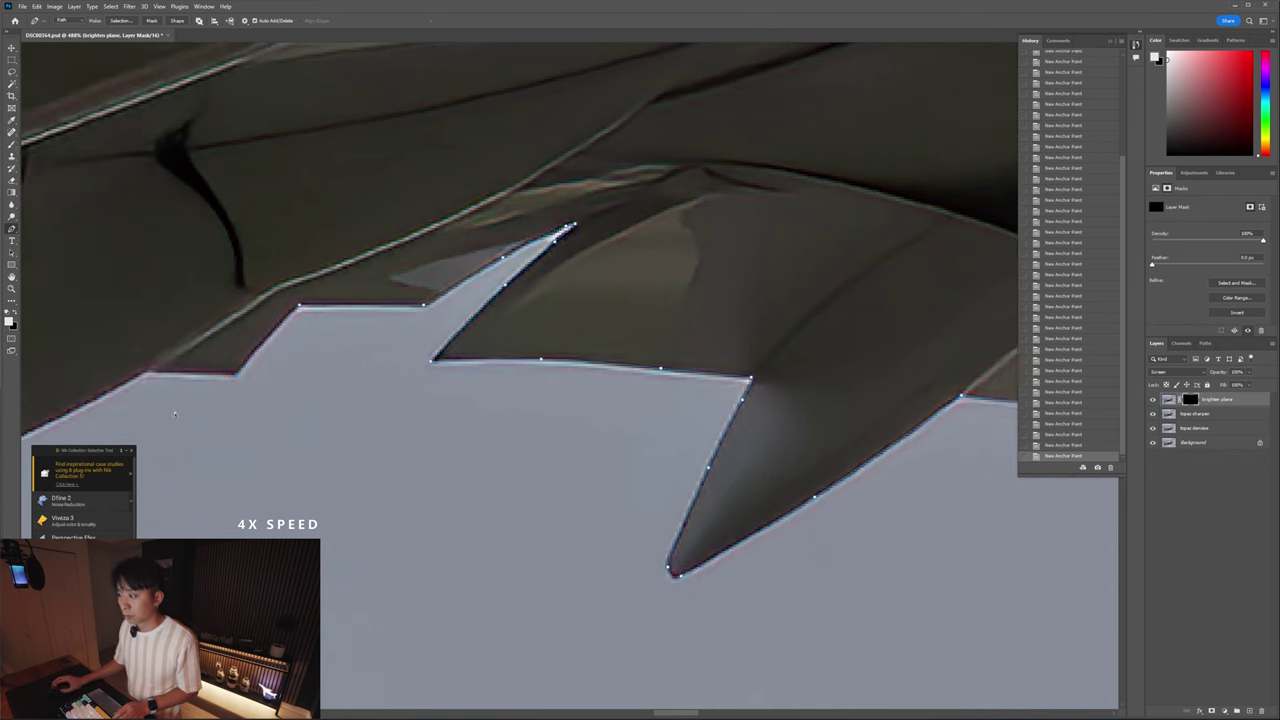
- Trace around the small pointed fairing nearest the landing gear with curved anchor points
scroll(314, 426, "down", 3)
left_click_drag(140, 450, 500, 458)
scroll(500, 458, "up", 2)
scroll(500, 458, "up", 2)
left_click_drag(629, 406, 574, 430)
left_click(519, 450)
left_click(516, 431)
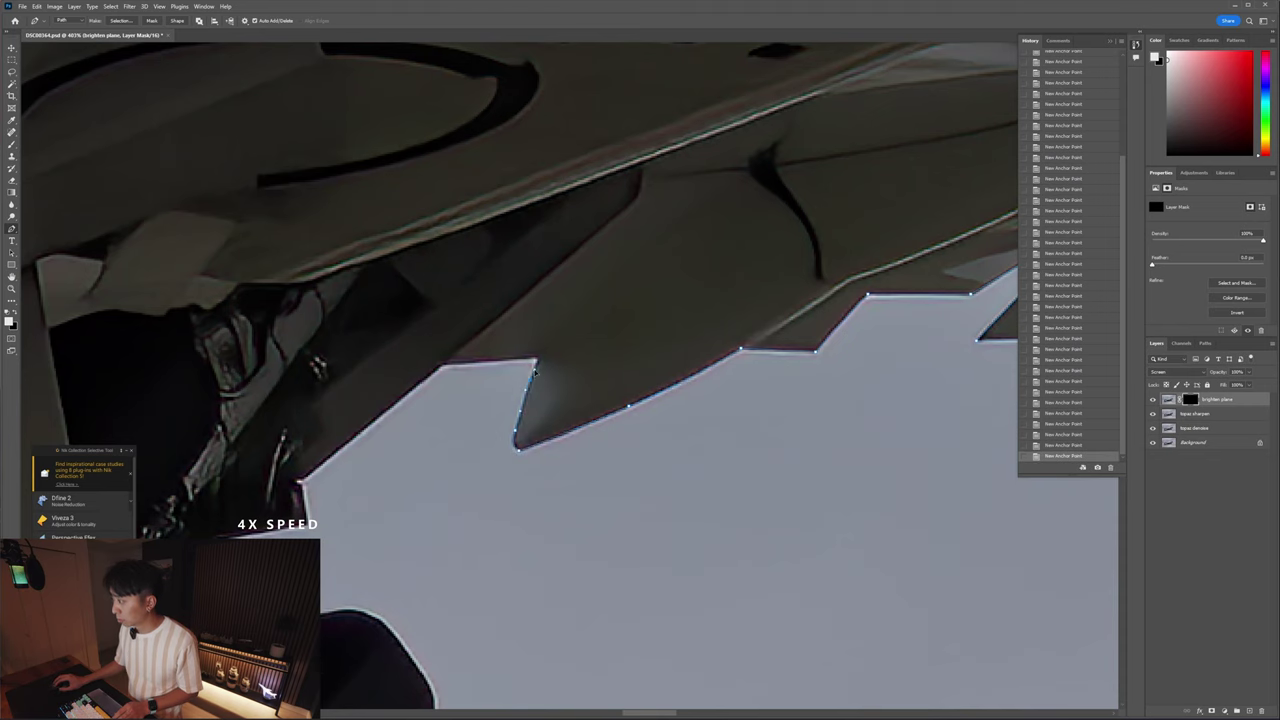
- Trace the slanted edge and corner of the panel down to the main landing gear strut
scroll(306, 500, "down", 2)
left_click(307, 463)
scroll(187, 490, "down", 2)
scroll(466, 446, "down", 2)
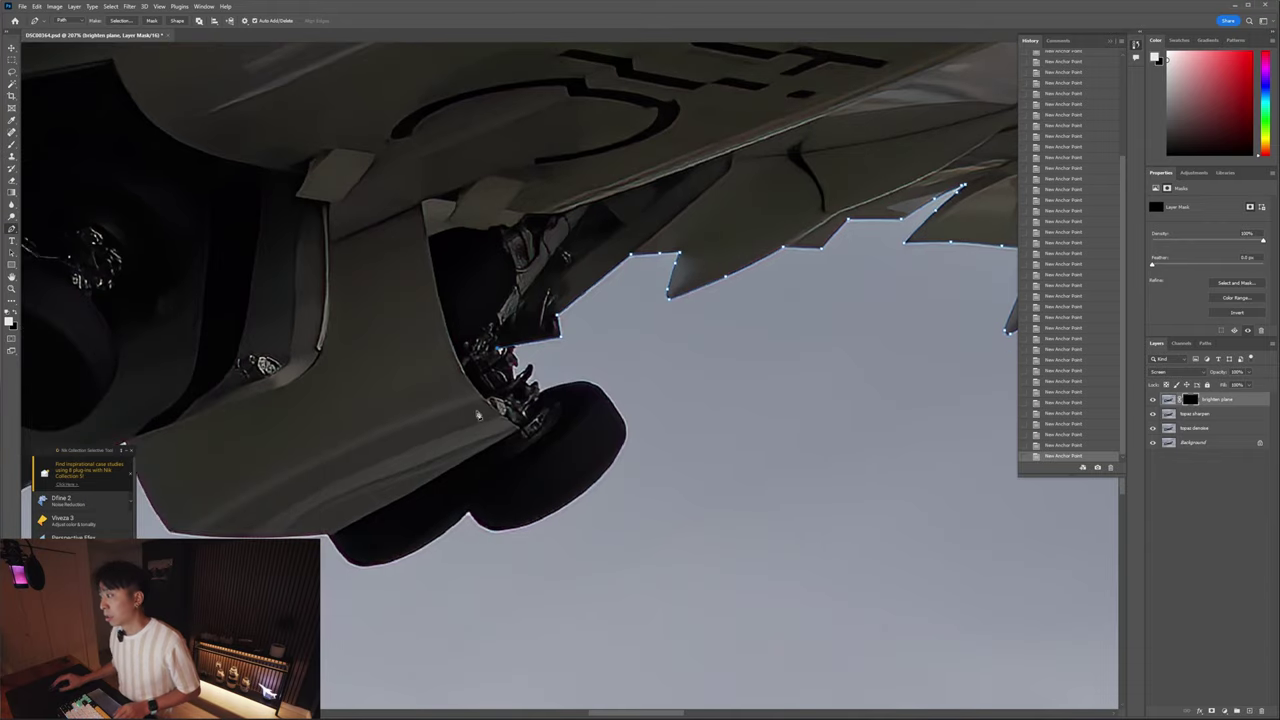
scroll(500, 377, "up", 1)
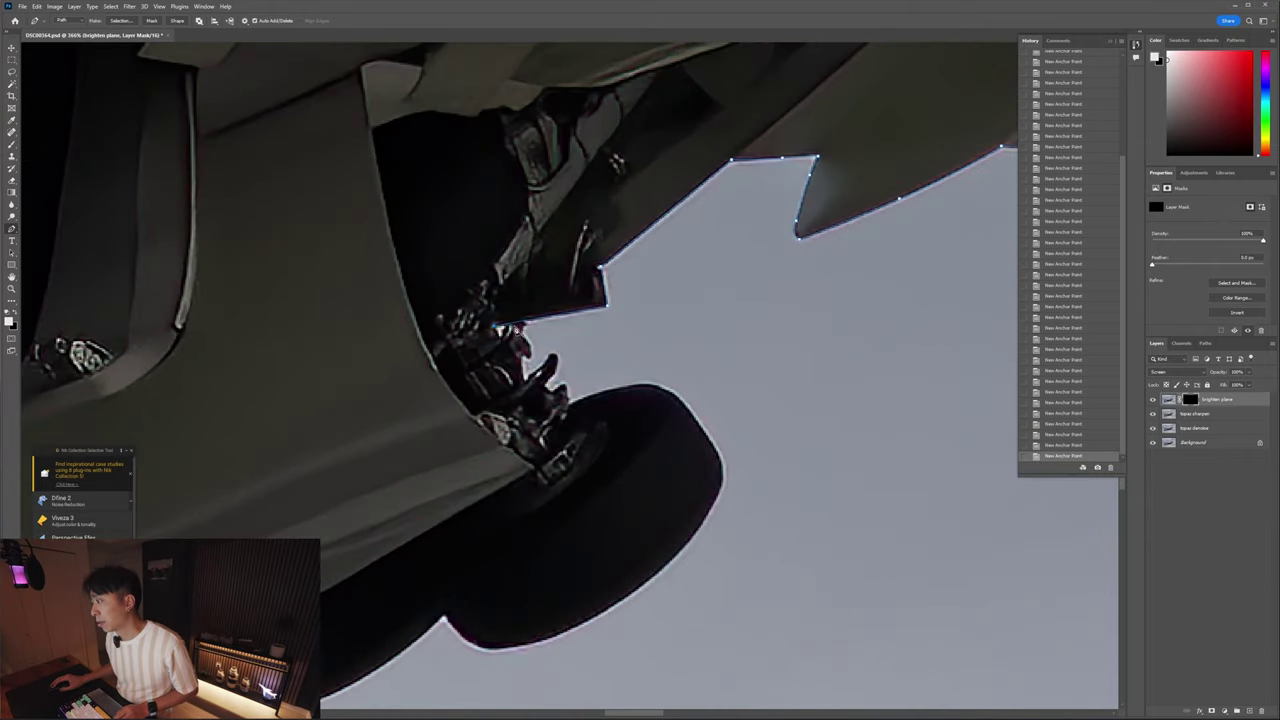
scroll(544, 356, "down", 1)
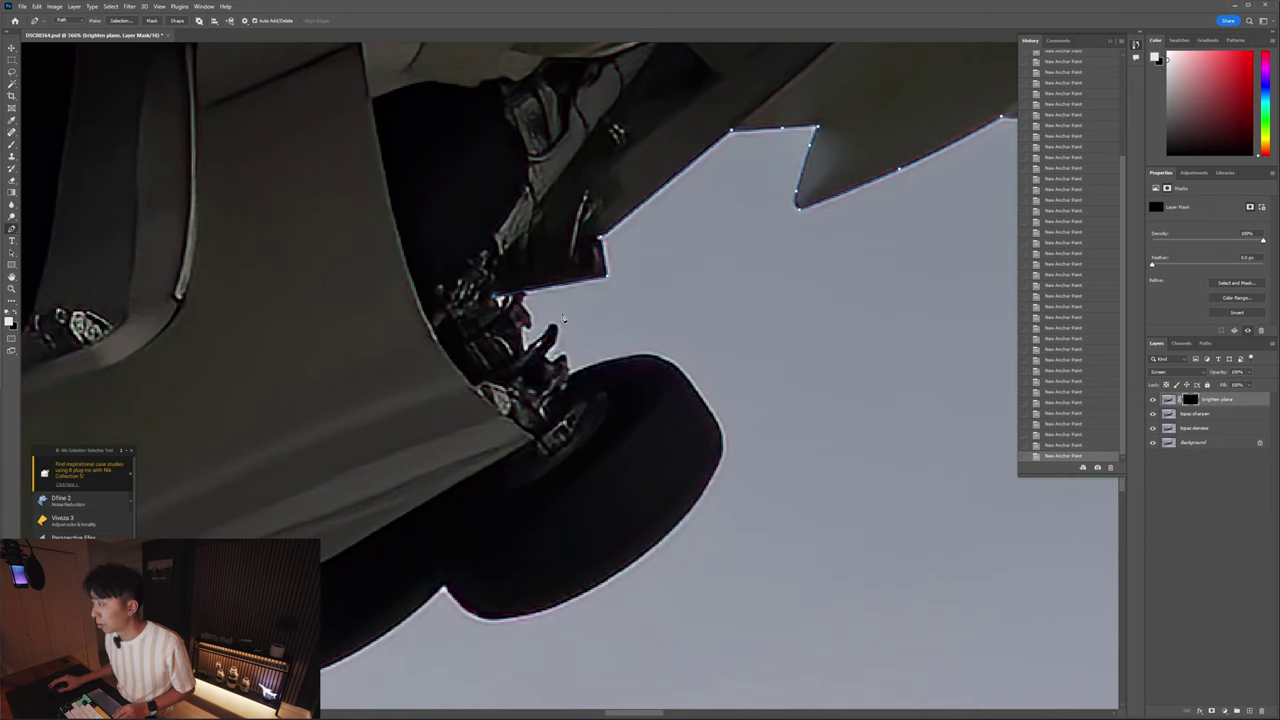
- Run the path across the landing gear strut and along the gear door's edge, leaving the adjoining wheels outside
scroll(552, 362, "left", 3)
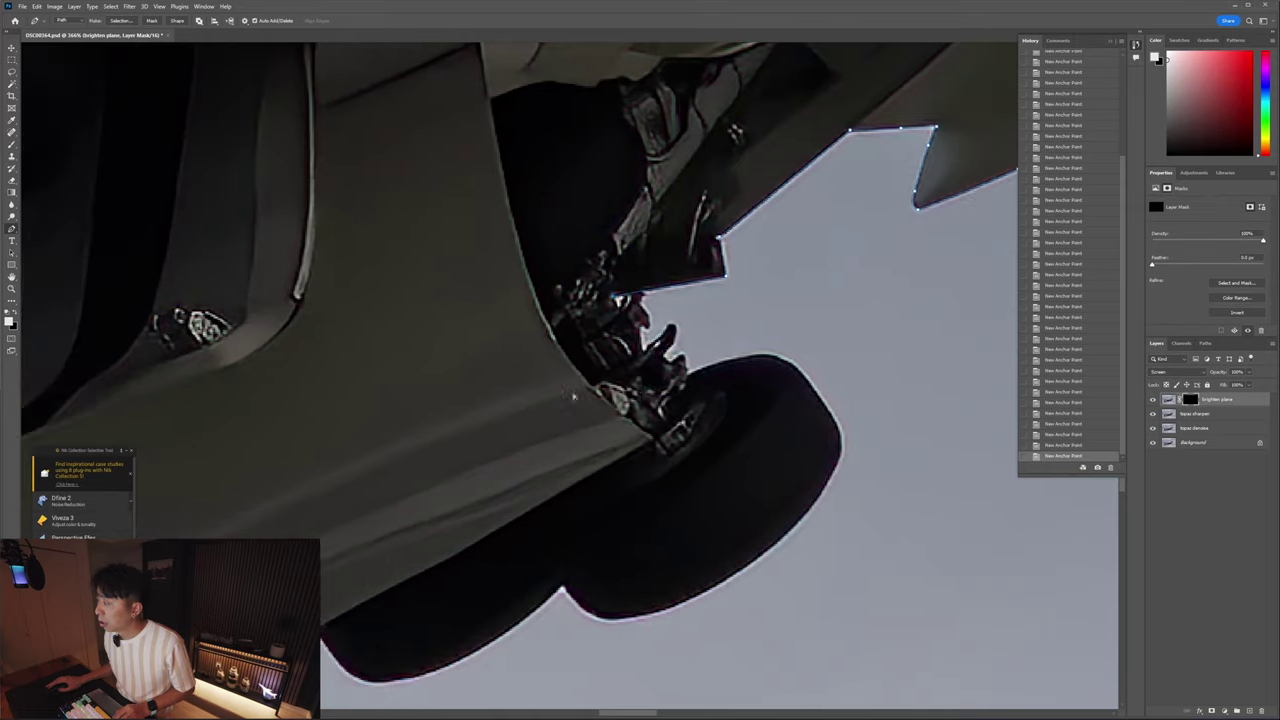
scroll(612, 312, "down", 1)
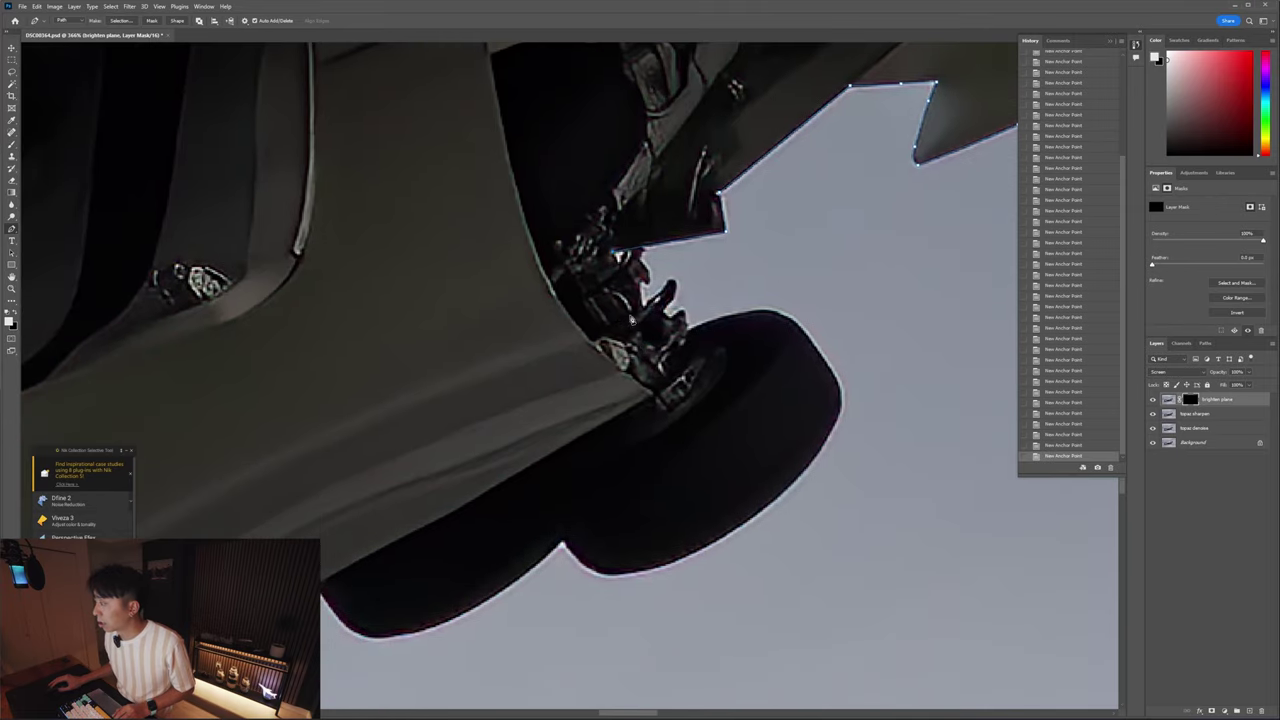
left_click(651, 400)
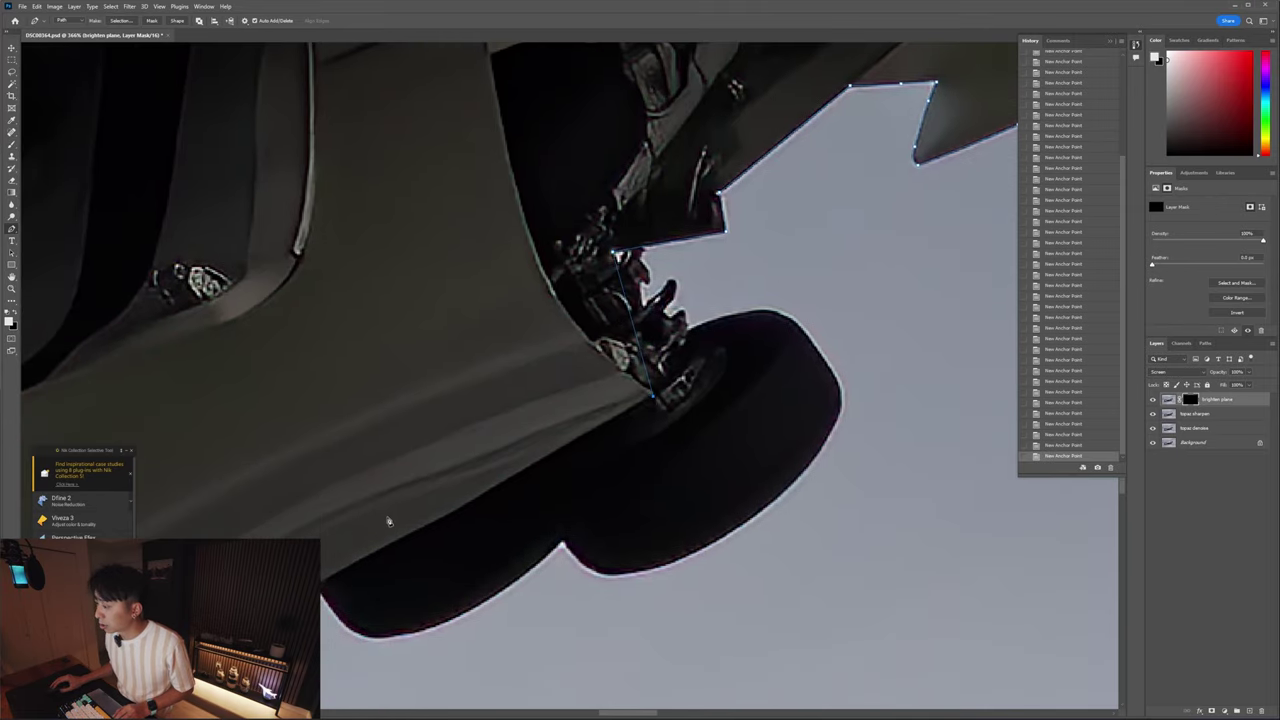
left_click(321, 590)
- Trace the bottom edge of the large gear door and up its rear edge to the adjoining panel
scroll(381, 566, "left", 4)
scroll(500, 486, "down", 3)
scroll(495, 470, "up", 2)
left_click_drag(384, 472, 350, 470)
left_click_drag(242, 467, 200, 464)
left_click(180, 456)
left_click_drag(124, 368, 103, 318)
left_click(86, 267)
- Trace the lower edge of the dark panel behind the gear door down to its pointed tip
scroll(137, 332, "up", 1)
scroll(137, 332, "left", 4)
left_click(259, 329)
left_click_drag(175, 374, 155, 383)
left_click(119, 404)
scroll(206, 369, "left", 3)
- Trace up the dark panel's rear edge and along the small panel beside it to the next wheel
left_click_drag(250, 403, 256, 384)
scroll(272, 366, "up", 1)
left_click_drag(288, 318, 294, 291)
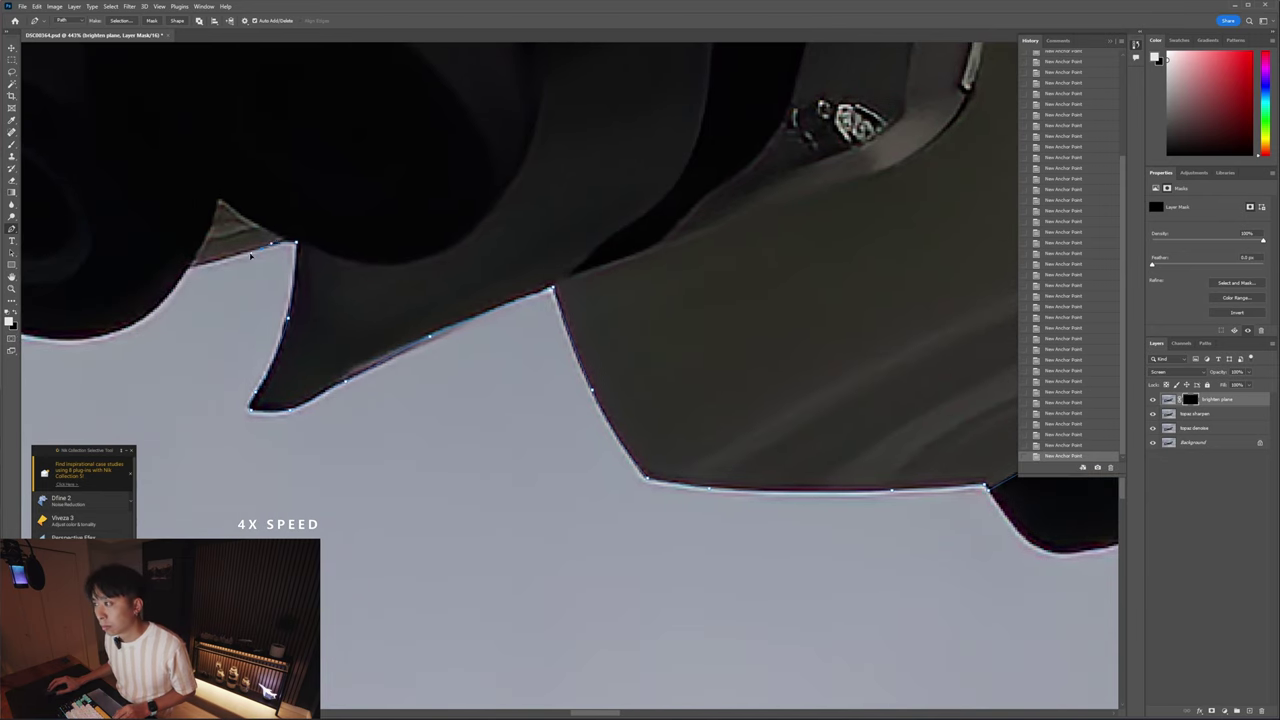
key("ctrl+z")
left_click(265, 246)
left_click(188, 267)
- Trace around the rounded bottom of the wheel next to the small panel with curved anchor points
scroll(188, 267, "left", 3)
left_click_drag(300, 333, 241, 344)
key("ctrl+z")
left_click(205, 336)
key("ctrl+z")
left_click(201, 330)
left_click(170, 320)
- Trace the first stretch of the fuselage belly behind the landing gear
left_click_drag(170, 320, 578, 328)
left_click(385, 367)
key("ctrl+z")
left_click_drag(385, 367, 301, 383)
left_click_drag(225, 398, 844, 251)
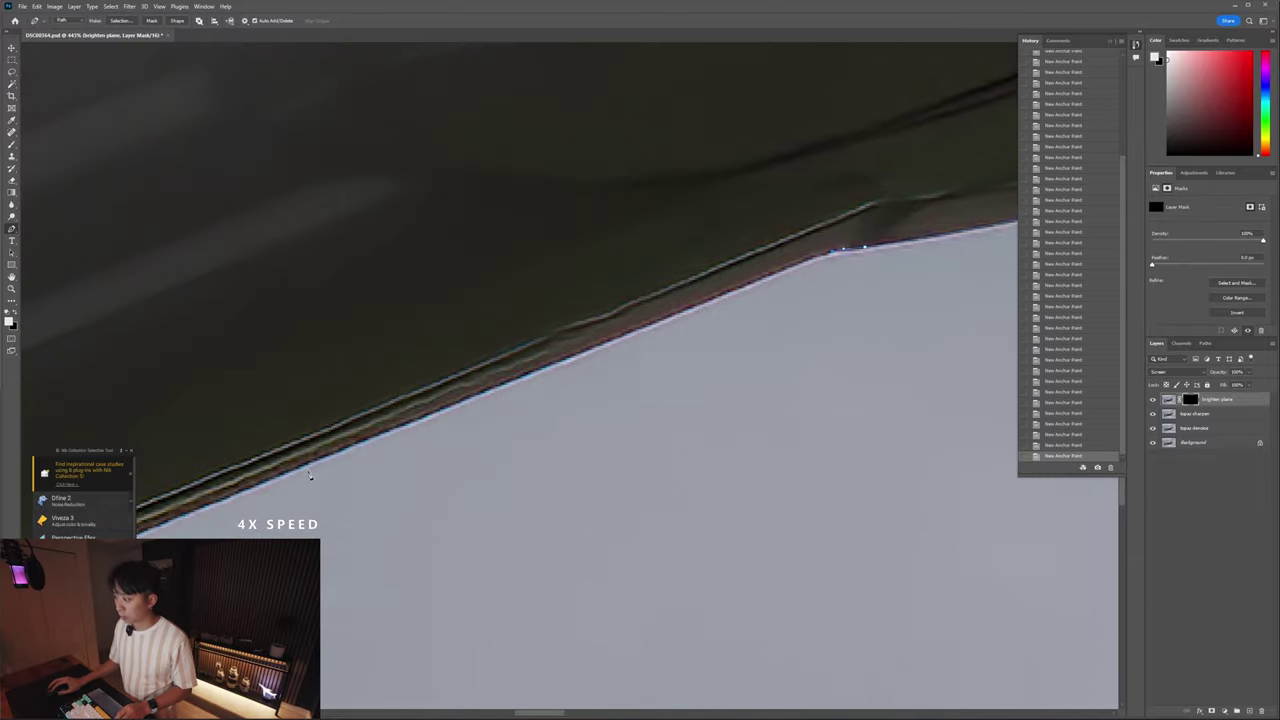
- Follow the fuselage belly rearward beneath the registration letters with widely spaced anchor points
scroll(343, 488, "down", 6)
scroll(343, 488, "up", 3)
left_click_drag(286, 520, 474, 514)
left_click_drag(310, 583, 411, 456)
scroll(411, 456, "up", 2)
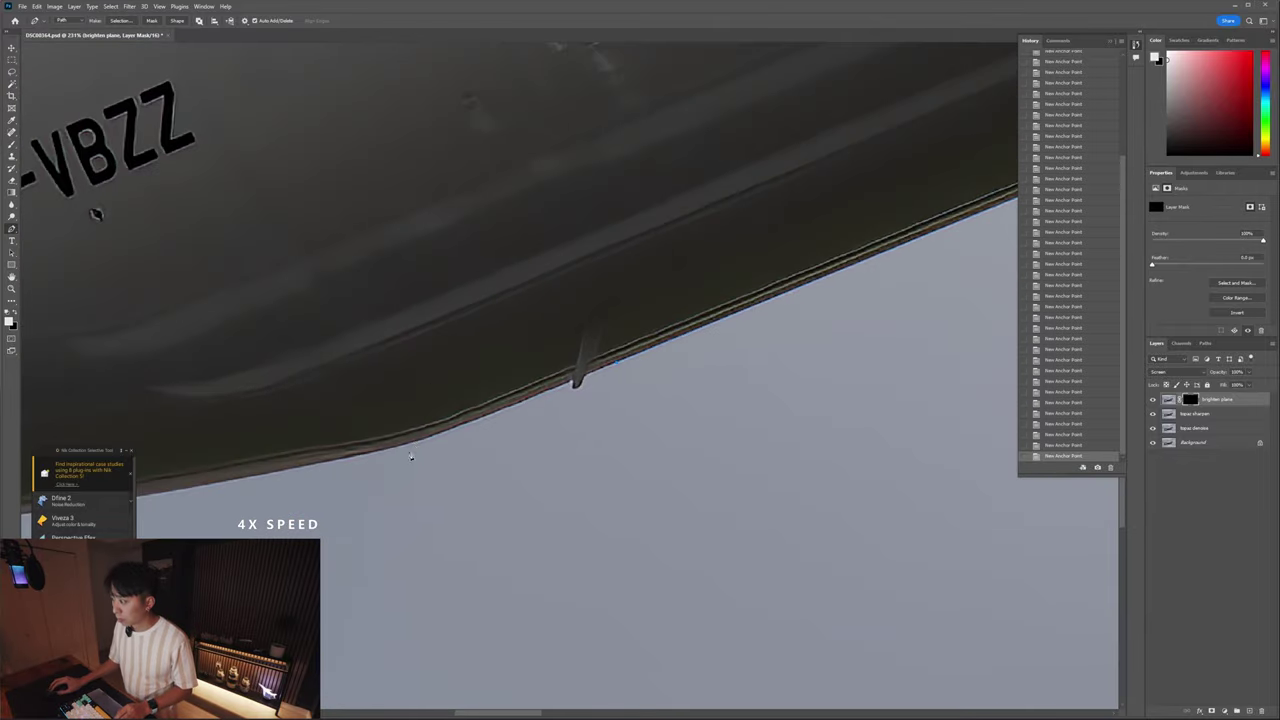
left_click(252, 478)
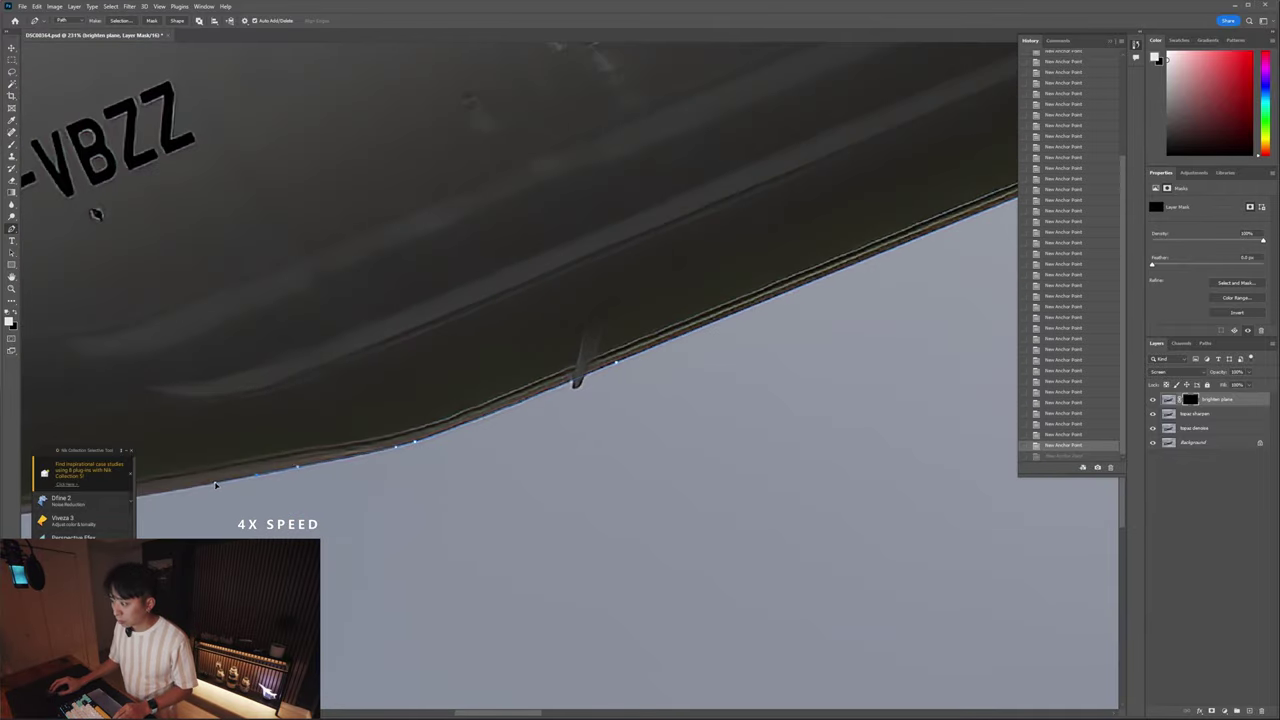
scroll(230, 485, "left", 6)
left_click(552, 483)
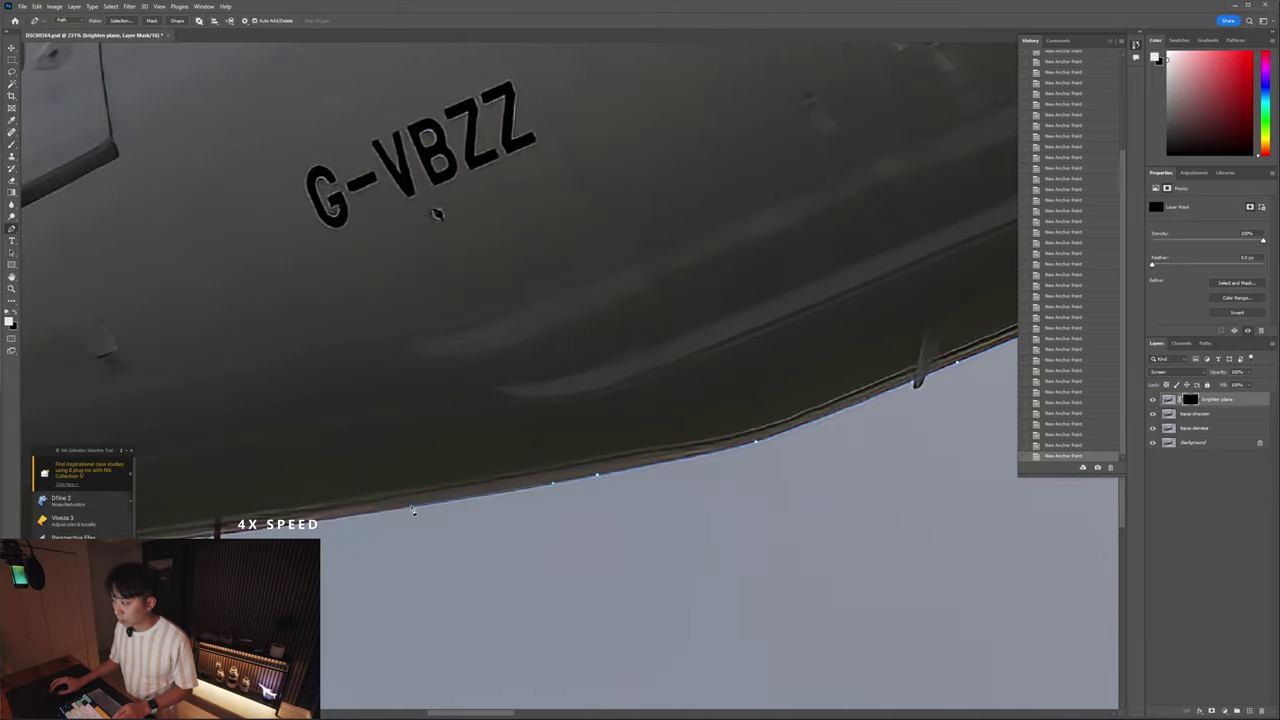
- Carry the path past the small drain mast and around the triangular fin under the rear fuselage
scroll(436, 250, "up", 1)
scroll(430, 520, "up", 3)
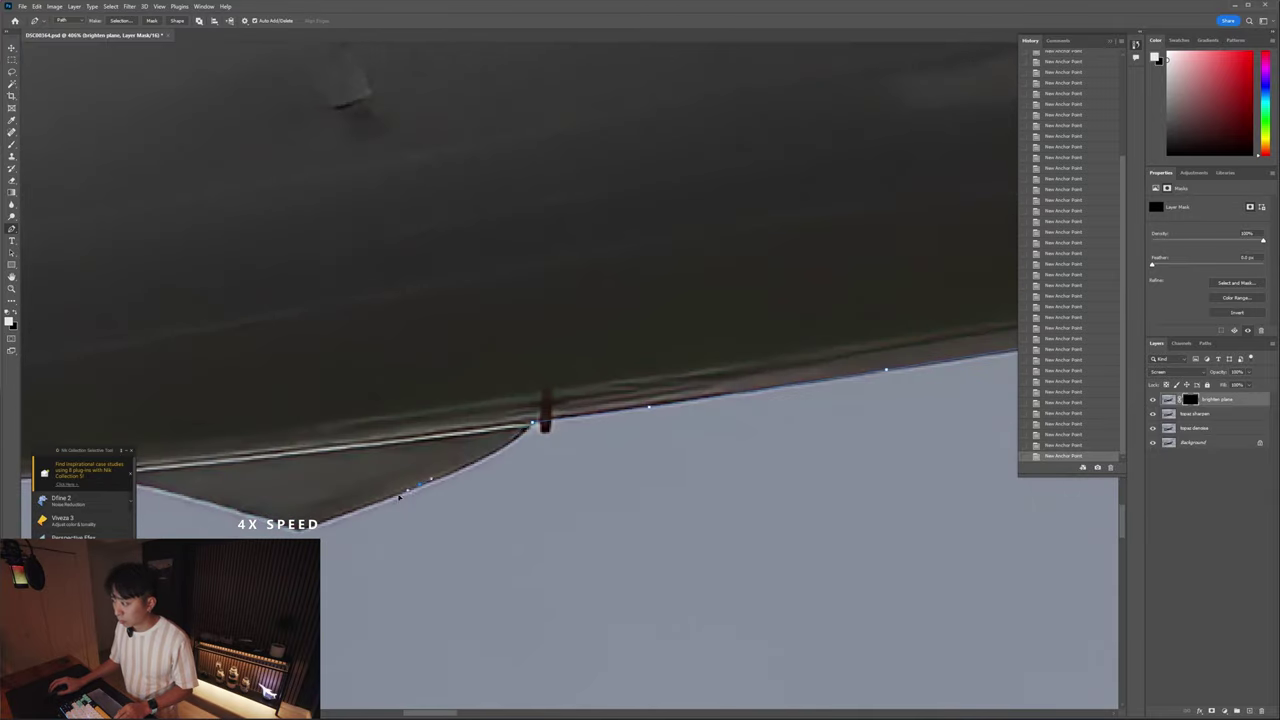
scroll(323, 512, "left", 2)
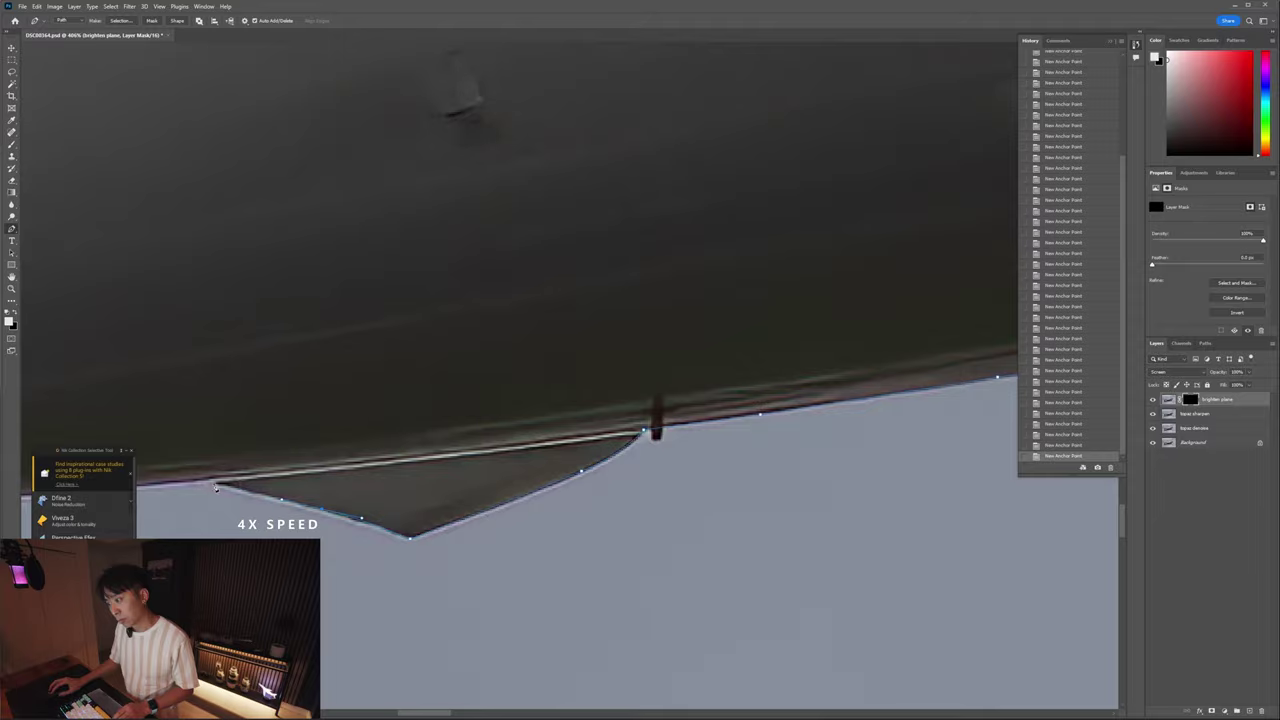
left_click(215, 487)
- Follow the underside of the rear fuselage from the triangular fin to the tail cone
scroll(215, 487, "left", 5)
left_click_drag(368, 509, 301, 512)
scroll(400, 515, "down", 3)
scroll(450, 522, "up", 1)
scroll(450, 522, "left", 3)
left_click_drag(440, 515, 357, 509)
scroll(389, 520, "up", 3)
scroll(404, 516, "left", 2)
scroll(404, 516, "down", 1)
scroll(404, 516, "left", 4)
scroll(440, 505, "left", 4)
scroll(440, 505, "up", 4)
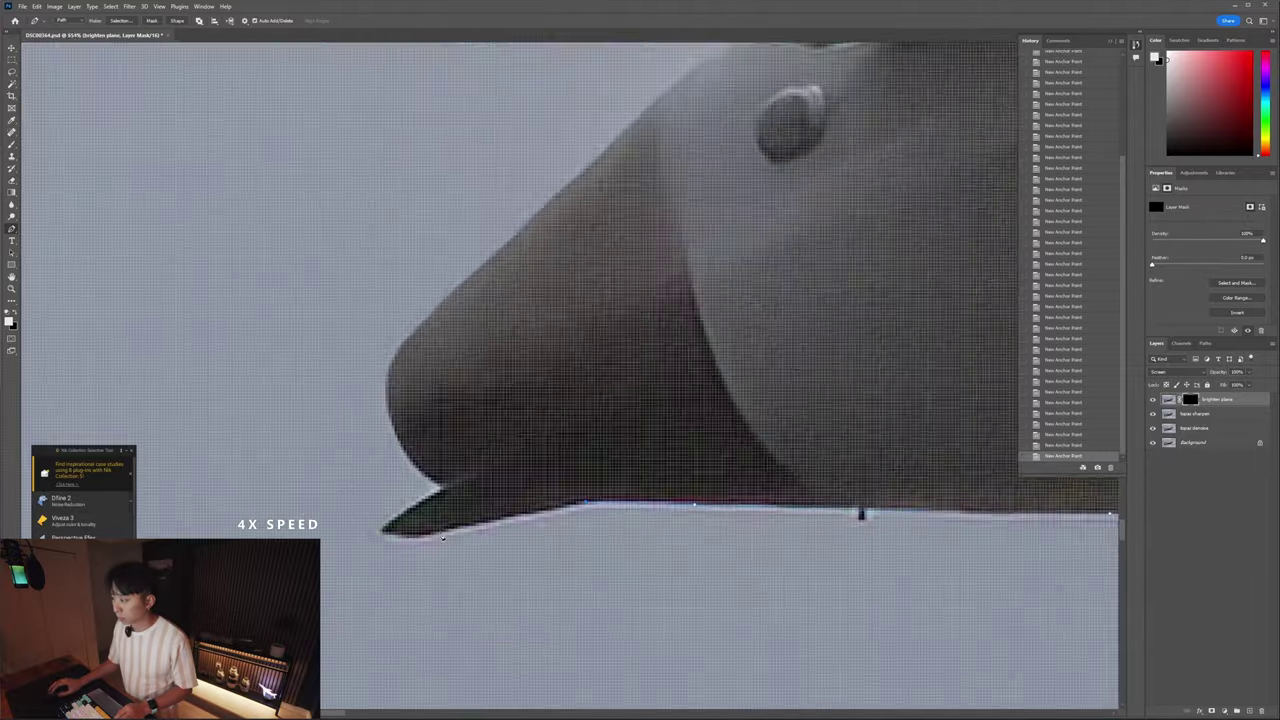
- Trace around the small pointed lip beneath the tail cone
scroll(440, 530, "down", 3)
left_click(433, 535)
scroll(399, 532, "up", 1)
left_click(399, 533)
left_click(426, 512)
key("ctrl+z")
left_click(446, 500)
- Trace around the rounded end of the tail cone and along its sloping upper edge to the horizontal stabilizer
left_click_drag(407, 446, 399, 423)
left_click(417, 388)
left_click(457, 348)
left_click(551, 261)
left_click(614, 203)
left_click(677, 160)
- Carry the path outward along the lower edge of the horizontal stabilizer from the tail cone junction
scroll(677, 164, "up", 3)
left_click(583, 233)
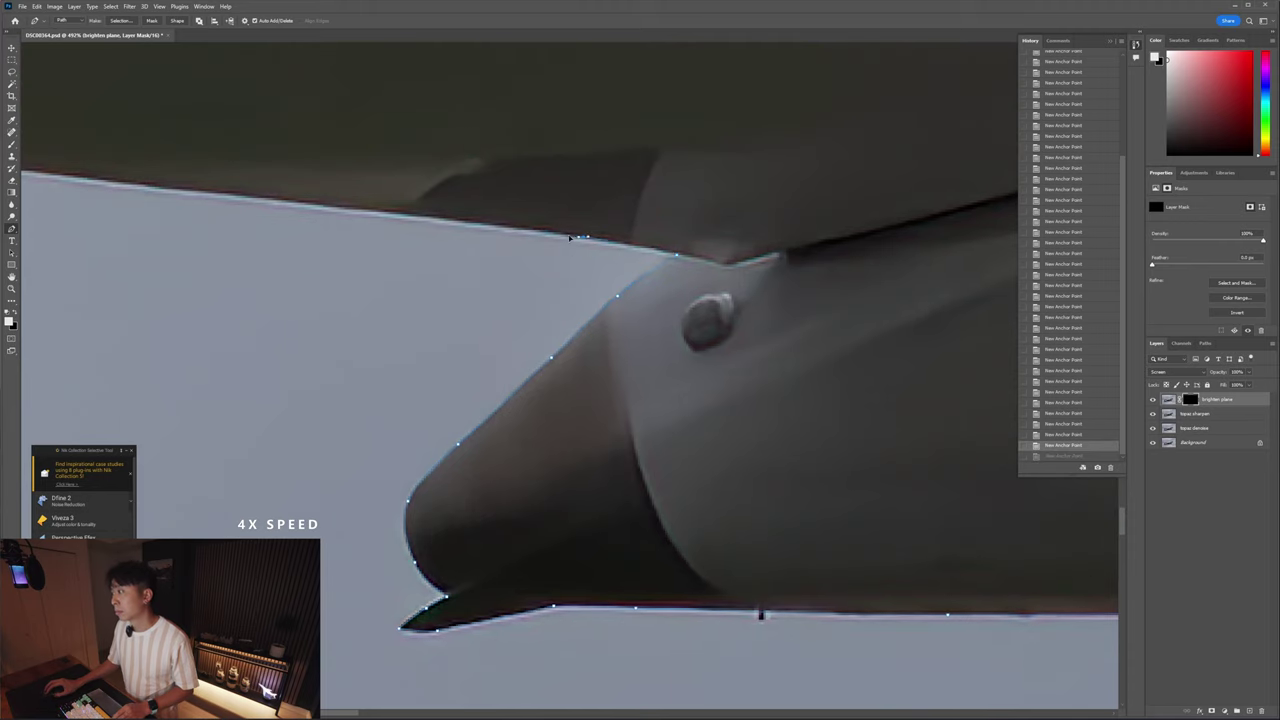
left_click(512, 225)
left_click(240, 197)
scroll(242, 198, "down", 3)
scroll(247, 248, "left", 5)
- Follow the outer part of the stabilizer's lower edge and trace around its tip
scroll(311, 323, "up", 3)
left_click_drag(604, 330, 520, 322)
left_click_drag(211, 285, 461, 301)
left_click_drag(185, 262, 380, 268)
scroll(251, 251, "up", 3)
left_click_drag(269, 255, 183, 229)
left_click(174, 246)
left_click(147, 245)
- Start the path back along the stabilizer's upper edge from the tip, replacing one misplaced anchor point
left_click_drag(305, 186, 357, 170)
left_click(498, 142)
key("ctrl+z")
left_click(499, 141)
left_click(643, 127)
- Continue along the middle of the stabilizer's upper edge with widely spaced anchor points, undoing and replacing a misplaced one
left_click_drag(705, 169, 532, 306)
scroll(655, 183, "down", 5)
scroll(652, 215, "up", 4)
scroll(531, 306, "right", 2)
key("ctrl+z")
left_click(463, 304)
scroll(520, 303, "right", 3)
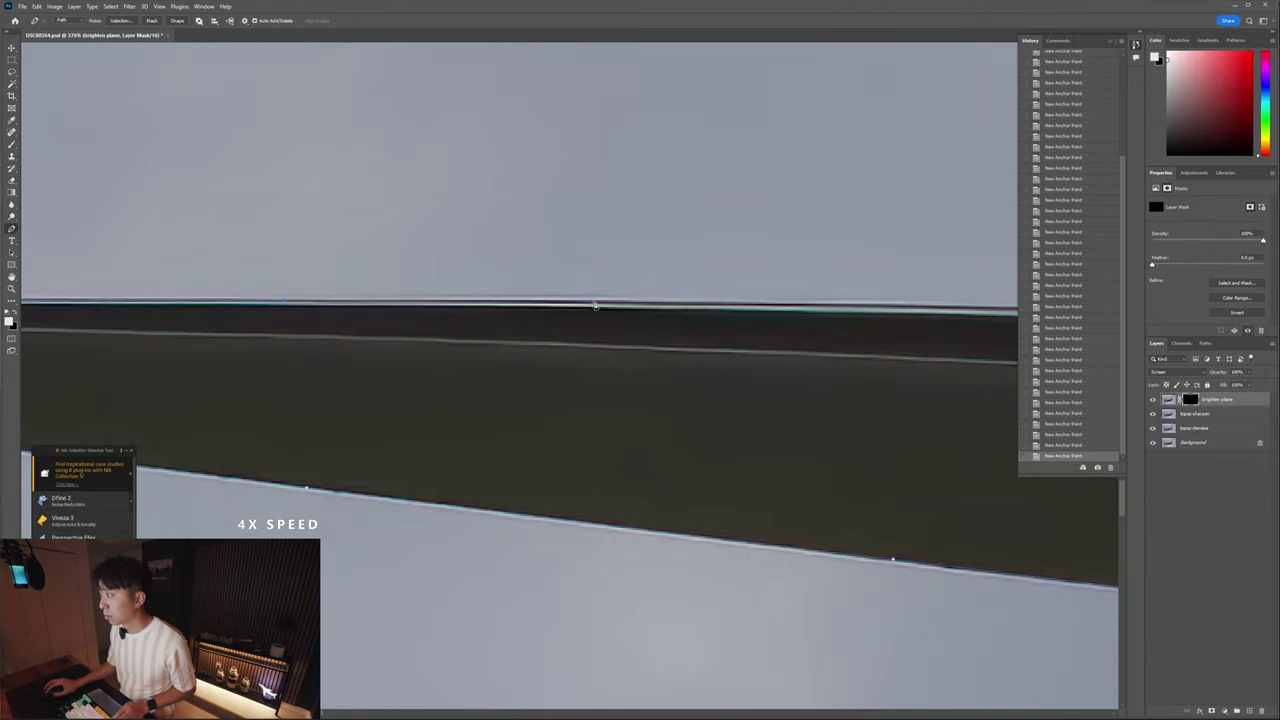
left_click(592, 302)
scroll(640, 303, "right", 4)
left_click(627, 305)
left_click(730, 307)
- Extend the path along the inboard part of the stabilizer's upper edge to the base of the tail fin
scroll(729, 308, "right", 6)
scroll(681, 300, "down", 4)
scroll(681, 346, "right", 3)
left_click_drag(671, 309, 772, 314)
left_click(884, 315)
scroll(910, 304, "up", 5)
left_click(852, 334)
left_click(865, 322)
scroll(880, 314, "right", 5)
scroll(594, 302, "down", 4)
- Follow the tail fin's rear edge upward from its base, past the Virgin lettering and the static wicks
scroll(480, 305, "up", 6)
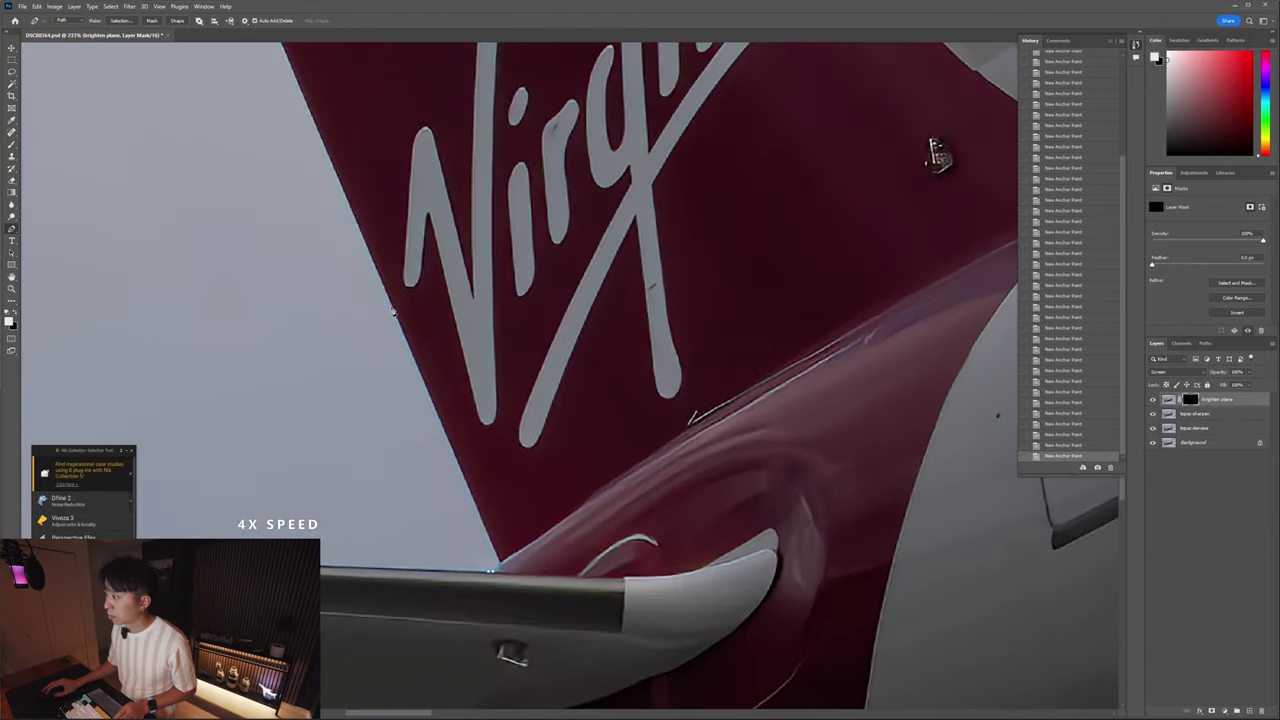
left_click(393, 311)
scroll(393, 311, "up", 7)
left_click(255, 271)
scroll(255, 271, "left", 5)
scroll(255, 271, "up", 7)
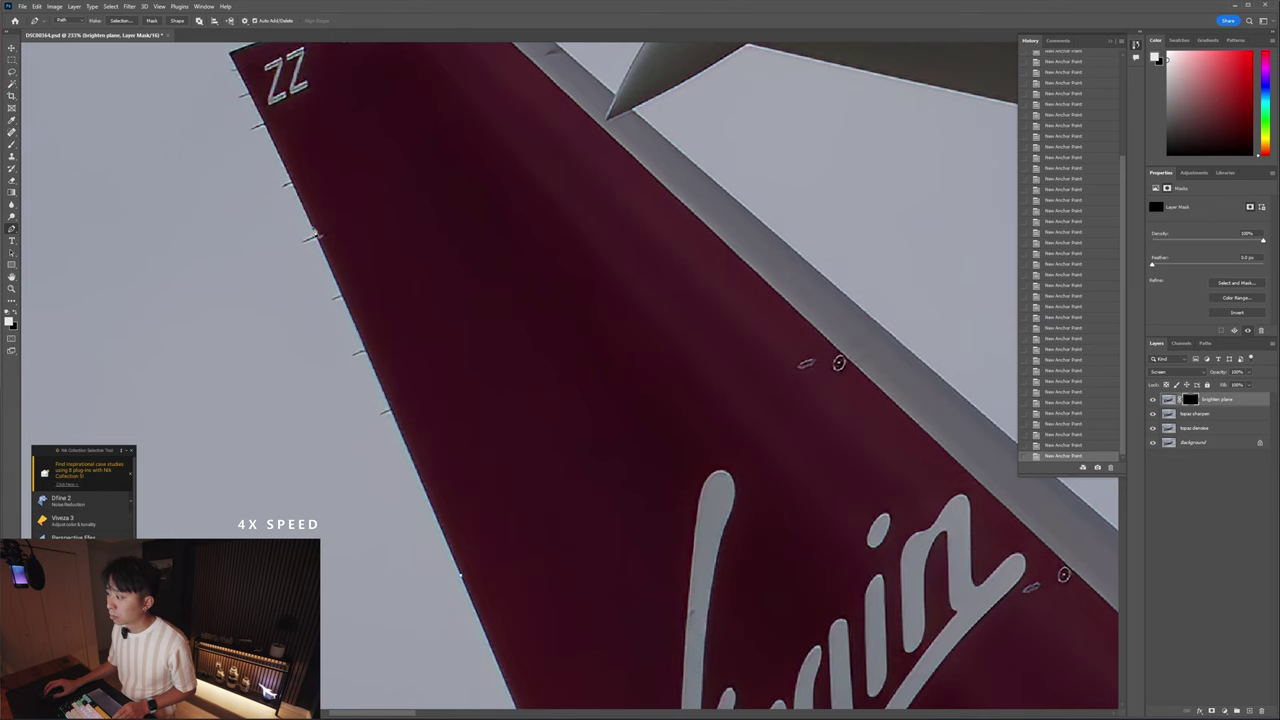
key("ctrl+z")
left_click(270, 136)
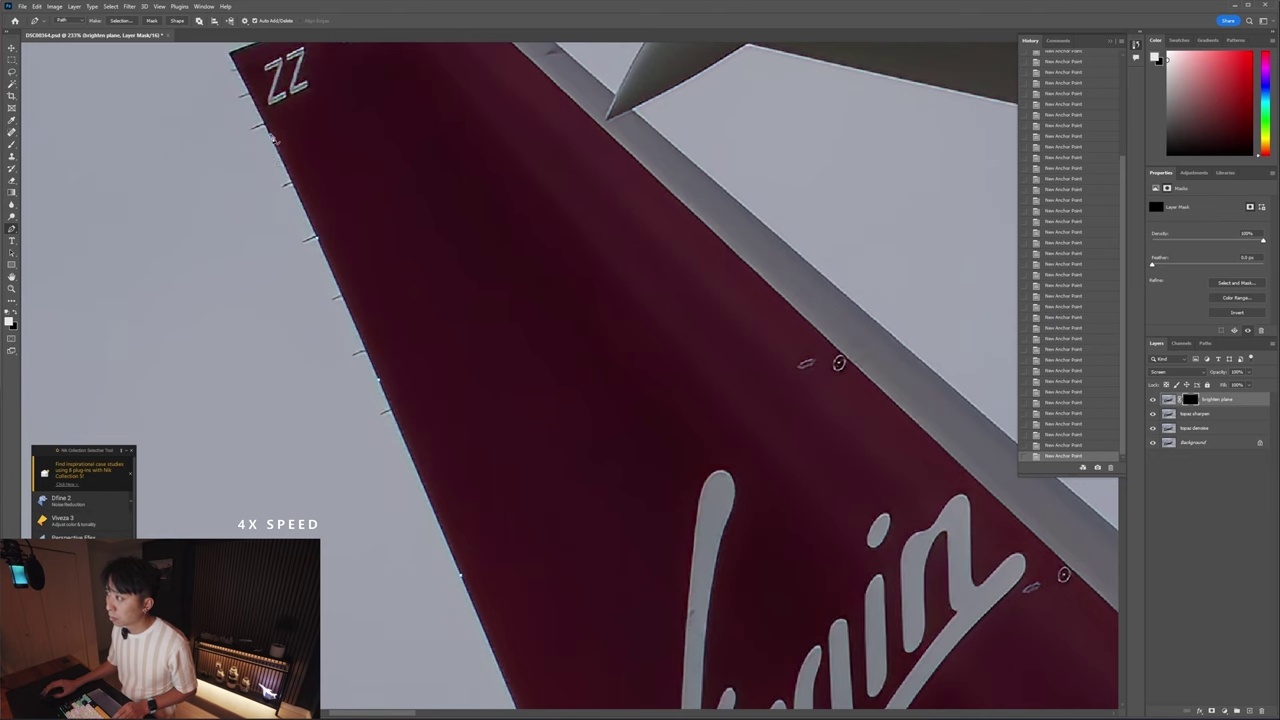
- Undo the last two anchor points on the fin's rear edge and place a new one below the ZZ marking
scroll(262, 130, "up", 5)
key("ctrl+z")
key("ctrl+z")
left_click(274, 272)
scroll(214, 150, "up", 1)
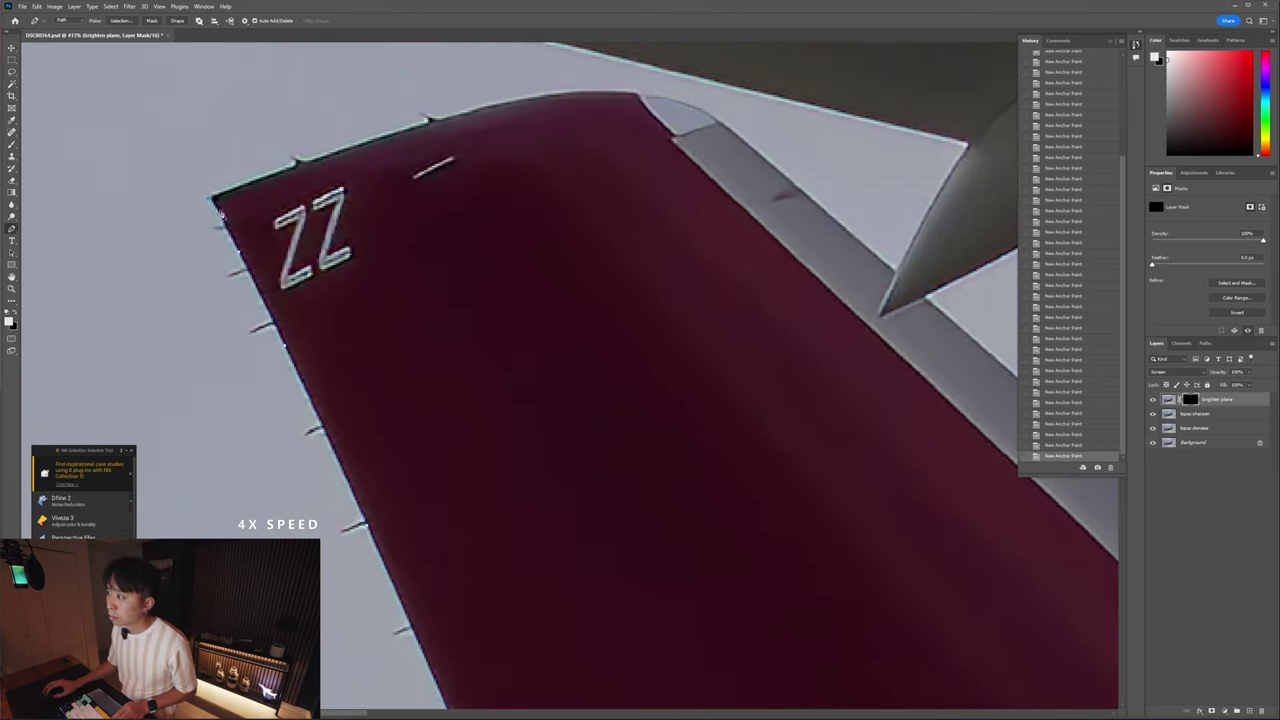
- Turn the path at the fin's upper rear corner and follow the curved top edge above the ZZ marking
left_click(213, 198)
scroll(213, 198, "up", 1)
left_click(354, 201)
left_click(509, 157)
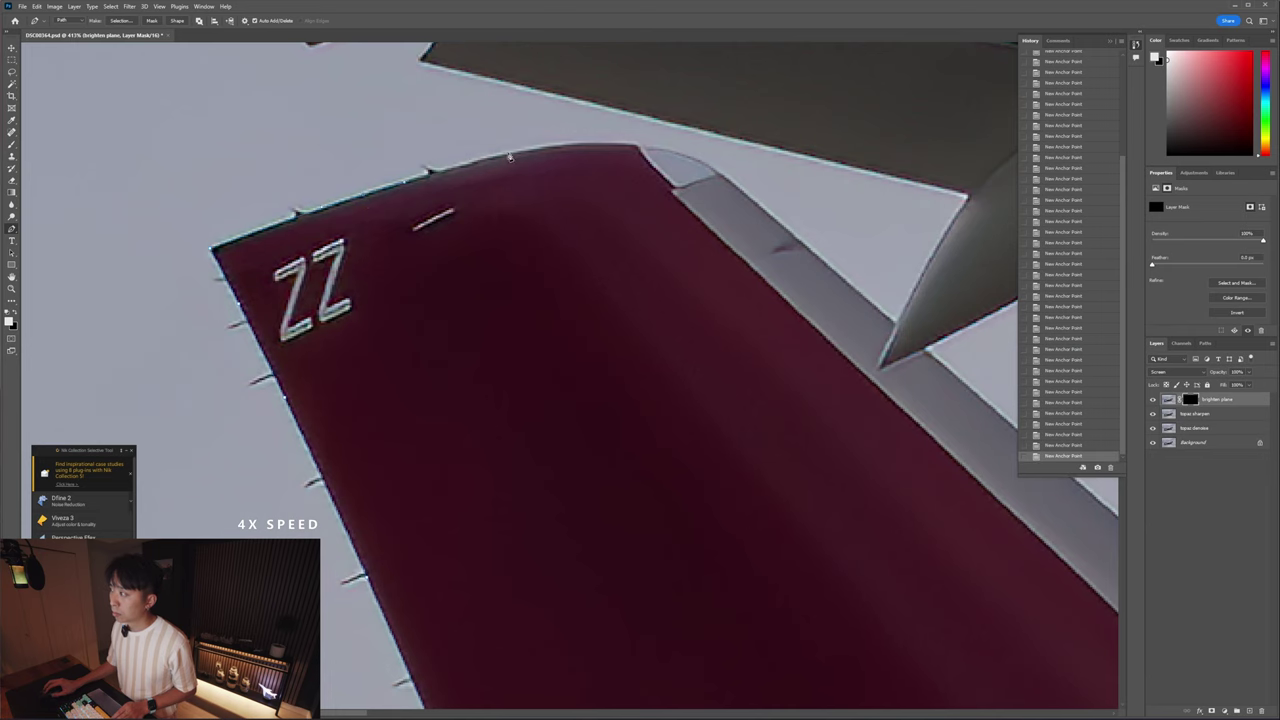
left_click(560, 145)
left_click(594, 141)
scroll(740, 188, "down", 1)
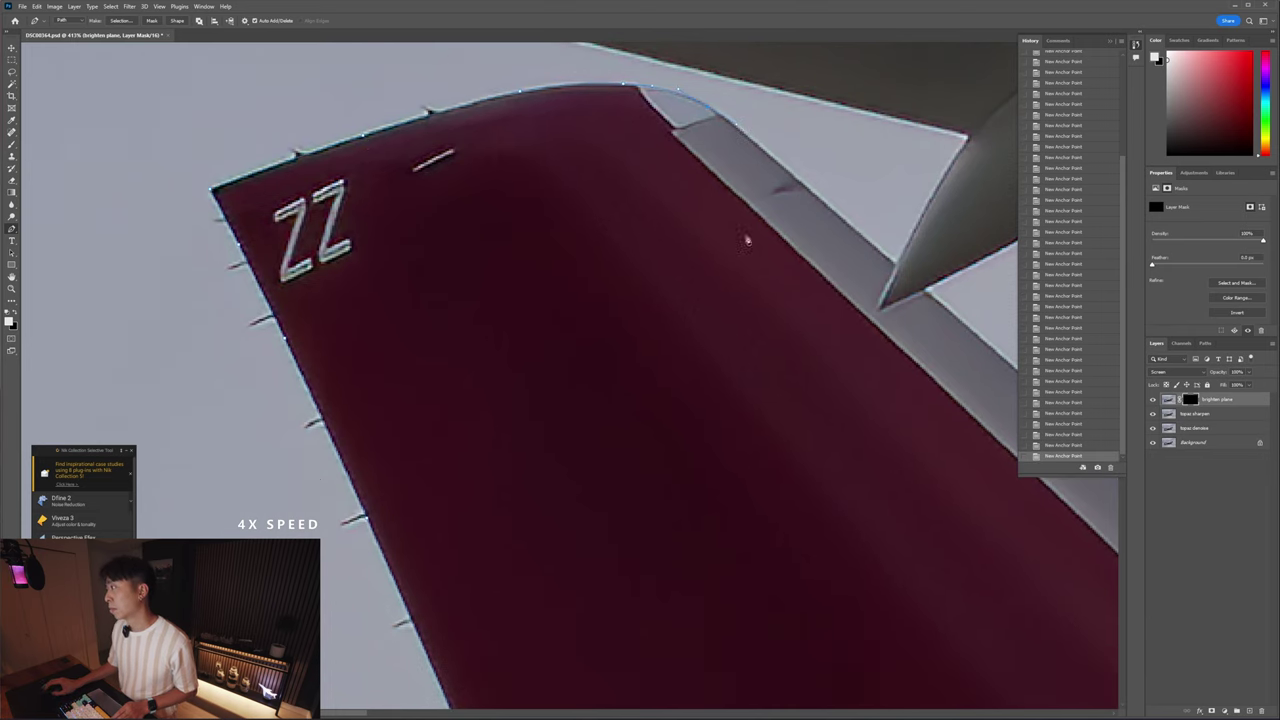
- Carry the path down the fin's grey leading edge to where the wing's flap fairing overlaps it
left_click_drag(898, 268, 828, 282)
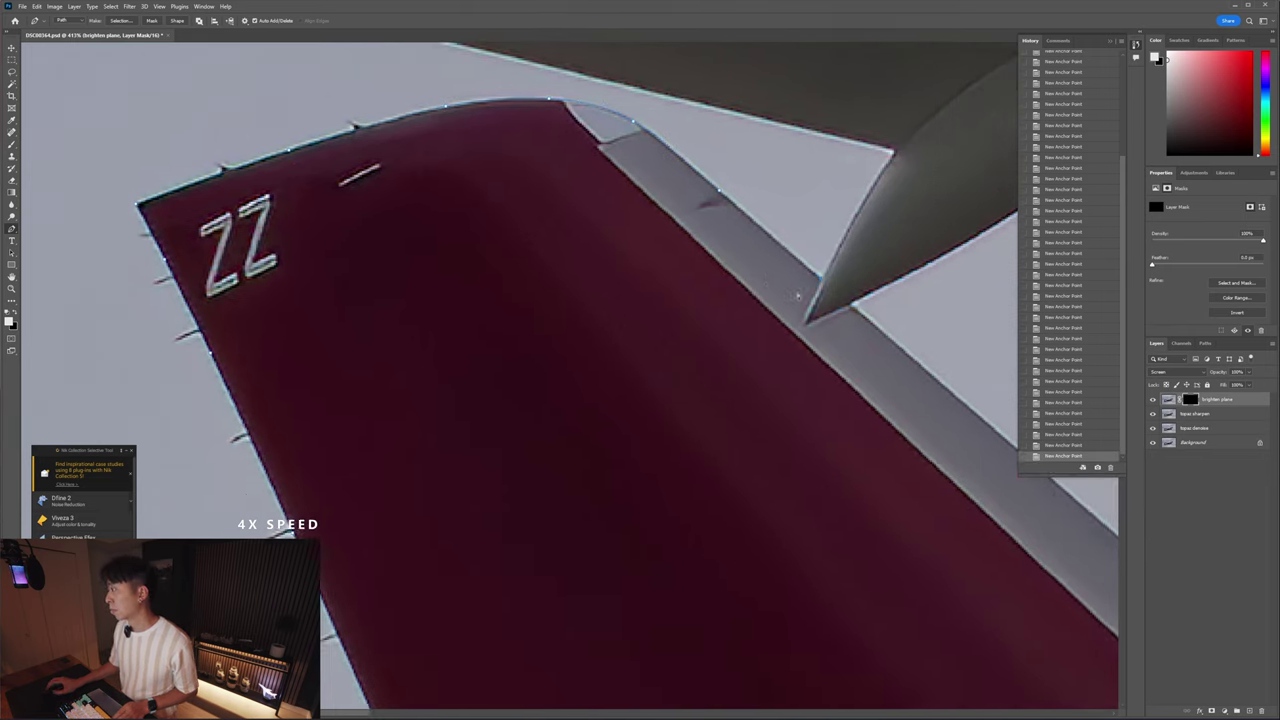
scroll(730, 289, "down", 6)
scroll(750, 288, "up", 4)
scroll(540, 322, "down", 3)
scroll(686, 511, "up", 3)
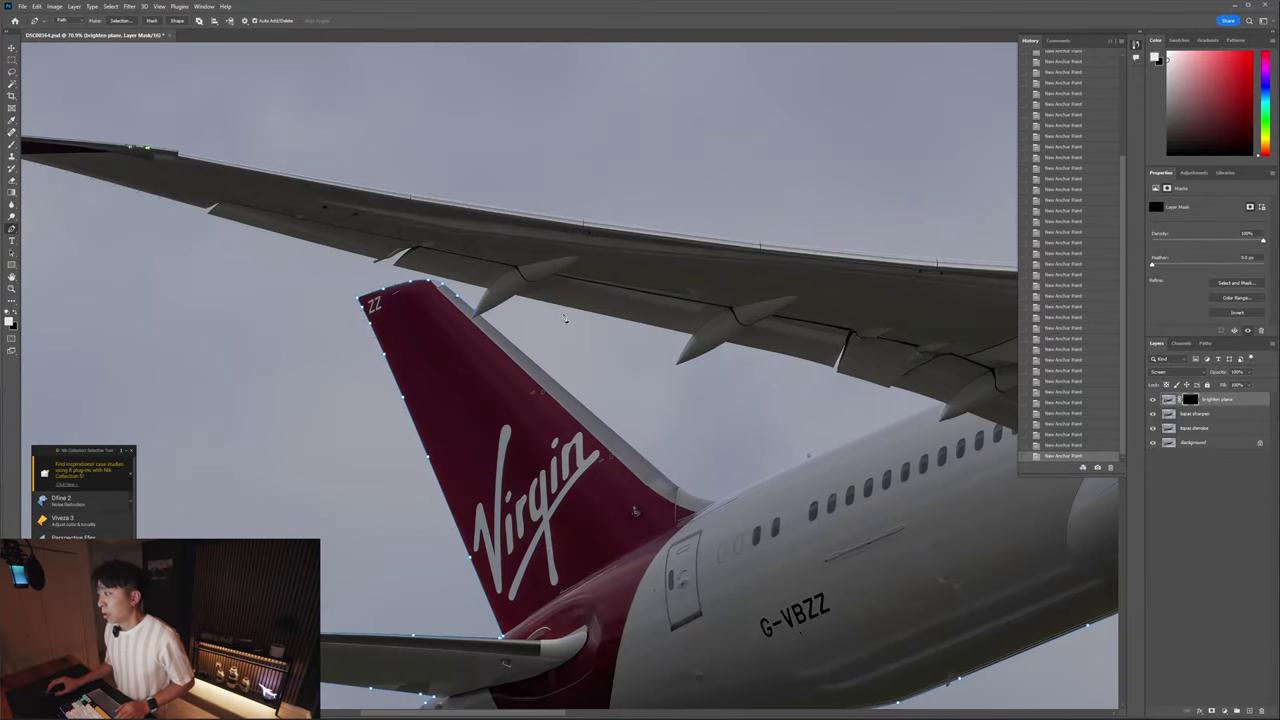
left_click_drag(637, 581, 578, 522)
scroll(578, 522, "up", 5)
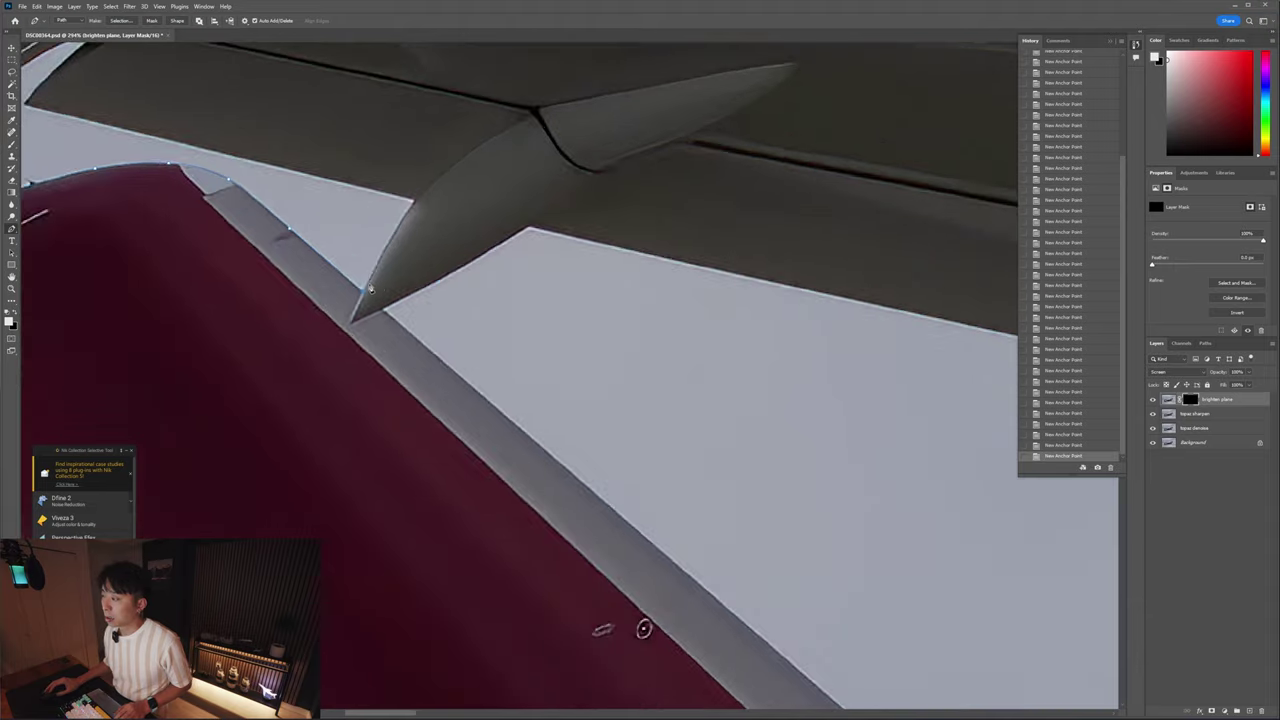
- Trace the flap fairing's edge from the tail fin up to the wing flap, replacing one misplaced anchor point
scroll(395, 242, "down", 5)
scroll(474, 246, "right", 5)
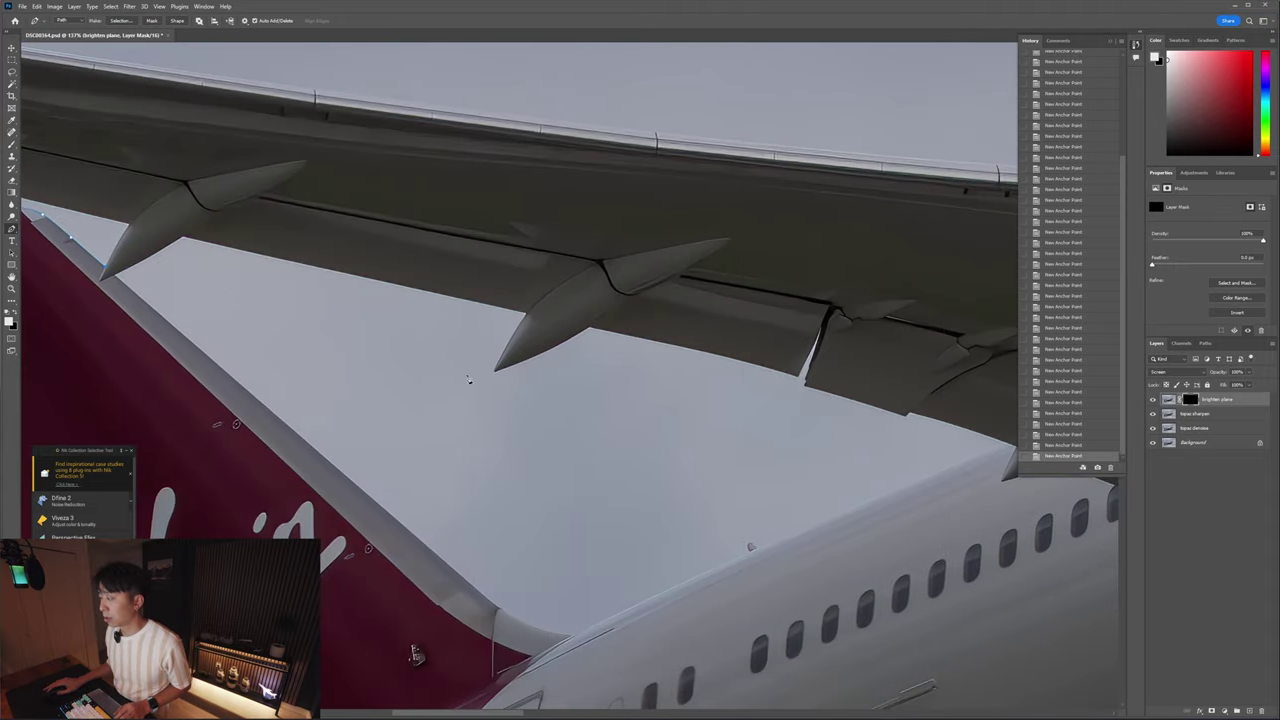
scroll(468, 379, "down", 2)
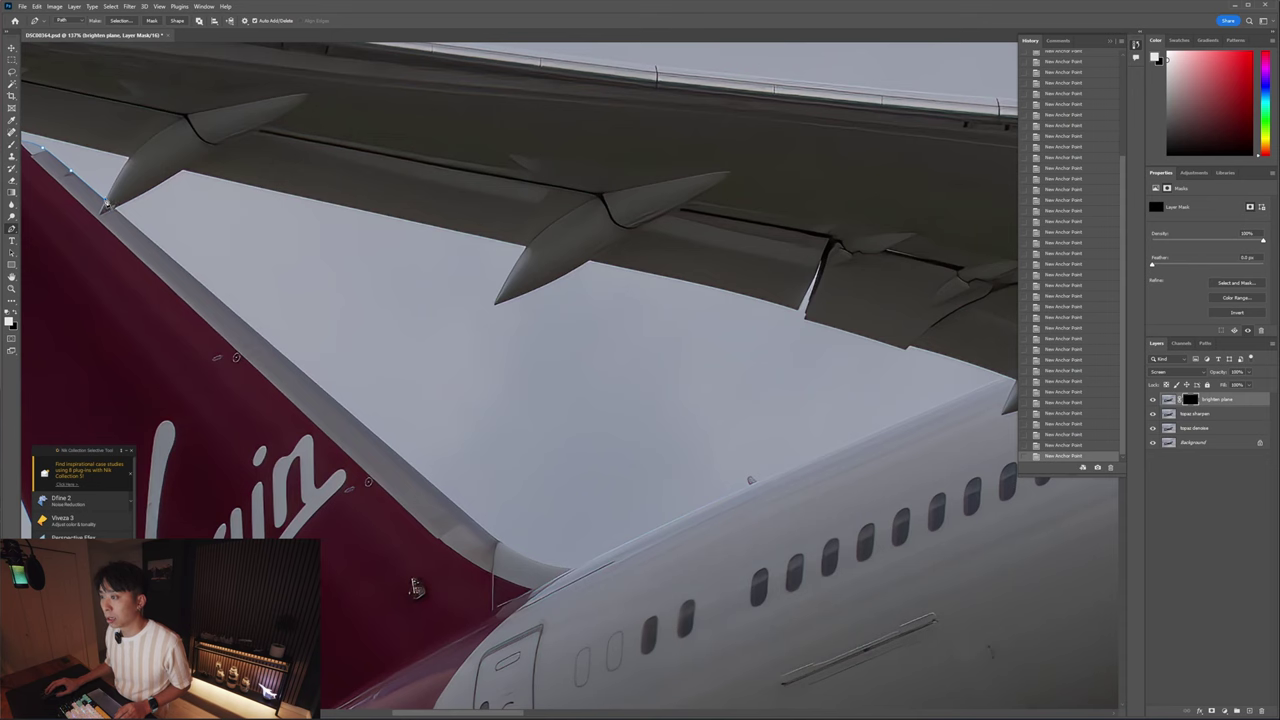
scroll(80, 210, "up", 4)
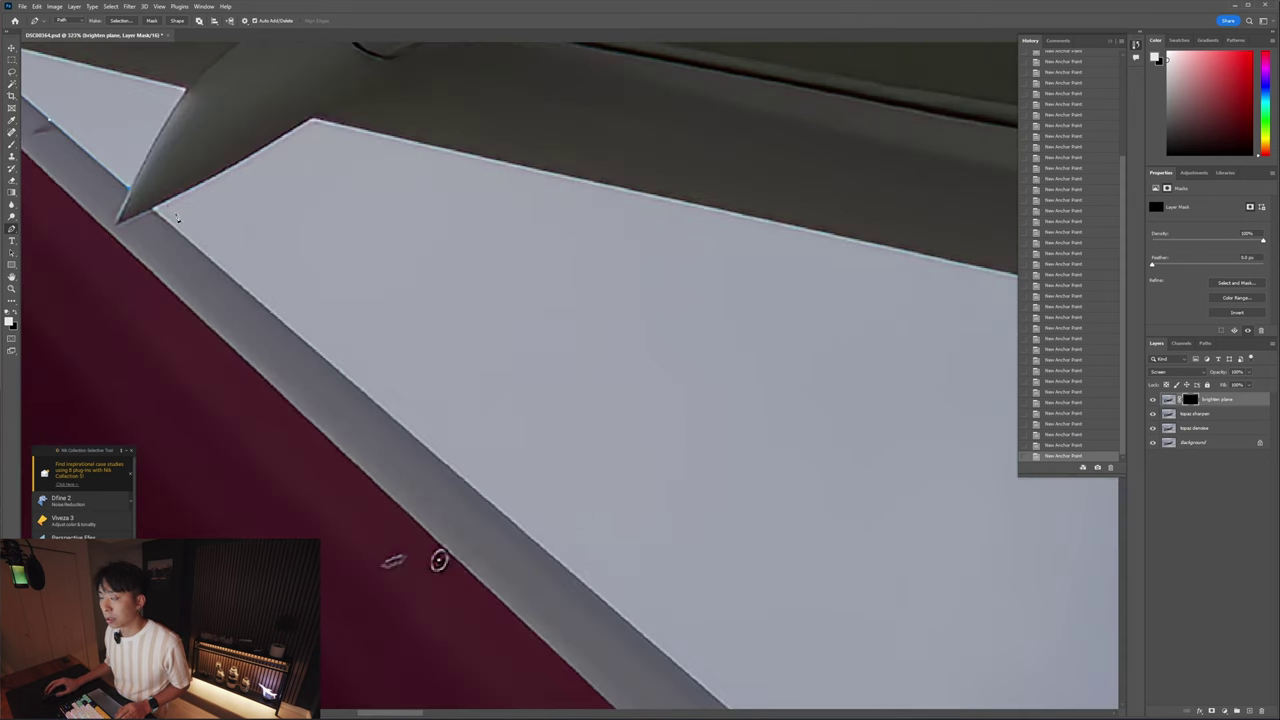
key("ctrl+0")
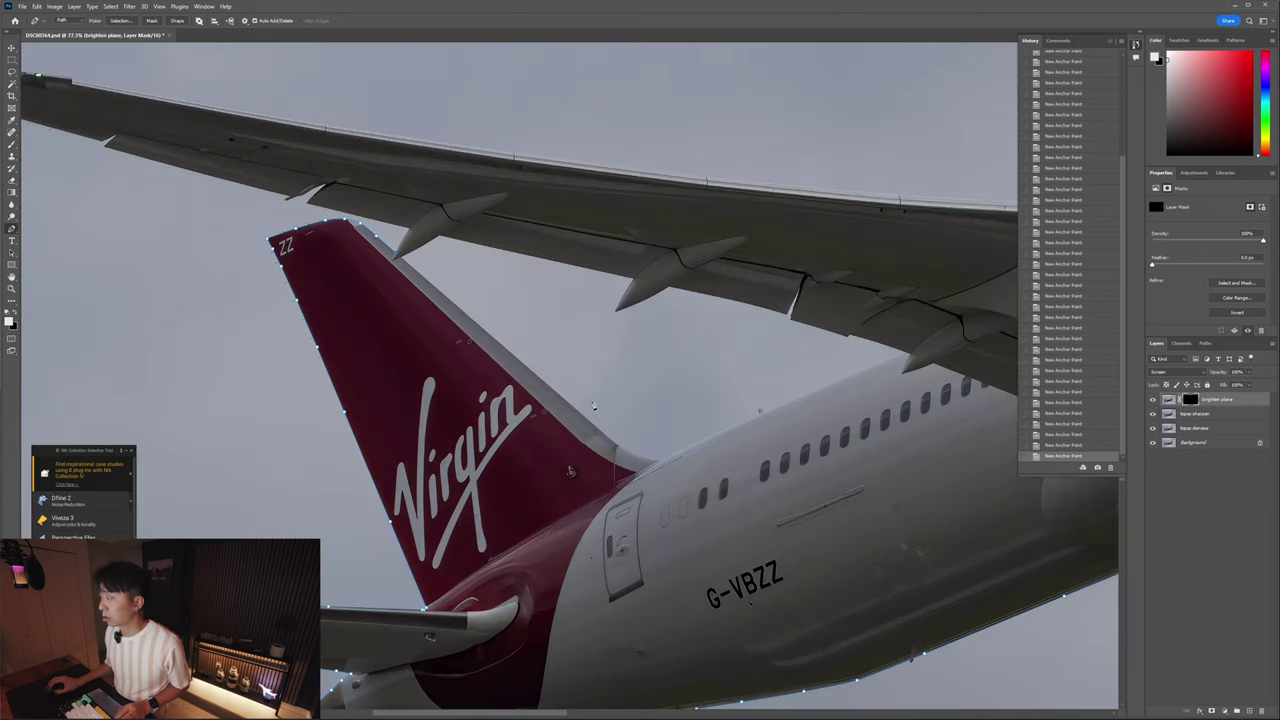
scroll(415, 299, "up", 8)
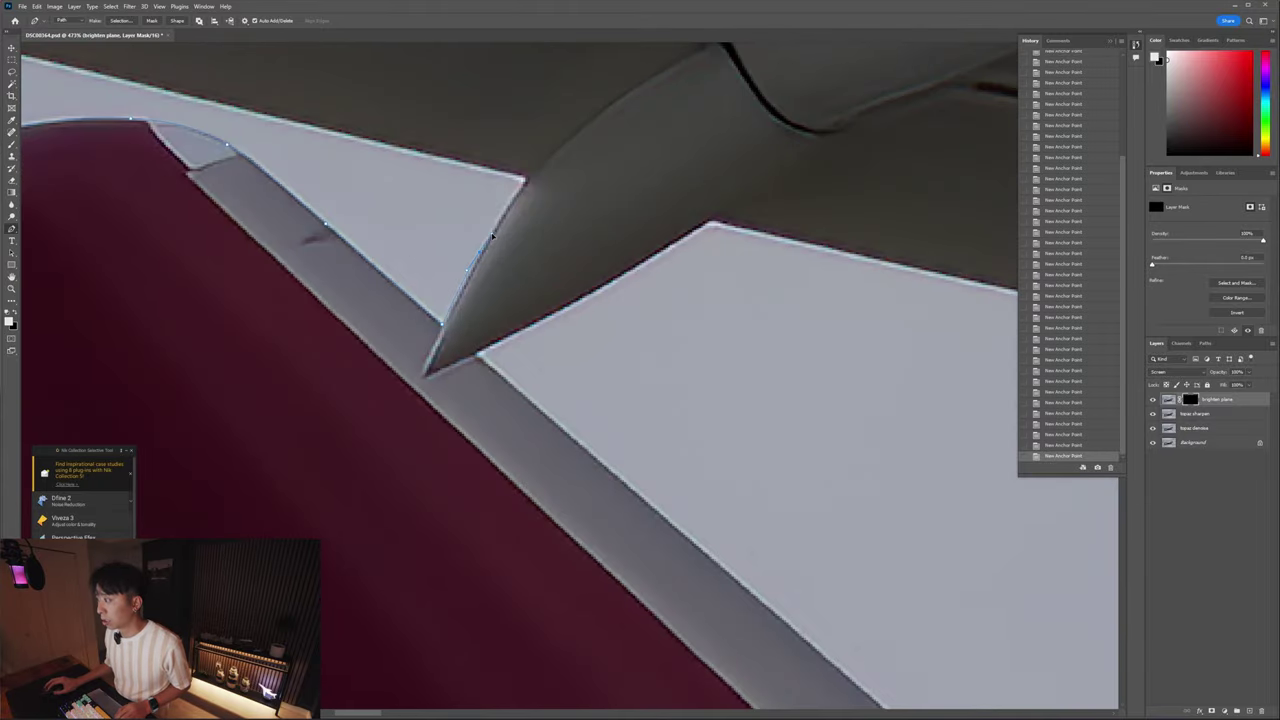
key("ctrl+z")
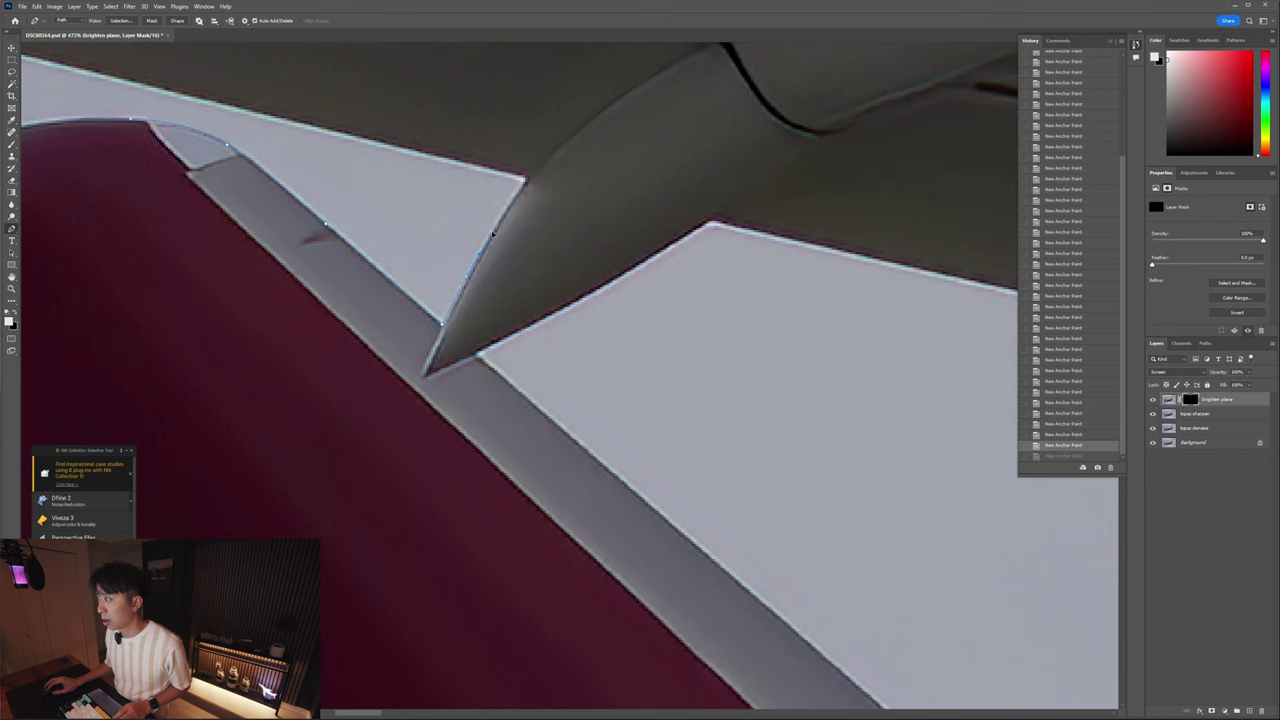
left_click(493, 233)
scroll(430, 270, "down", 5)
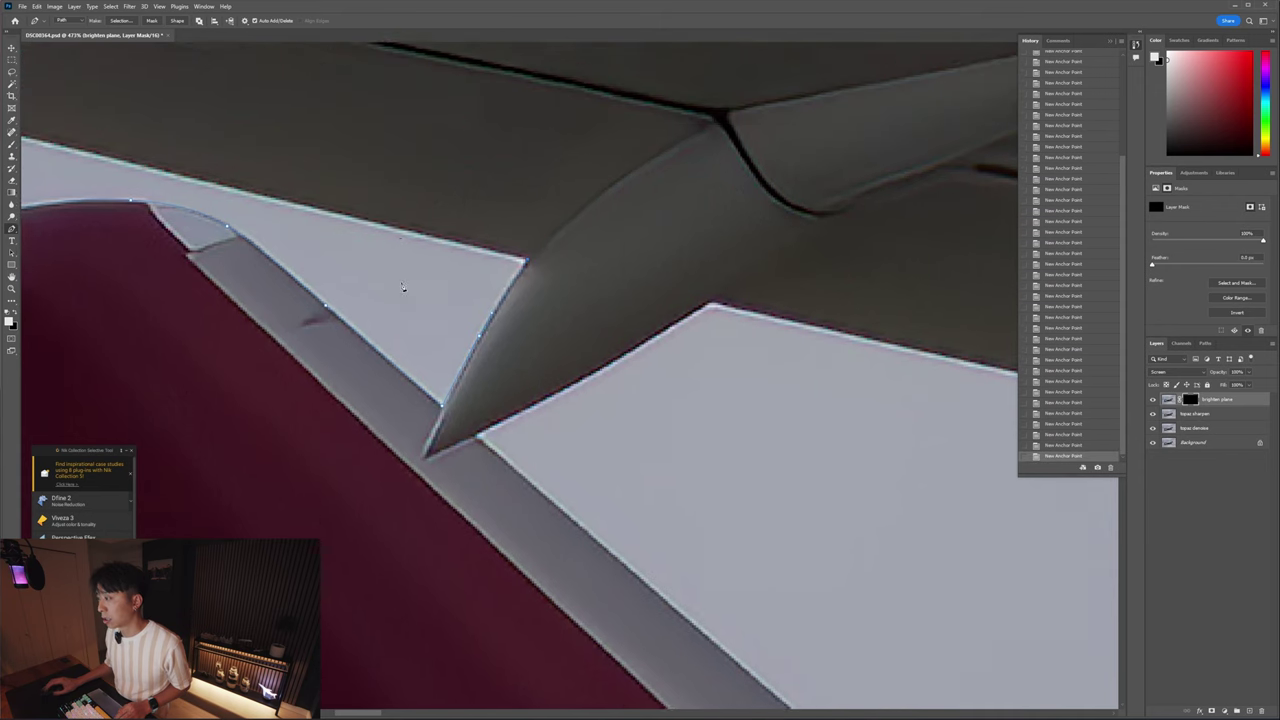
- Follow the flap's trailing edge outboard above the tail fin and turn the path into the gap beside it
scroll(652, 340, "down", 5)
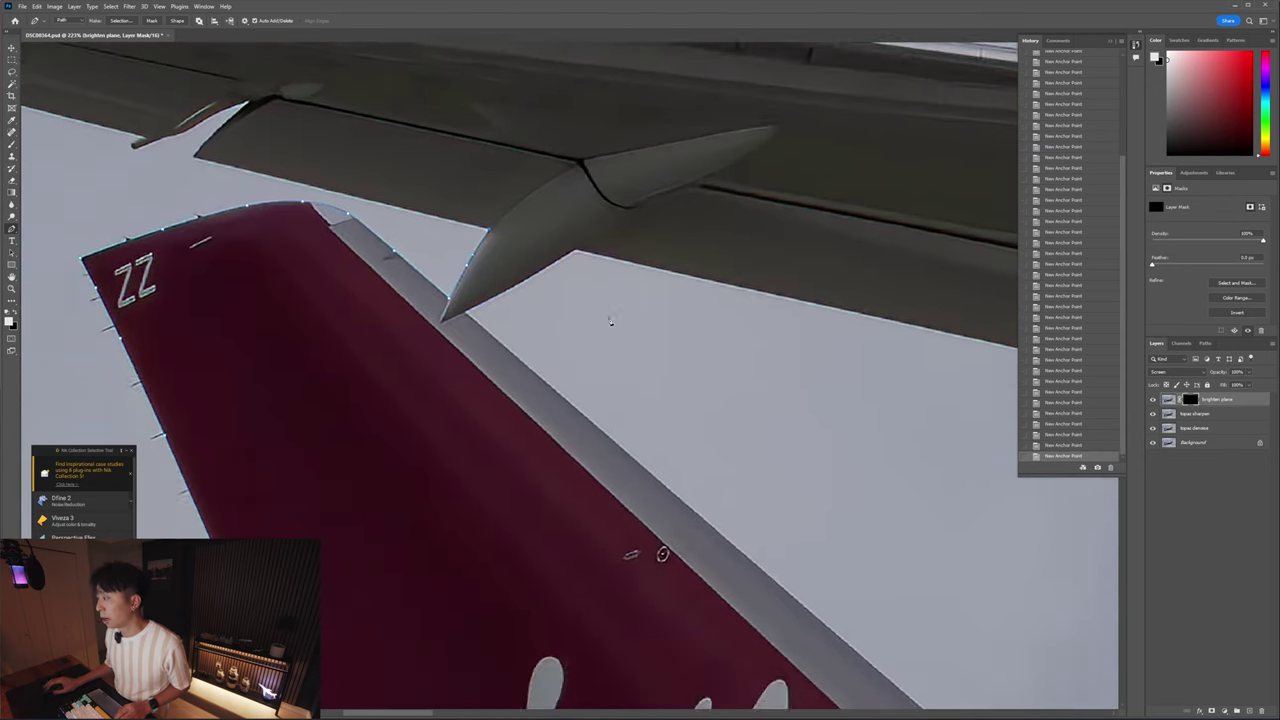
scroll(857, 491, "right", 3)
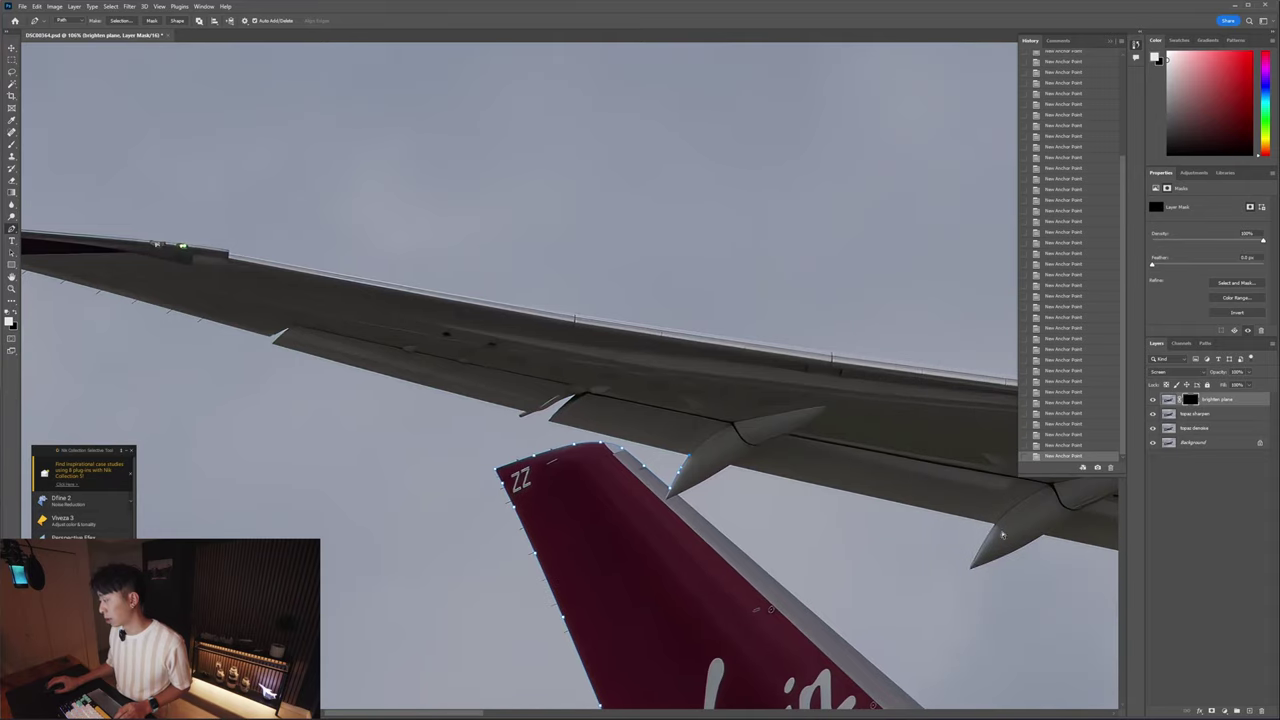
scroll(580, 425, "up", 5)
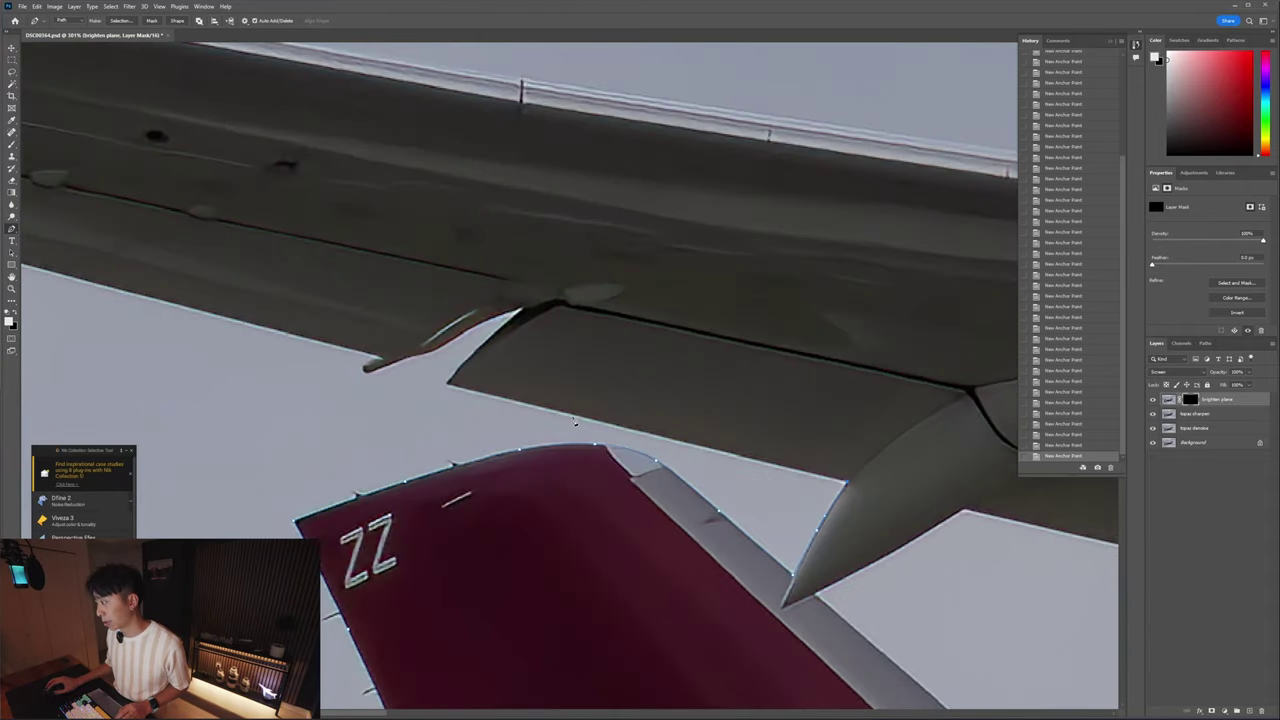
scroll(575, 418, "up", 3)
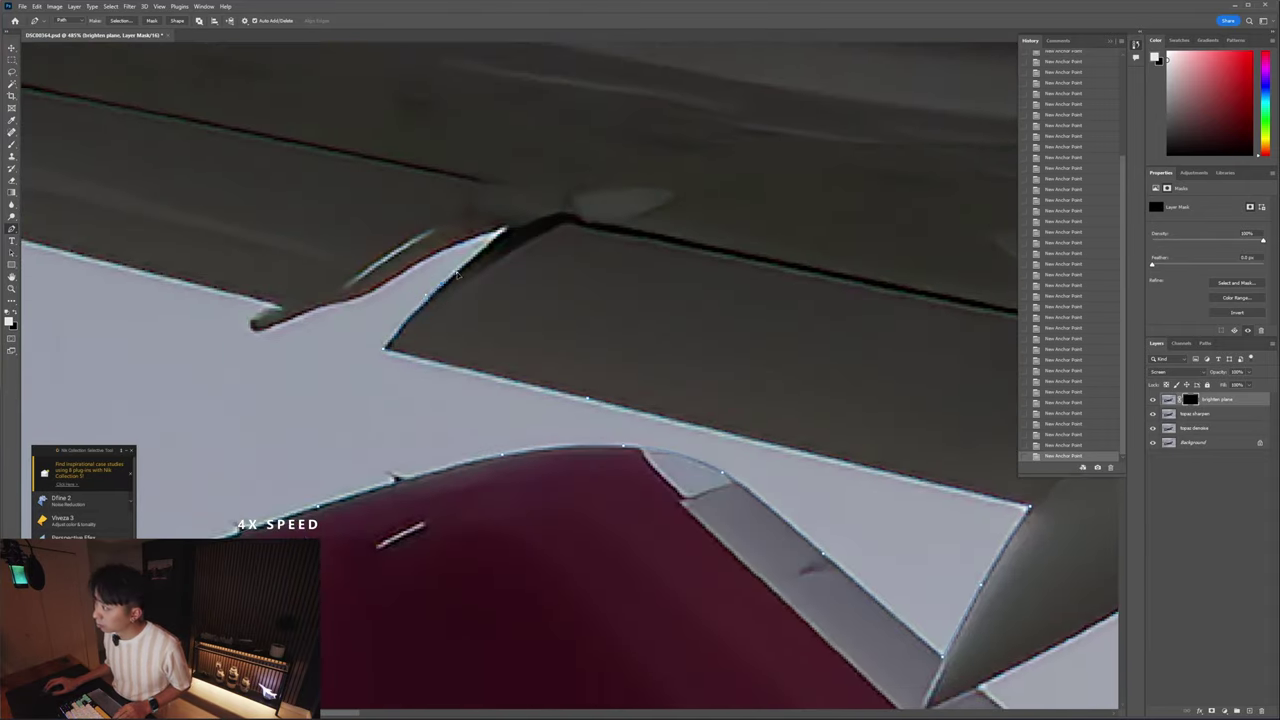
- Trace out of the flap gap and around the small protruding hook on the wing's trailing edge
left_click(342, 301)
left_click(306, 311)
left_click(262, 330)
left_click(251, 323)
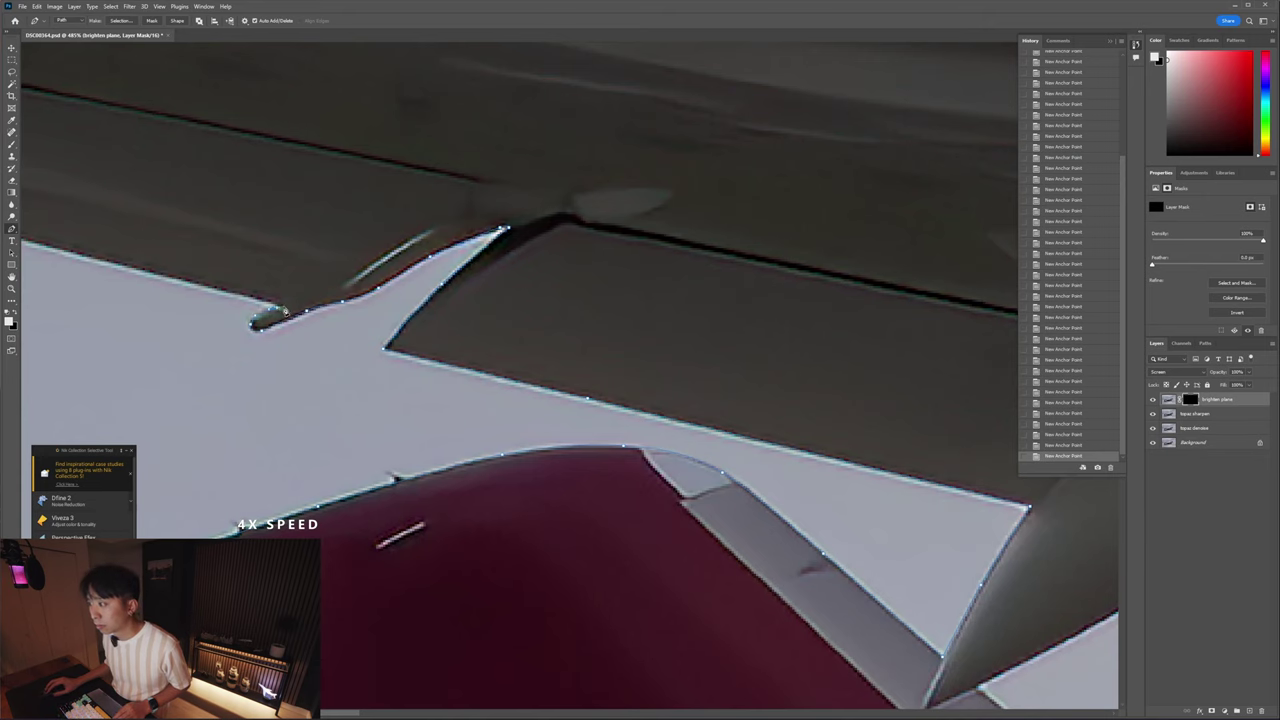
left_click(283, 307)
- Follow the wing's trailing edge outboard from the small hook with widely spaced anchor points
left_click(191, 283)
scroll(191, 283, "down", 4)
scroll(191, 283, "left", 5)
left_click(476, 249)
left_click(365, 220)
left_click(254, 191)
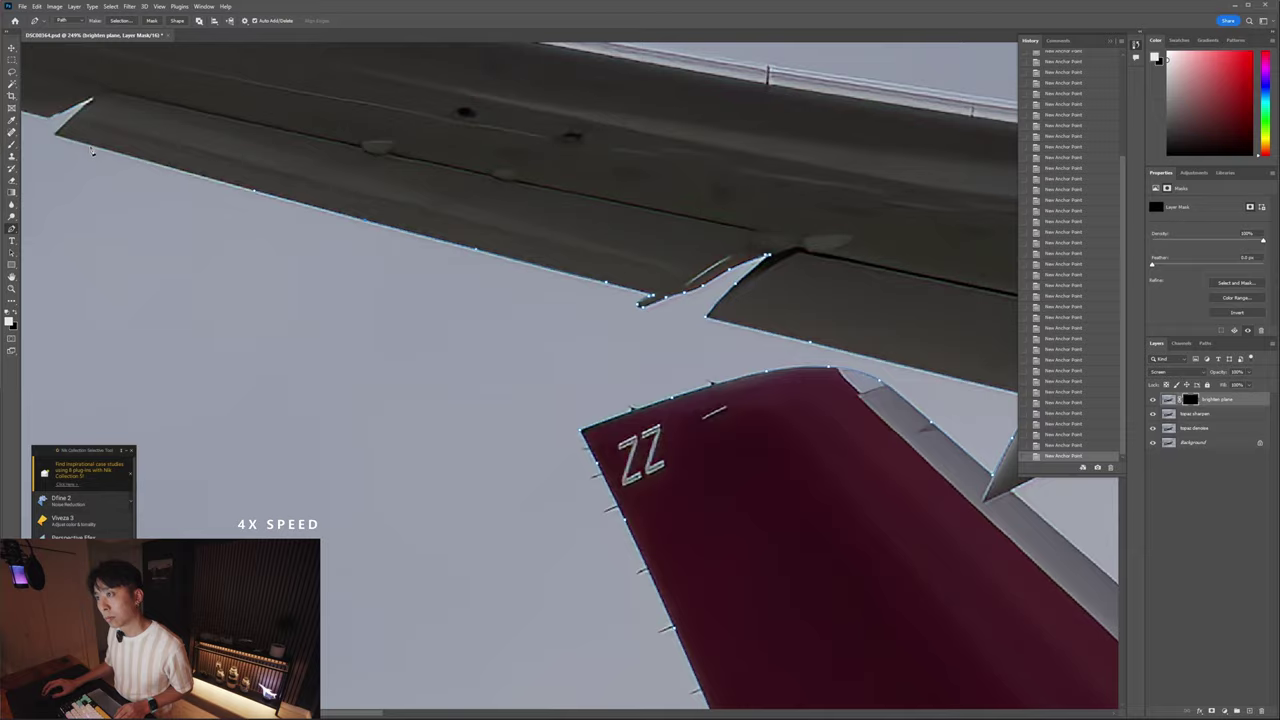
- Trace in and out of the narrow triangular notch at the outboard end of the trailing-edge control surface
left_click_drag(57, 140, 330, 250)
scroll(380, 273, "up", 3)
left_click(406, 254)
left_click(407, 247)
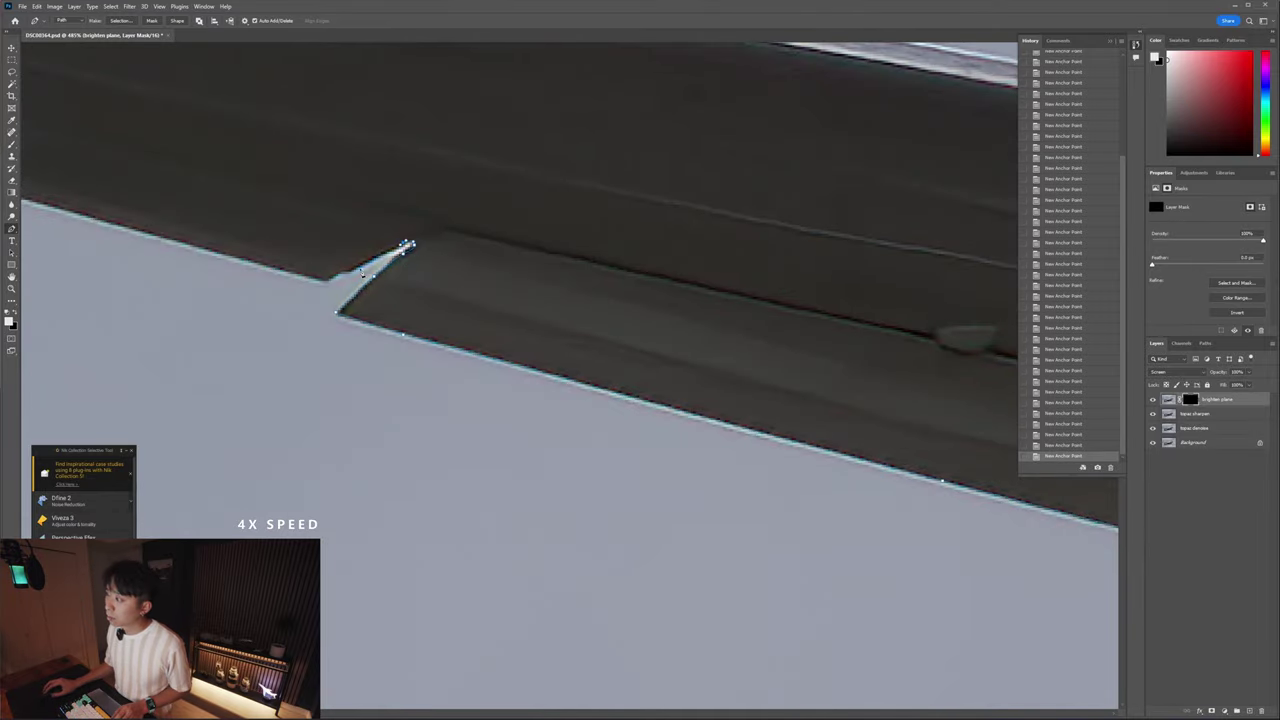
left_click(327, 281)
left_click(283, 270)
left_click(255, 262)
- Continue the path along the outer wing's trailing edge past the row of static wicks
scroll(255, 262, "down", 3)
left_click_drag(255, 262, 680, 321)
left_click(116, 167)
left_click_drag(116, 167, 509, 345)
left_click(313, 295)
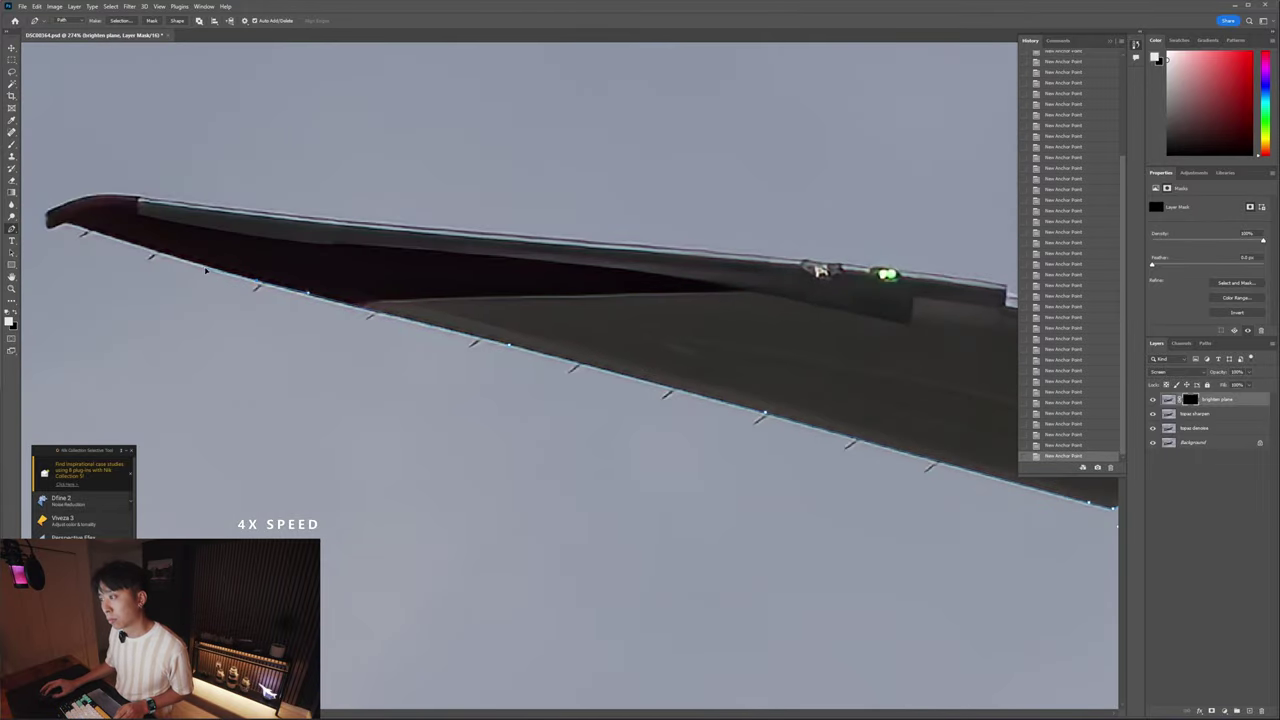
- Trace around the curved wingtip onto the leading edge, replacing one misplaced anchor point
scroll(115, 240, "up", 3)
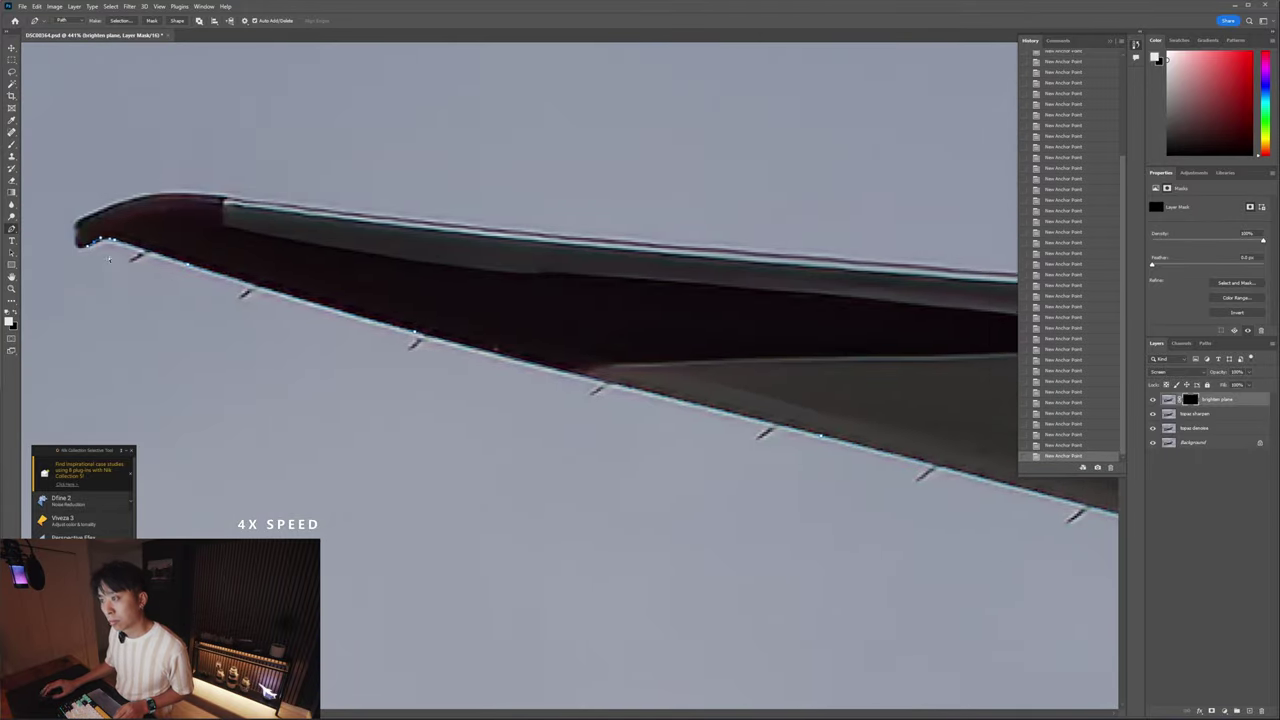
key("ctrl+z")
left_click(106, 244)
left_click_drag(113, 217, 126, 212)
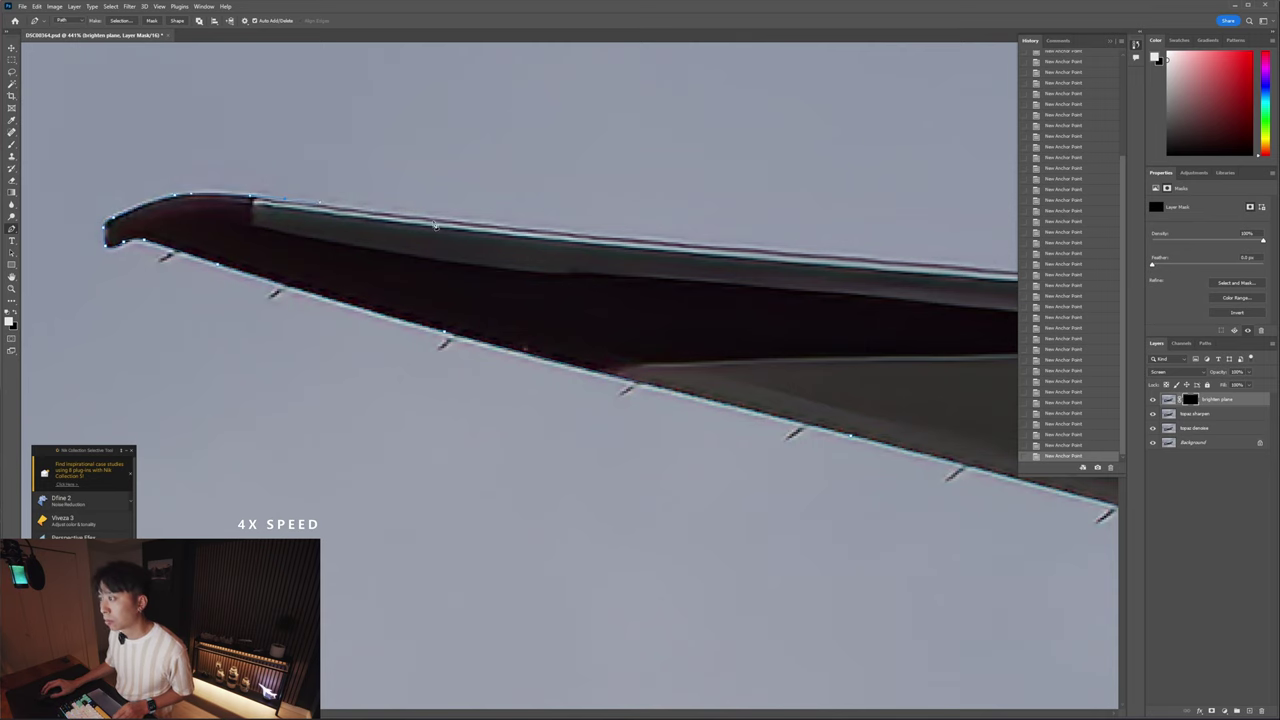
- Follow the wing's leading edge inboard past the green navigation light and around the step where the slat begins
scroll(478, 235, "down", 3)
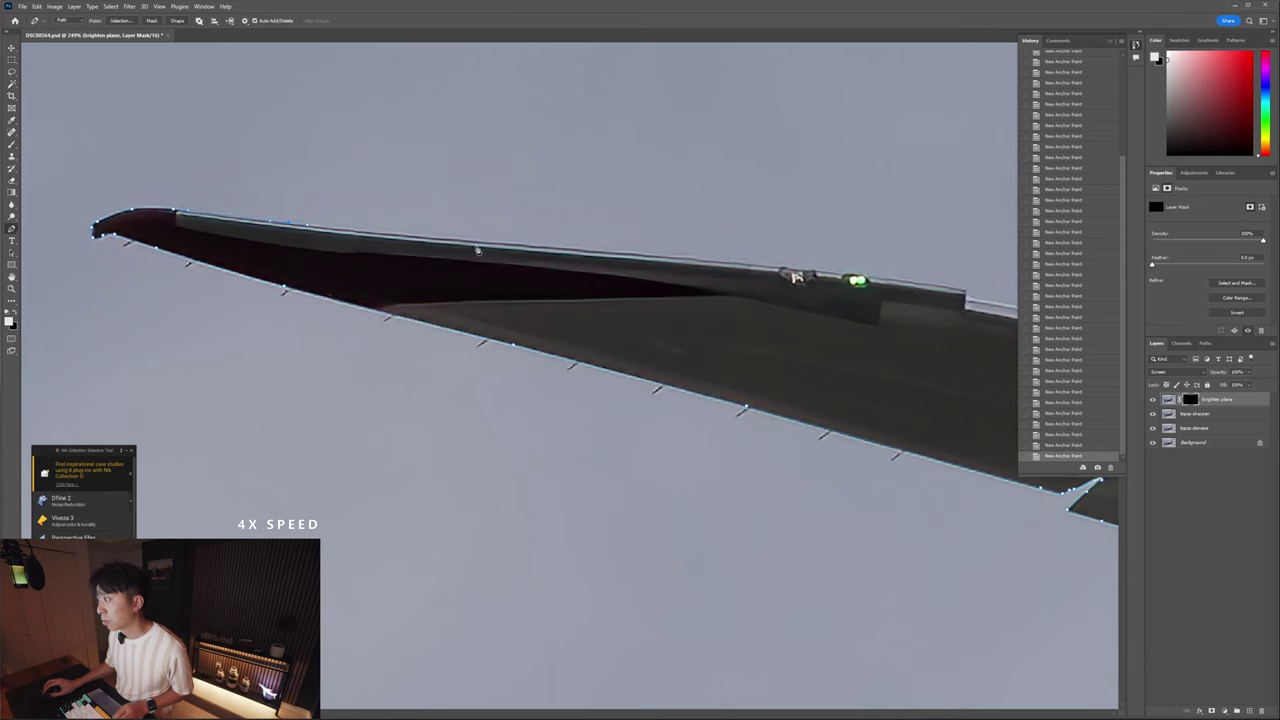
left_click_drag(793, 277, 623, 277)
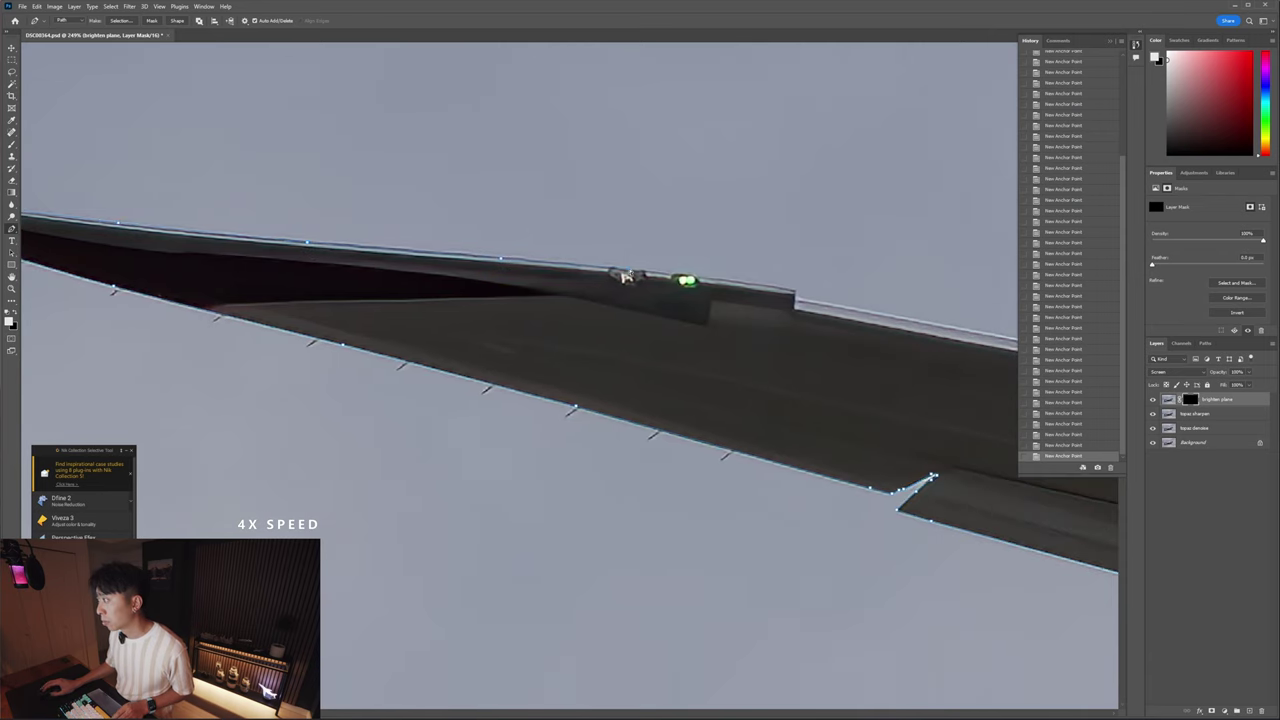
scroll(625, 276, "up", 3)
scroll(636, 299, "down", 5)
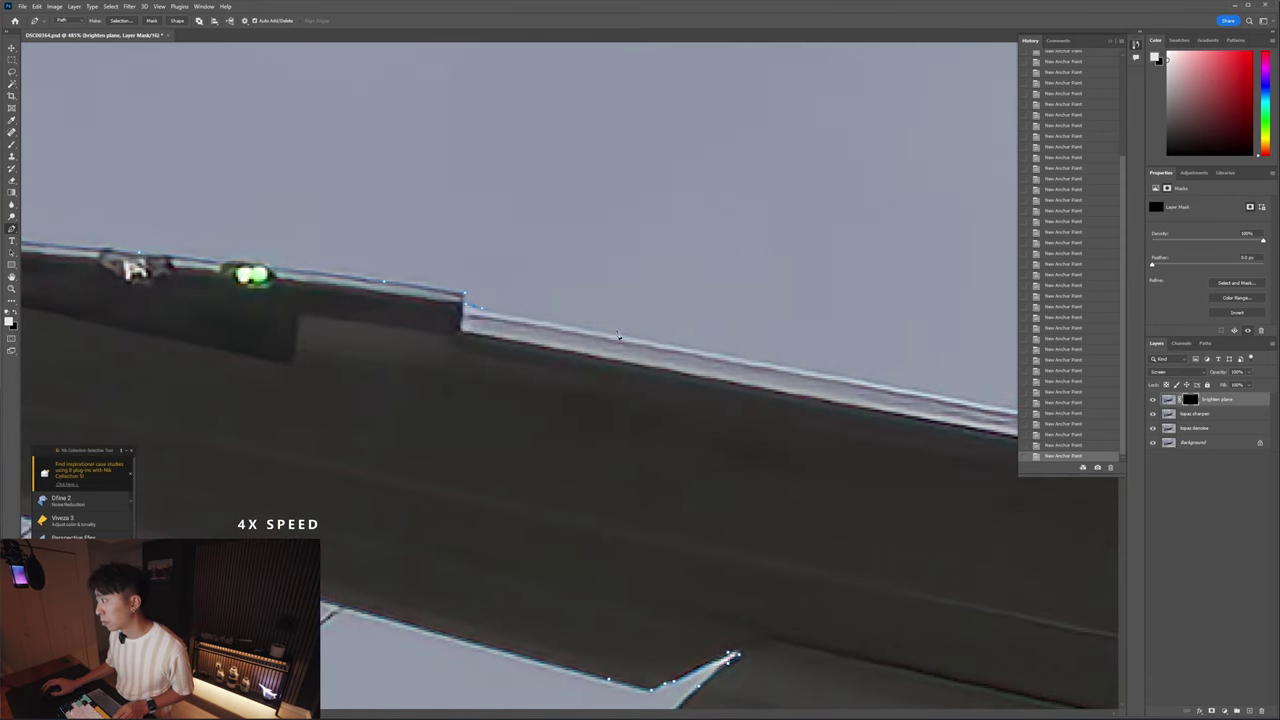
scroll(561, 392, "right", 1)
- Extend the path inboard along the upper edge of the pale leading-edge slat, past the first slat joint
left_click_drag(552, 397, 632, 411)
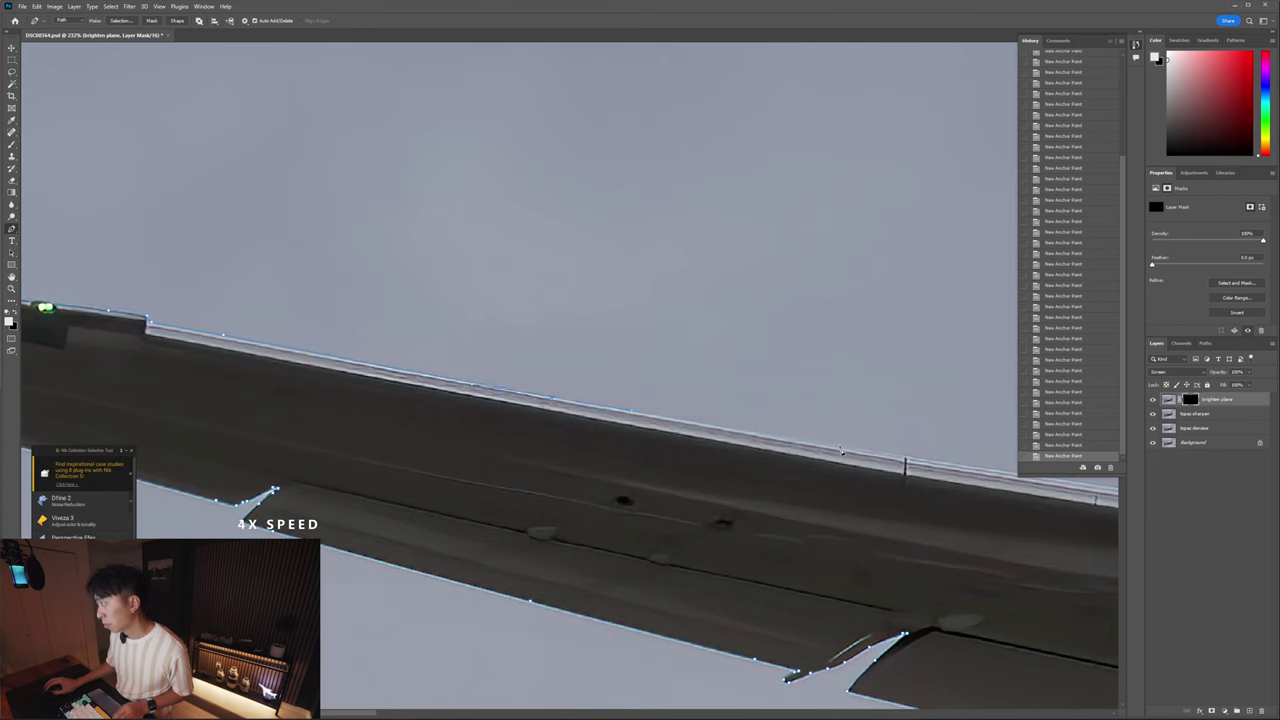
left_click_drag(878, 456, 886, 459)
scroll(740, 557, "right", 4)
scroll(740, 540, "up", 3)
left_click(514, 482)
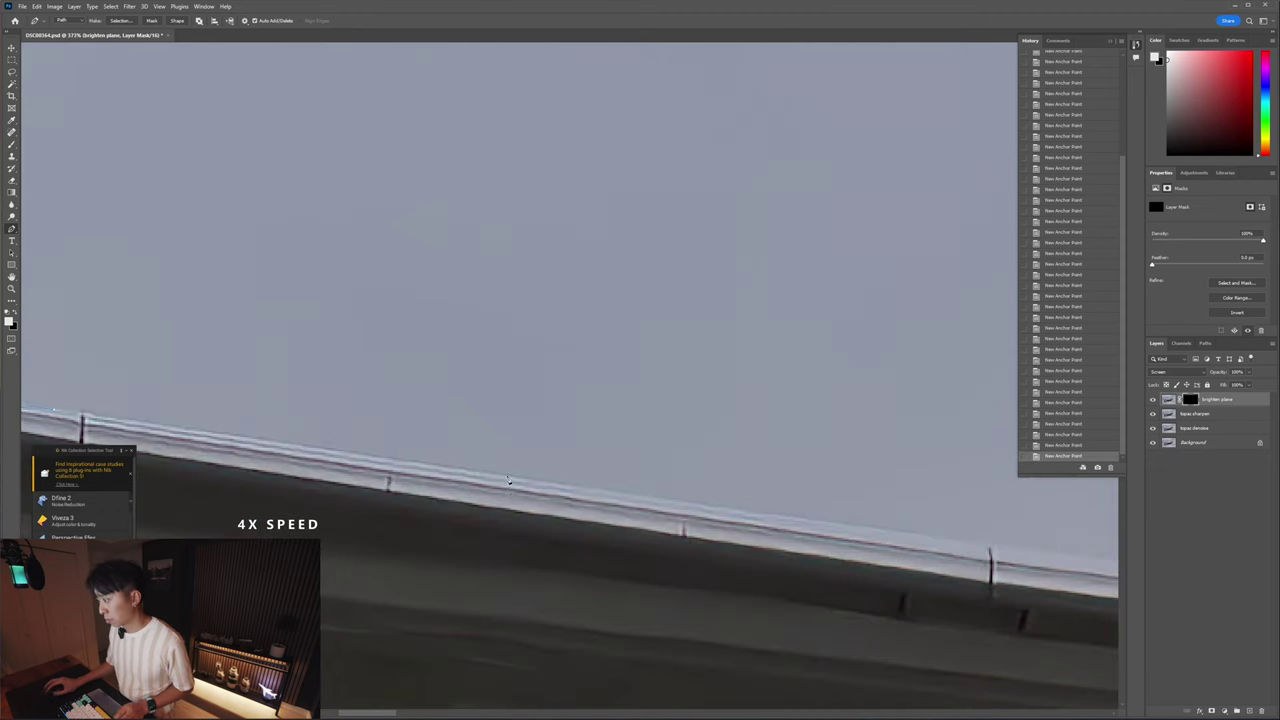
- Undo the last two anchor points and continue the path along the slat's upper edge to the next joint
scroll(527, 480, "down", 4)
scroll(731, 513, "up", 2)
scroll(600, 540, "right", 2)
key("ctrl+z")
key("ctrl+z")
left_click(592, 551)
left_click(791, 578)
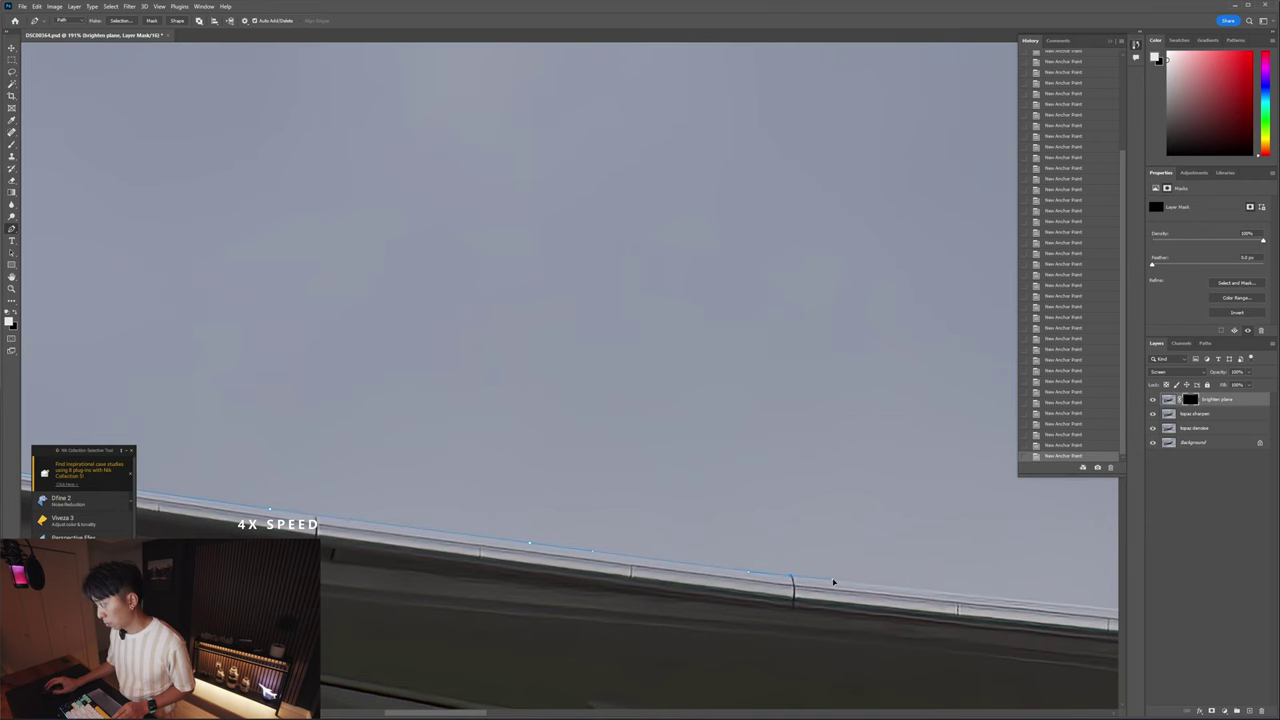
scroll(833, 582, "right", 4)
scroll(700, 590, "right", 4)
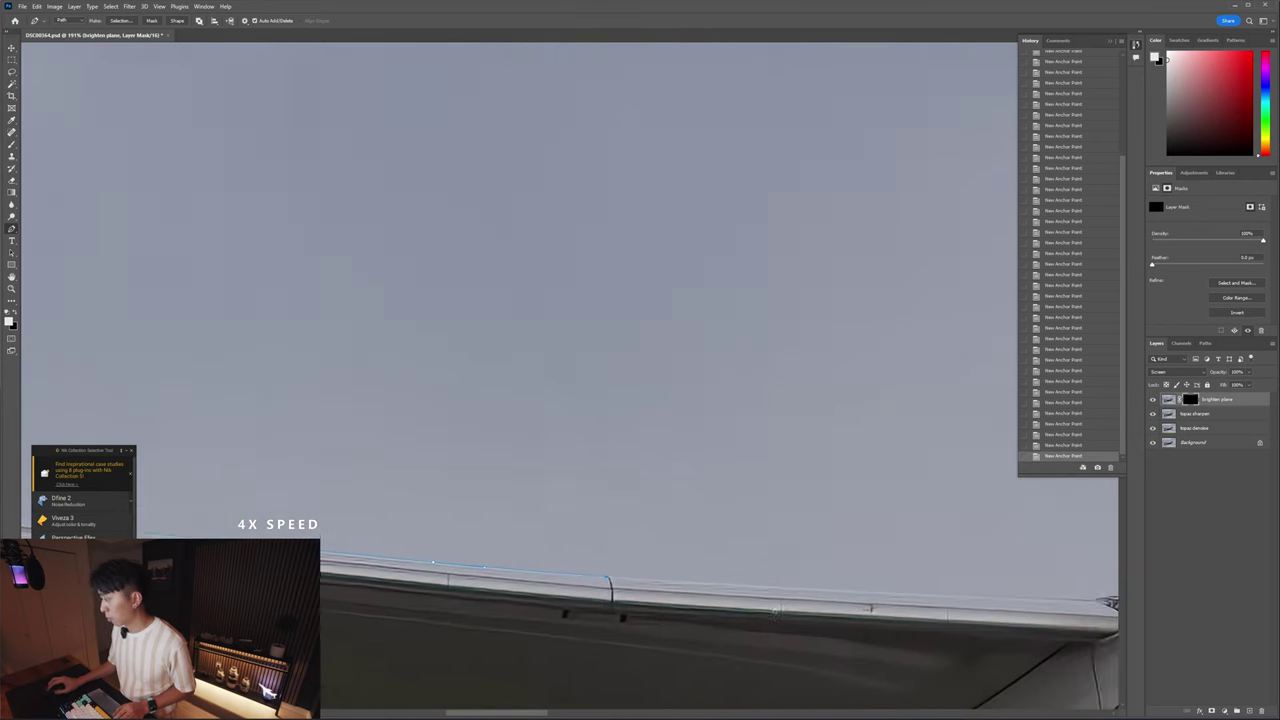
- Extend the path past the inboard end of the slat and its bracket, up onto the grey fairing behind the engine
scroll(606, 583, "up", 2)
scroll(436, 578, "right", 5)
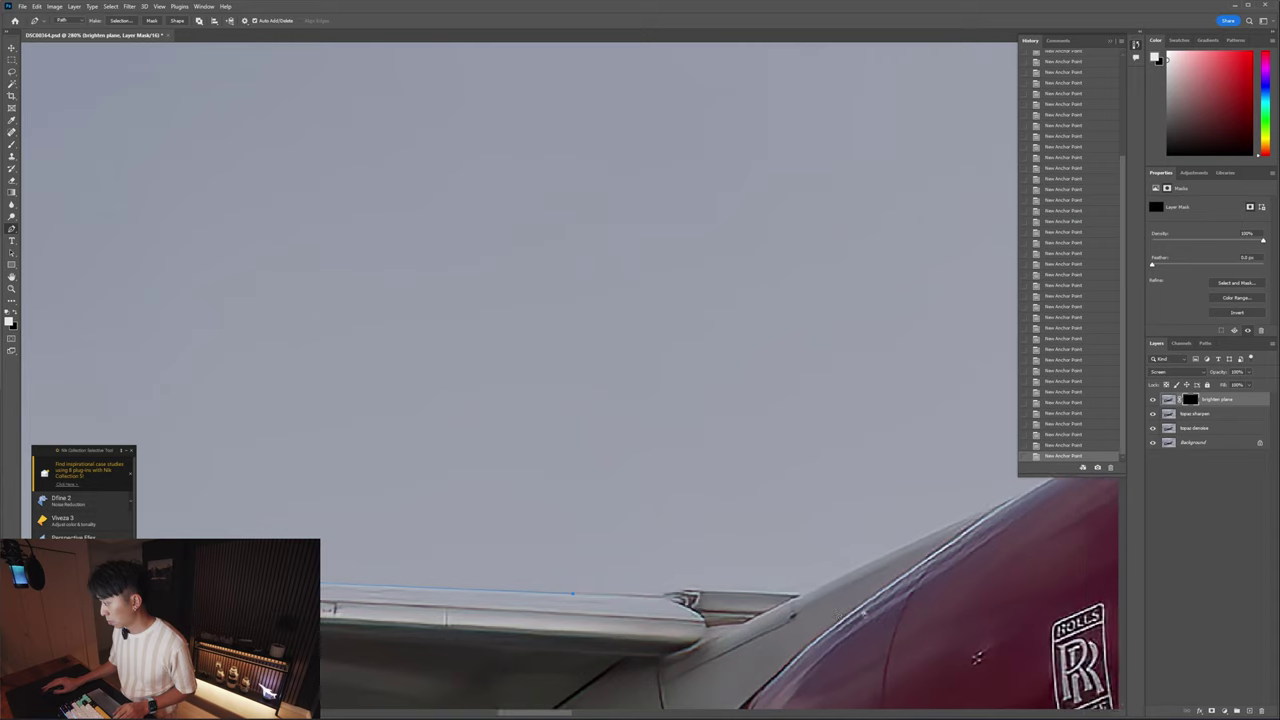
scroll(922, 543, "down", 3)
scroll(922, 543, "down", 5)
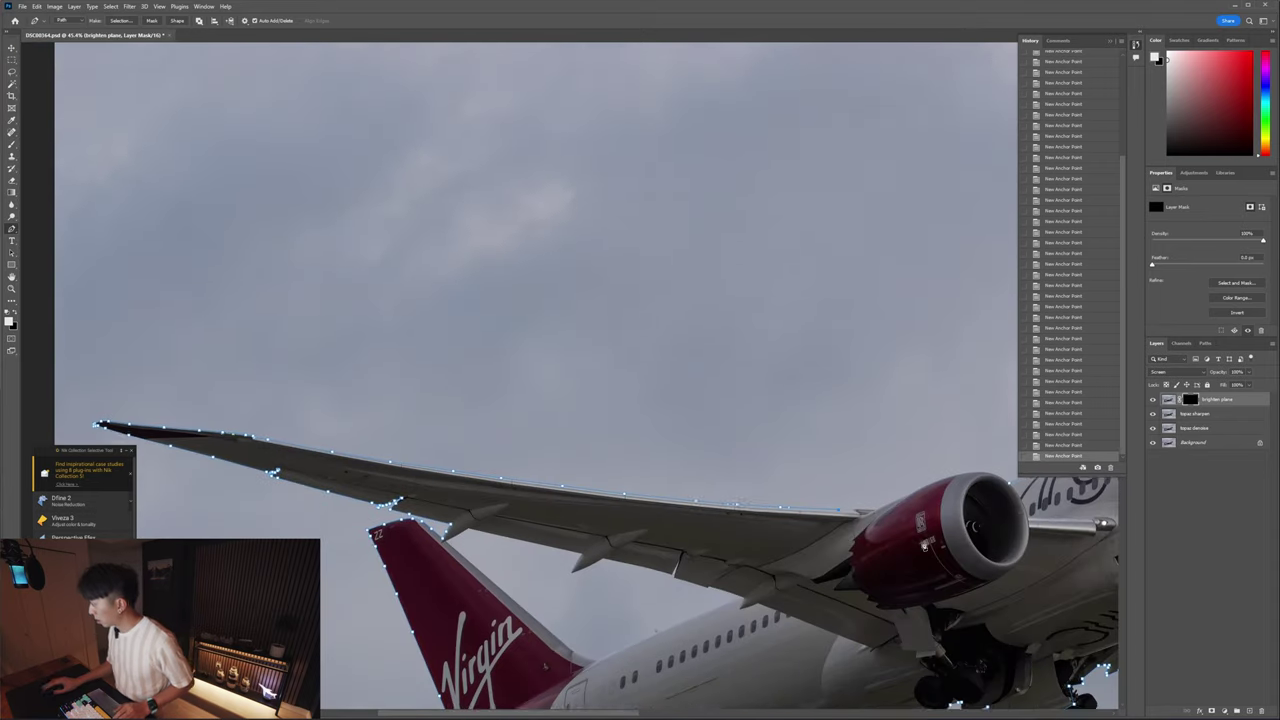
scroll(706, 473, "up", 8)
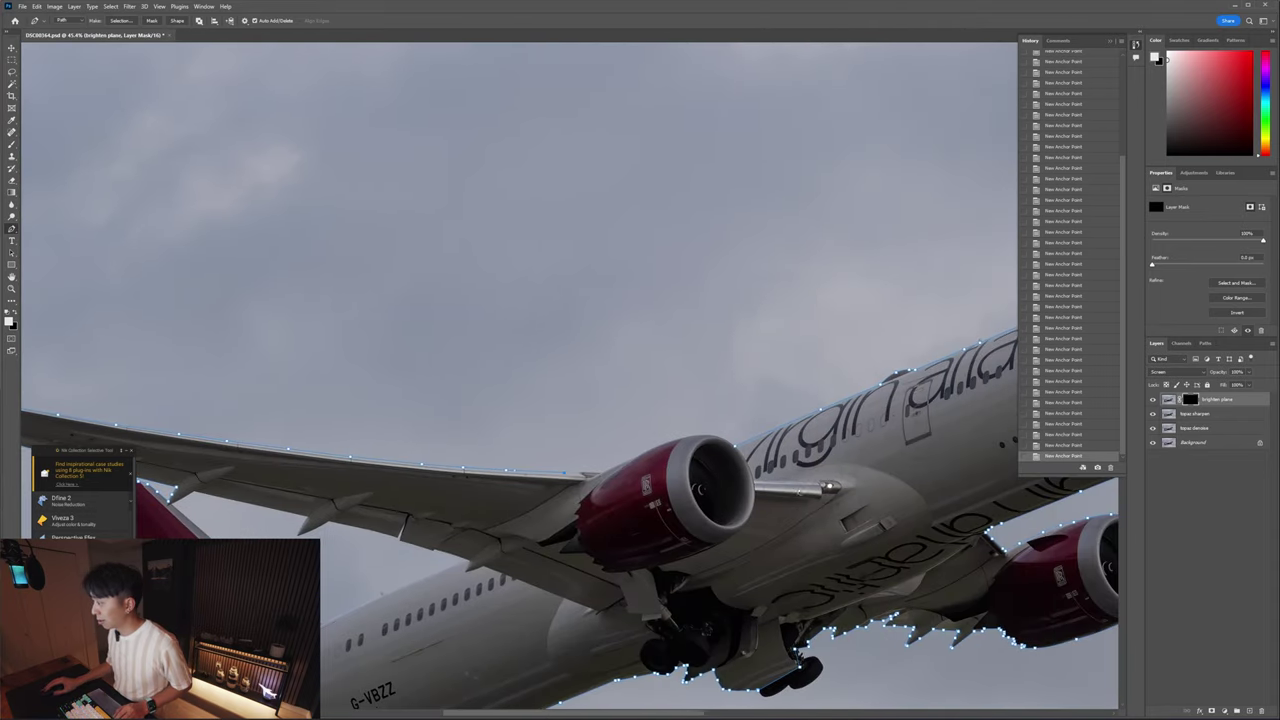
scroll(412, 479, "up", 1)
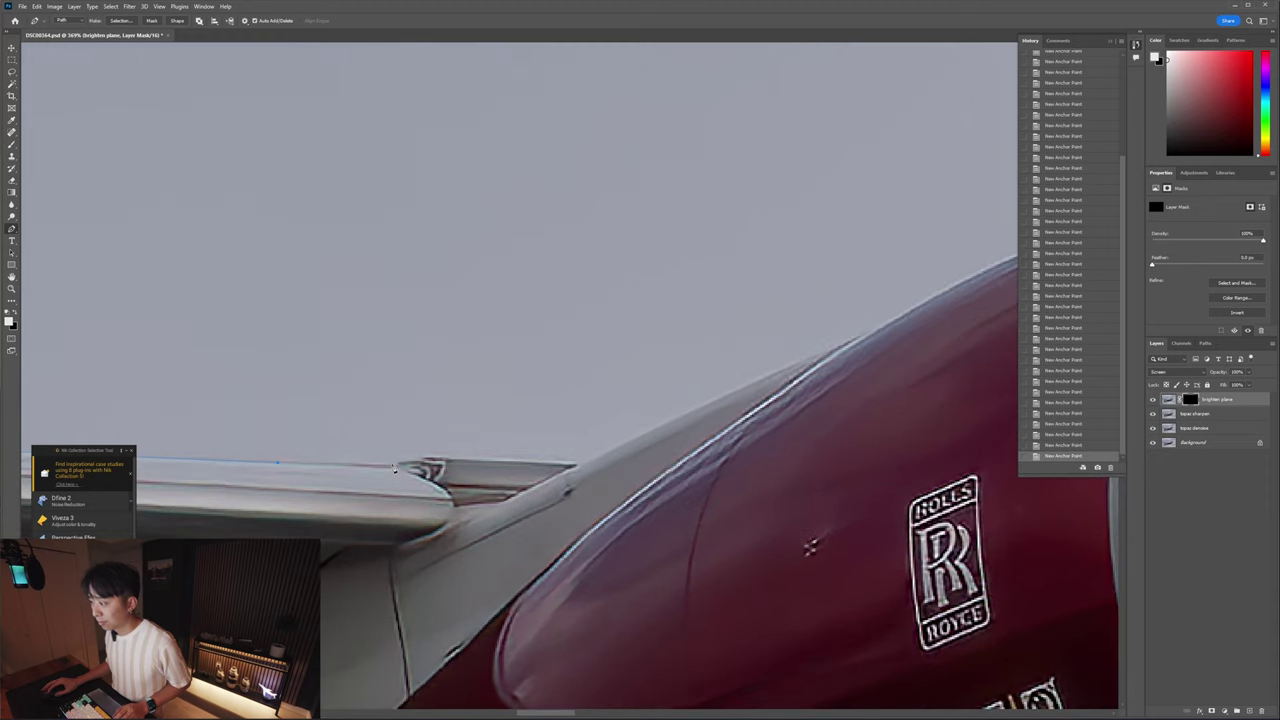
left_click_drag(429, 458, 447, 460)
scroll(440, 460, "up", 1)
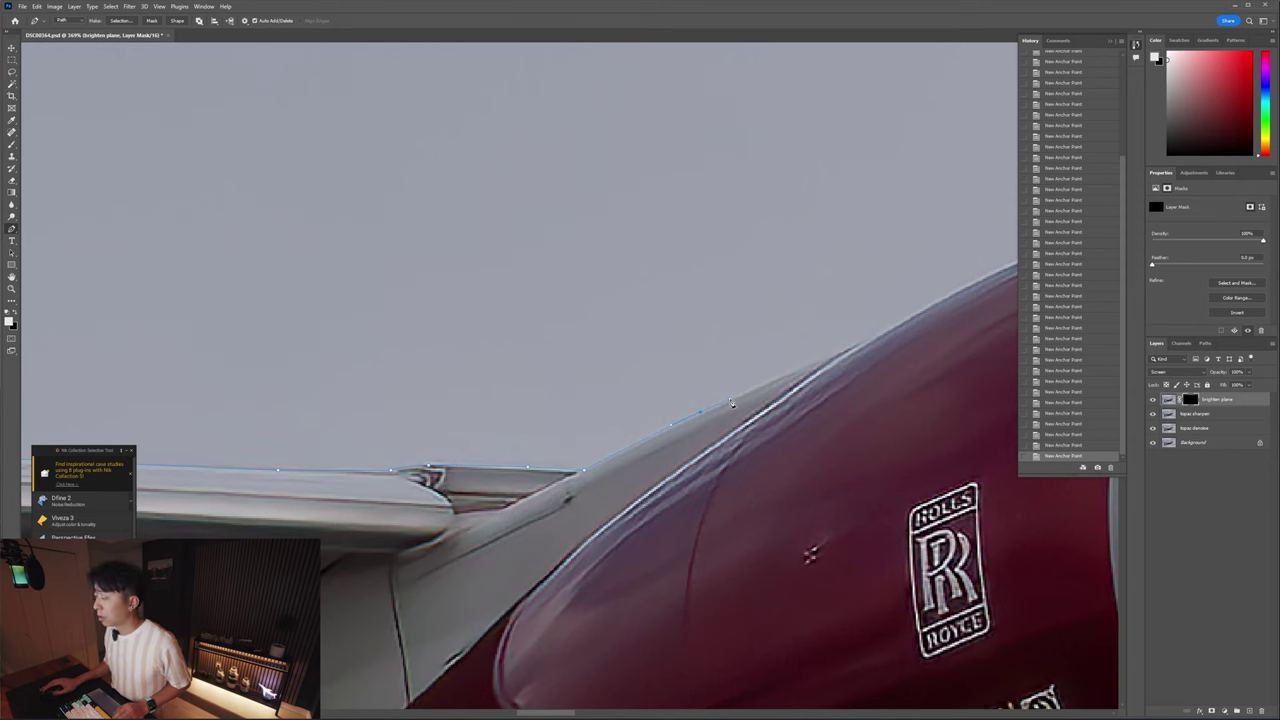
- Continue the path from the grey fairing onto the top of the maroon engine cowling, replacing one misplaced anchor point
scroll(700, 390, "right", 5)
scroll(586, 399, "up", 2)
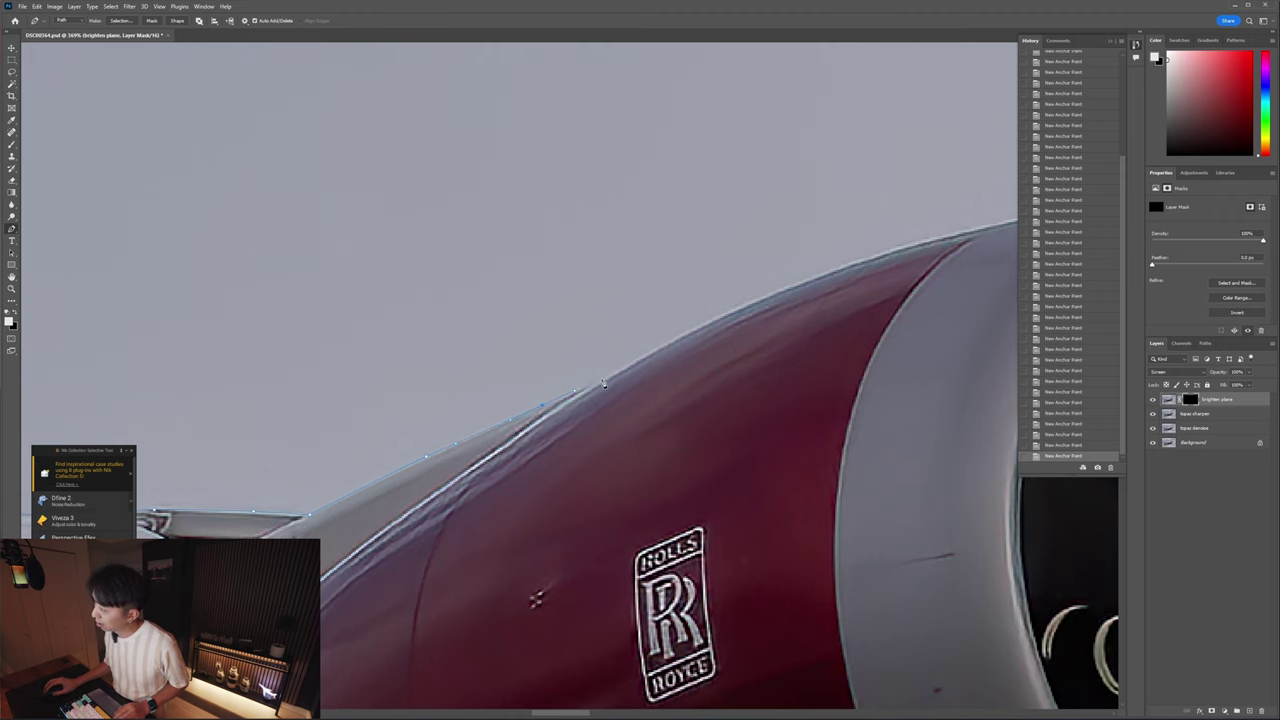
scroll(665, 365, "right", 5)
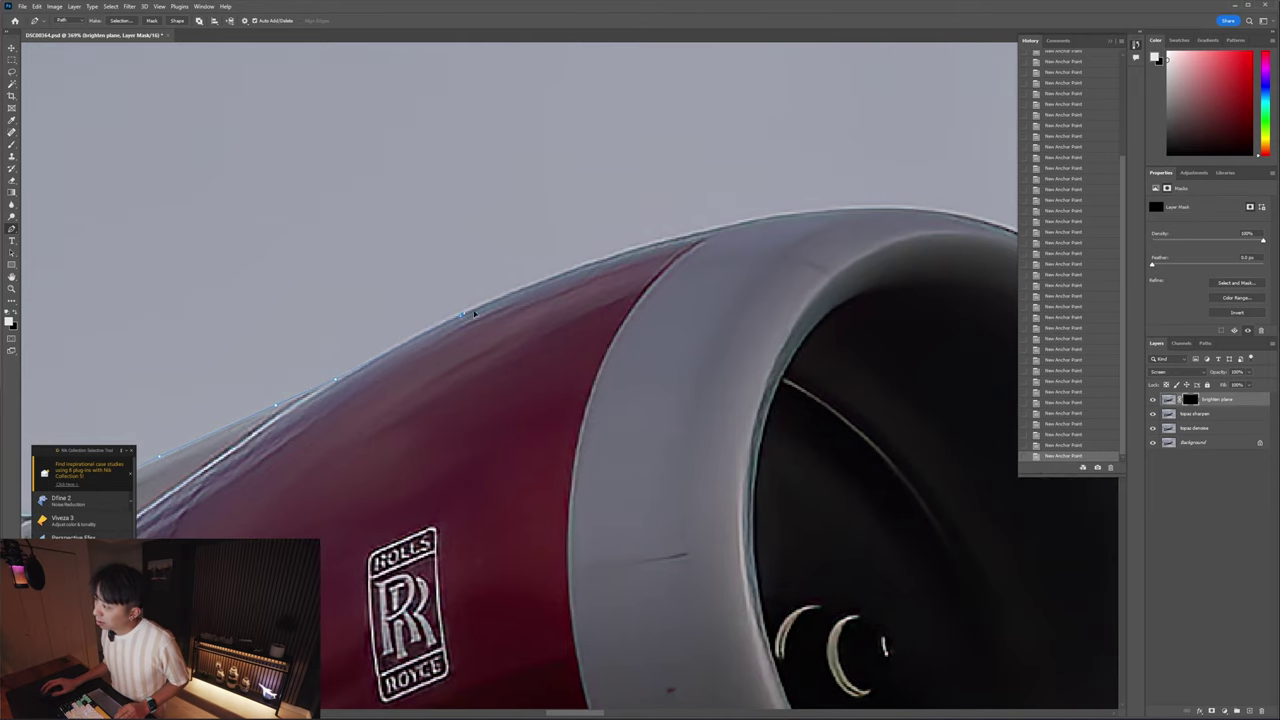
key("ctrl+z")
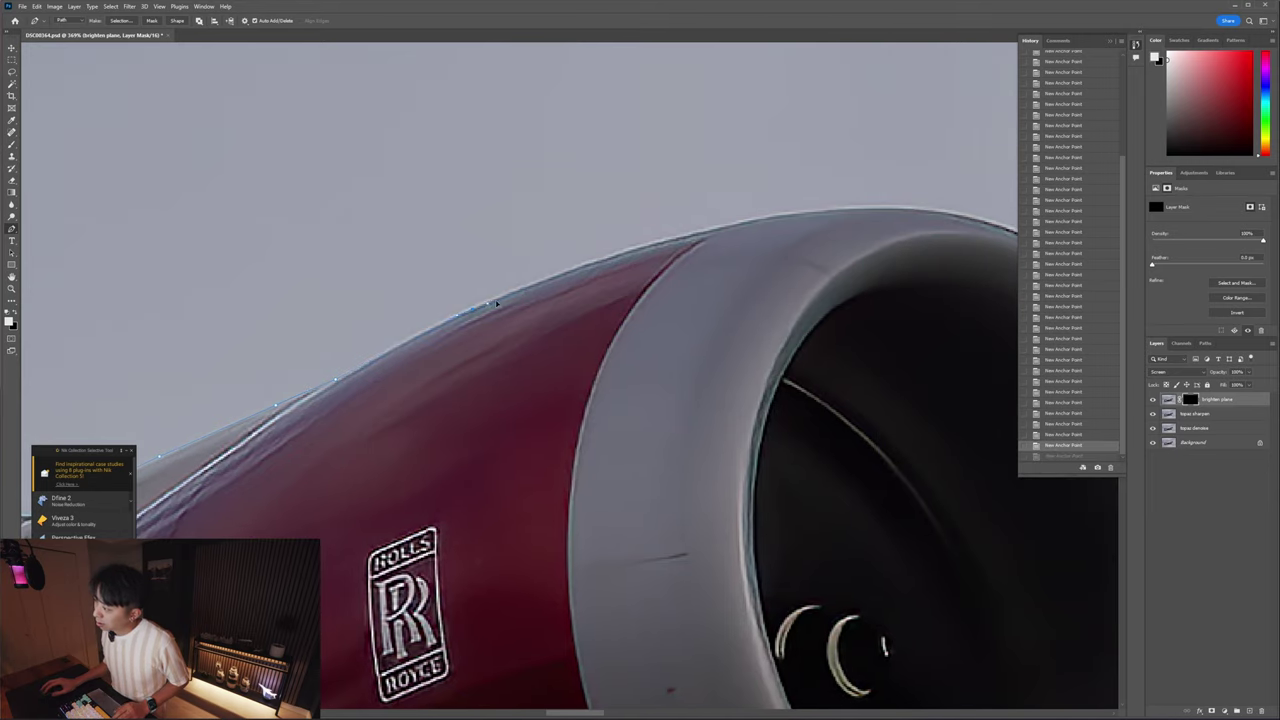
left_click(523, 289)
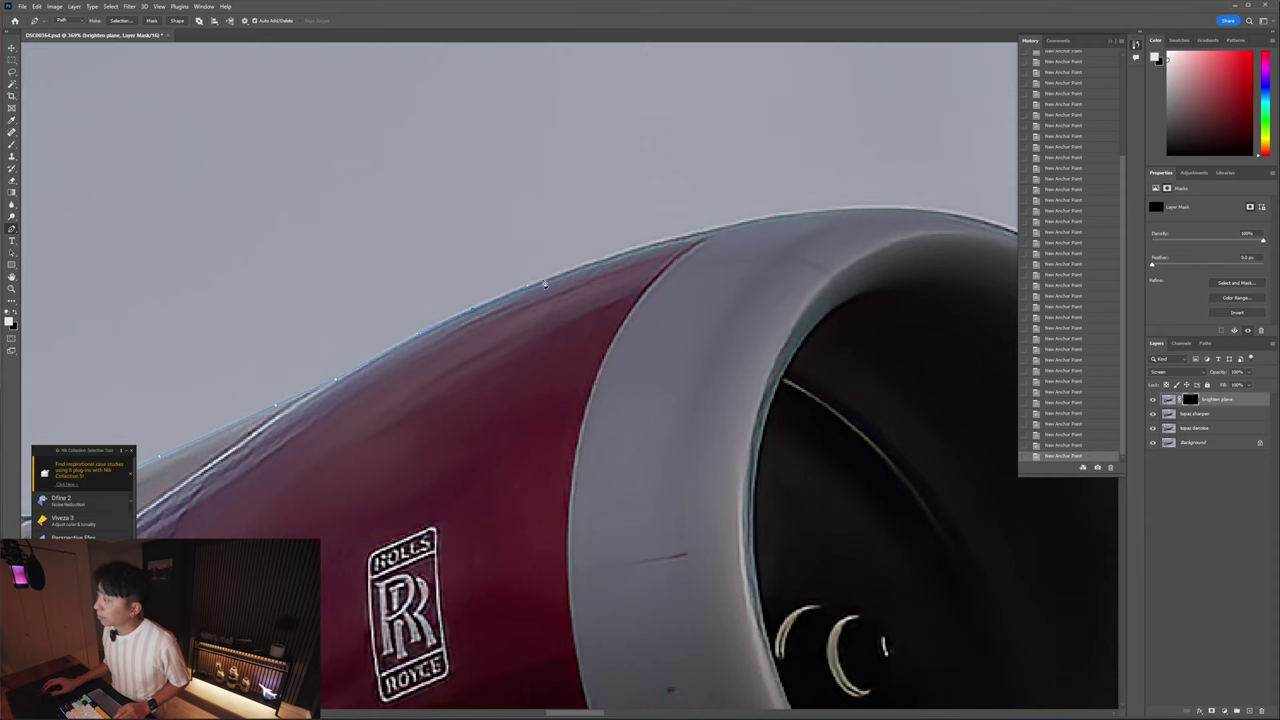
- Trace the top of the cowling onto the grey inlet ring, undoing the last anchor point for a smoother curve
scroll(527, 346, "right", 1)
scroll(527, 346, "right", 2)
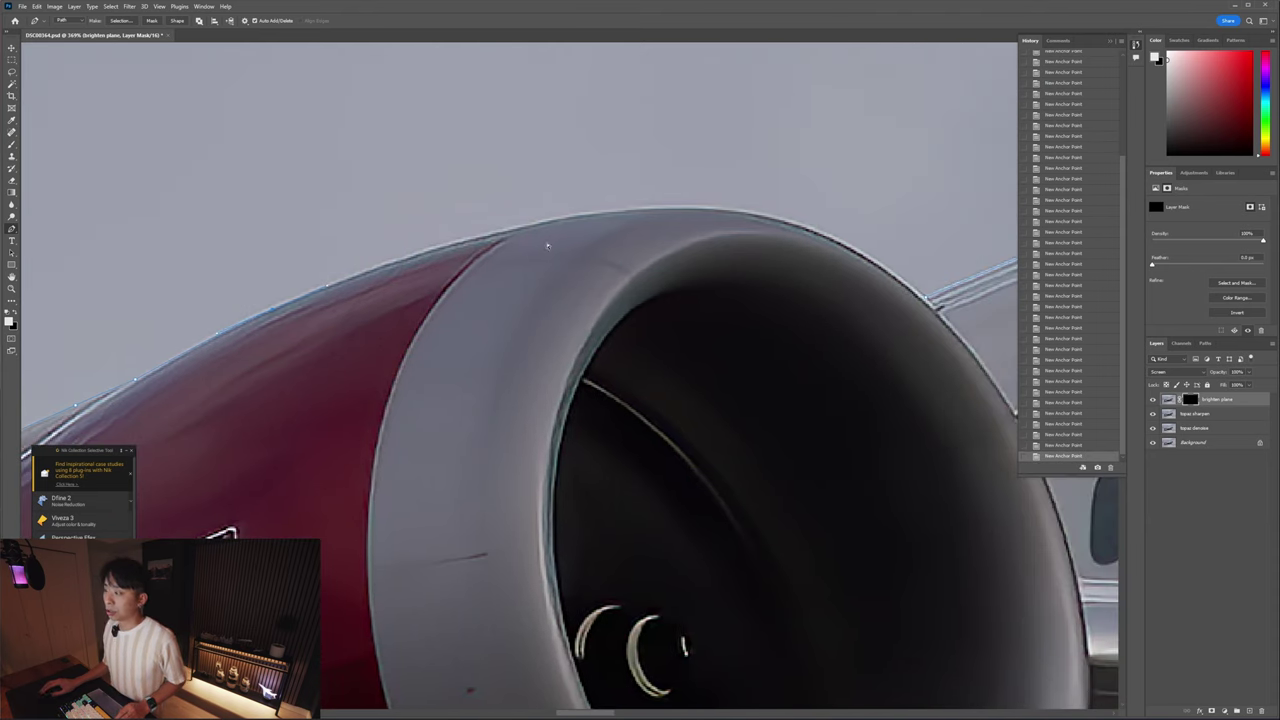
scroll(494, 318, "up", 1)
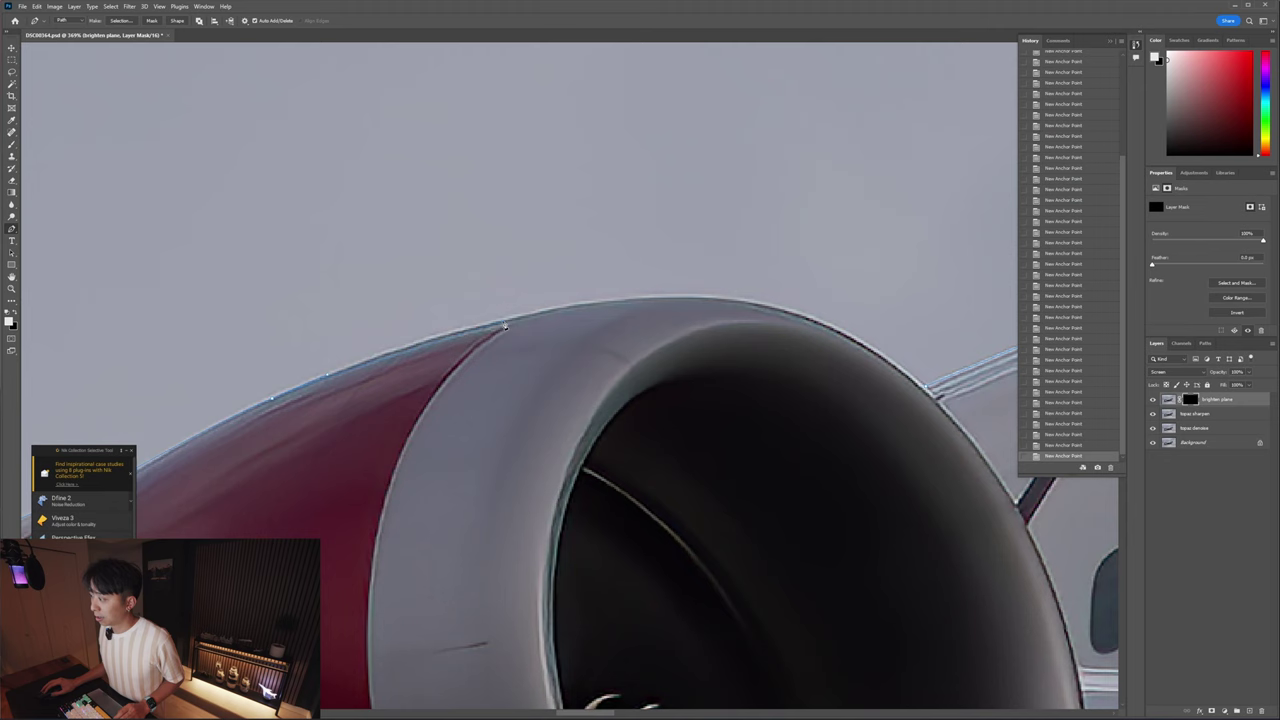
key("ctrl+z")
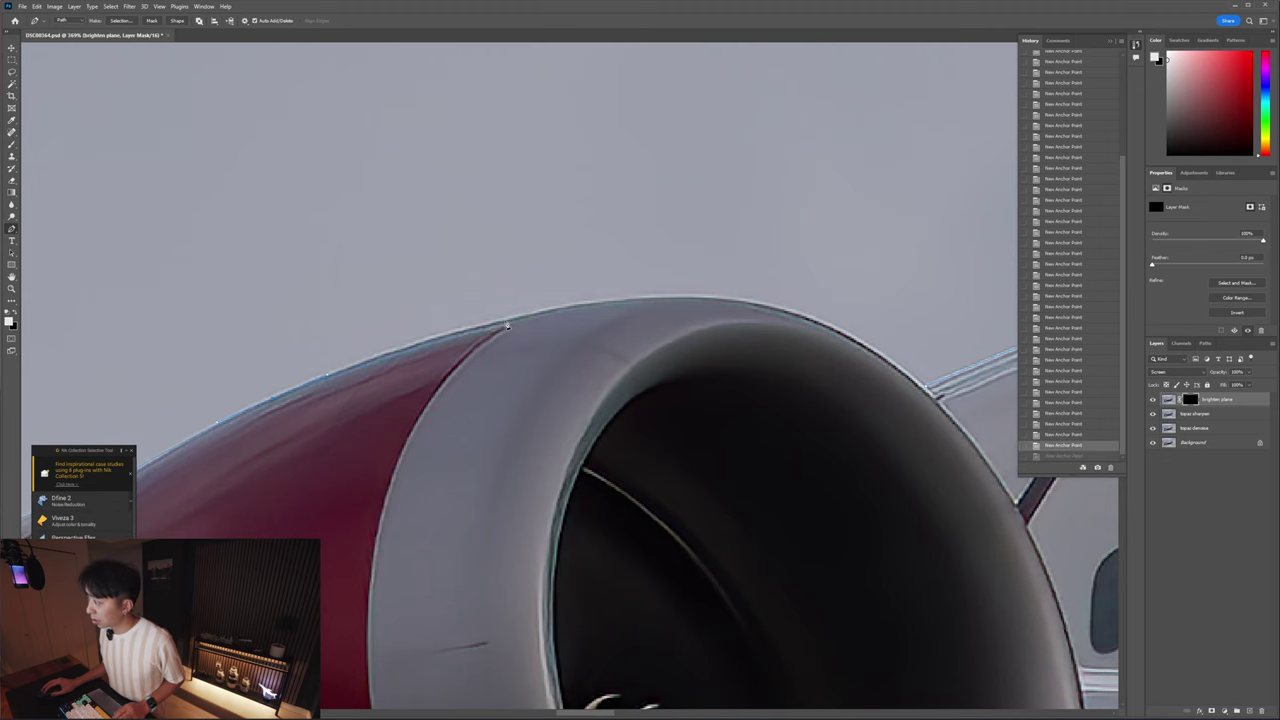
left_click(574, 308)
scroll(576, 300, "right", 5)
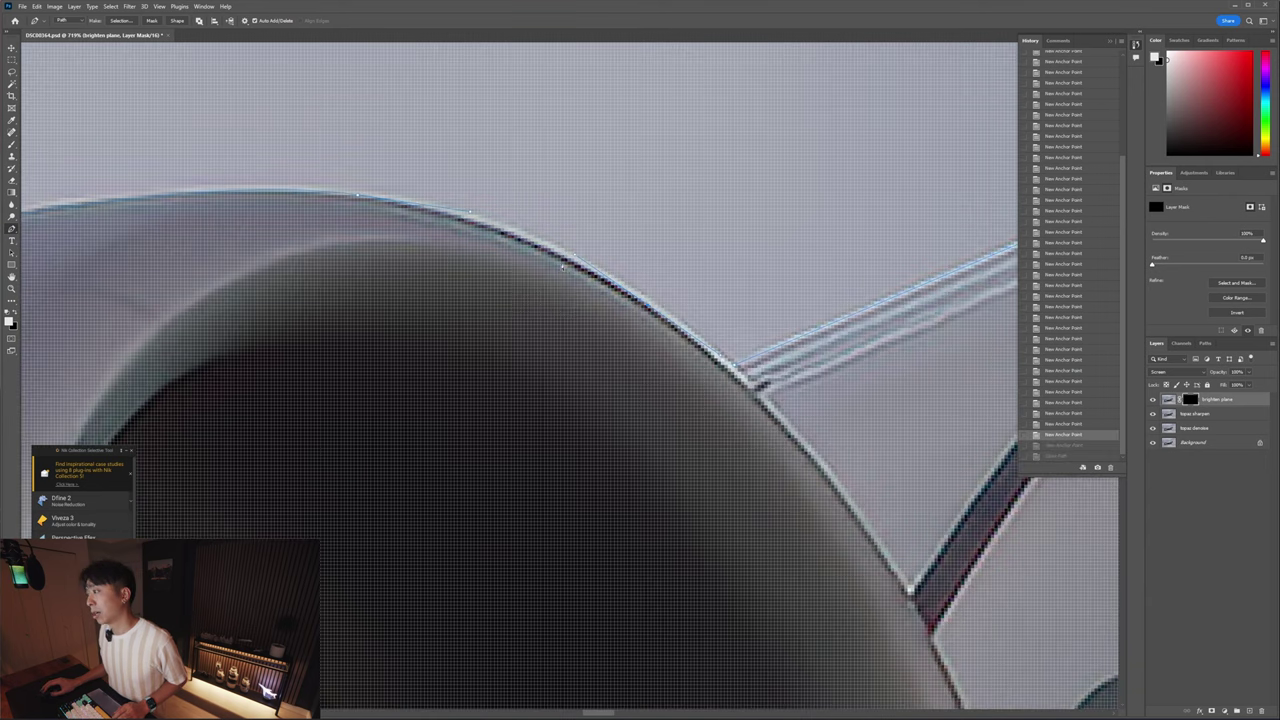
- Undo the misplaced points on the inlet rim, retrace it down to the fuselage edge, and close the path there
key("ctrl+z")
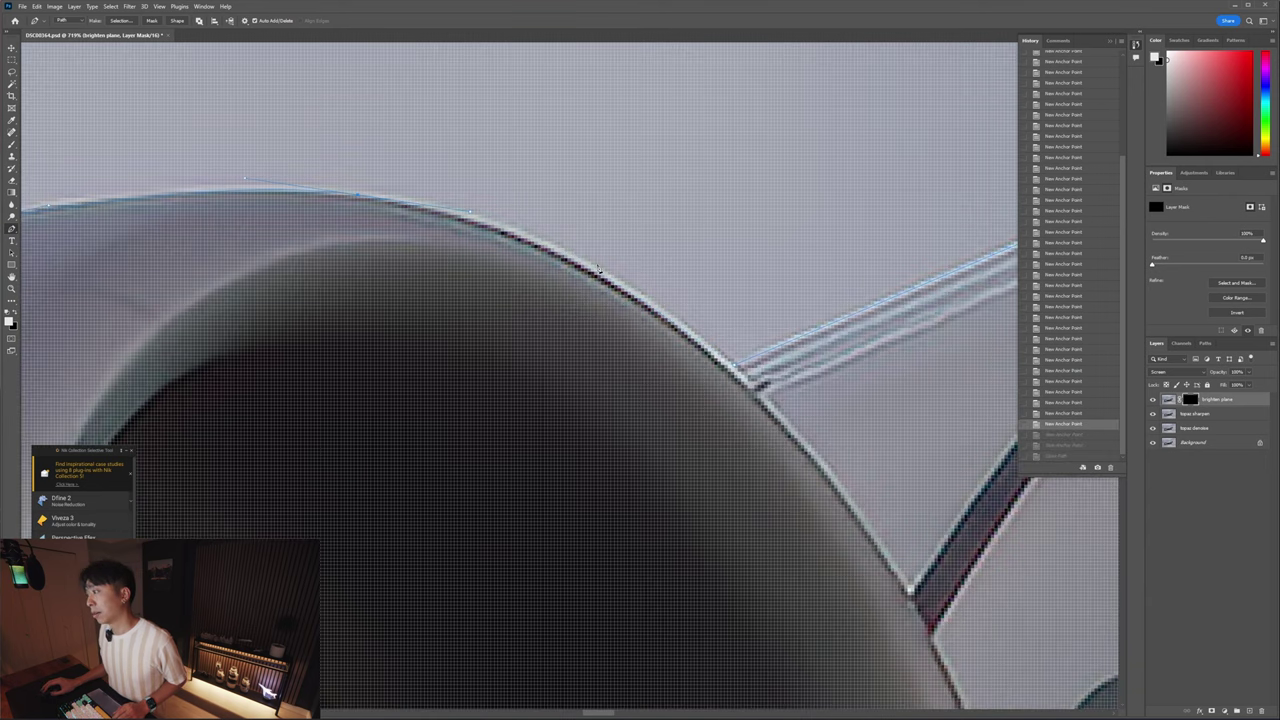
scroll(598, 268, "down", 3)
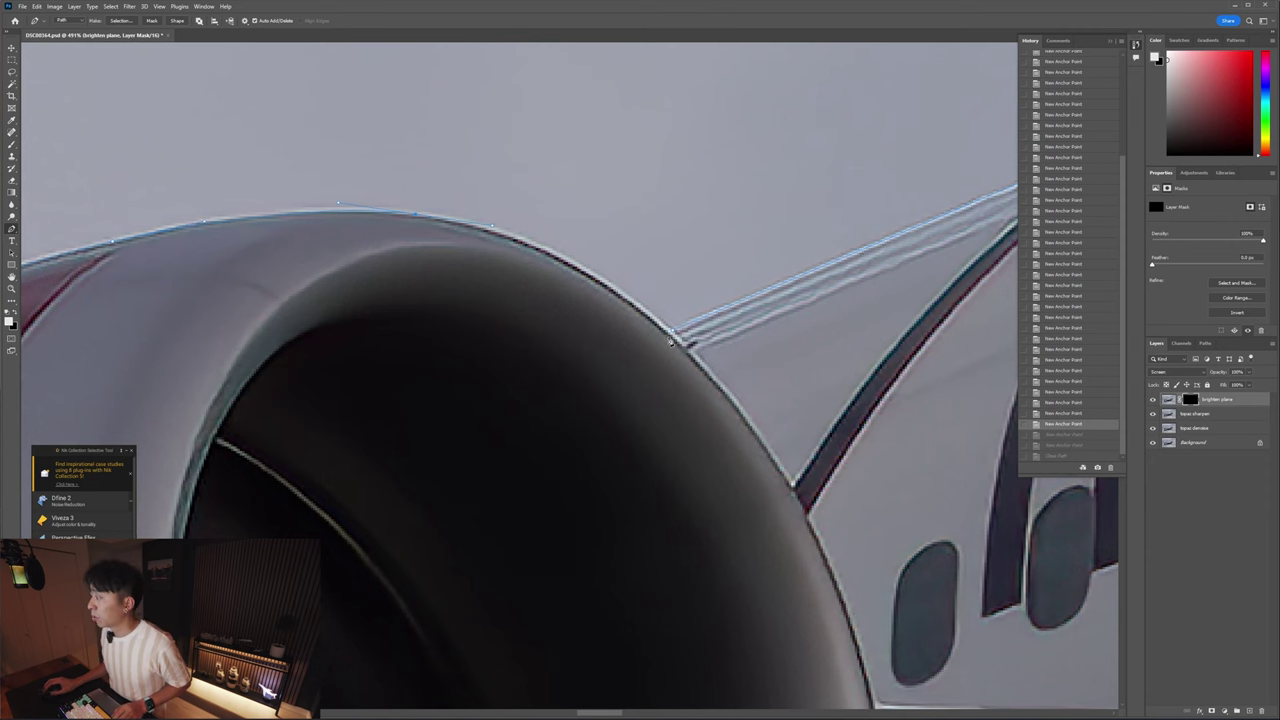
scroll(582, 300, "down", 2)
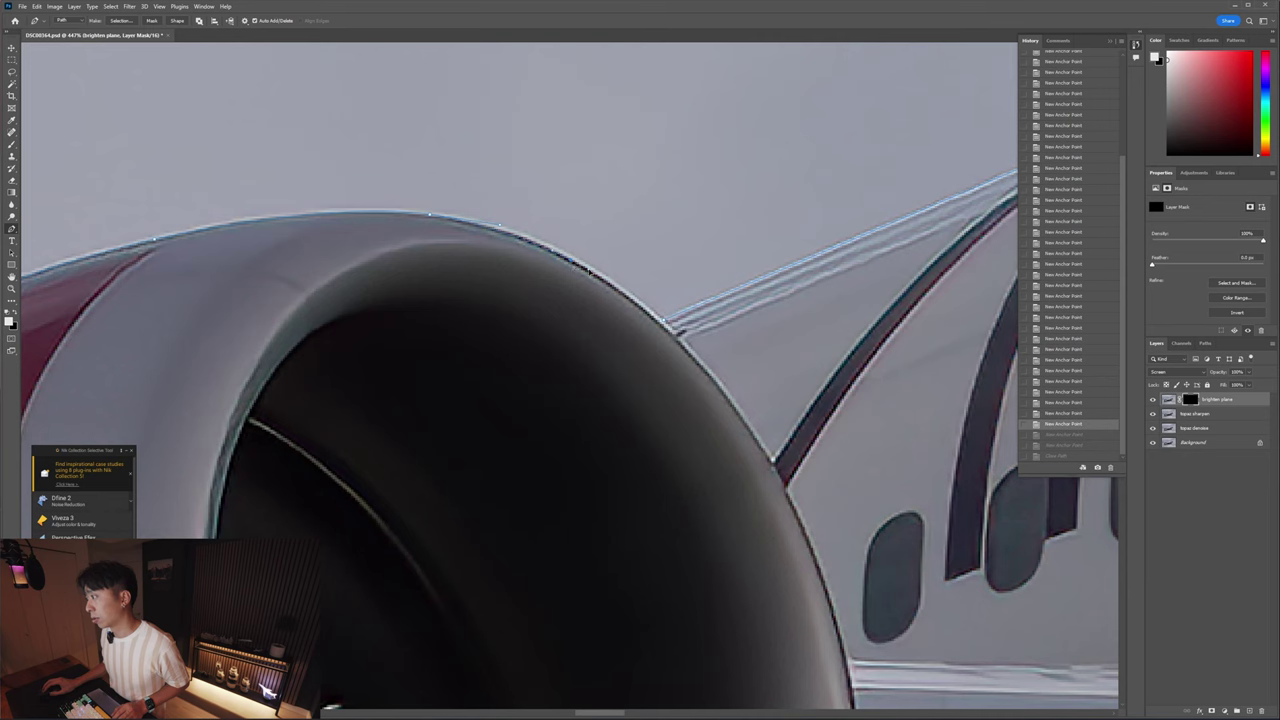
left_click(625, 306)
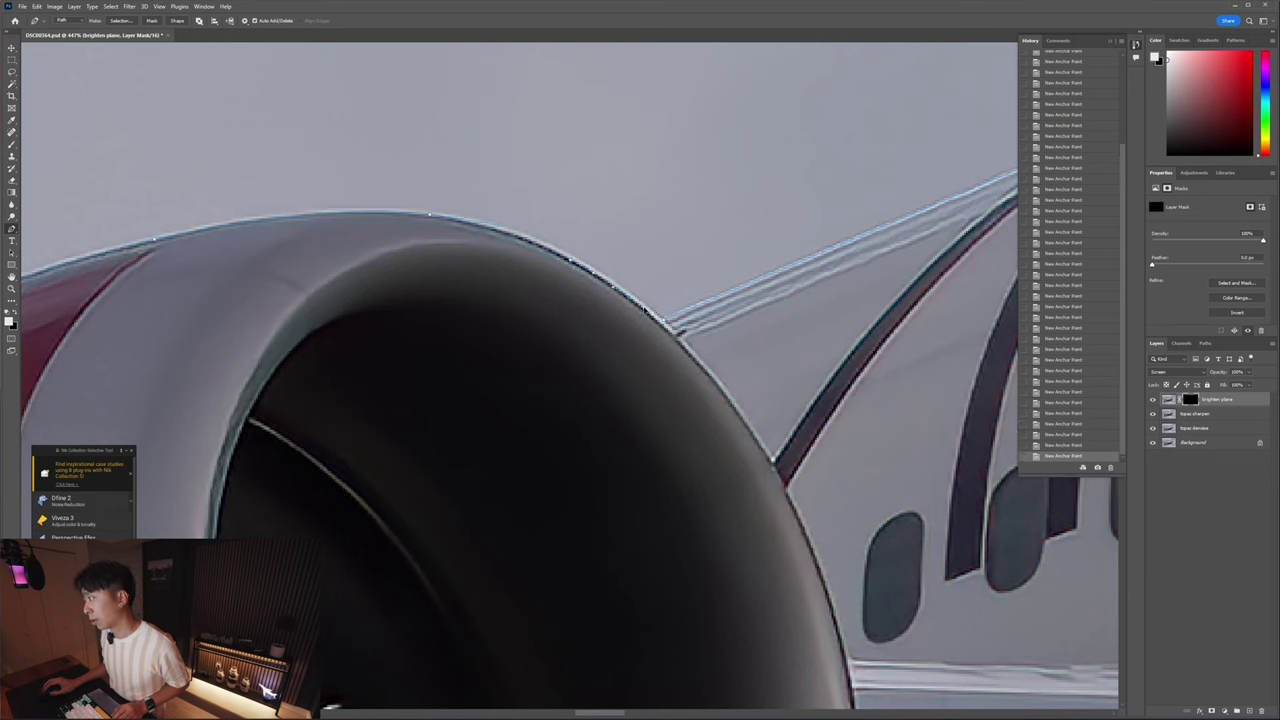
left_click(664, 326)
scroll(660, 326, "up", 4)
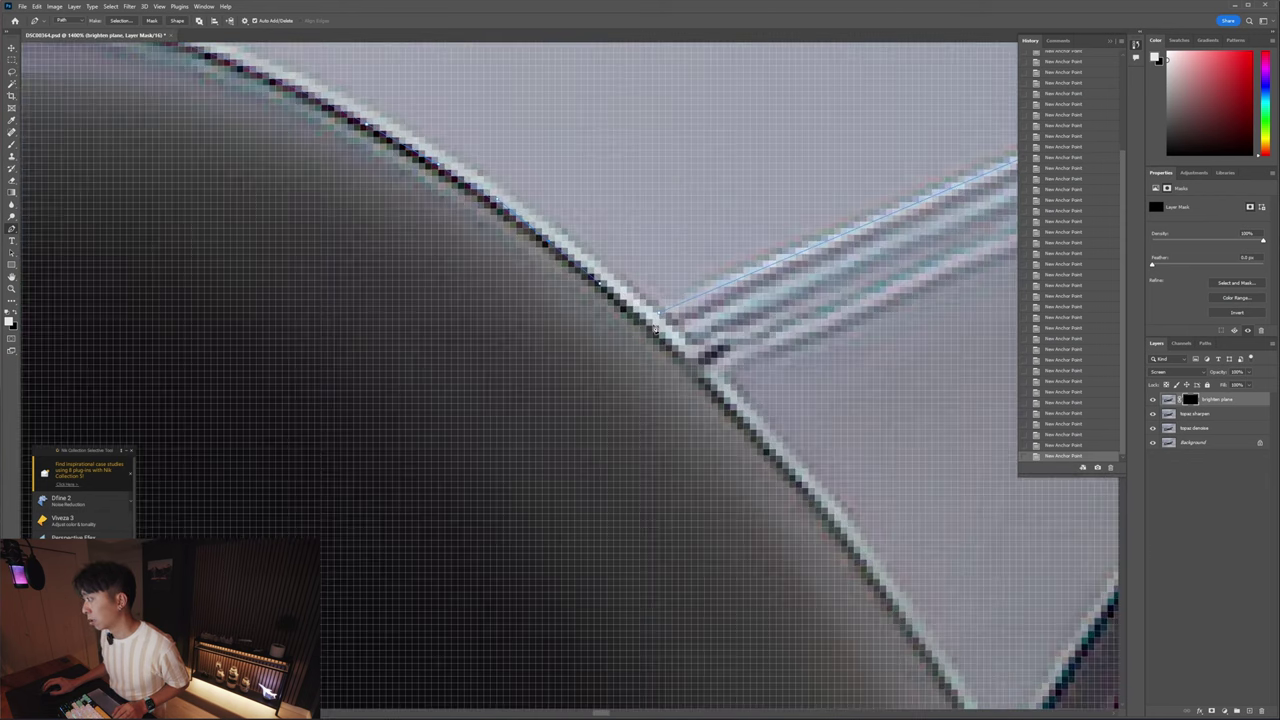
key("ctrl+z")
left_click(650, 319)
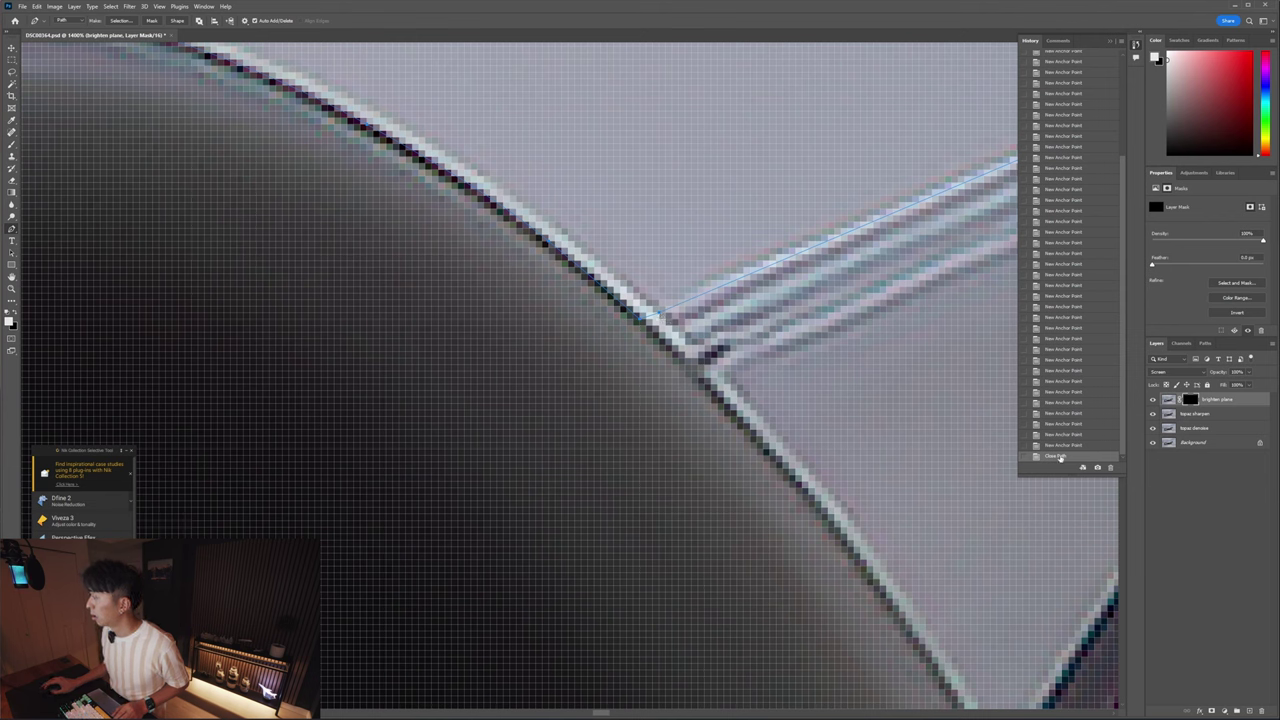
scroll(752, 303, "down", 4)
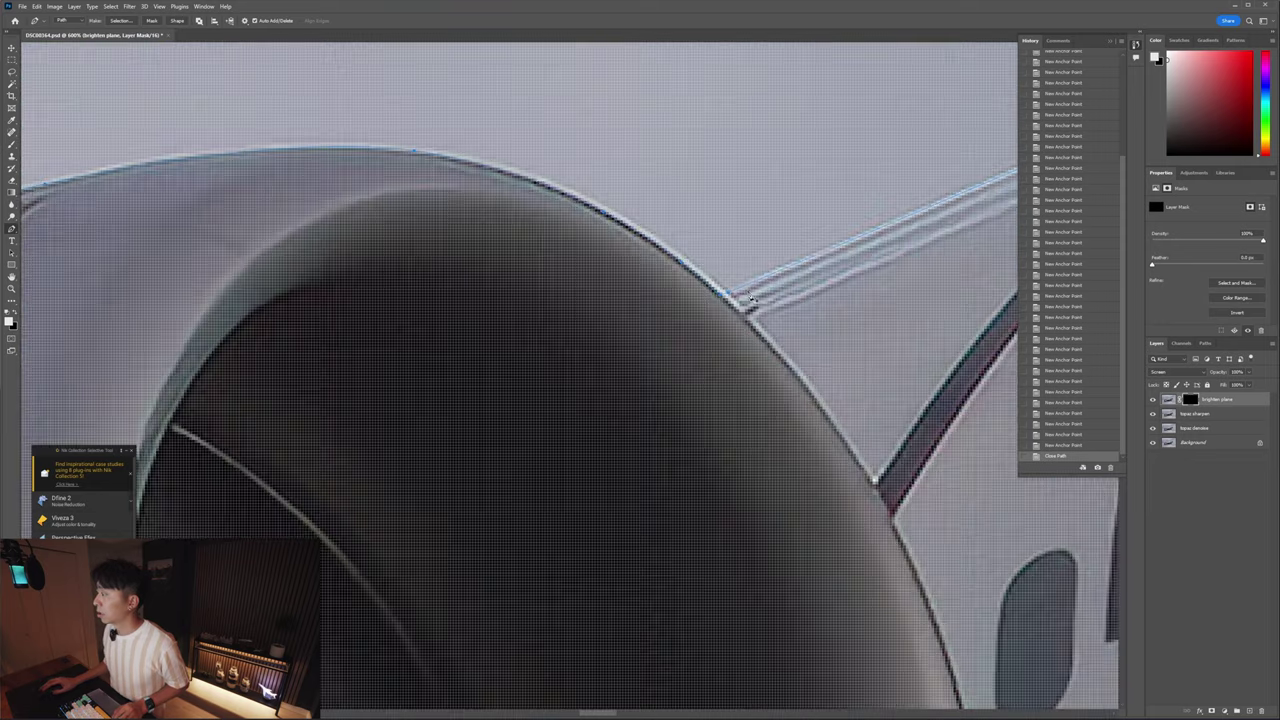
scroll(752, 303, "down", 8)
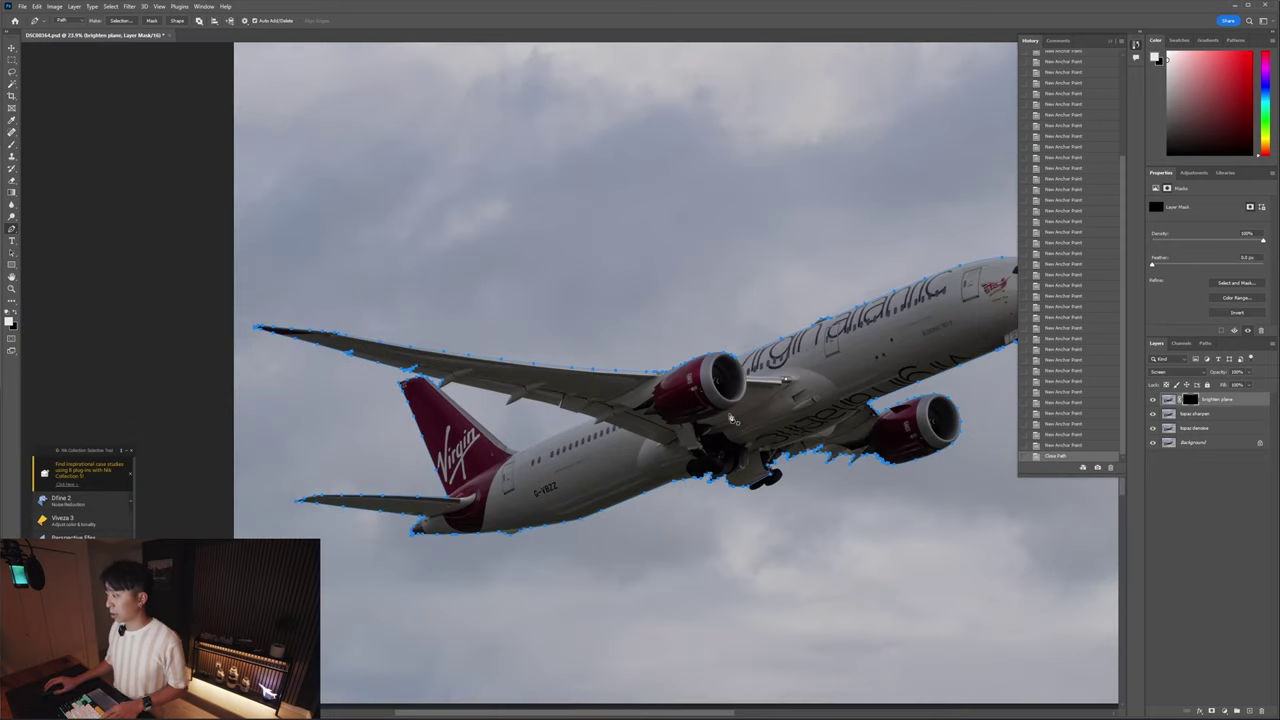
key("space")
left_click_drag(969, 383, 873, 368)
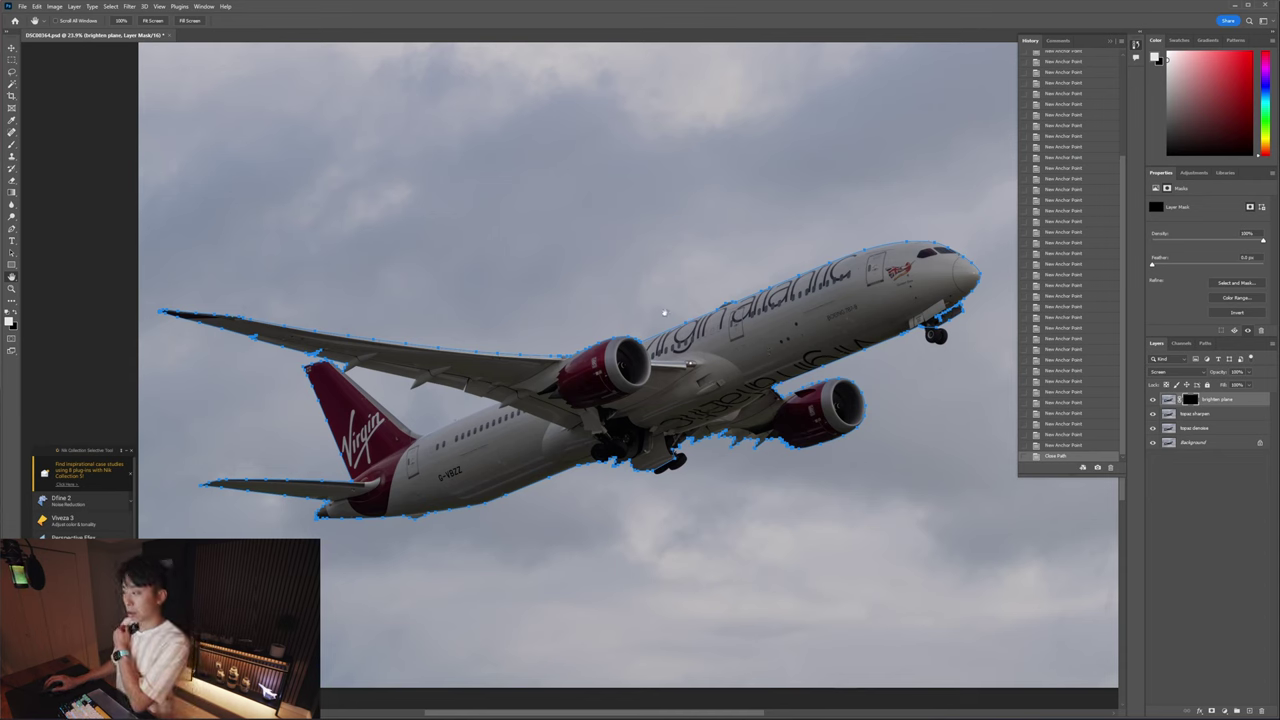
left_click(12, 229)
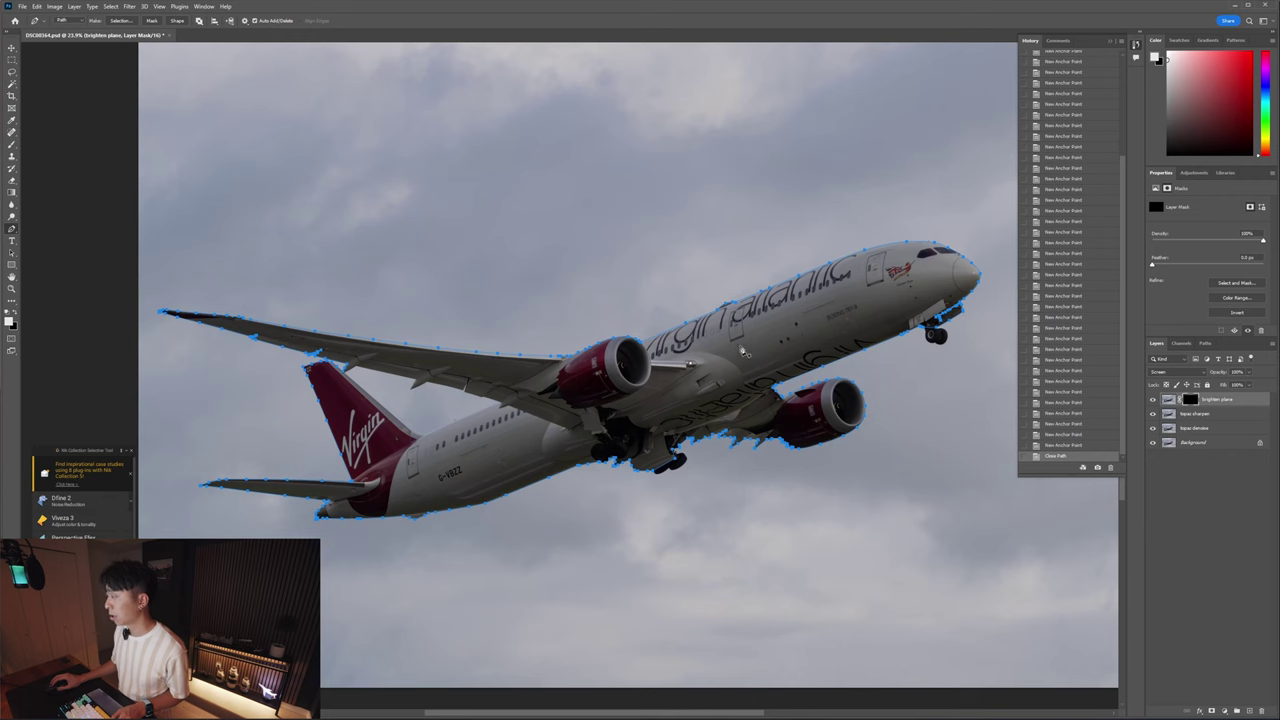
right_click(742, 349)
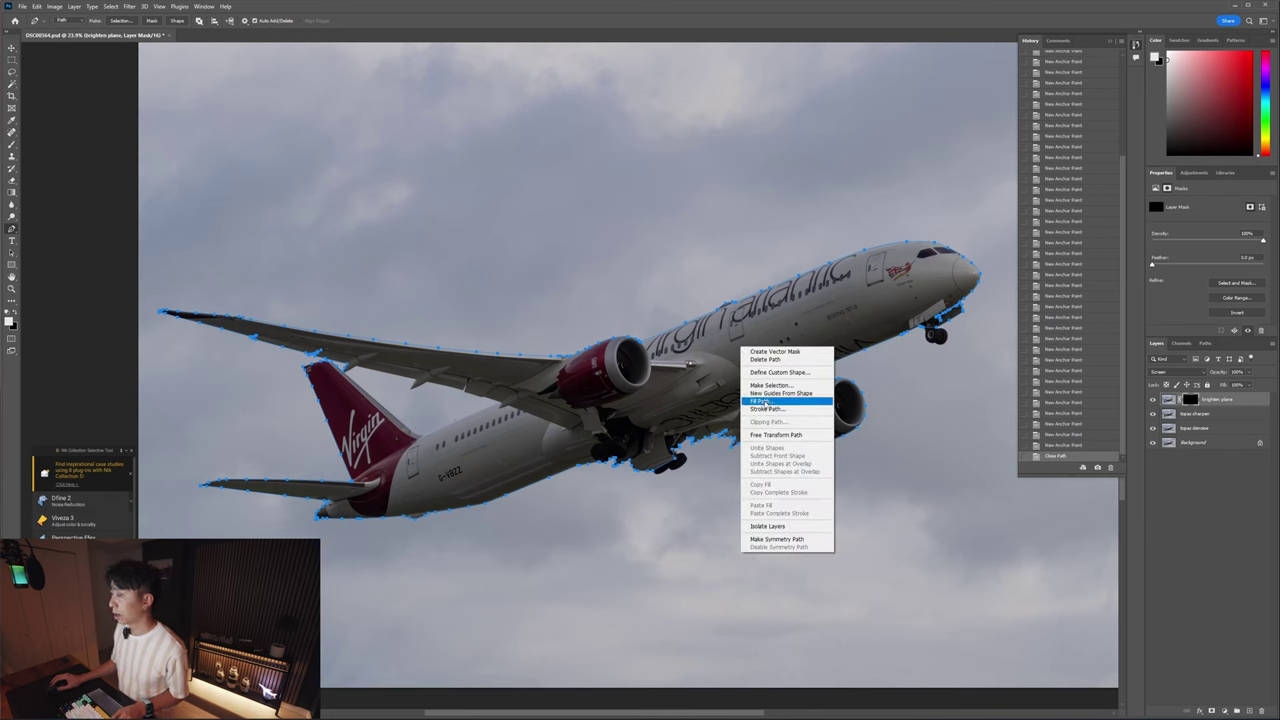
left_click(762, 401)
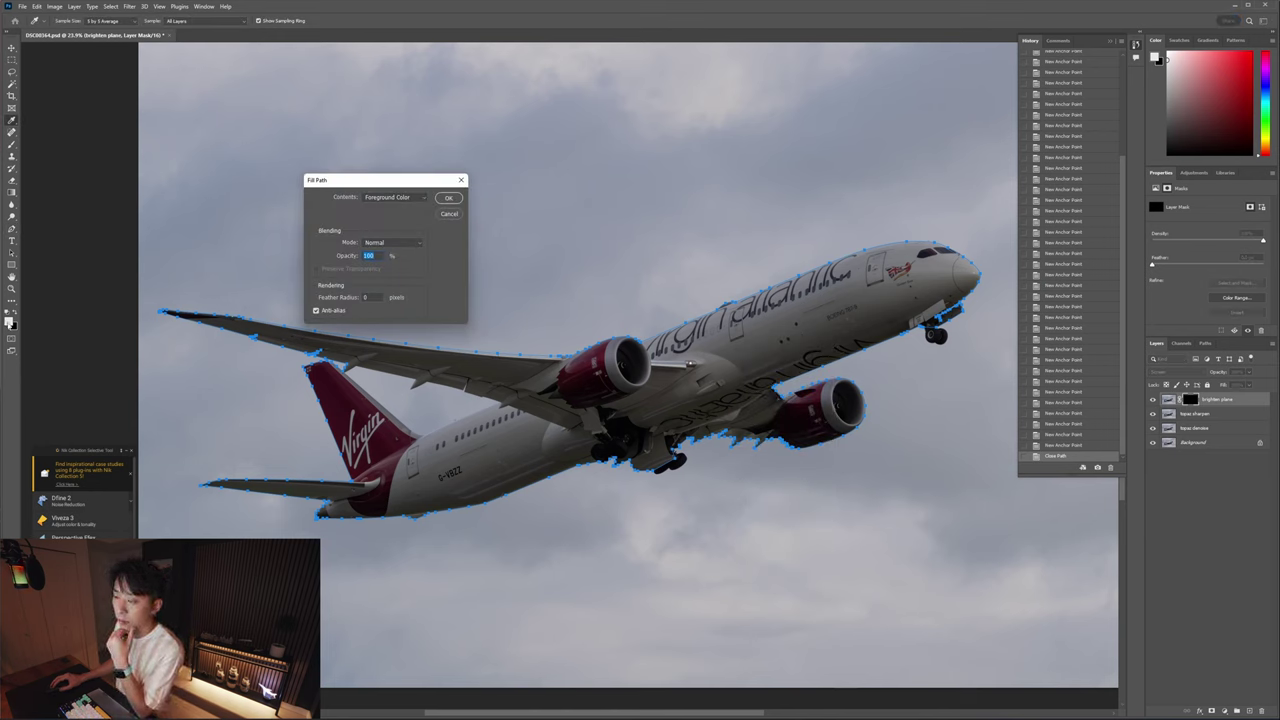
left_click(449, 214)
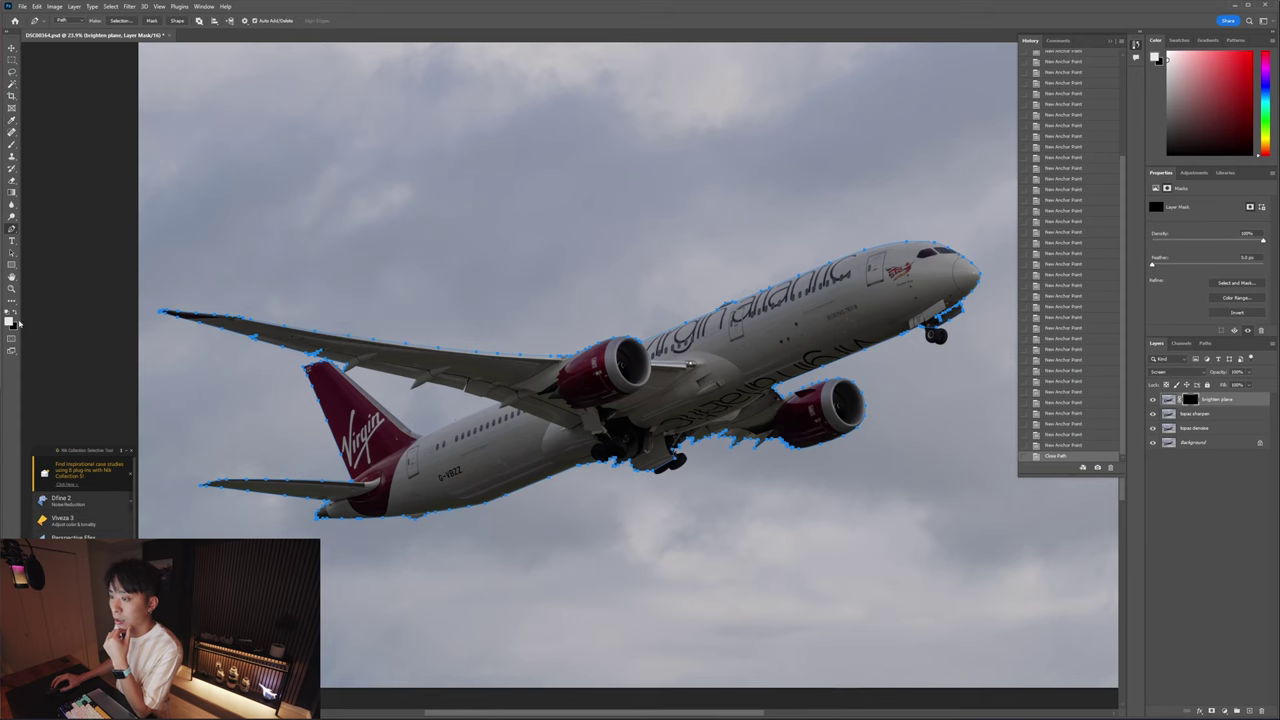
- Set the foreground colour to pure white (RGB 255, 255, 255) and fill the path on the layer mask with it at 100% opacity, Normal mode
left_click(10, 319)
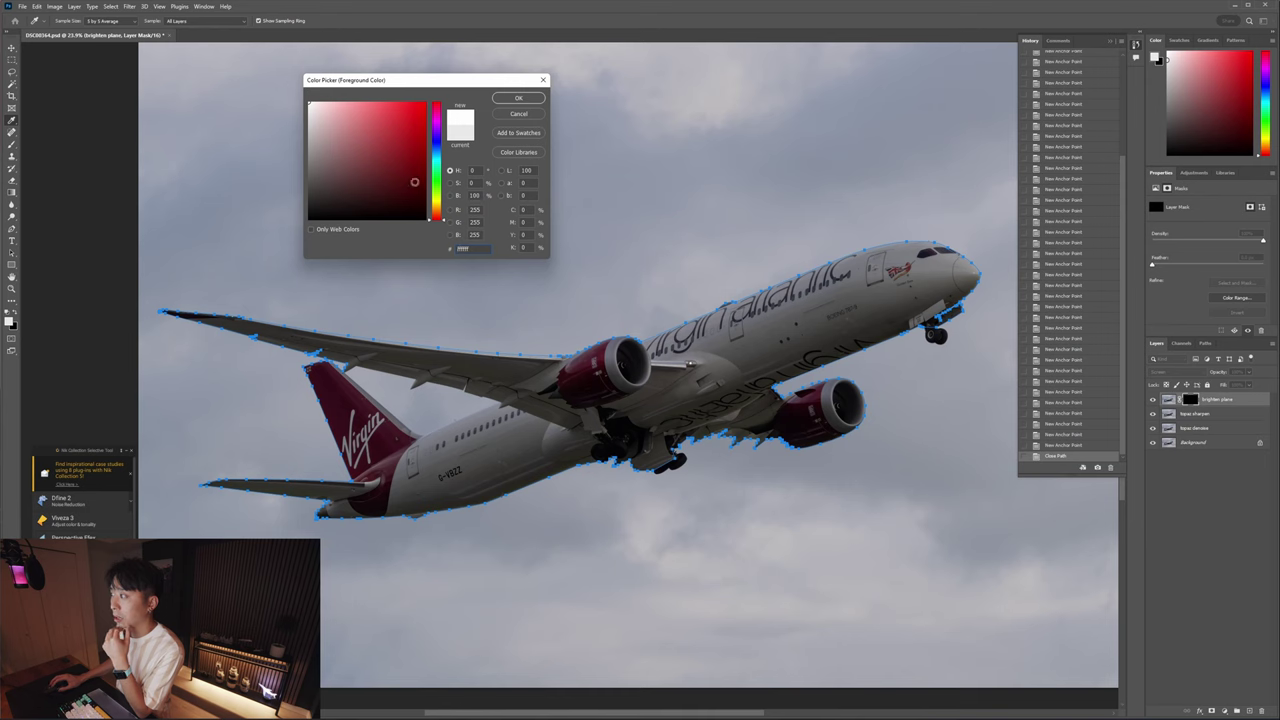
left_click(518, 98)
right_click(723, 351)
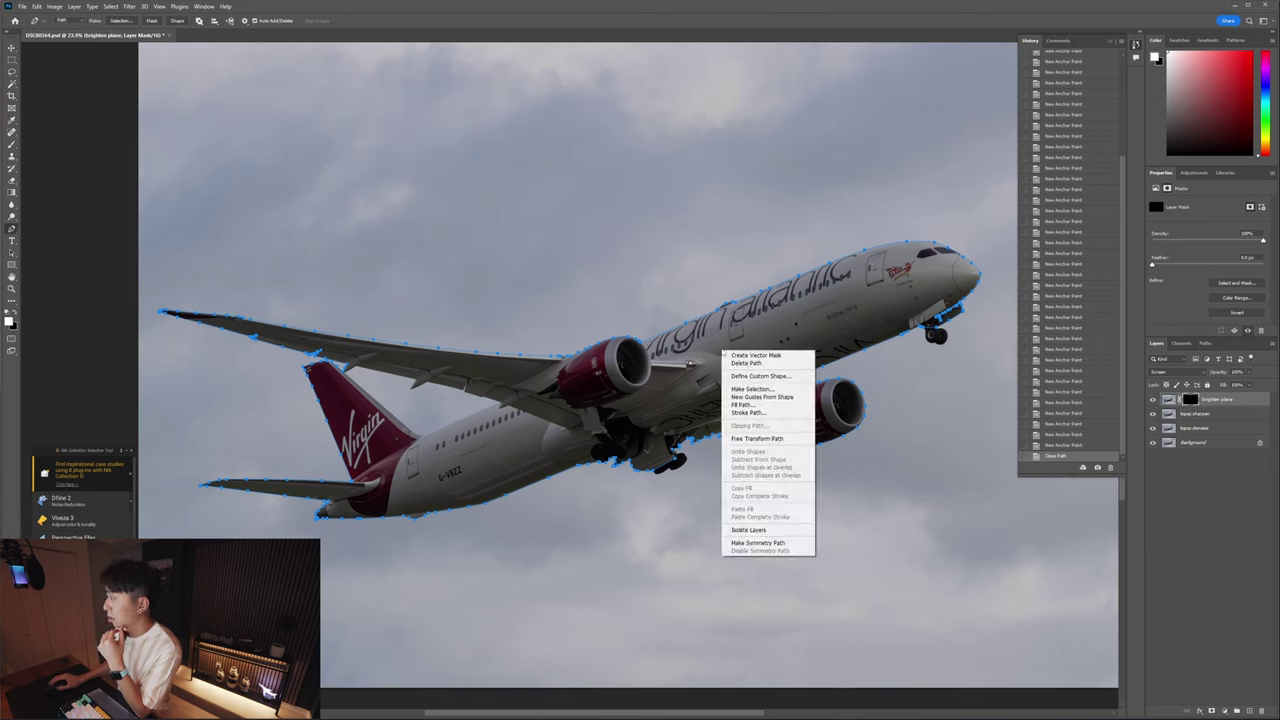
left_click(752, 404)
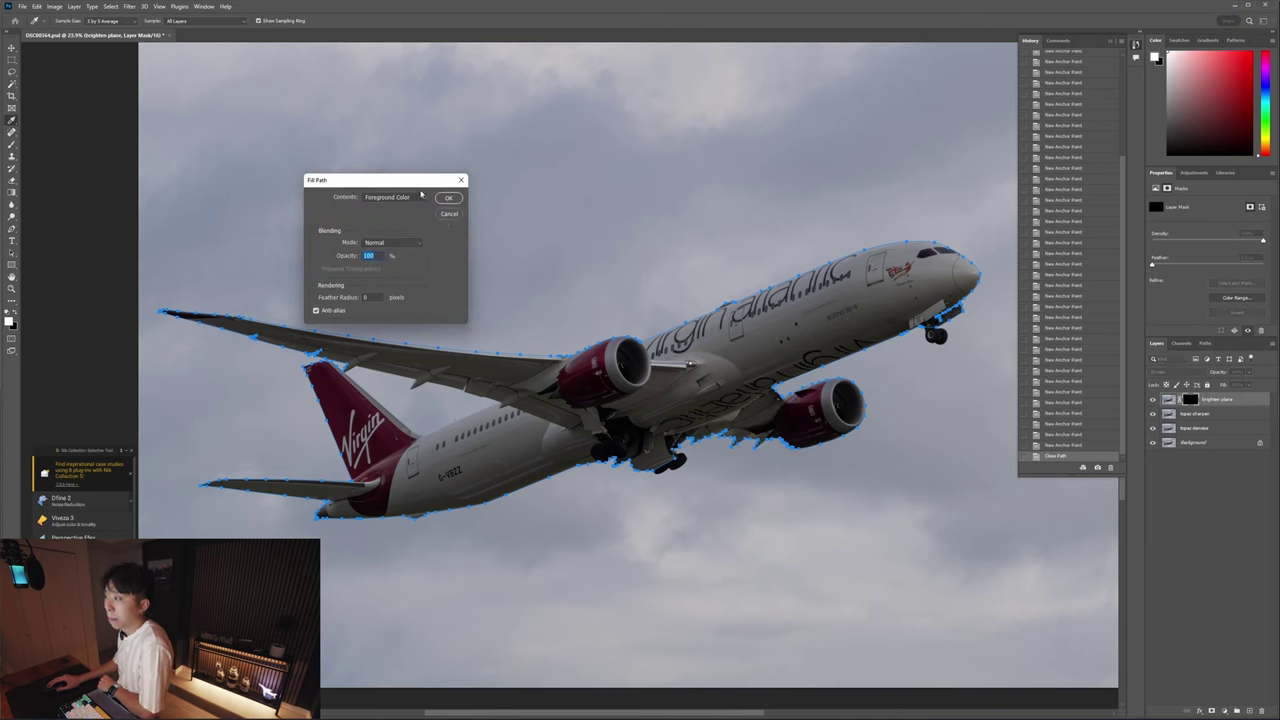
left_click(448, 198)
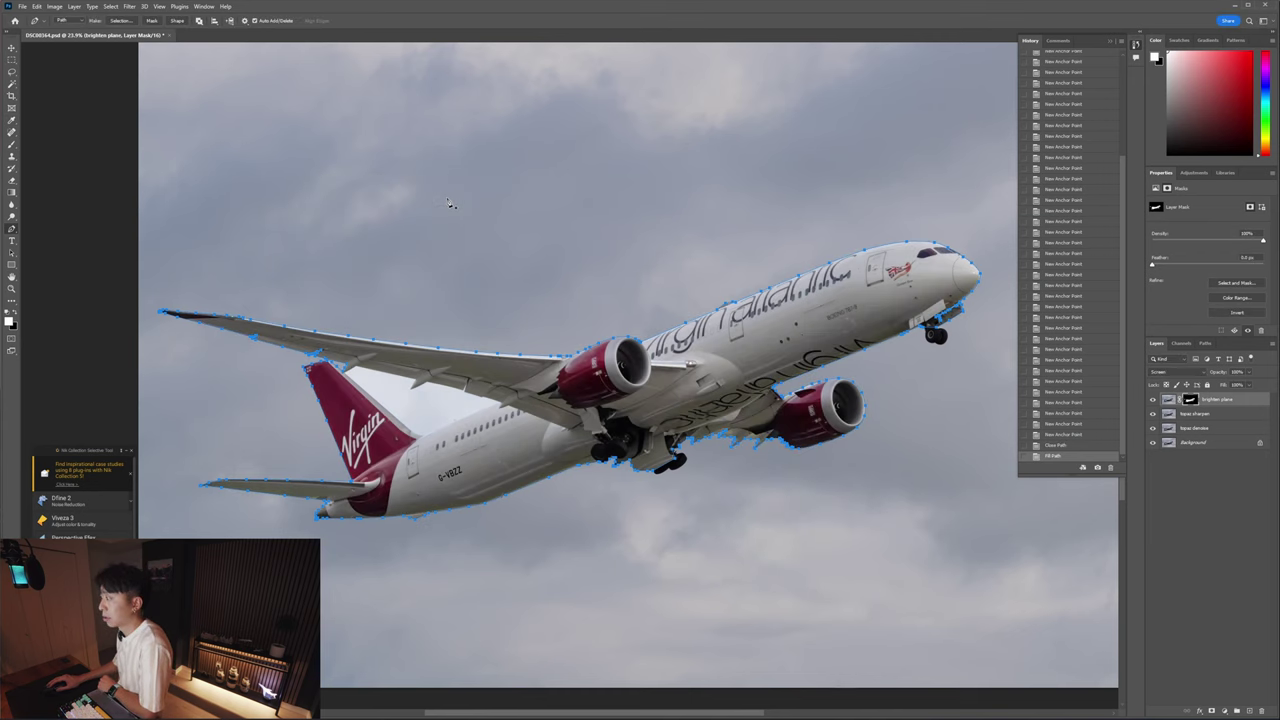
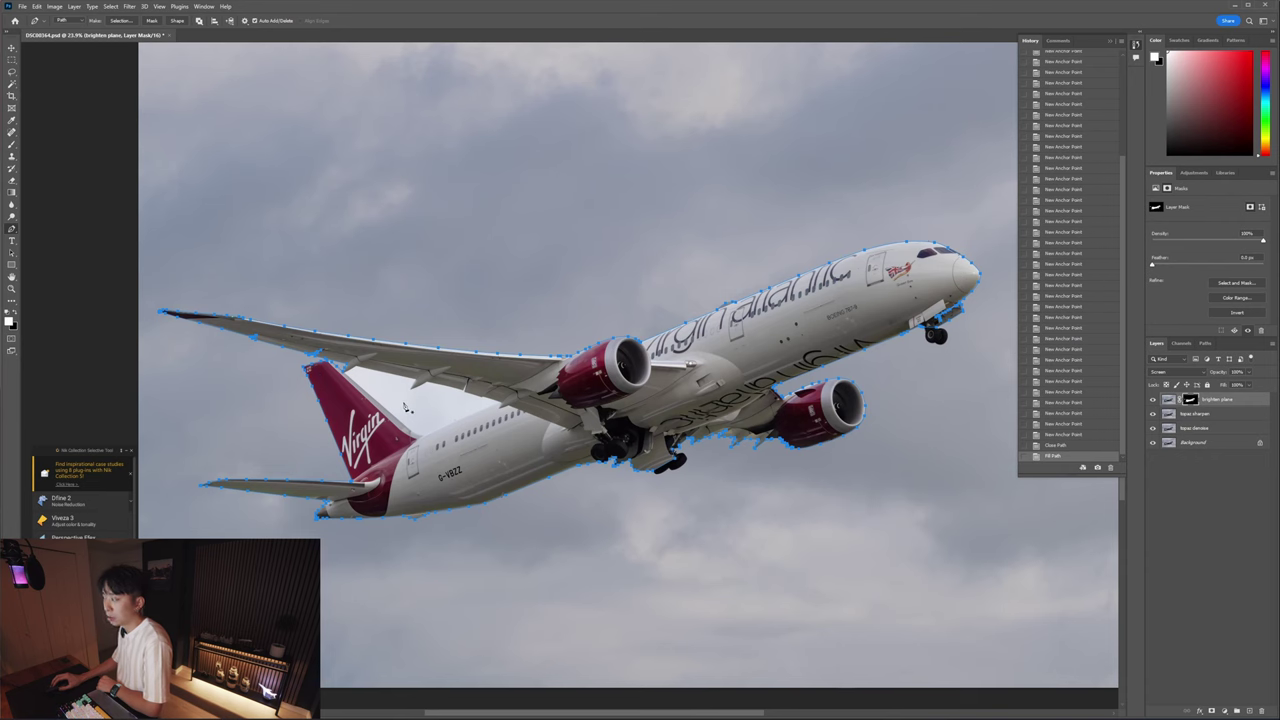
- Compare the plane with the brightening layer hidden and shown, and inspect the mask edges around the nose and front landing gear
scroll(672, 500, "up", 6)
key("space")
left_click_drag(668, 346, 535, 380)
key("ctrl+comma")
key("ctrl+comma")
left_click_drag(620, 350, 250, 480)
left_click_drag(876, 195, 551, 500)
scroll(597, 398, "up", 2)
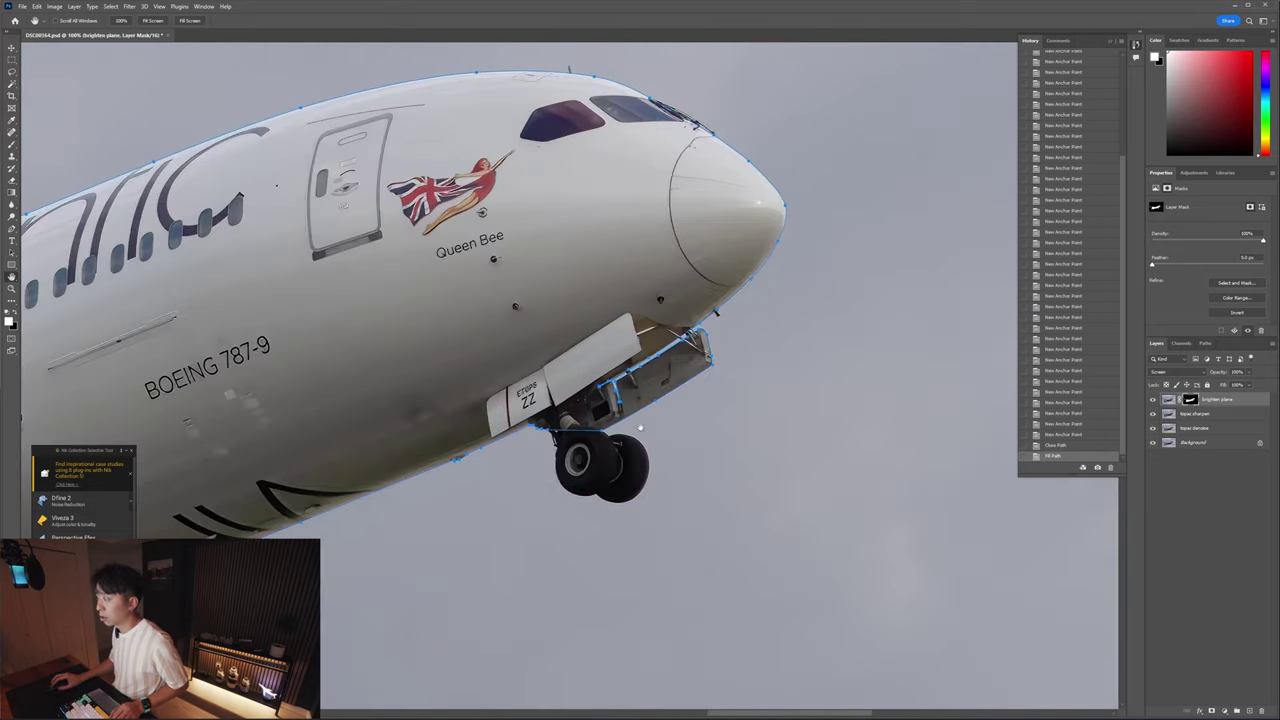
scroll(604, 436, "up", 3)
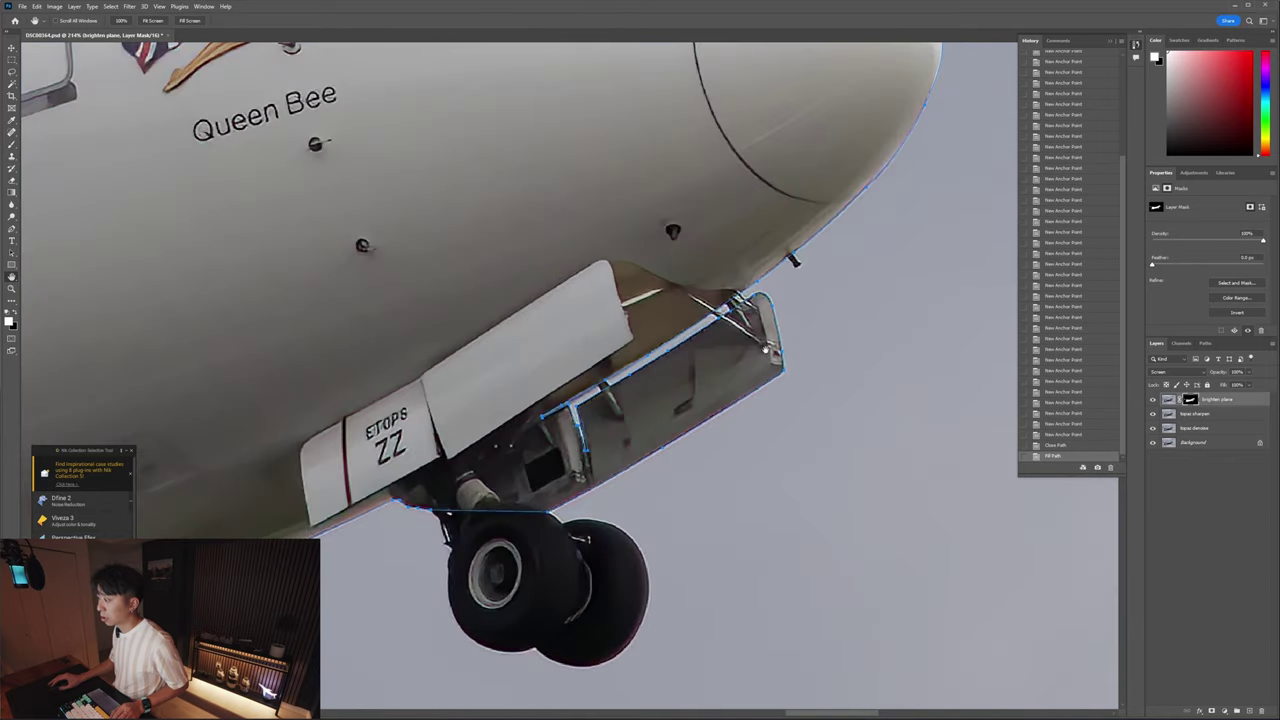
scroll(545, 537, "down", 4)
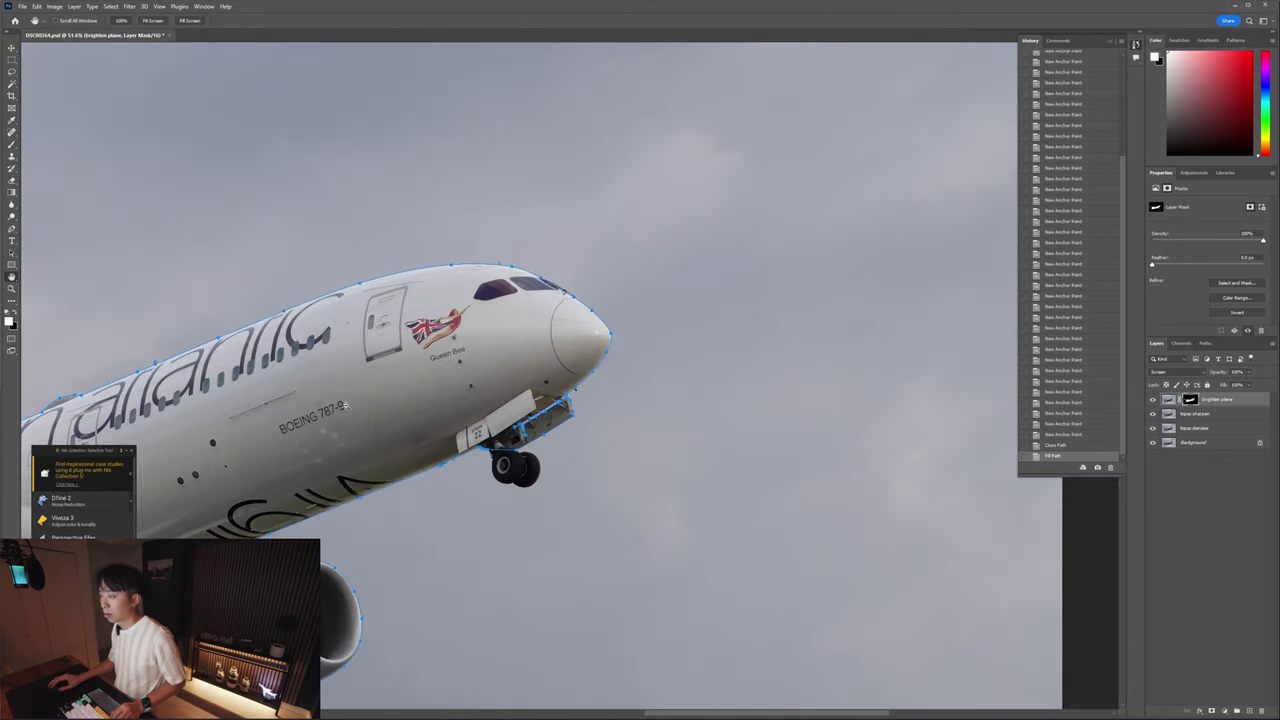
scroll(310, 398, "down", 3)
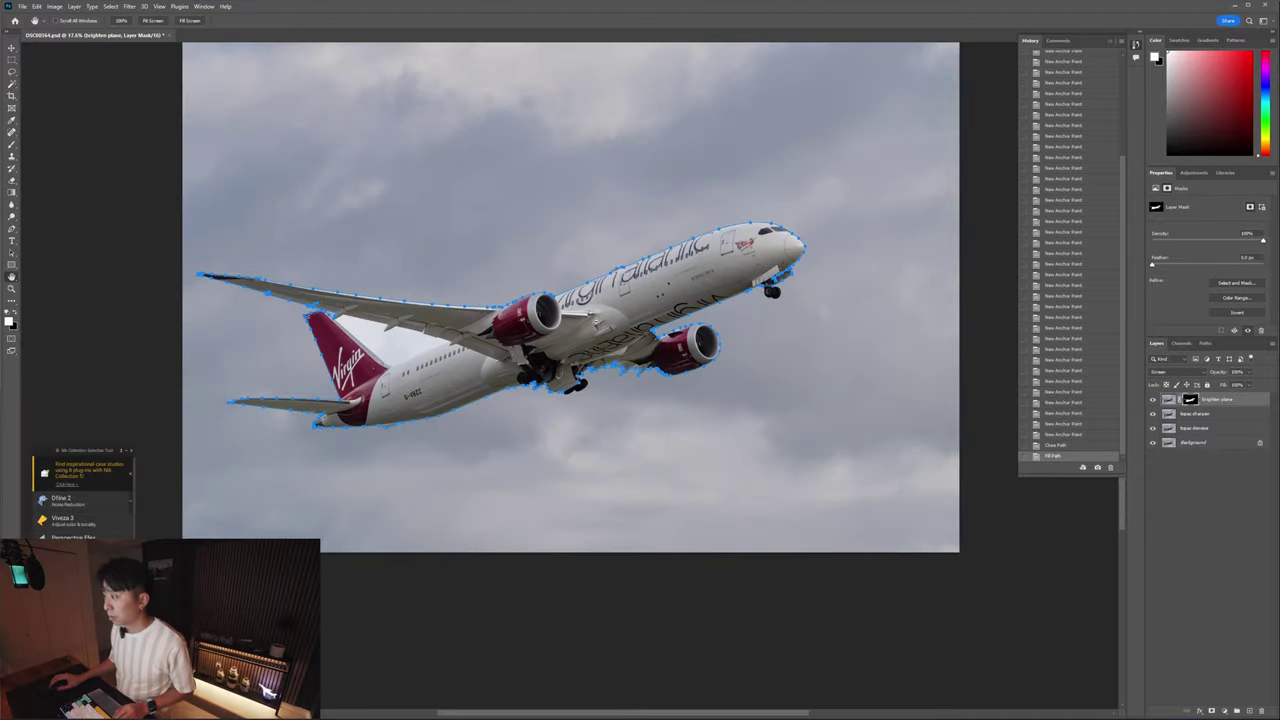
- Deselect the work path around the plane to hide its outline, and return to the layer list
scroll(512, 355, "up", 1)
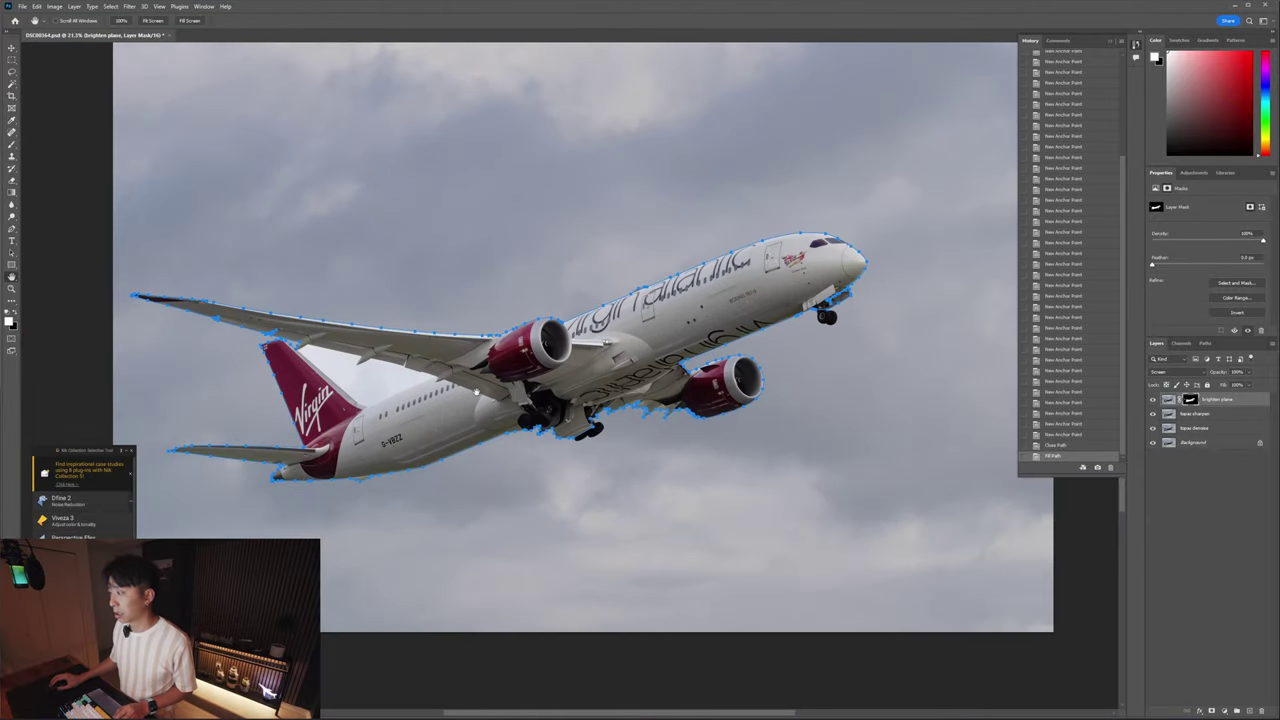
scroll(476, 392, "up", 4)
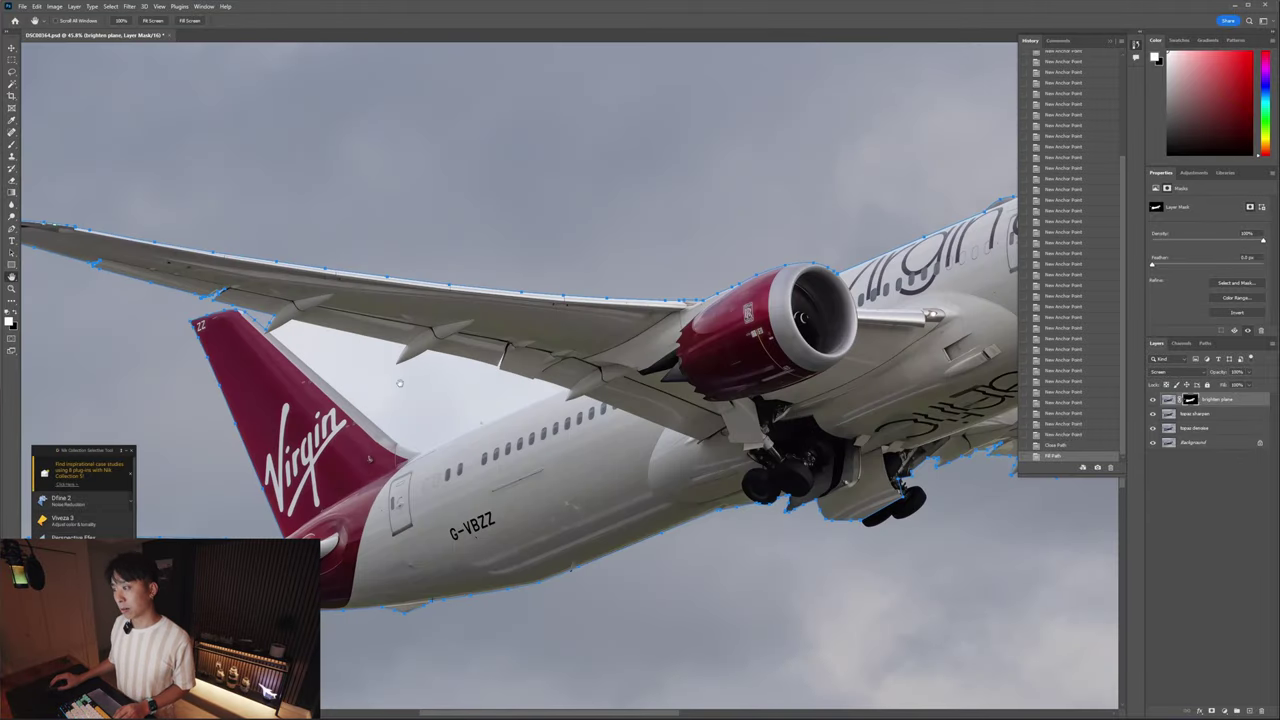
scroll(412, 389, "down", 2)
scroll(426, 360, "up", 3)
scroll(426, 360, "down", 3)
left_click(1205, 344)
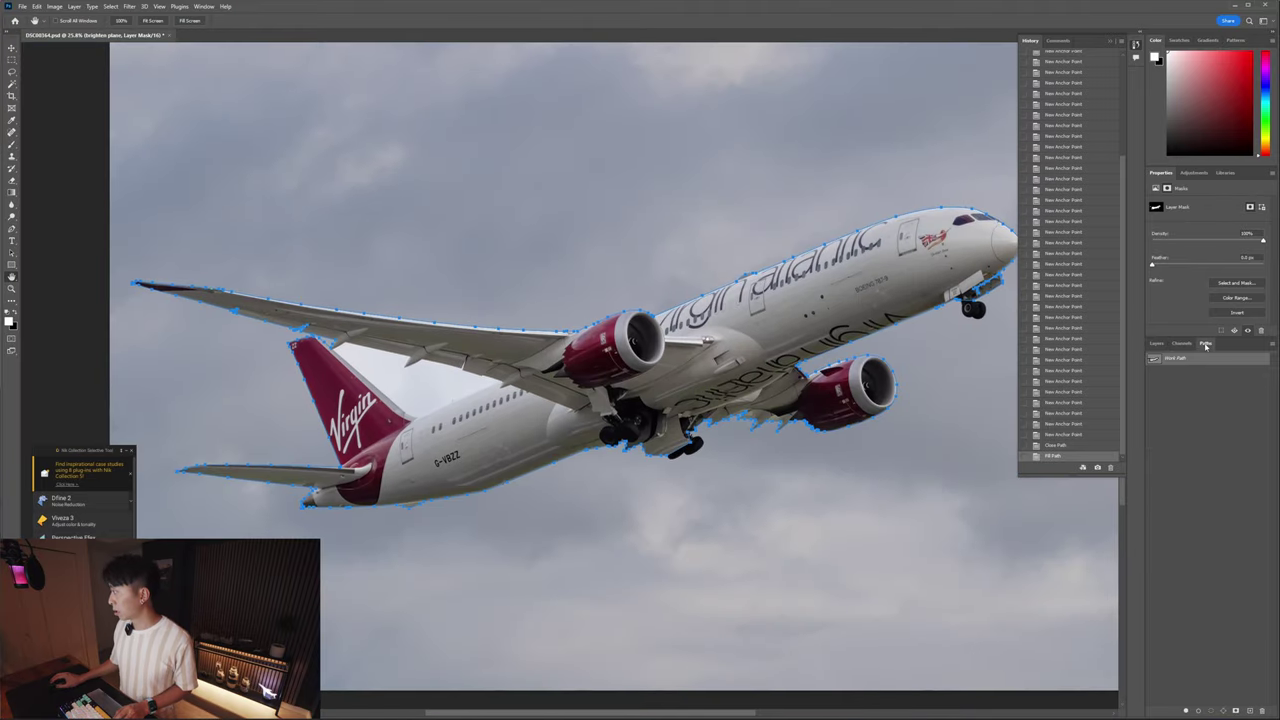
left_click(1176, 387)
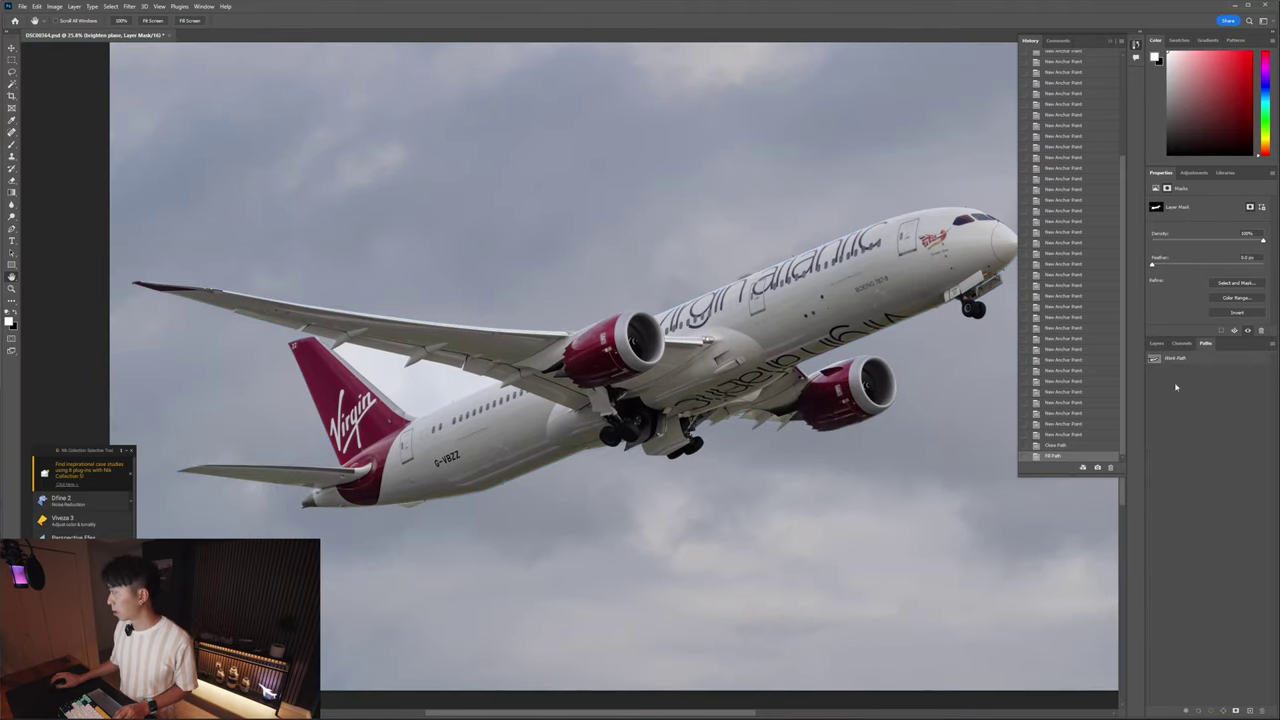
left_click(1176, 360)
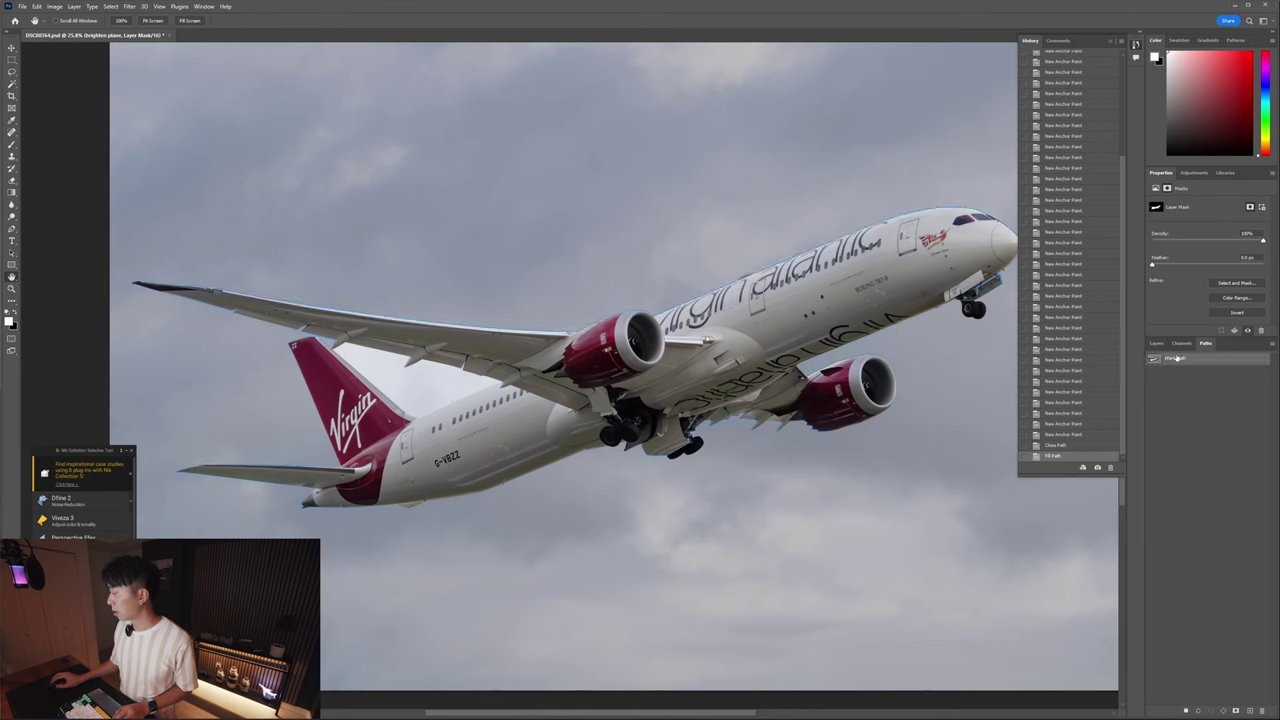
left_click(1181, 399)
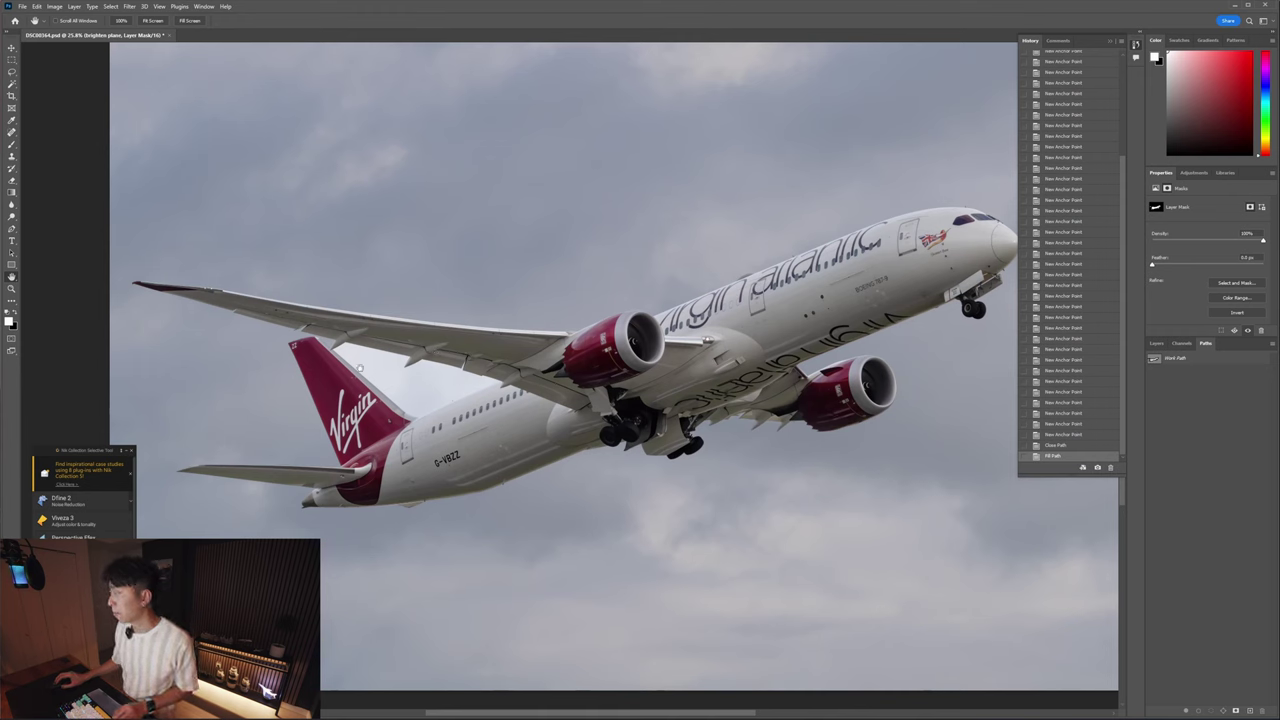
left_click(1156, 343)
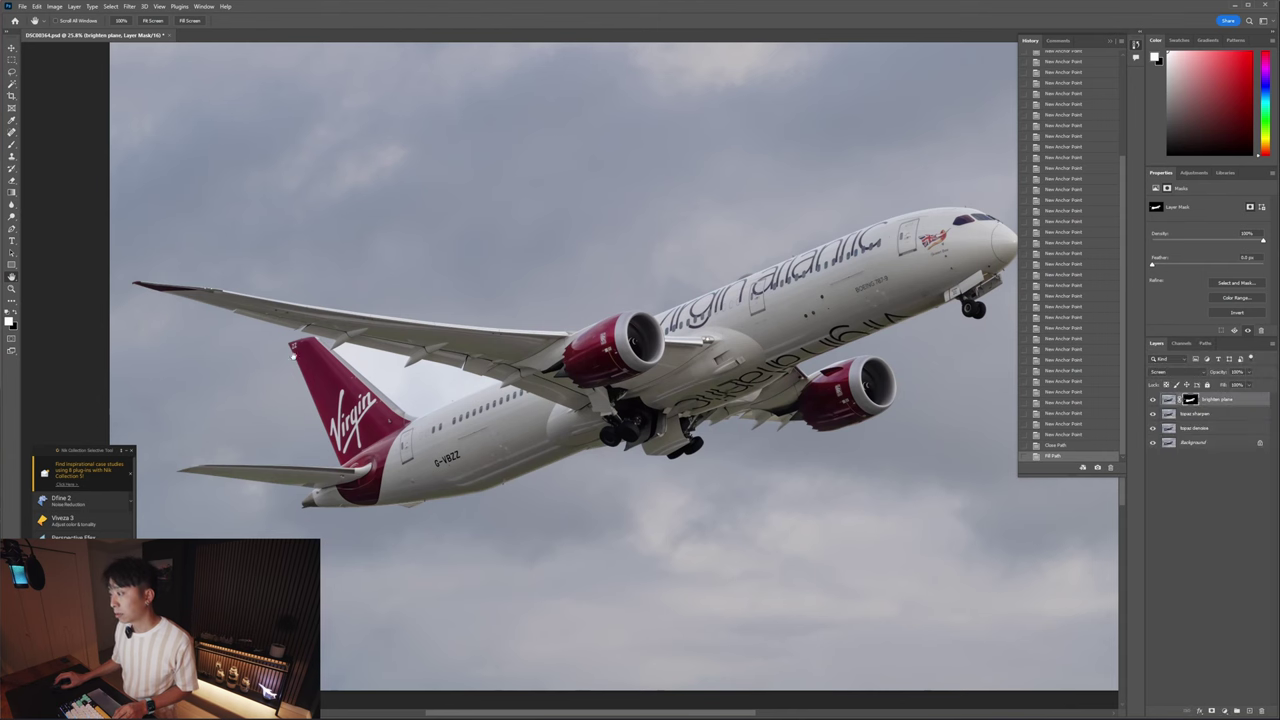
- Start a new Pen path in the sky gap between wing and tail, tracing the flap edge to the tip of the middle flap fairing
left_click_drag(365, 365, 526, 399)
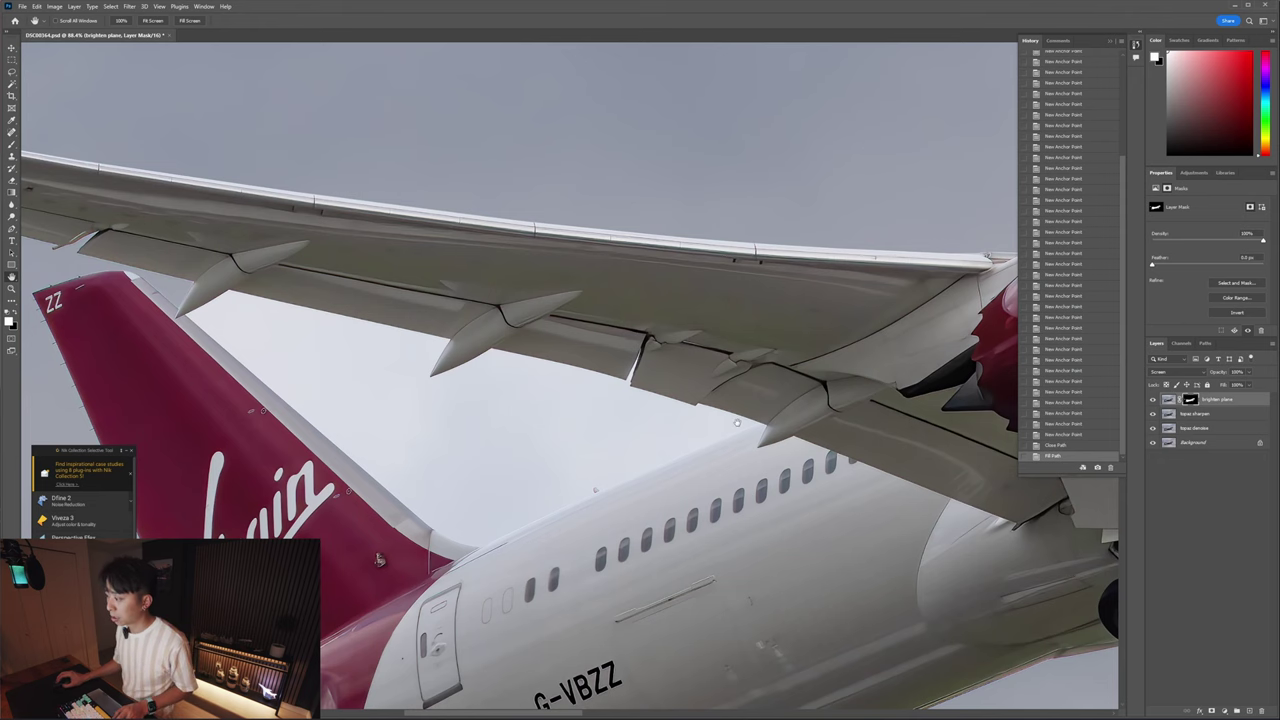
left_click_drag(387, 353, 550, 440)
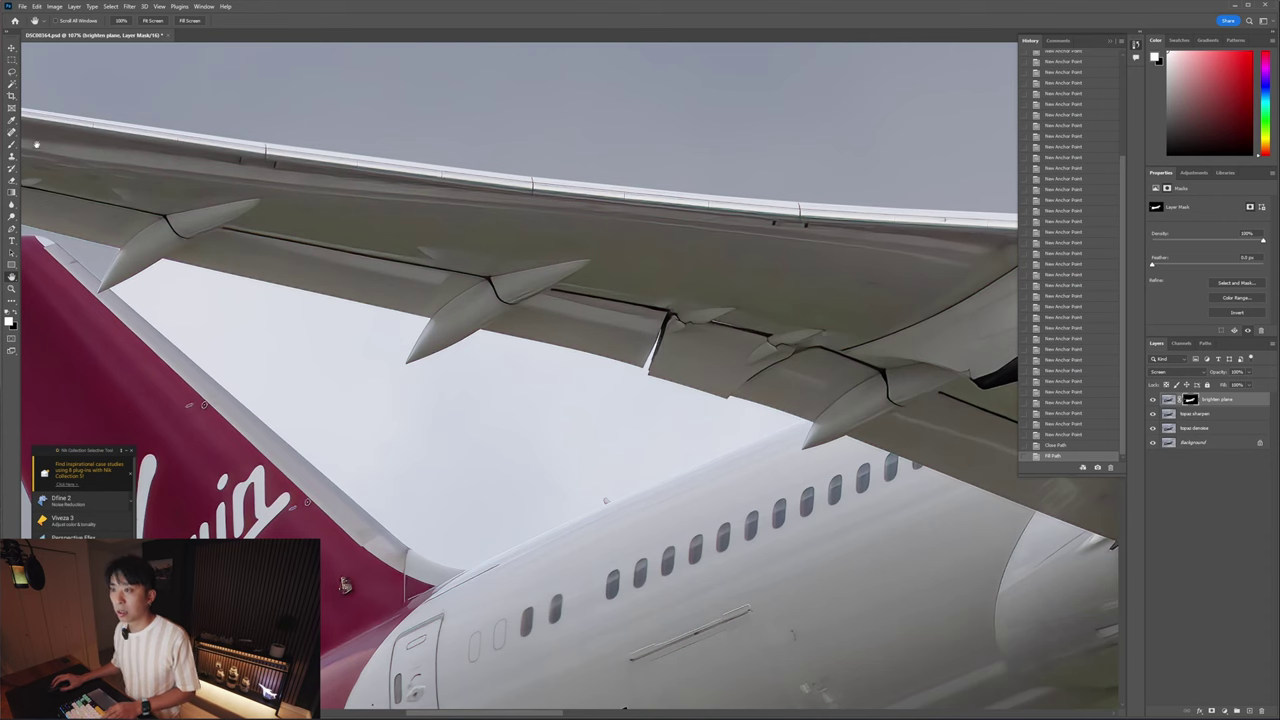
key("p")
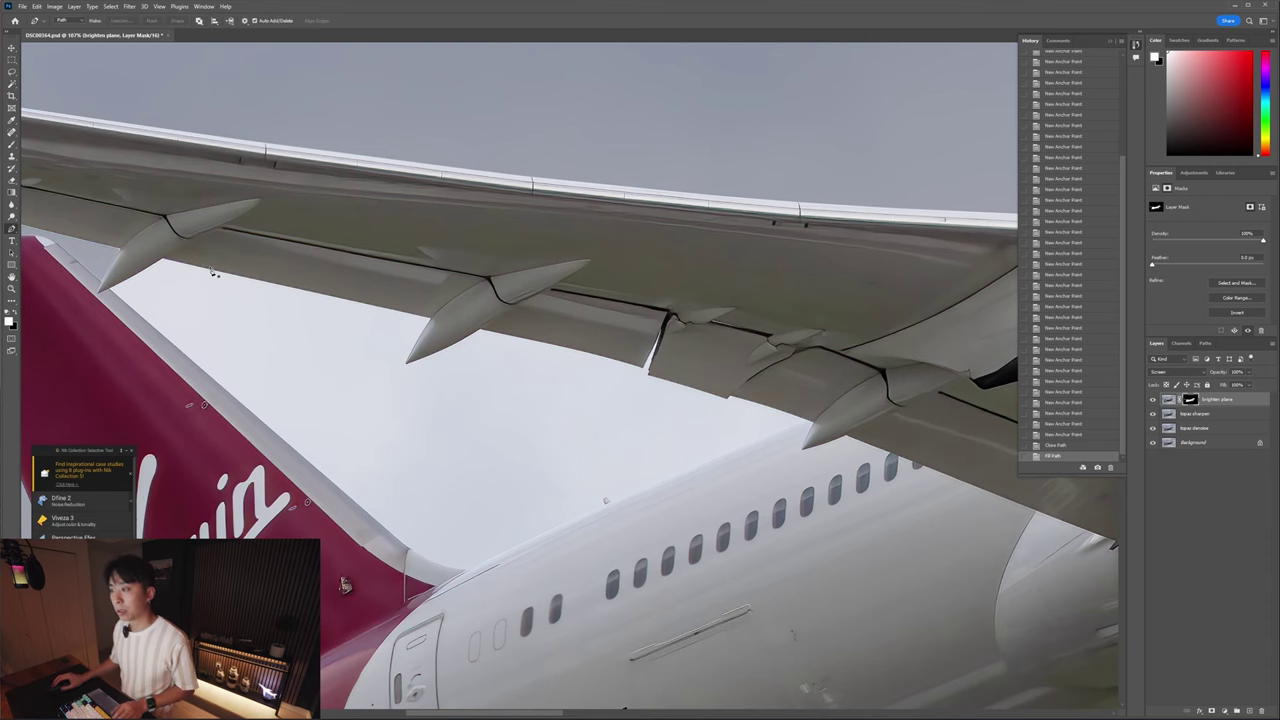
scroll(210, 263, "up", 2)
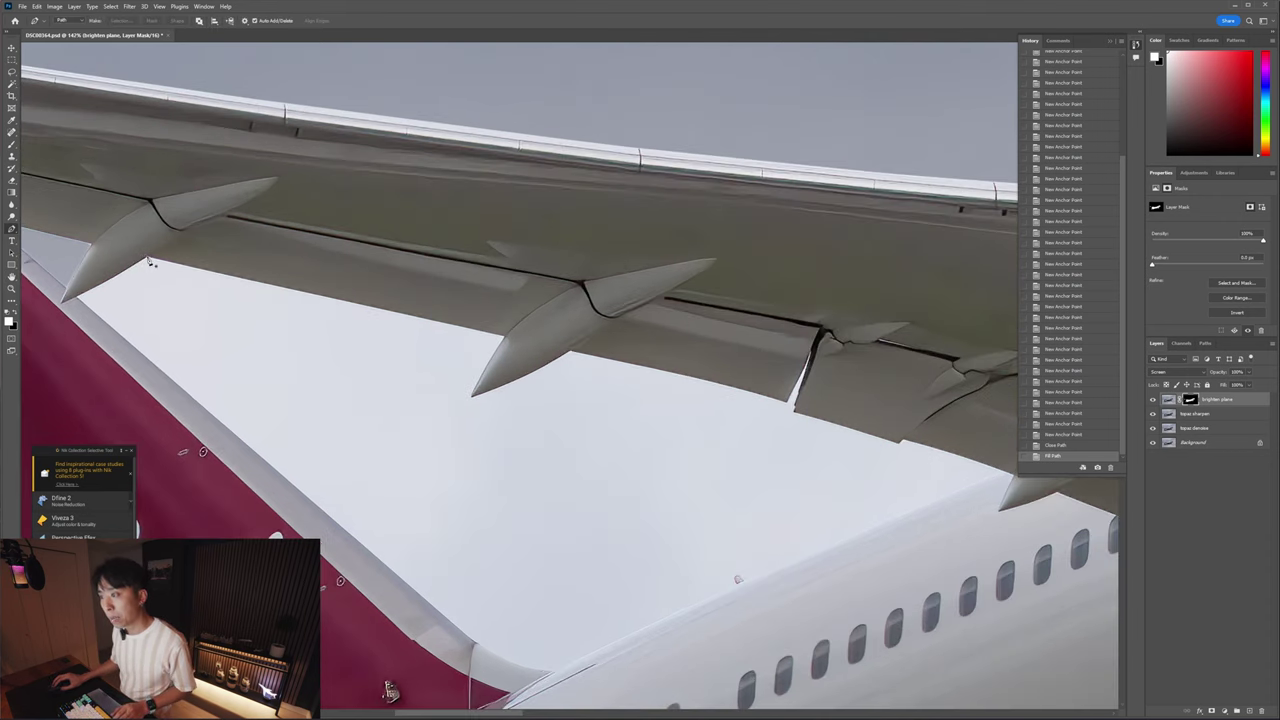
left_click(150, 262)
scroll(475, 330, "up", 2)
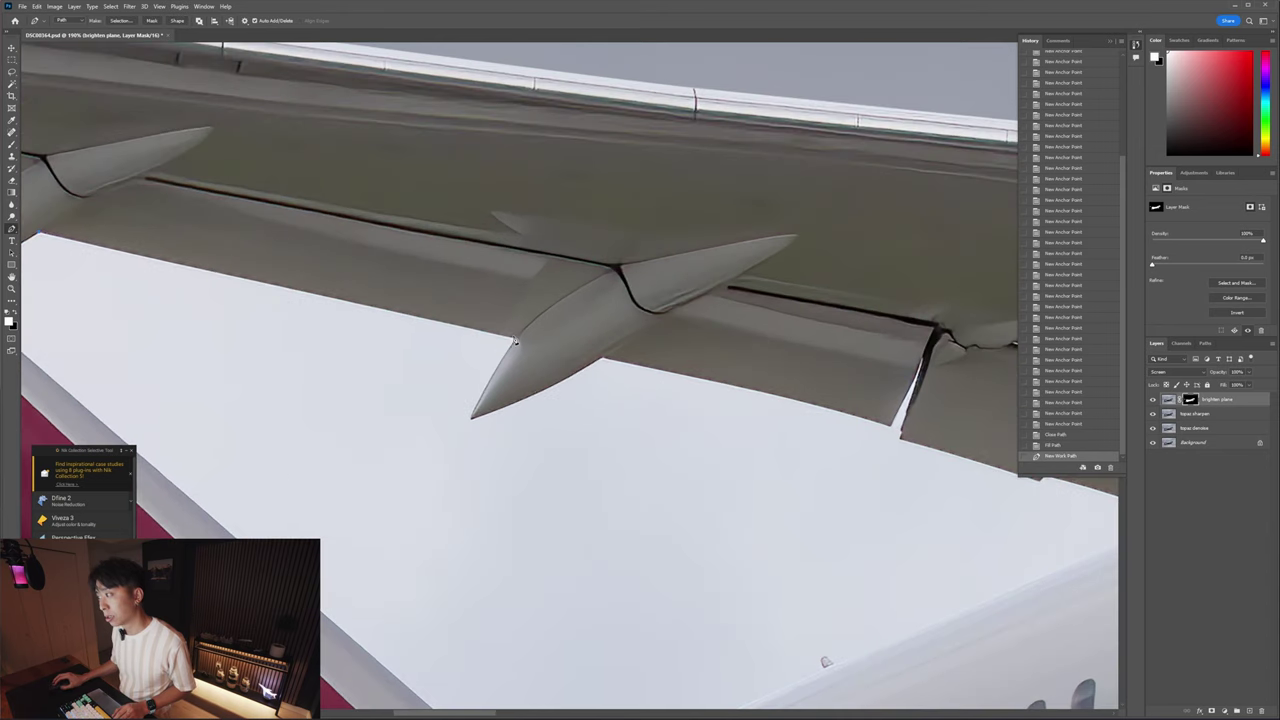
left_click(505, 364)
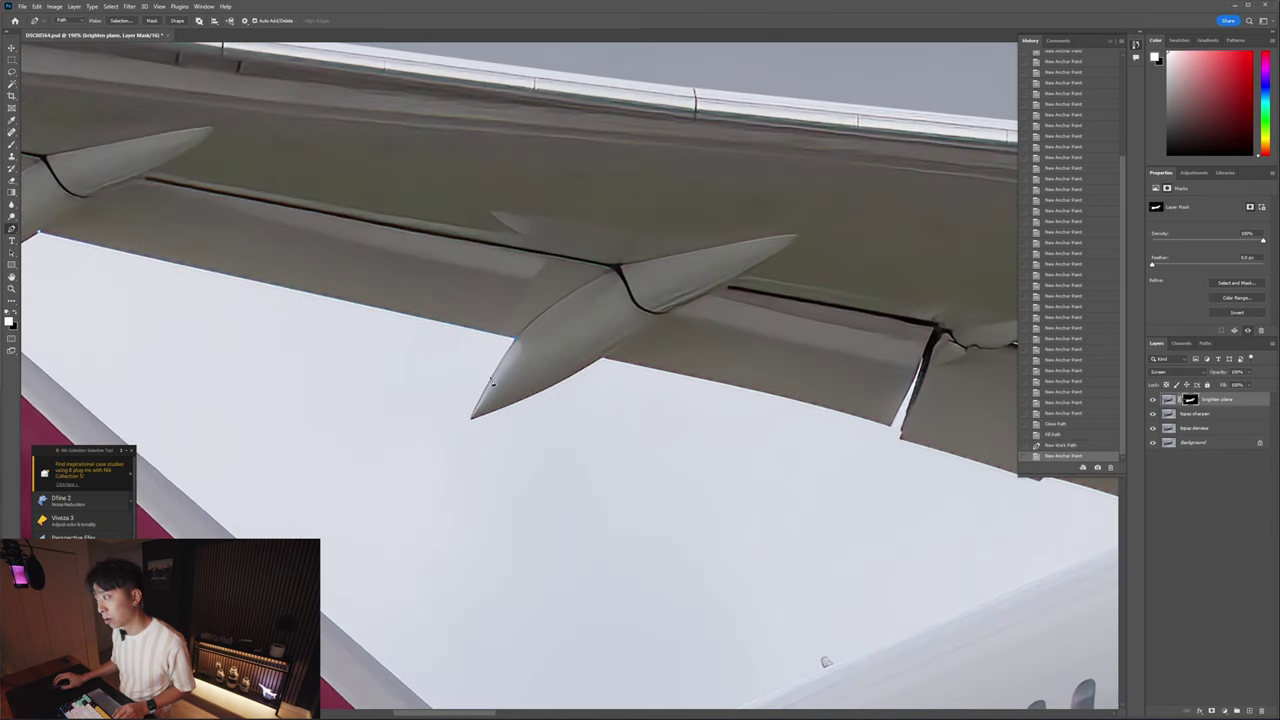
left_click(486, 391)
left_click(473, 422)
scroll(473, 422, "up", 2)
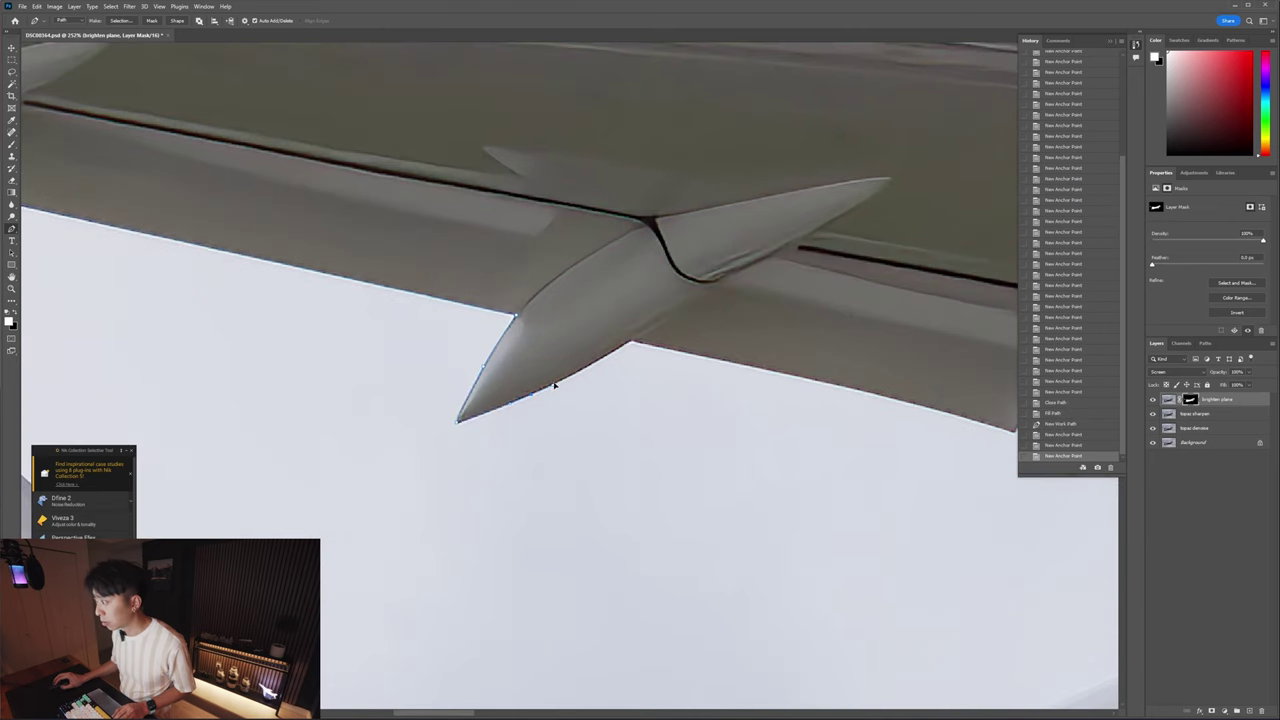
- Trace the curved lower edge of the fairing back toward the flap, undoing and replacing one misplaced anchor point
left_click(555, 385)
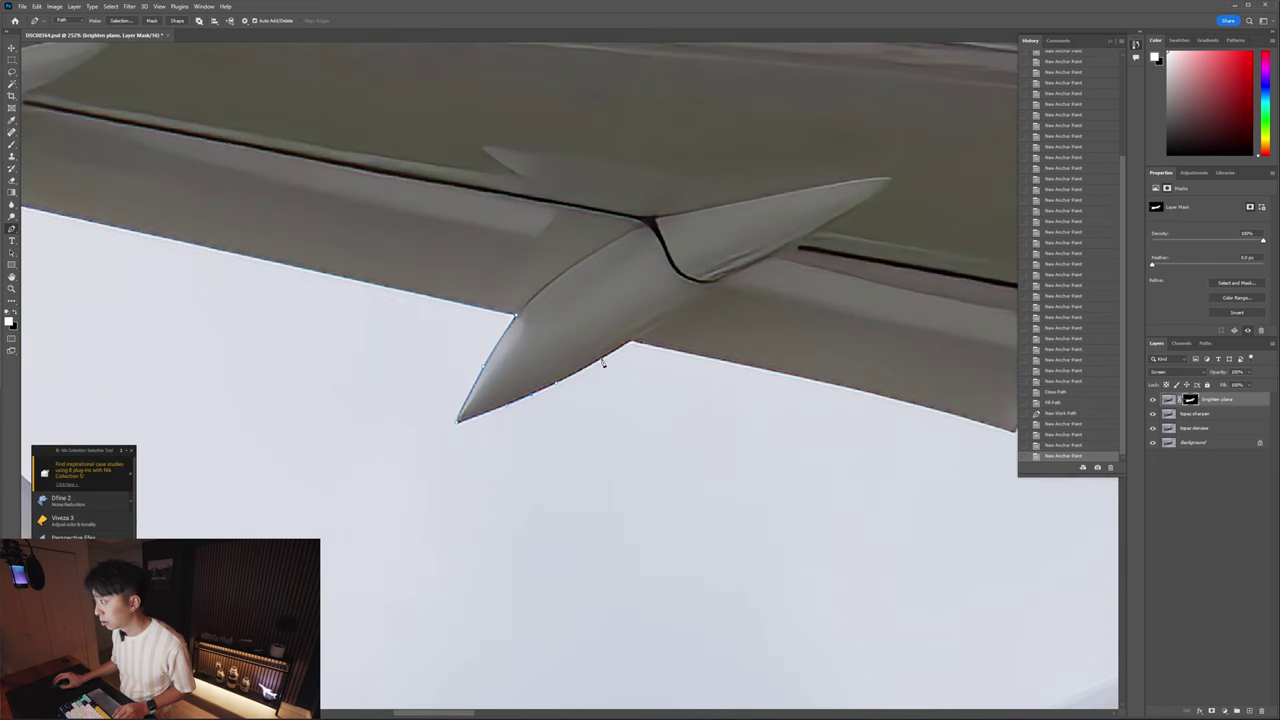
left_click(604, 362)
key("ctrl+z")
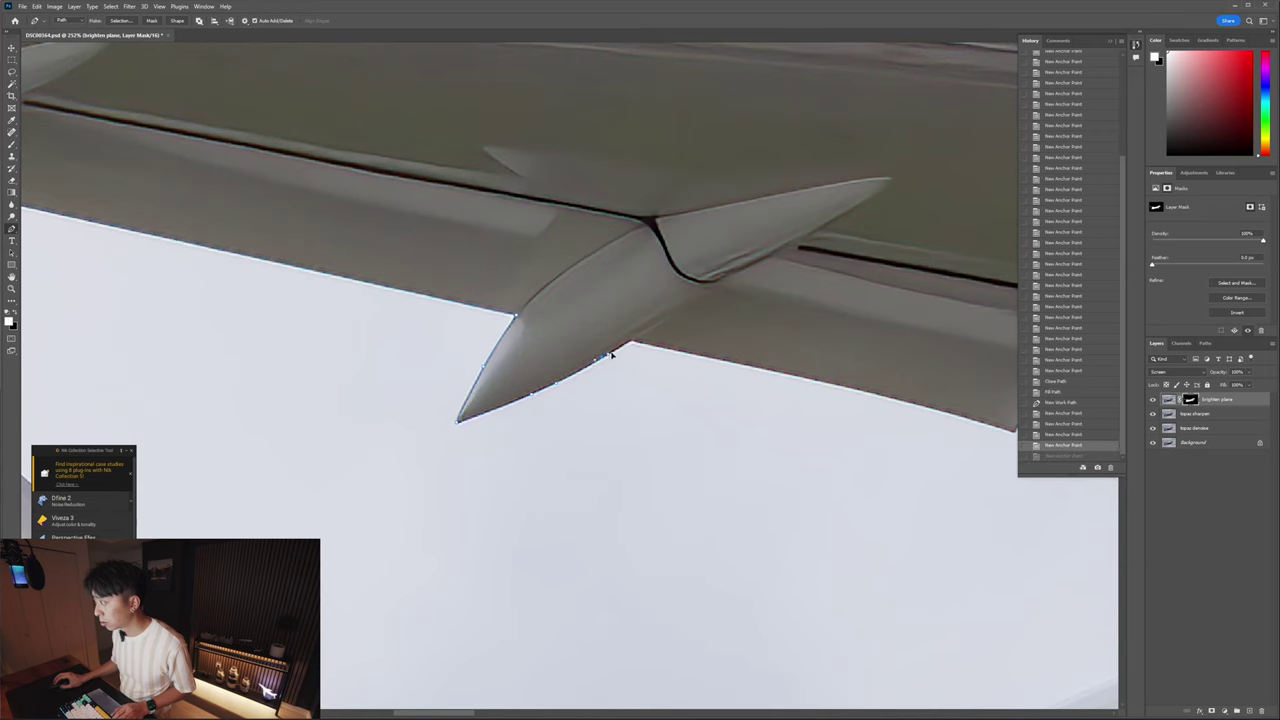
left_click(617, 351)
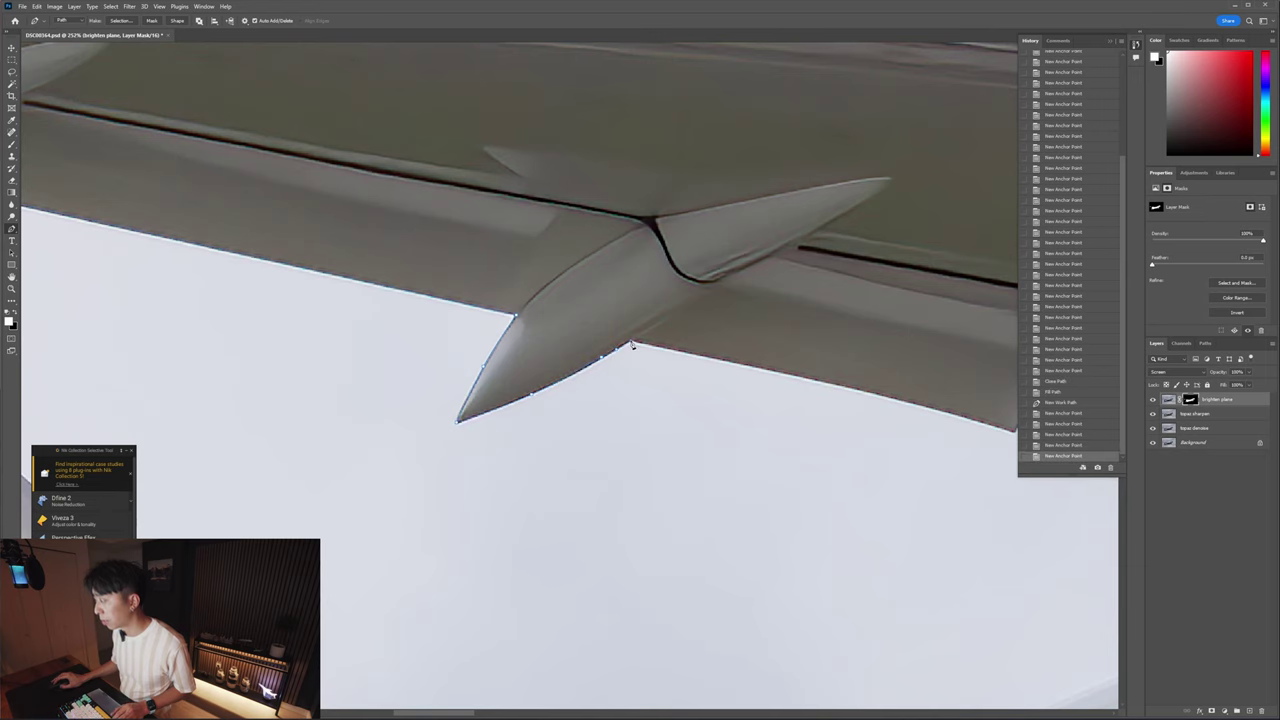
- Continue the path along the flap's trailing edge to the corner at the narrow slit between the flap sections
scroll(729, 371, "down", 2)
scroll(737, 374, "right", 4)
scroll(735, 366, "right", 2)
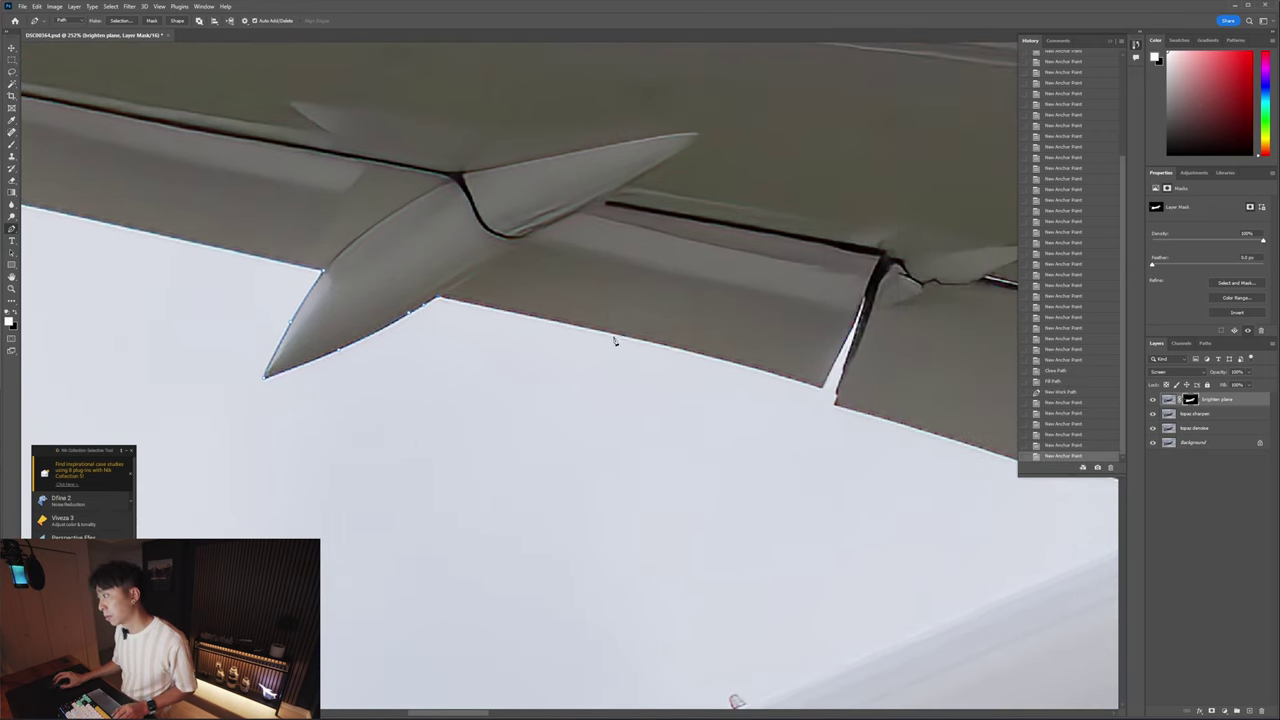
left_click(784, 376)
left_click(822, 387)
- Trace up one side of the narrow slit between the flap sections and back down its other side
scroll(838, 360, "up", 4)
scroll(838, 360, "right", 4)
left_click(632, 332)
left_click(655, 277)
left_click(658, 262)
left_click(652, 304)
left_click(625, 384)
left_click(619, 405)
left_click(616, 423)
- Trace the next flap section's trailing edge, around the small notch and onward toward the inner flap fairing
scroll(666, 480, "down", 2)
left_click_drag(753, 363, 784, 373)
scroll(843, 437, "right", 5)
left_click(502, 405)
left_click(513, 396)
scroll(540, 400, "down", 1)
left_click_drag(584, 403, 624, 419)
left_click_drag(679, 433, 743, 457)
scroll(745, 440, "down", 2)
scroll(757, 423, "up", 2)
left_click(791, 478)
scroll(791, 478, "down", 1)
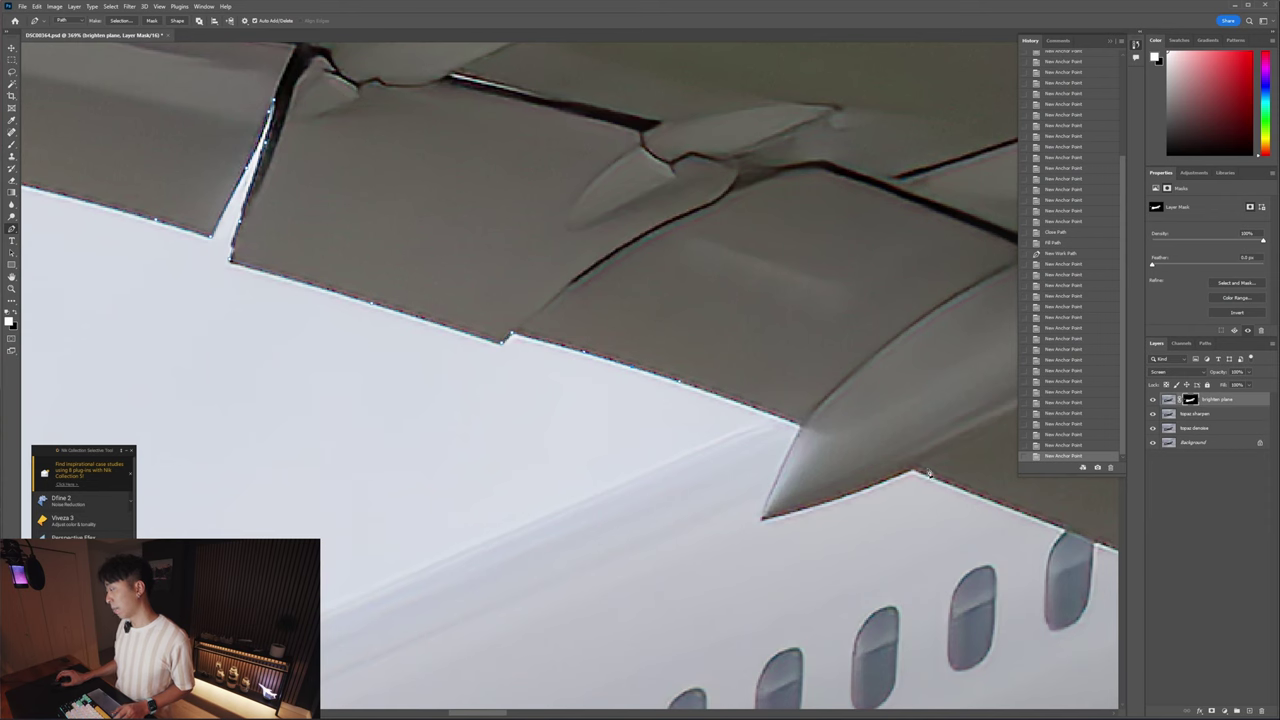
- Extend the path to where the flap meets the fuselage roofline, and turn it down along the roofline
scroll(930, 481, "down", 6)
scroll(448, 595, "up", 4)
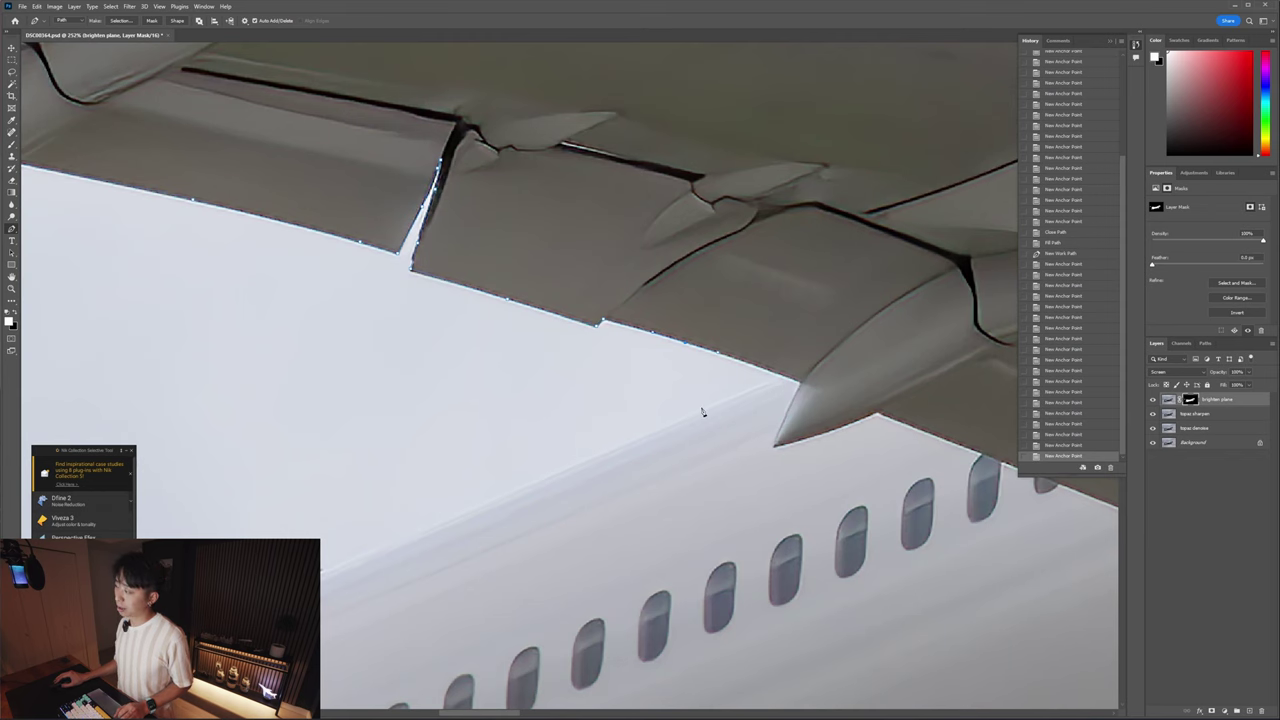
scroll(766, 382, "up", 4)
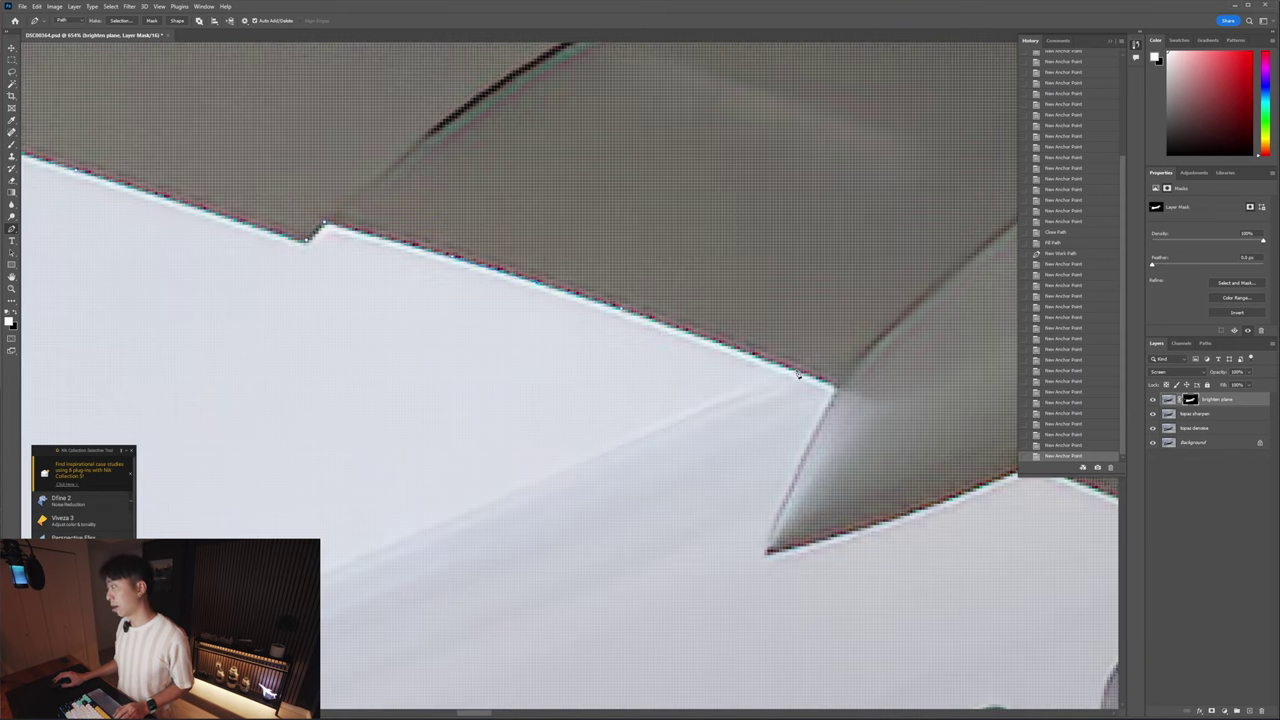
scroll(798, 374, "down", 2)
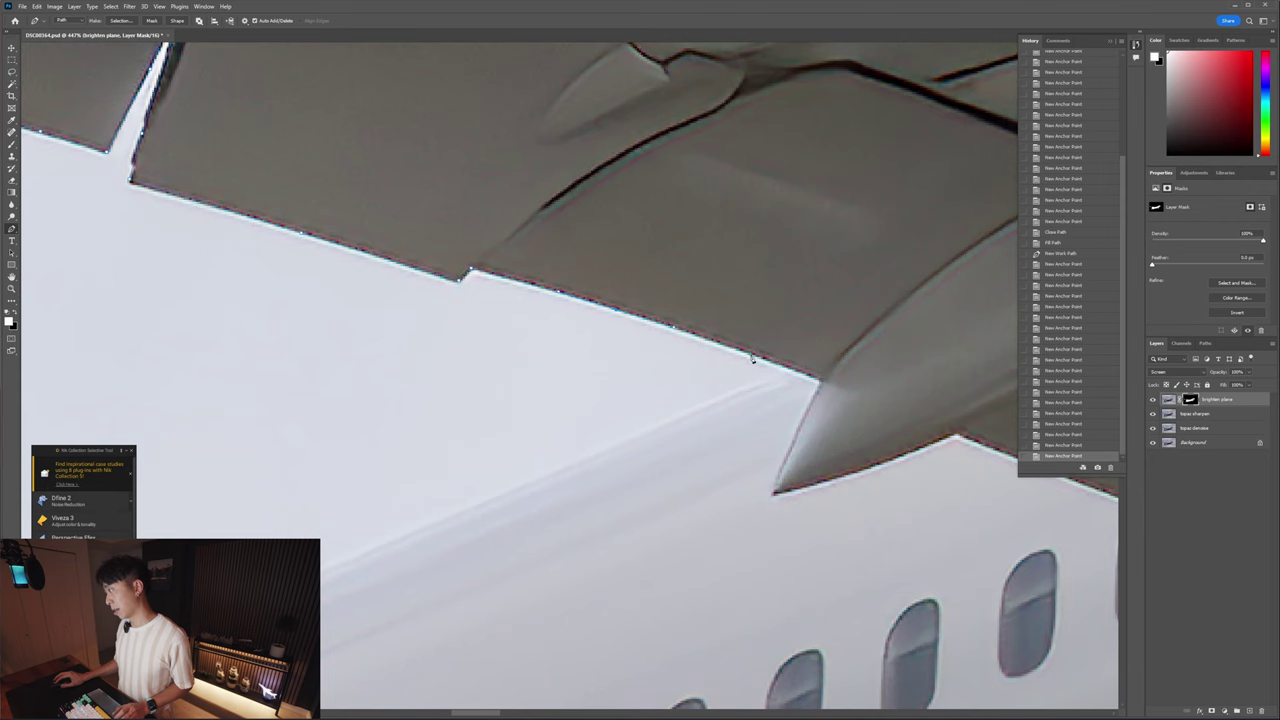
left_click(810, 374)
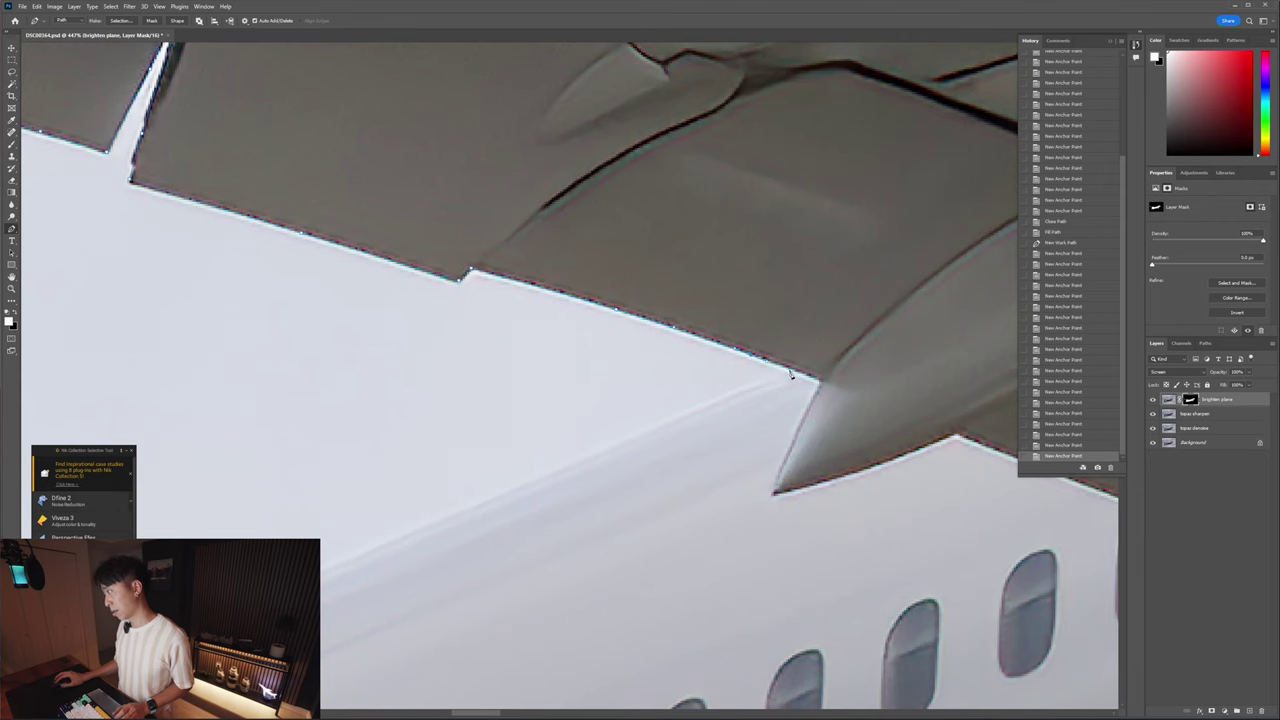
left_click(543, 478)
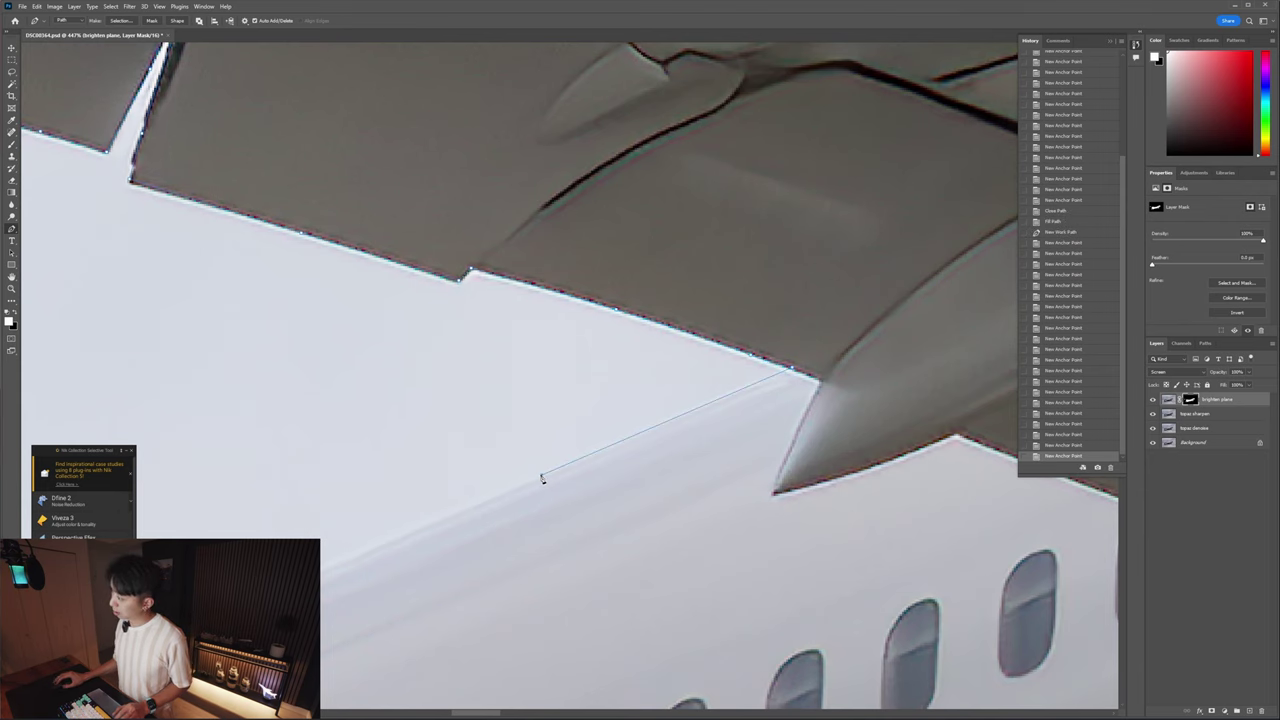
- Add the next anchor point on the fuselage roofline, between the wing flap and the small antenna
scroll(547, 490, "down", 2)
scroll(549, 495, "down", 4)
scroll(493, 534, "up", 7)
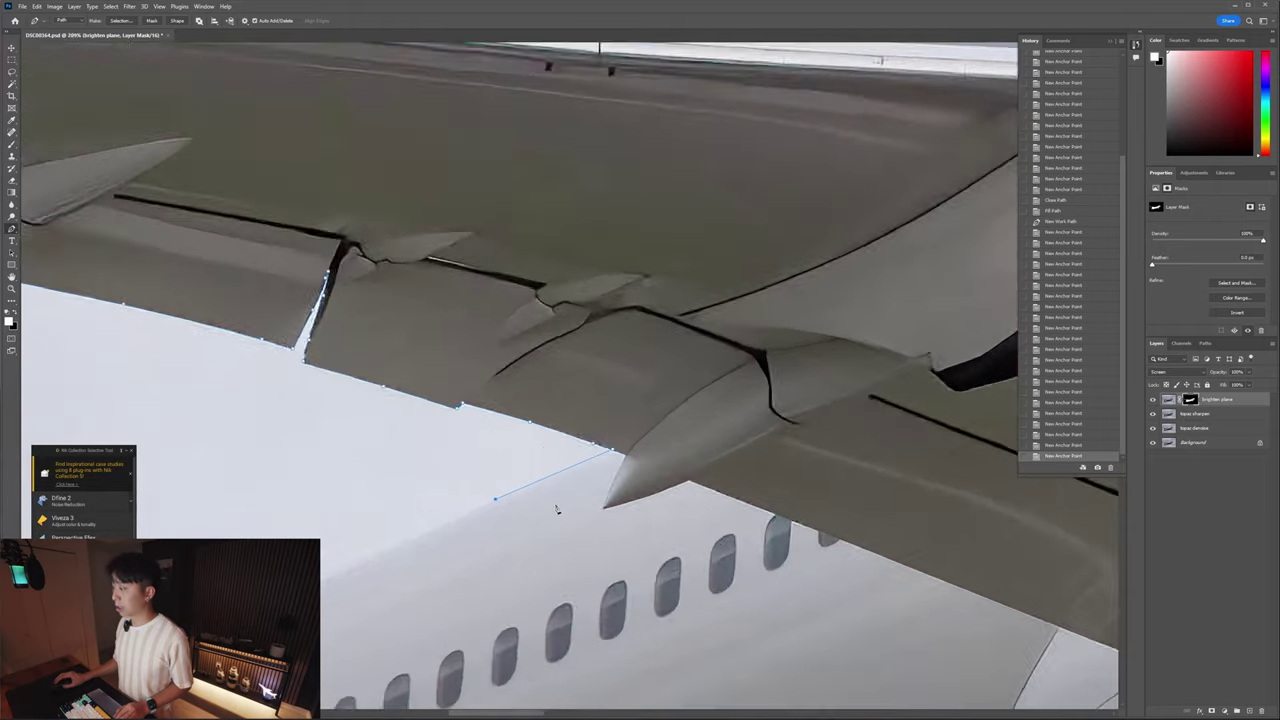
scroll(634, 466, "down", 2)
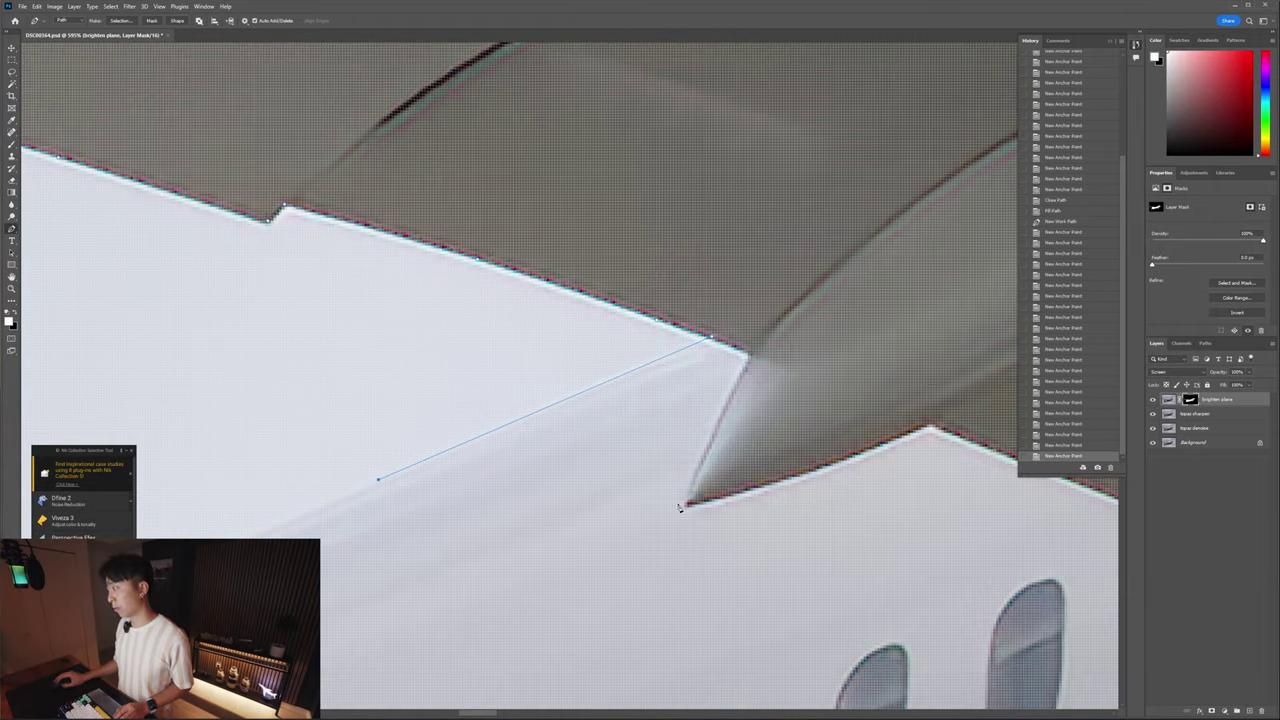
scroll(796, 422, "down", 2)
scroll(585, 428, "down", 6)
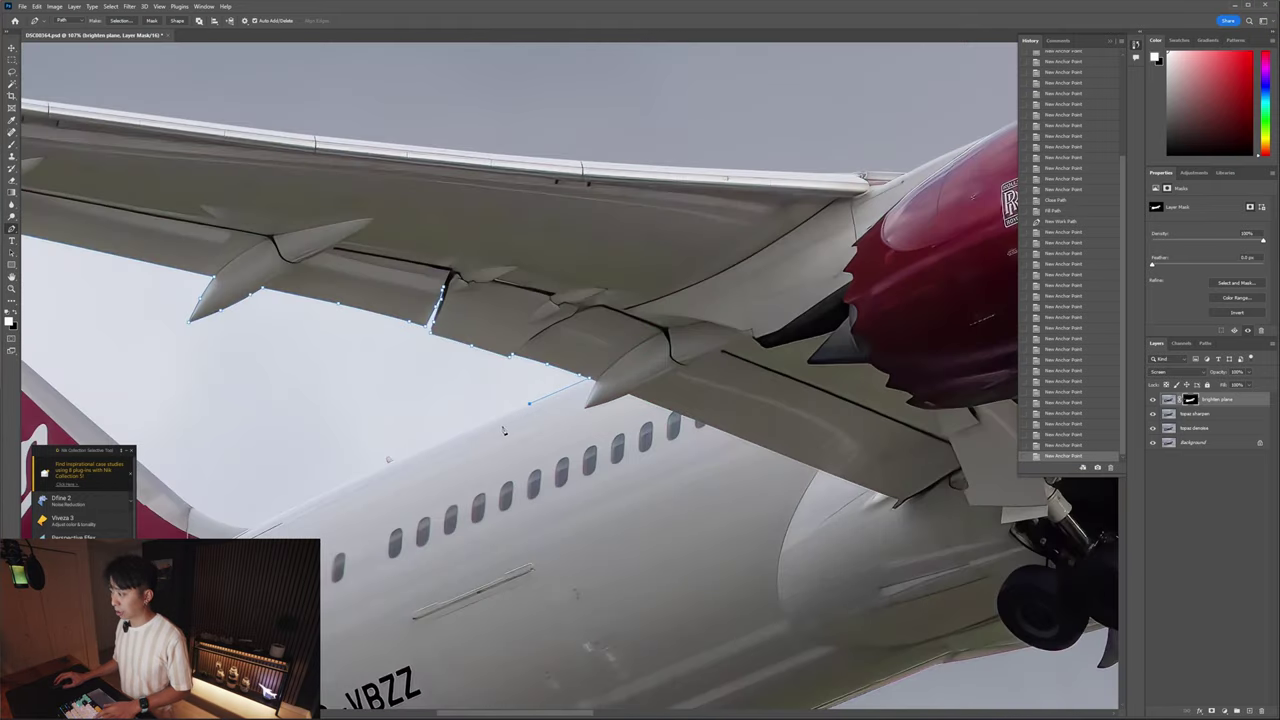
left_click_drag(126, 540, 268, 455)
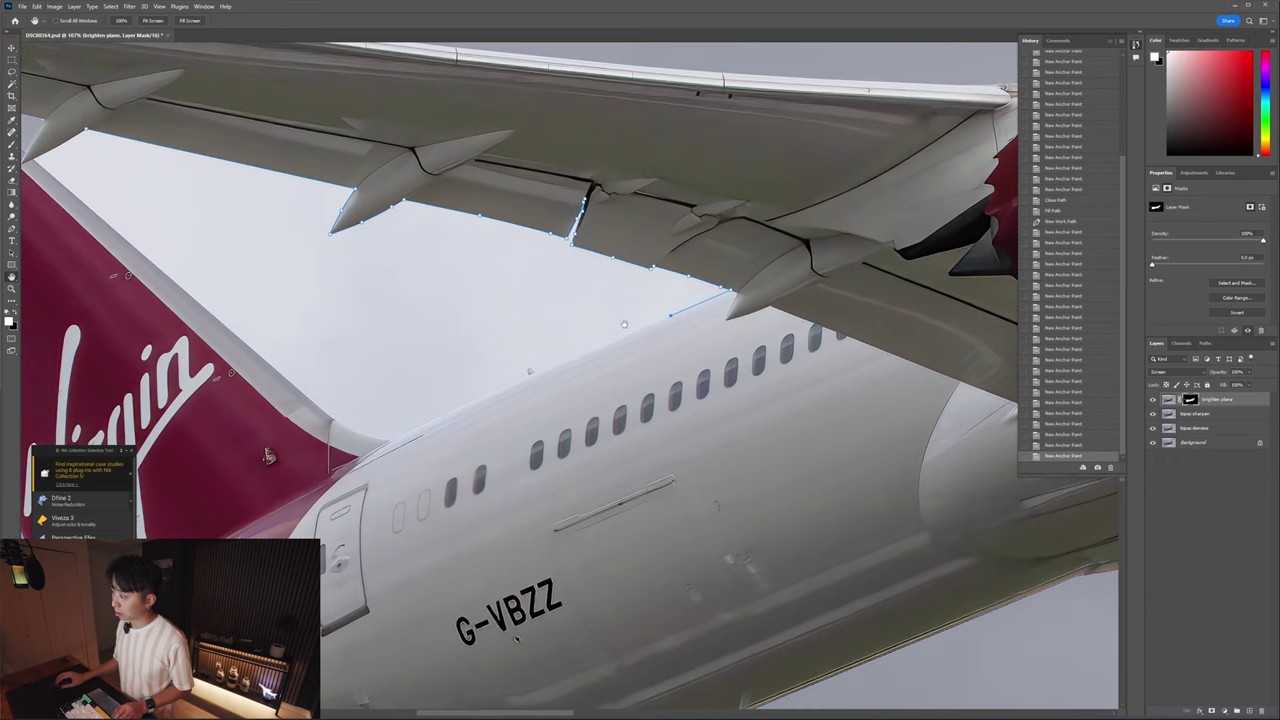
left_click_drag(298, 420, 290, 474)
key("h")
left_click_drag(285, 450, 397, 445)
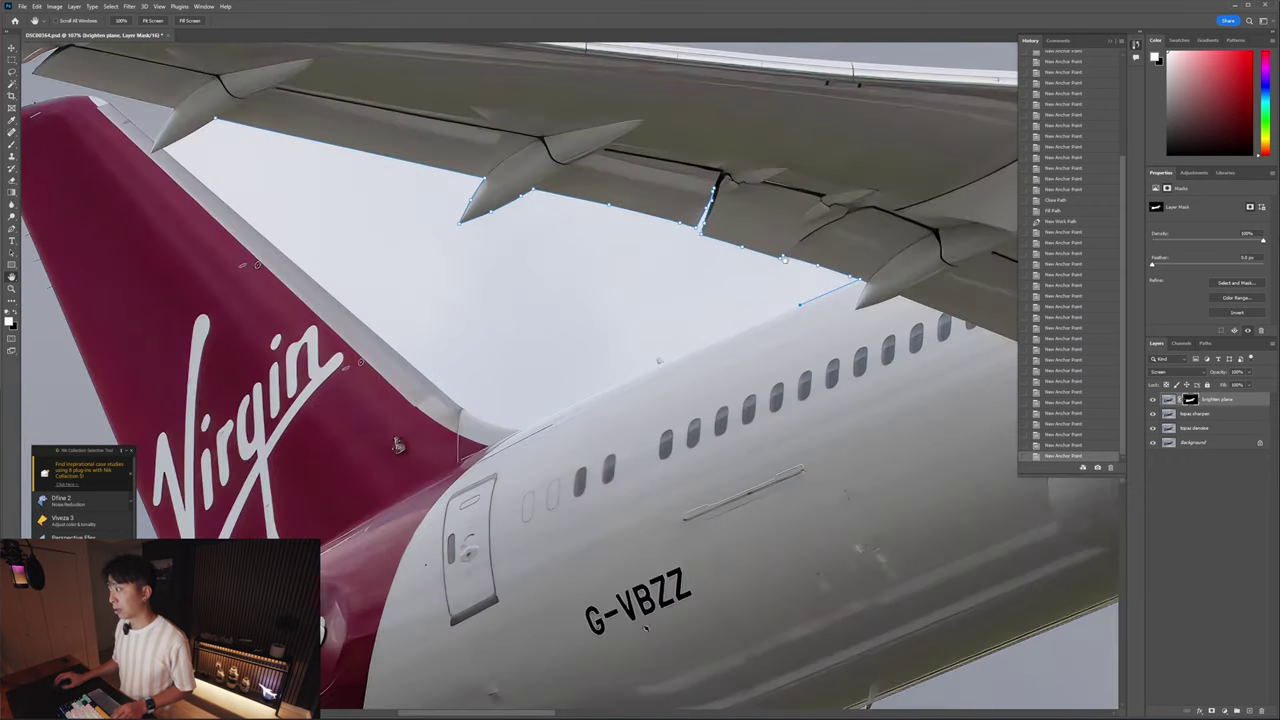
scroll(395, 450, "up", 3)
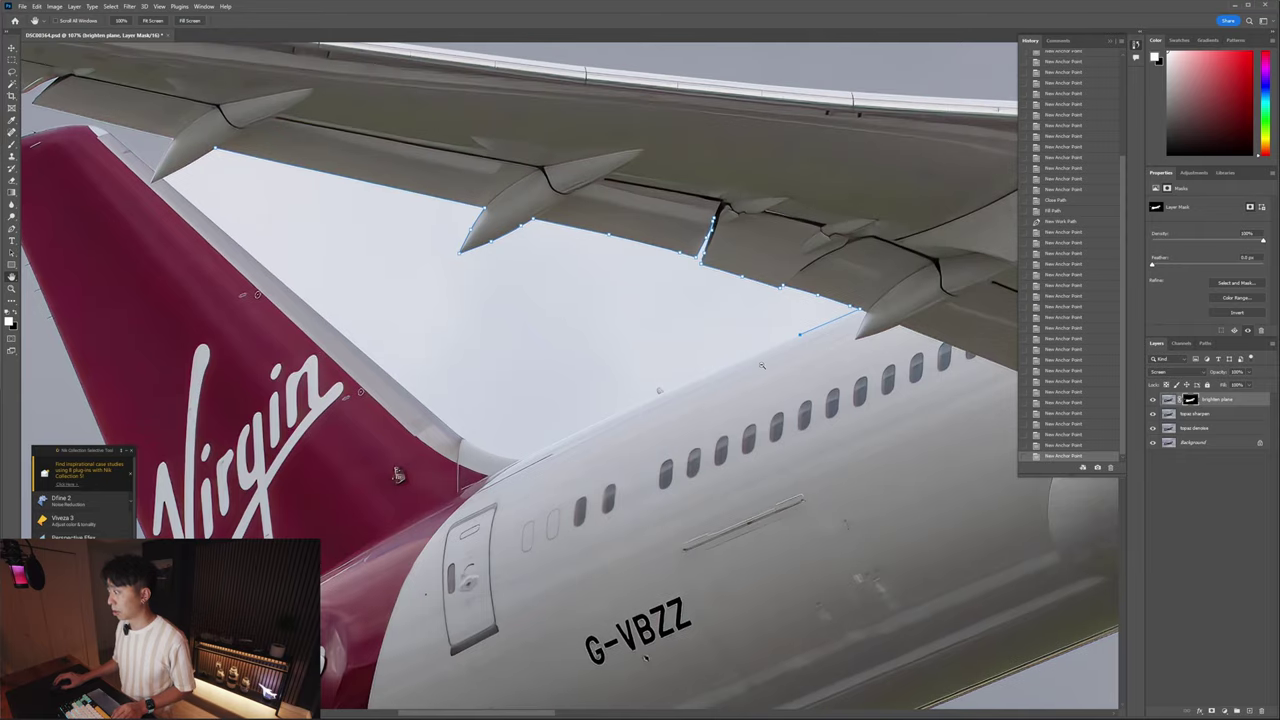
scroll(764, 374, "up", 5)
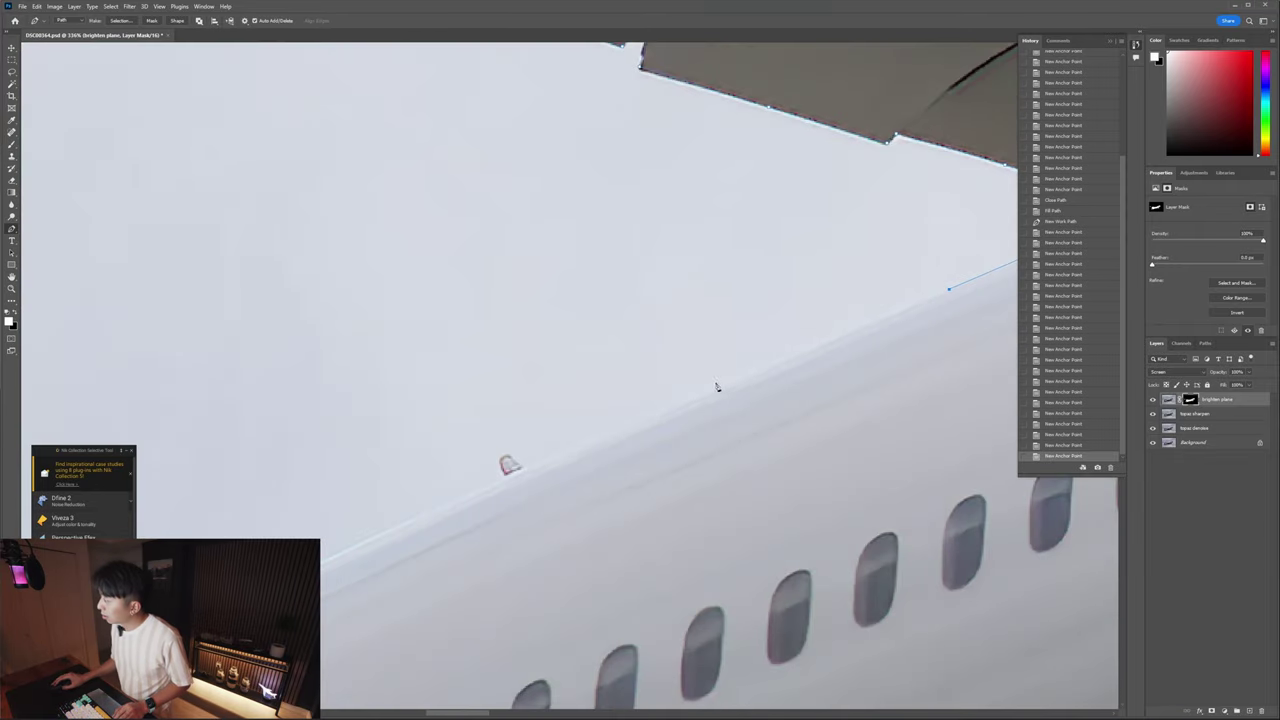
left_click(716, 390)
- Extend the path along the roofline to the base of the small antenna on top of the fuselage
scroll(716, 391, "down", 5)
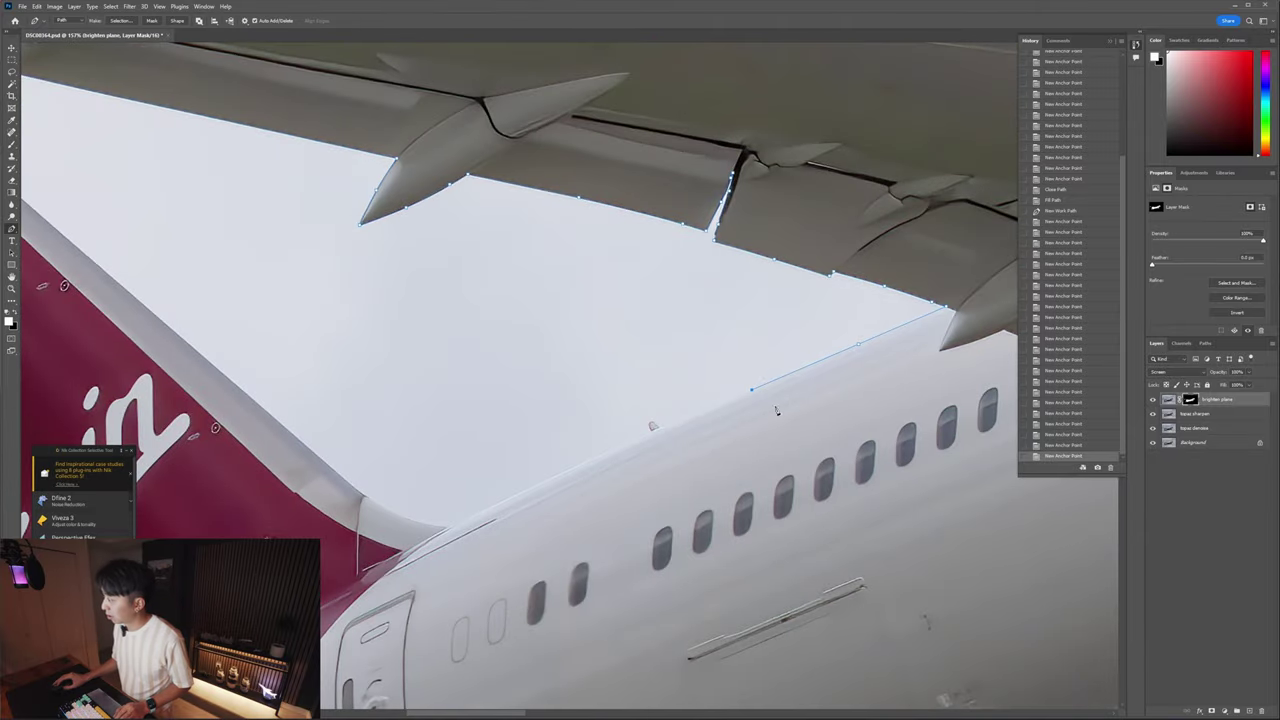
scroll(776, 410, "up", 4)
left_click(449, 514)
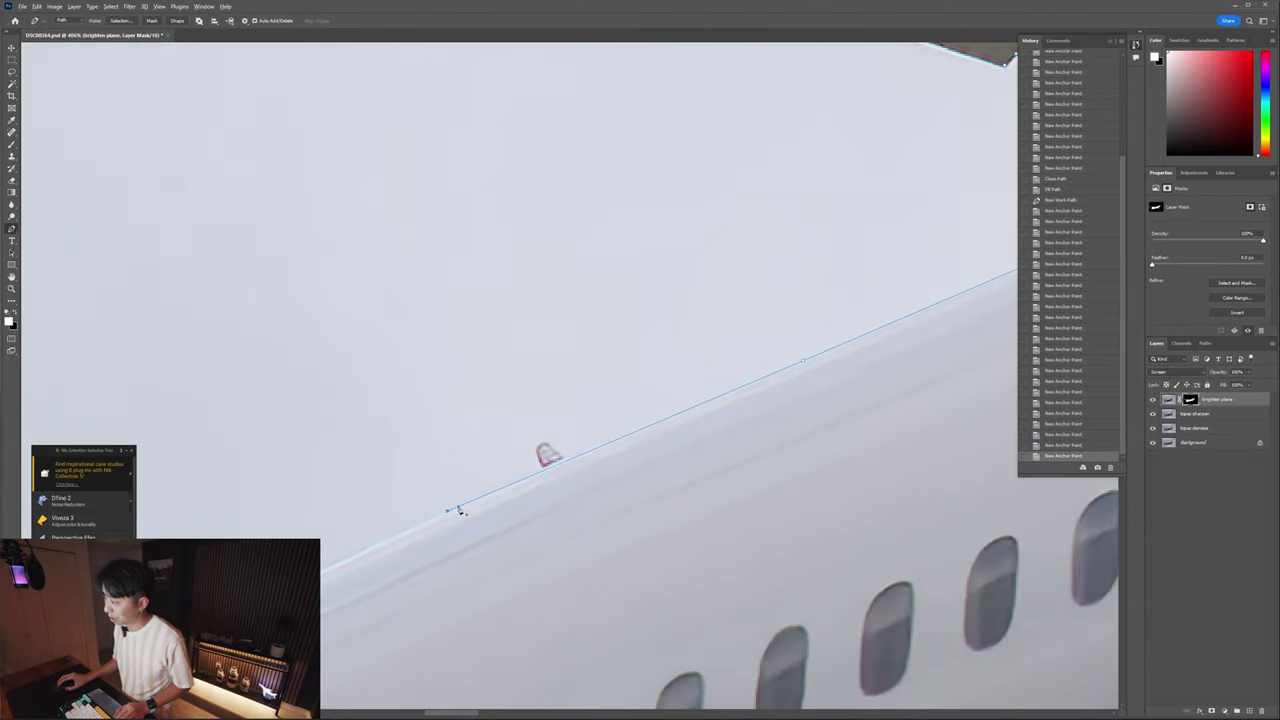
scroll(457, 510, "down", 3)
scroll(592, 510, "up", 2)
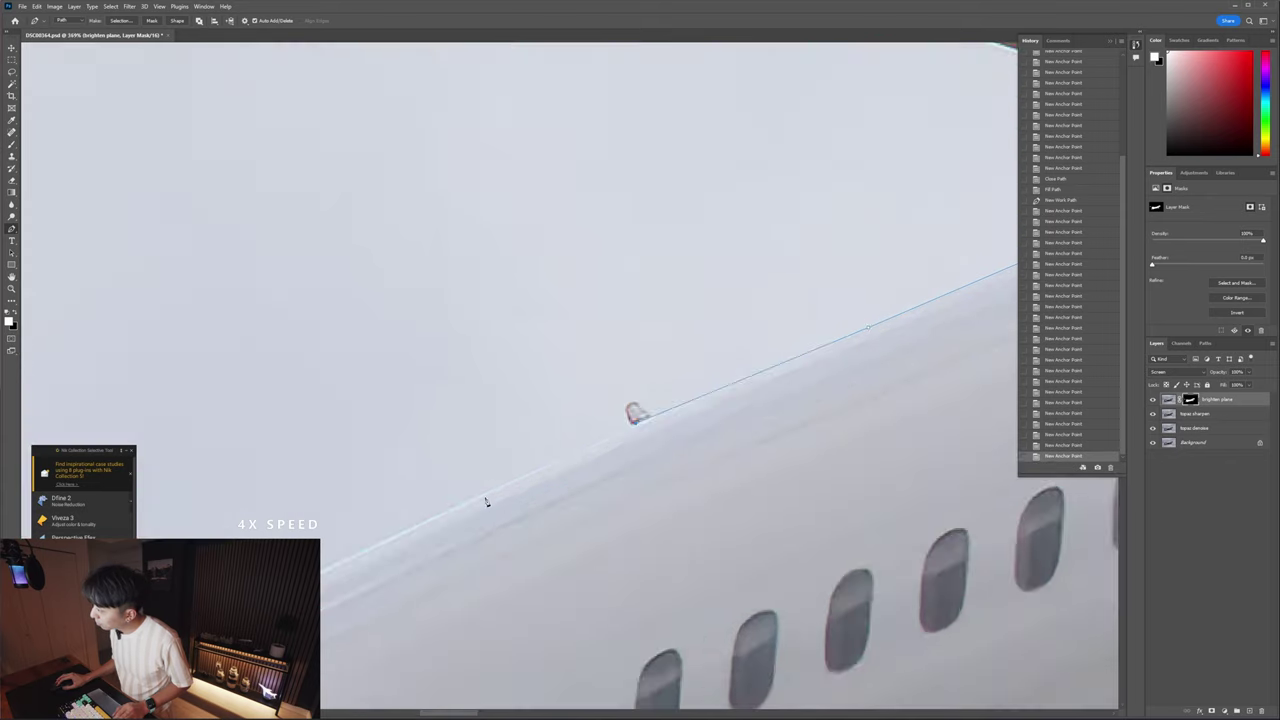
left_click_drag(378, 543, 322, 567)
scroll(322, 567, "down", 3)
key("ctrl+z")
scroll(610, 445, "up", 2)
key("ctrl+z")
key("ctrl+z")
- Trace the fuselage roofline with curved anchor points from the small antenna to the base of the tail fin
left_click_drag(642, 417, 599, 435)
scroll(440, 450, "down", 2)
left_click(155, 522)
scroll(155, 522, "left", 5)
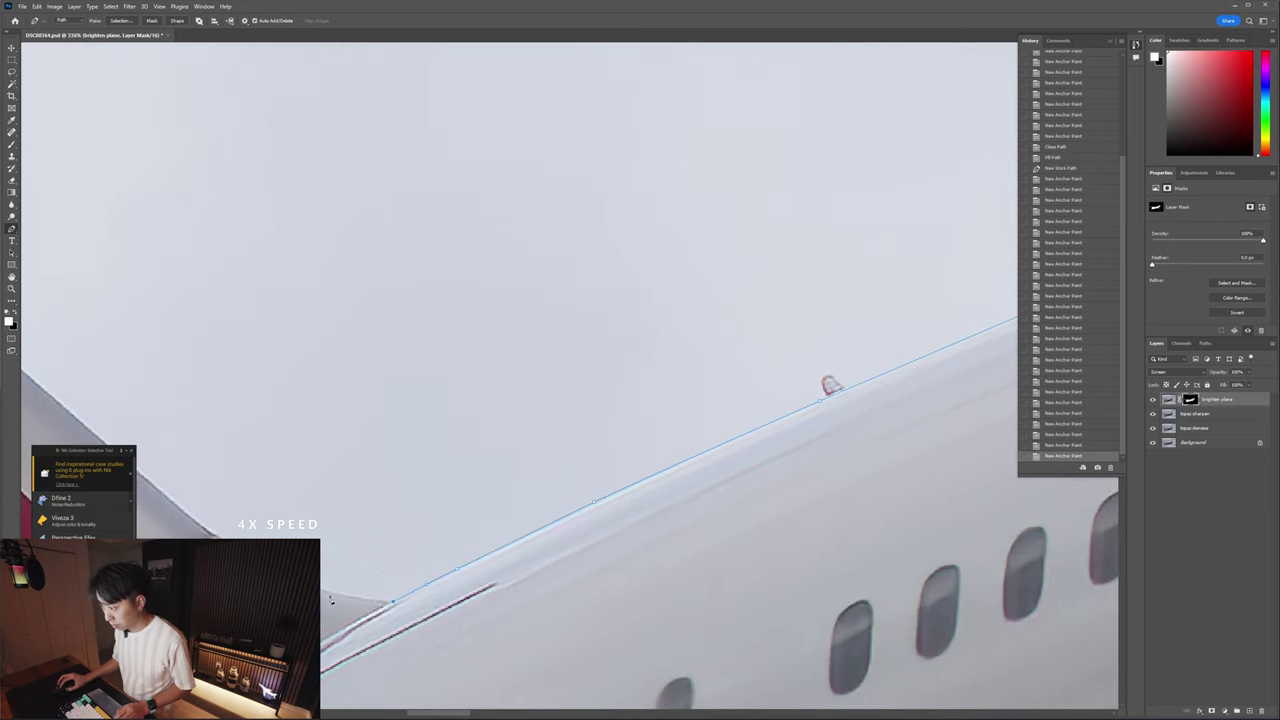
- Trace the curved base of the tail fin with anchor points, from the fuselage roofline onto the fin's leading edge
left_click_drag(329, 592, 308, 586)
left_click(160, 494)
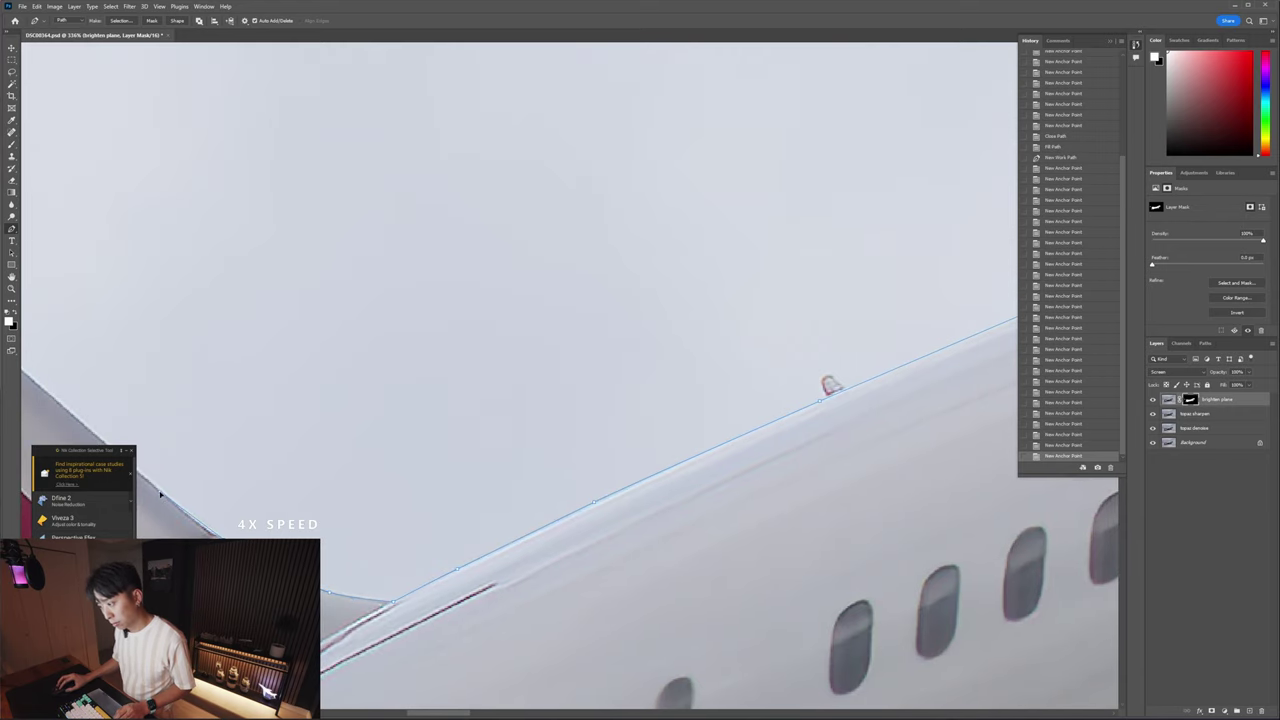
key("ctrl+z")
scroll(278, 604, "up", 4)
scroll(203, 522, "left", 3)
left_click_drag(405, 543, 376, 527)
left_click_drag(311, 478, 282, 455)
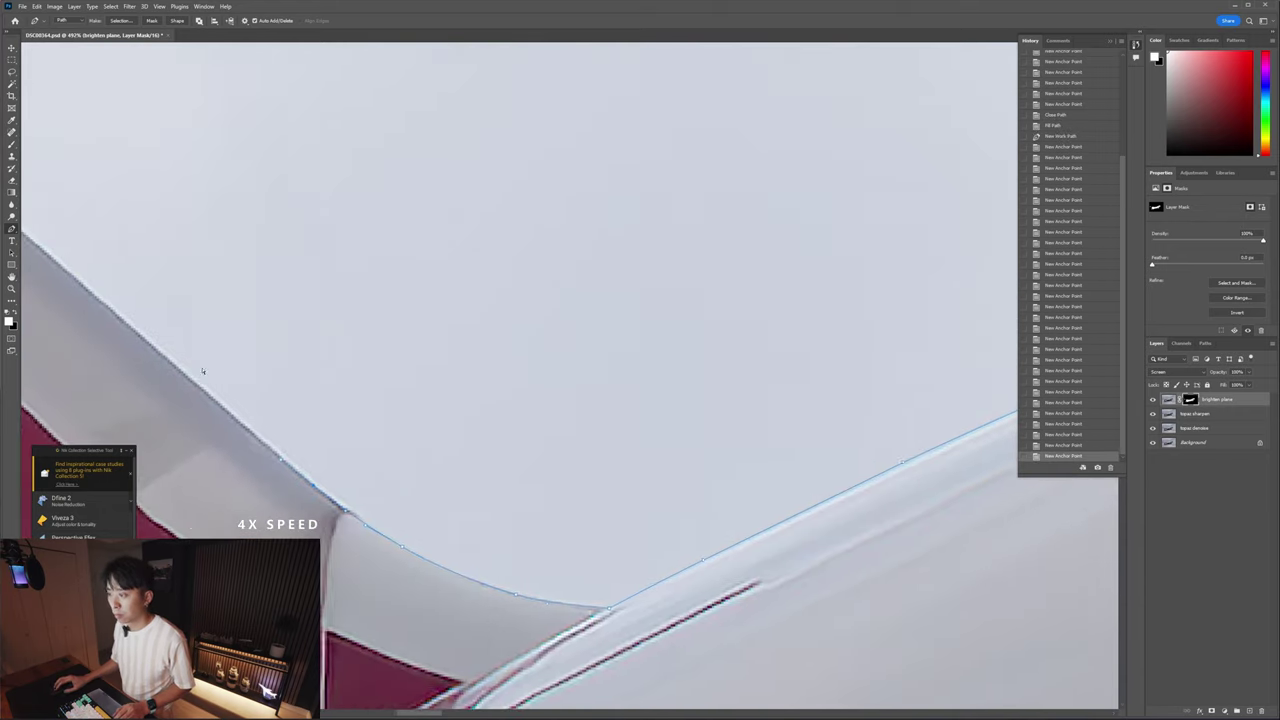
- Extend the path up the tail fin's leading edge towards the flap fairing under the wing
scroll(223, 391, "left", 1)
left_click_drag(214, 353, 186, 330)
scroll(186, 332, "down", 7)
scroll(291, 350, "left", 5)
scroll(291, 350, "up", 3)
left_click(390, 320)
scroll(390, 320, "up", 4)
scroll(390, 320, "left", 3)
left_click(436, 381)
- Place the anchor points at the corner where the fin's leading edge meets the flap fairing
scroll(297, 223, "up", 5)
left_click(255, 268)
left_click(234, 250)
key("ctrl+z")
scroll(278, 243, "up", 4)
scroll(216, 257, "up", 2)
left_click(215, 344)
key("ctrl+z")
- Trace the edge of the flap fairing and close the path at its starting corner on the wing's trailing edge
left_click(420, 232)
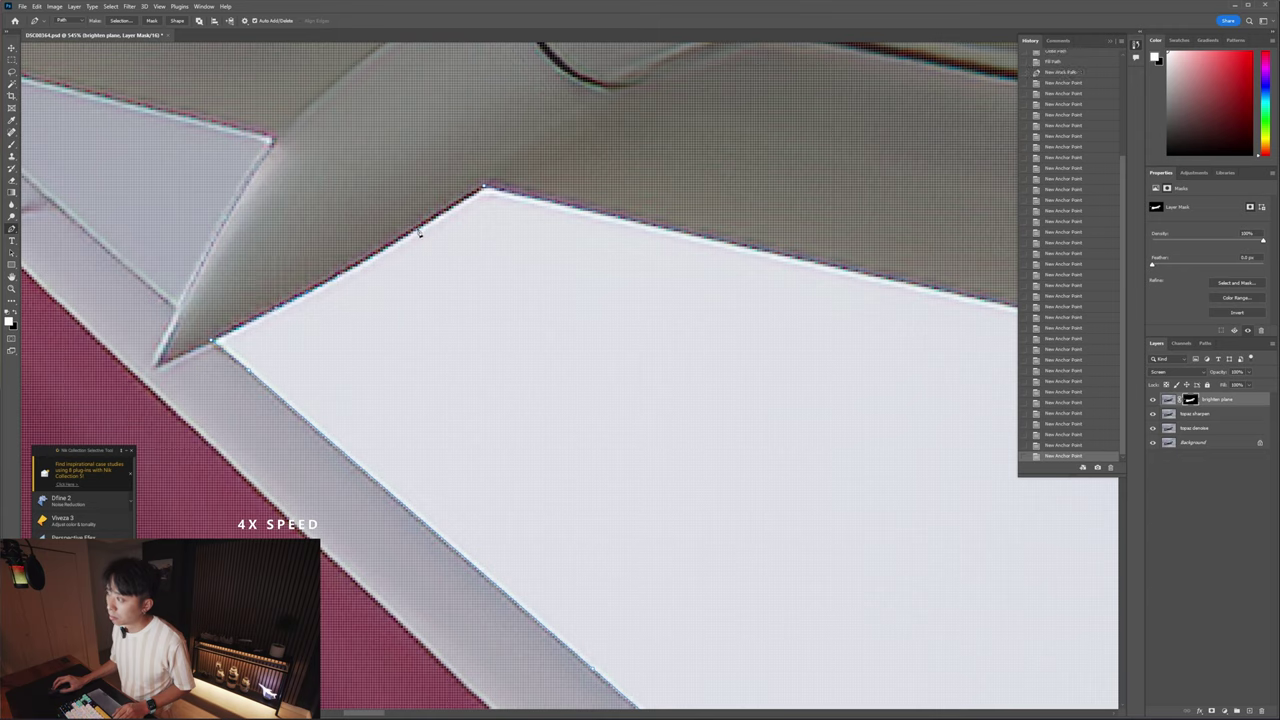
scroll(445, 208, "up", 1)
scroll(509, 263, "up", 2)
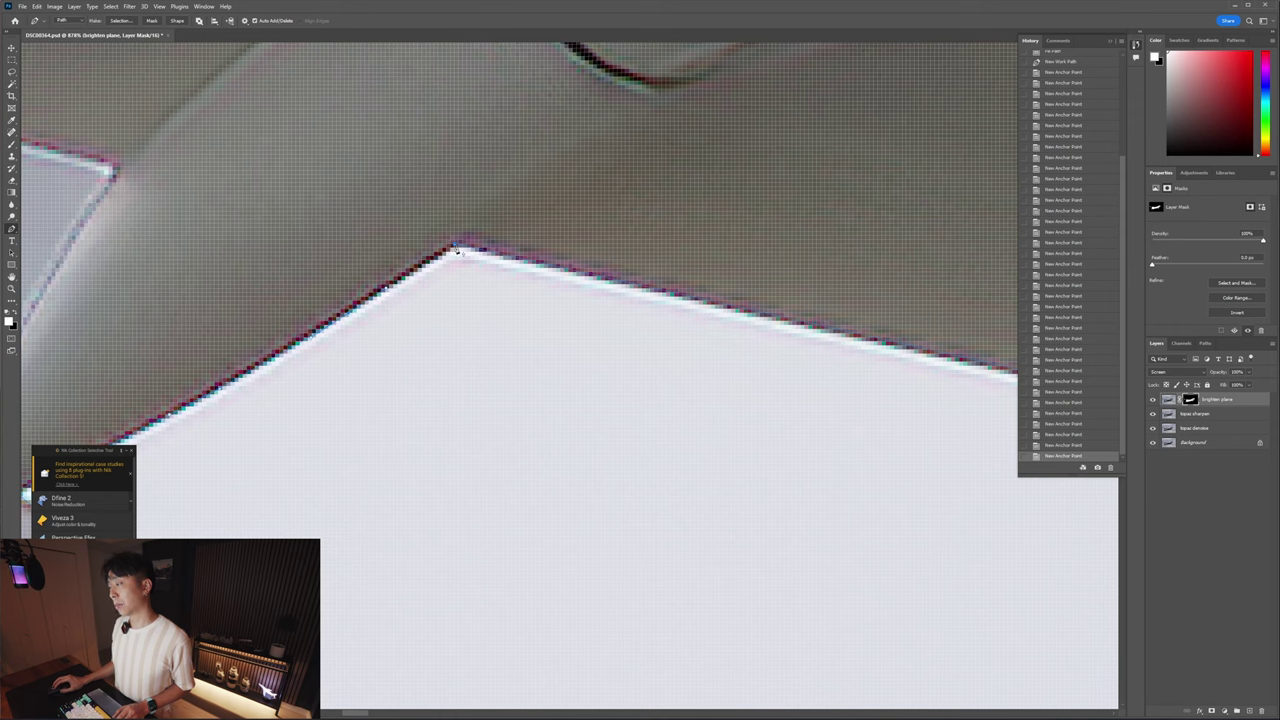
left_click(456, 250)
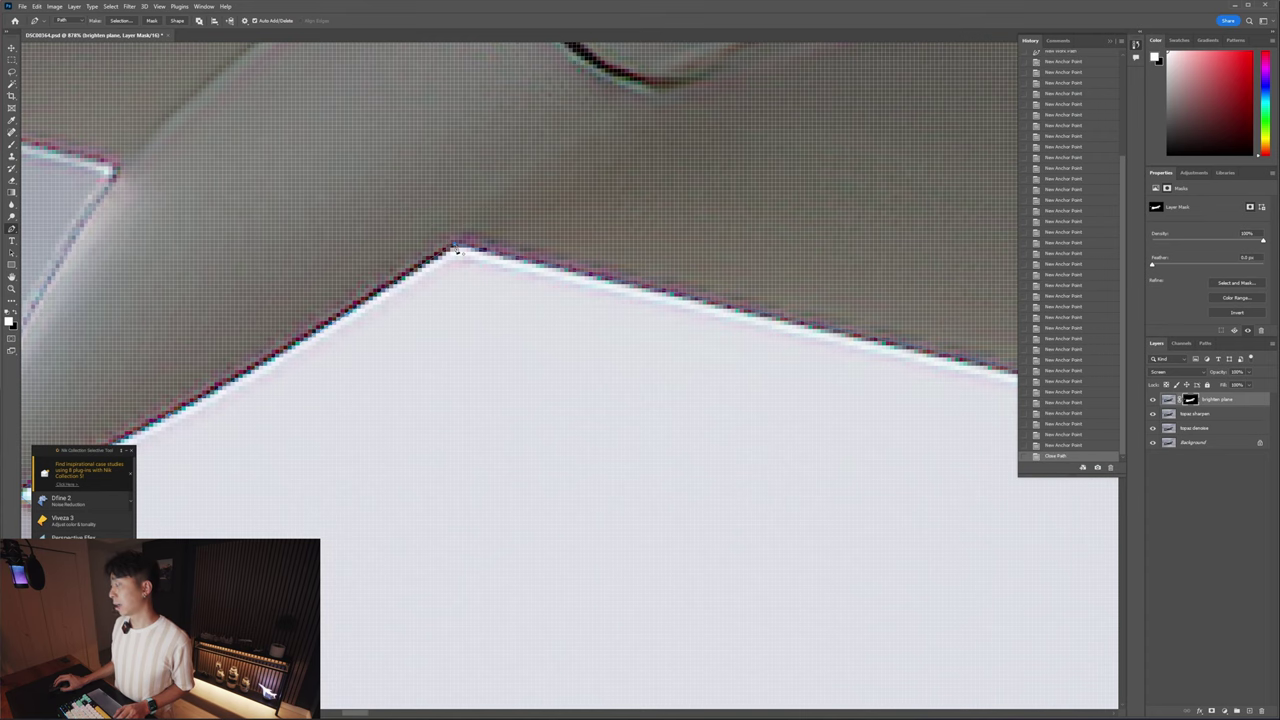
- Try to fill the closed sky-gap path on the layer mask with the background color in Normal mode at 100% opacity
scroll(798, 415, "down", 10)
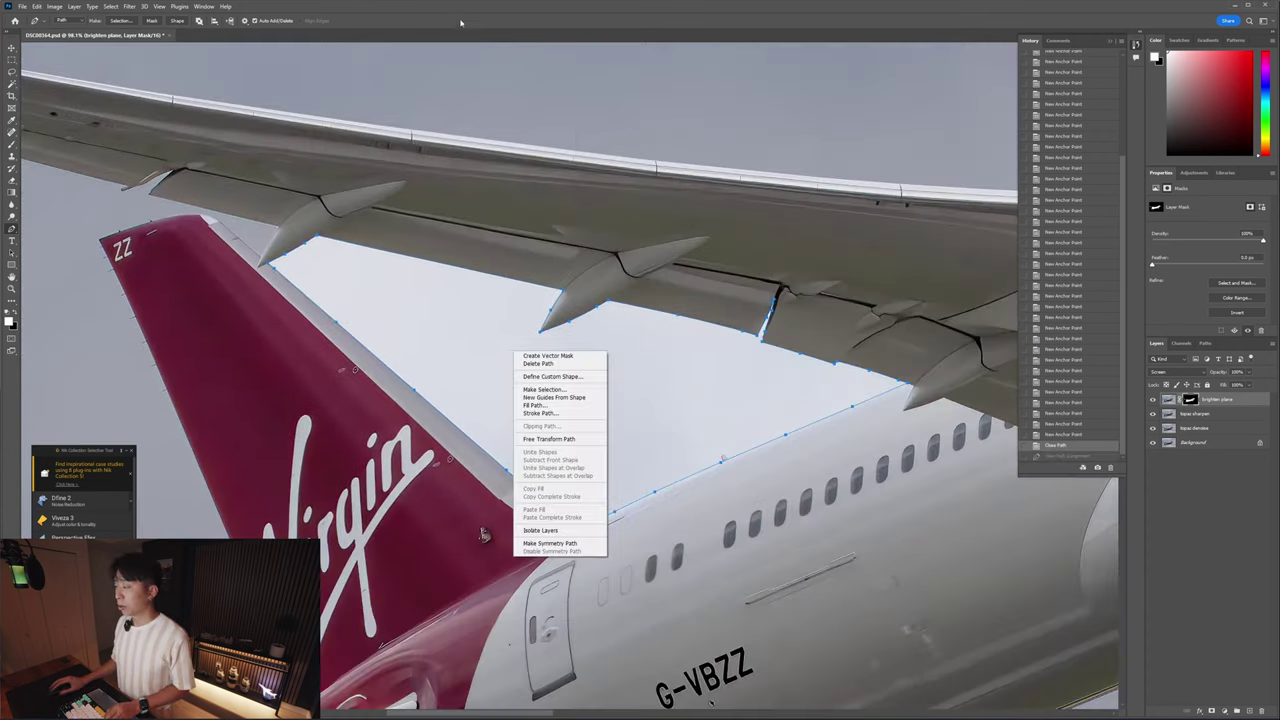
key("Escape")
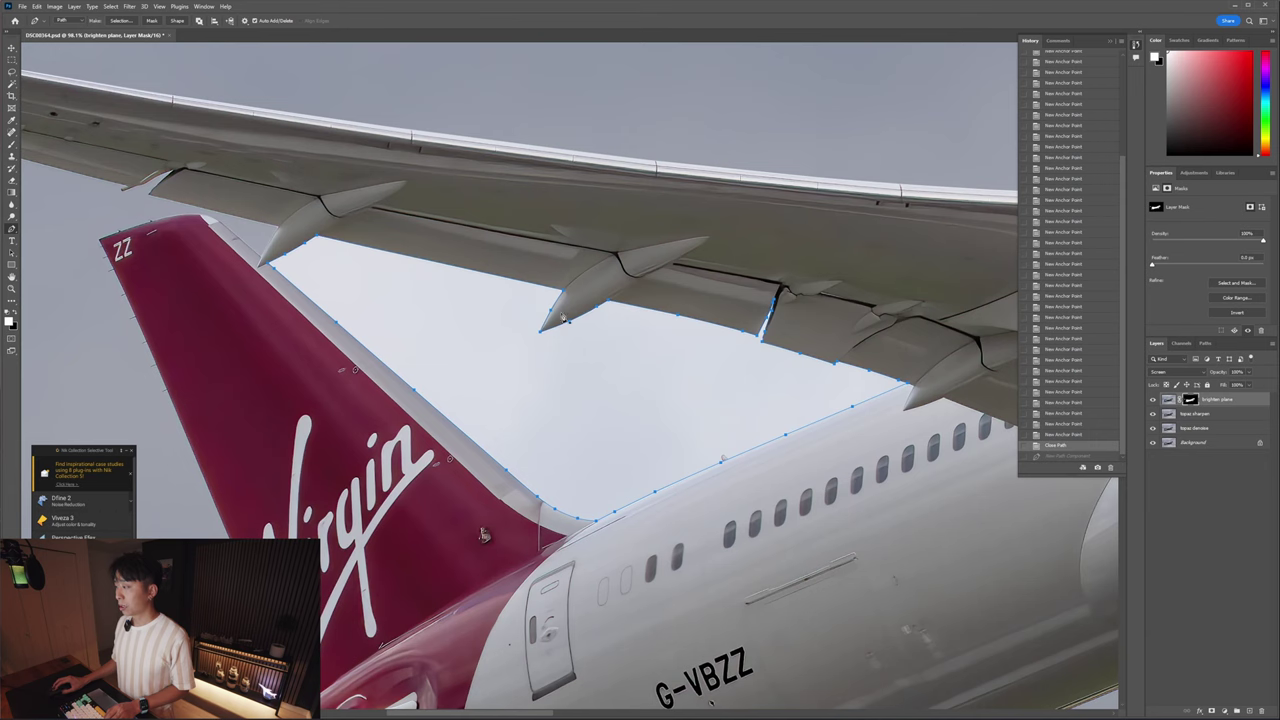
right_click(559, 376)
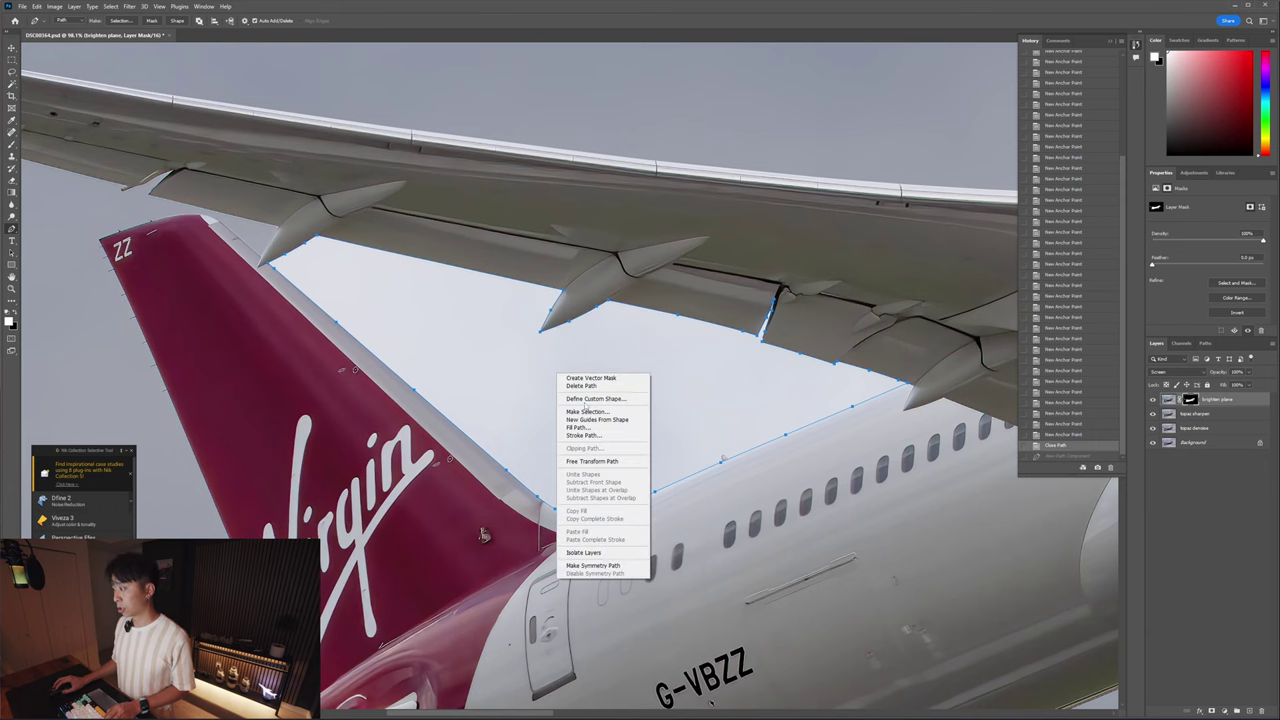
left_click(578, 427)
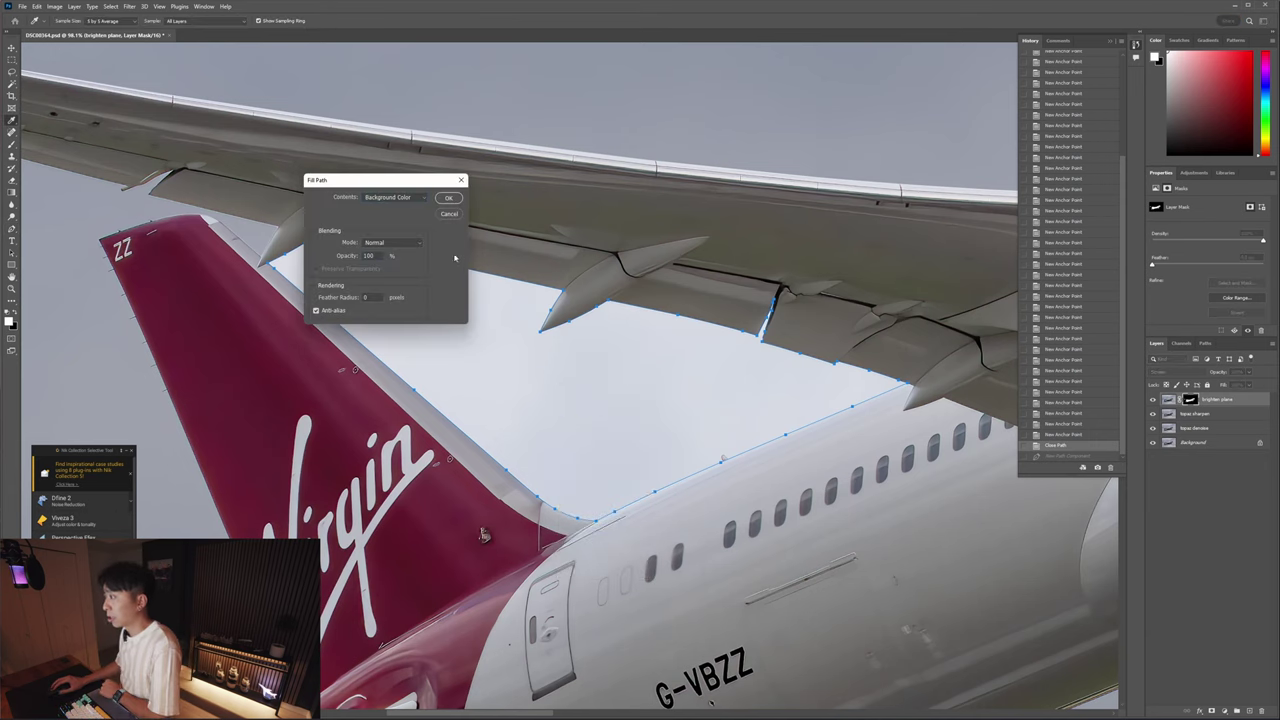
key("Return")
- Toggle the "brighten plane" layer mask off and on, and display the mask alone on the canvas
scroll(718, 300, "down", 5)
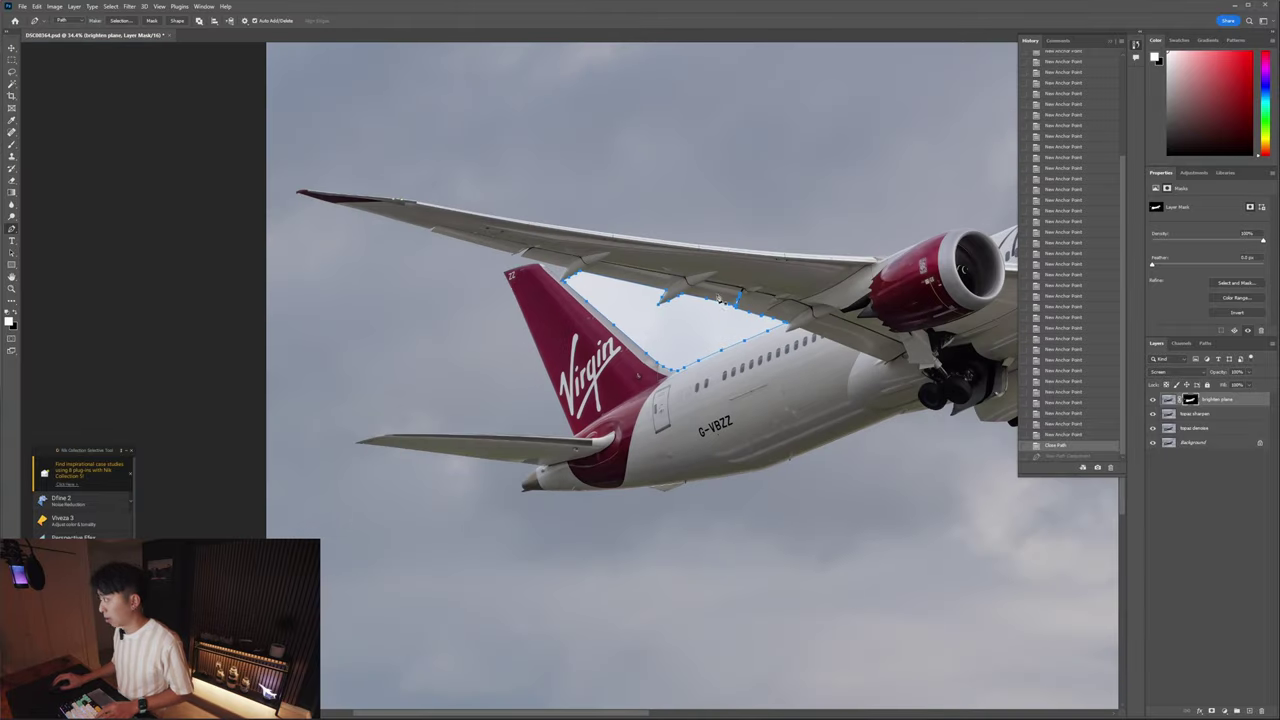
left_click(1191, 400, "shift")
left_click(1191, 400, "shift")
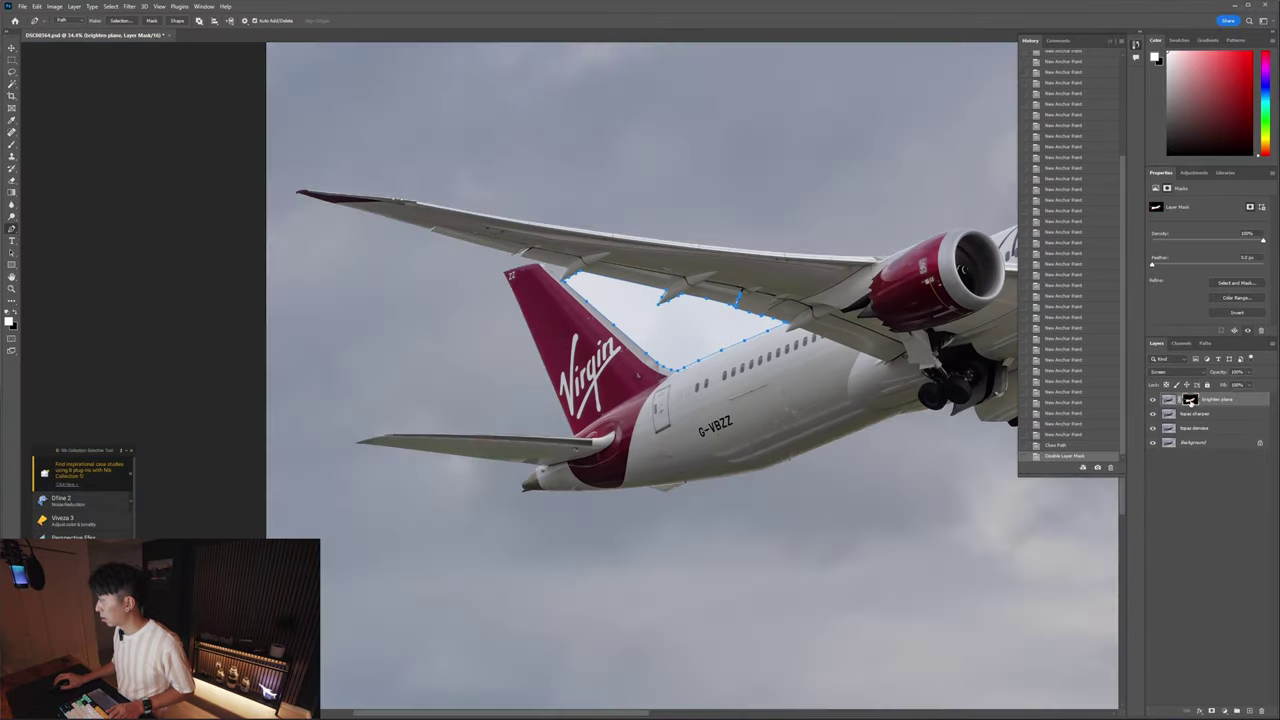
left_click(1191, 400, "alt")
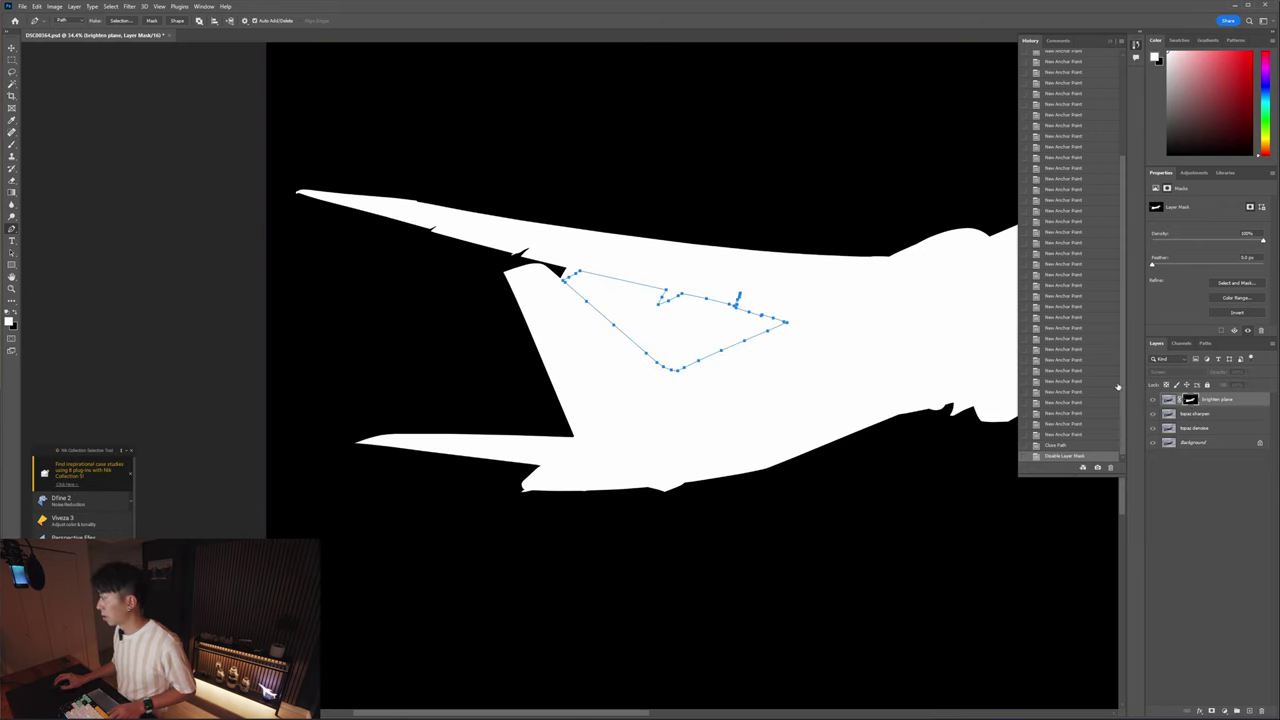
- Examine the black-and-white mask across the whole aircraft and around the sky-gap path between wing and tail
key("space")
left_click_drag(785, 195, 496, 215)
scroll(574, 298, "down", 4)
left_click_drag(714, 276, 748, 341)
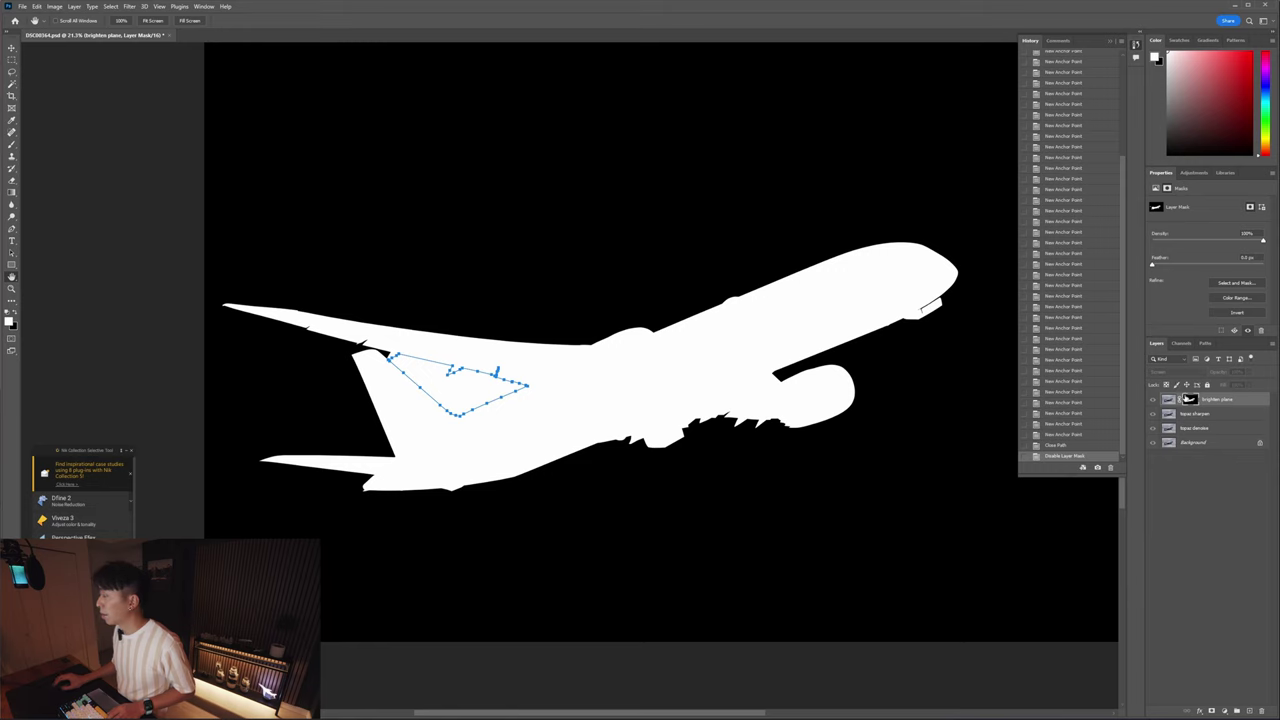
scroll(677, 363, "up", 4)
scroll(711, 417, "down", 3)
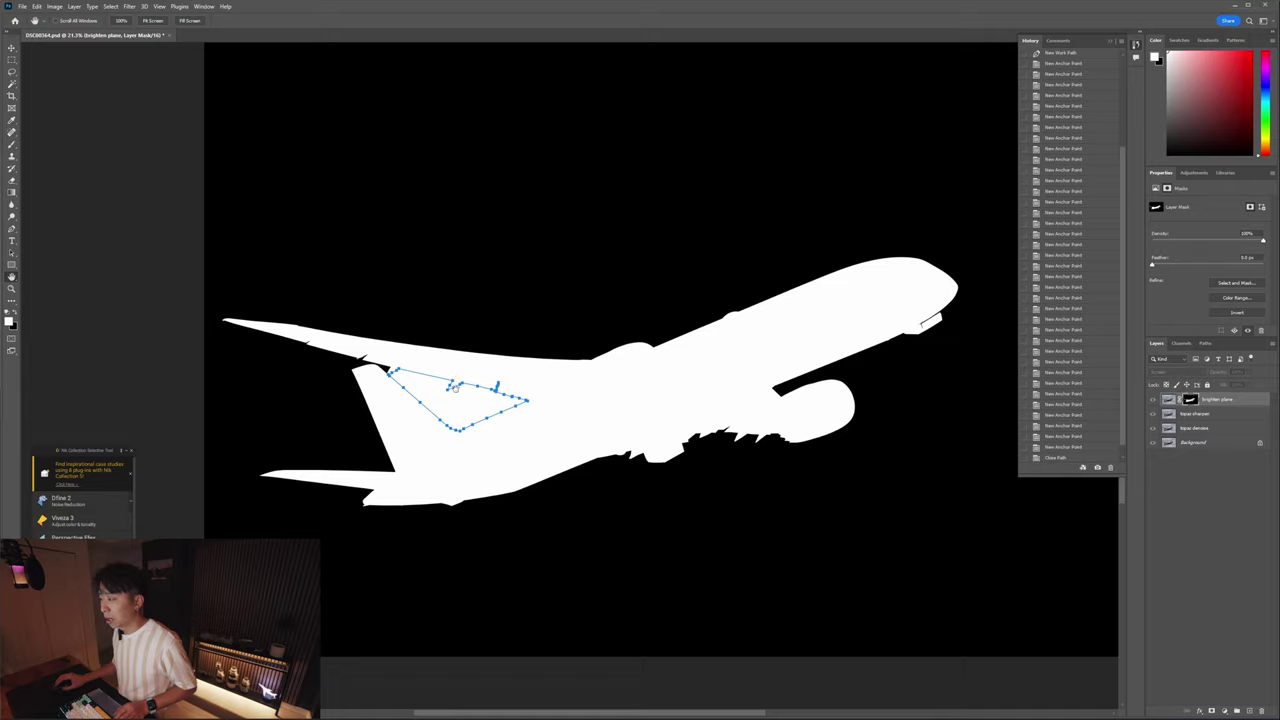
scroll(451, 394, "up", 2)
scroll(451, 394, "up", 1)
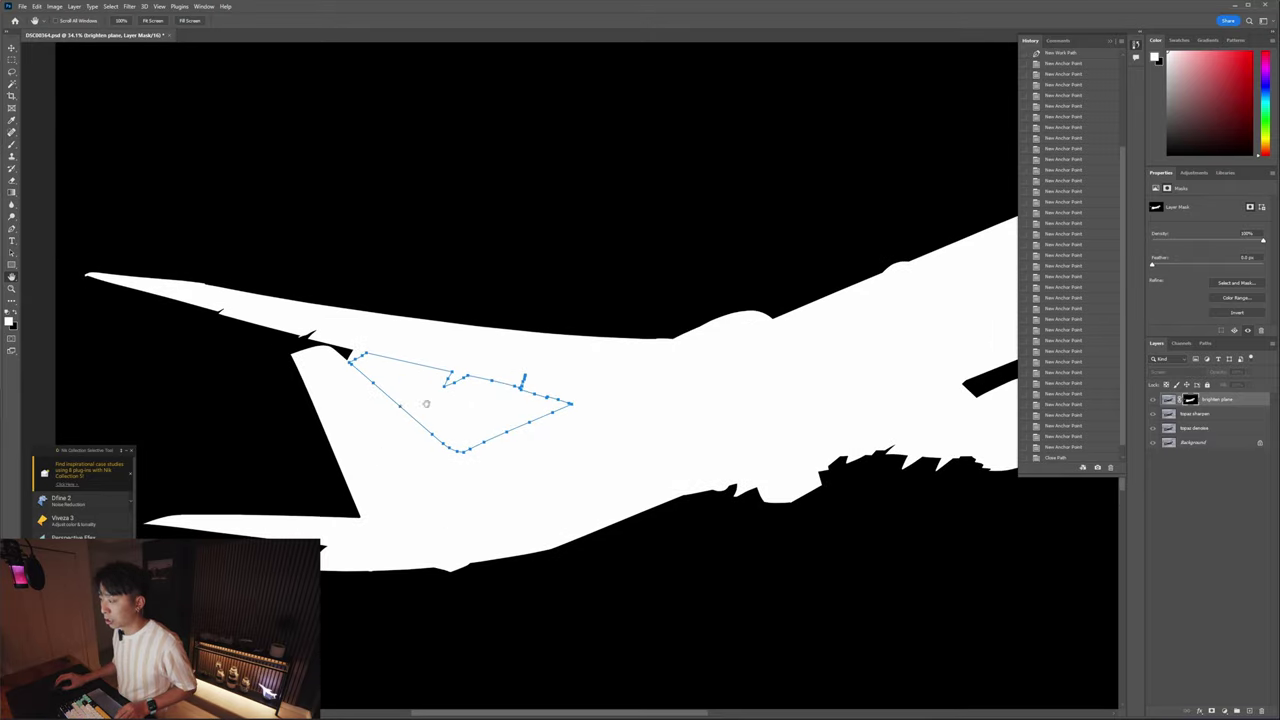
scroll(456, 408, "up", 2)
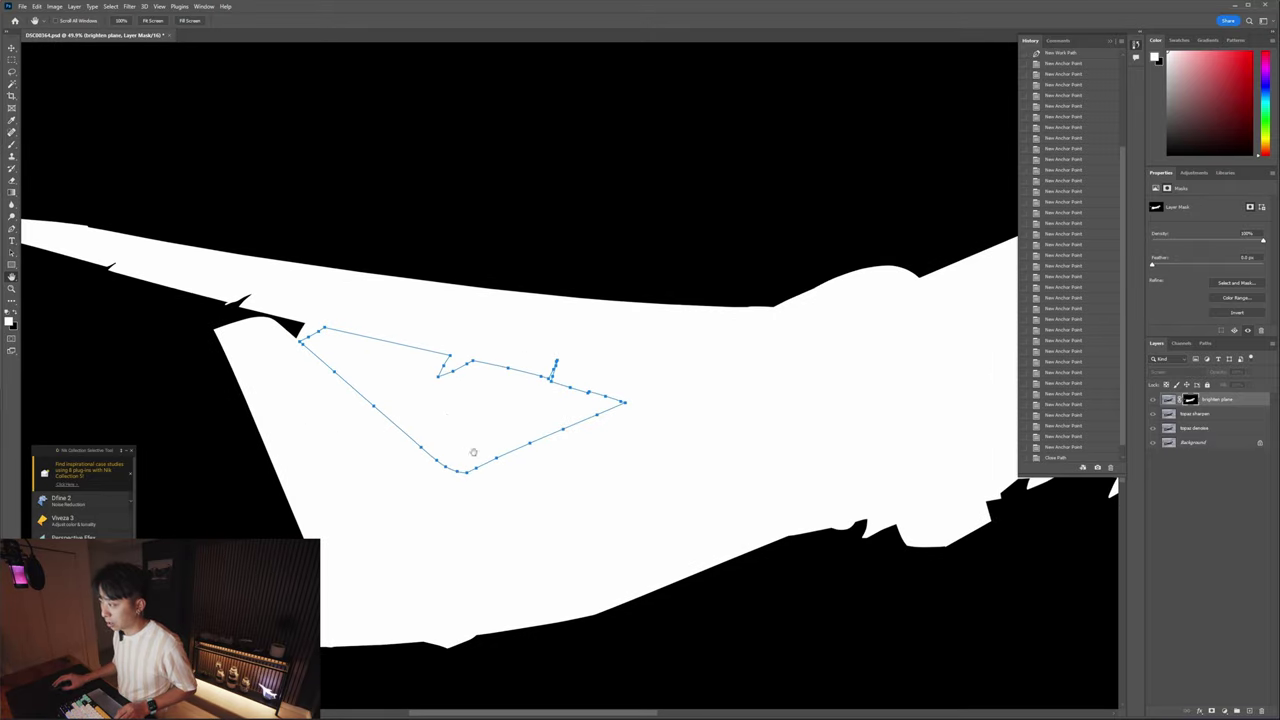
scroll(451, 412, "down", 2)
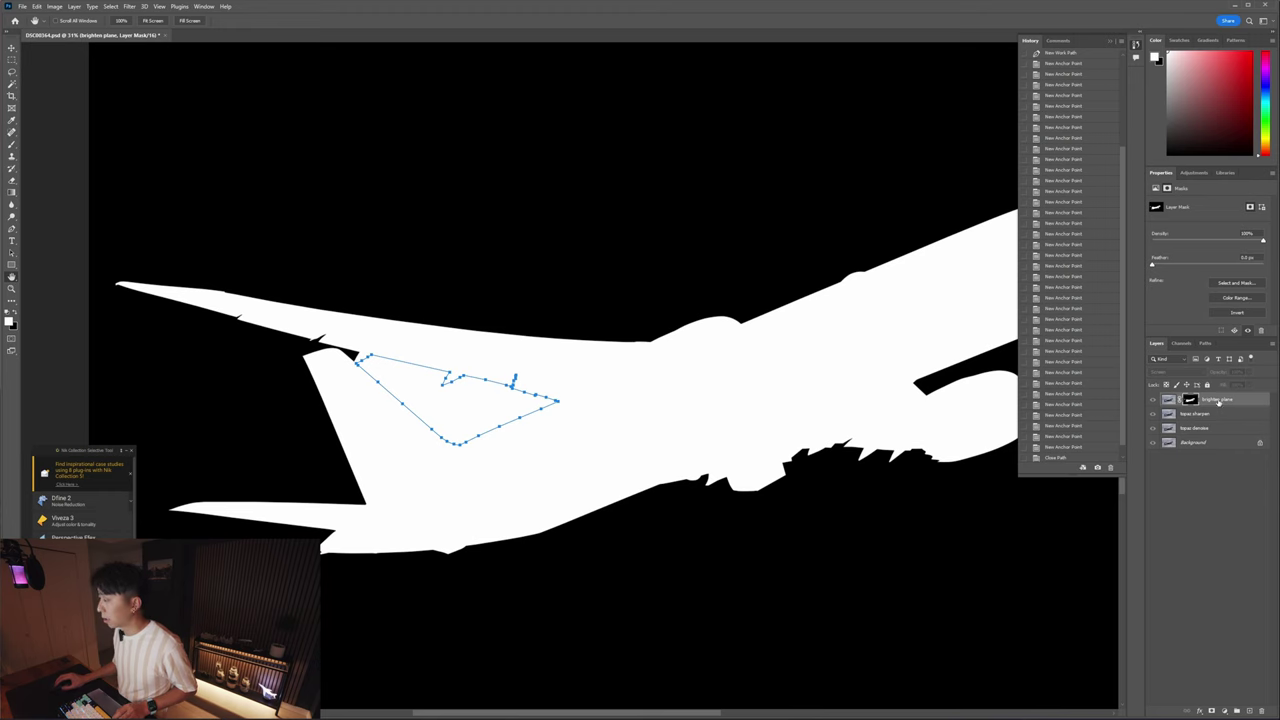
scroll(443, 423, "up", 3)
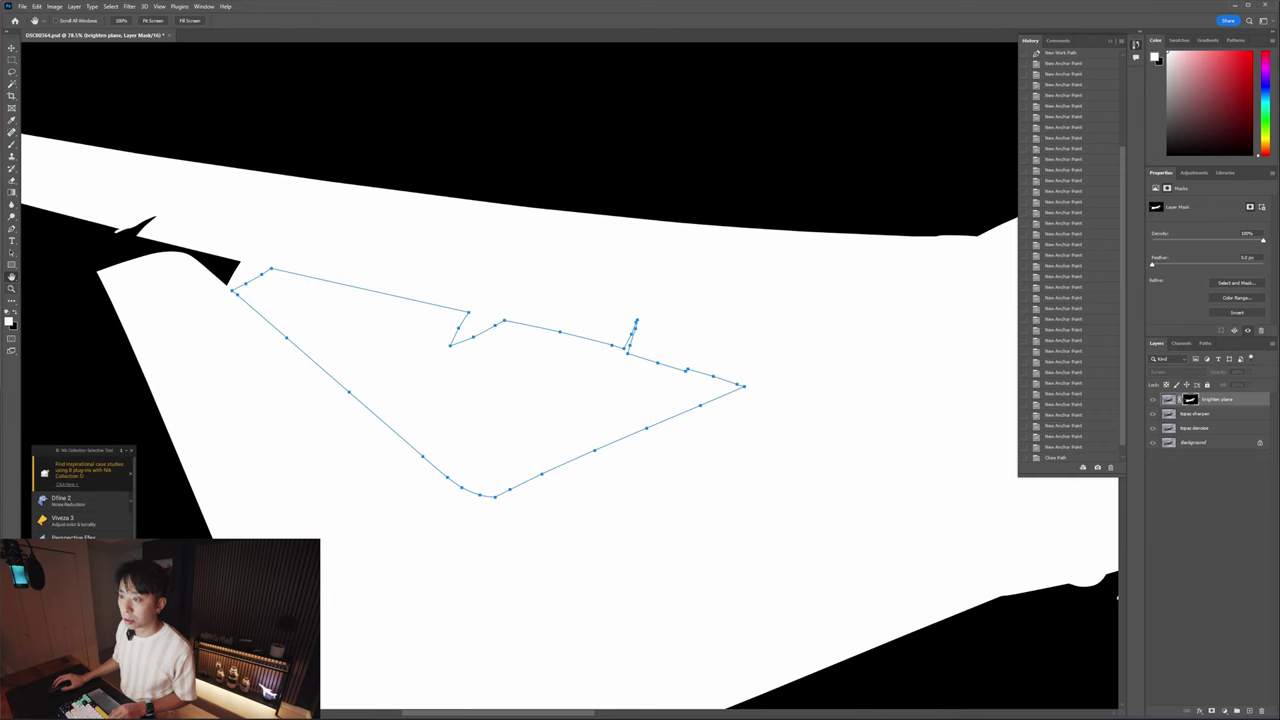
- Fill the closed path between the wing and the tail with the black foreground colour on the "brighten plane" layer mask
left_click(15, 313)
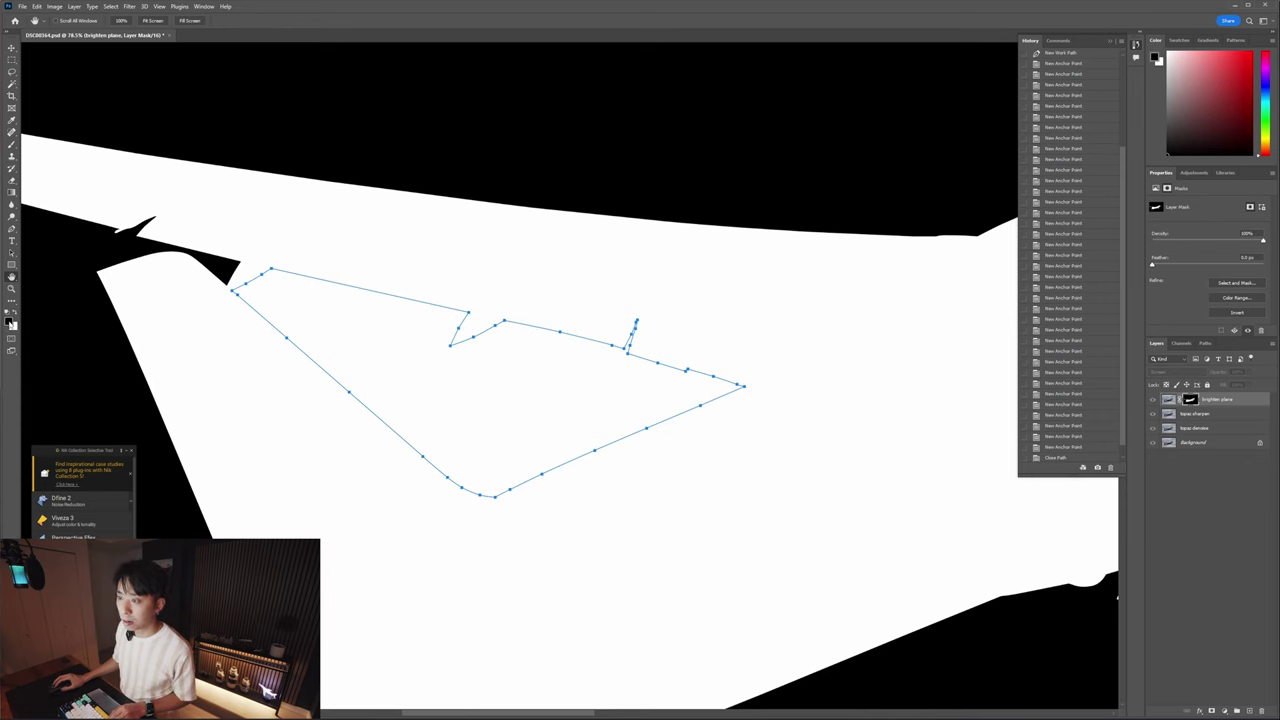
left_click(9, 321)
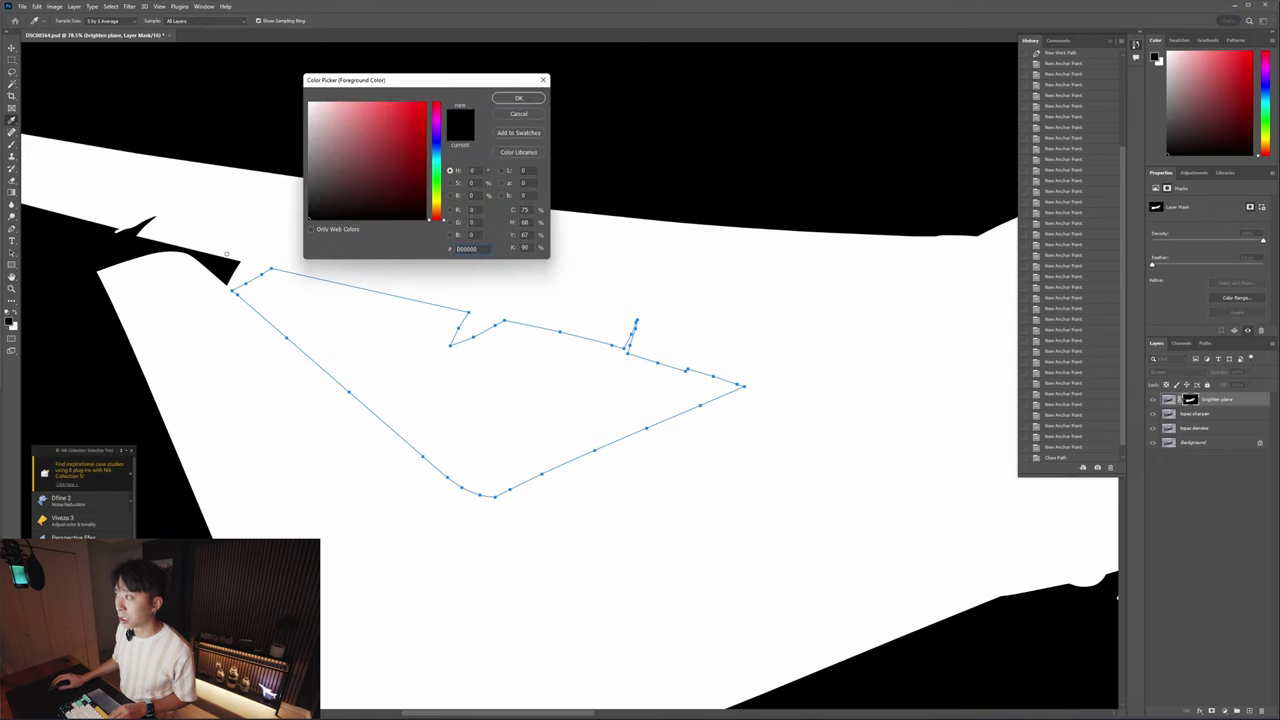
left_click(515, 98)
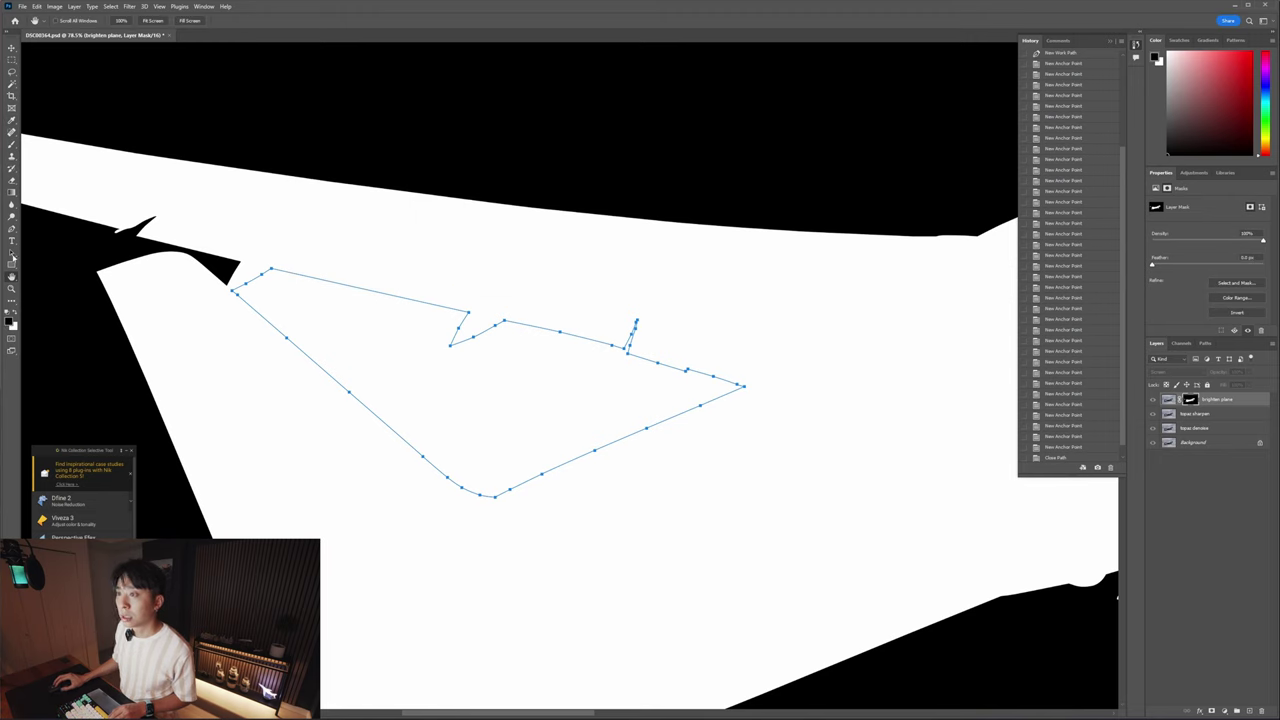
left_click(12, 228)
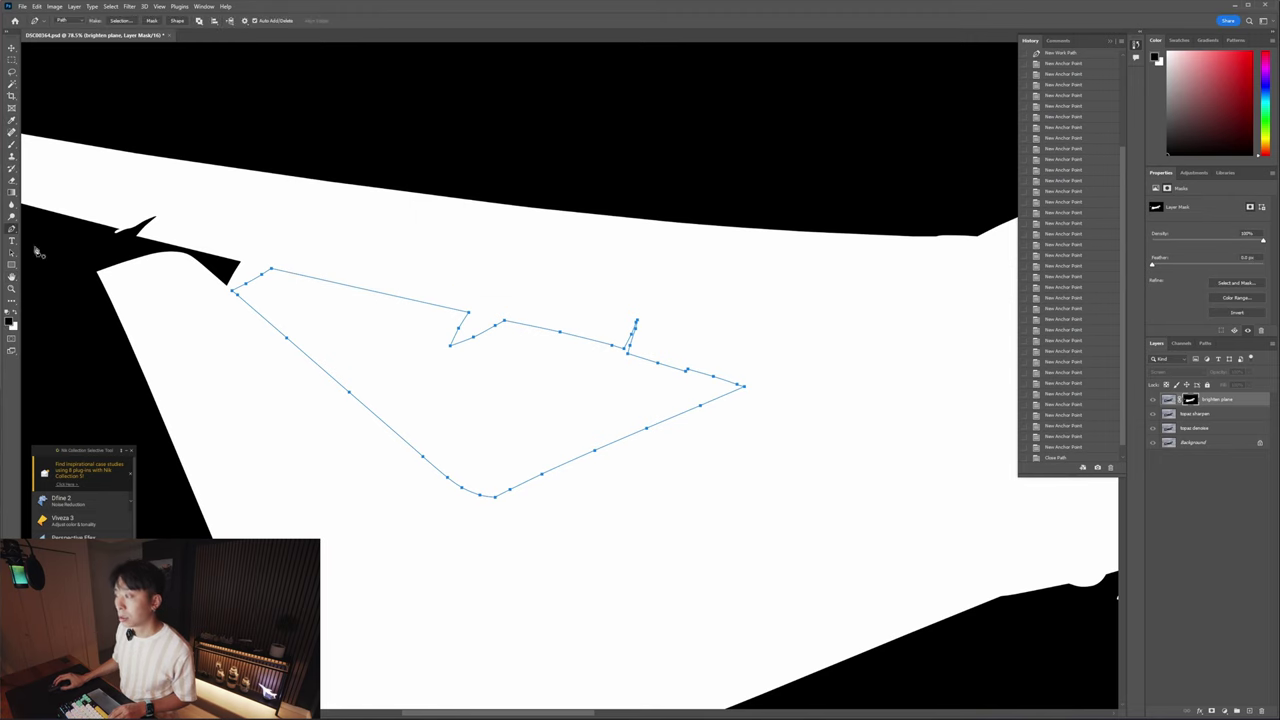
right_click(400, 349)
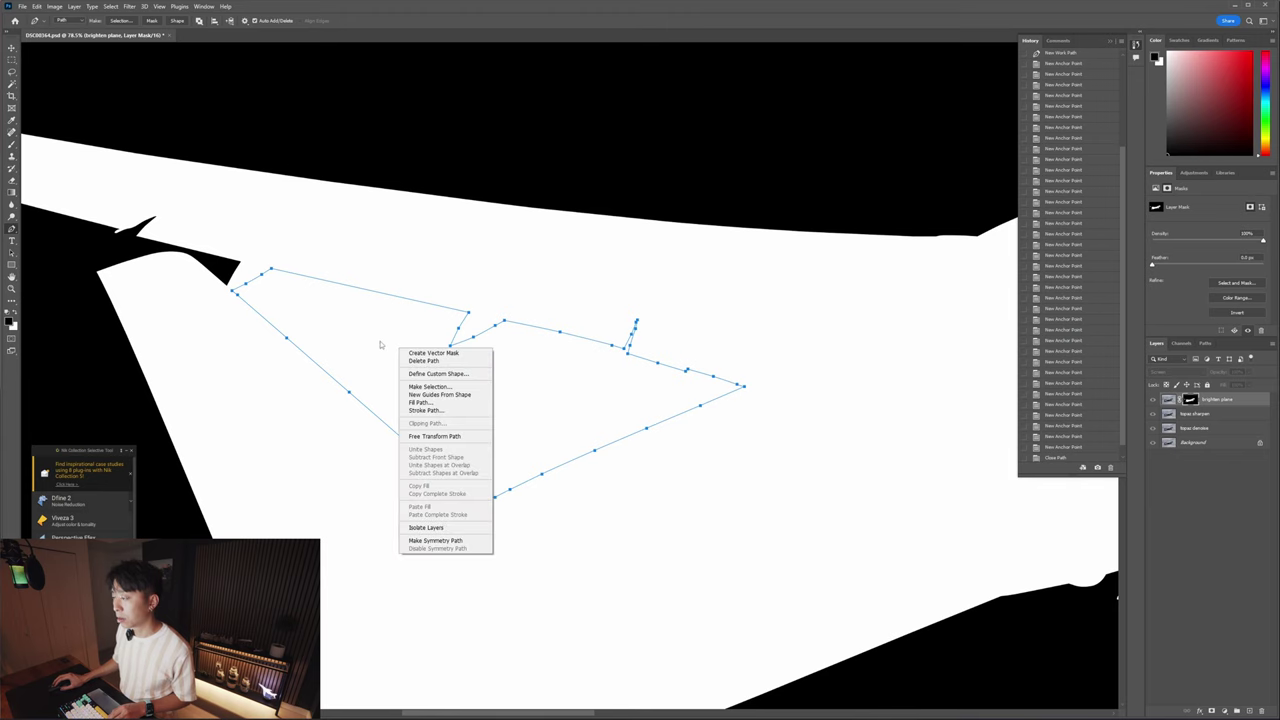
left_click(412, 402)
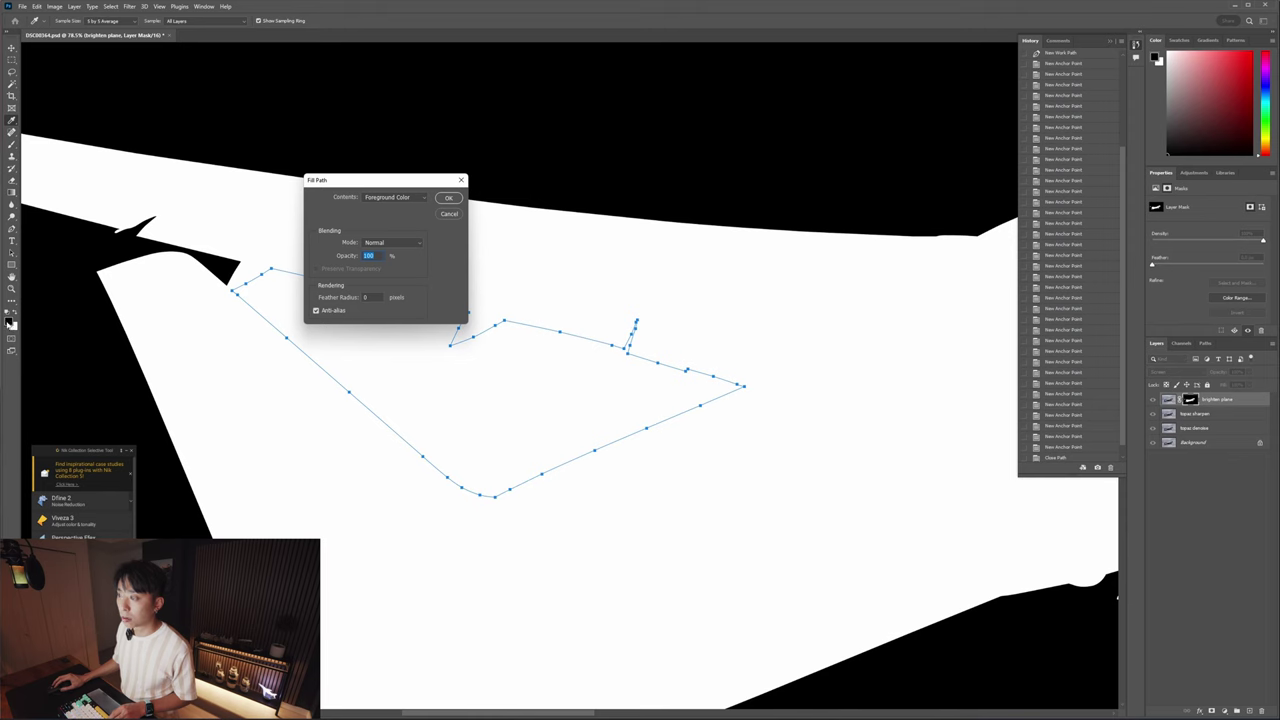
left_click_drag(382, 182, 376, 236)
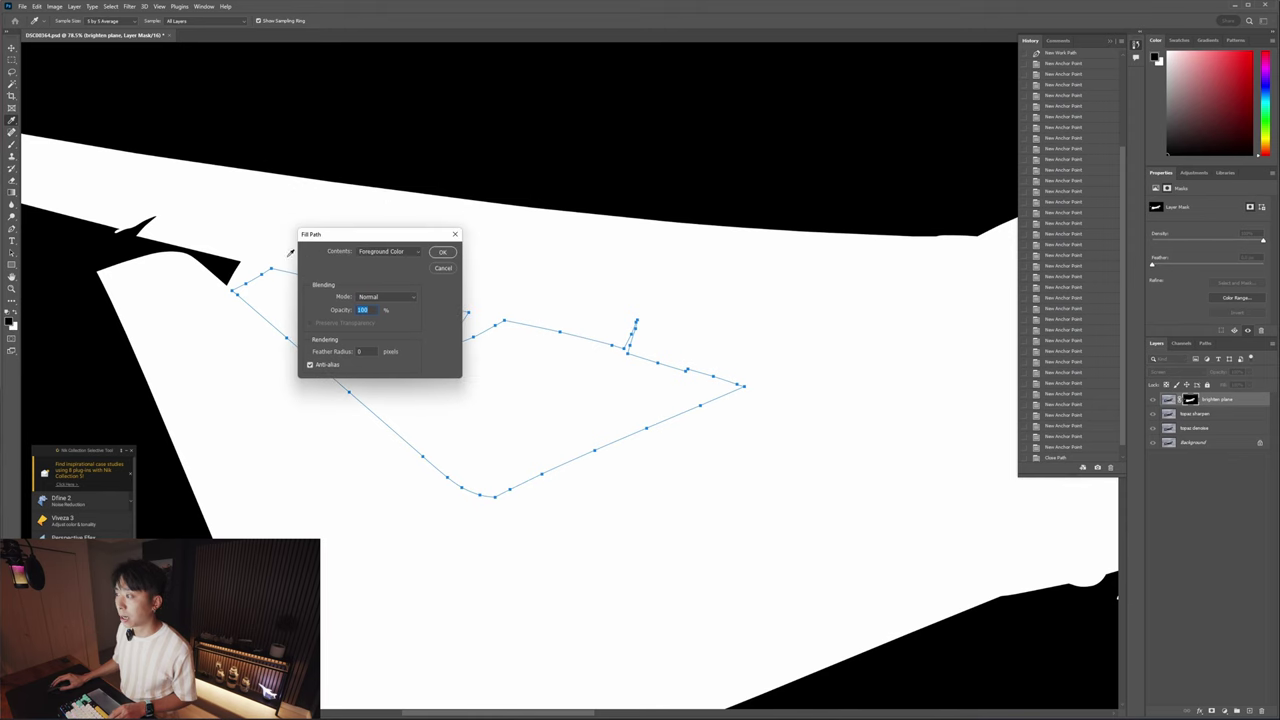
left_click(386, 251)
left_click(383, 261)
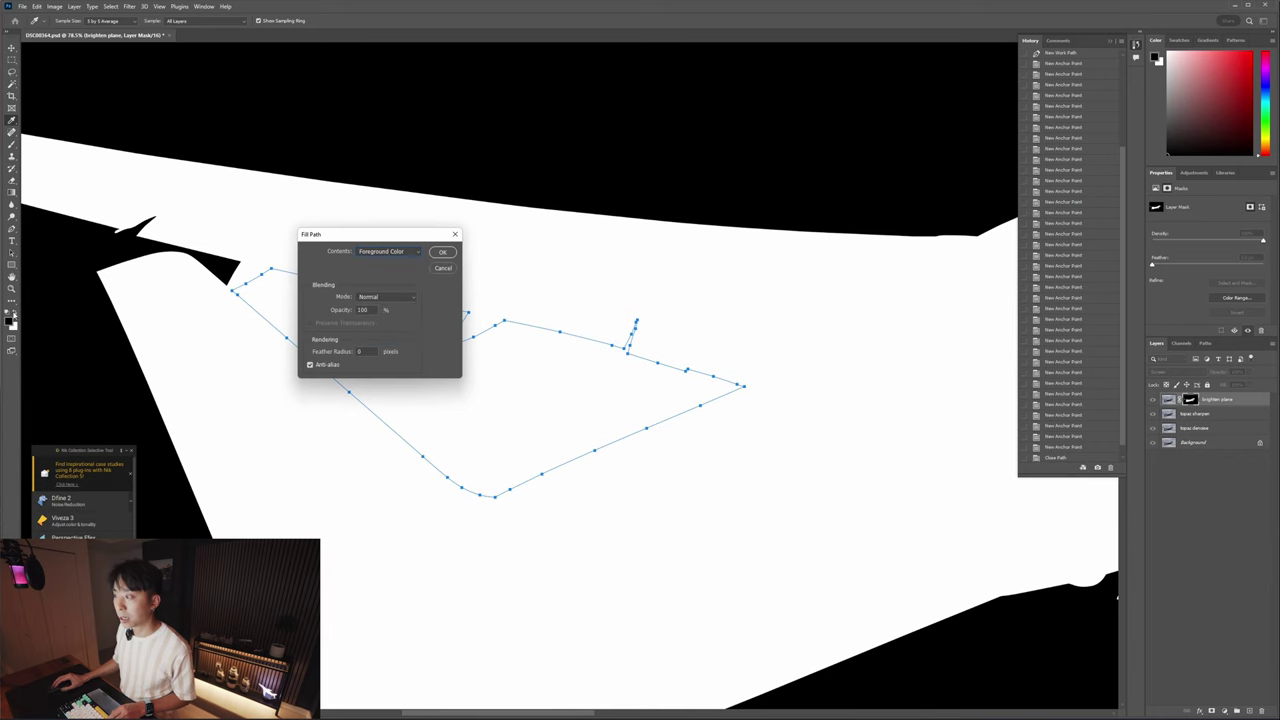
left_click(442, 251)
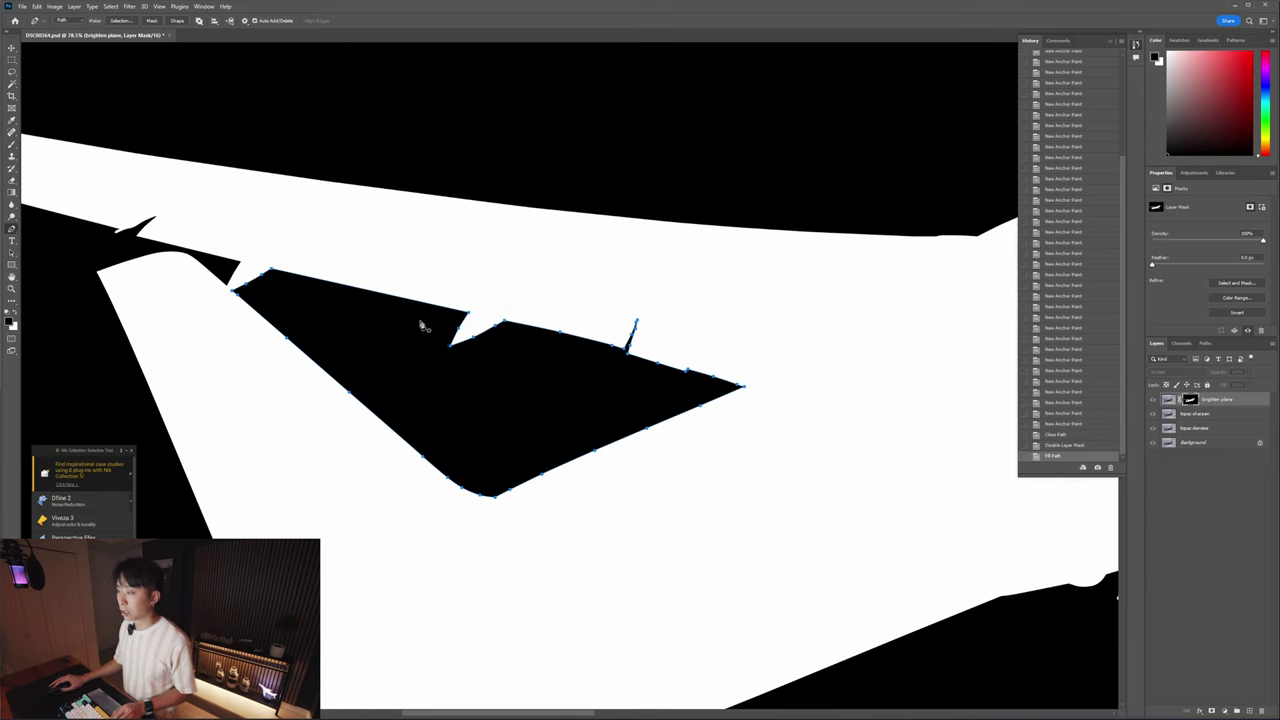
scroll(414, 368, "down", 5)
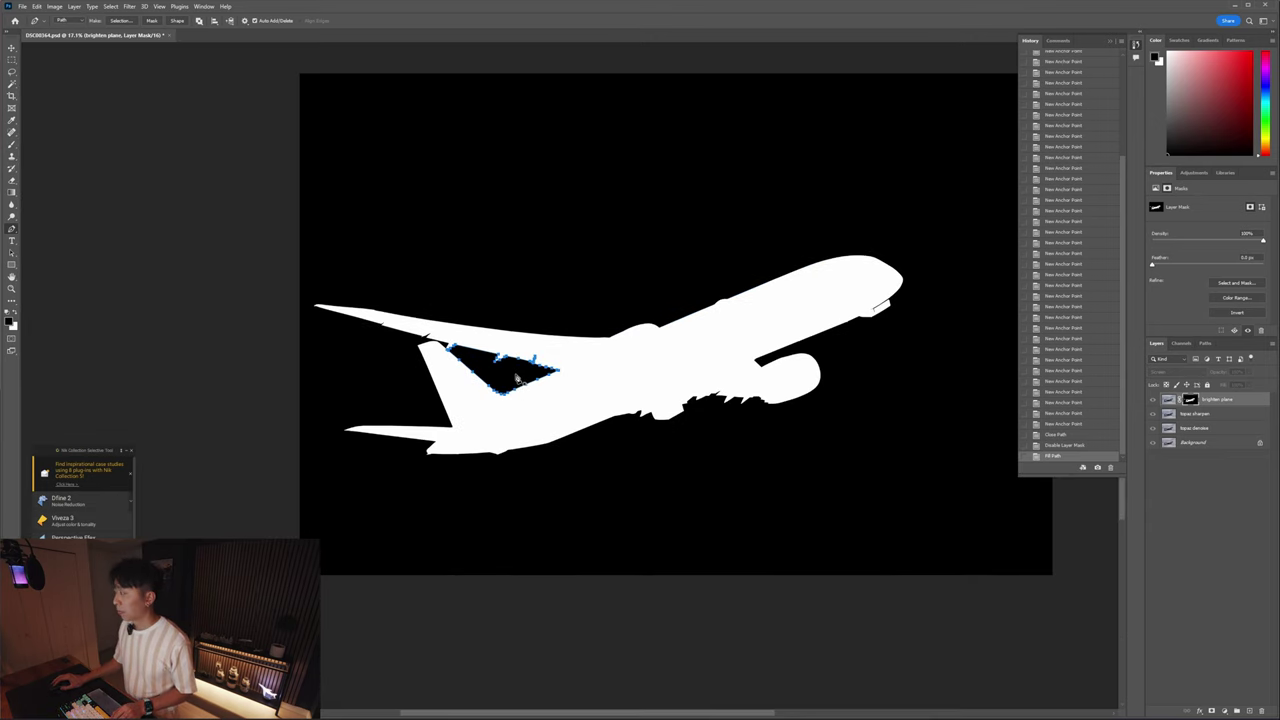
- Return to the normal image view with the "brighten plane" mask active, and deselect the work path to hide its outline
left_click(1167, 401)
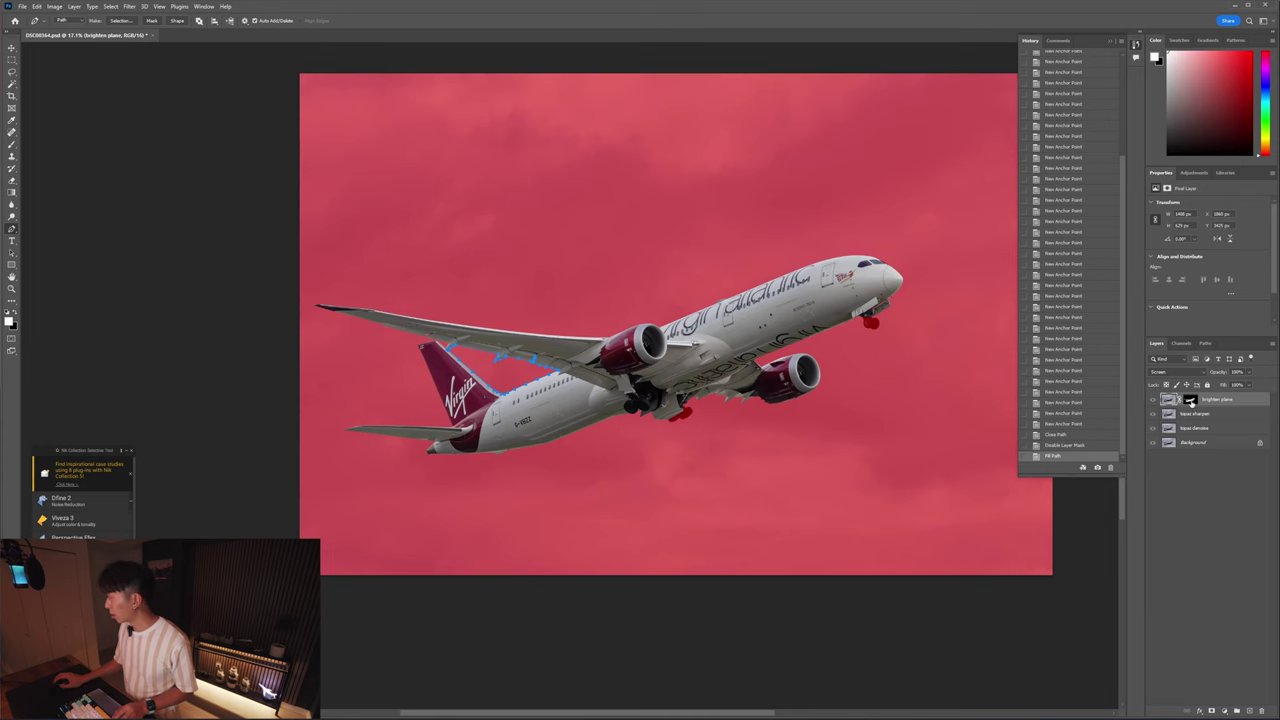
left_click(1190, 400)
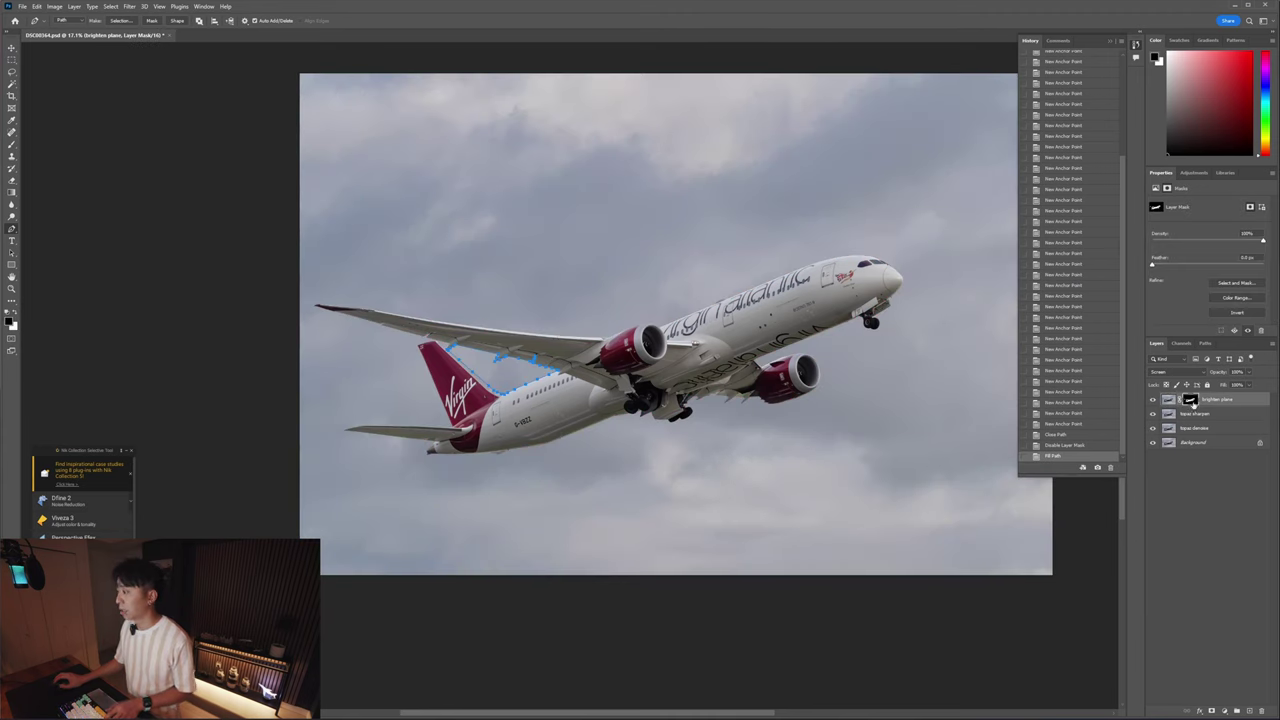
scroll(663, 288, "up", 1)
scroll(663, 288, "up", 1)
key("space")
left_click_drag(674, 308, 563, 310)
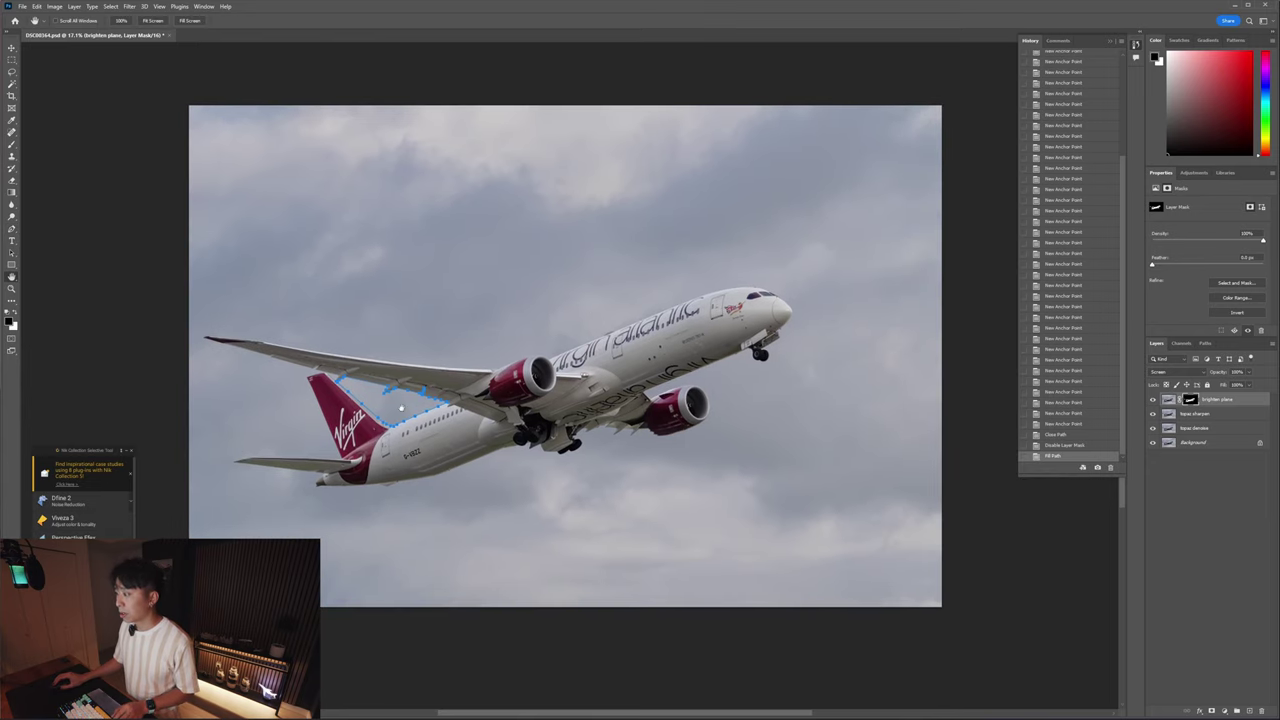
scroll(395, 404, "up", 2)
scroll(398, 403, "up", 2)
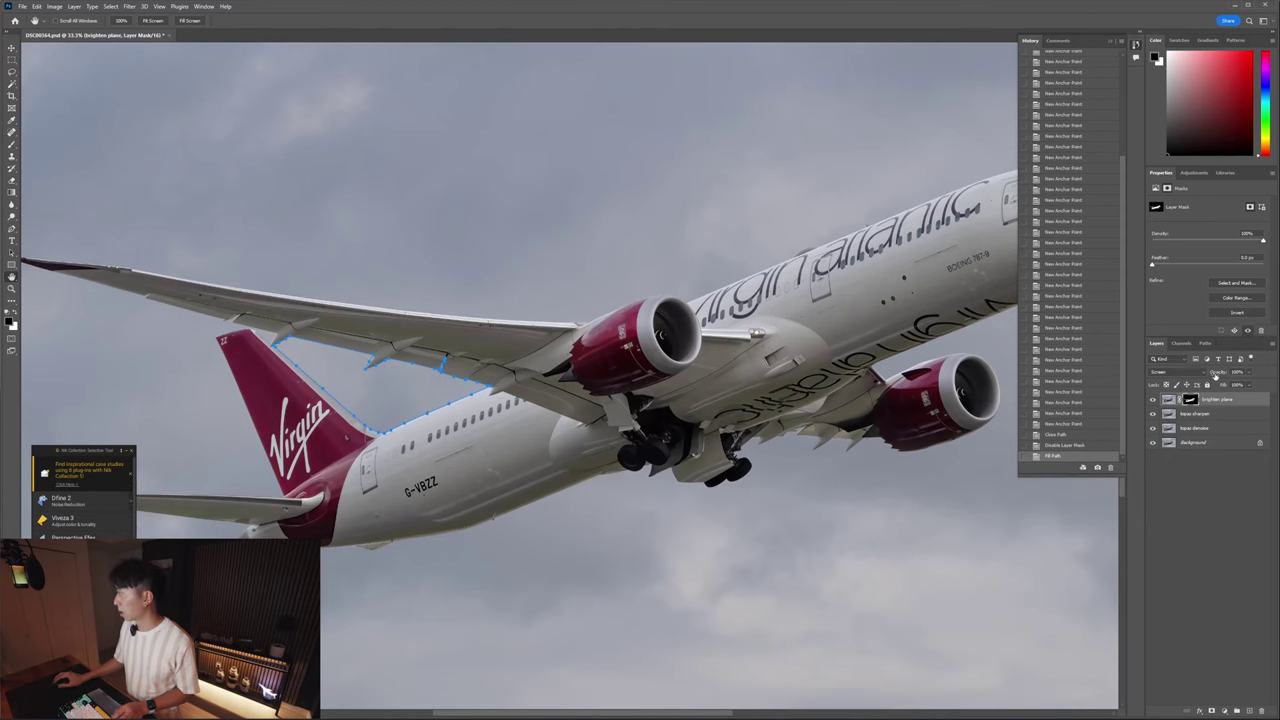
left_click(1205, 343)
left_click(1176, 393)
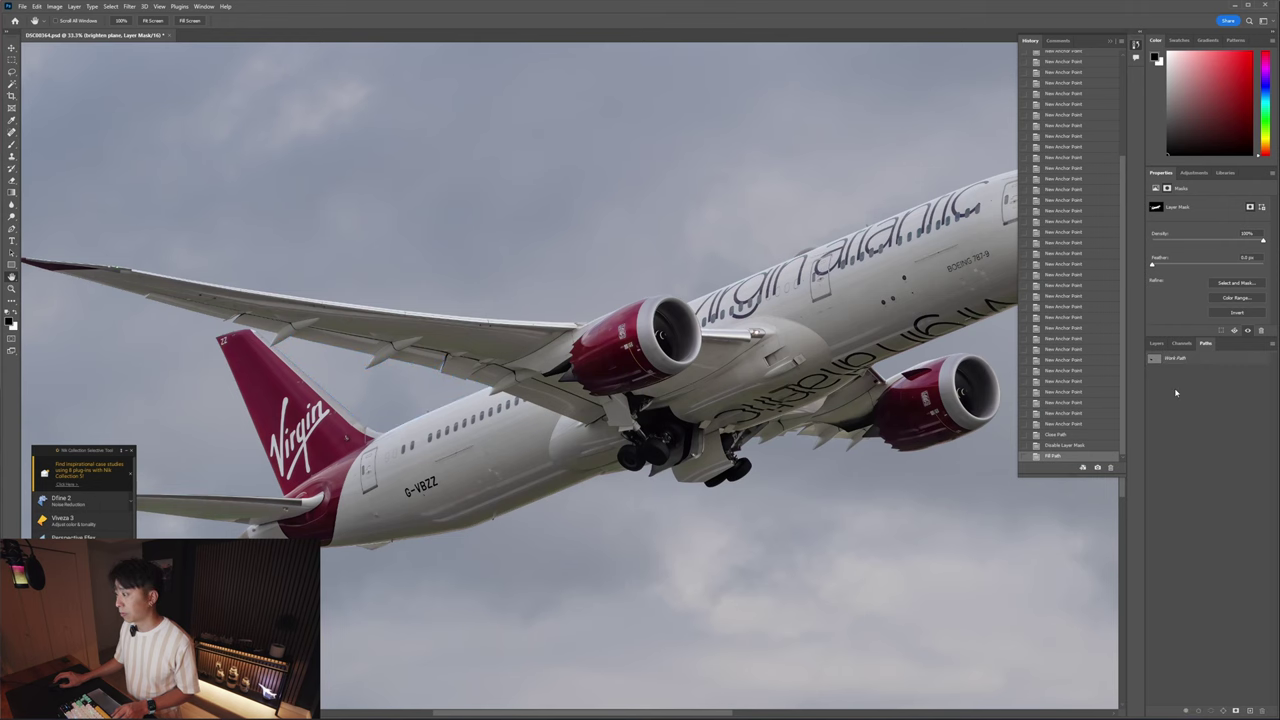
- Compare the whole aircraft with the "brighten plane" layer hidden and shown, leaving the layer visible
scroll(378, 388, "down", 3)
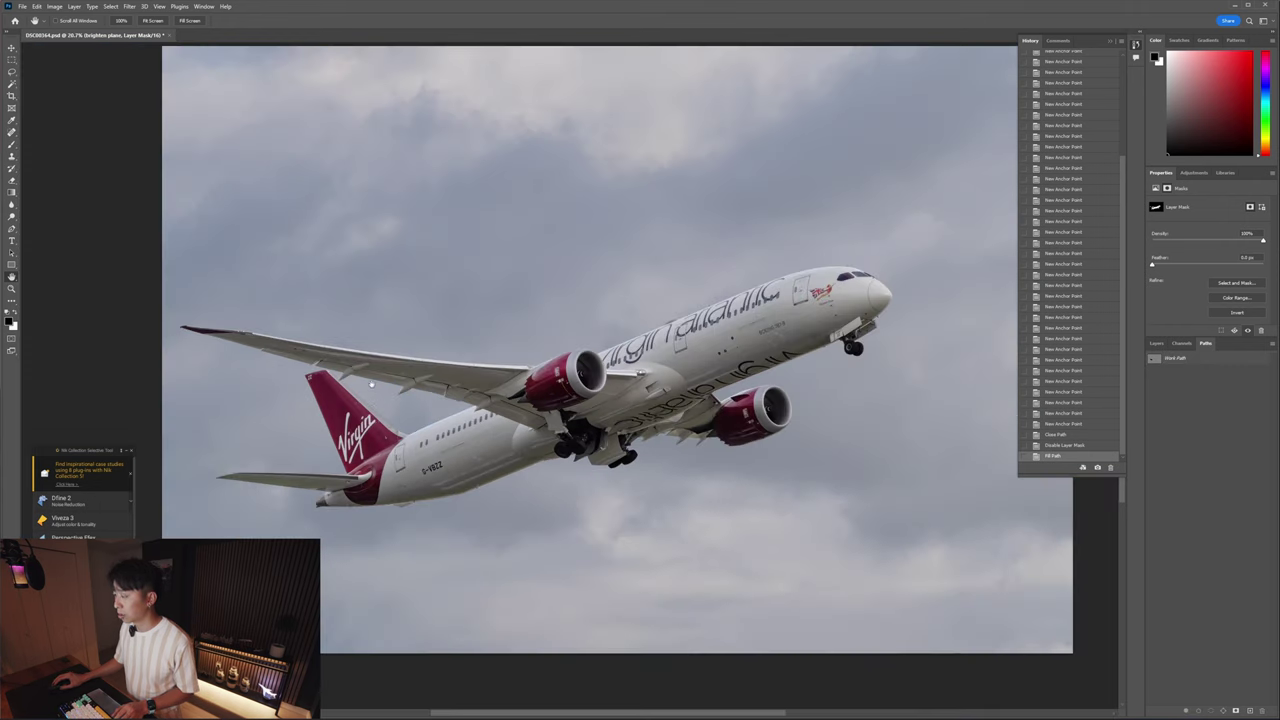
left_click_drag(646, 371, 563, 341)
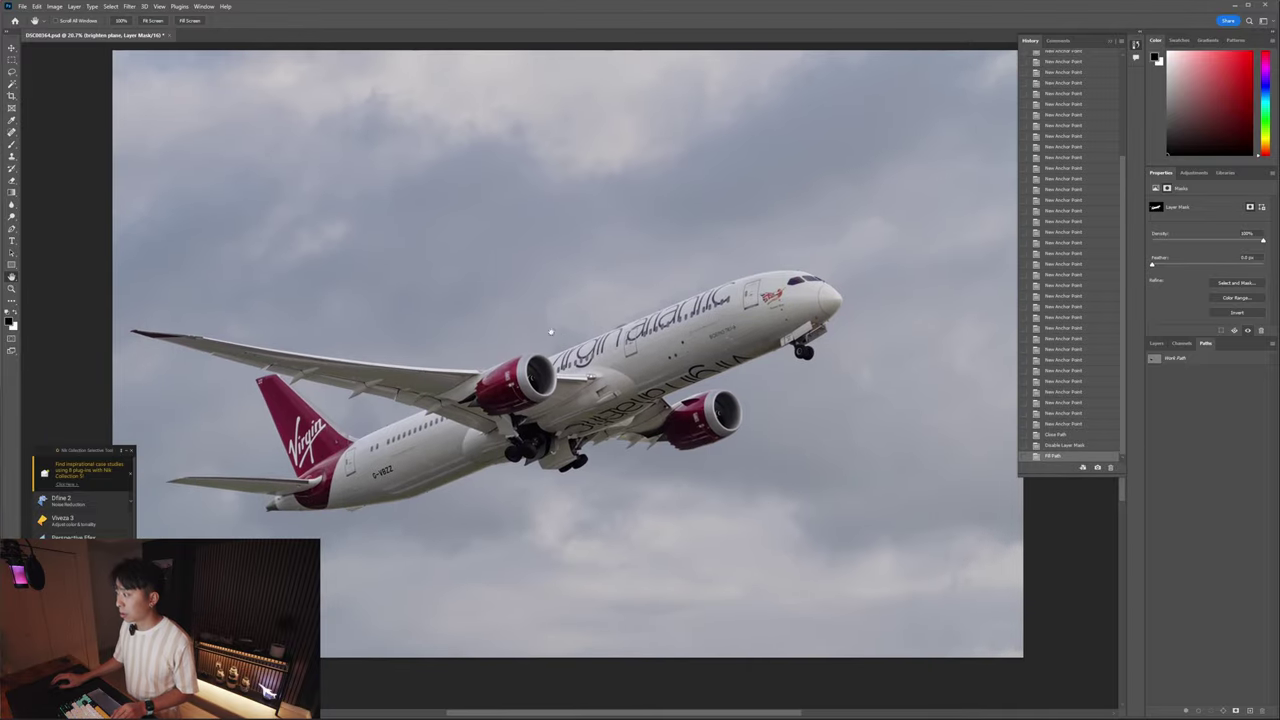
scroll(745, 297, "down", 2)
left_click(1156, 343)
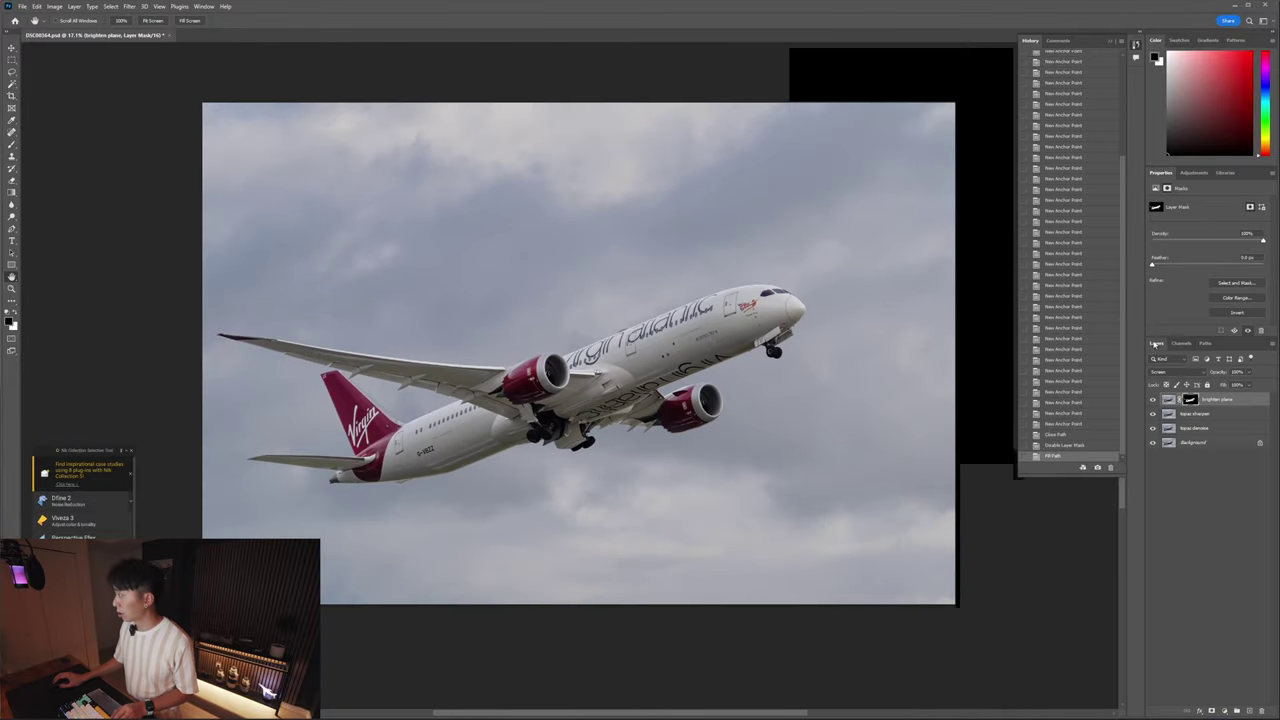
left_click(1152, 399)
left_click(1152, 399)
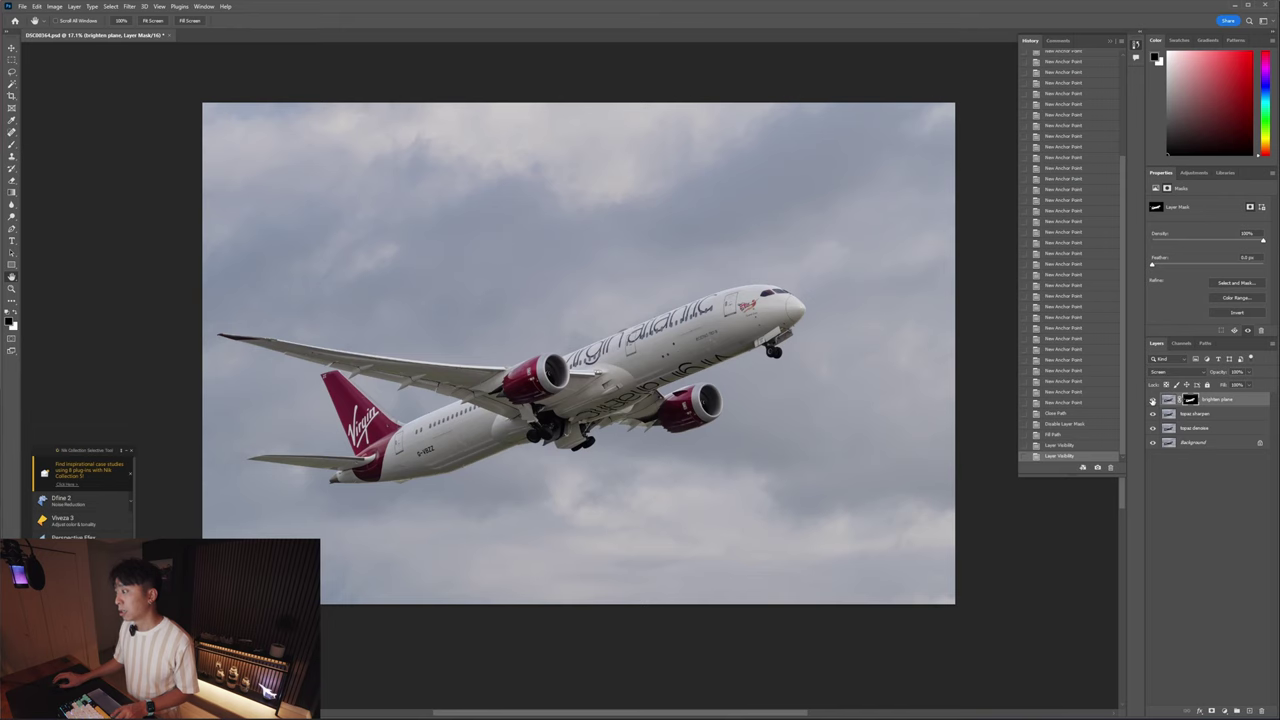
left_click(1152, 399)
left_click(1152, 399)
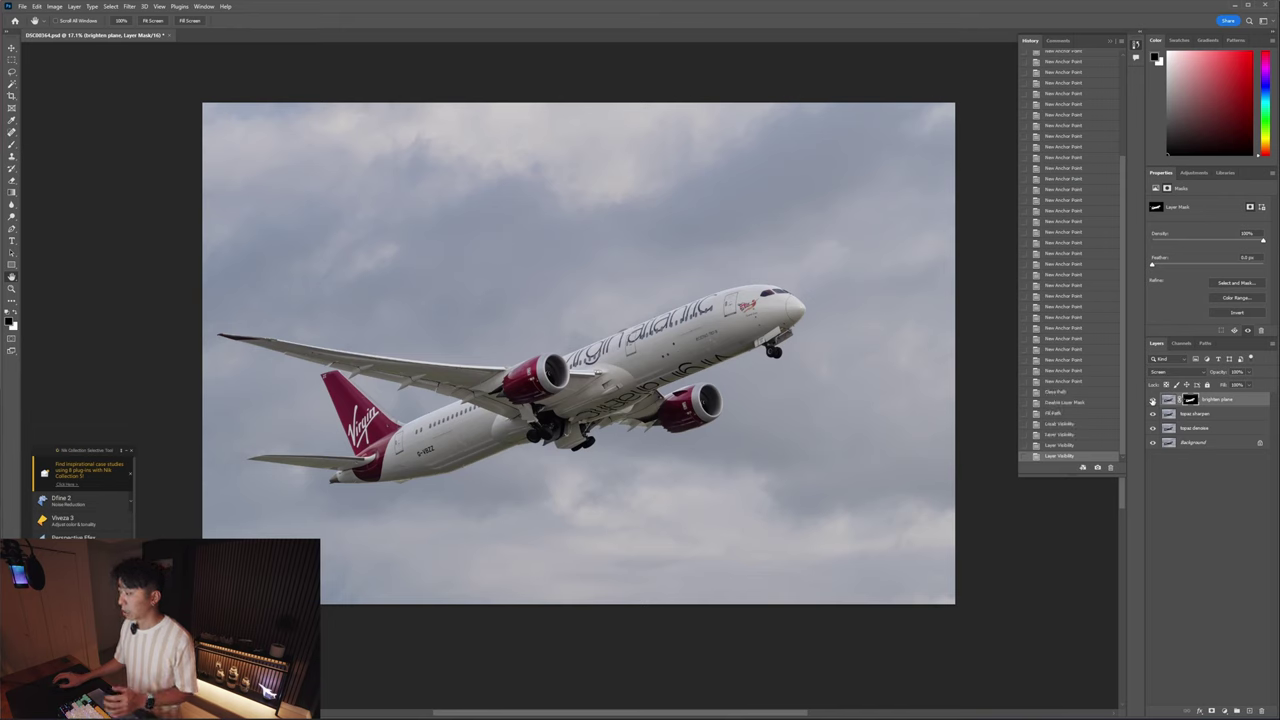
left_click(1152, 399)
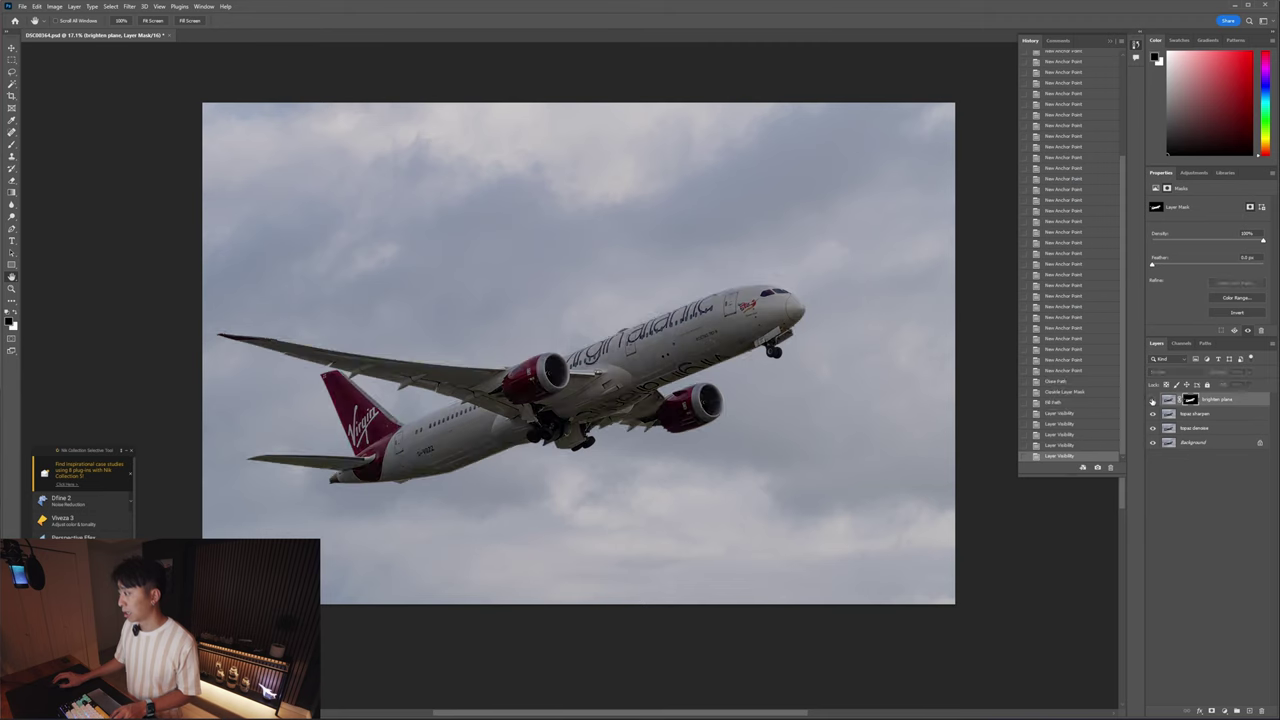
left_click(1152, 399)
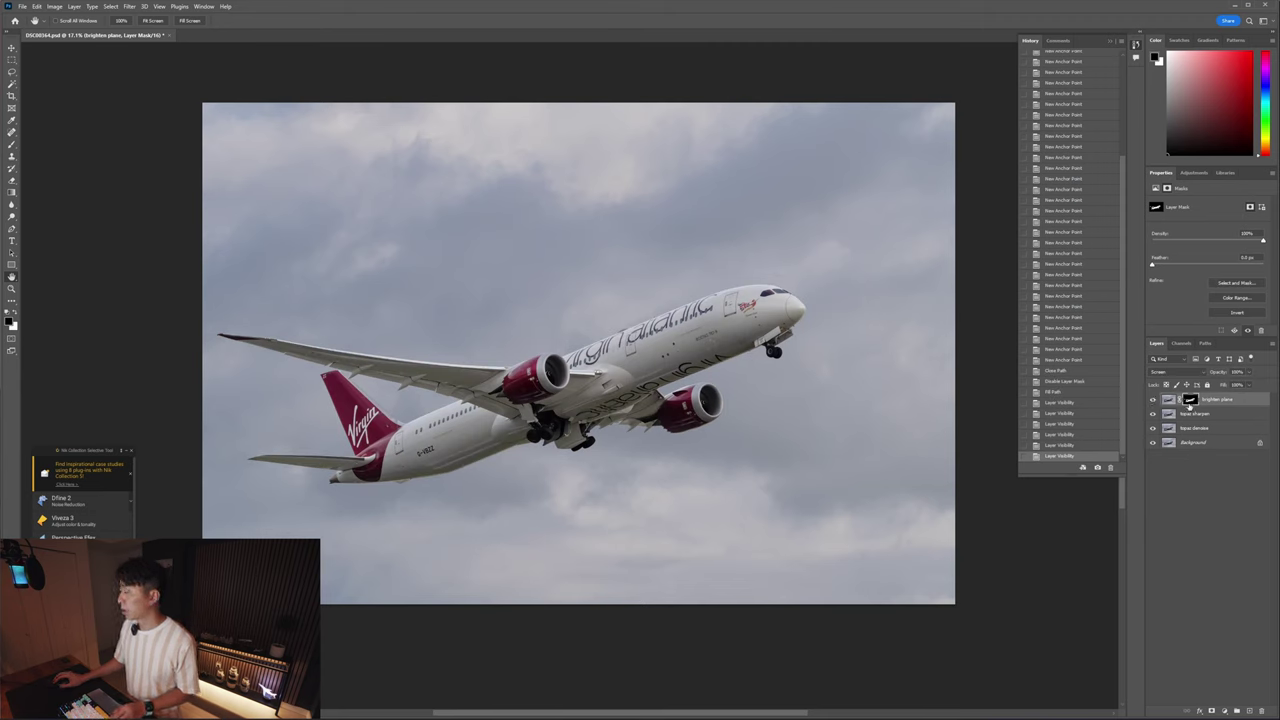
- Examine the fuselage's upper edge and its antennas up close with the "brighten plane" layer hidden and shown
scroll(621, 325, "up", 15)
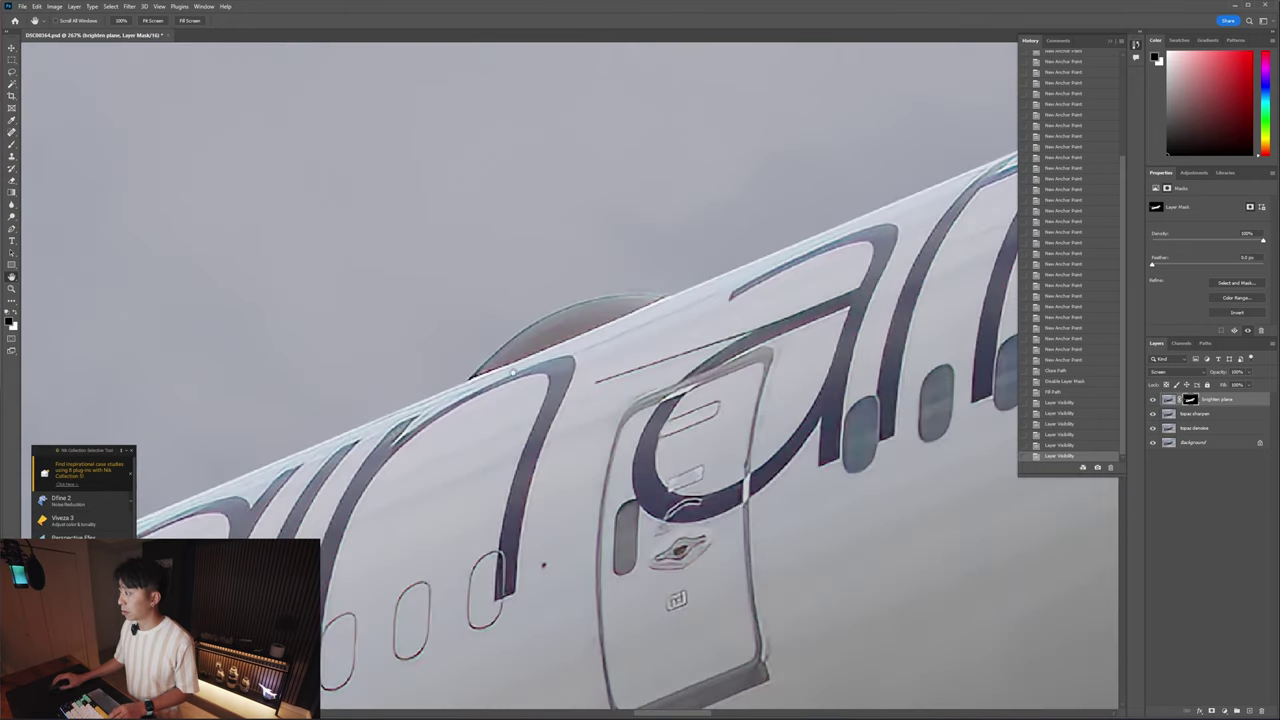
scroll(543, 565, "down", 10)
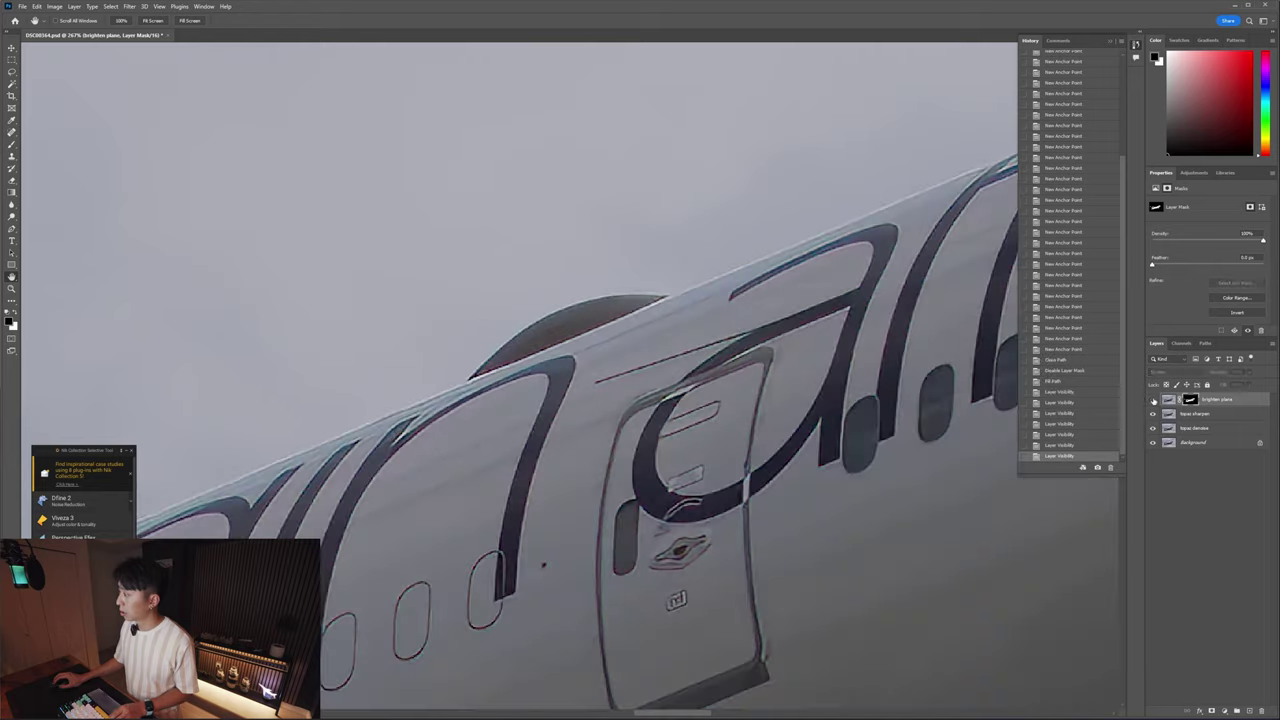
scroll(650, 297, "up", 10)
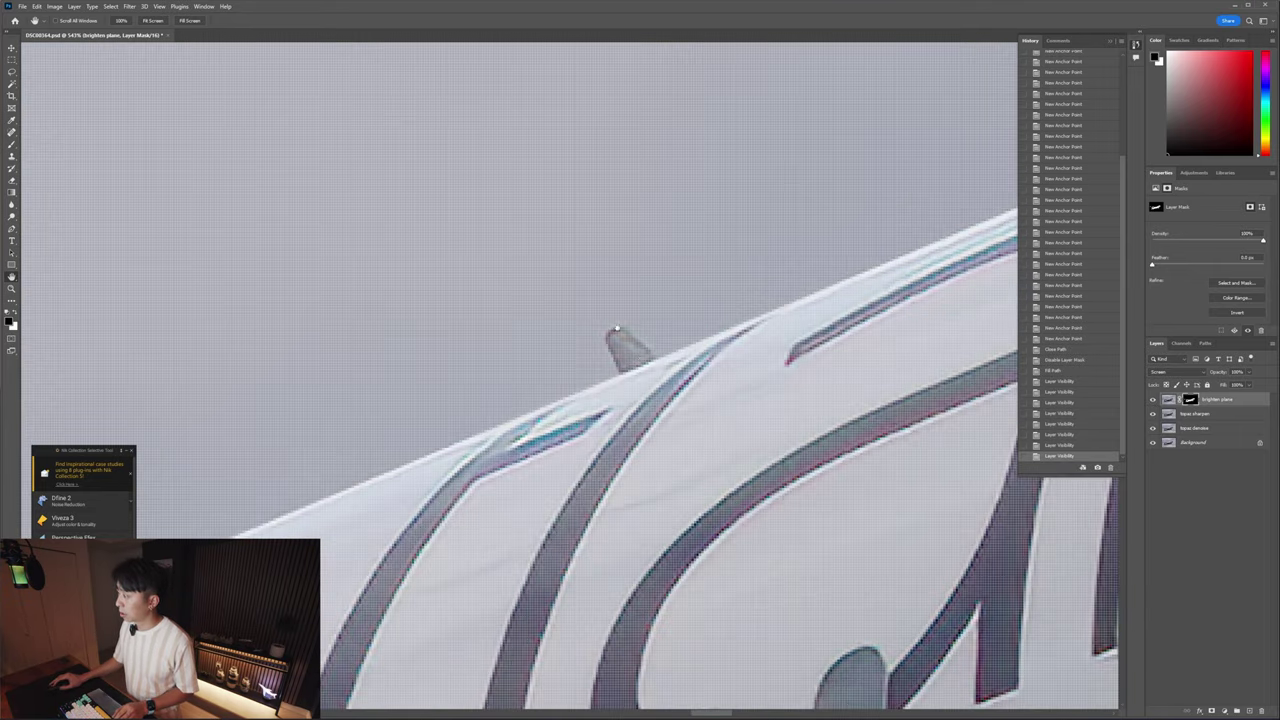
scroll(645, 364, "down", 2)
left_click(1160, 401)
left_click(1160, 401)
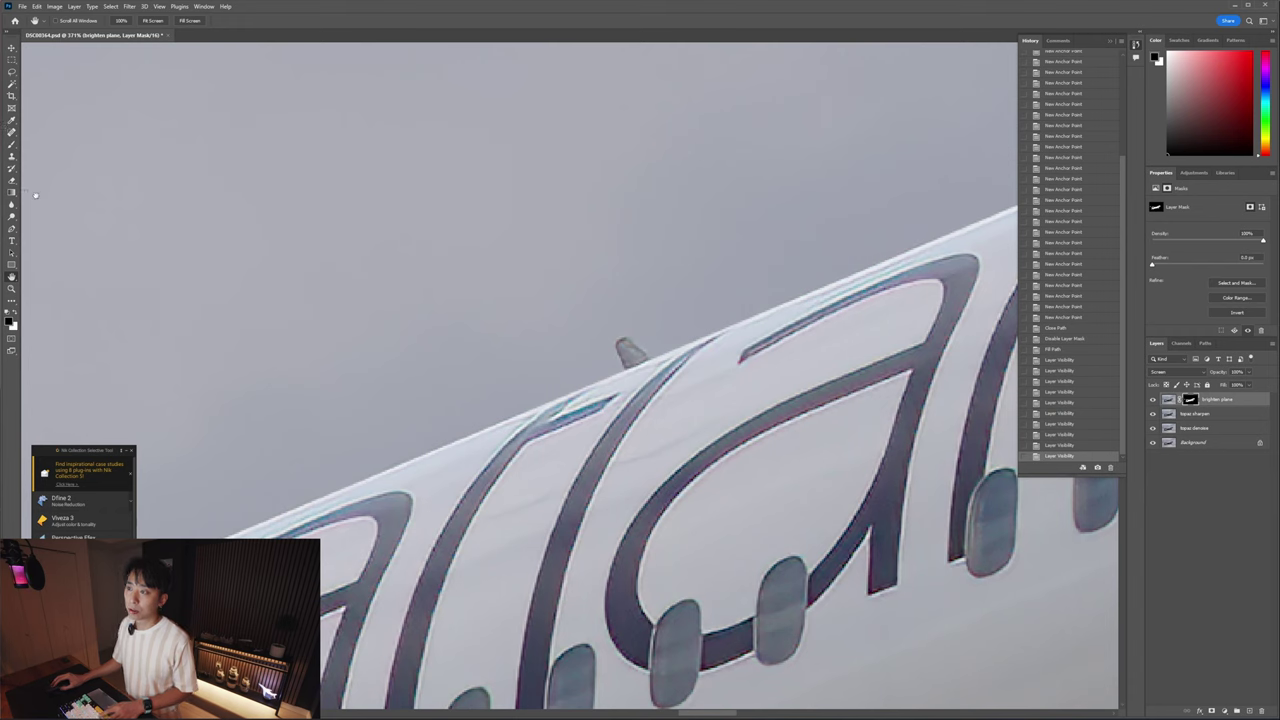
- Activate the Brush tool and resize the brush to fit inside the small antenna on top of the fuselage
key("b")
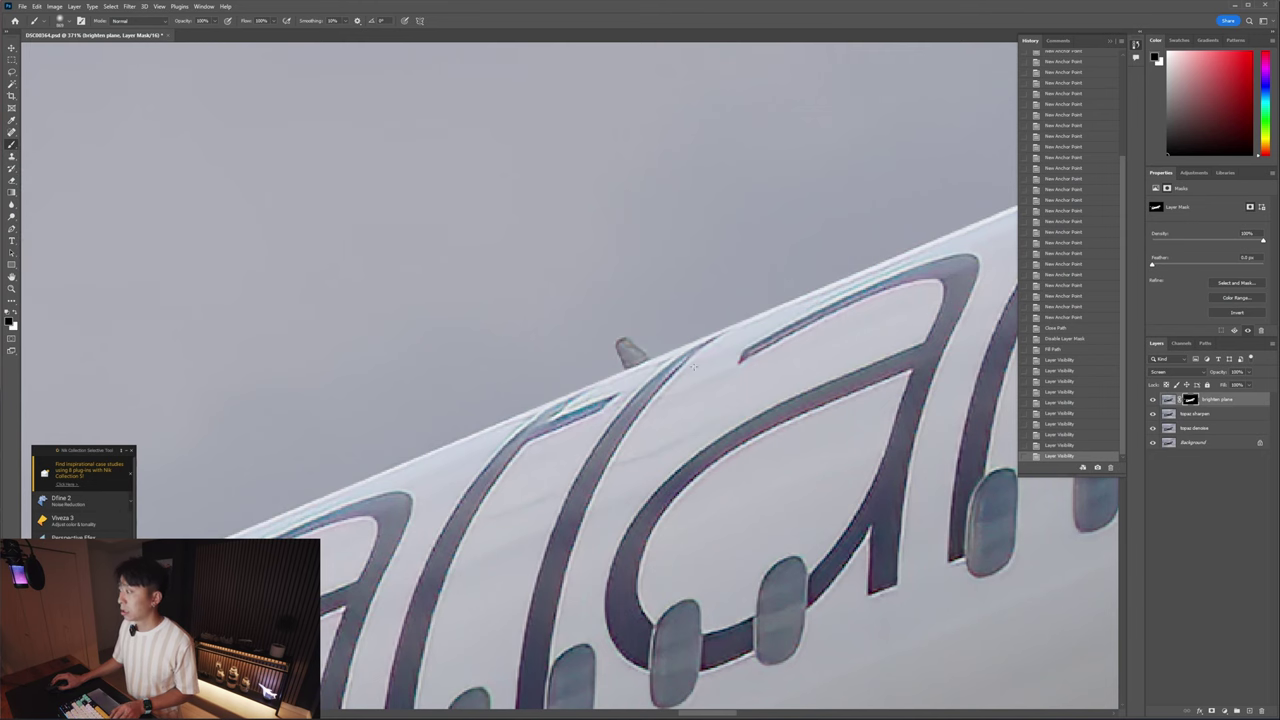
right_click(586, 327, "alt")
left_click_drag(694, 326, 540, 325)
mouse_move(673, 338)
left_mouse_down()
mouse_move(683, 433)
mouse_move(667, 543)
mouse_move(670, 528)
left_mouse_up()
left_click_drag(628, 405, 600, 403)
scroll(598, 360, "up", 5)
left_click_drag(599, 345, 586, 349)
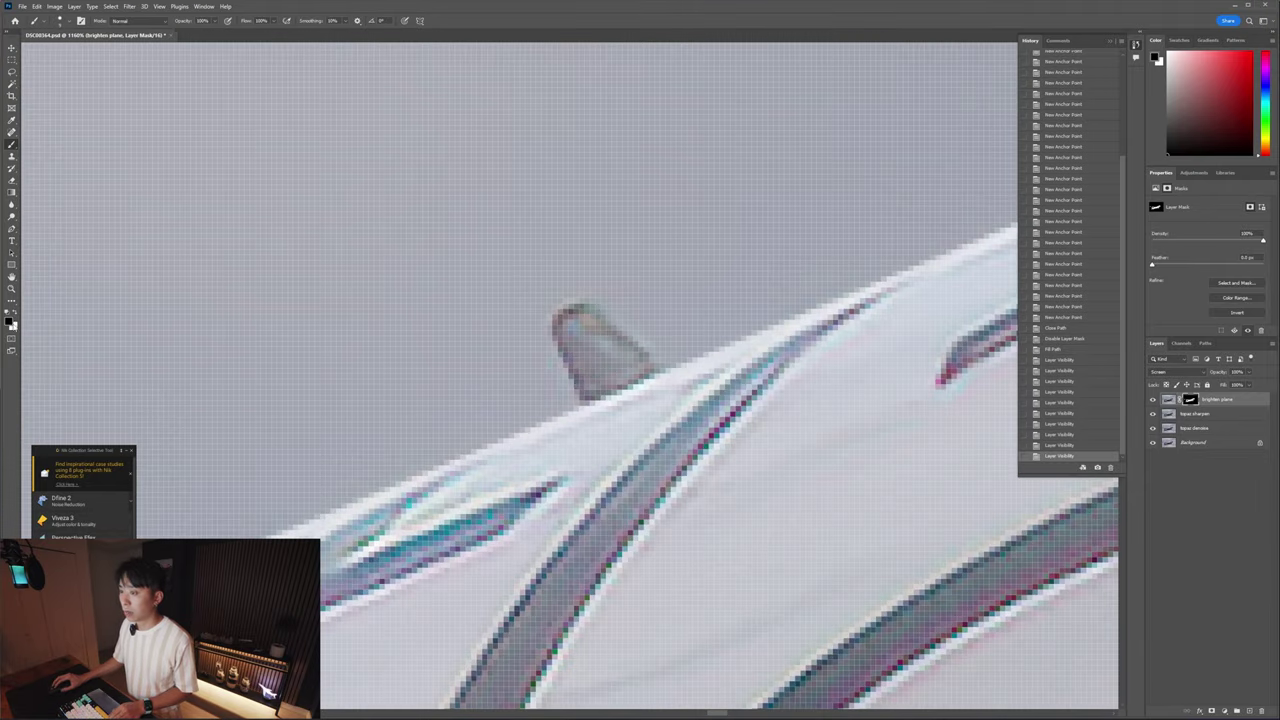
- Set the foreground colour to white (ffffff) and make the "brighten plane" layer mask the painting target
left_click(9, 320)
type("ffffff")
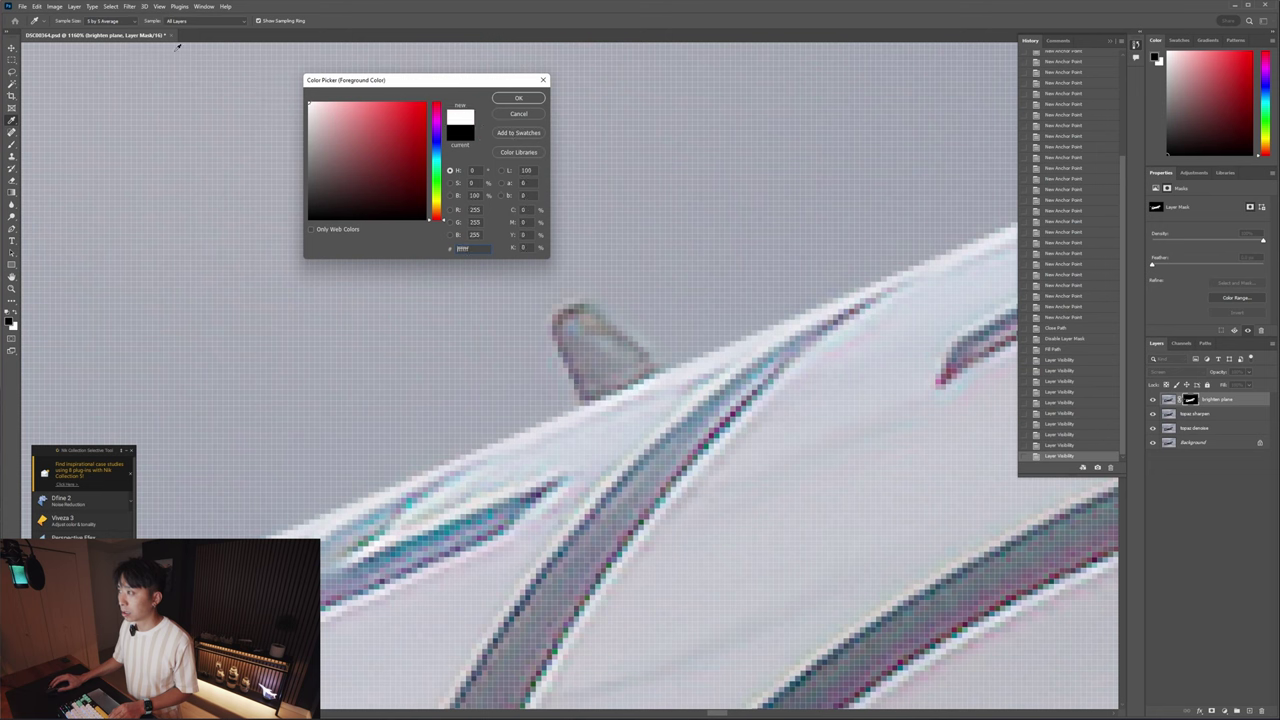
left_click(518, 98)
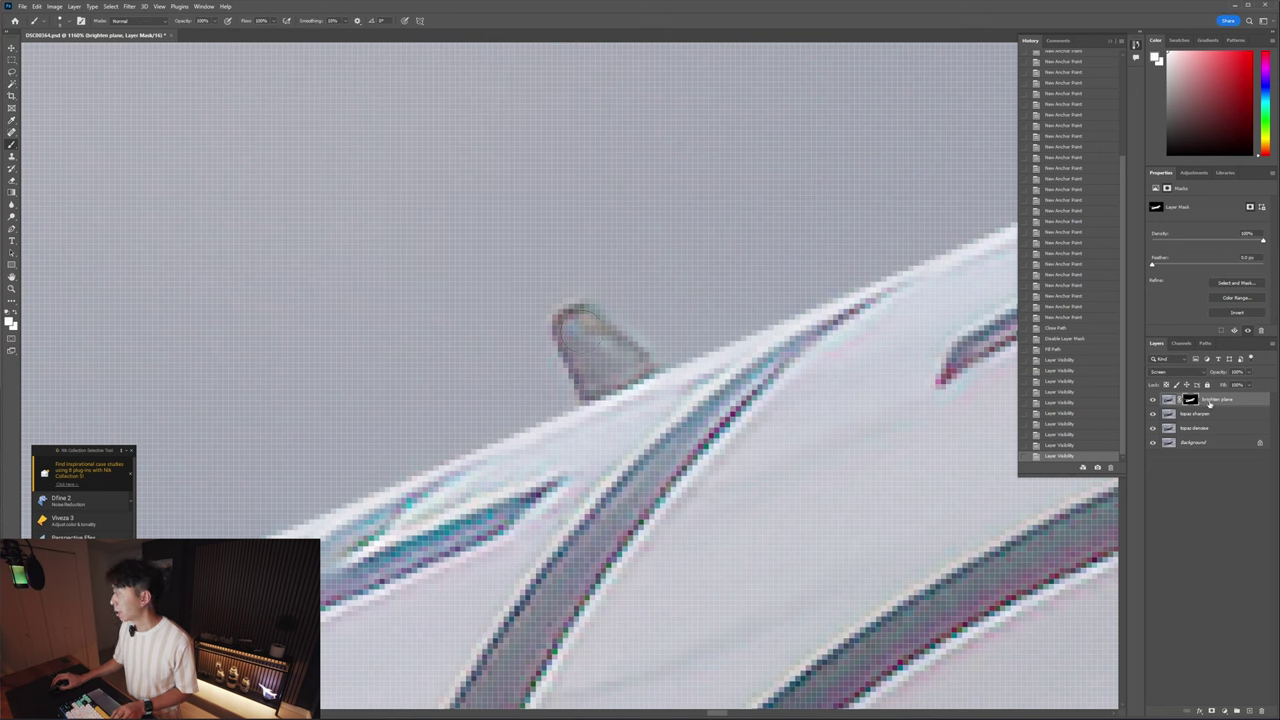
left_click(1168, 401)
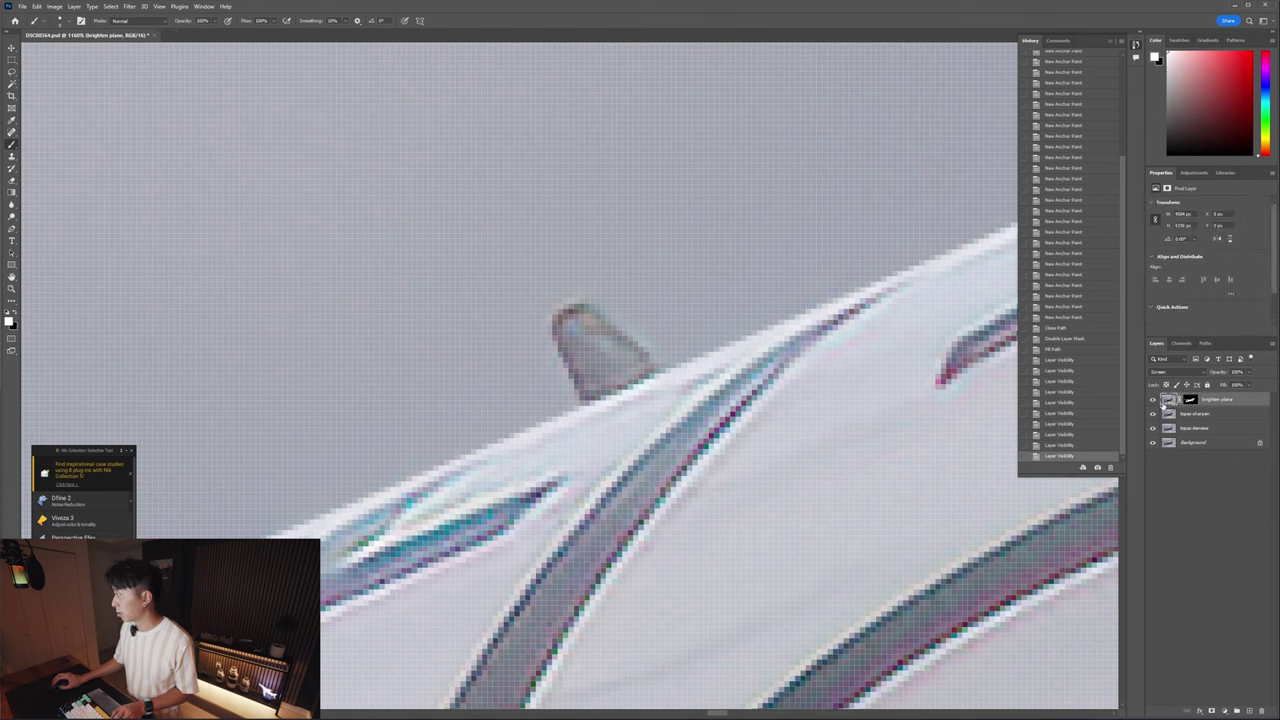
left_click(1190, 401)
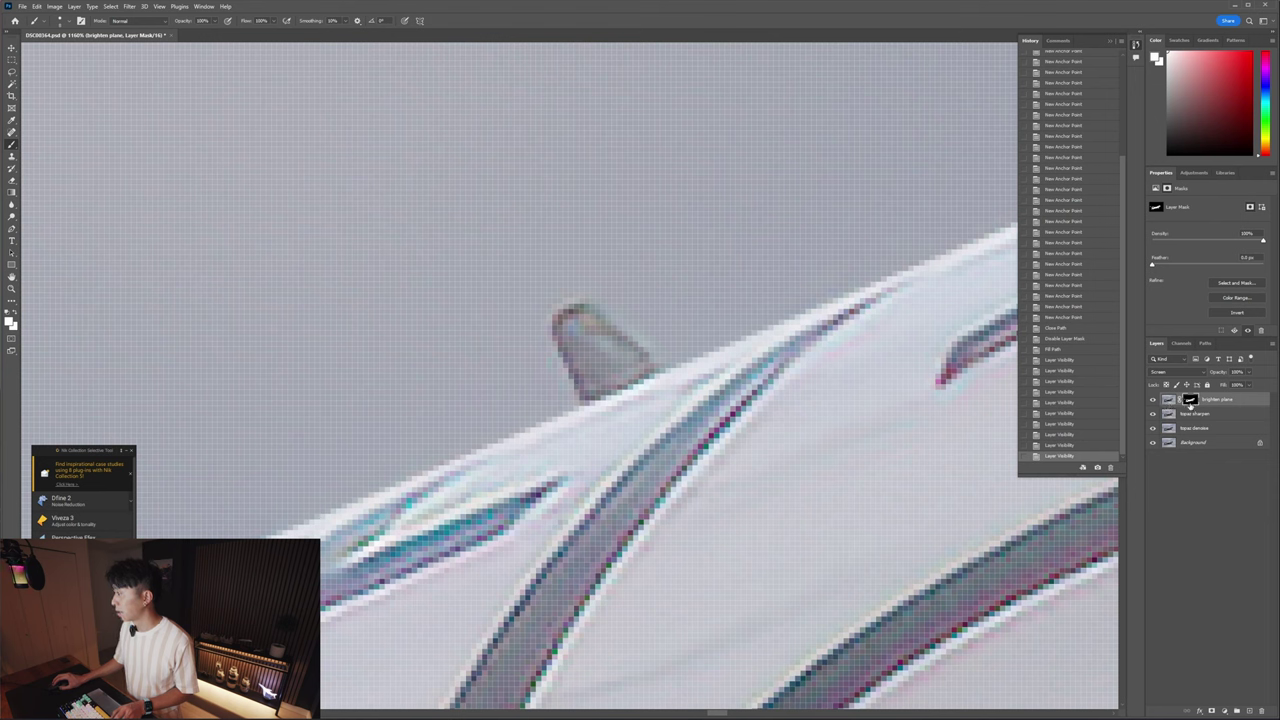
- Paint white on the mask over the small antenna on the fuselage's upper edge so it is brightened too
scroll(580, 325, "up", 3)
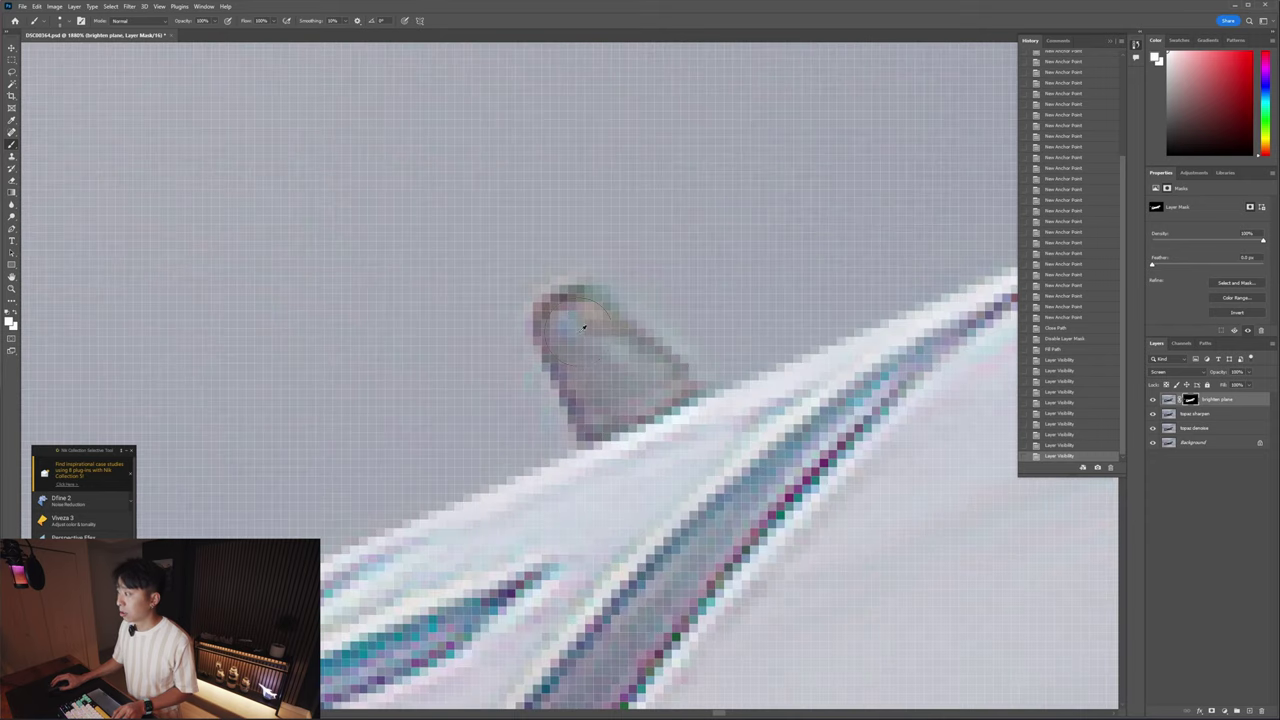
mouse_move(570, 330)
left_mouse_down()
mouse_move(627, 426)
mouse_move(580, 331)
mouse_move(666, 423)
mouse_move(598, 371)
mouse_move(669, 410)
mouse_move(600, 349)
left_mouse_up()
scroll(600, 350, "down", 5)
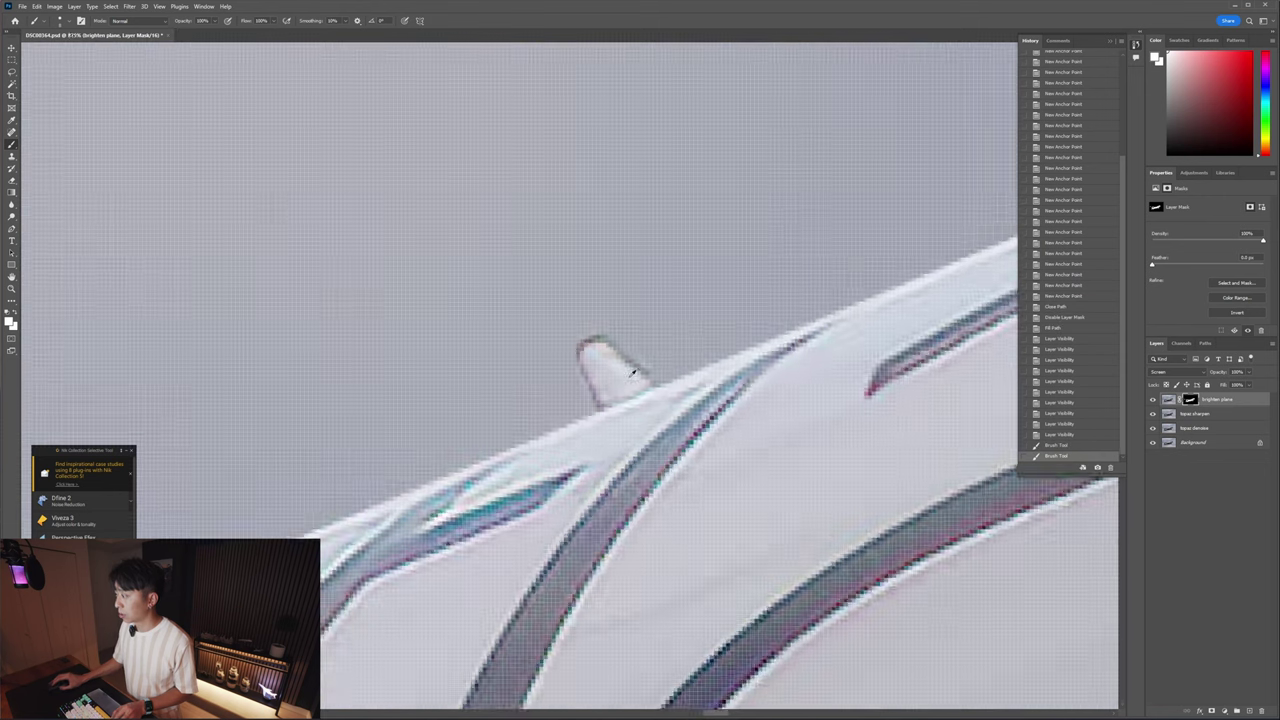
scroll(642, 361, "down", 2)
scroll(645, 363, "up", 6)
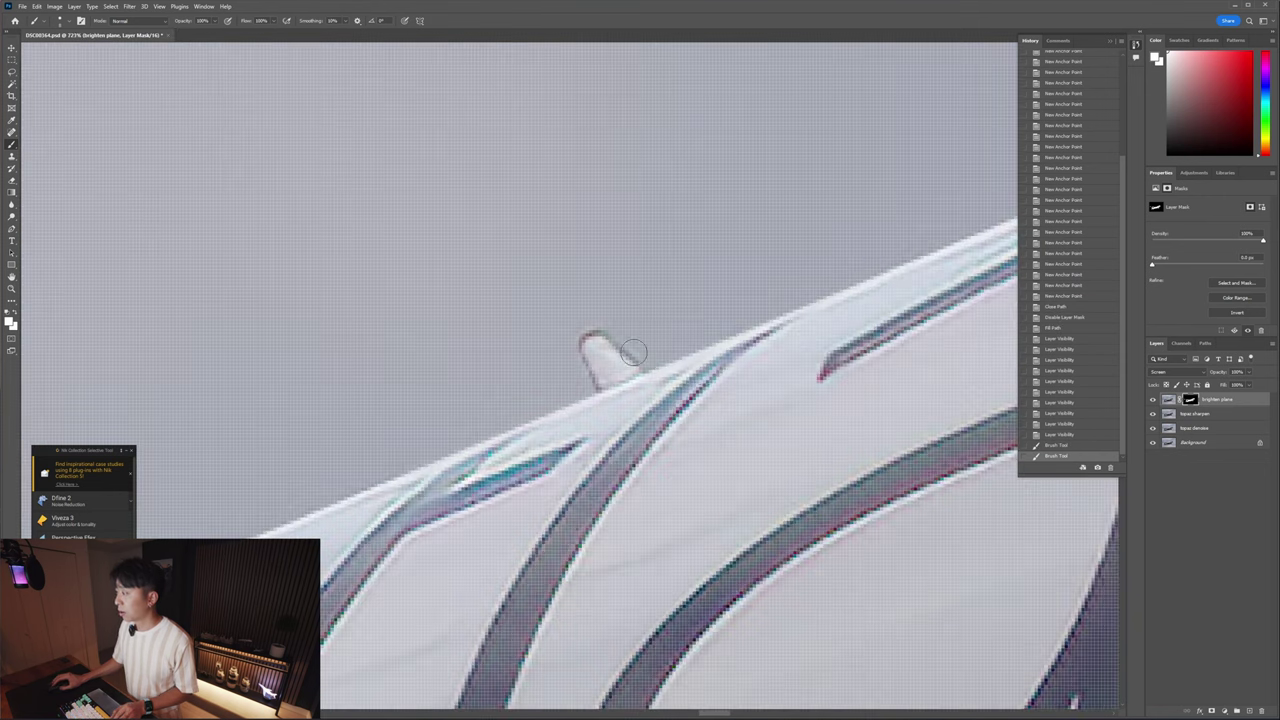
- Undo the last brush stroke and touch up the small antenna on the fuselage's upper edge with white on the mask
scroll(606, 357, "up", 1)
scroll(604, 407, "up", 4)
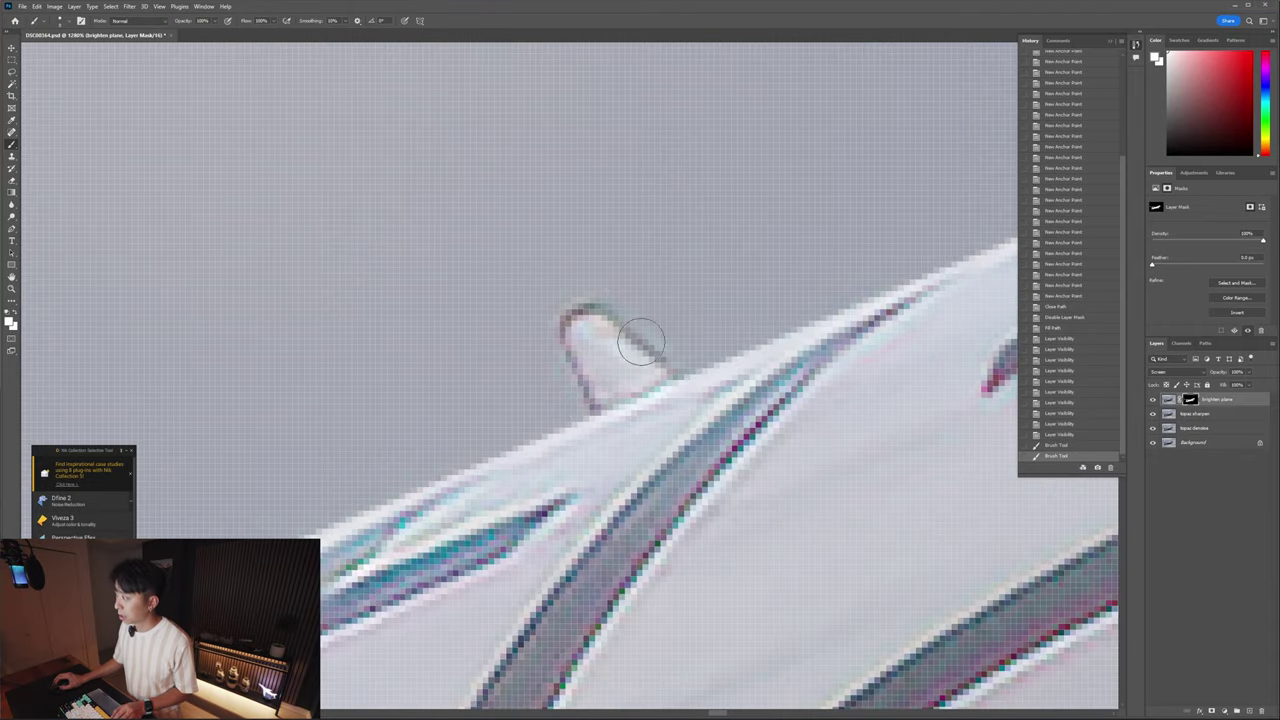
scroll(632, 350, "down", 4)
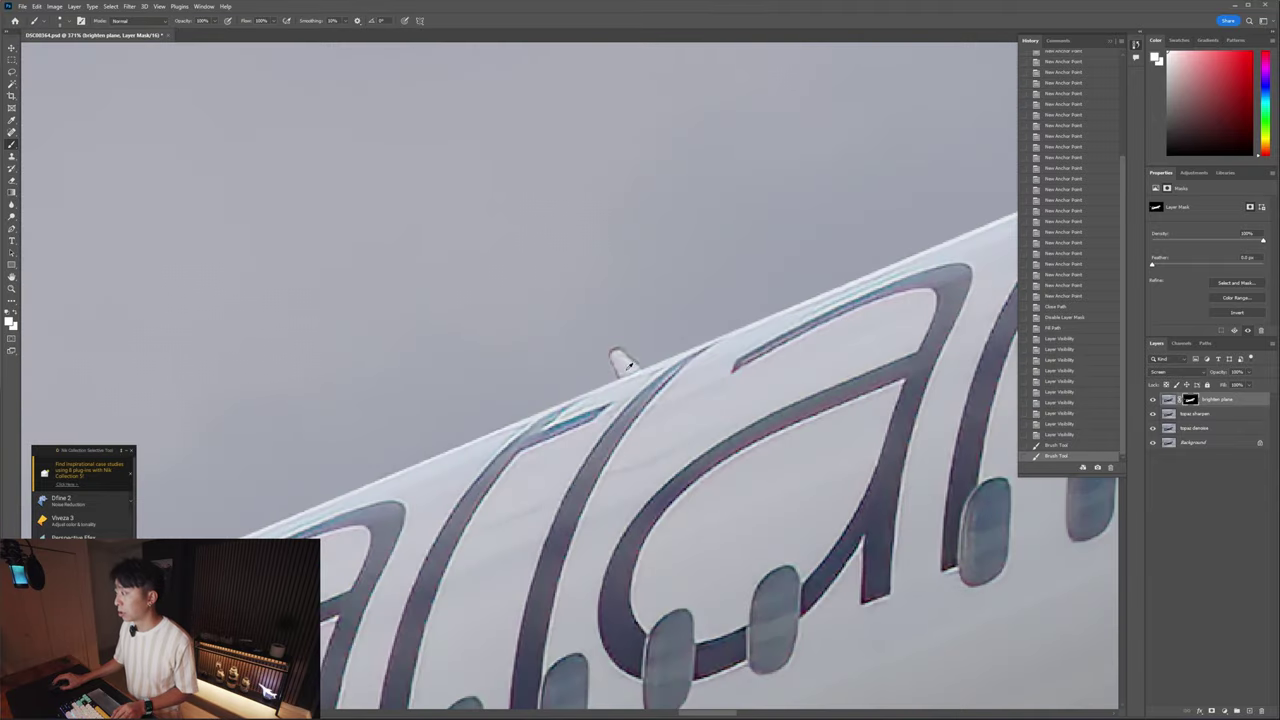
scroll(628, 365, "up", 4)
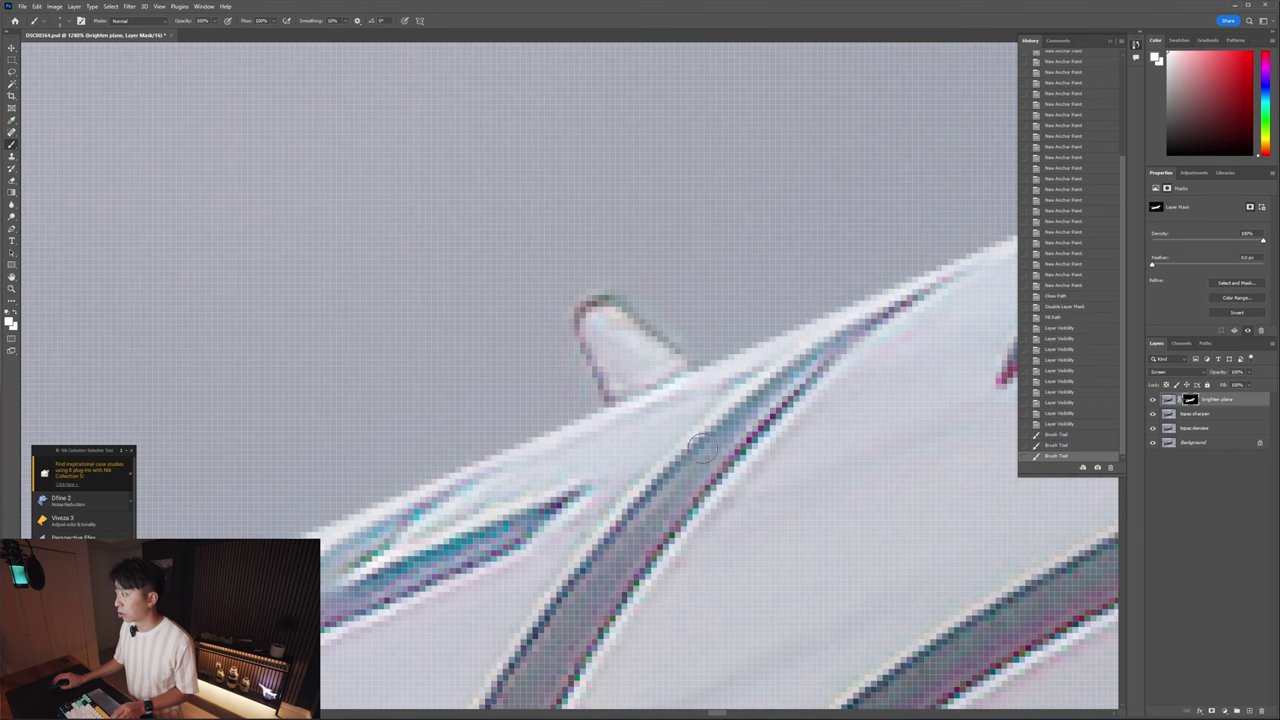
key("ctrl+z")
scroll(620, 341, "down", 11)
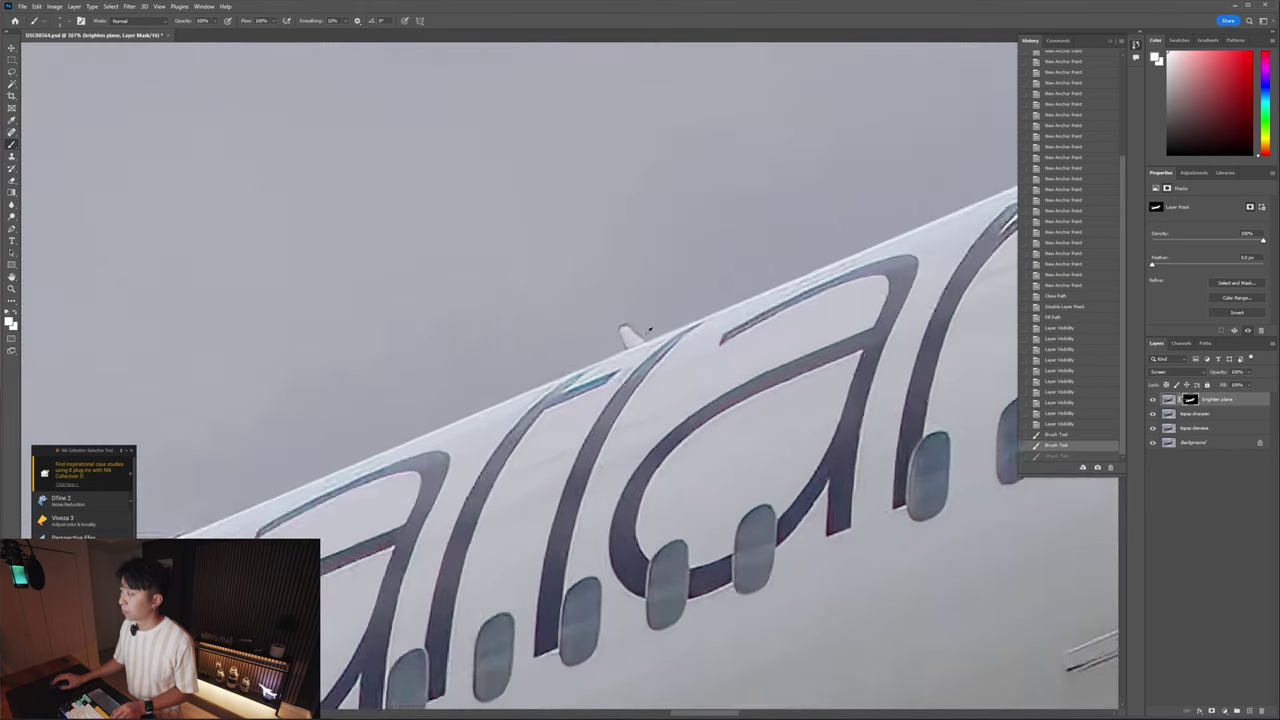
scroll(636, 362, "up", 8)
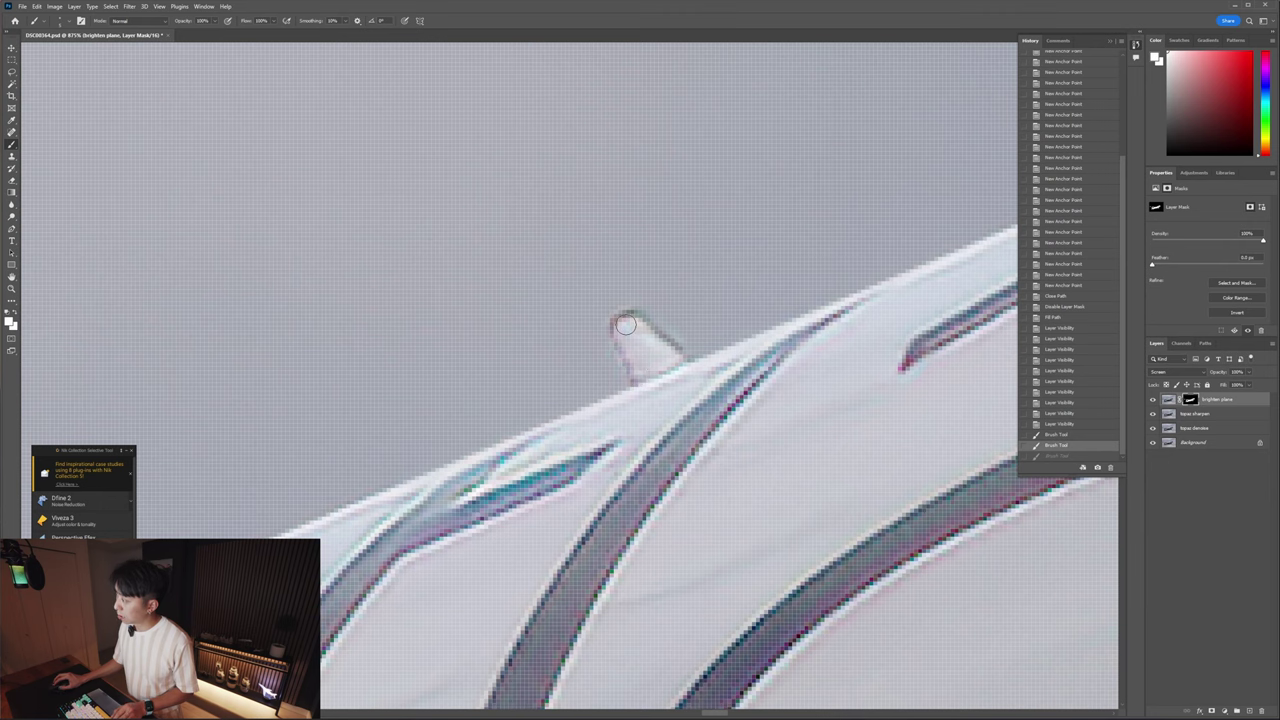
left_click_drag(666, 355, 700, 380)
- Shrink the brush and paint white on the mask over the thin antenna above the cockpit windows
key("space")
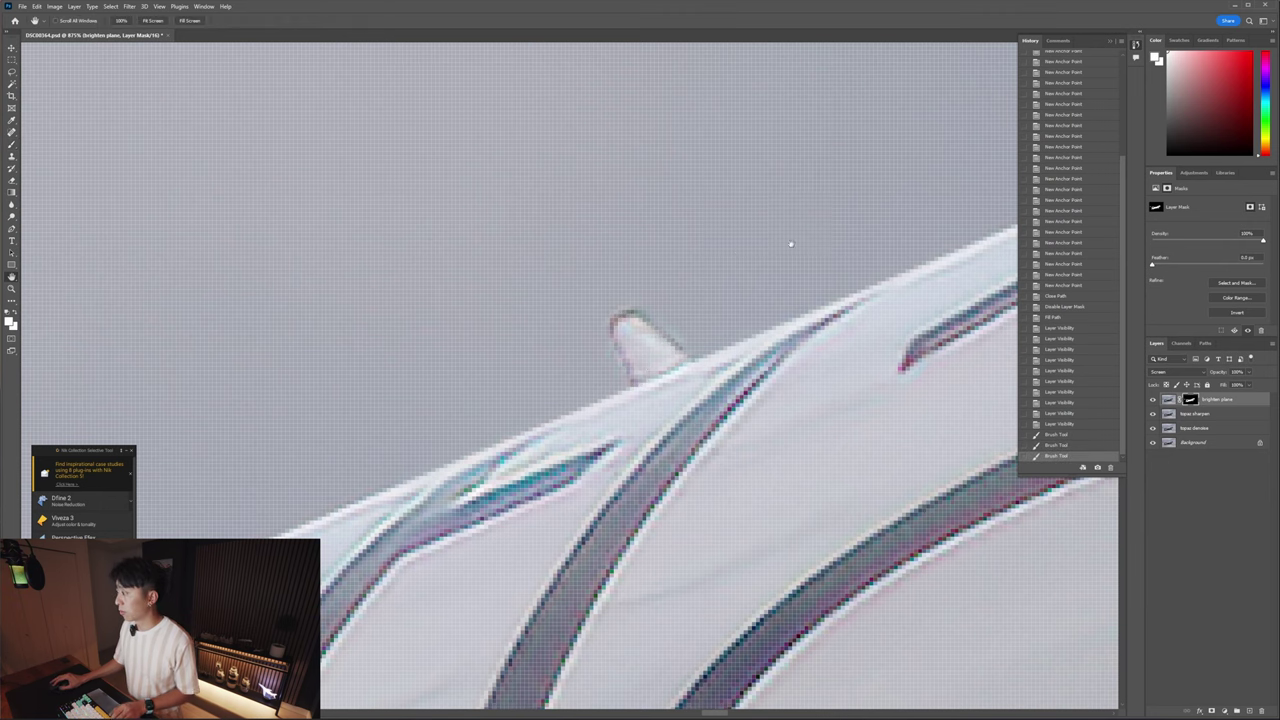
left_click_drag(791, 243, 434, 320)
scroll(517, 307, "down", 6)
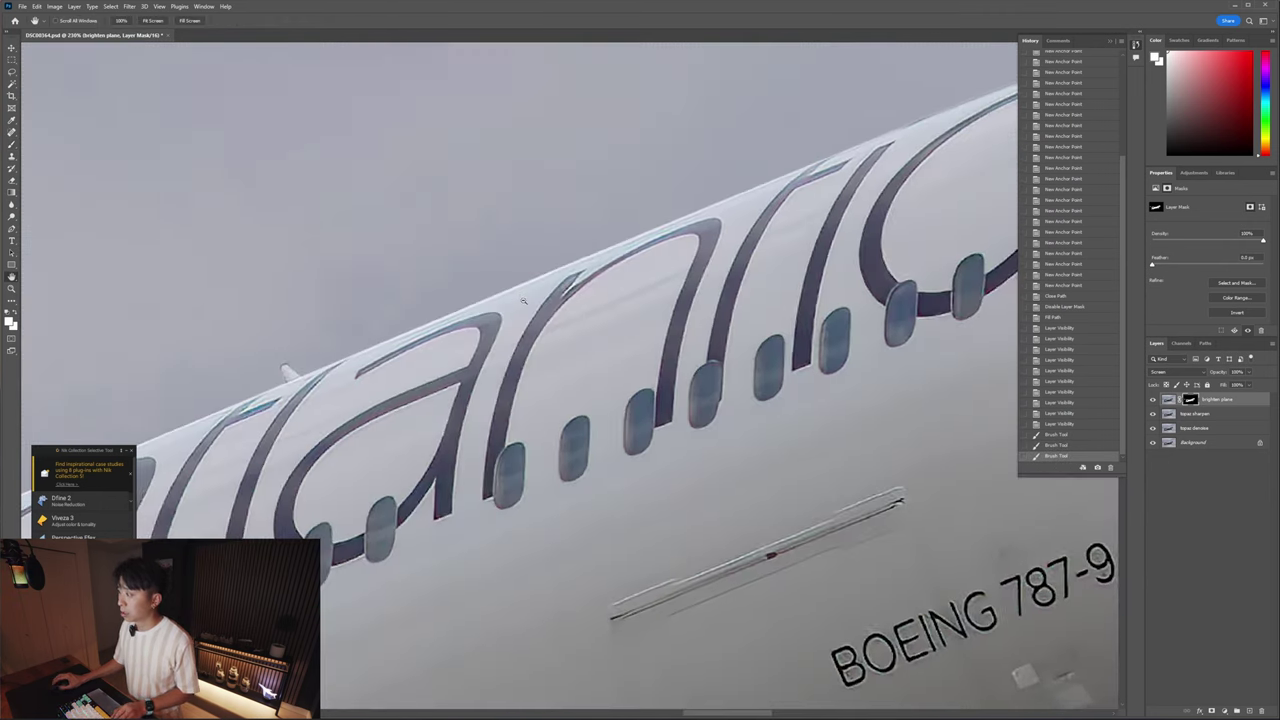
scroll(517, 307, "down", 4)
key("h")
left_click_drag(784, 247, 475, 310)
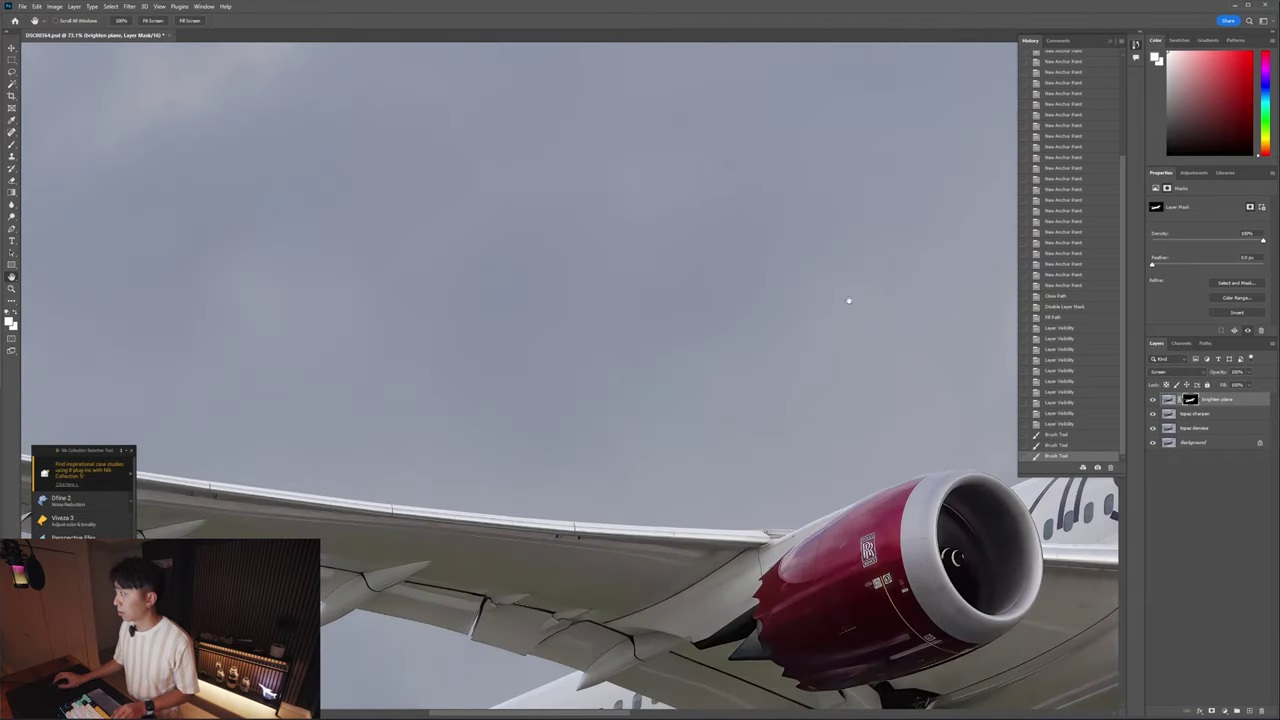
left_click_drag(864, 314, 366, 323)
left_click_drag(950, 300, 372, 327)
left_click_drag(637, 234, 577, 240)
scroll(577, 240, "up", 10)
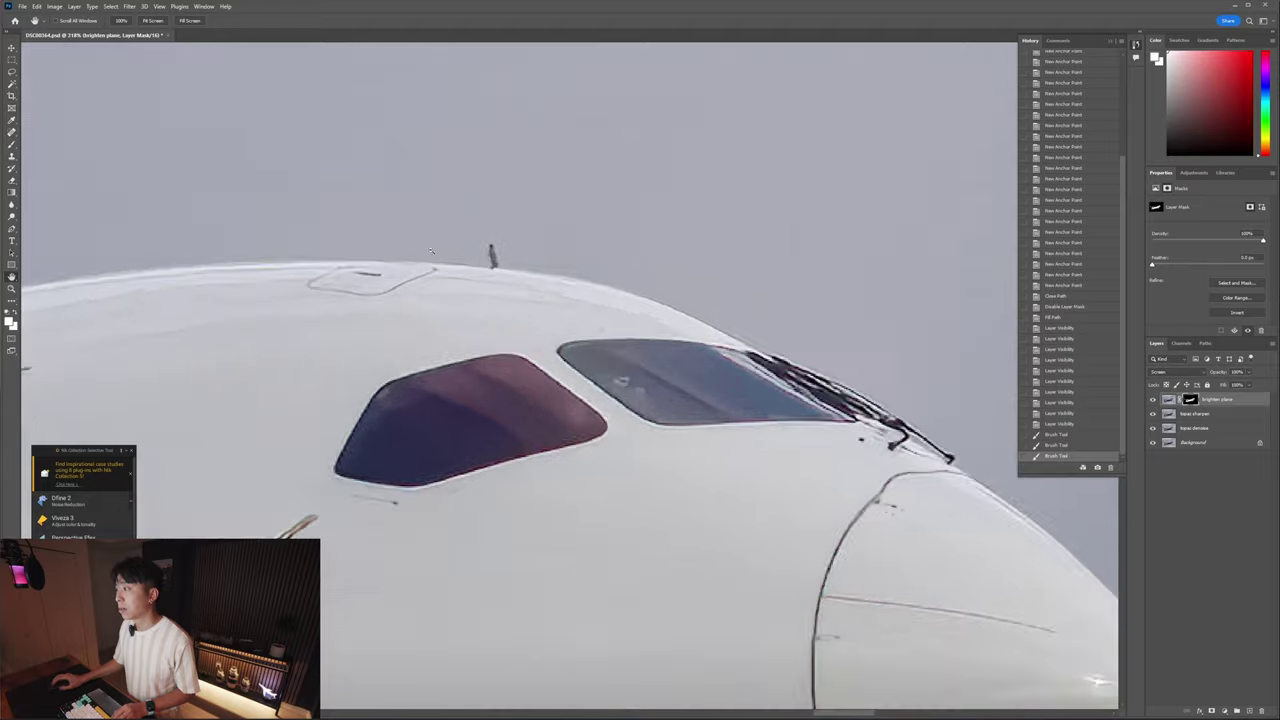
key("b")
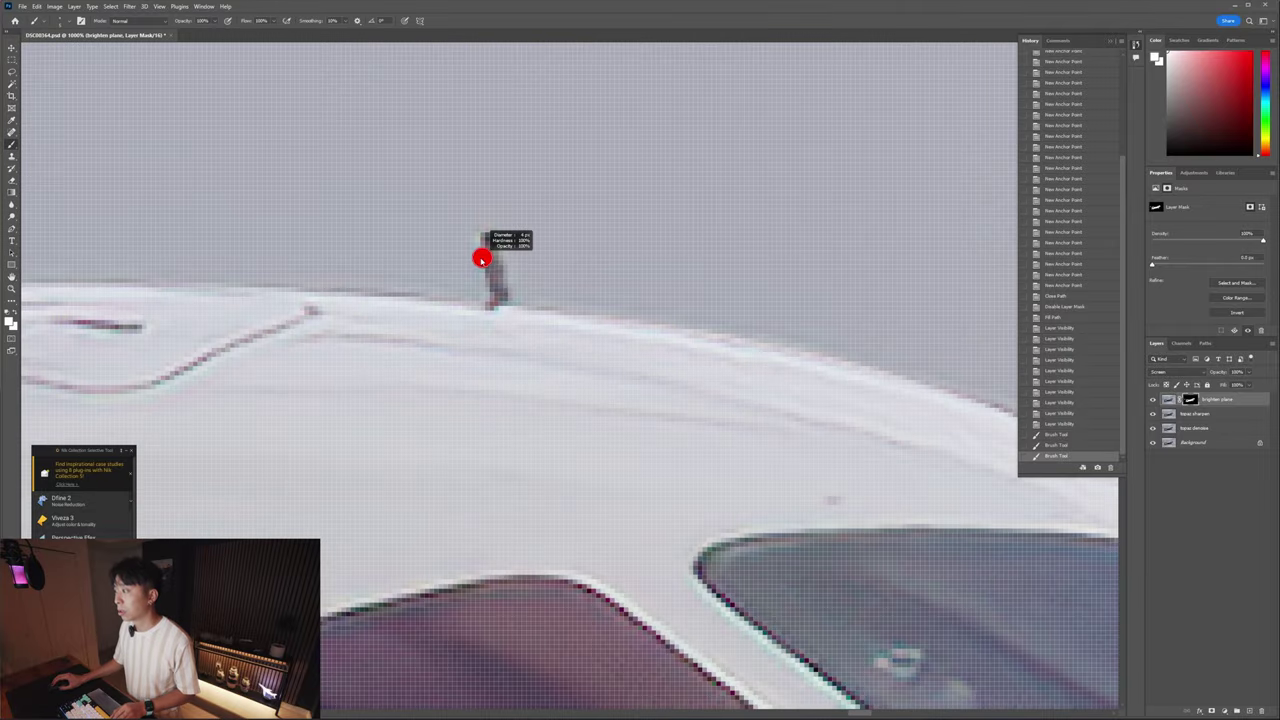
right_click(482, 253, "alt")
right_click(489, 243, "alt")
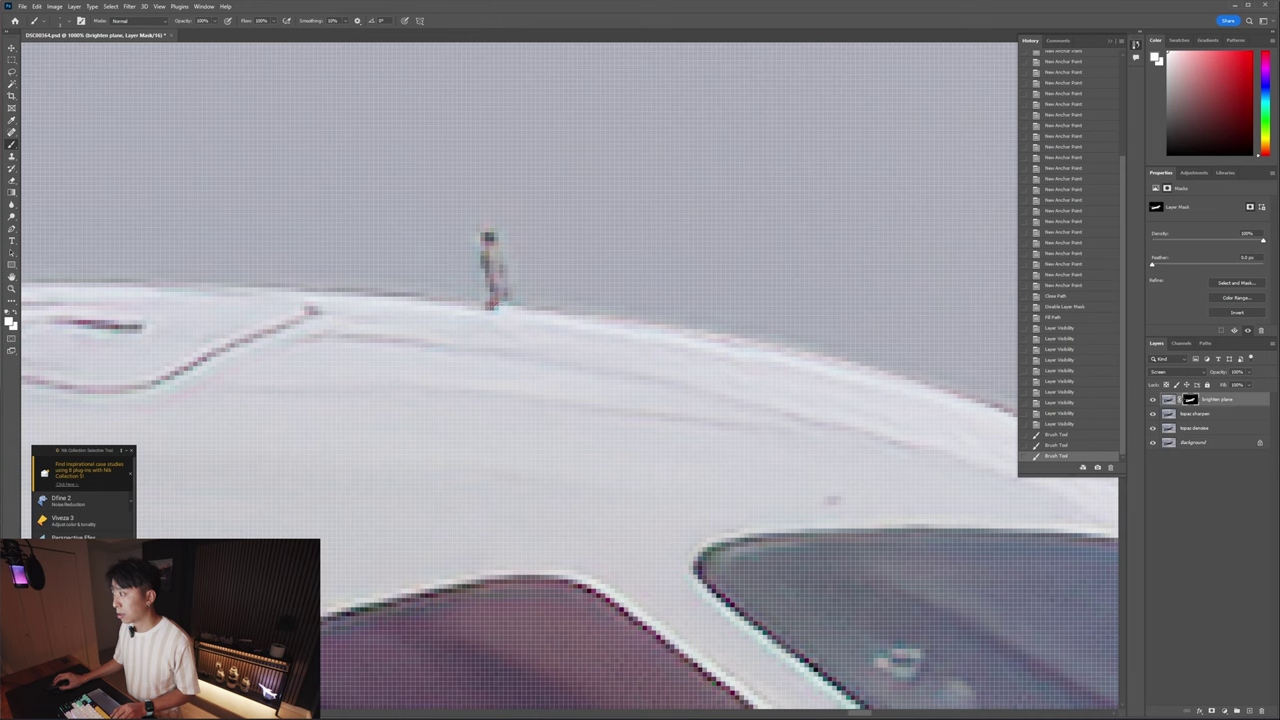
scroll(487, 250, "down", 5)
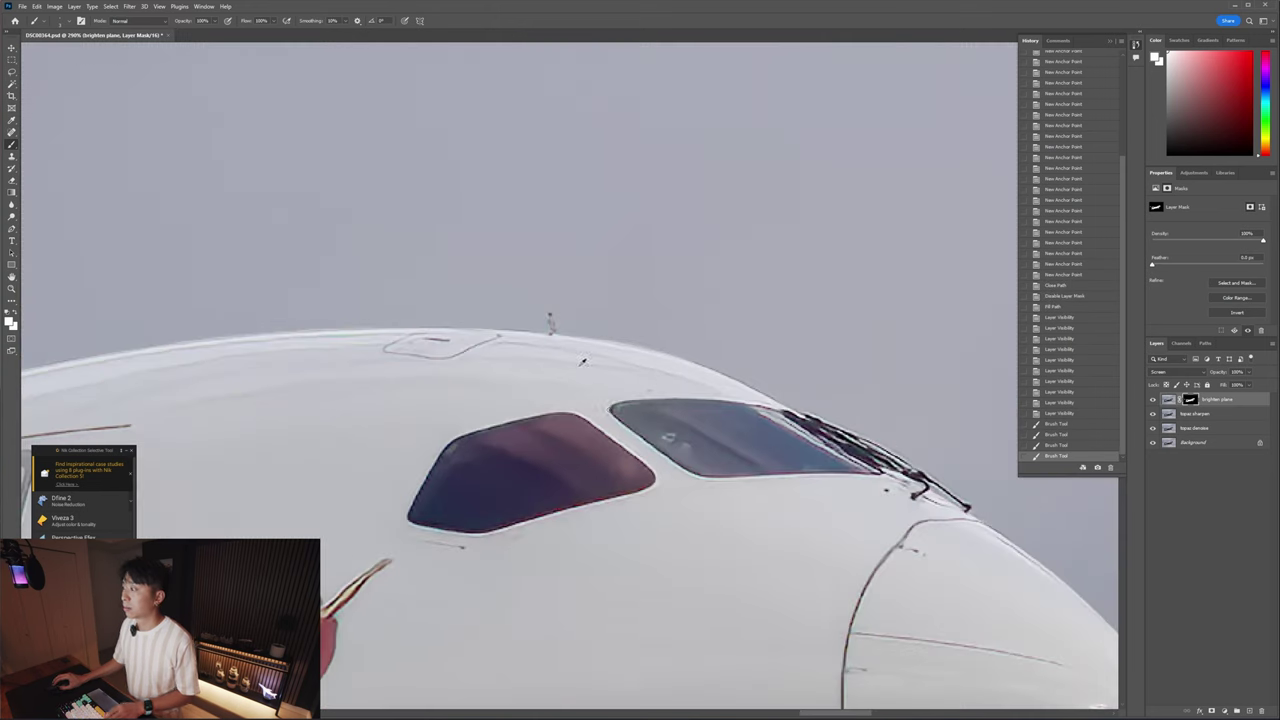
- Paint white on the mask over the small probe sticking out beneath the nose, ahead of the nose gear door
left_click_drag(609, 429, 440, 277)
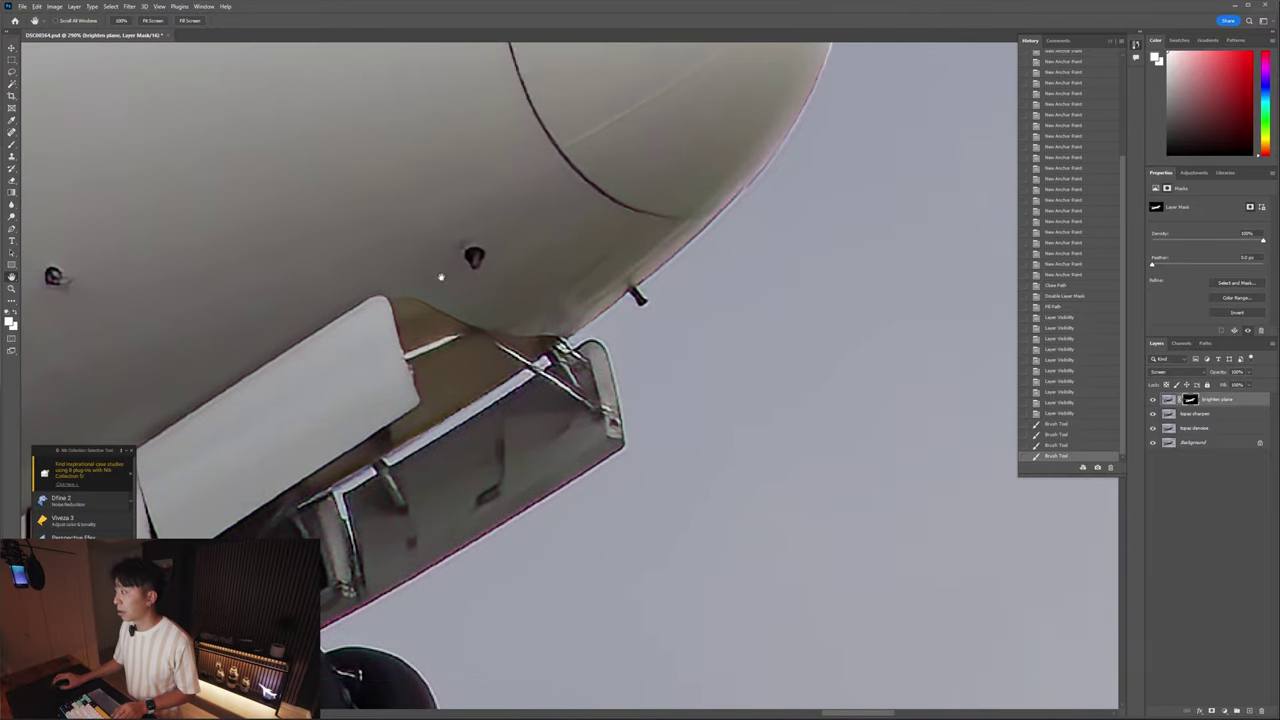
scroll(612, 298, "up", 3)
scroll(612, 300, "up", 2)
key("b")
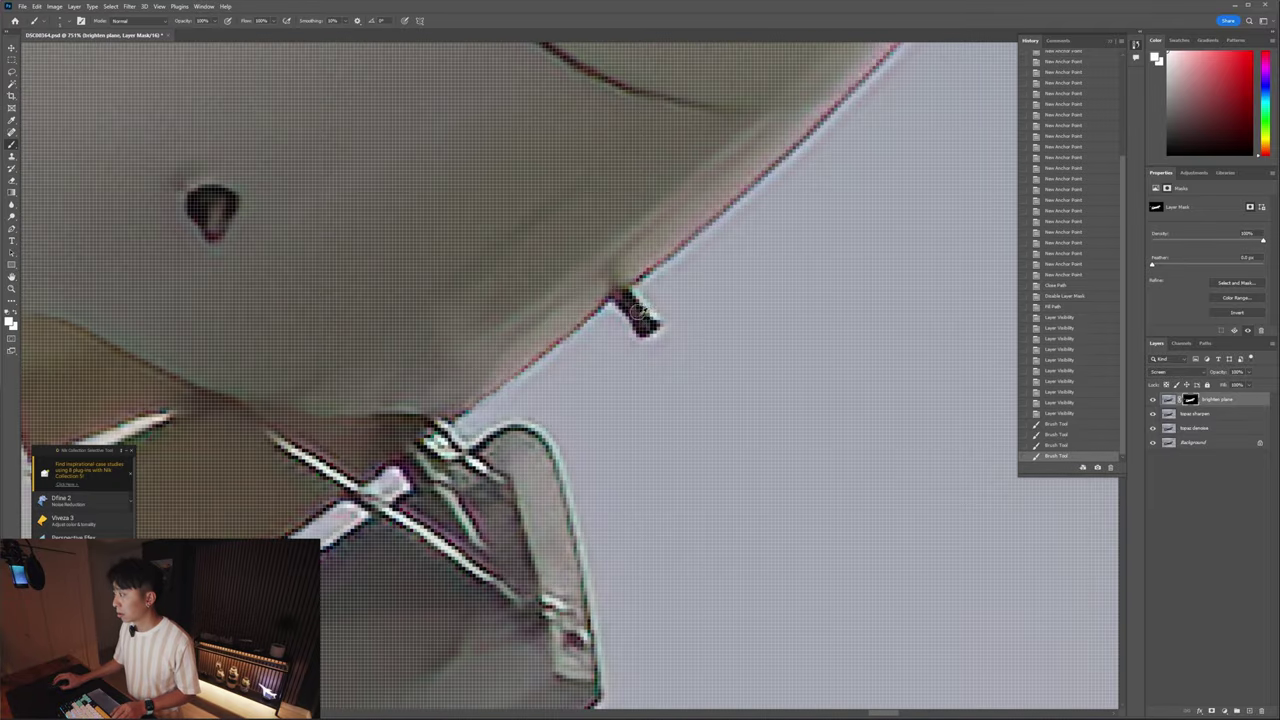
left_click(609, 281)
scroll(586, 348, "down", 2)
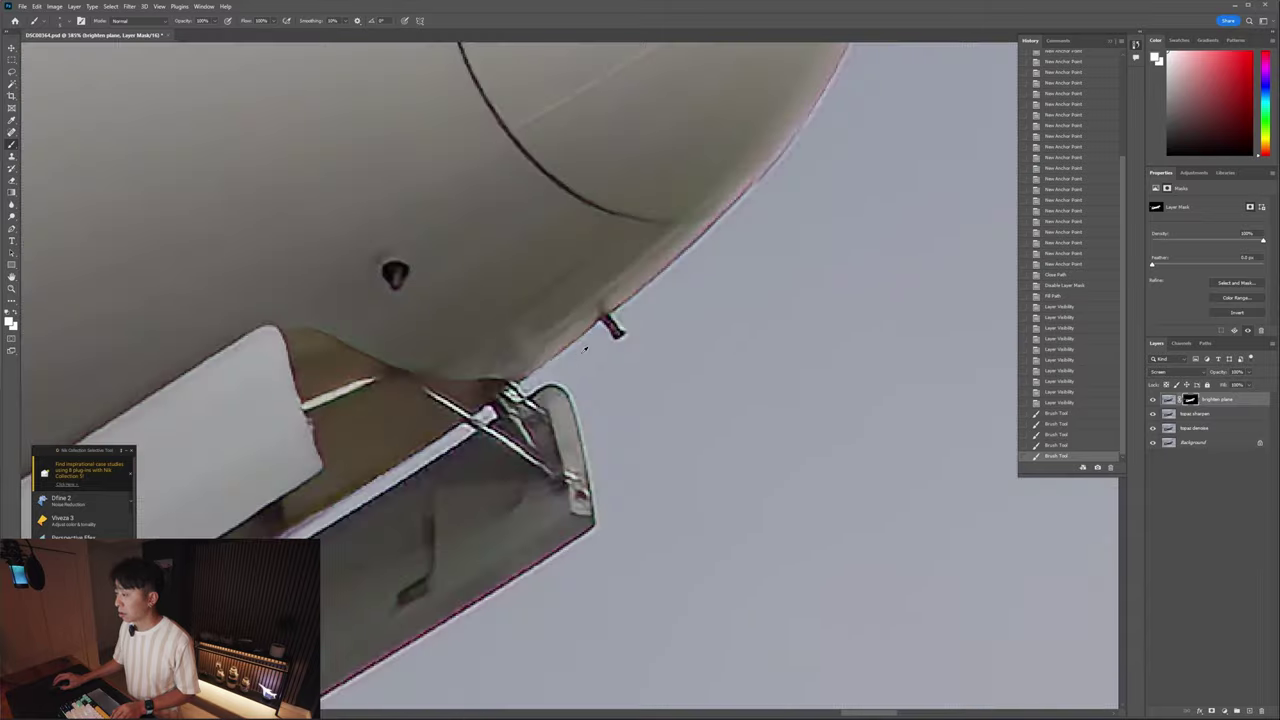
- Check the mask's boundary along the nose gear door with a temporary selection, and paint white over the uncovered gap
key("h")
left_click_drag(704, 501, 918, 306)
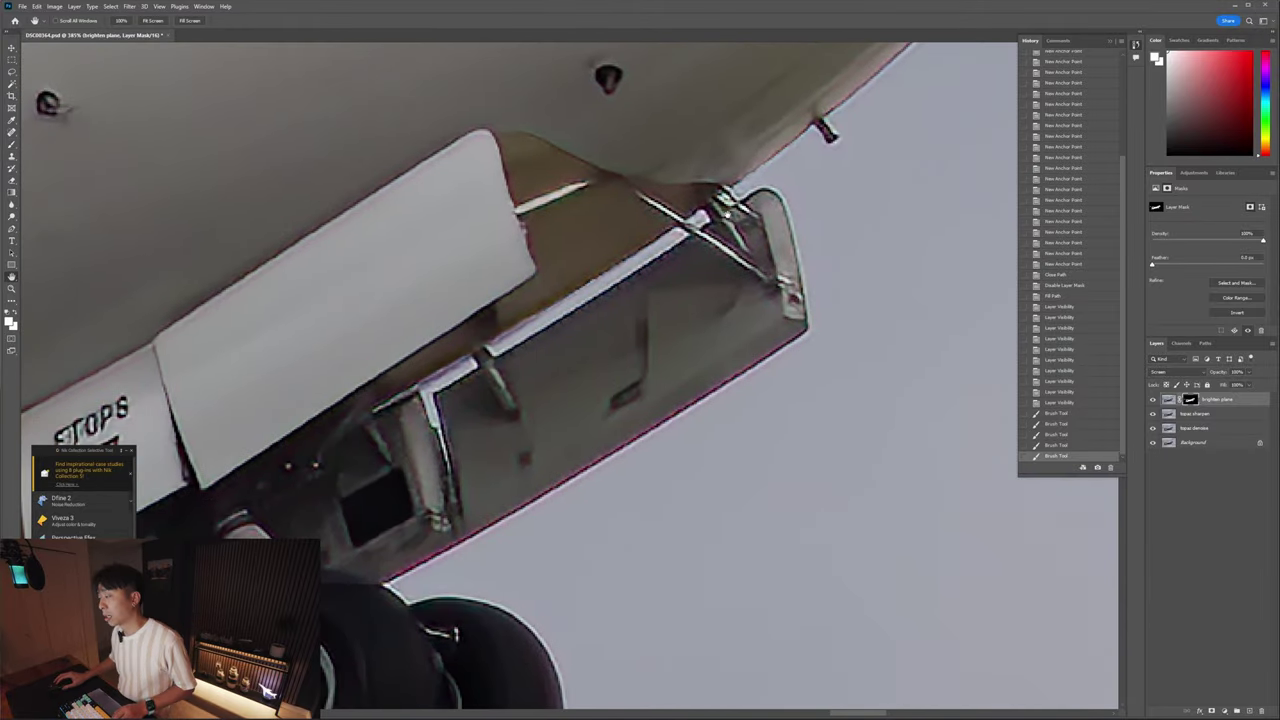
left_click(1190, 400, "ctrl")
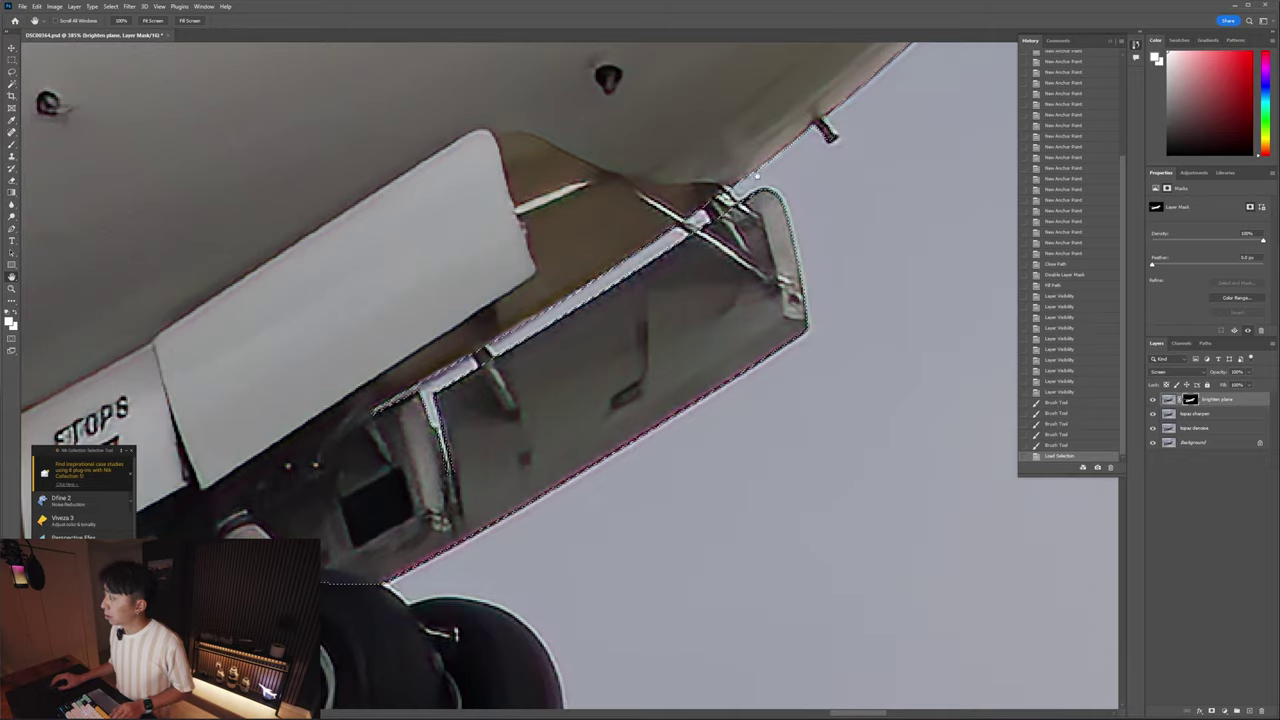
left_click_drag(686, 232, 668, 240)
key("ctrl+d")
key("b")
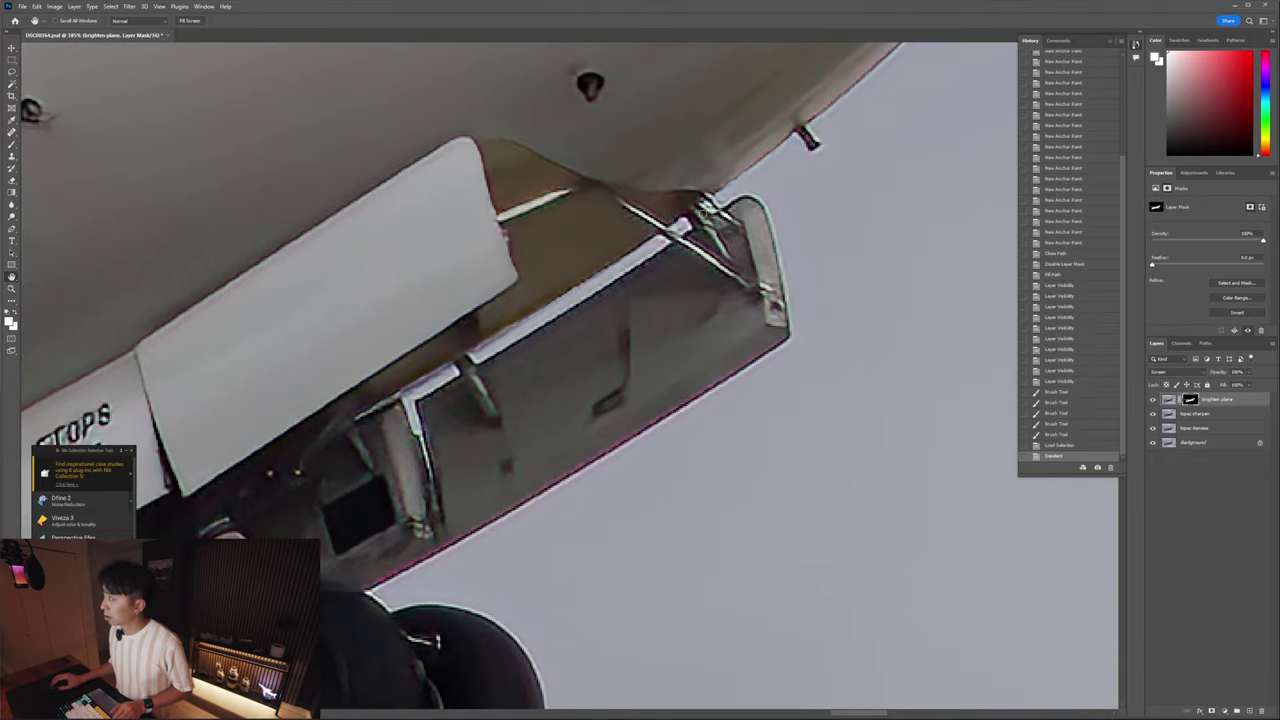
left_click_drag(705, 212, 482, 352)
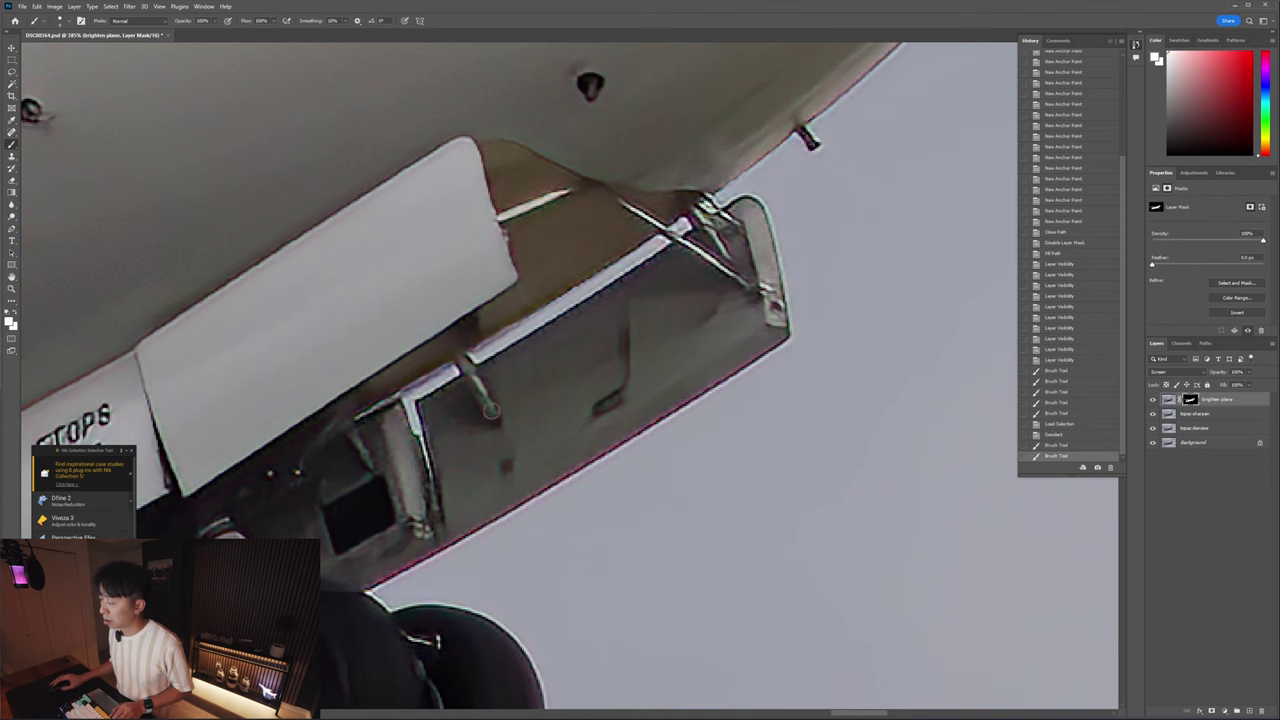
- Enlarge the brush and try painting white on the mask over the upper part of the nose wheel tyre
key("space")
mouse_move(342, 437)
left_mouse_down()
mouse_move(366, 426)
mouse_move(519, 222)
mouse_move(505, 172)
left_mouse_up()
scroll(547, 425, "up", 1)
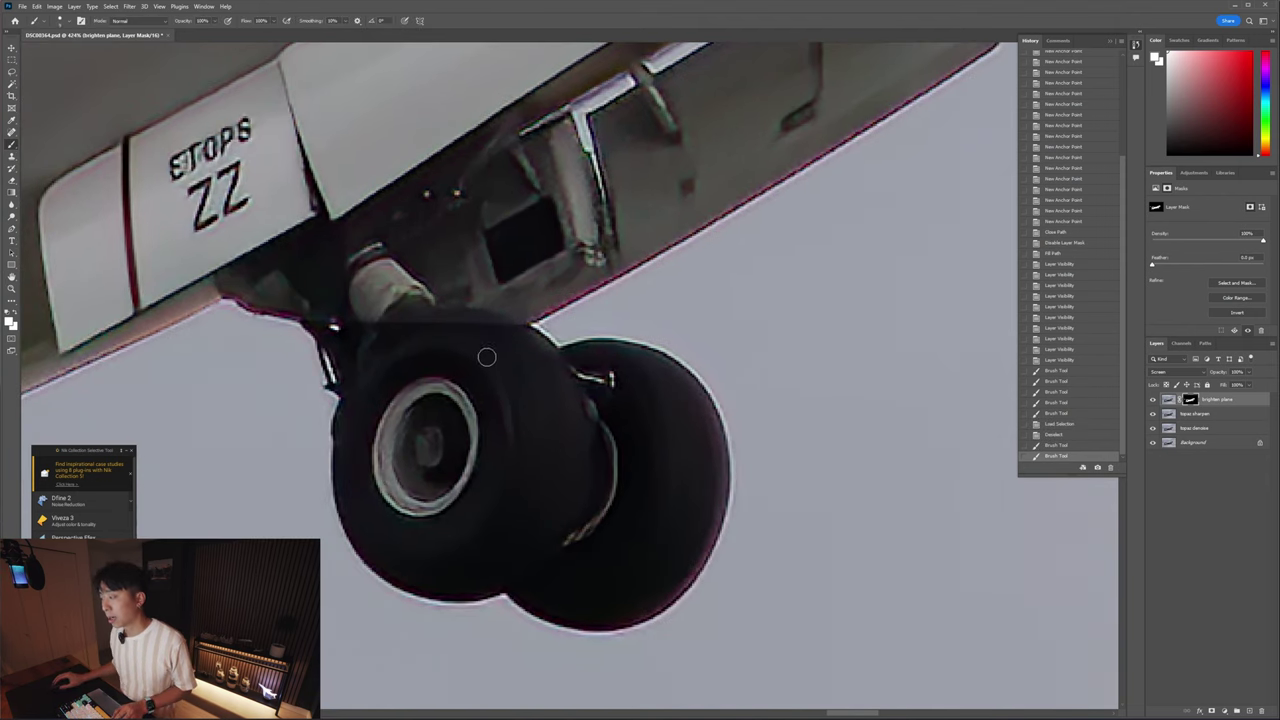
left_click_drag(489, 382, 504, 372)
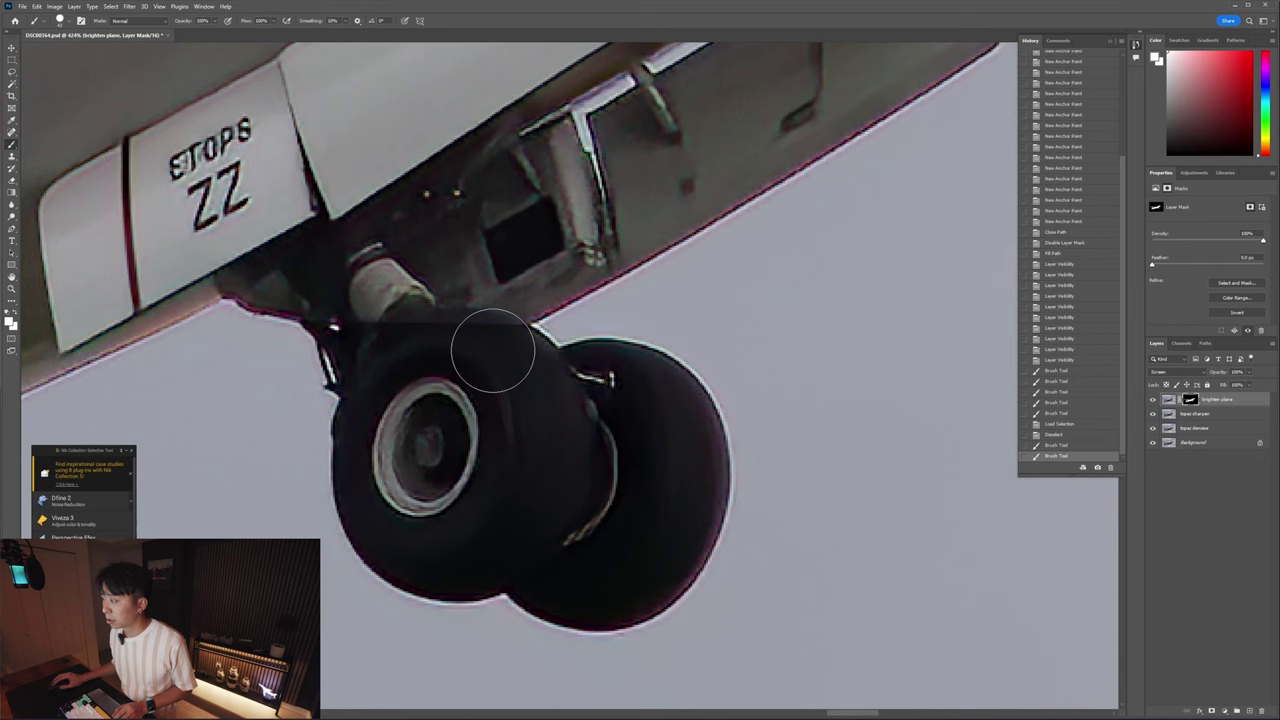
mouse_move(493, 352)
left_mouse_down()
mouse_move(531, 455)
mouse_move(504, 460)
mouse_move(531, 457)
mouse_move(491, 534)
mouse_move(531, 408)
mouse_move(514, 372)
mouse_move(551, 391)
mouse_move(543, 486)
mouse_move(438, 502)
mouse_move(474, 440)
left_mouse_up()
key("ctrl+z")
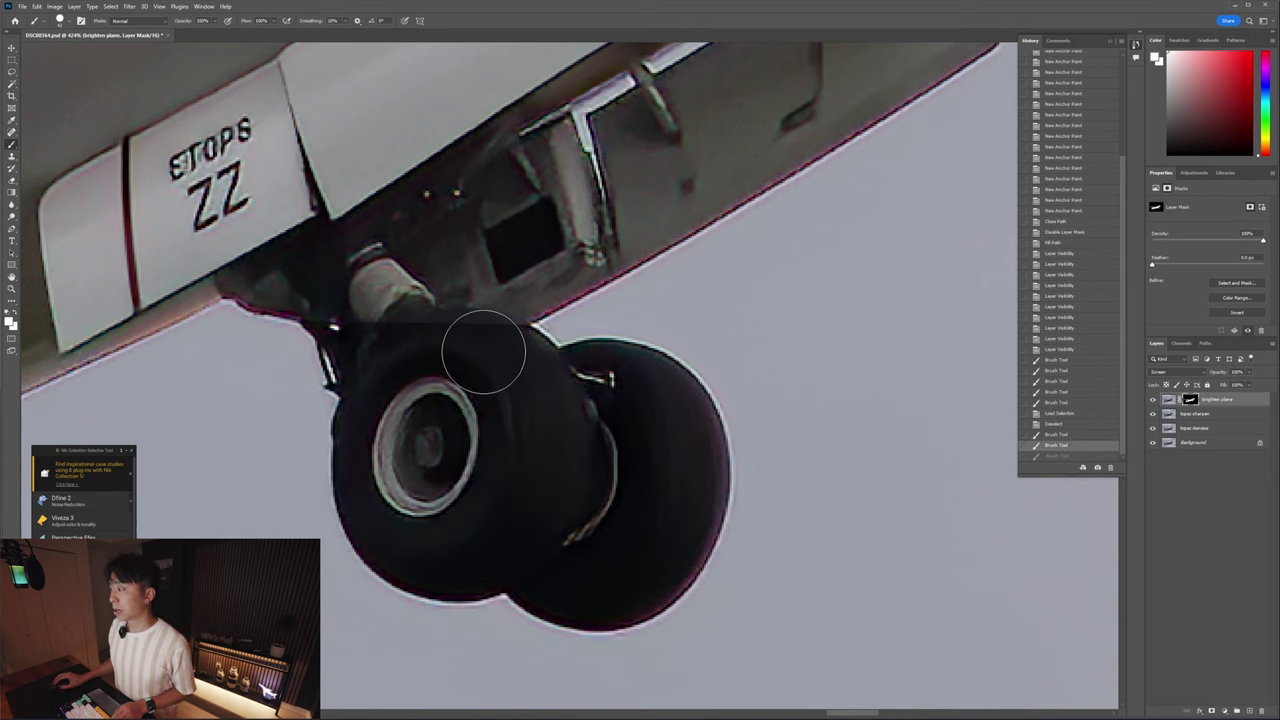
- Switch the foreground colour to black and paint the mask along the upper edge of the nose wheel tyre to exclude it from brightening
scroll(447, 360, "down", 2)
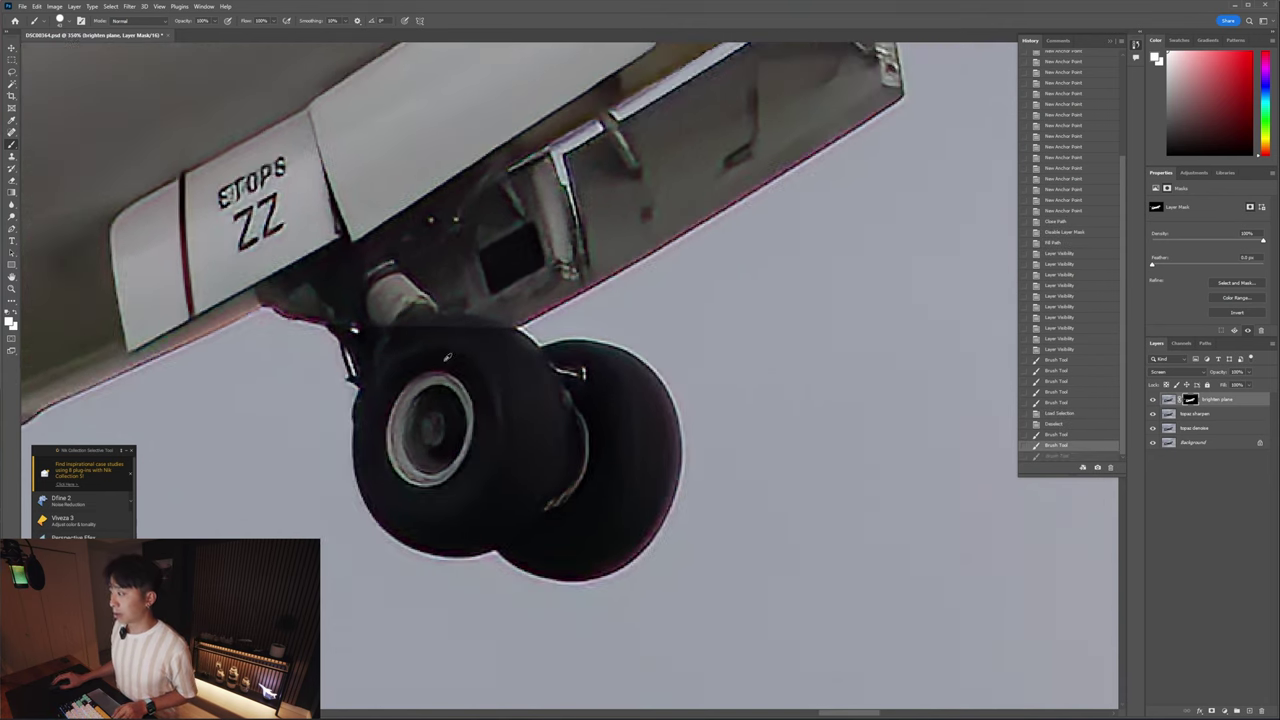
left_click_drag(468, 349, 452, 349)
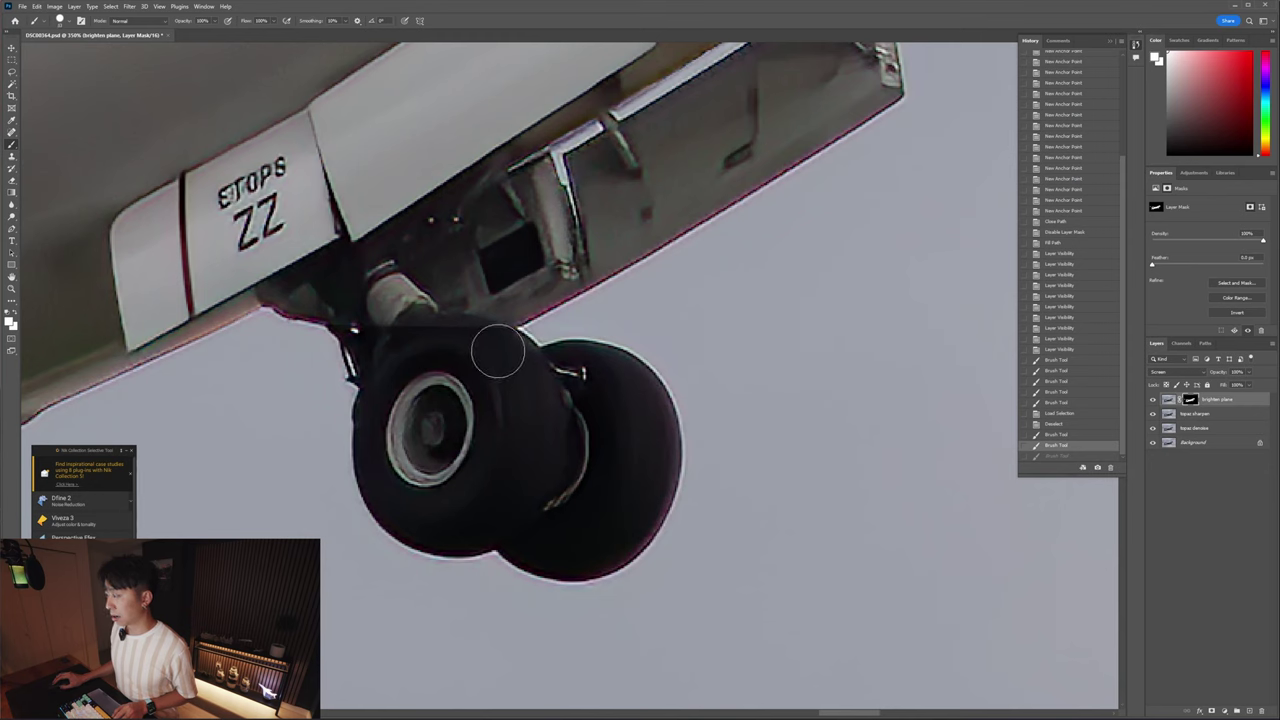
key("x")
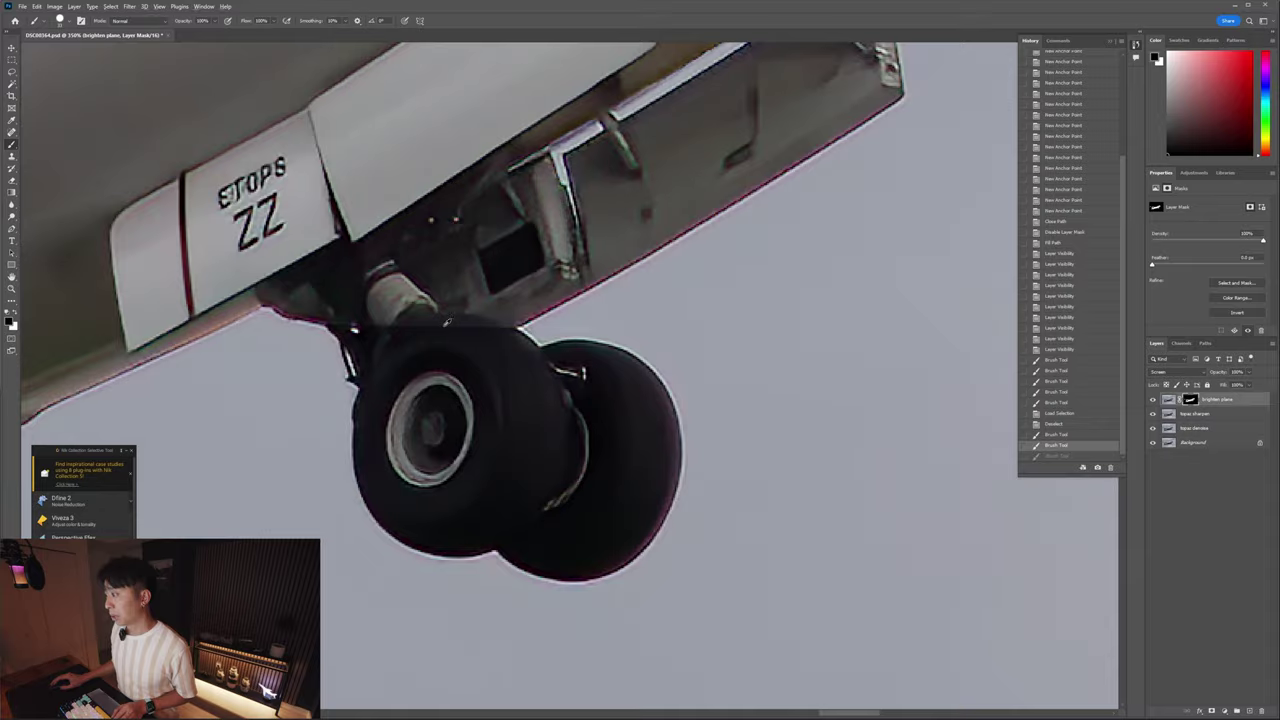
scroll(543, 318, "up", 5)
mouse_move(497, 340)
left_mouse_down()
mouse_move(400, 355)
mouse_move(381, 375)
left_mouse_up()
scroll(435, 374, "down", 4)
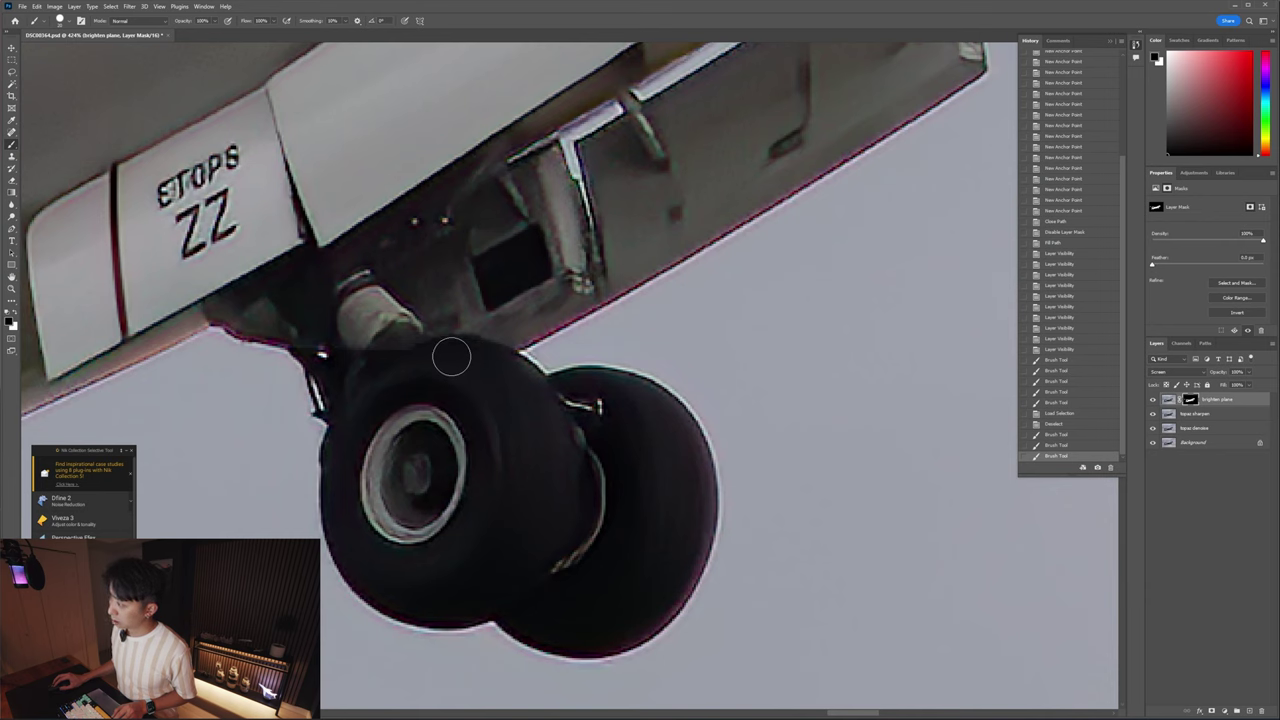
left_click(411, 366)
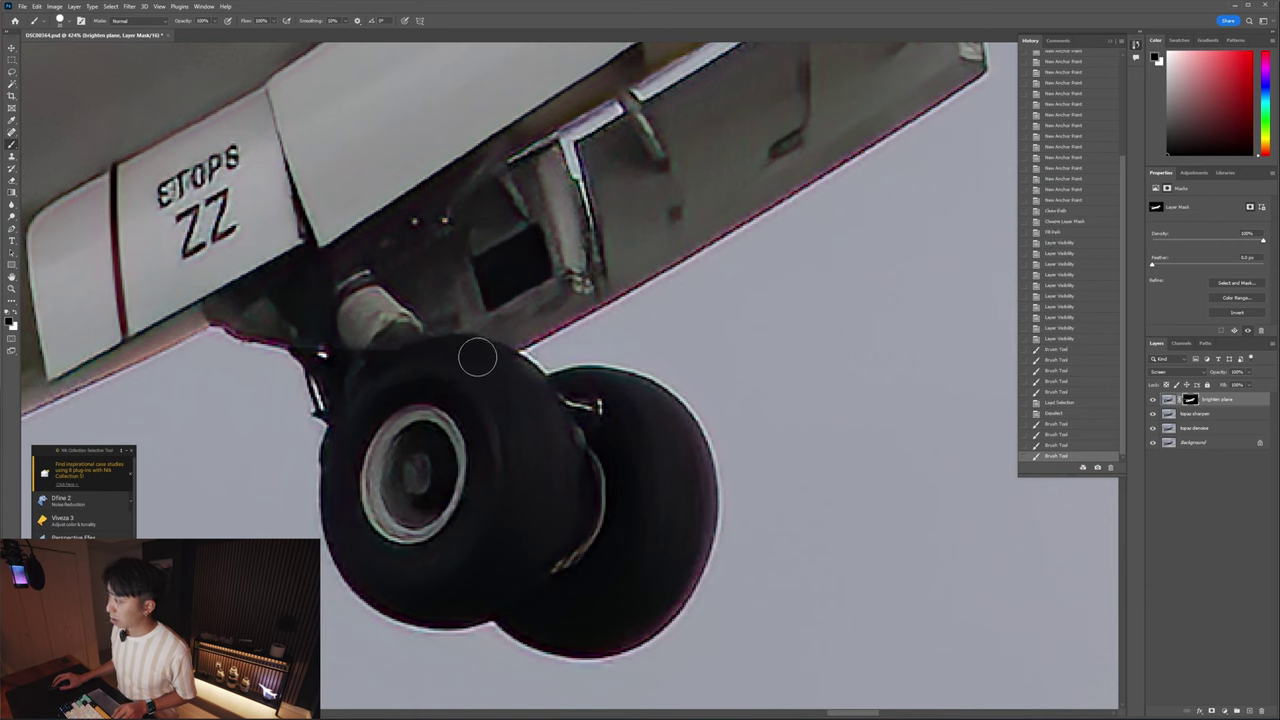
left_click(409, 366)
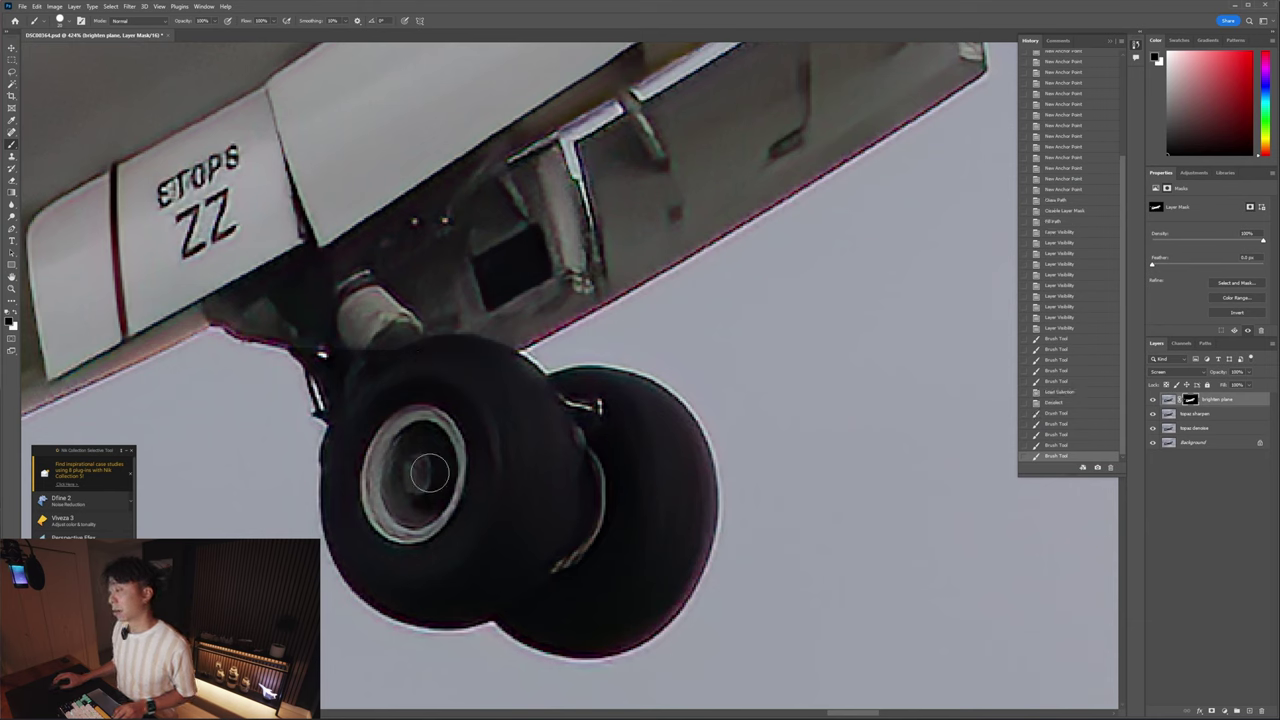
right_click(417, 381, "alt")
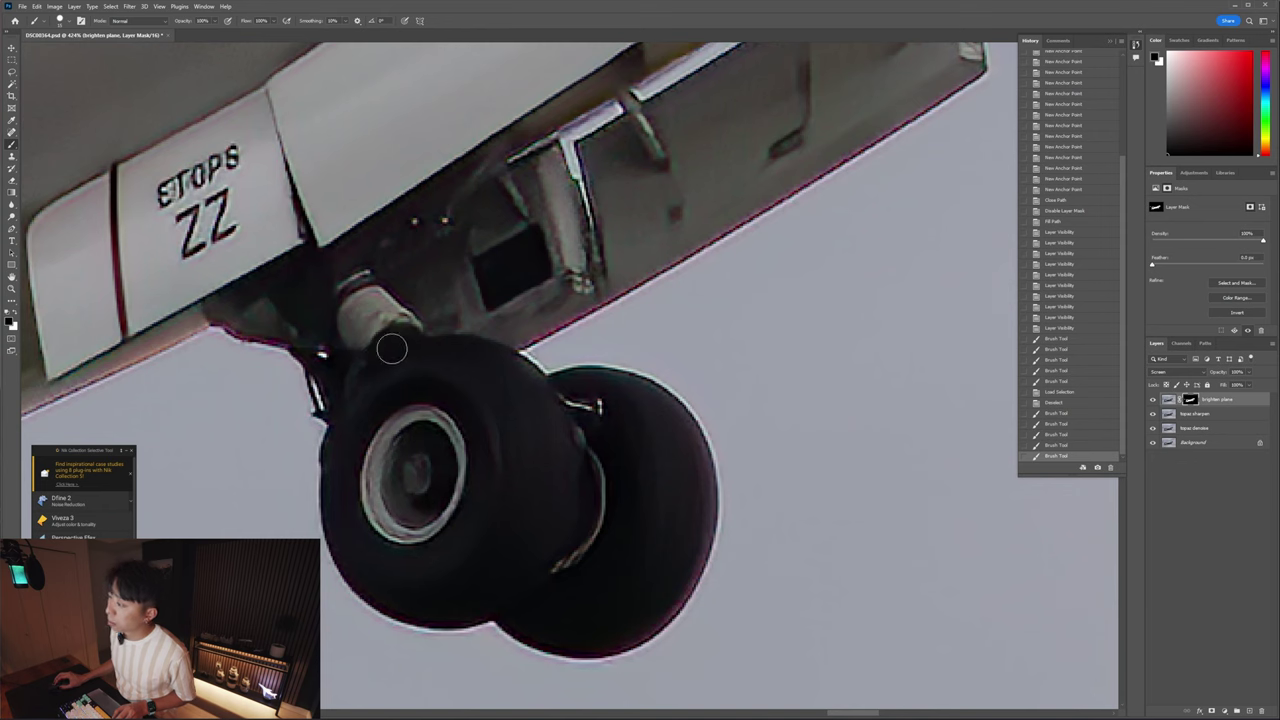
left_click(391, 348)
- Soften and resize the brush, and paint black on the mask over the gear linkage beside the nose wheel
scroll(353, 418, "up", 2)
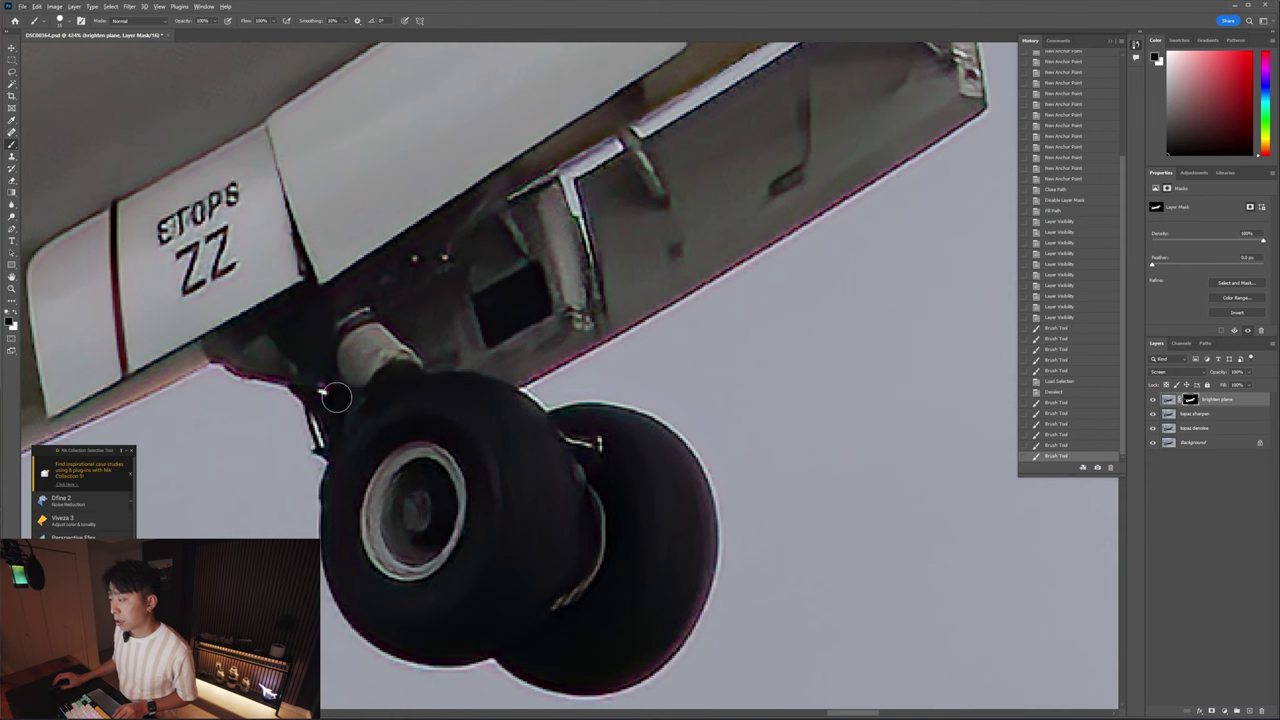
left_click_drag(313, 402, 456, 405)
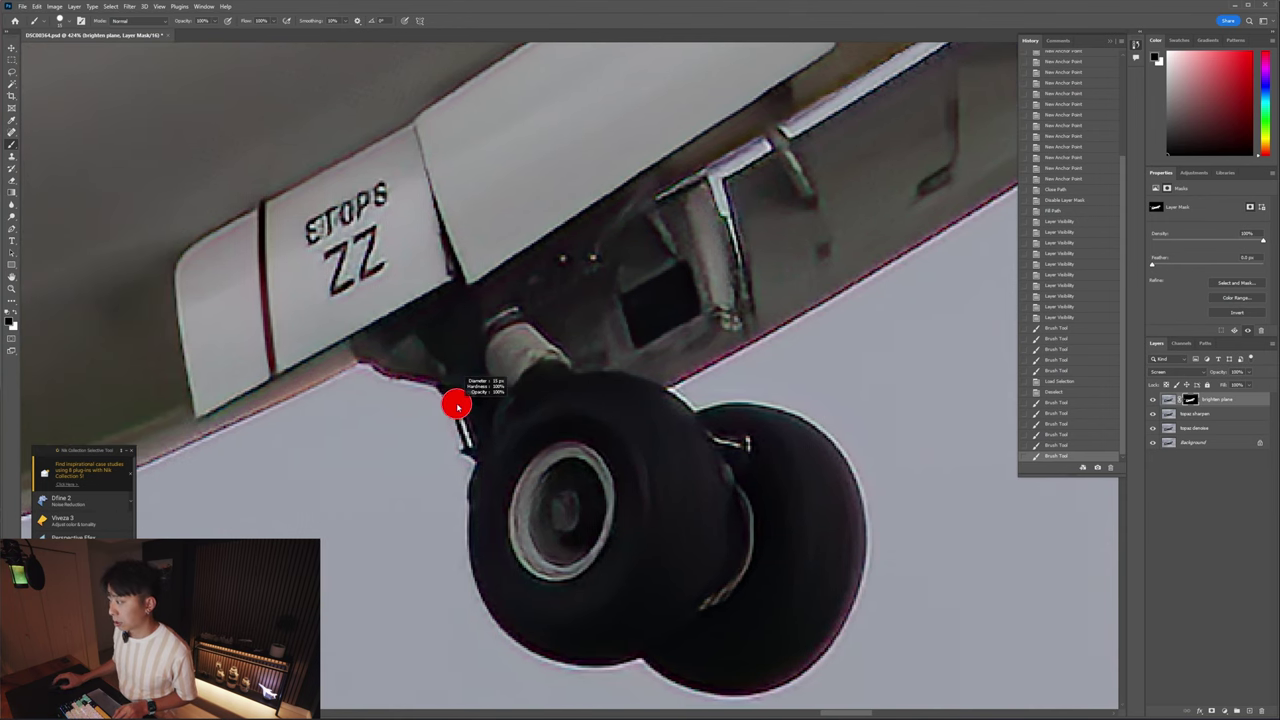
scroll(458, 403, "up", 2)
scroll(460, 405, "down", 2)
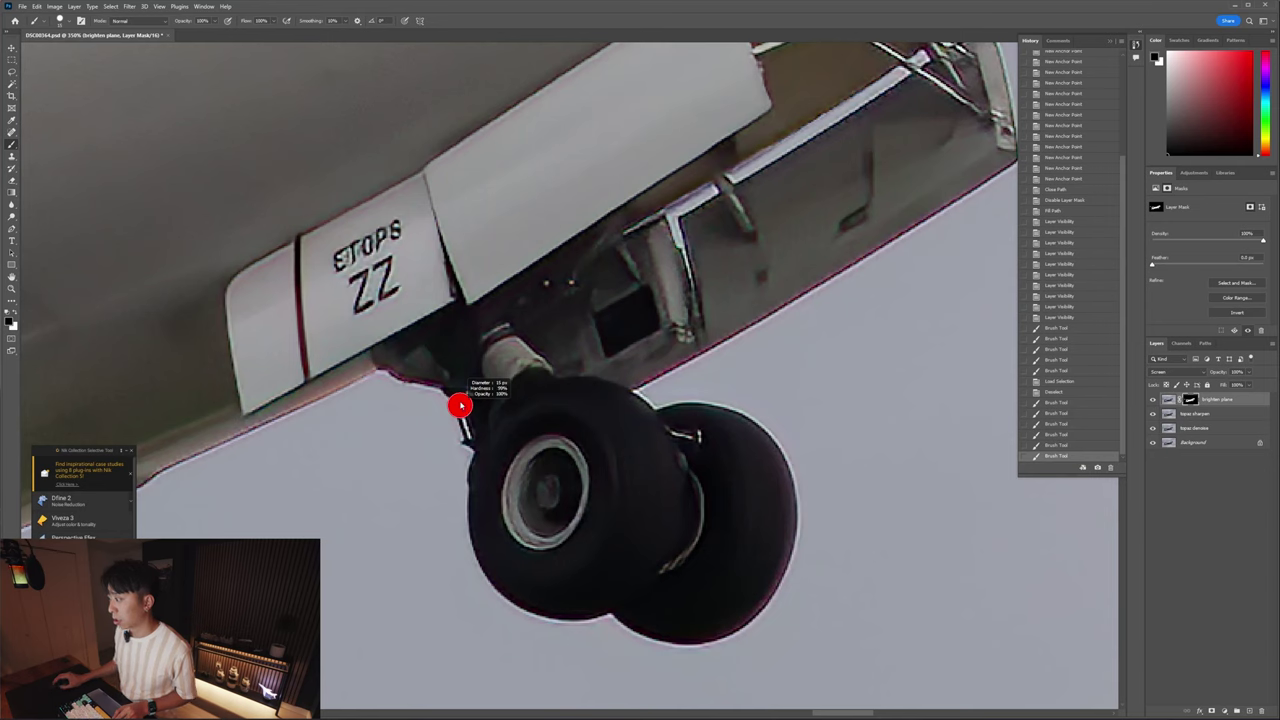
right_click(437, 426, "alt")
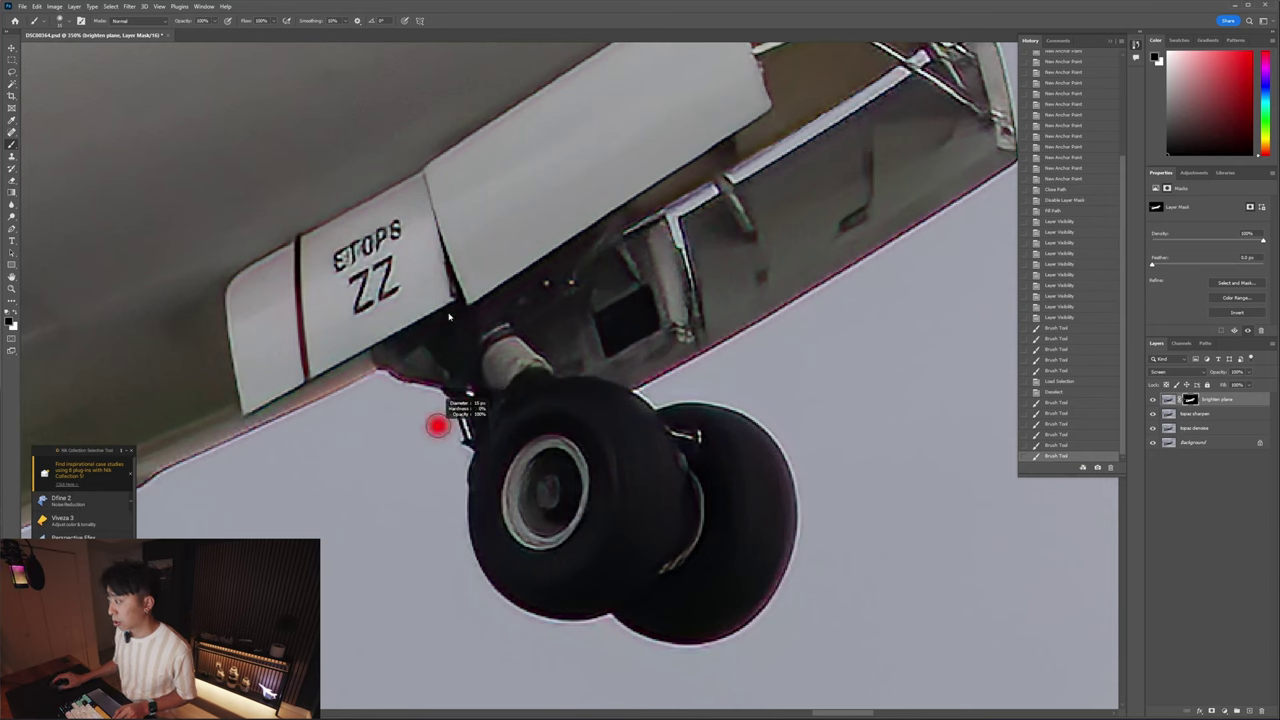
right_click(460, 408, "alt")
mouse_move(461, 408)
left_mouse_down()
mouse_move(449, 408)
mouse_move(470, 397)
mouse_move(433, 416)
mouse_move(468, 393)
left_mouse_up()
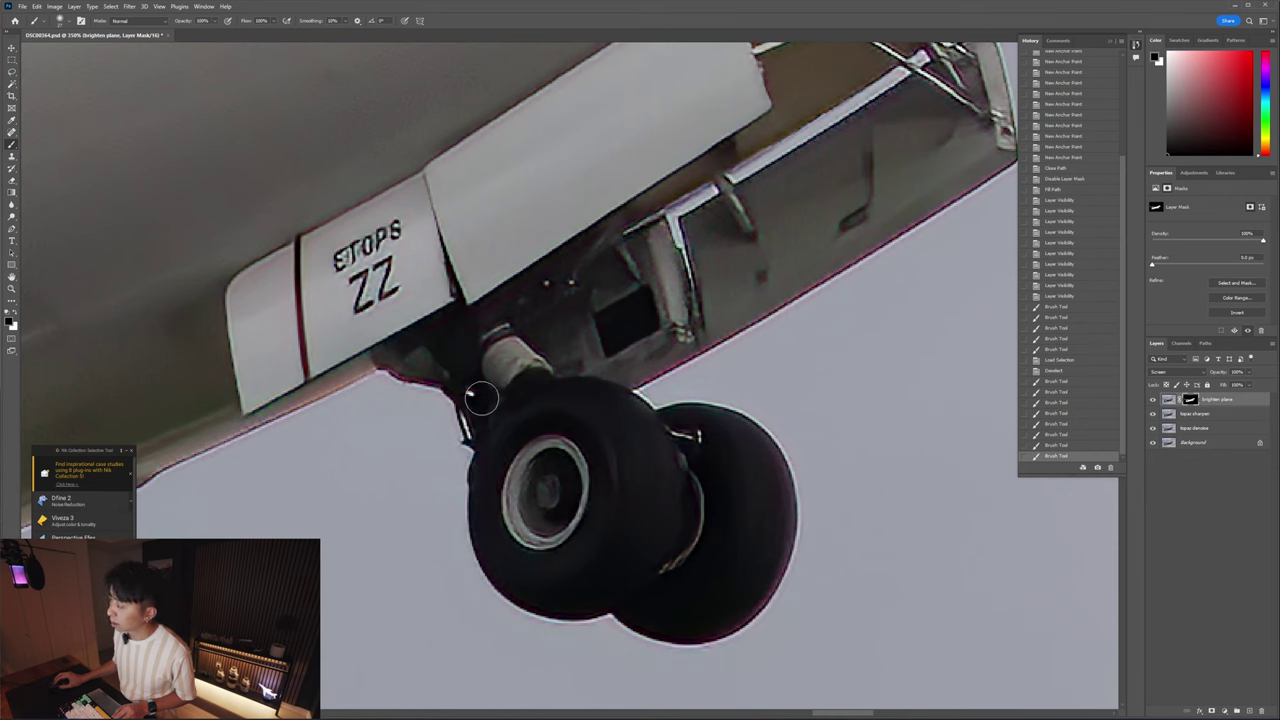
mouse_move(449, 403)
left_mouse_down()
mouse_move(483, 398)
mouse_move(410, 417)
mouse_move(466, 401)
left_mouse_up()
left_click_drag(421, 451, 479, 444)
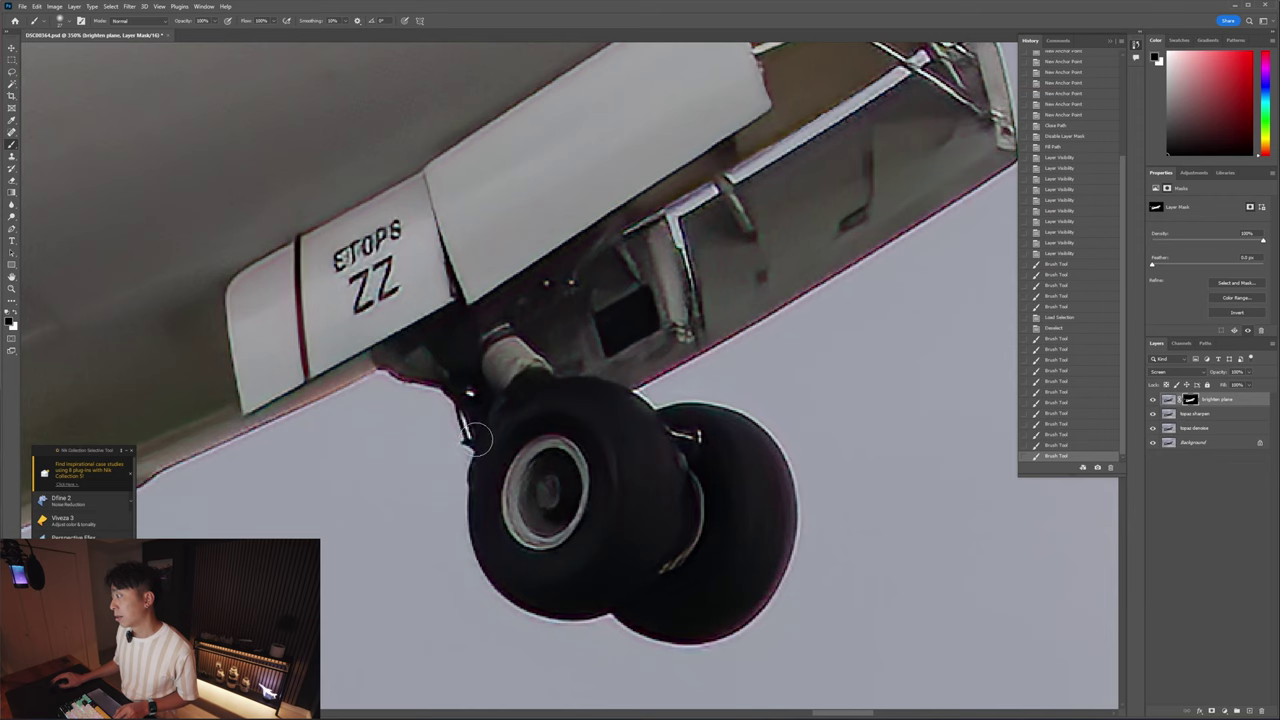
- Finish painting black on the mask over the linkage beside the nose wheel, and compare the nose gear with the "brighten plane" layer hidden and shown
left_click(469, 394)
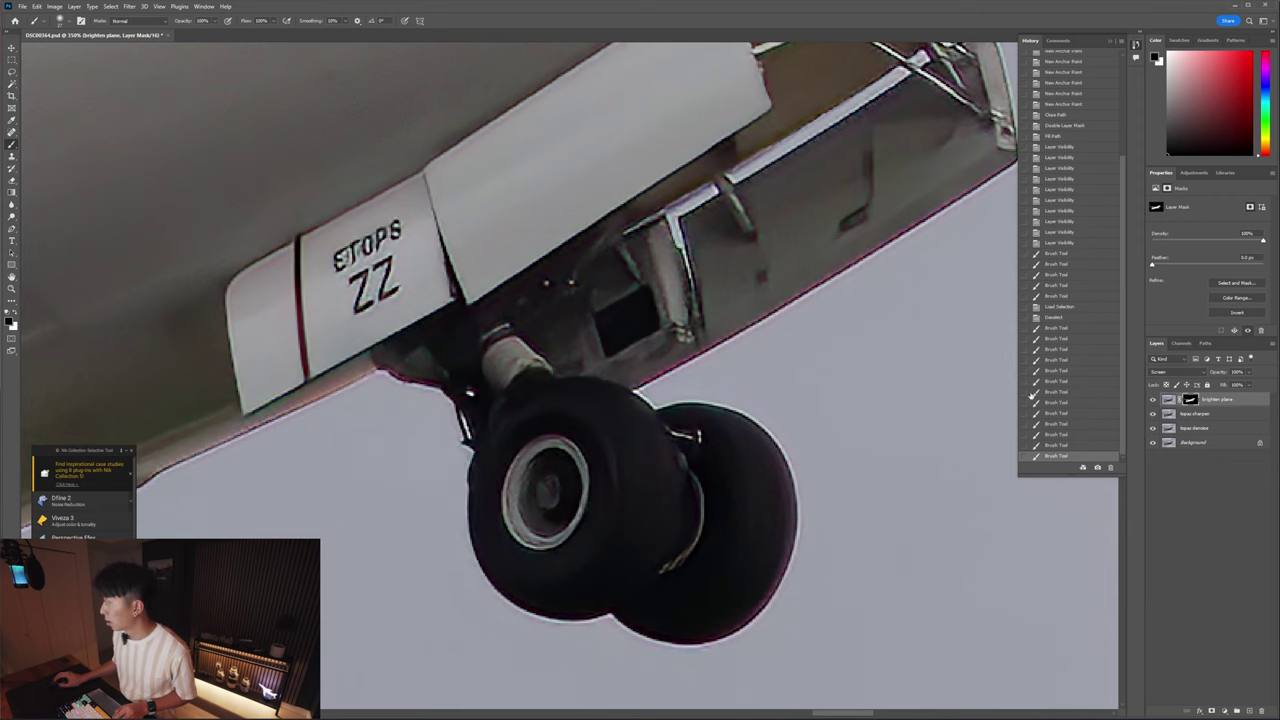
left_click(1152, 399)
left_click(1152, 399)
left_click(1152, 399)
left_click(1152, 399)
left_click(1152, 399)
left_click(1152, 399)
left_click(1152, 399)
left_click(1152, 399)
left_click(1152, 399)
left_click(1152, 399)
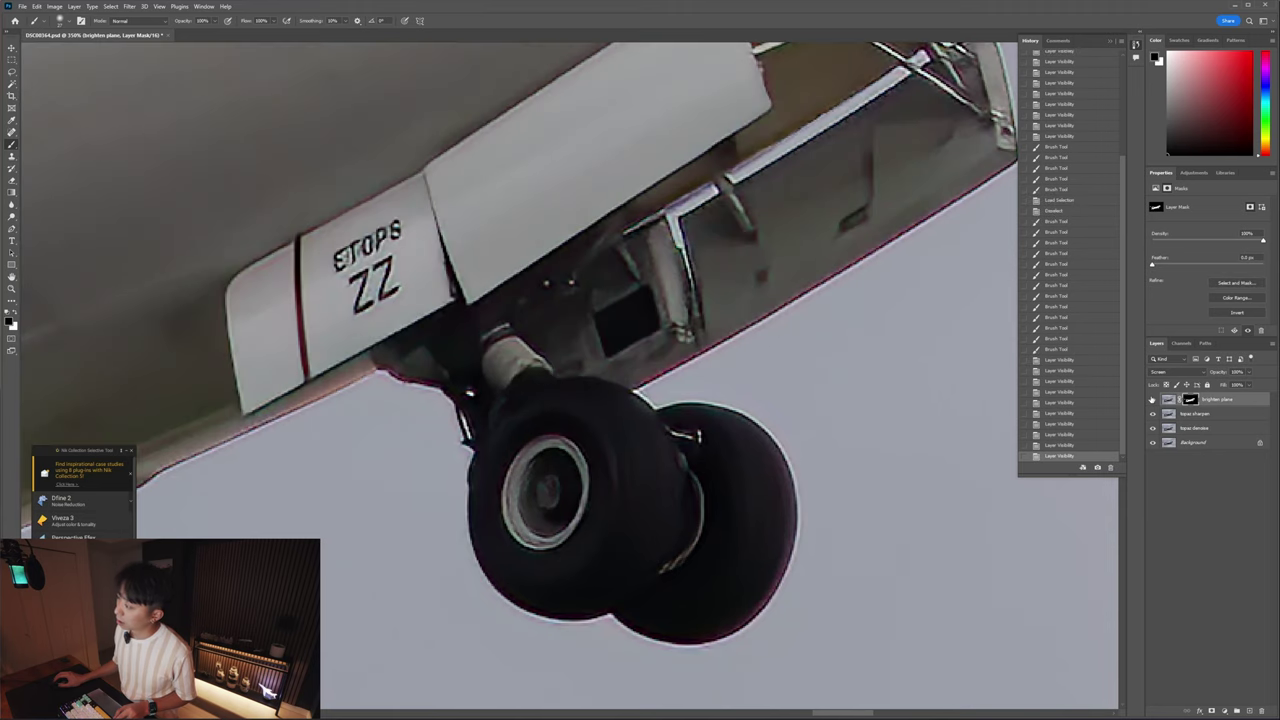
left_click(1152, 399)
left_click(1152, 399)
scroll(400, 400, "down", 6)
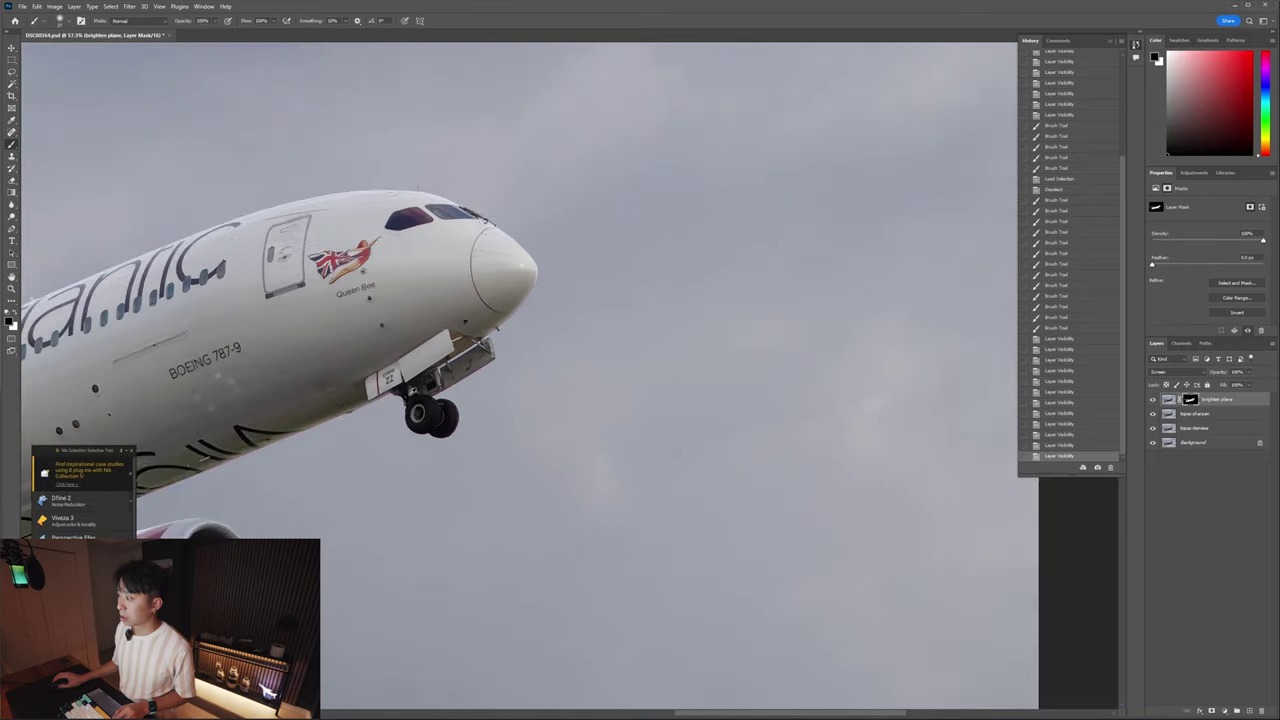
- Switch the foreground colour to white and paint the mask over the nose wheel's hub and rim to brighten them
scroll(411, 407, "up", 3)
scroll(411, 407, "up", 4)
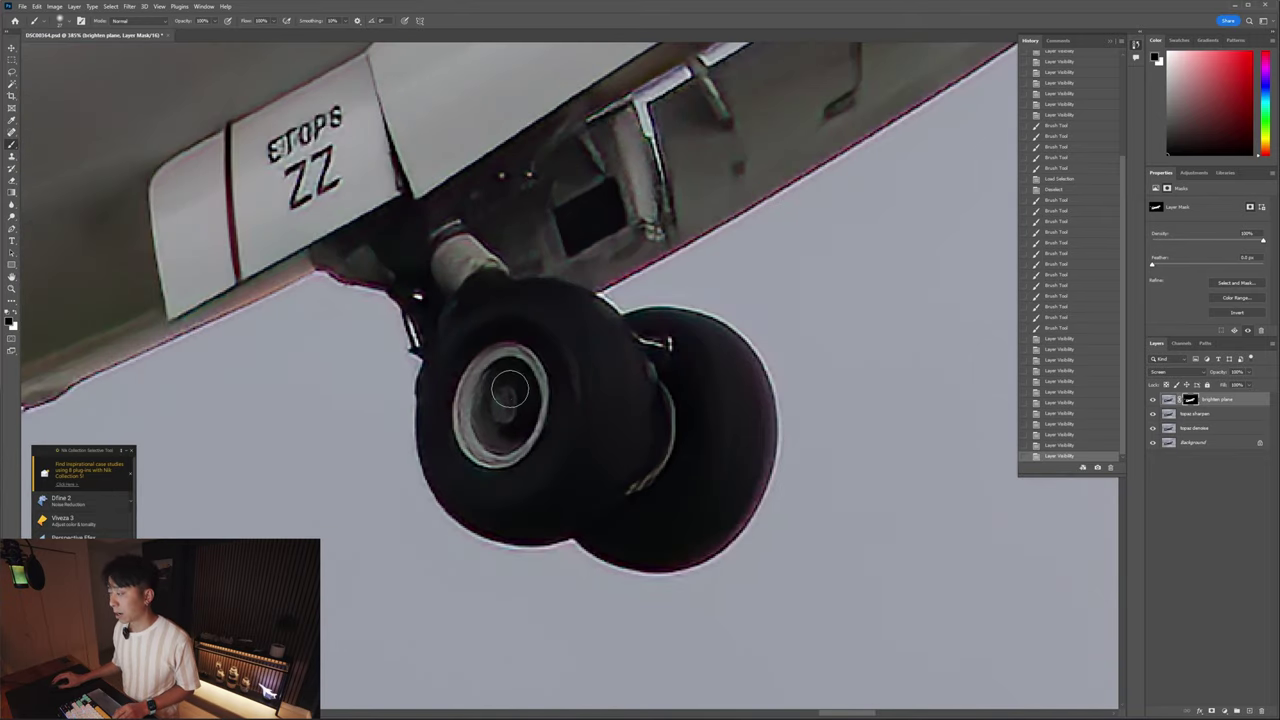
key("x")
left_click_drag(490, 396, 516, 393)
left_click_drag(501, 436, 496, 434)
mouse_move(510, 380)
left_mouse_down()
mouse_move(485, 425)
mouse_move(497, 420)
left_mouse_up()
left_click(510, 413)
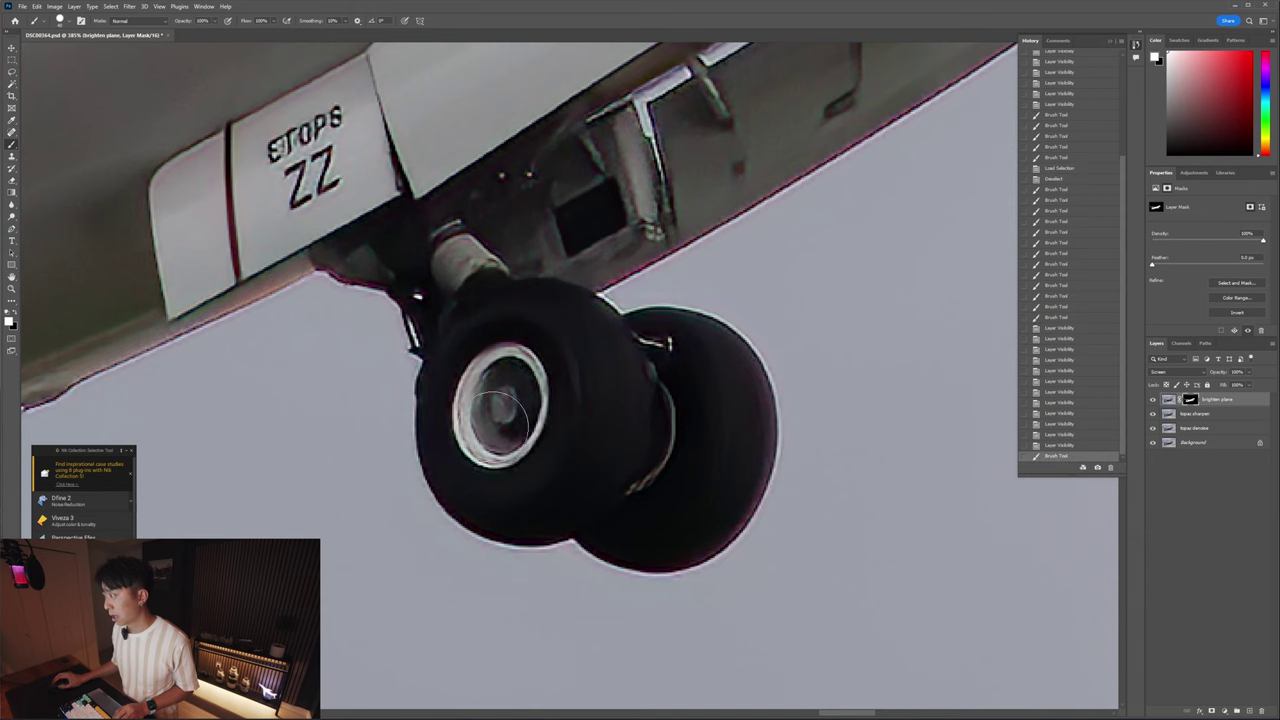
- Switch the foreground colour to black, resize the brush, and paint the mask over the centre of the nose wheel hub inside the rim
right_click(505, 398, "alt")
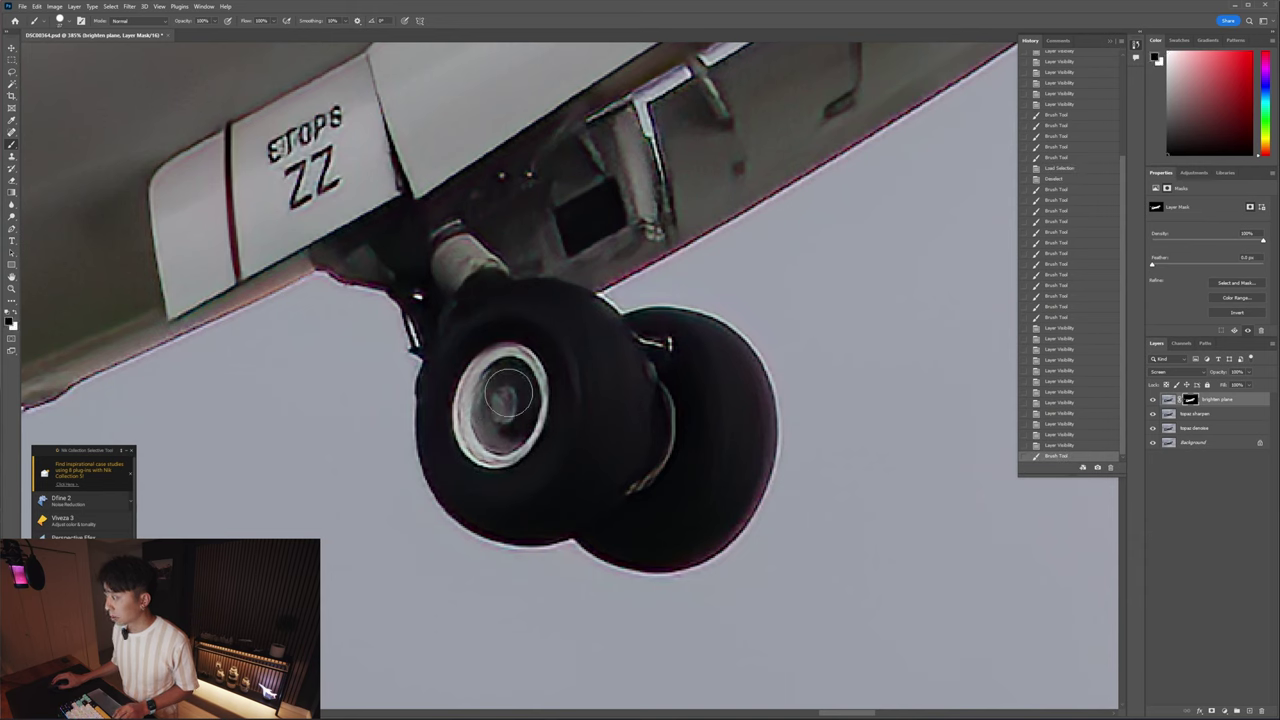
left_click_drag(510, 380, 503, 425)
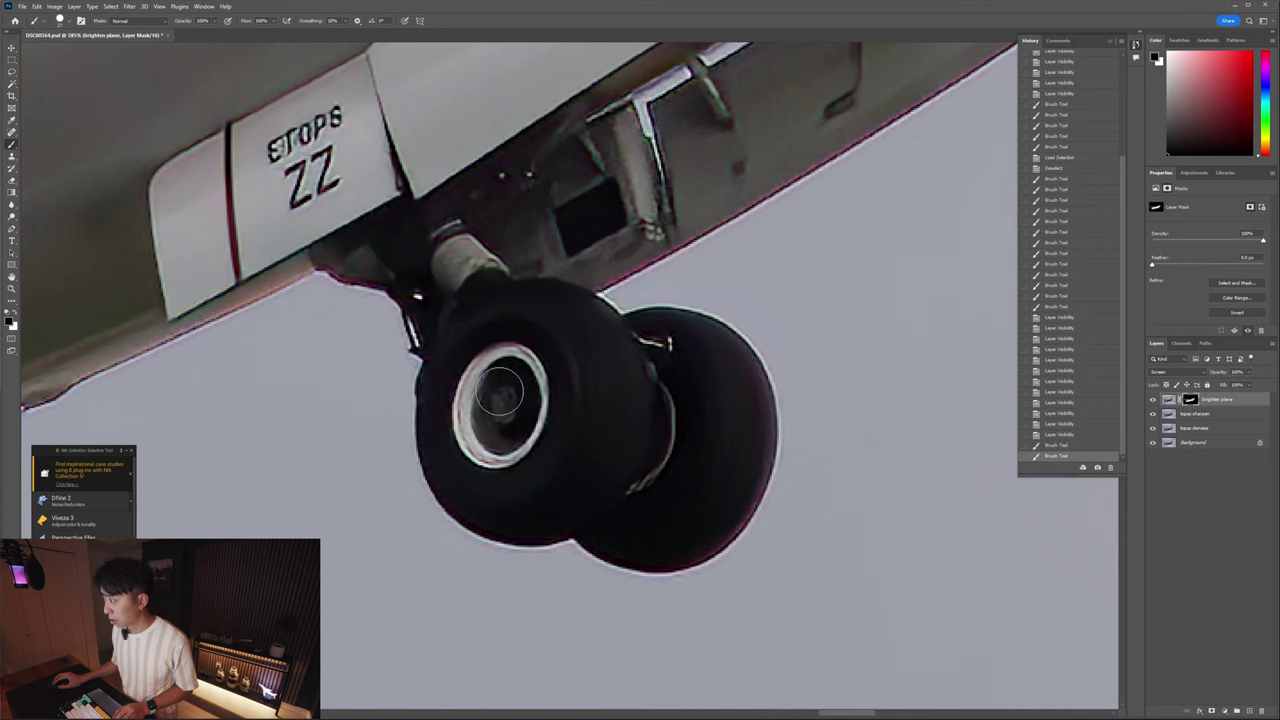
scroll(500, 390, "down", 5)
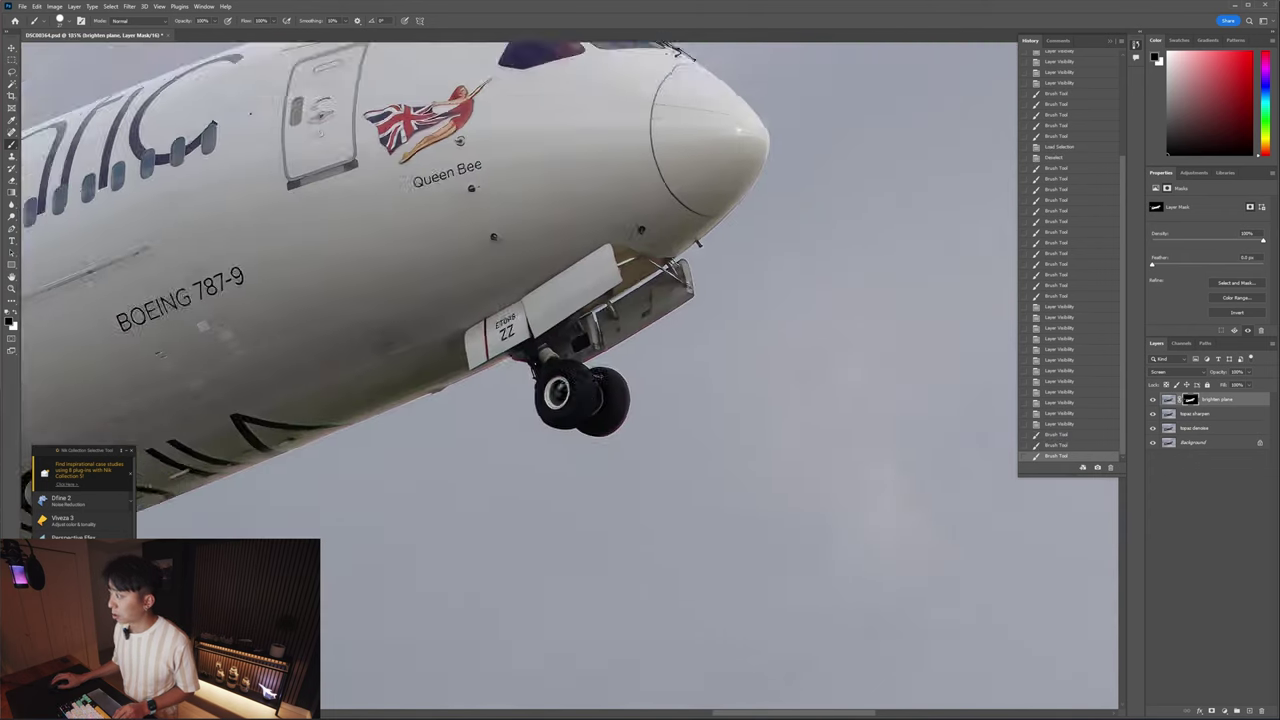
scroll(551, 350, "down", 4)
scroll(508, 304, "up", 4)
scroll(450, 380, "down", 2)
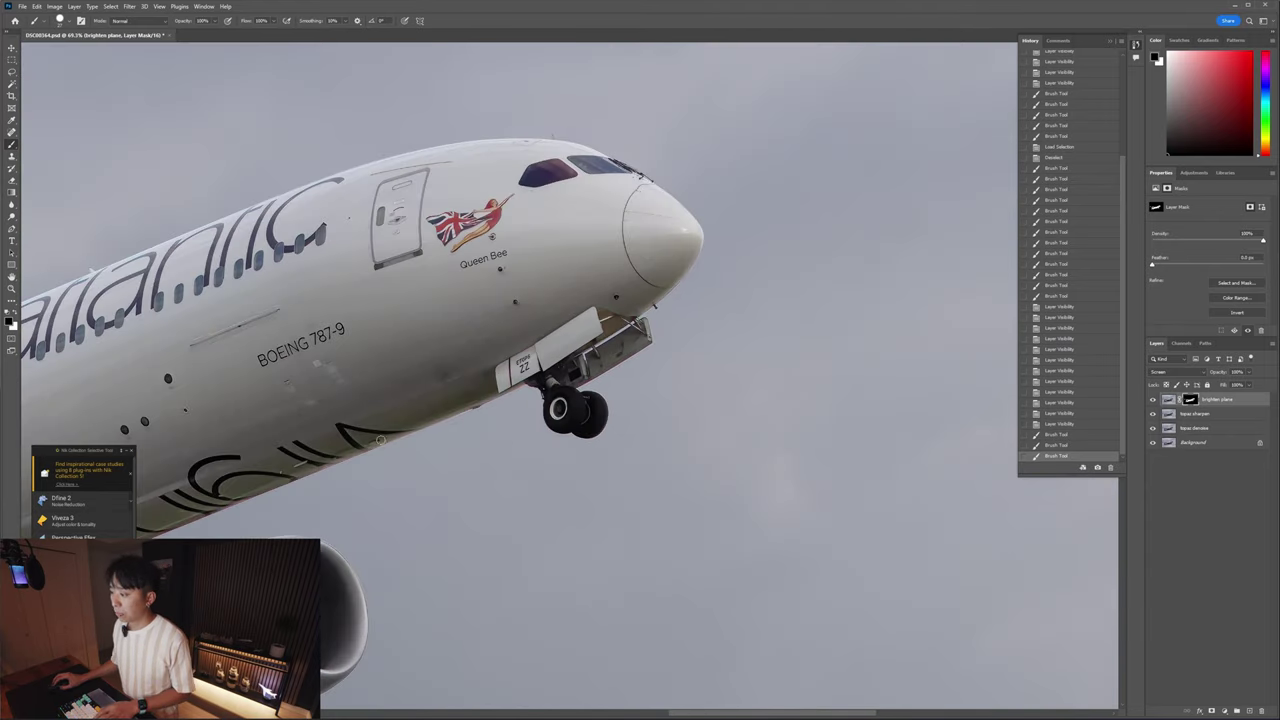
- Check the mask's boundary along the far engine, wing flaps and main landing gear with a temporary selection
left_click_drag(390, 430, 655, 268)
scroll(420, 436, "up", 4)
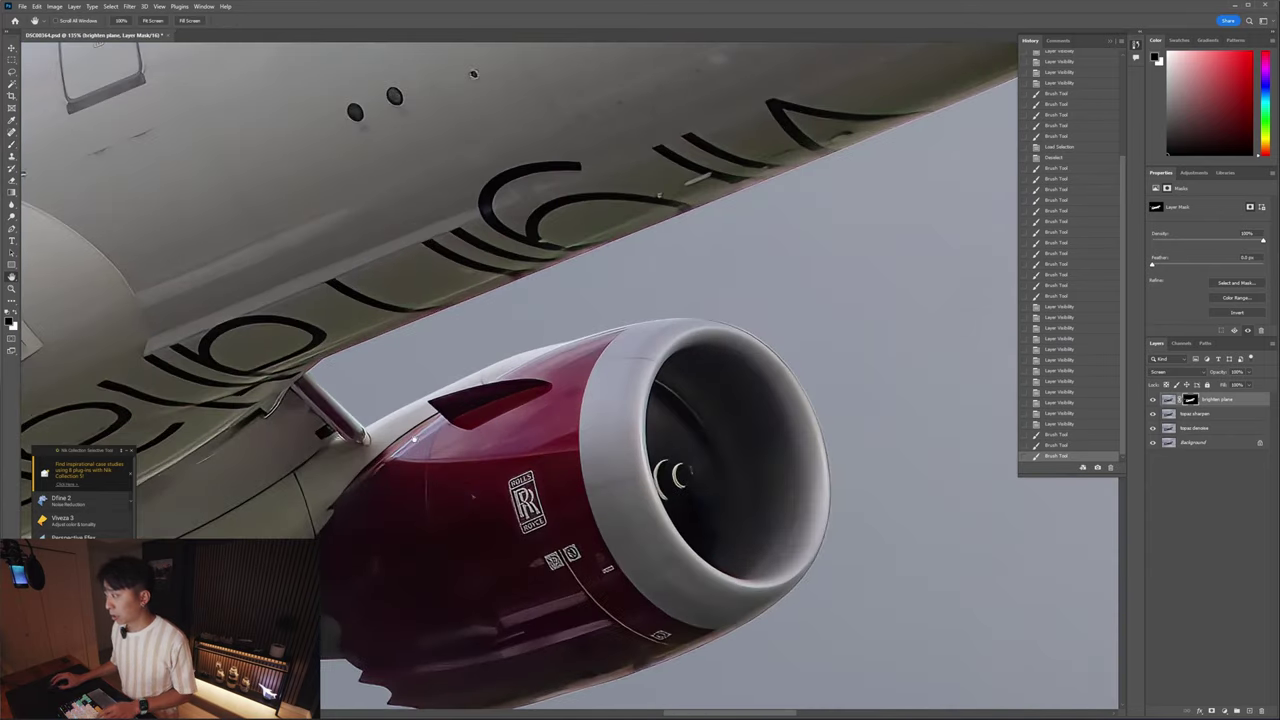
left_click_drag(412, 438, 447, 353)
left_click(1180, 399, "ctrl")
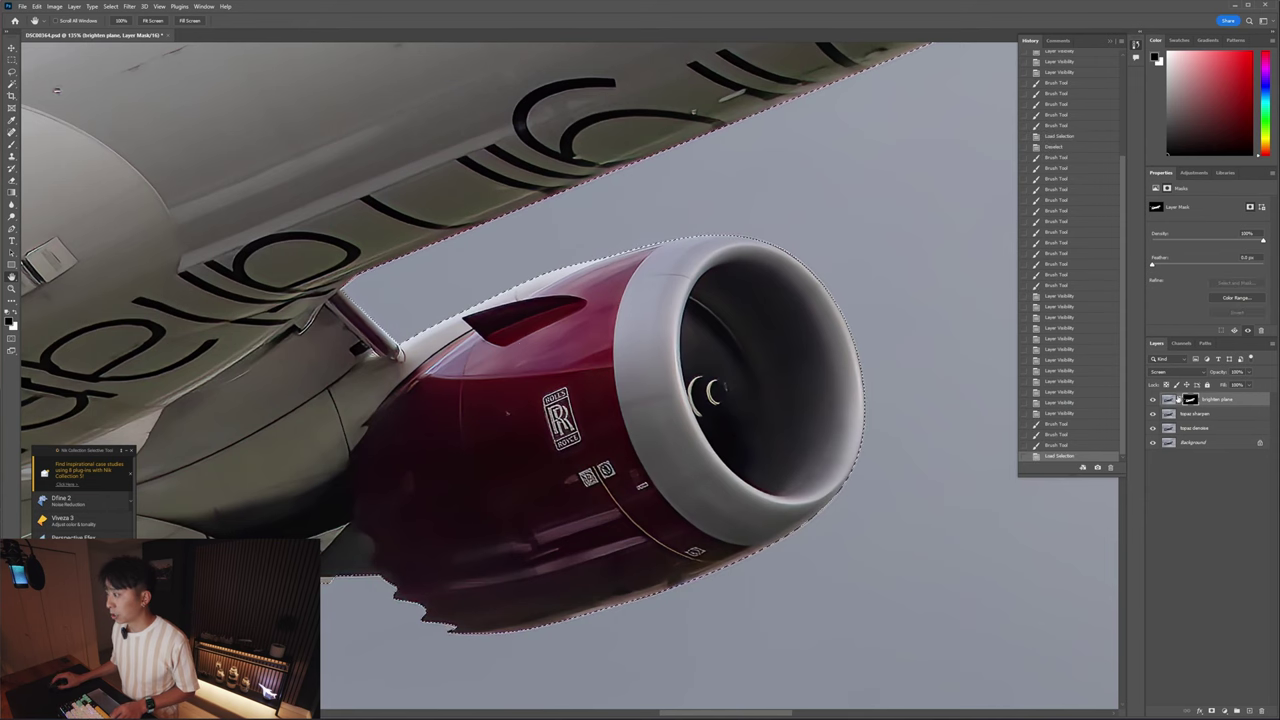
left_click_drag(540, 557, 537, 476)
left_click_drag(630, 371, 712, 341)
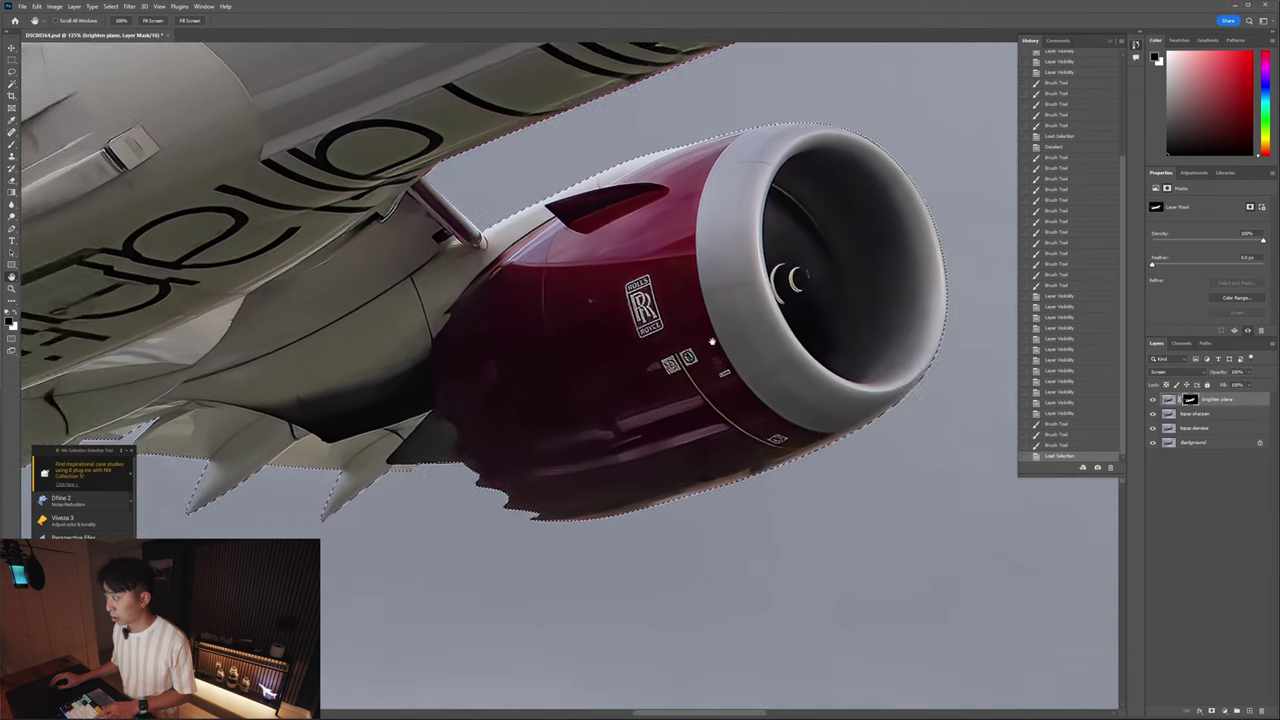
left_click_drag(544, 396, 714, 341)
left_click_drag(348, 394, 675, 355)
left_click_drag(443, 403, 661, 283)
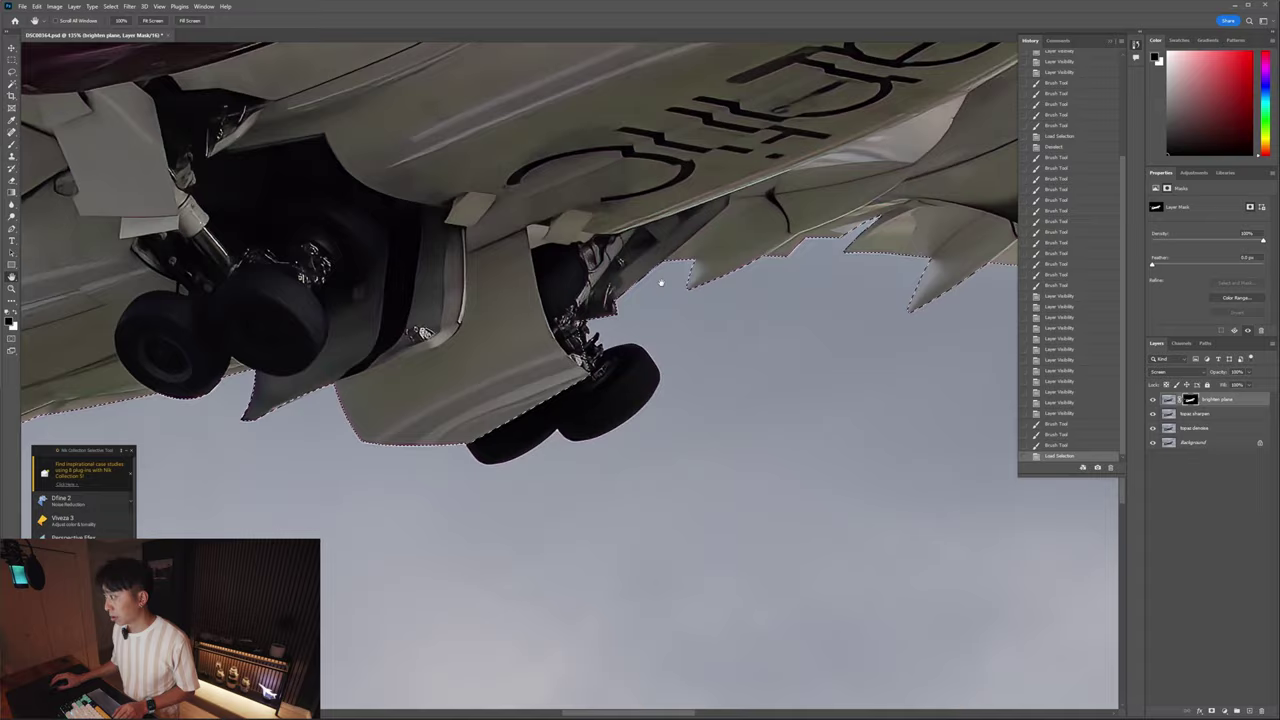
scroll(660, 283, "up", 3)
key("ctrl+d")
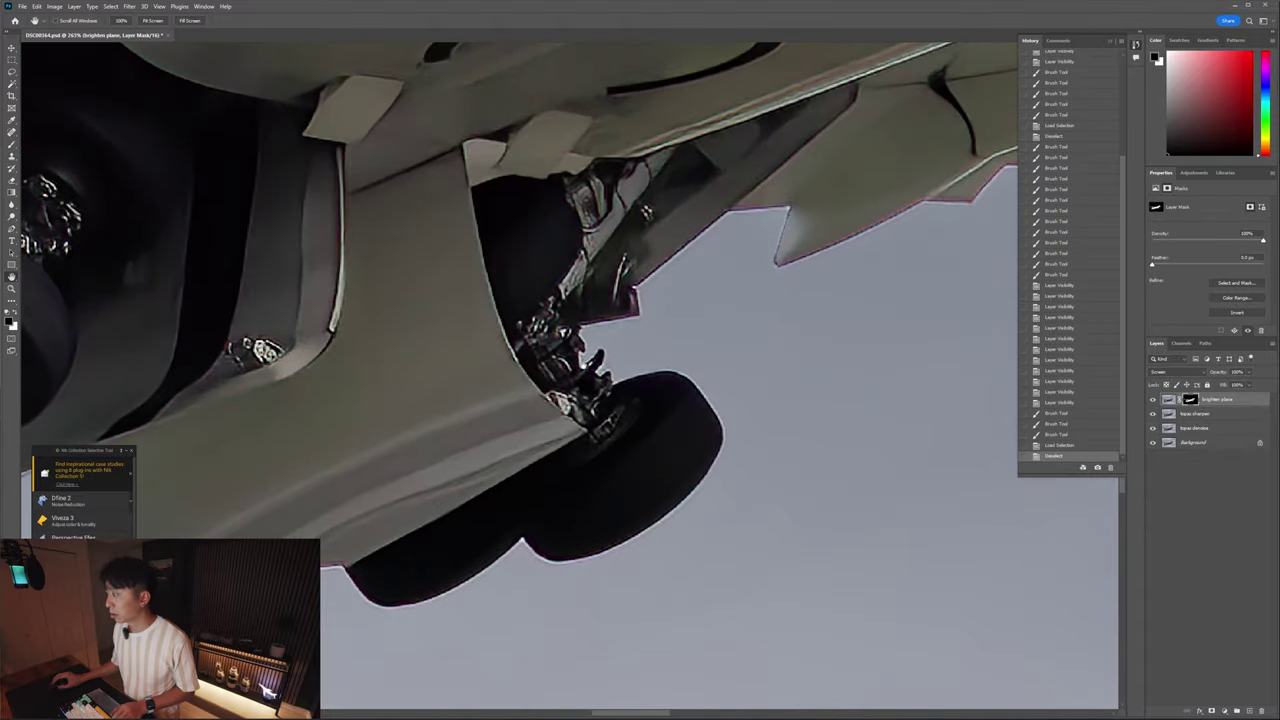
- Resize and soften the brush, and paint black on the mask over the linkage above the far main landing gear wheels
scroll(560, 368, "down", 2)
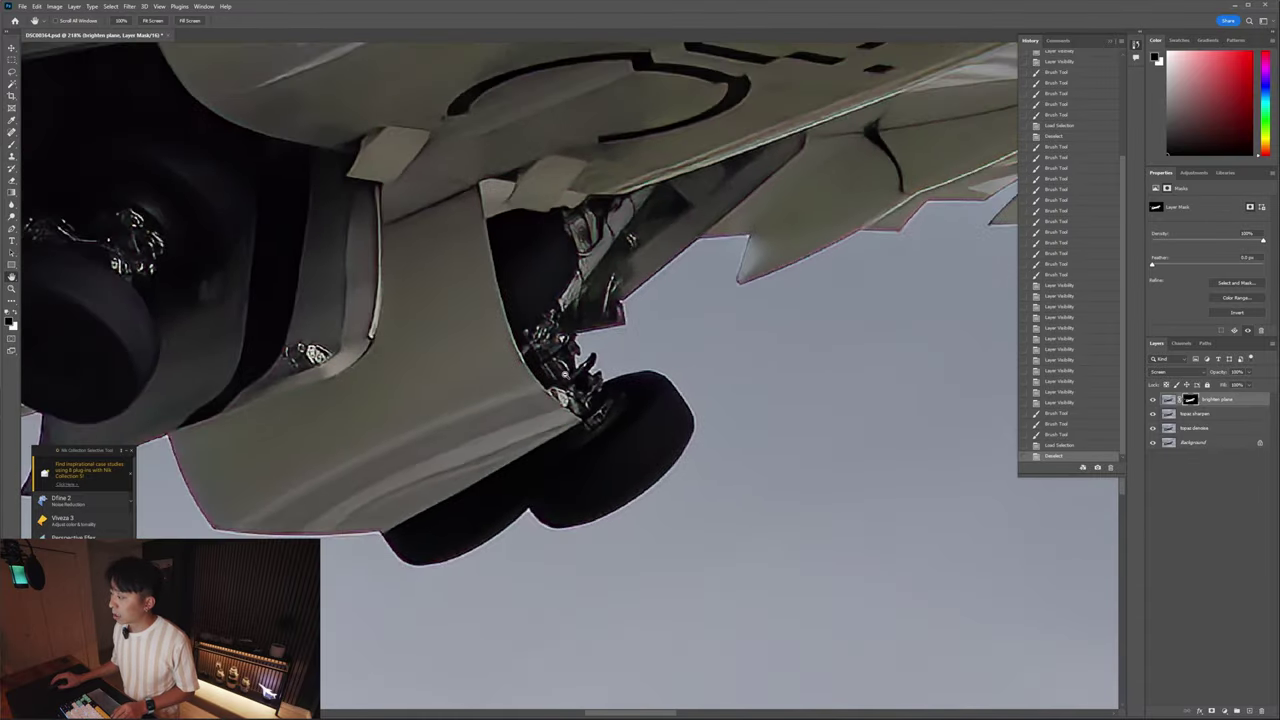
scroll(574, 393, "up", 5)
key("b")
right_click(560, 346, "alt")
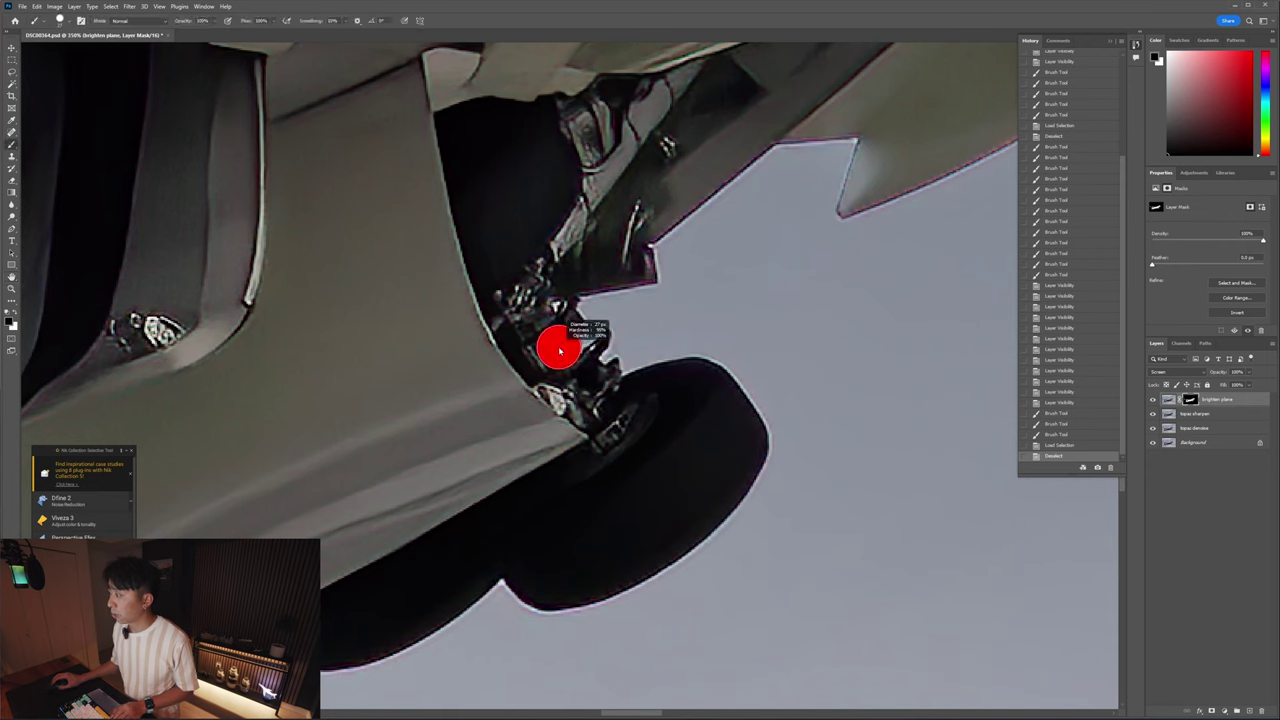
right_click(581, 352, "alt")
right_click(584, 350, "alt")
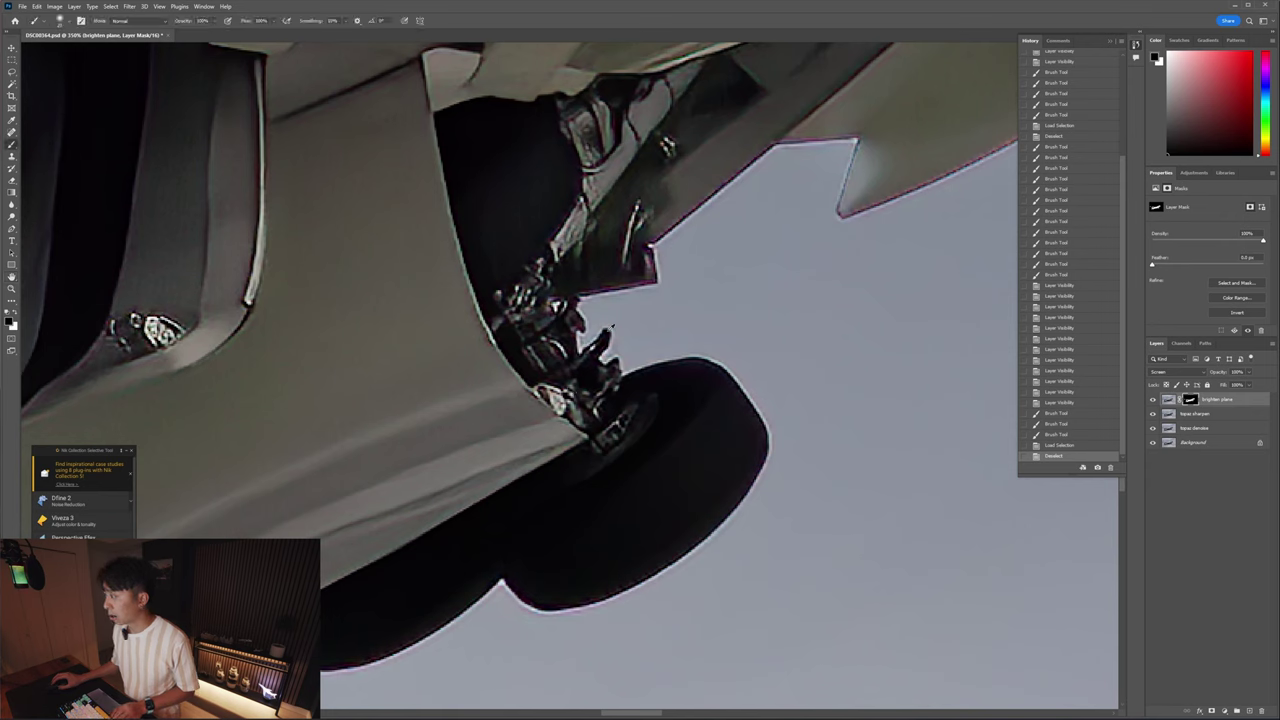
mouse_move(564, 336)
left_mouse_down()
mouse_move(582, 394)
mouse_move(612, 423)
left_mouse_up()
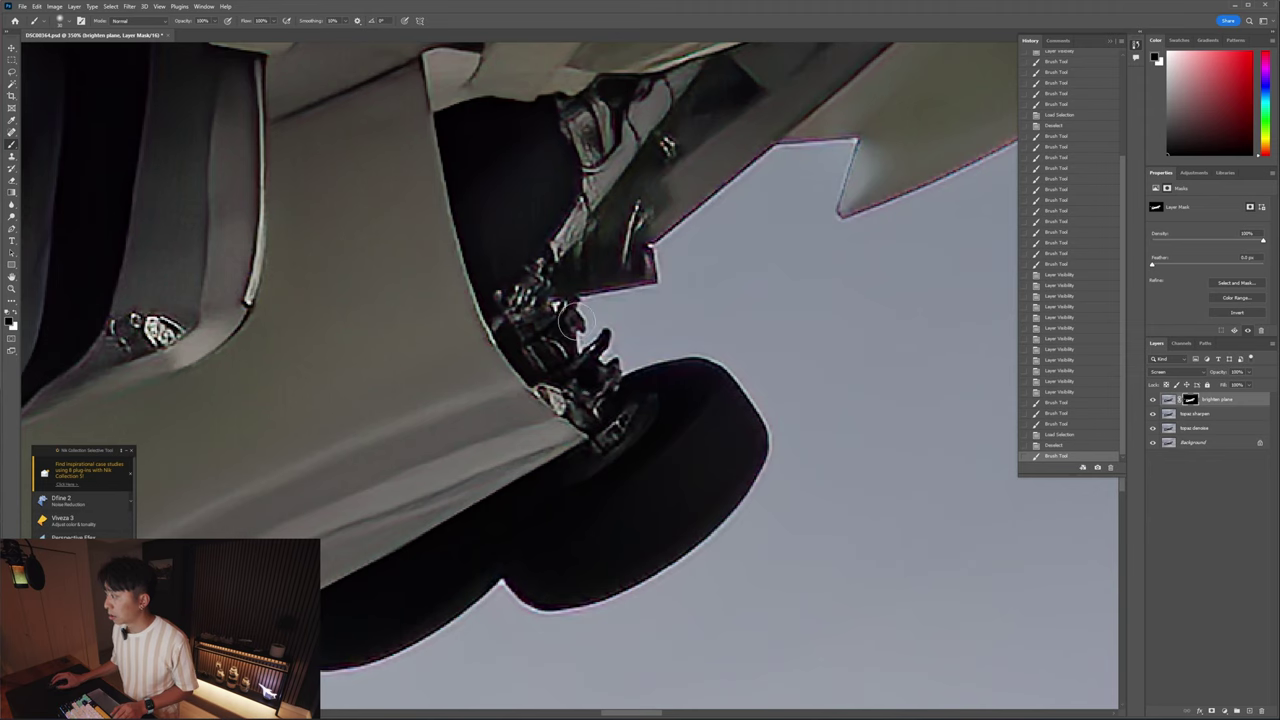
mouse_move(584, 316)
left_mouse_down()
mouse_move(606, 306)
mouse_move(578, 332)
left_mouse_up()
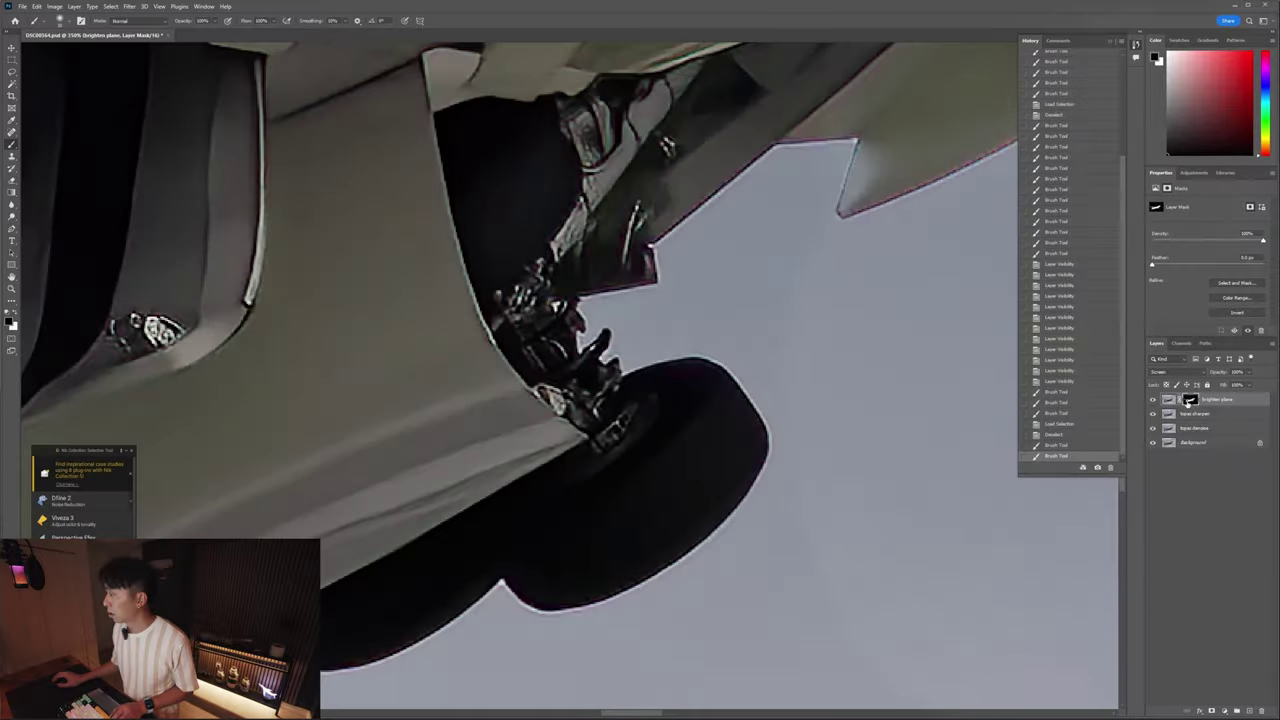
- Check the mask's boundary along the main landing gear and the underside of the rear fuselage with a temporary selection
left_click(1188, 402, "ctrl")
scroll(577, 376, "down", 5)
left_click_drag(475, 382, 725, 317)
left_click_drag(470, 359, 672, 303)
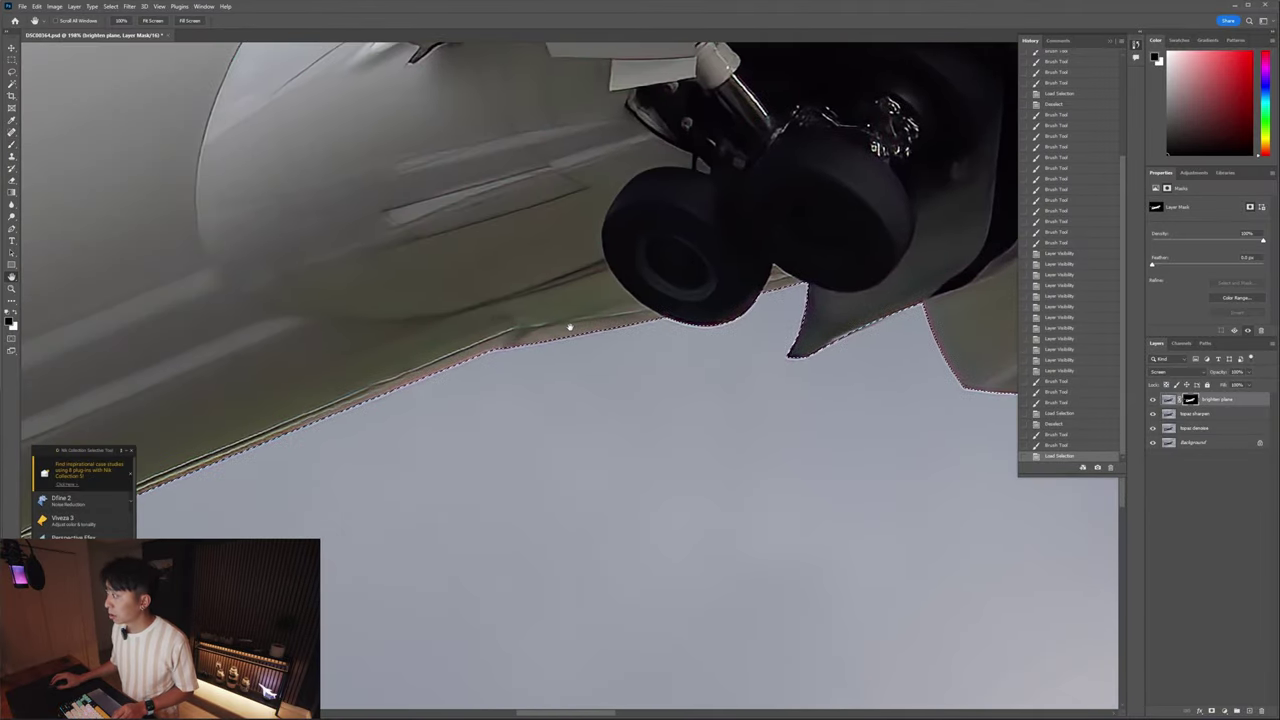
scroll(569, 327, "down", 8)
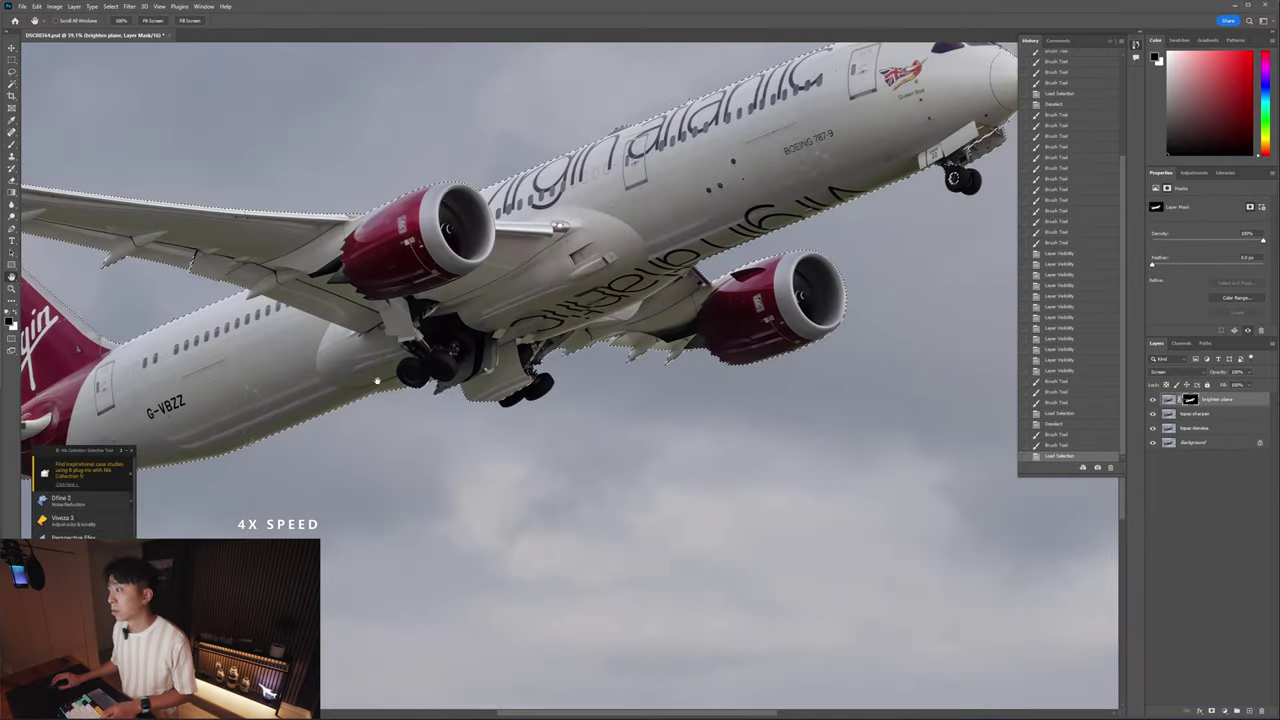
mouse_move(431, 391)
left_mouse_down()
mouse_move(337, 451)
mouse_move(754, 386)
left_mouse_up()
scroll(480, 478, "up", 12)
key("ctrl+d")
- Switch the foreground colour to white, resize the brush, and paint the mask over a small spot toward the rear of the plane
left_click_drag(505, 490, 734, 454)
key("x")
right_click(746, 426, "alt")
left_click(735, 424)
- Paint white on the mask over the small antenna protruding from the fuselage's upper edge
scroll(735, 424, "down", 7)
mouse_move(200, 240)
left_mouse_down()
mouse_move(514, 209)
mouse_move(440, 700)
left_mouse_up()
left_click_drag(854, 250, 464, 269)
scroll(686, 436, "up", 7)
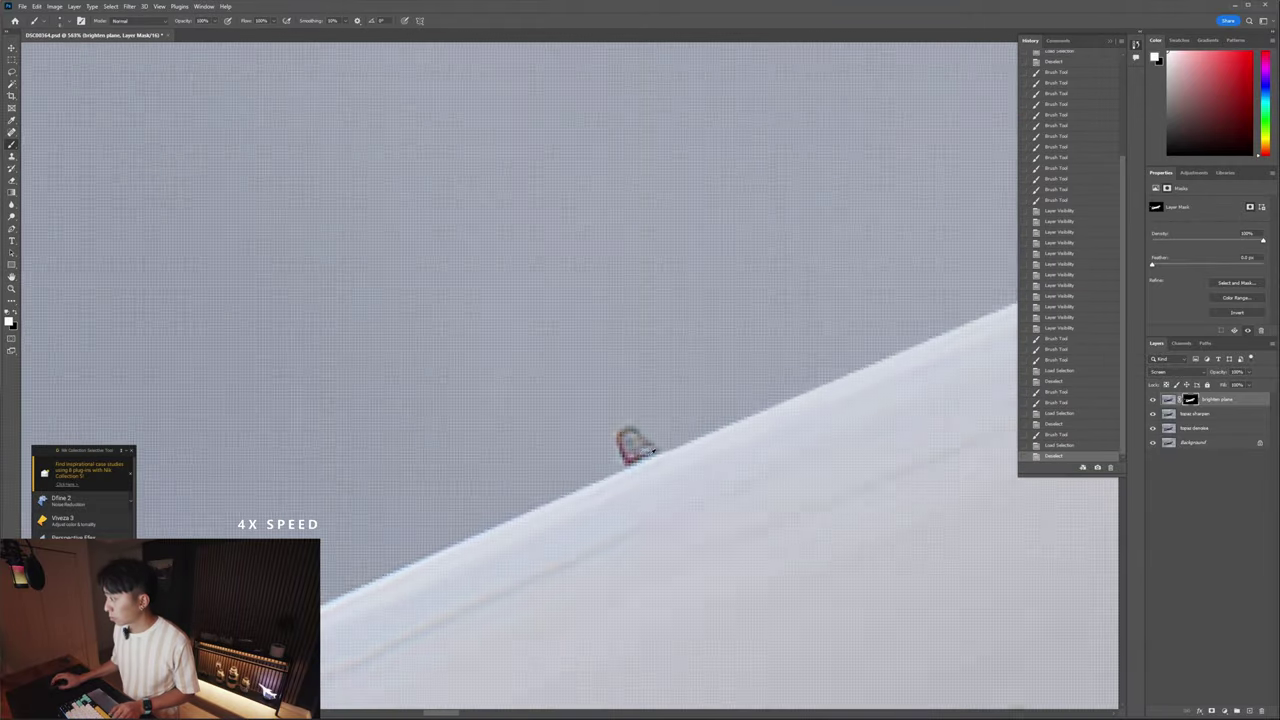
left_click(632, 446)
left_click(640, 450)
- Inspect the rest of the plane, and check the mask's complete outline around it with a temporary selection
scroll(655, 440, "down", 8)
left_click_drag(717, 340, 863, 406)
mouse_move(125, 201)
left_mouse_down()
mouse_move(785, 436)
mouse_move(60, 380)
left_mouse_up()
left_click_drag(1000, 365, 88, 101)
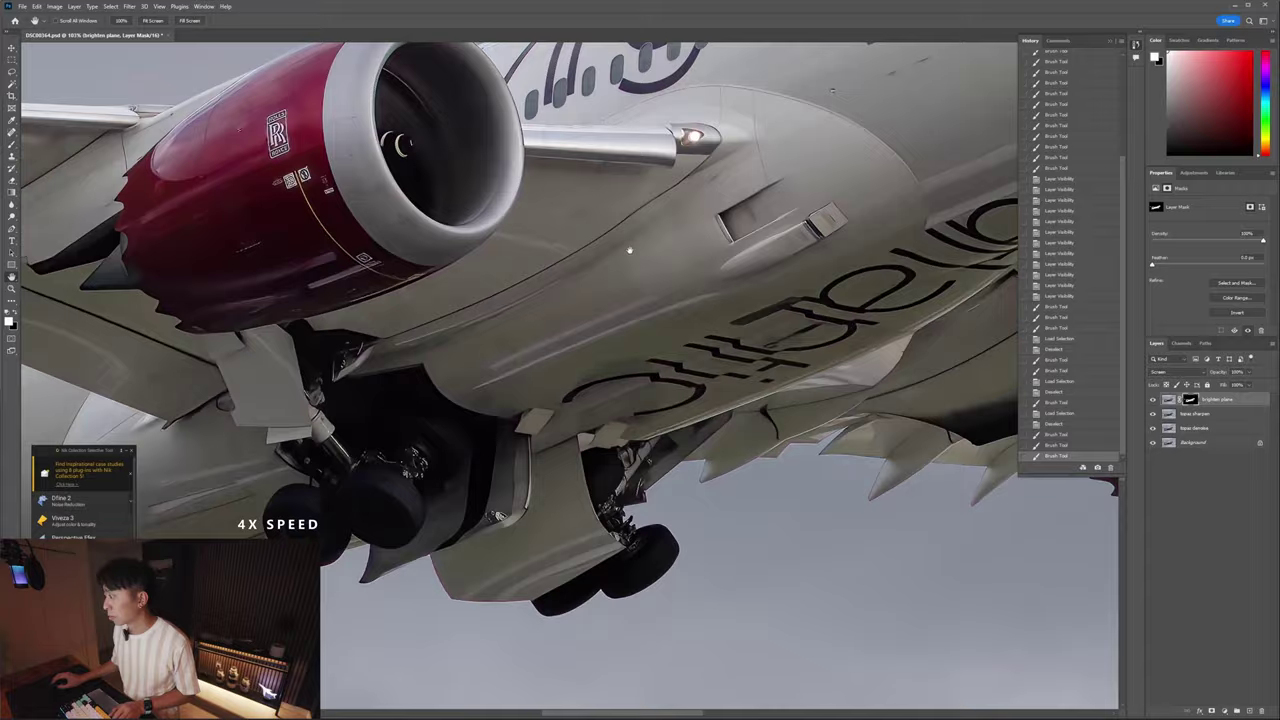
scroll(500, 370, "down", 8)
left_click(1191, 399, "ctrl")
scroll(591, 354, "up", 2)
scroll(503, 343, "up", 1)
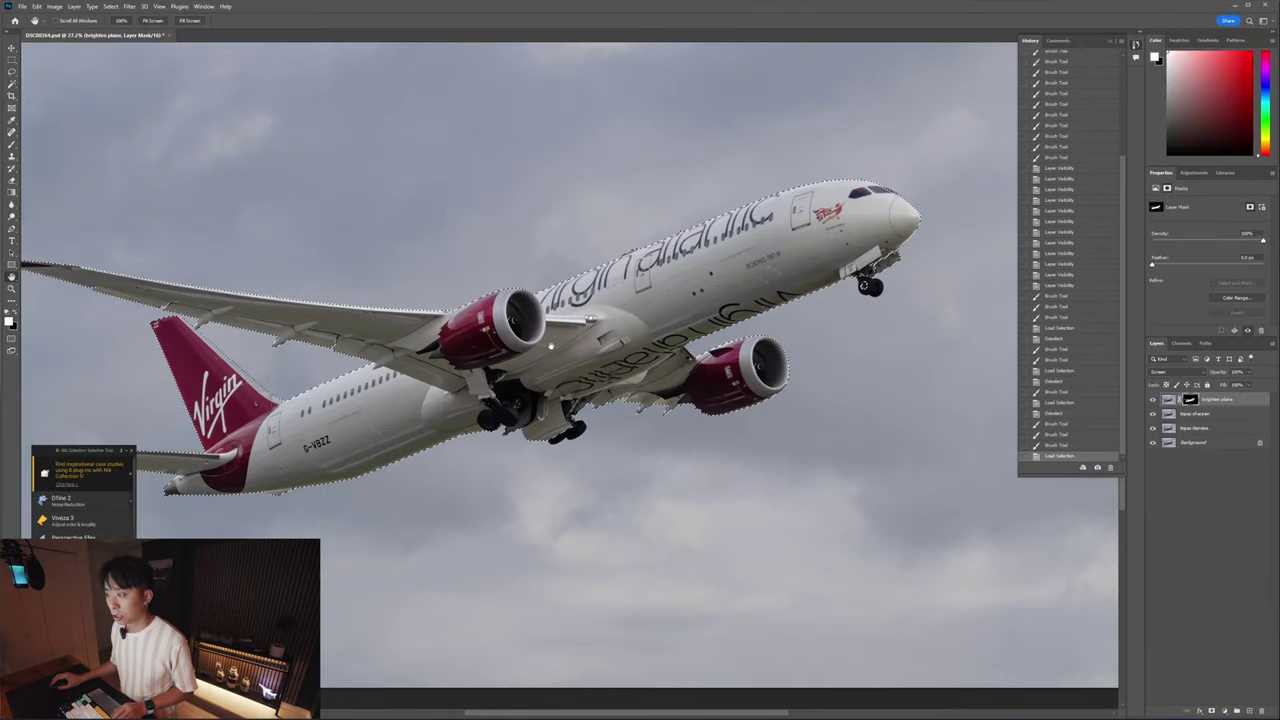
left_click_drag(491, 335, 559, 334)
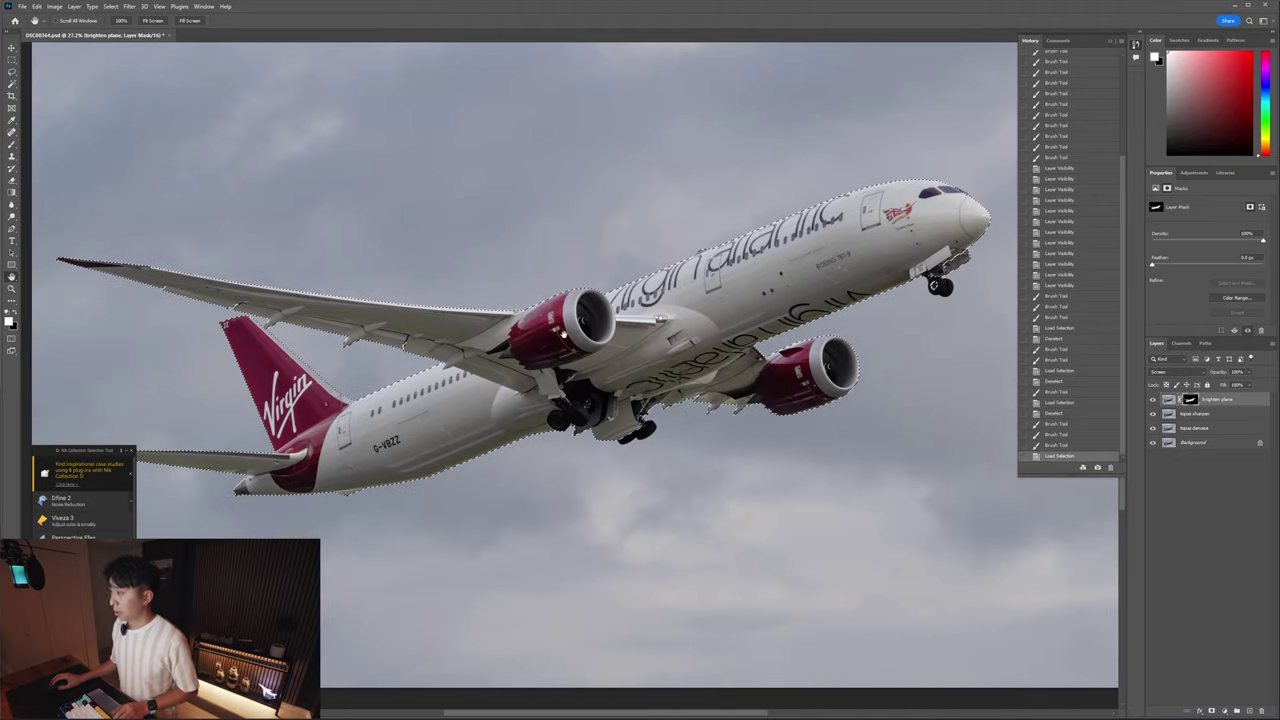
scroll(564, 330, "down", 2)
scroll(614, 343, "up", 1)
scroll(613, 343, "up", 1)
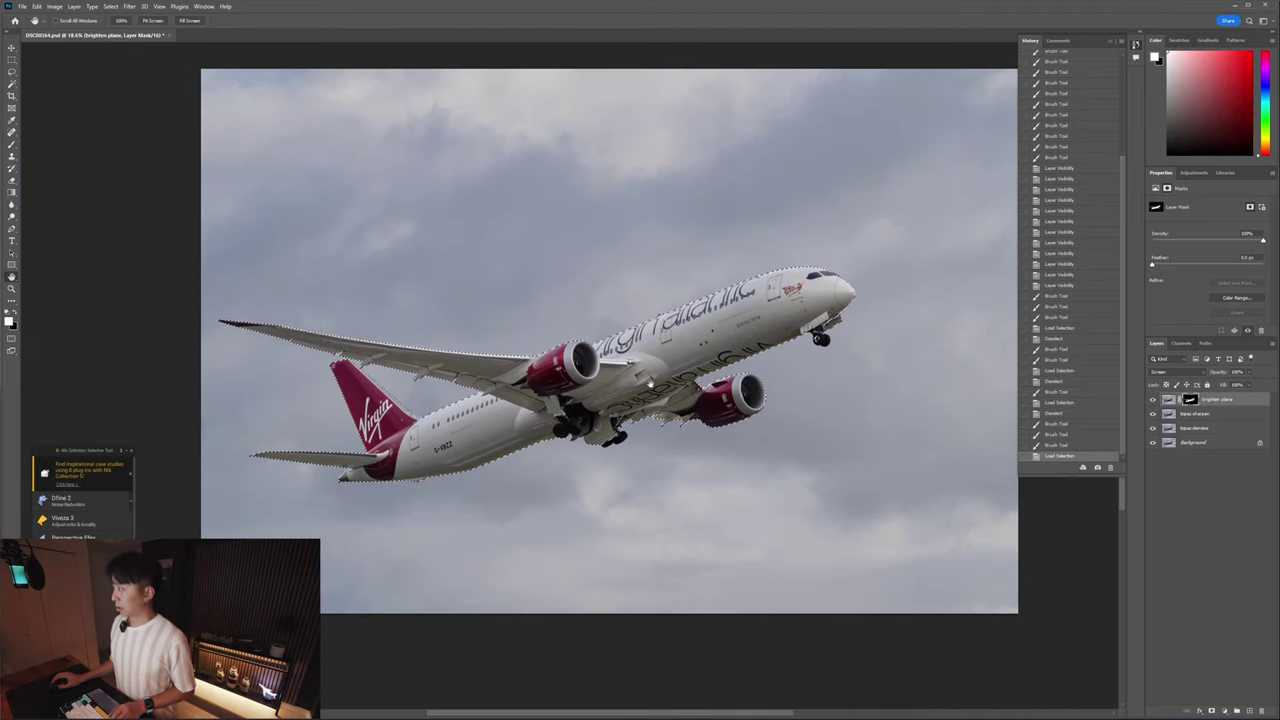
scroll(560, 362, "up", 1)
scroll(557, 364, "left", 1)
key("ctrl+d")
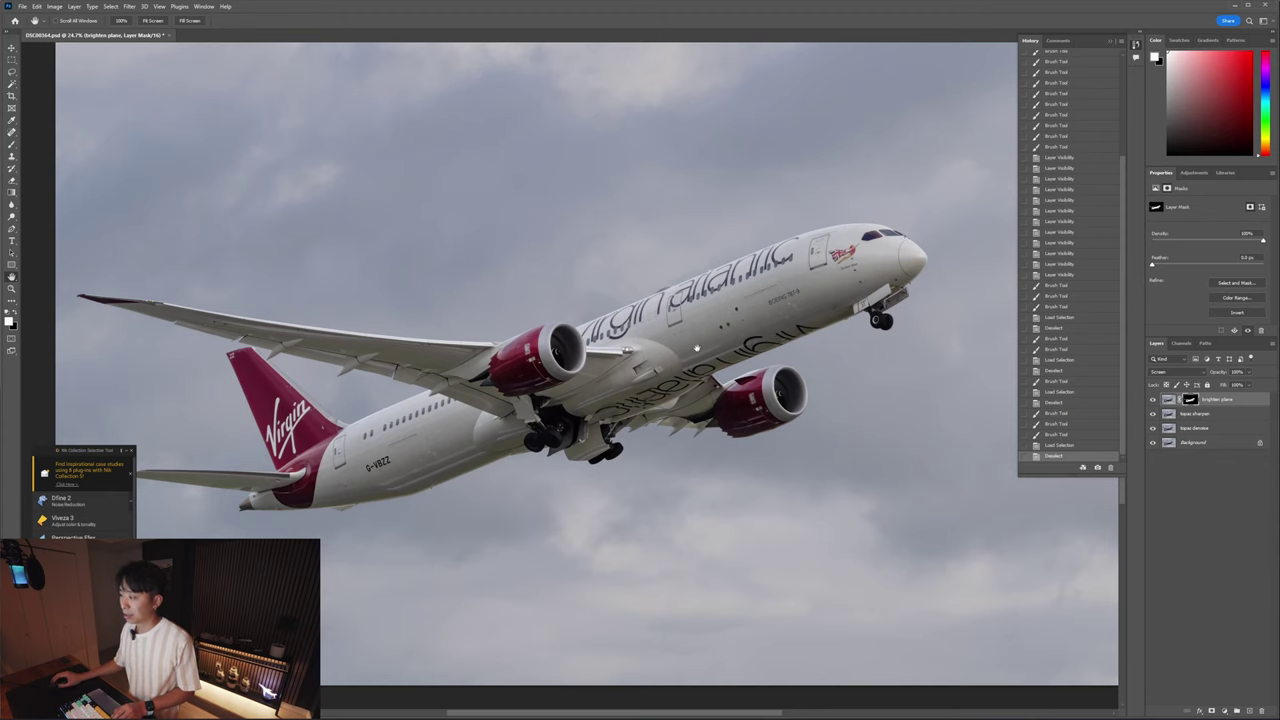
- Target the image content of the "brighten plane" layer and compare the whole plane with that layer hidden and shown
scroll(712, 328, "down", 1)
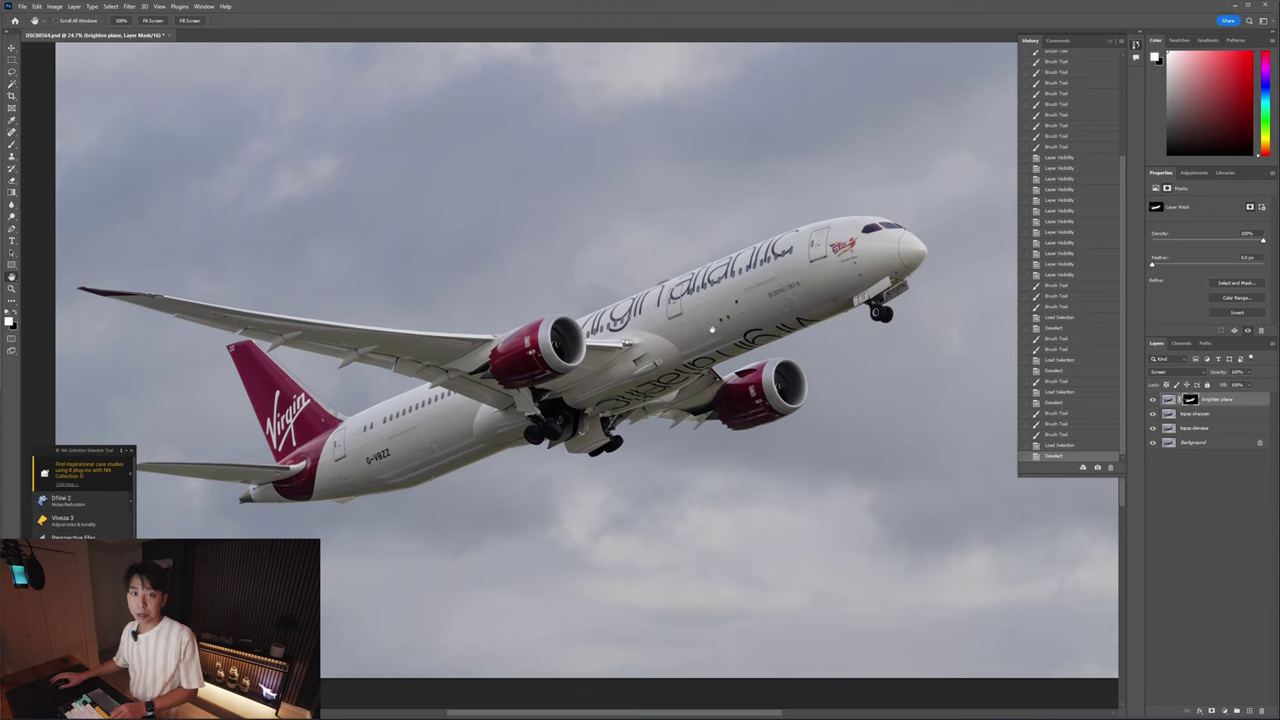
scroll(740, 378, "up", 2)
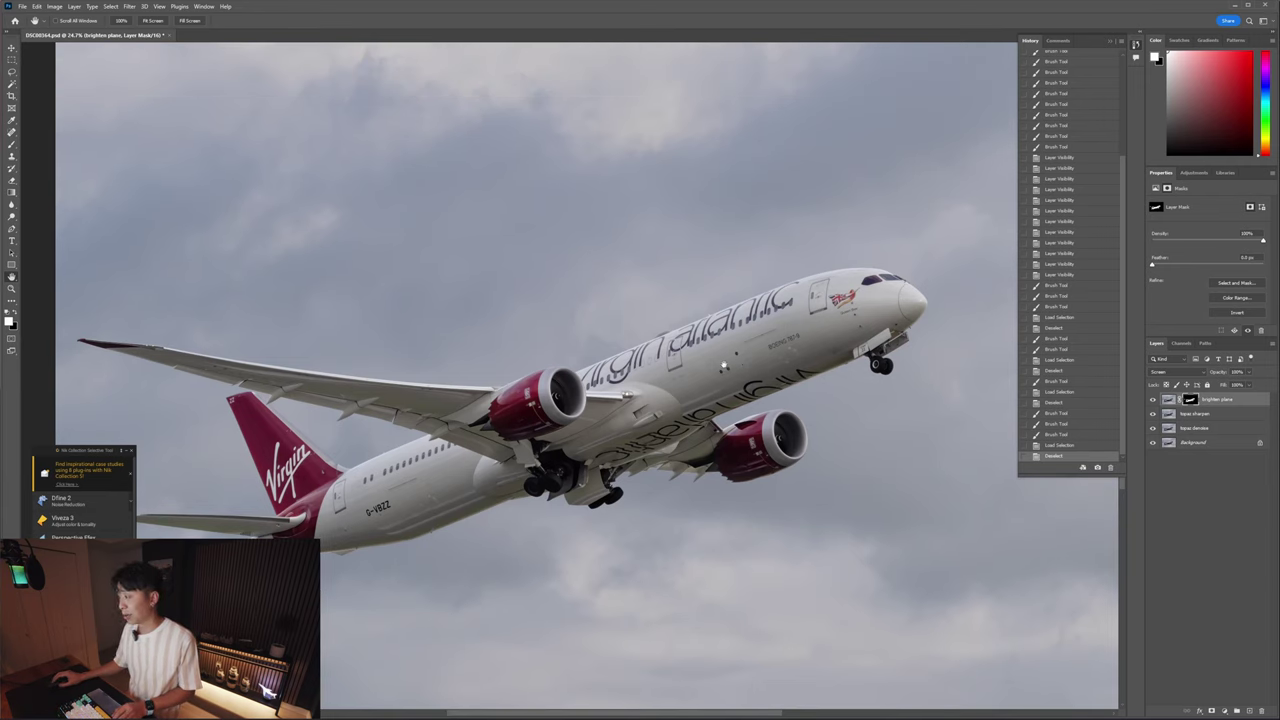
left_click(1166, 399)
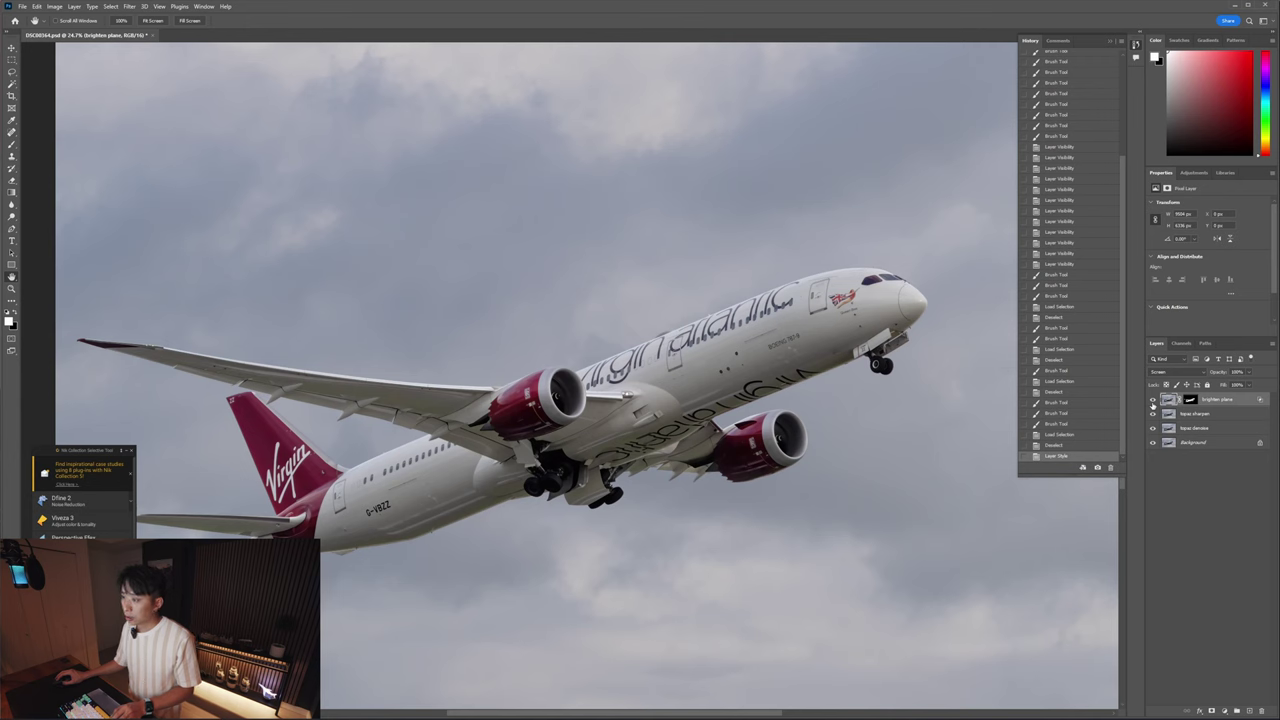
left_click(1152, 400)
left_click(1152, 400)
left_click(1152, 400)
left_click(1152, 400)
left_click(1152, 400)
left_click(1152, 400)
left_click(1152, 400)
left_click(1152, 400)
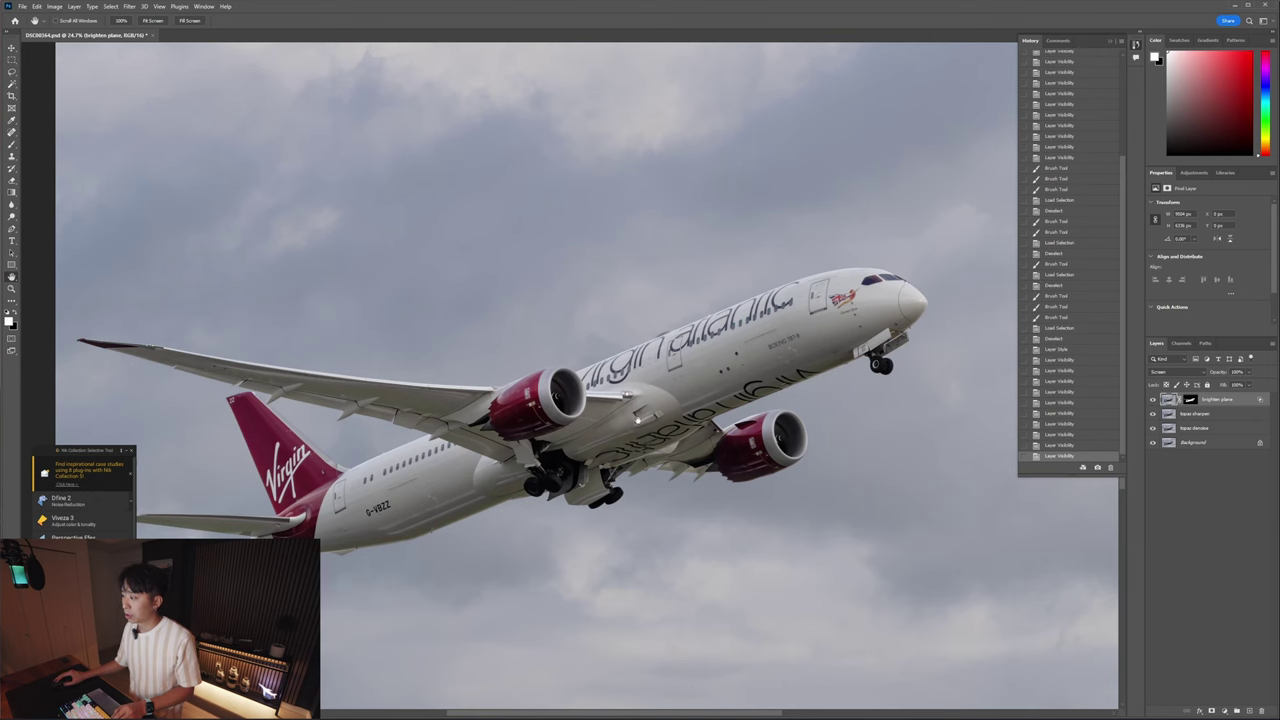
- Save the document in the large document format as DSC00364.psb
key("ctrl+0")
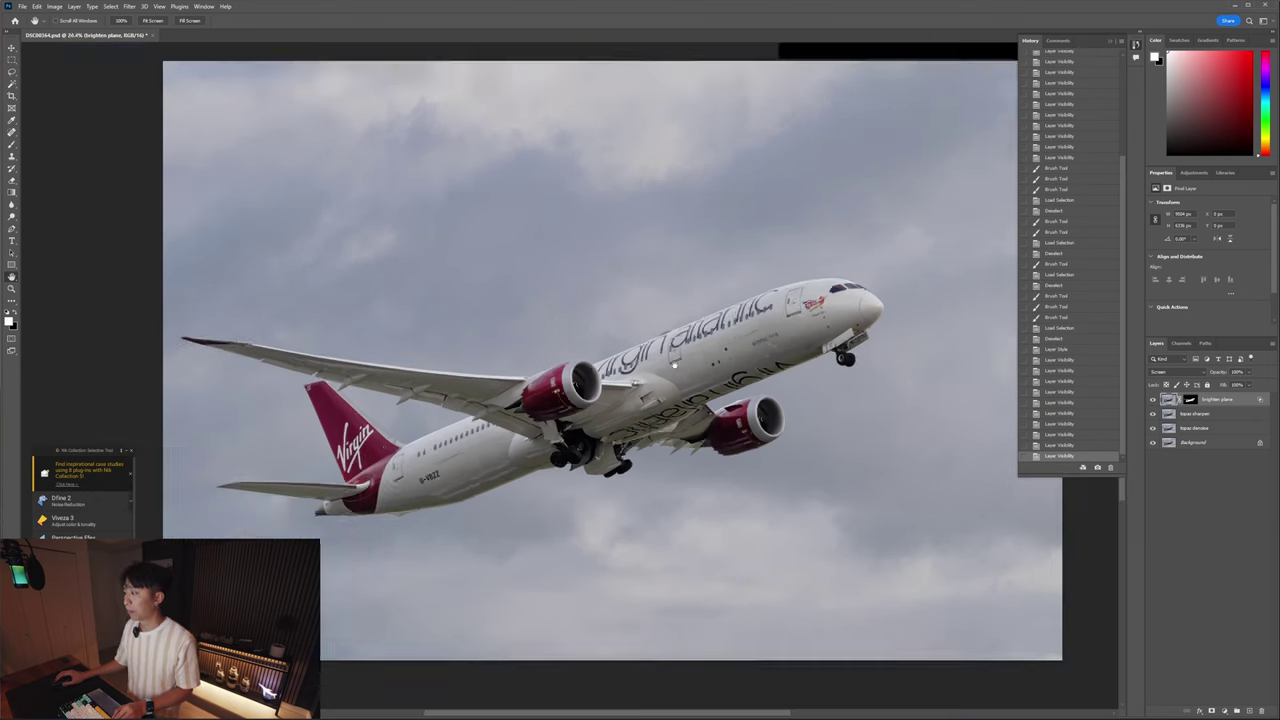
left_click(22, 6)
left_click(50, 115)
left_click(472, 380)
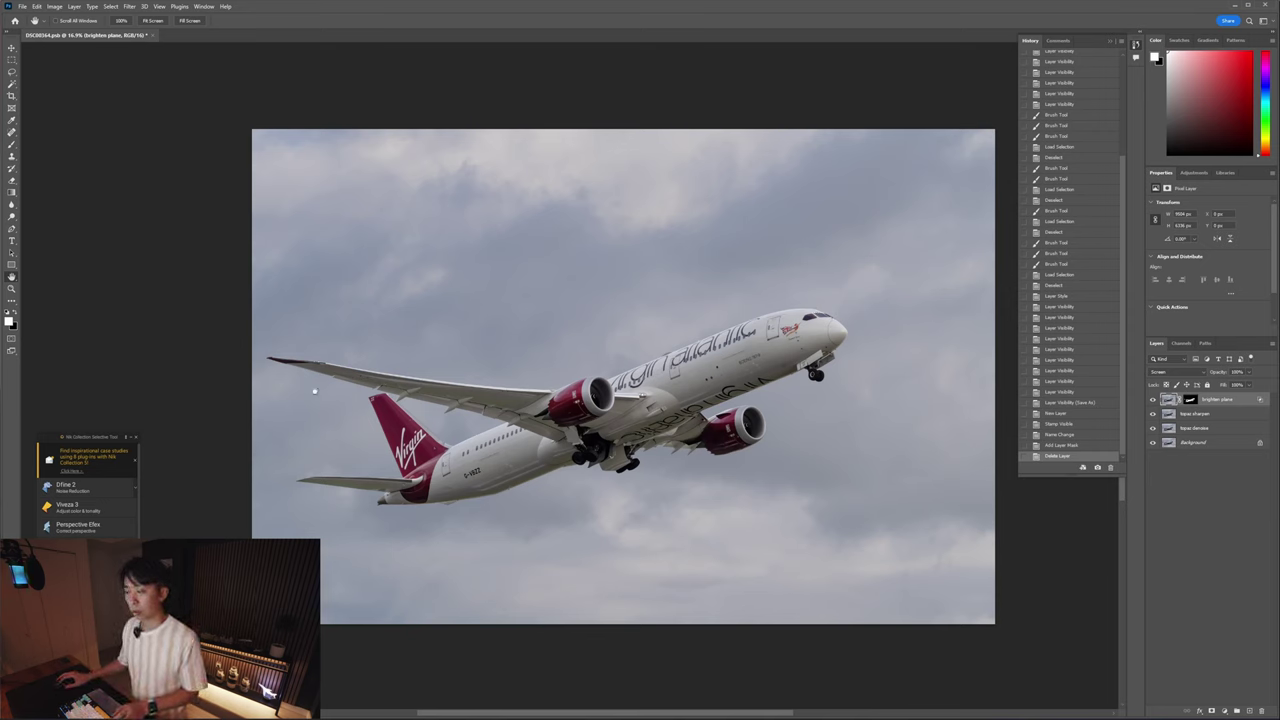
left_click_drag(86, 441, 85, 443)
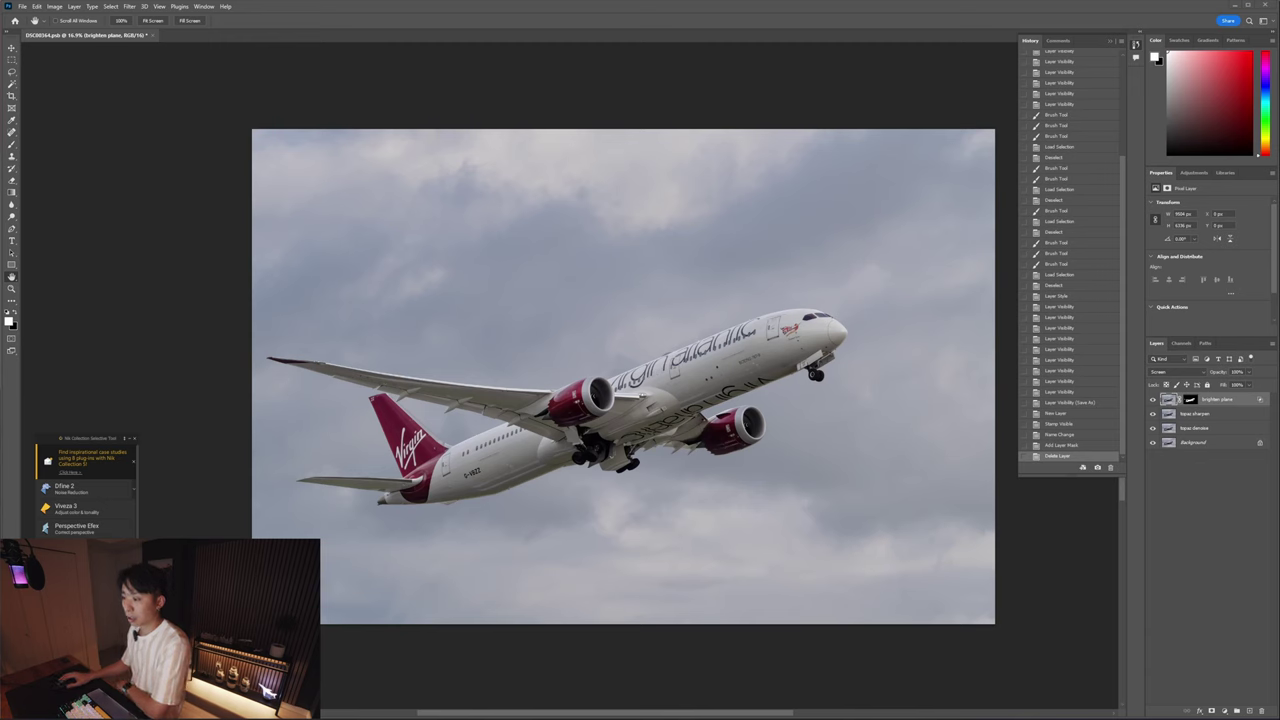
left_click_drag(70, 439, 72, 442)
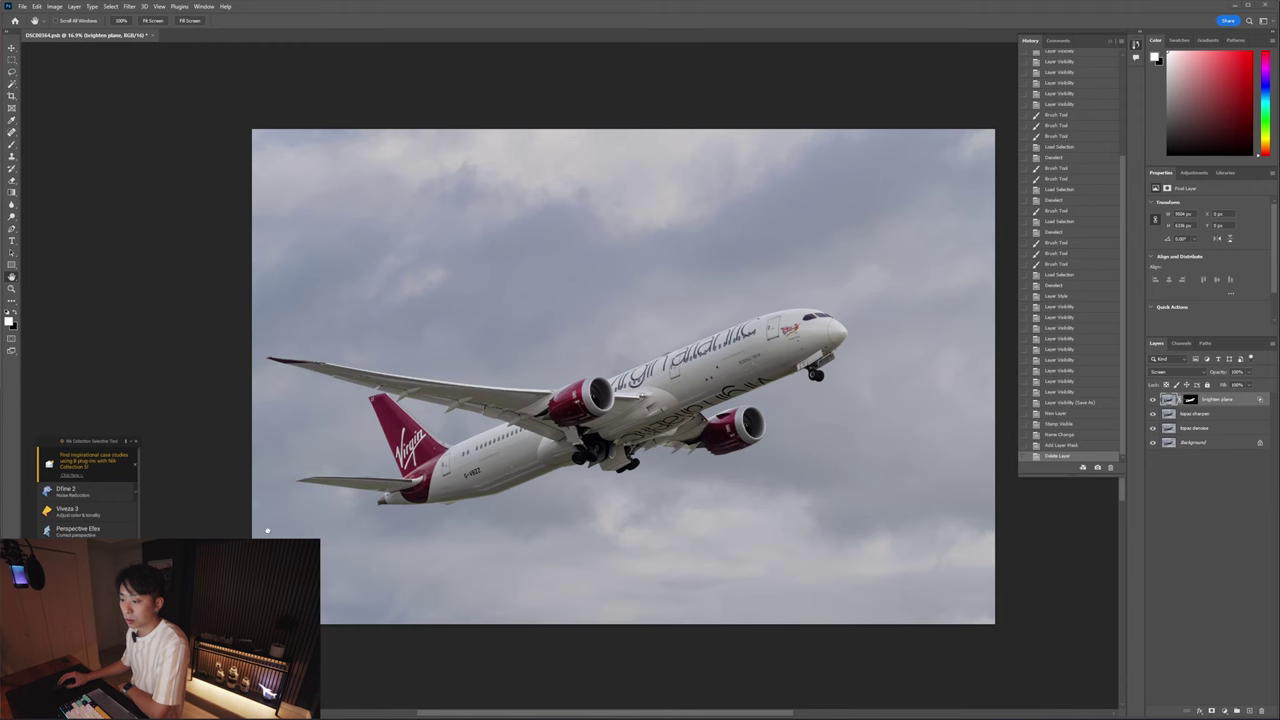
- Apply Color Efex Pro 5's Pro Contrast filter to the image with Dynamic Contrast at 81%
left_click(80, 570)
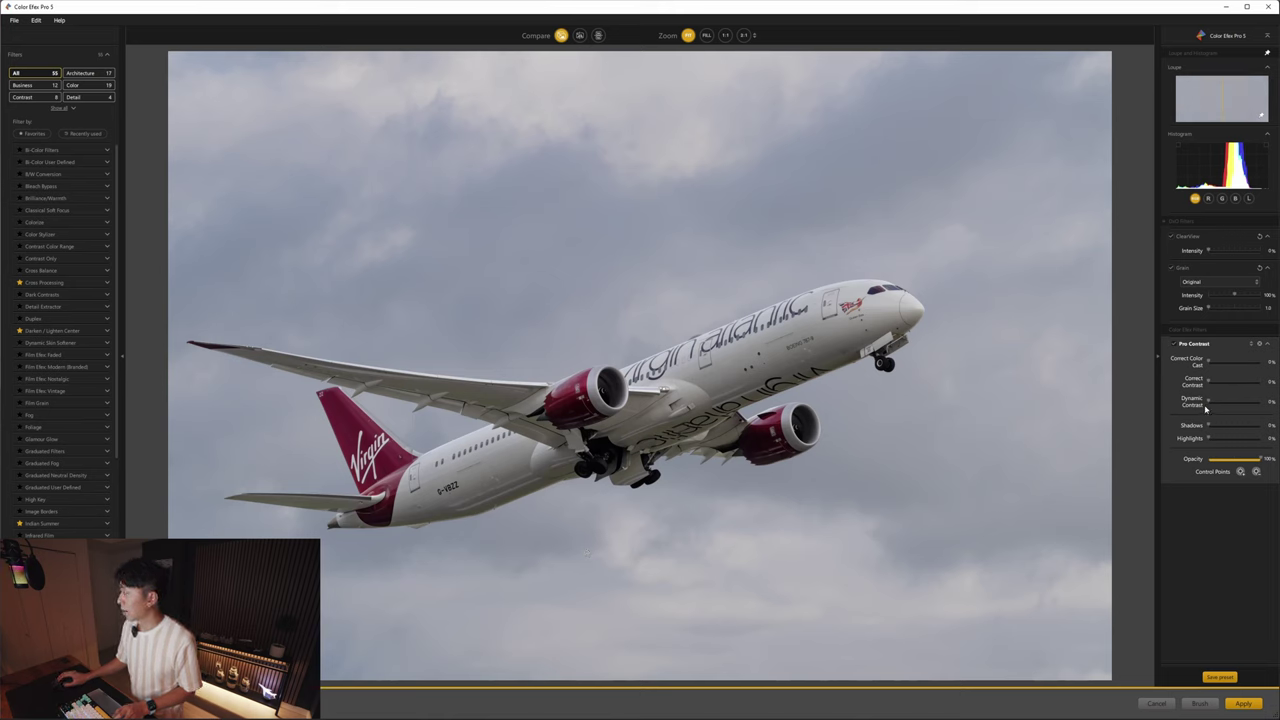
left_click_drag(1209, 403, 1268, 411)
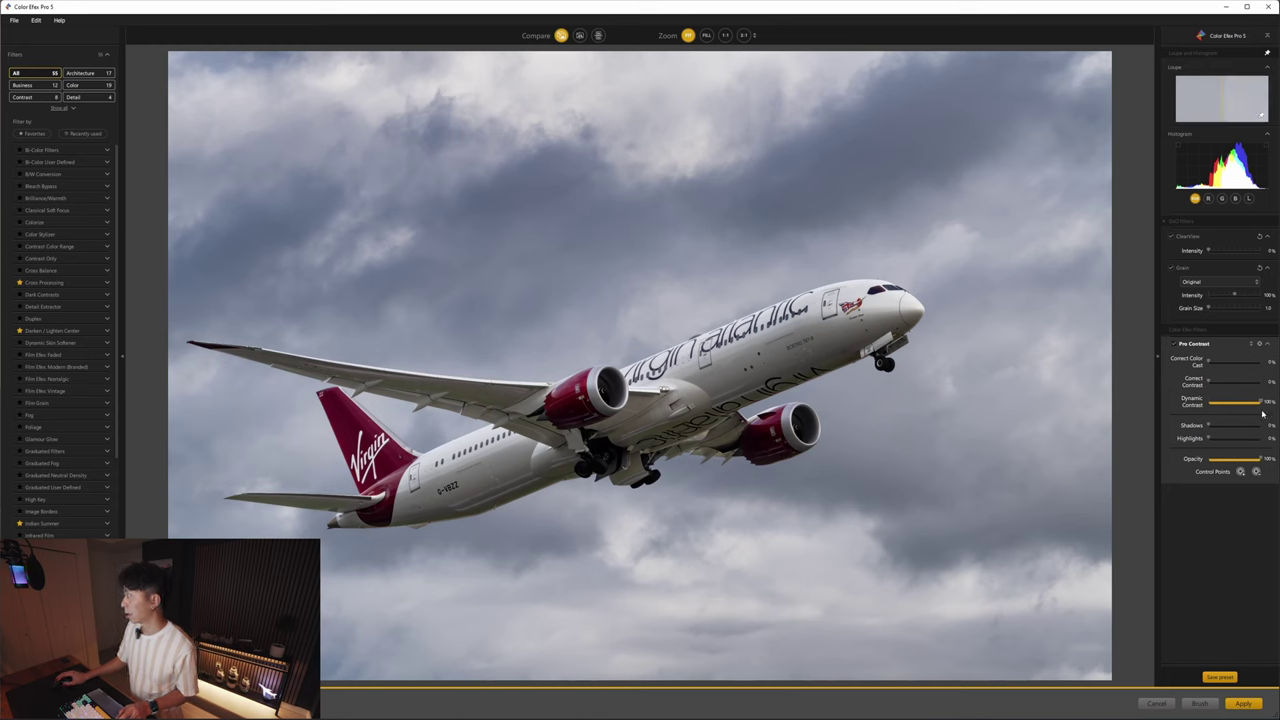
mouse_move(1261, 403)
left_mouse_down()
mouse_move(1238, 403)
mouse_move(1263, 404)
left_mouse_up()
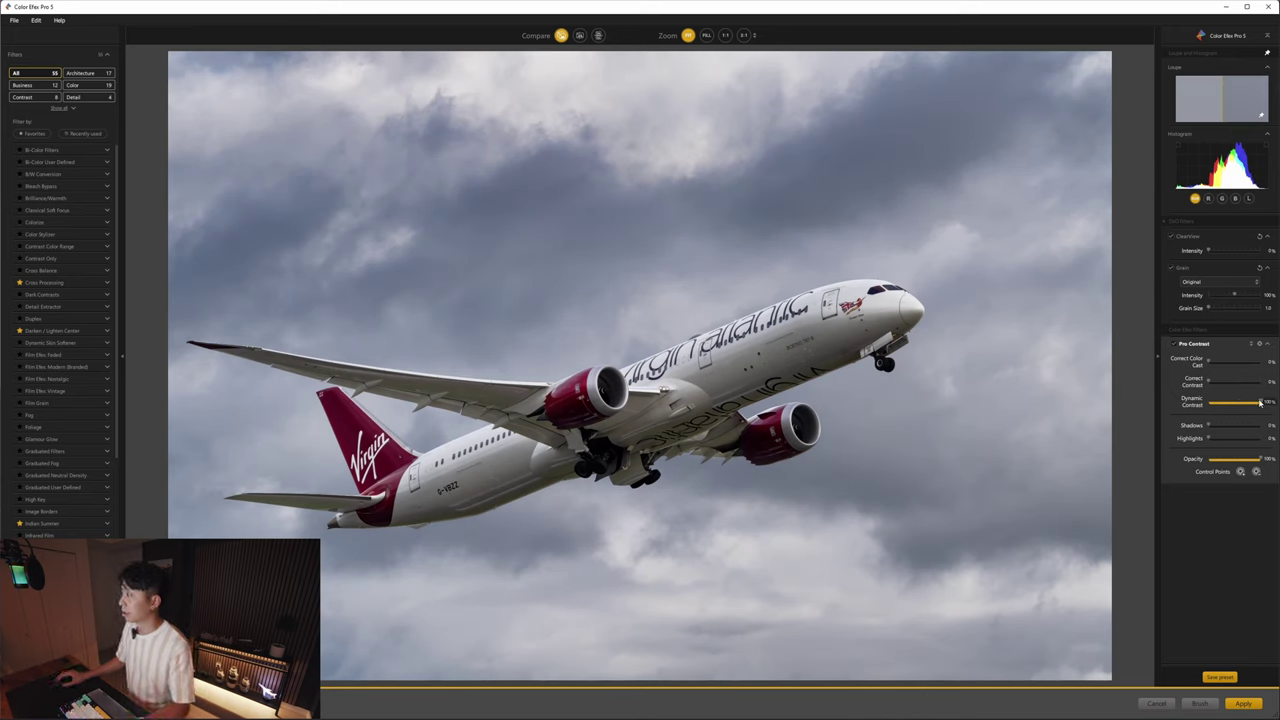
mouse_move(1258, 402)
left_mouse_down()
mouse_move(1242, 402)
mouse_move(1249, 425)
left_mouse_up()
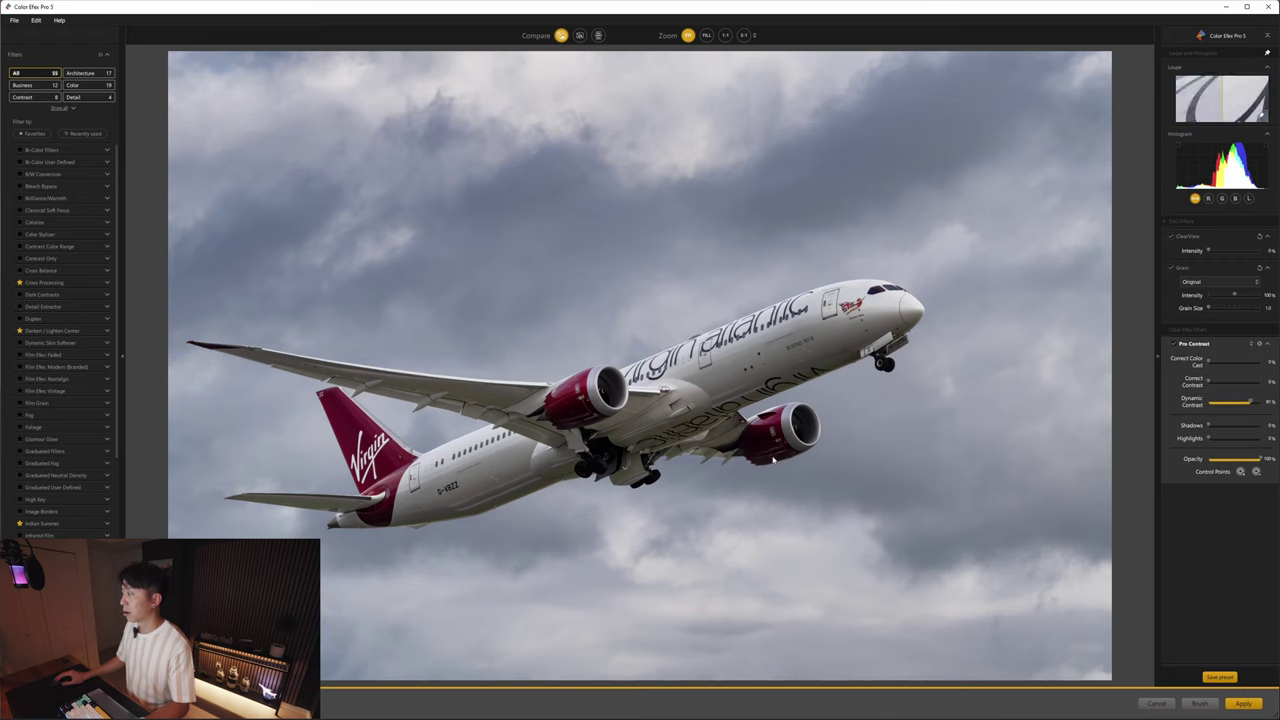
left_click(1240, 704)
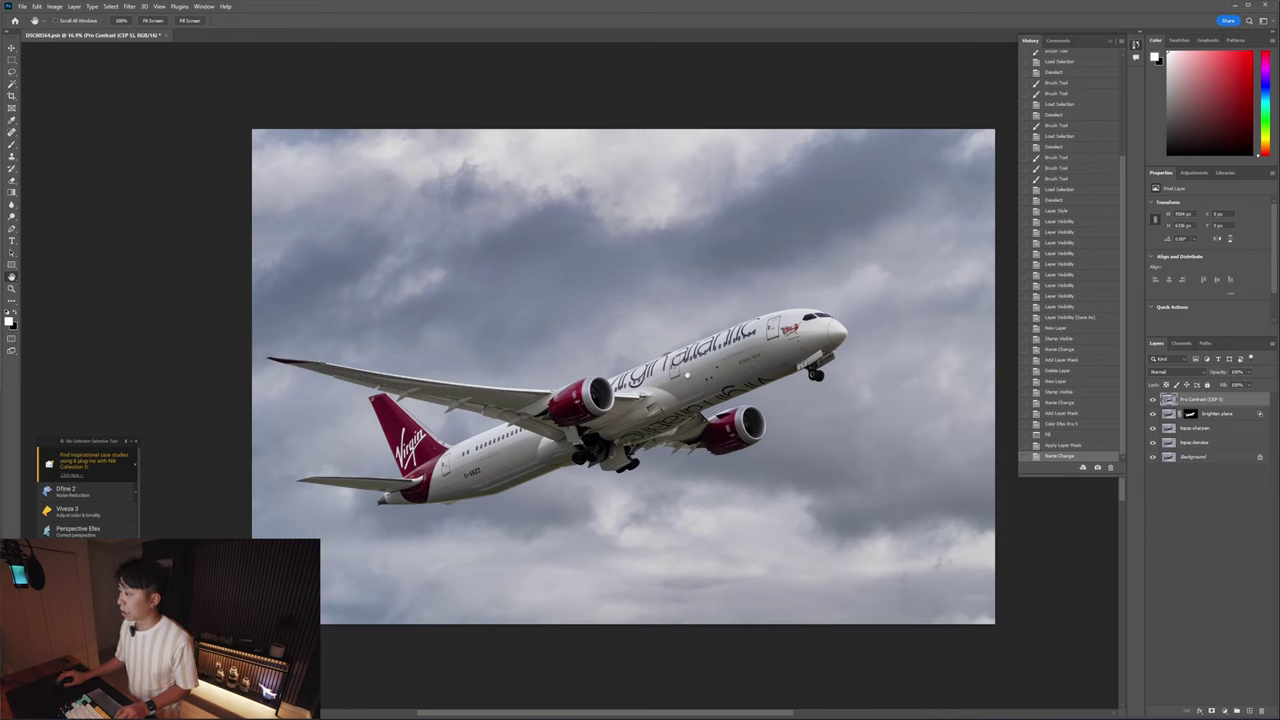
- Add a white mask to the Pro Contrast layer, load the "brighten plane" mask as a selection, and target the new mask
left_click(1191, 414)
left_click(1170, 399)
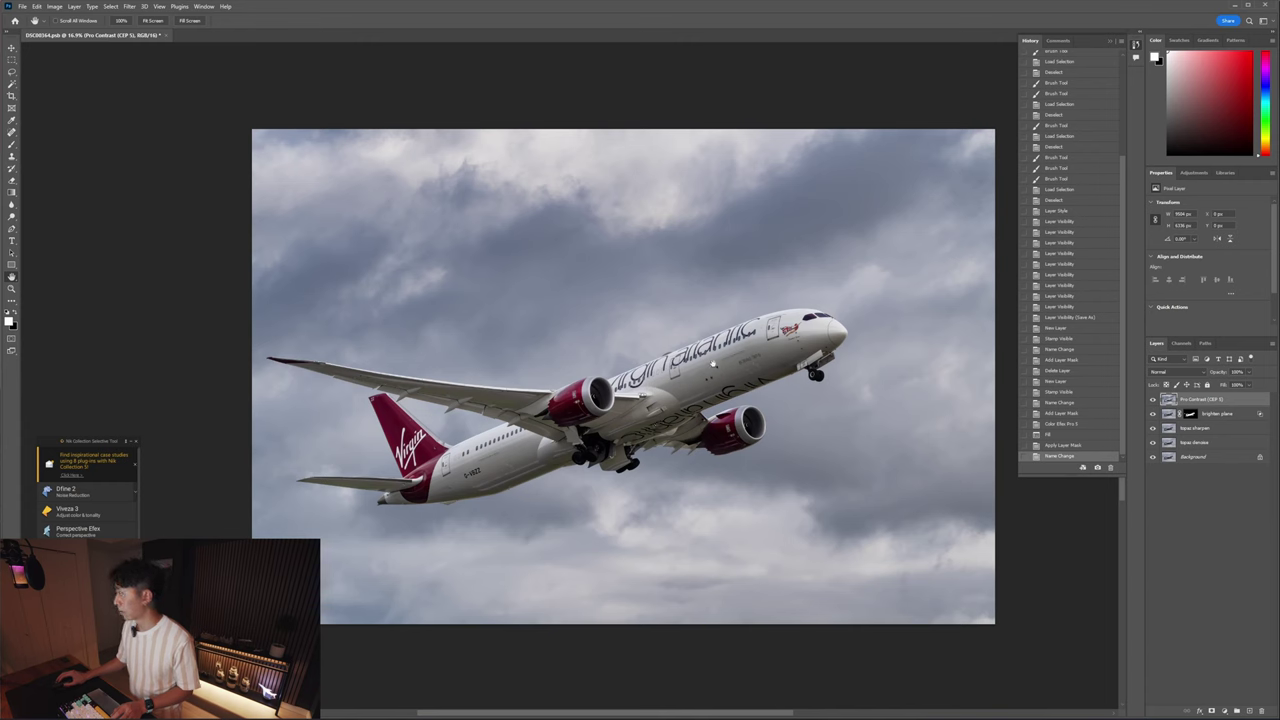
left_click(1212, 711)
left_click(1190, 414, "ctrl")
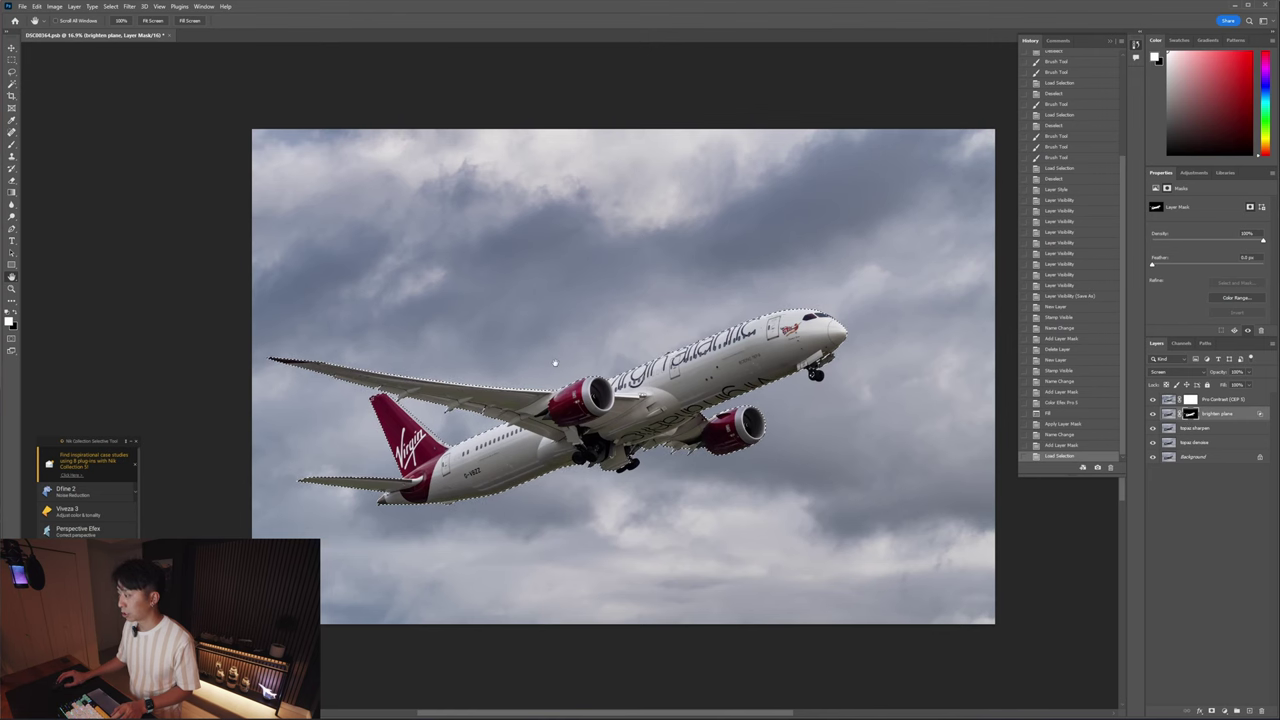
key("alt+bracketright")
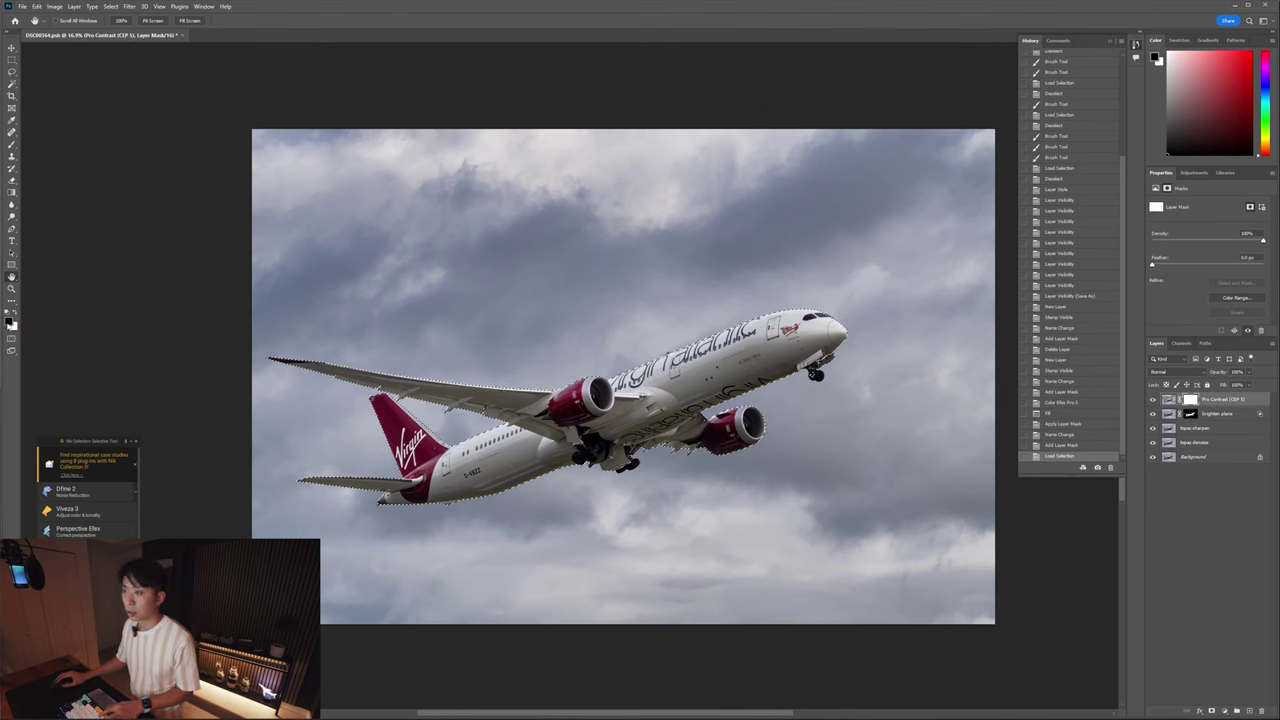
- With a large black brush at 30% flow, paint on the Pro Contrast mask over the plane's nose and forward belly
key("b")
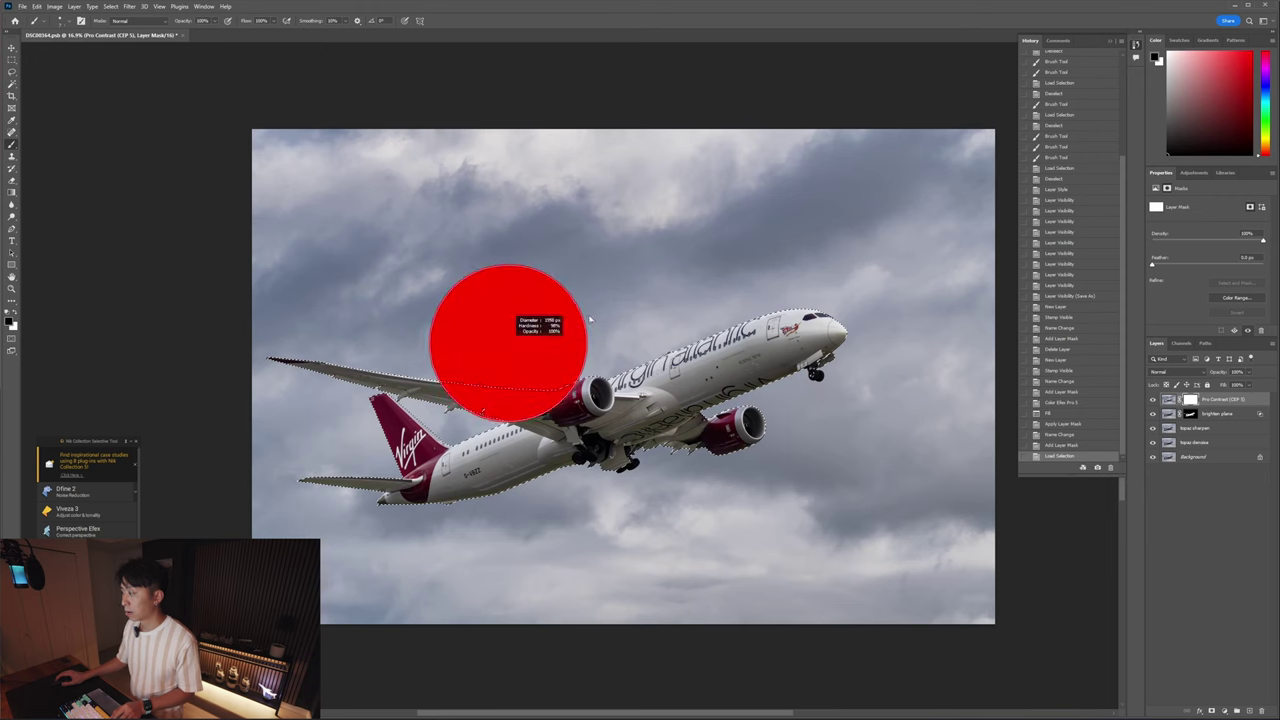
left_click_drag(563, 369, 584, 361)
left_click_drag(246, 22, 234, 26)
type("30")
key("Return")
left_click_drag(687, 324, 648, 323)
scroll(685, 379, "up", 4)
left_click_drag(706, 437, 660, 433)
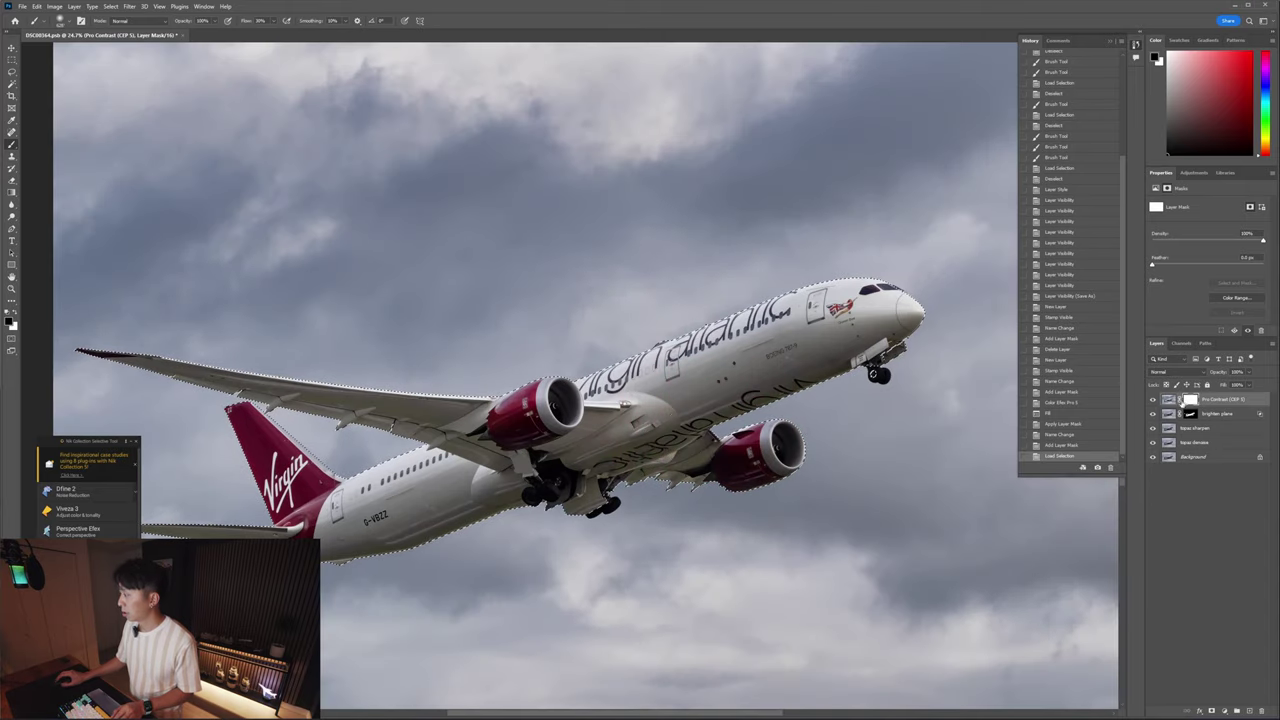
left_click_drag(757, 405, 757, 405)
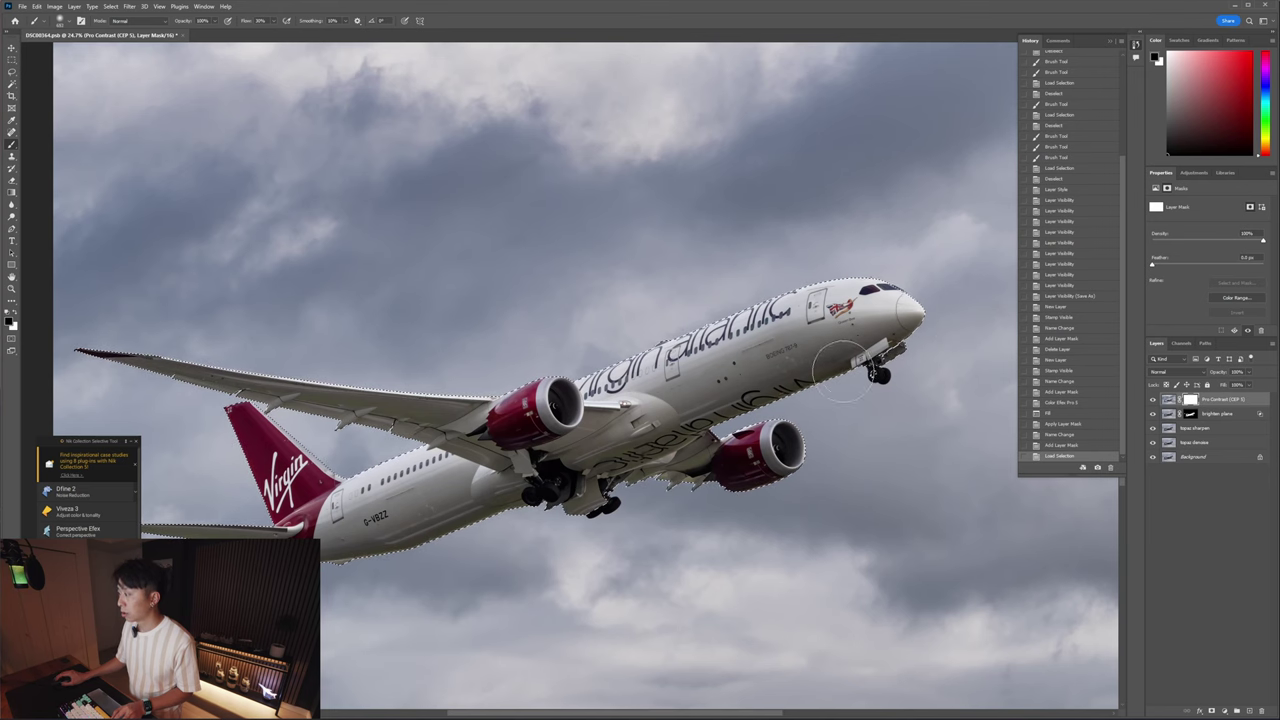
scroll(766, 378, "down", 1)
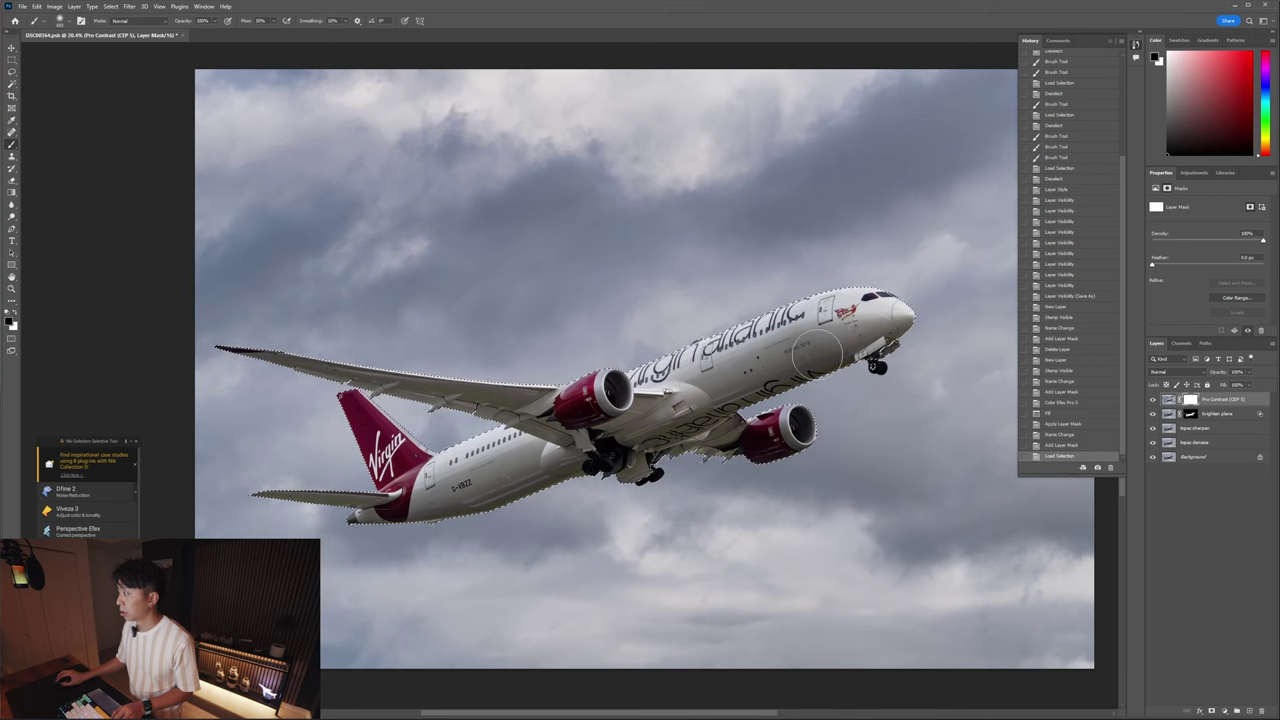
left_click(880, 330)
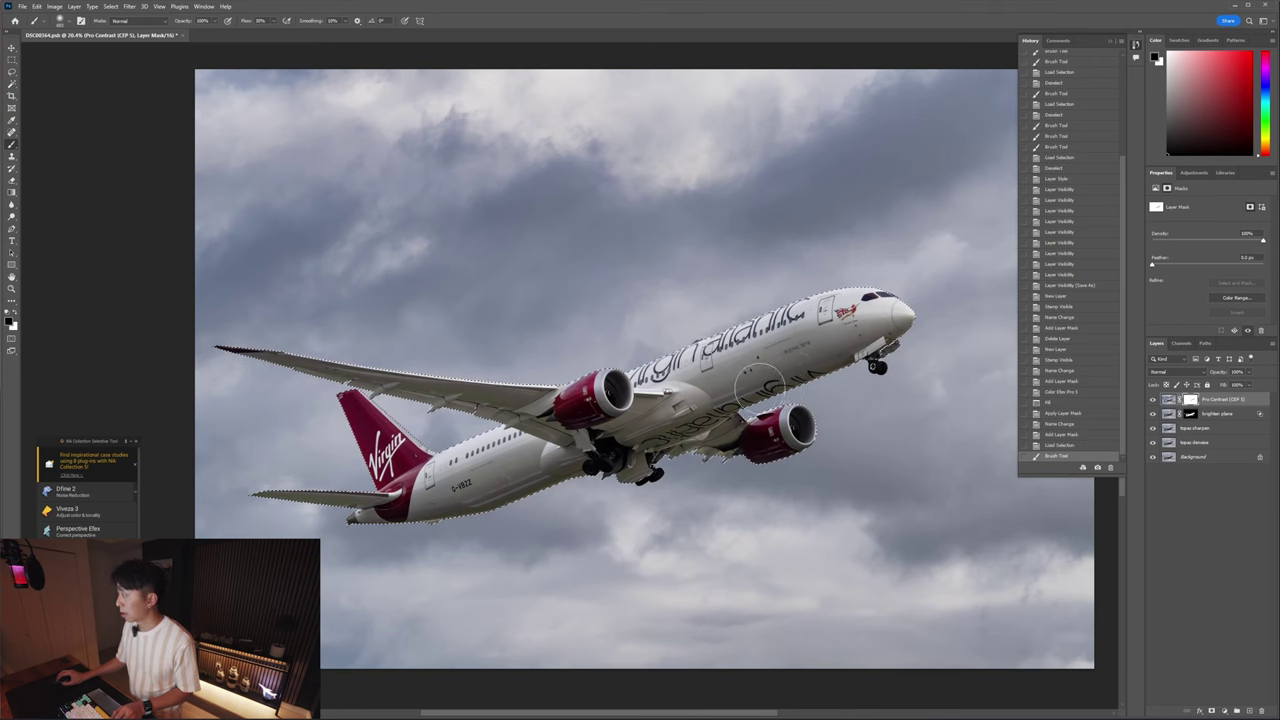
left_click(802, 377)
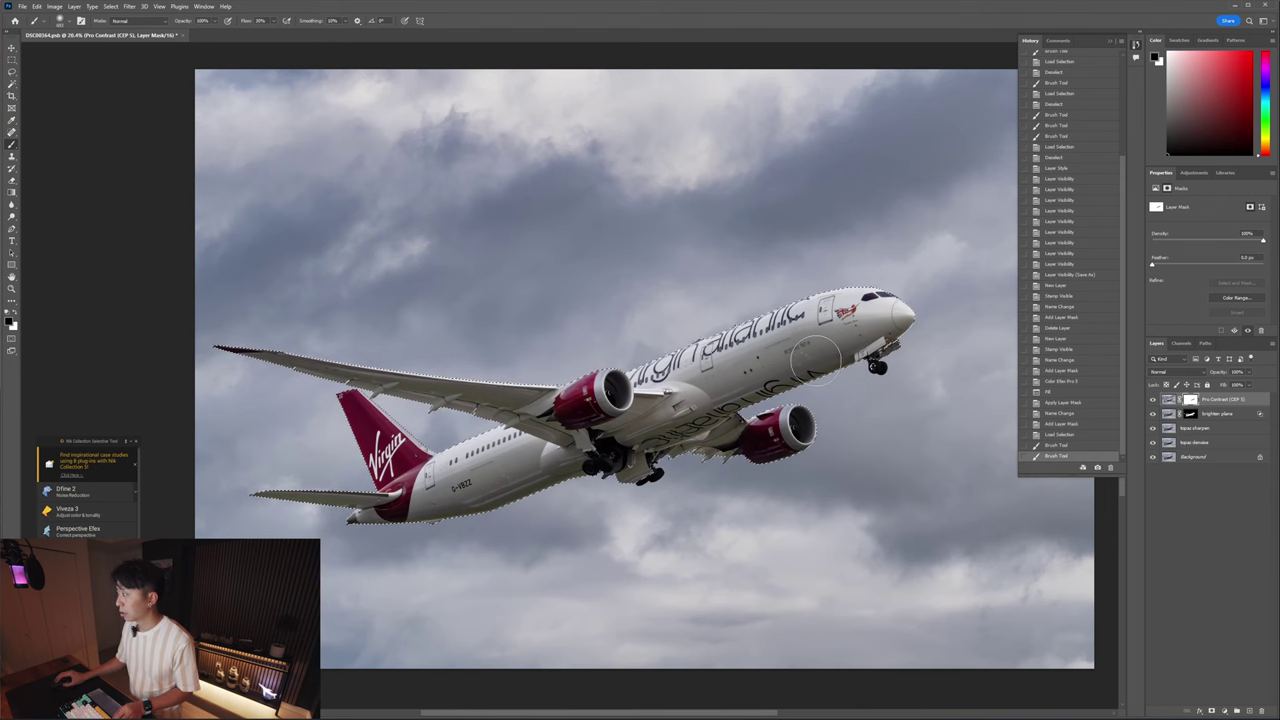
- Paint black at 30% flow on the mask over the belly, main landing gear, rear fuselage and tailplane
scroll(800, 360, "up", 1)
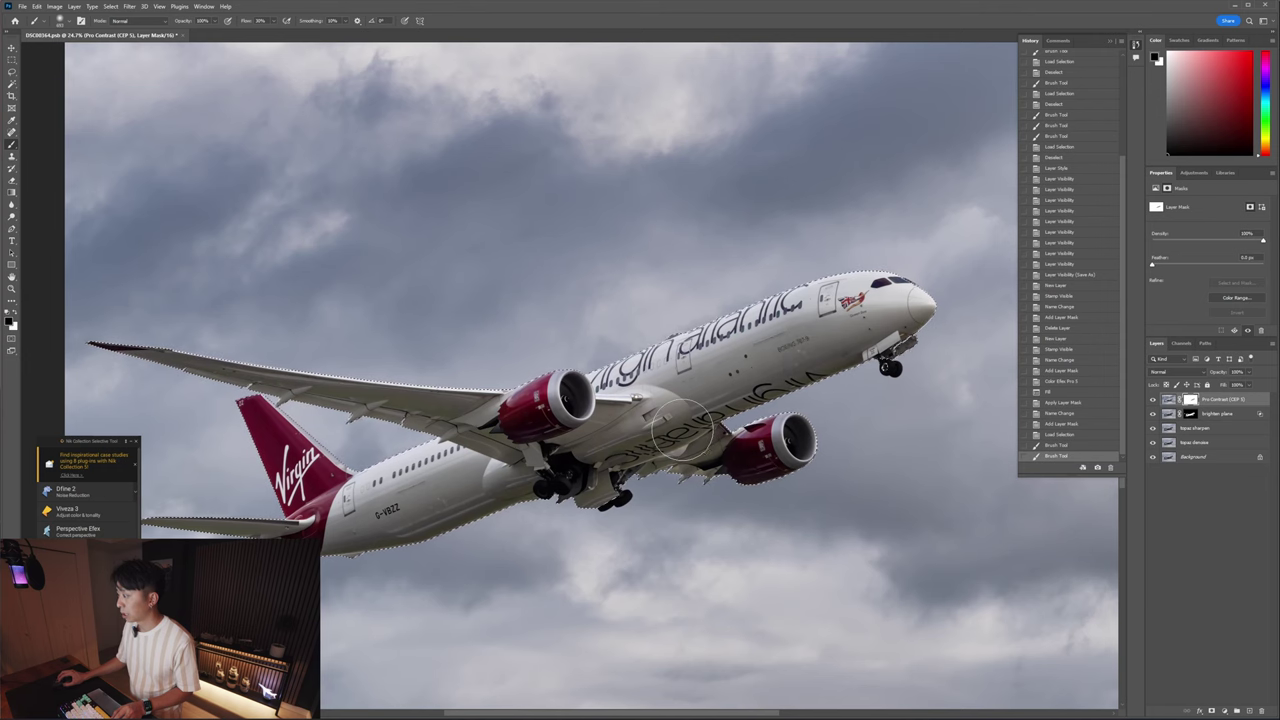
left_click_drag(645, 443, 620, 493)
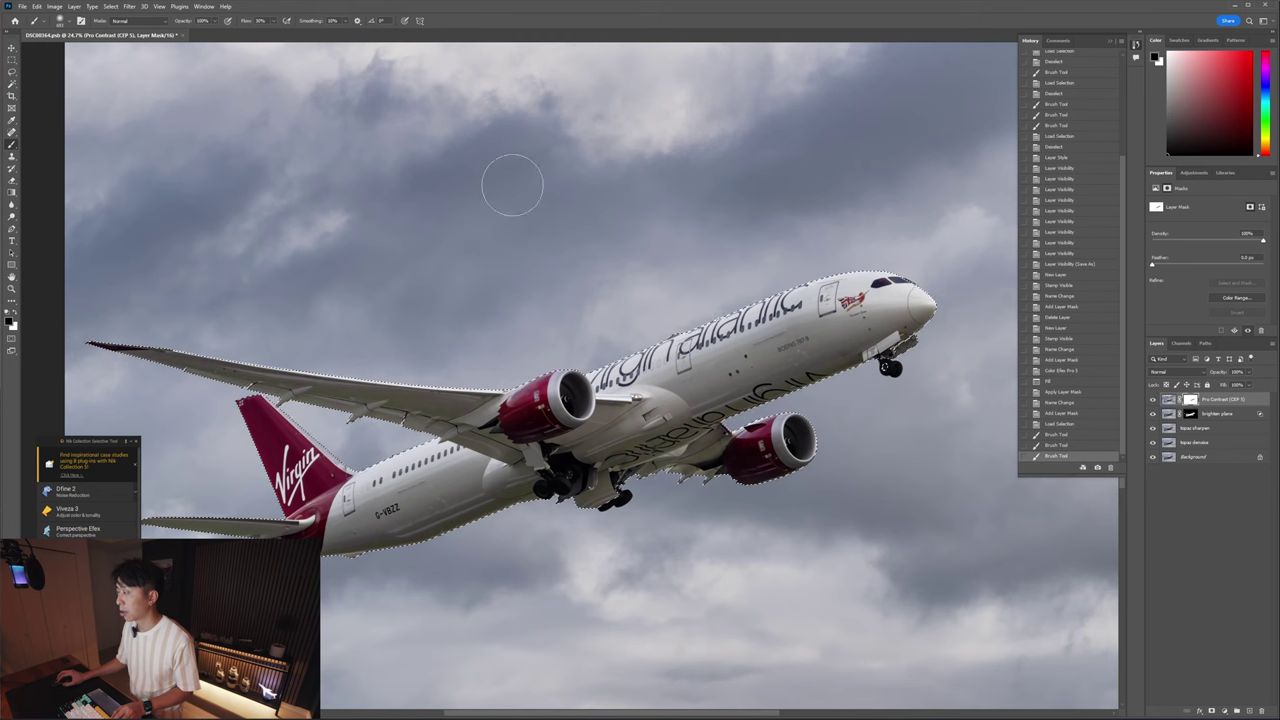
left_click_drag(590, 188, 861, 262)
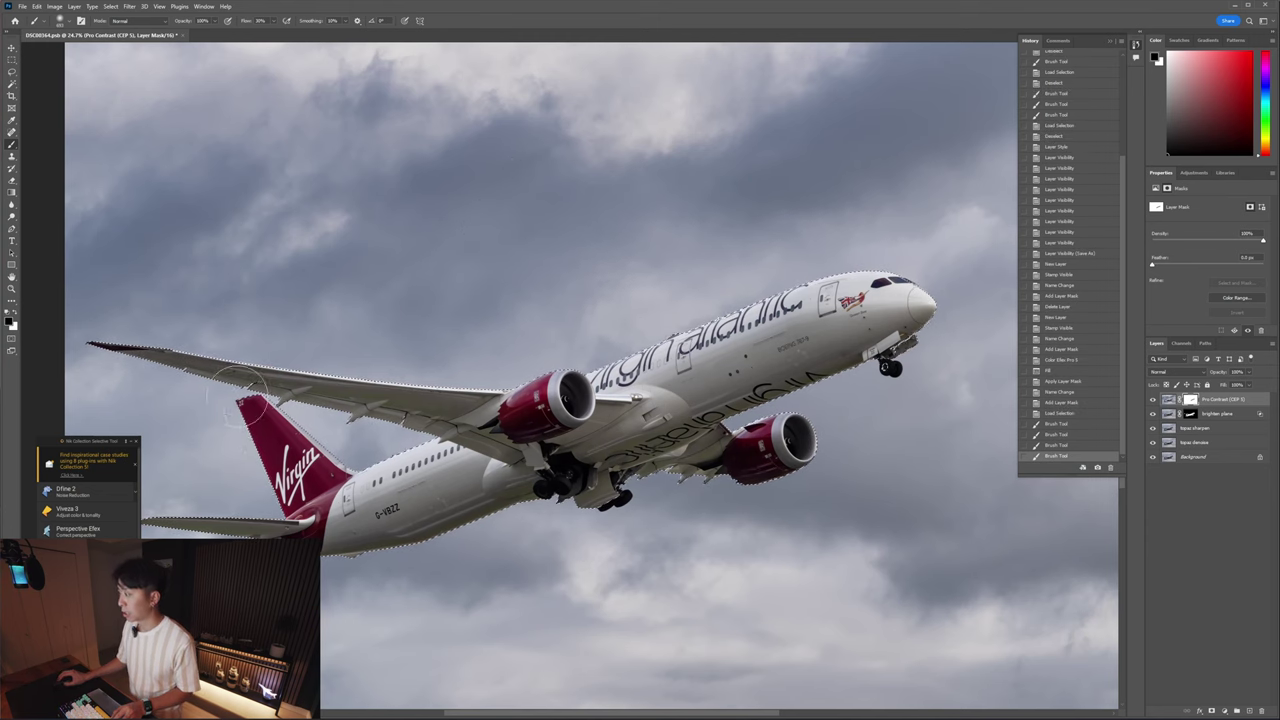
left_click_drag(590, 468, 678, 420)
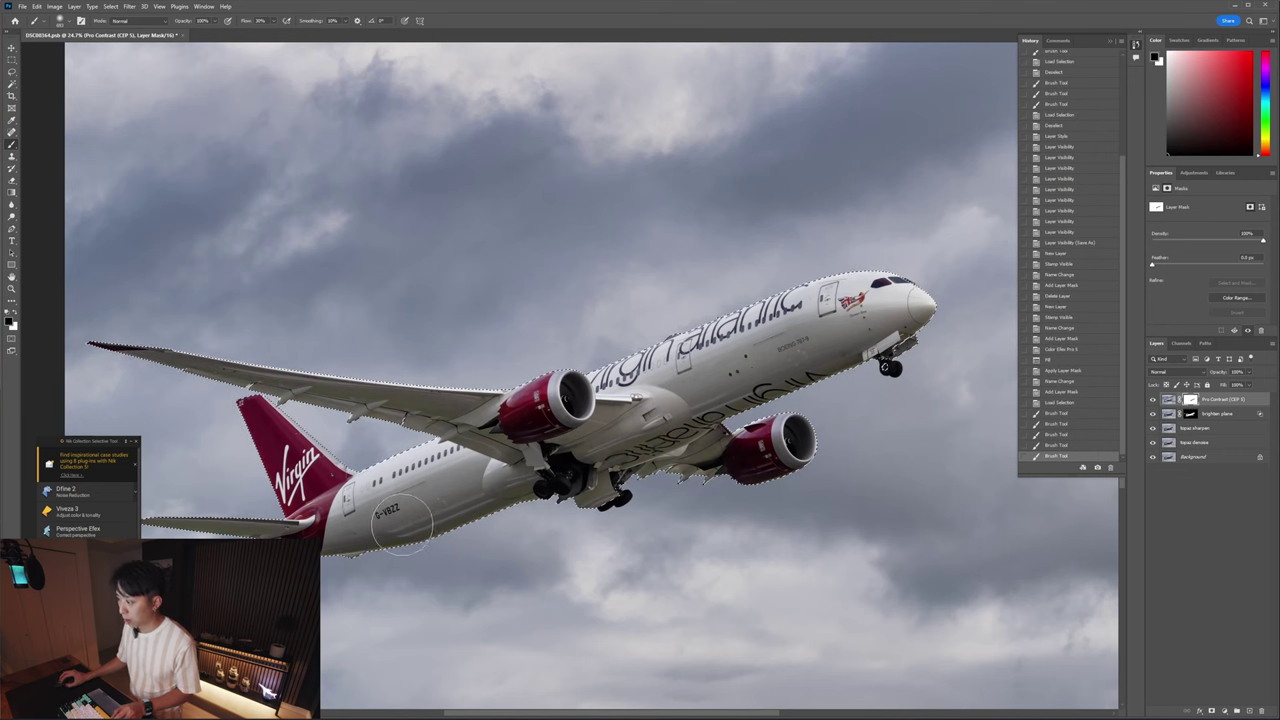
left_click(269, 540)
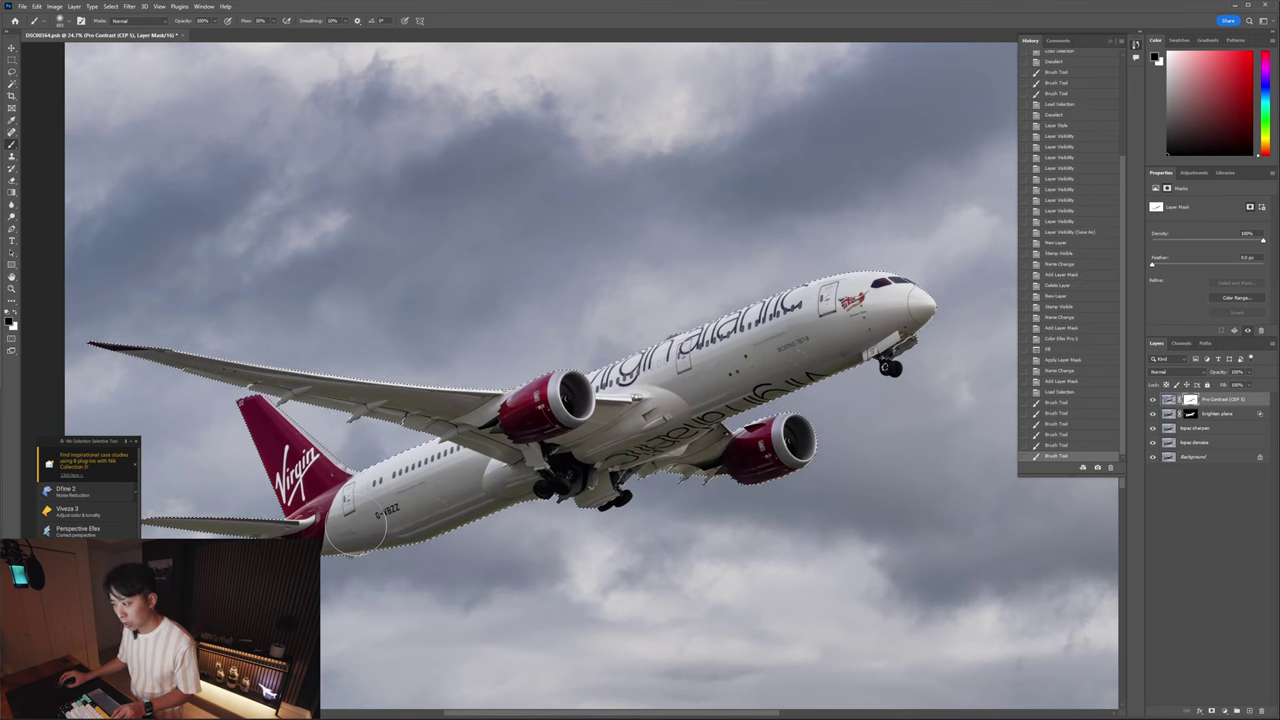
left_click_drag(135, 540, 350, 546)
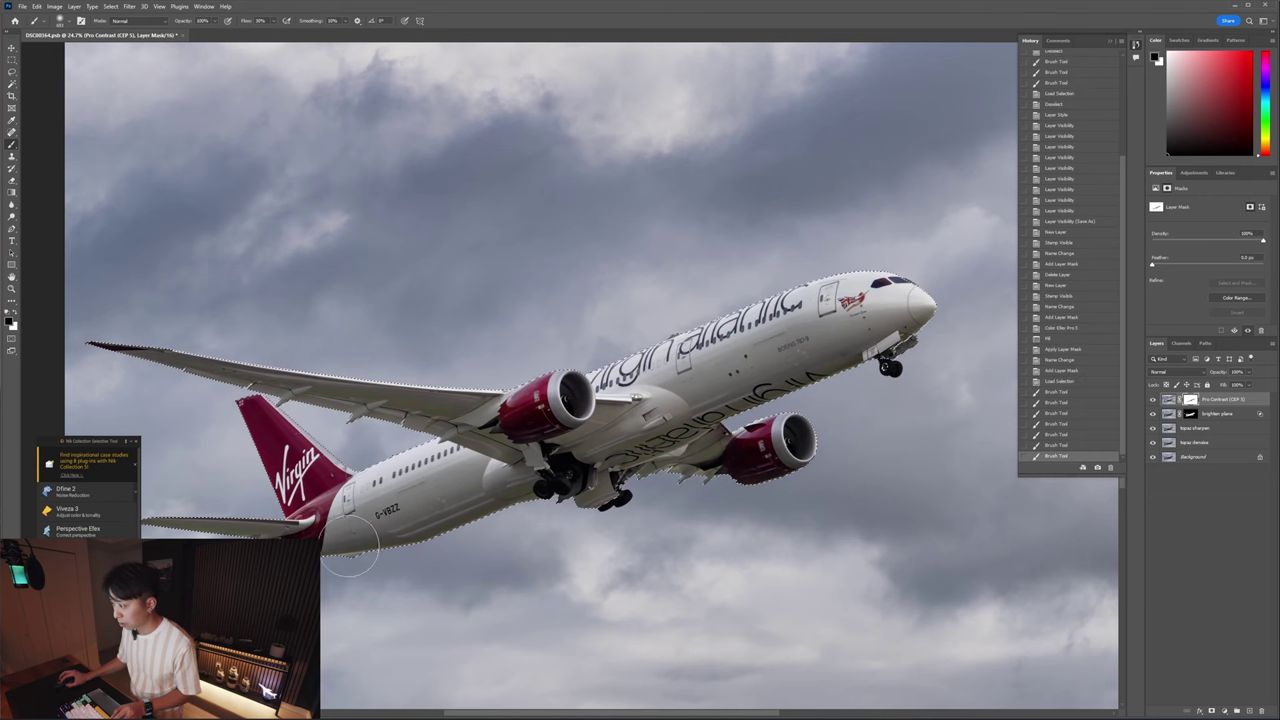
mouse_move(545, 478)
left_mouse_down()
mouse_move(429, 509)
mouse_move(540, 480)
mouse_move(450, 506)
left_mouse_up()
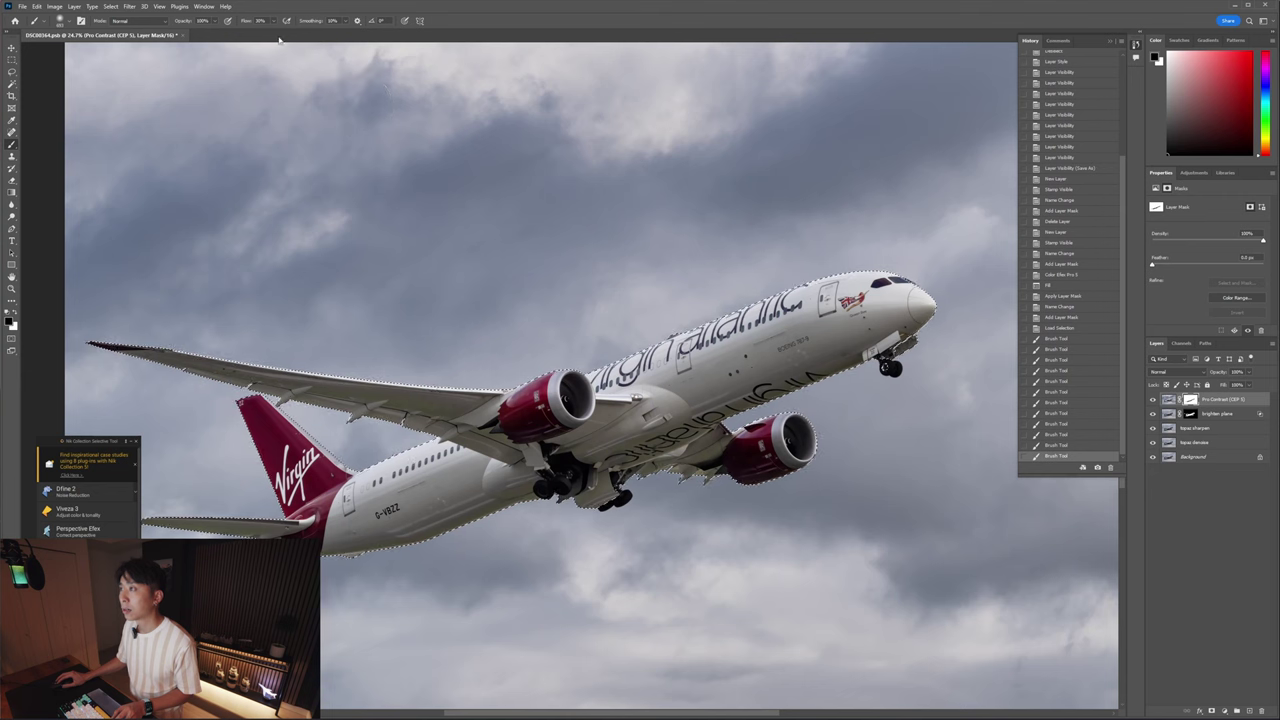
- Raise the brush flow to 72% and paint black on the mask over the plane's central belly and nose gear
left_click_drag(246, 21, 268, 21)
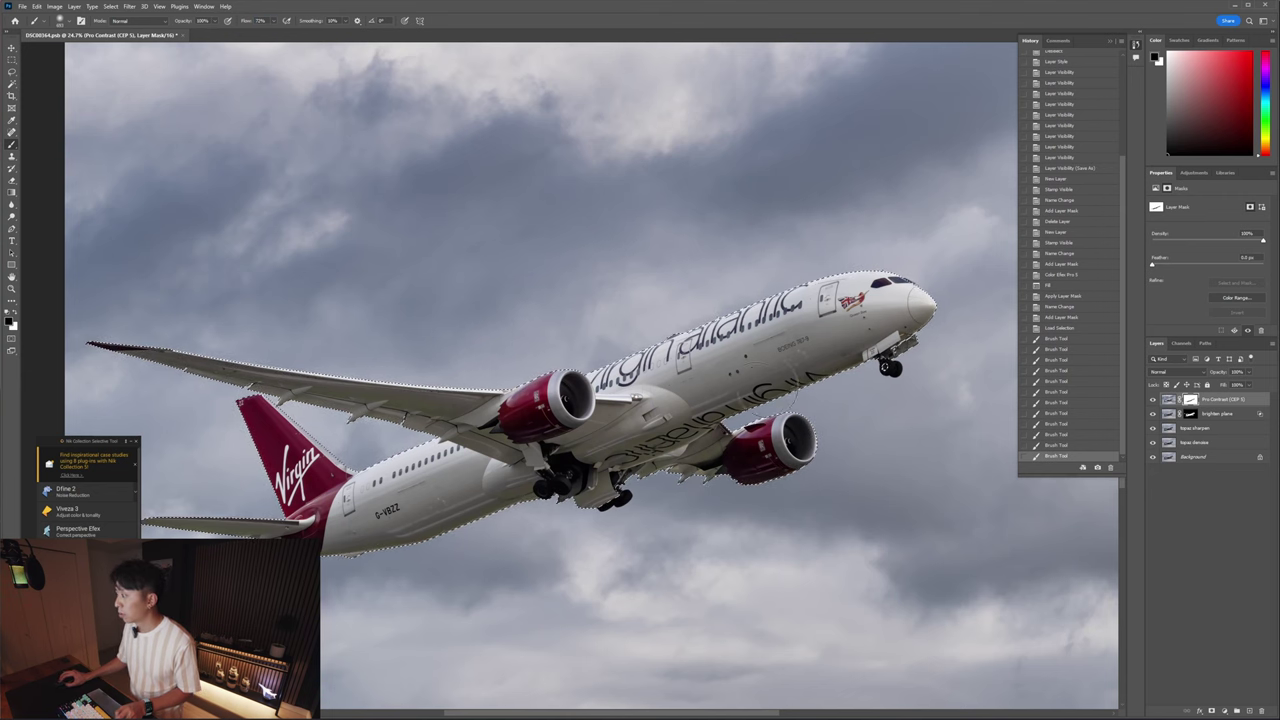
left_click(728, 407)
left_click(703, 432)
left_click(695, 410)
left_click_drag(614, 443, 598, 458)
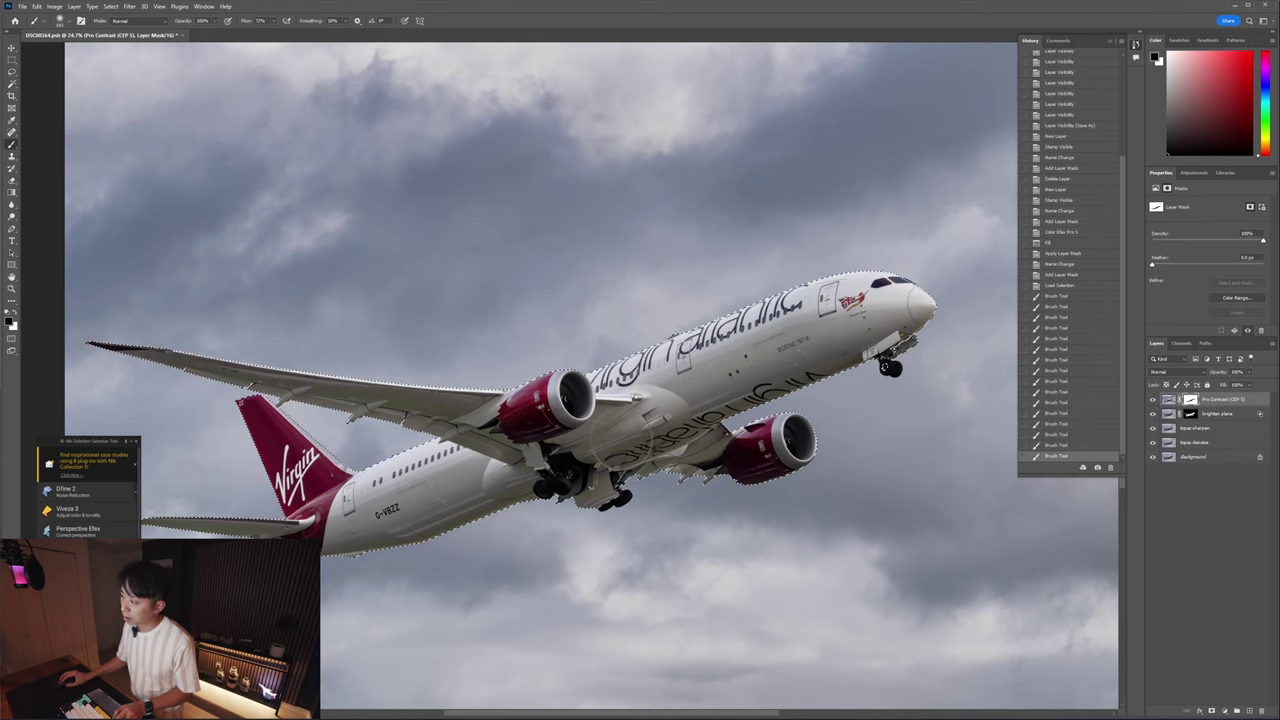
left_click(885, 366)
left_click(885, 366)
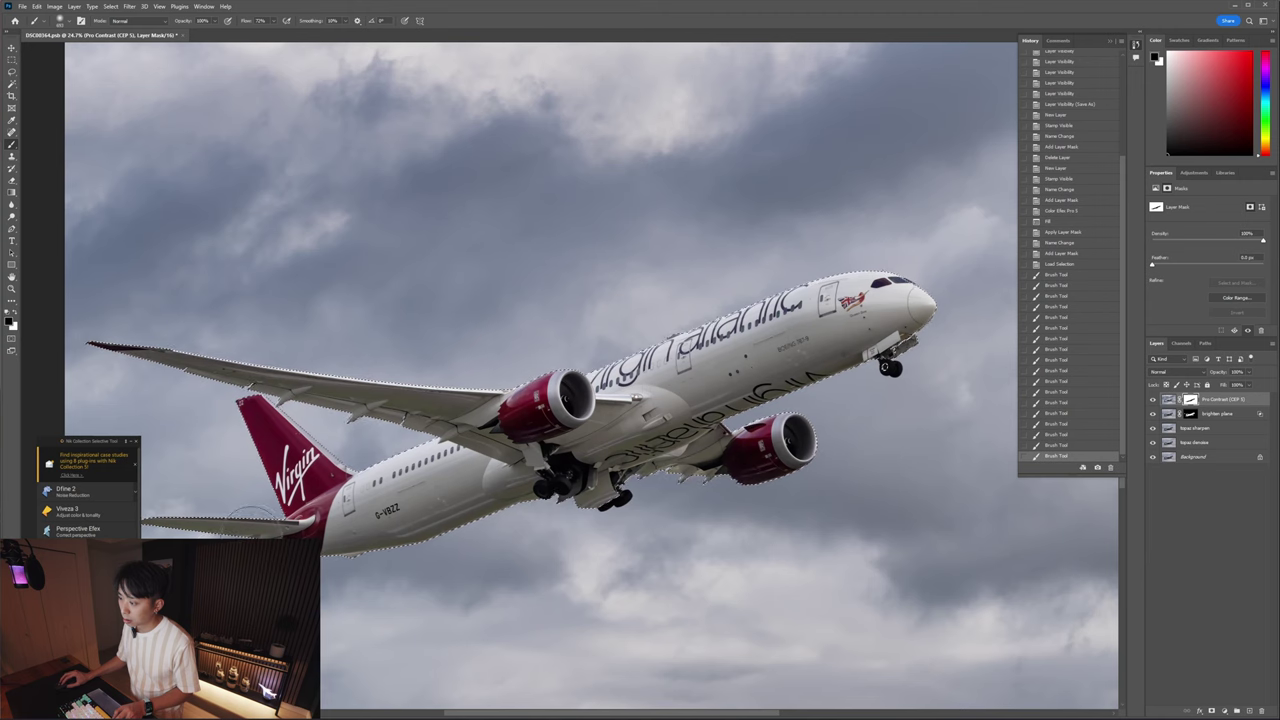
- Paint black at 72% flow on the mask over the tailplane, main landing gear and underside of the nose
left_click_drag(203, 517, 70, 487)
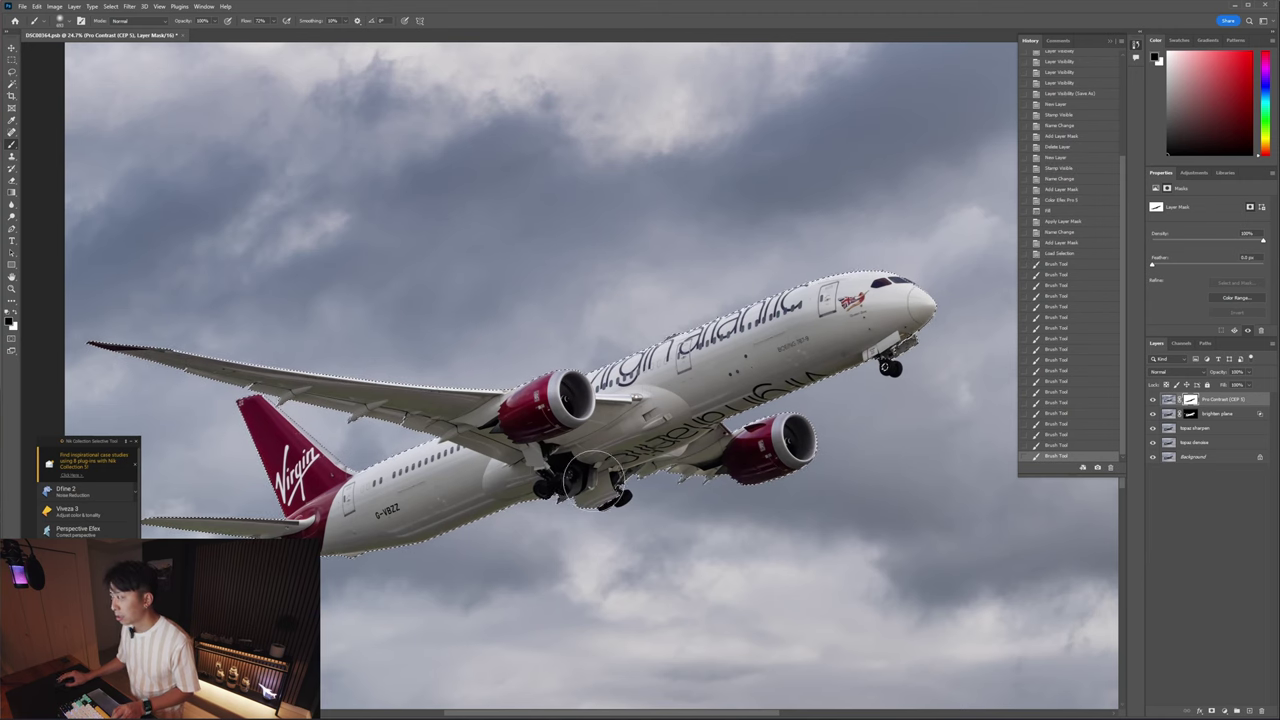
left_click_drag(595, 498, 632, 498)
scroll(631, 500, "right", 3)
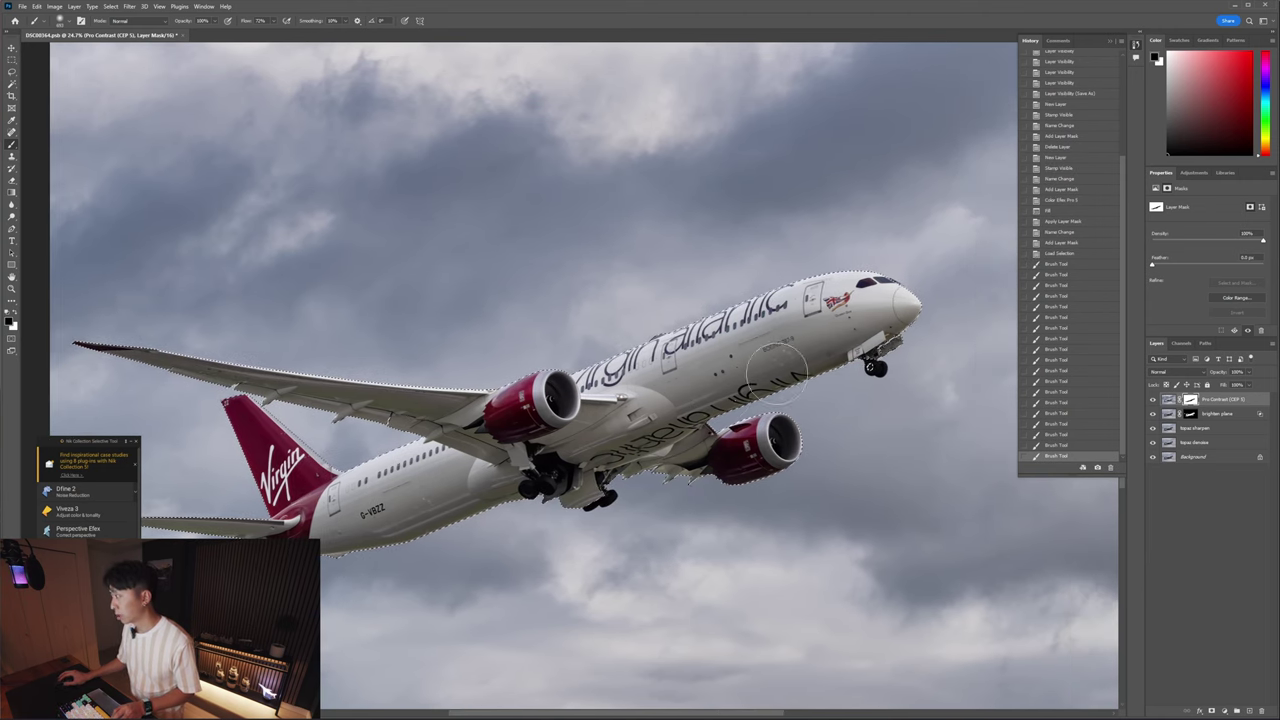
left_click(851, 352)
left_click(924, 344)
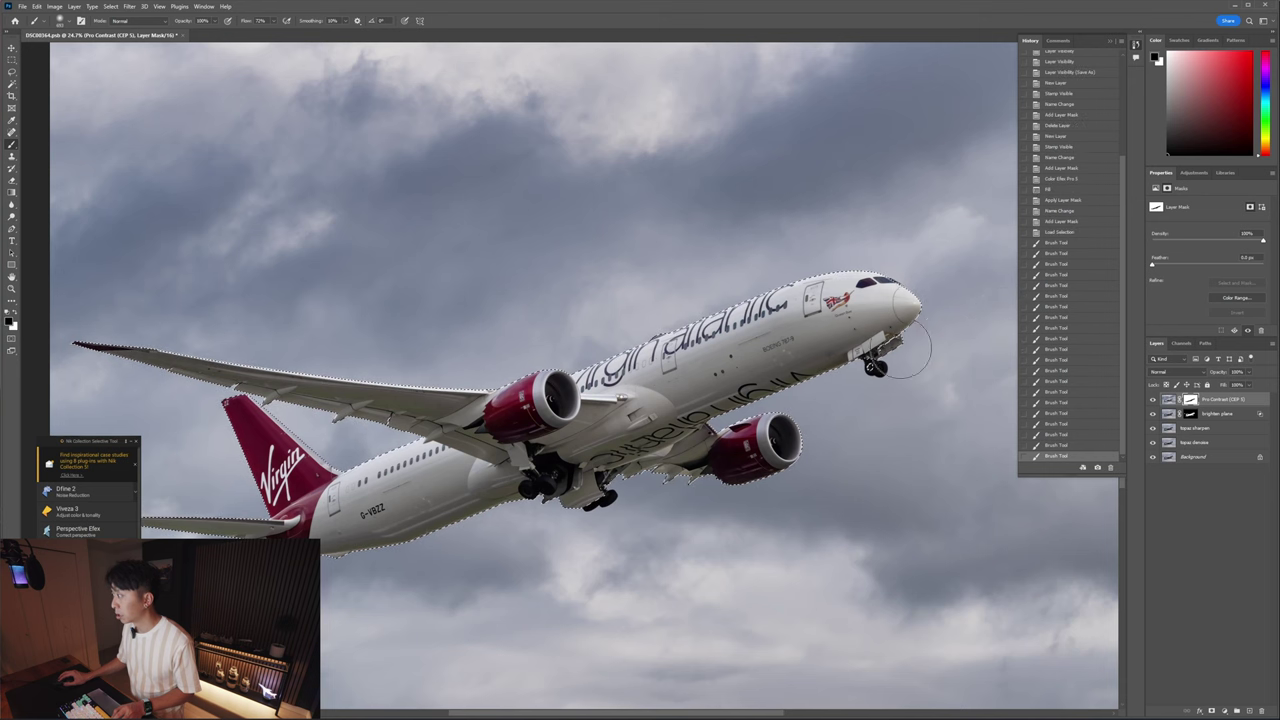
left_click(904, 344)
left_click(847, 505)
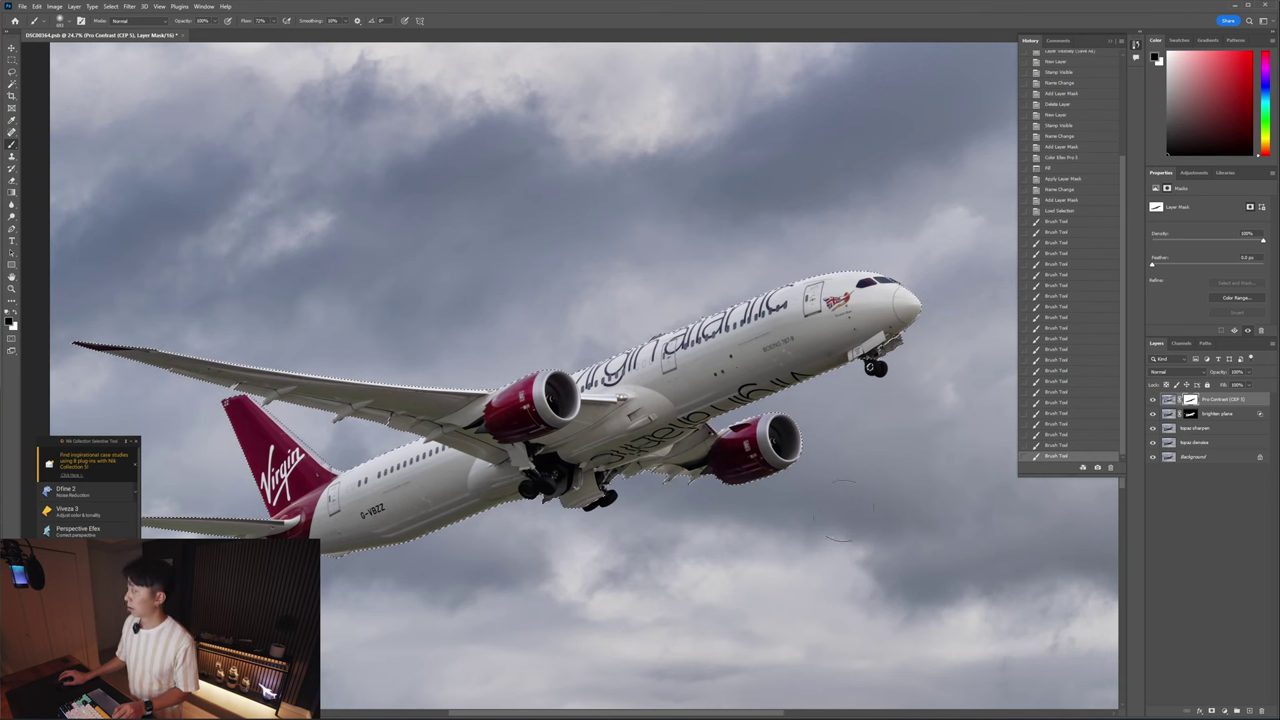
- Compare the plane with the Pro Contrast layer hidden and shown
left_click(1155, 399)
left_click(1155, 399)
left_click(1155, 399)
left_click(1155, 399)
left_click(1155, 399)
left_click(1155, 399)
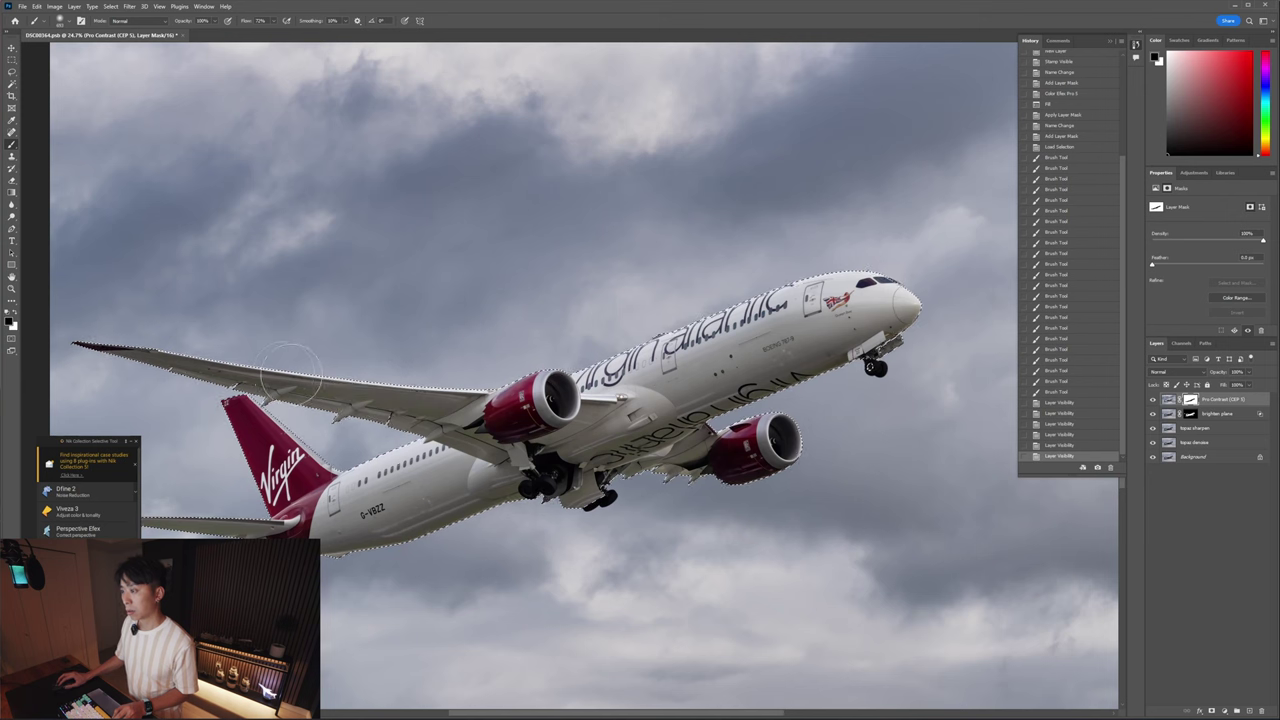
- Paint more black on the mask along the wing, fuselage, belly, engine area and tail at 72% flow
left_click_drag(213, 352, 120, 349)
mouse_move(372, 368)
left_mouse_down()
mouse_move(640, 360)
mouse_move(760, 330)
left_mouse_up()
left_click_drag(680, 440, 640, 520)
left_click_drag(600, 470, 500, 430)
mouse_move(429, 399)
left_mouse_down()
mouse_move(254, 516)
mouse_move(160, 520)
left_mouse_up()
- Recheck the Pro Contrast layer's effect by hiding and showing it, including a close view of the forward fuselage and engines
left_click(1153, 400)
left_click(1153, 400)
left_click(1153, 400)
left_click(1153, 400)
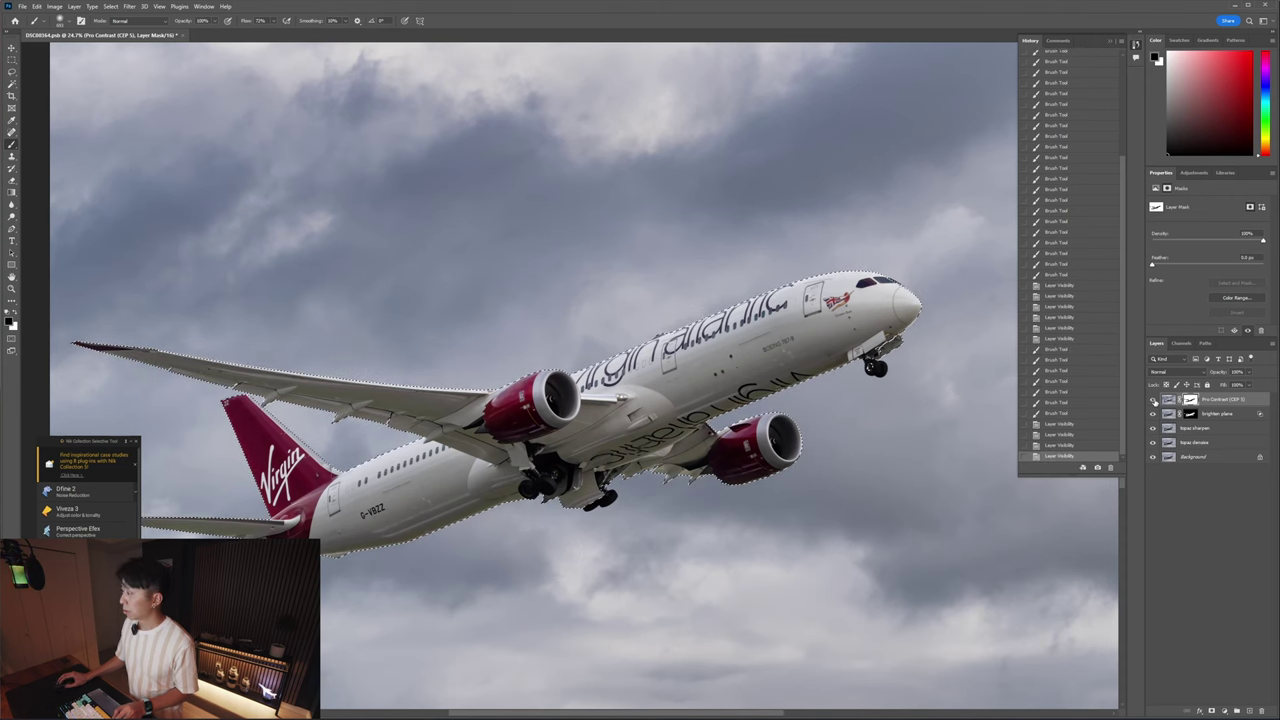
scroll(907, 397, "up", 4)
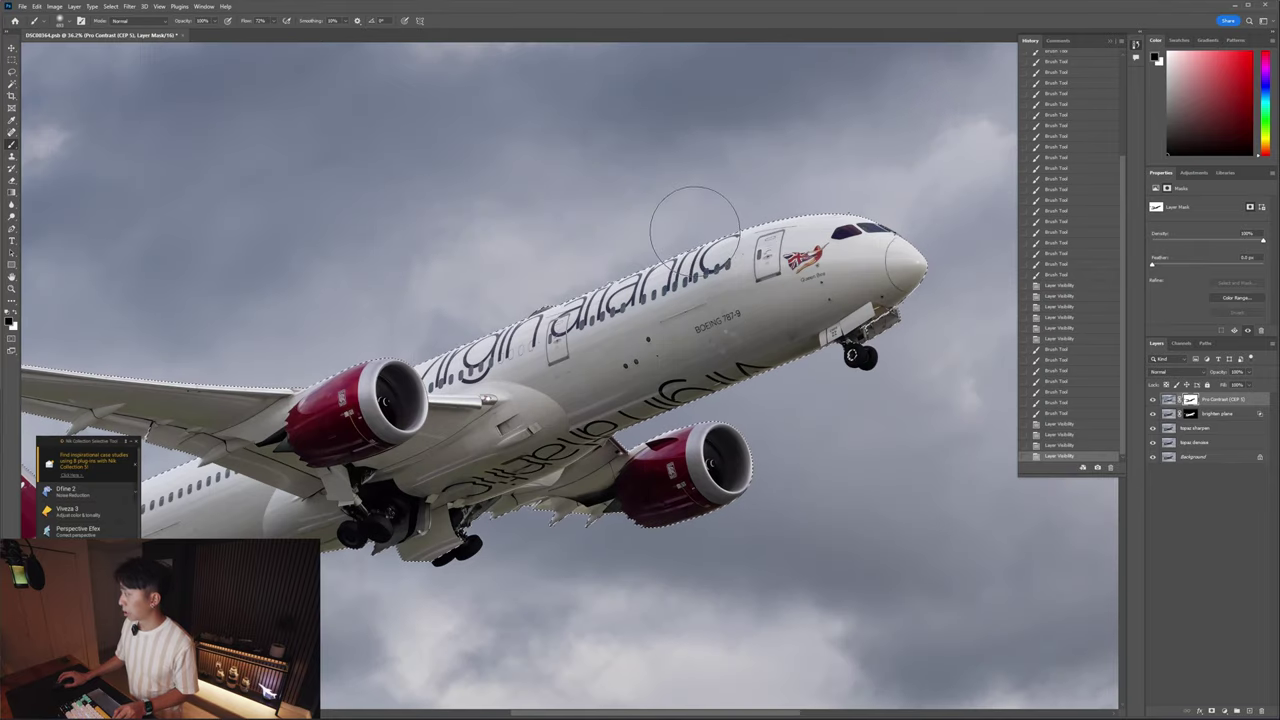
left_click(1153, 400)
left_click(1153, 400)
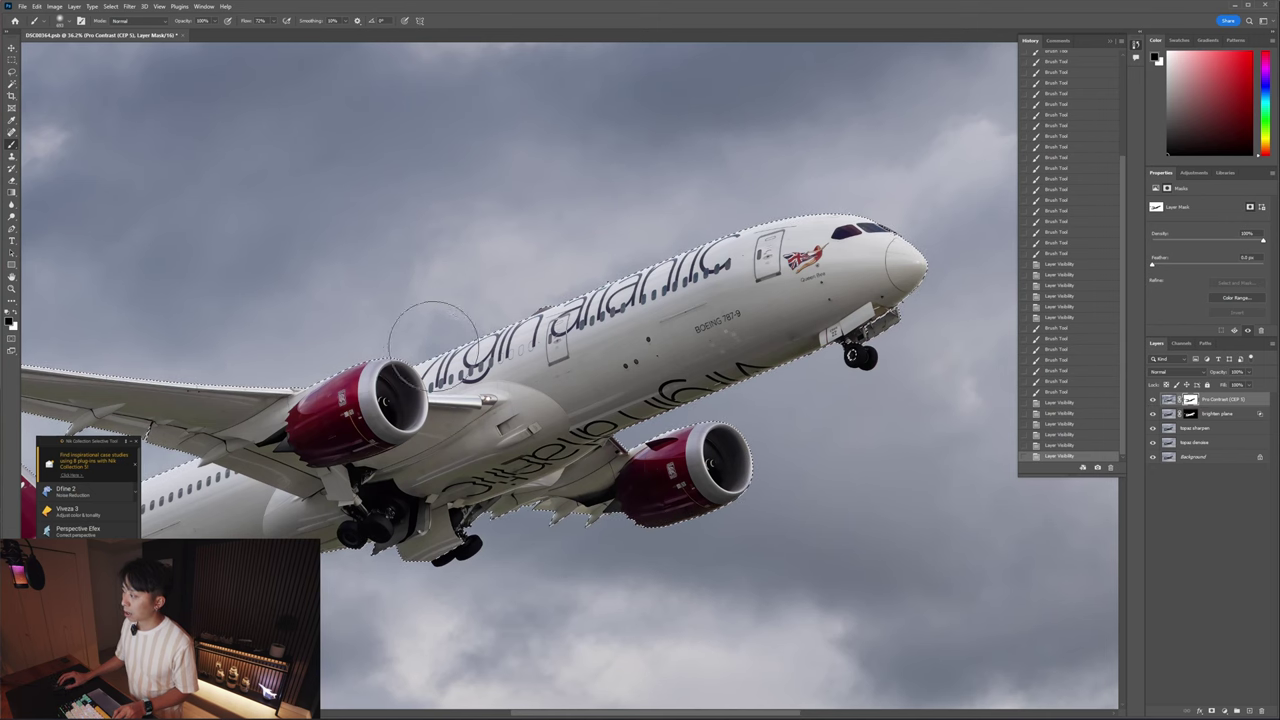
- Clear the plane selection and review the whole image with the Pro Contrast layer hidden and shown
key("ctrl+minus")
key("ctrl+minus")
key("ctrl+minus")
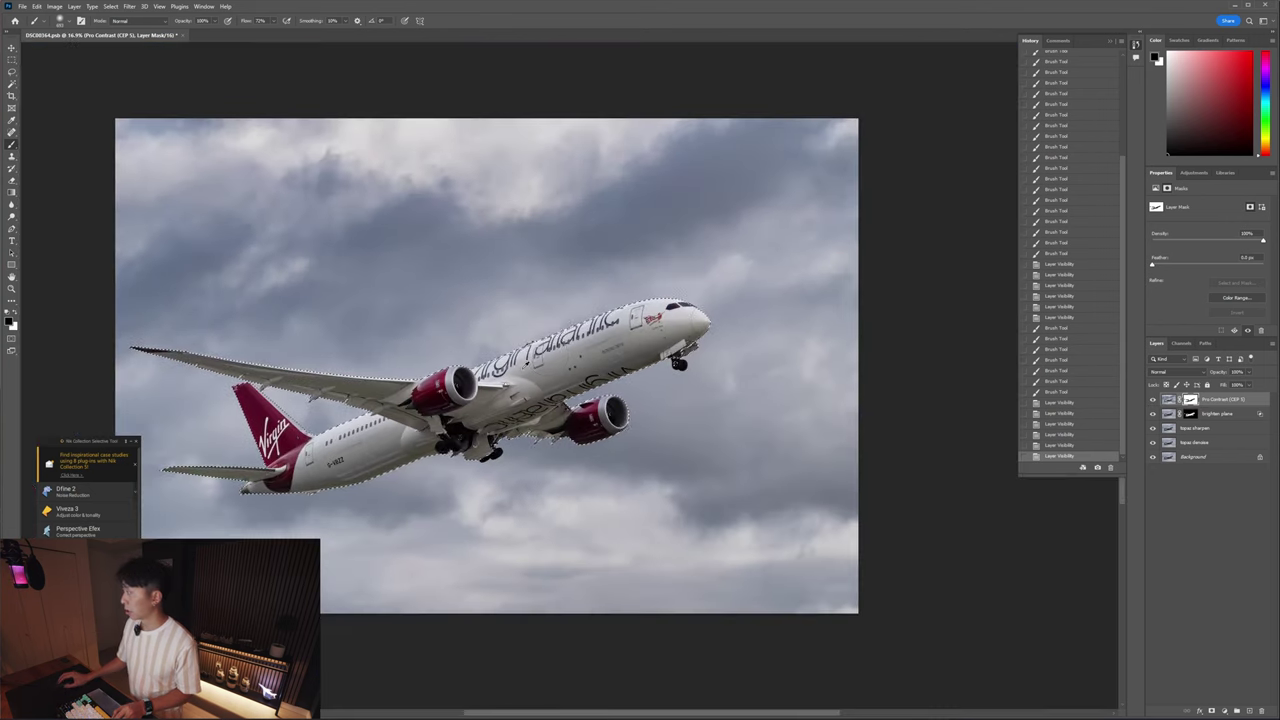
key("h")
left_click_drag(650, 364, 747, 364)
key("ctrl+d")
scroll(1031, 420, "up", 1)
scroll(852, 409, "up", 1)
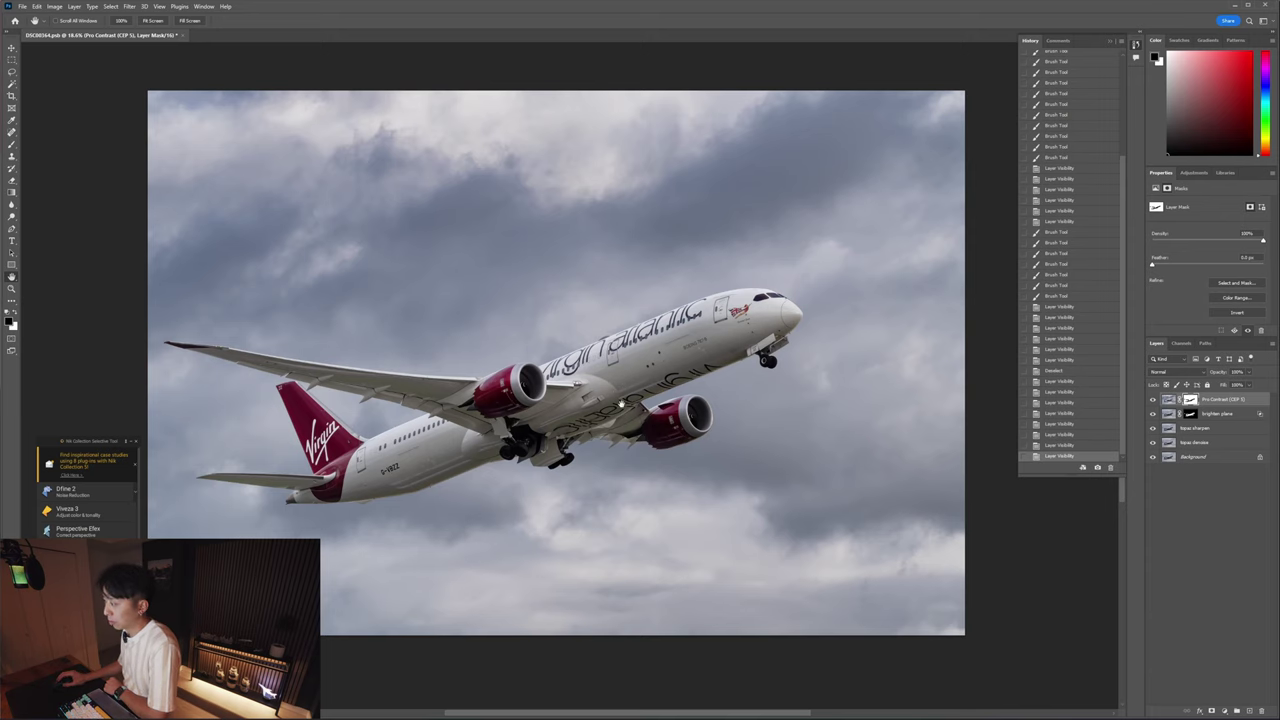
scroll(596, 425, "up", 1)
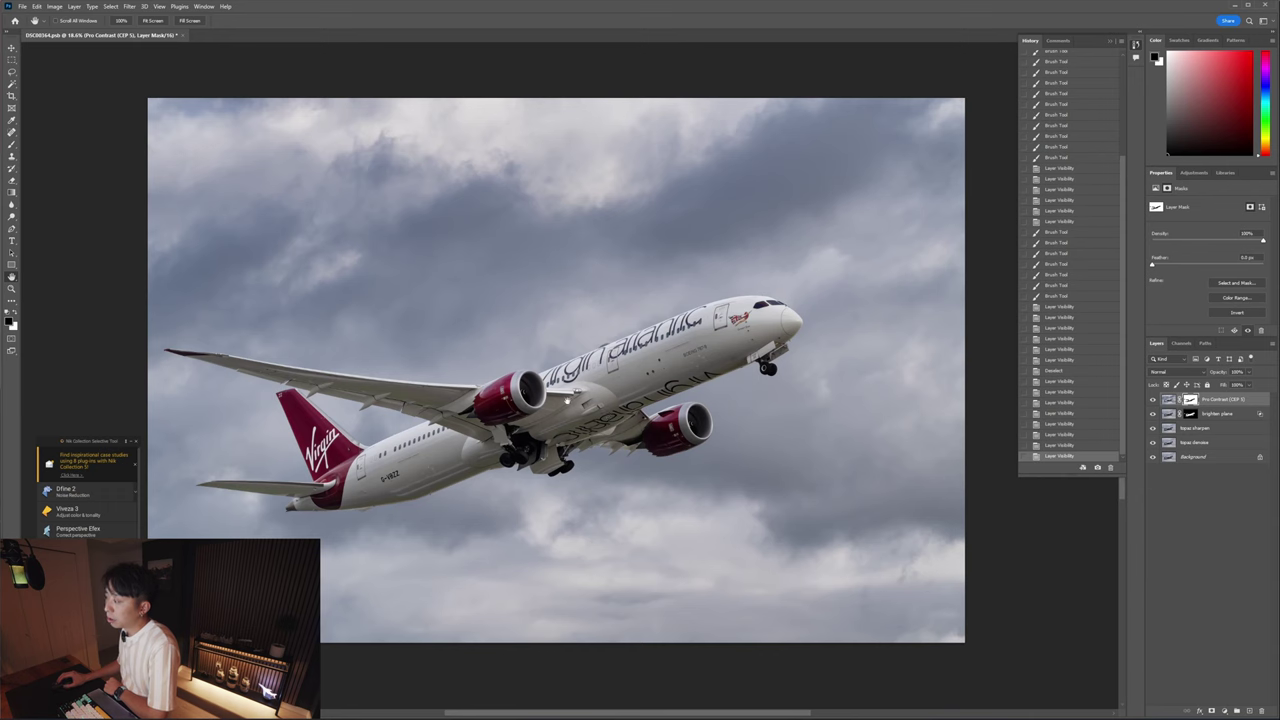
- Examine the plane's fuselage, engines and belly up close, and the photo as a whole
scroll(598, 413, "up", 2)
scroll(590, 414, "up", 2)
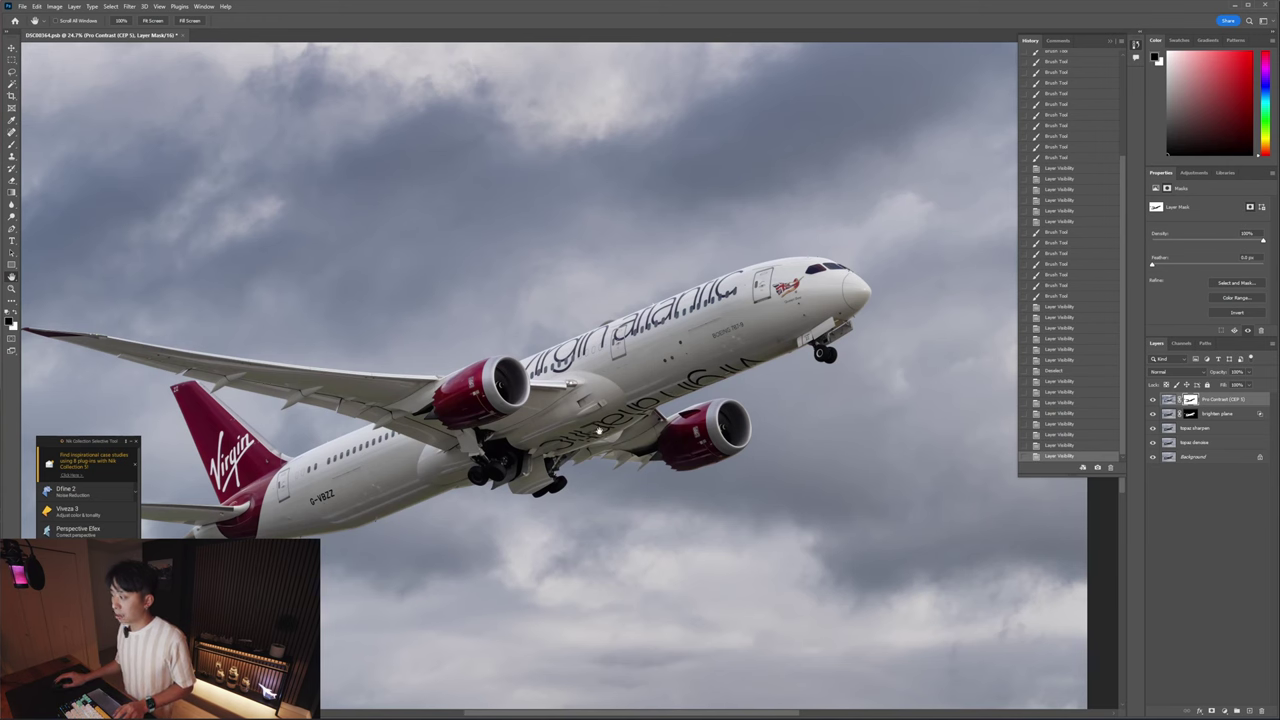
scroll(617, 421, "up", 2)
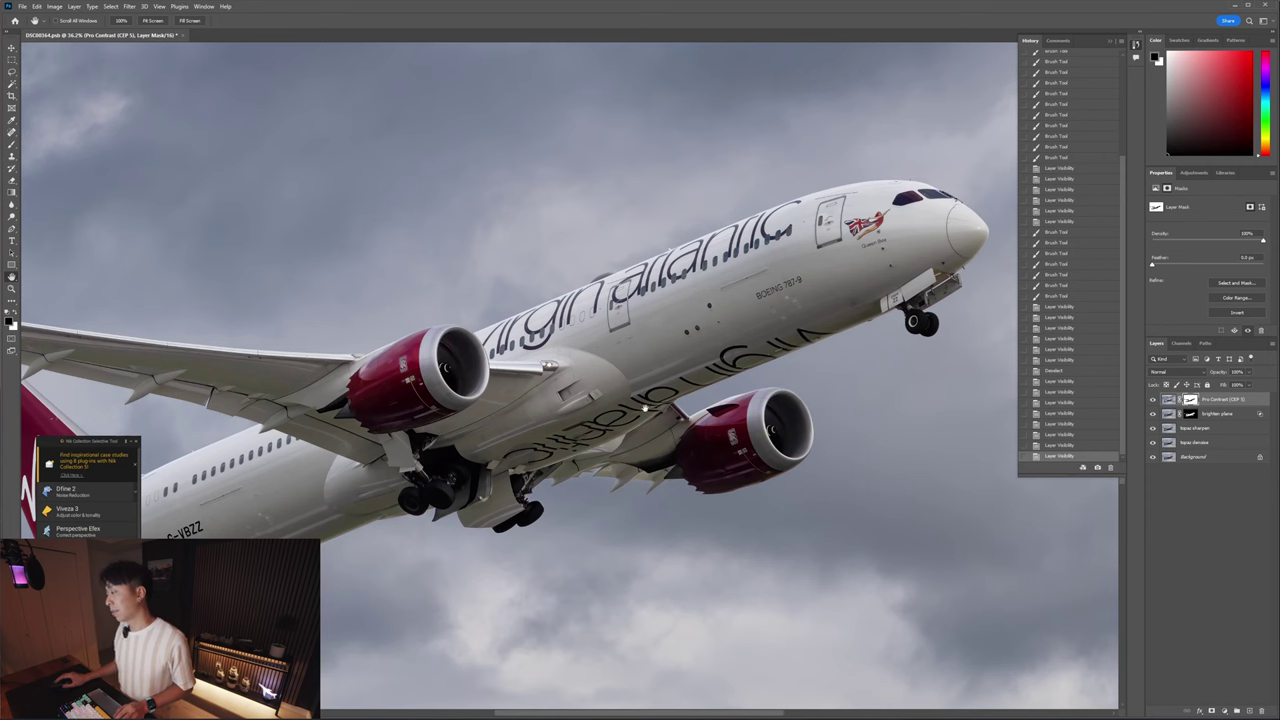
scroll(580, 425, "down", 3)
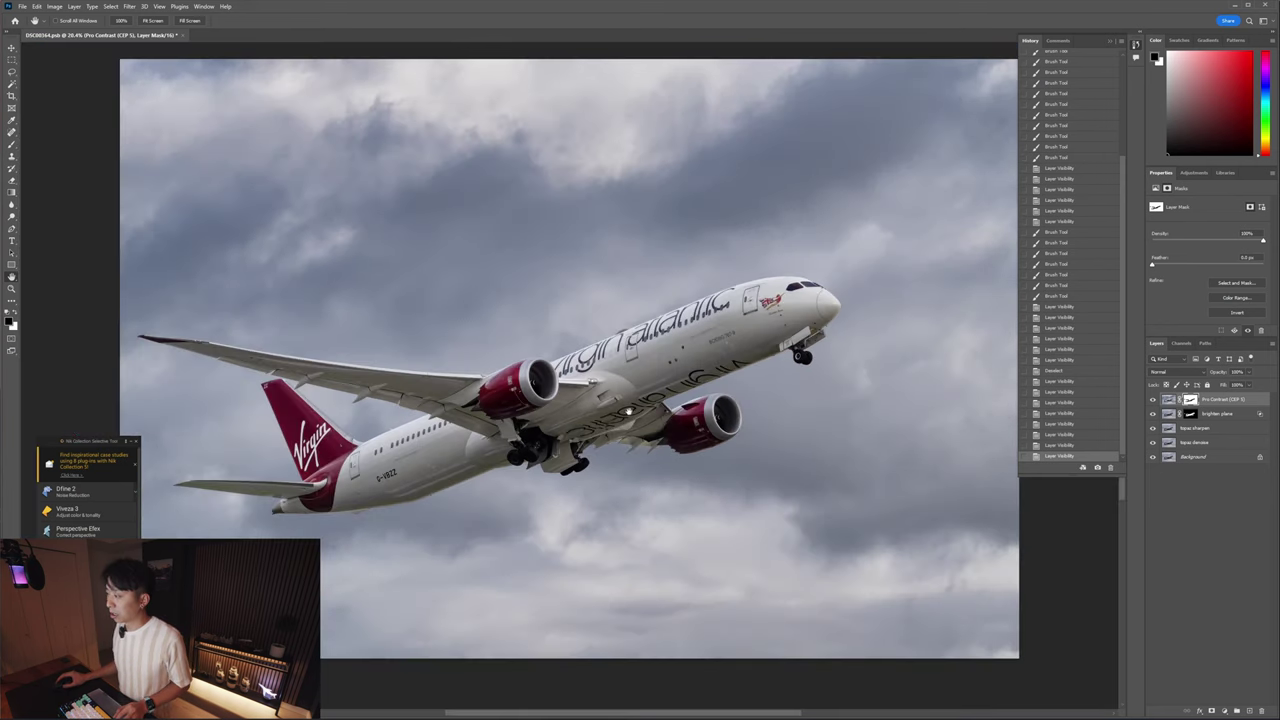
scroll(530, 450, "up", 1)
scroll(520, 454, "down", 2)
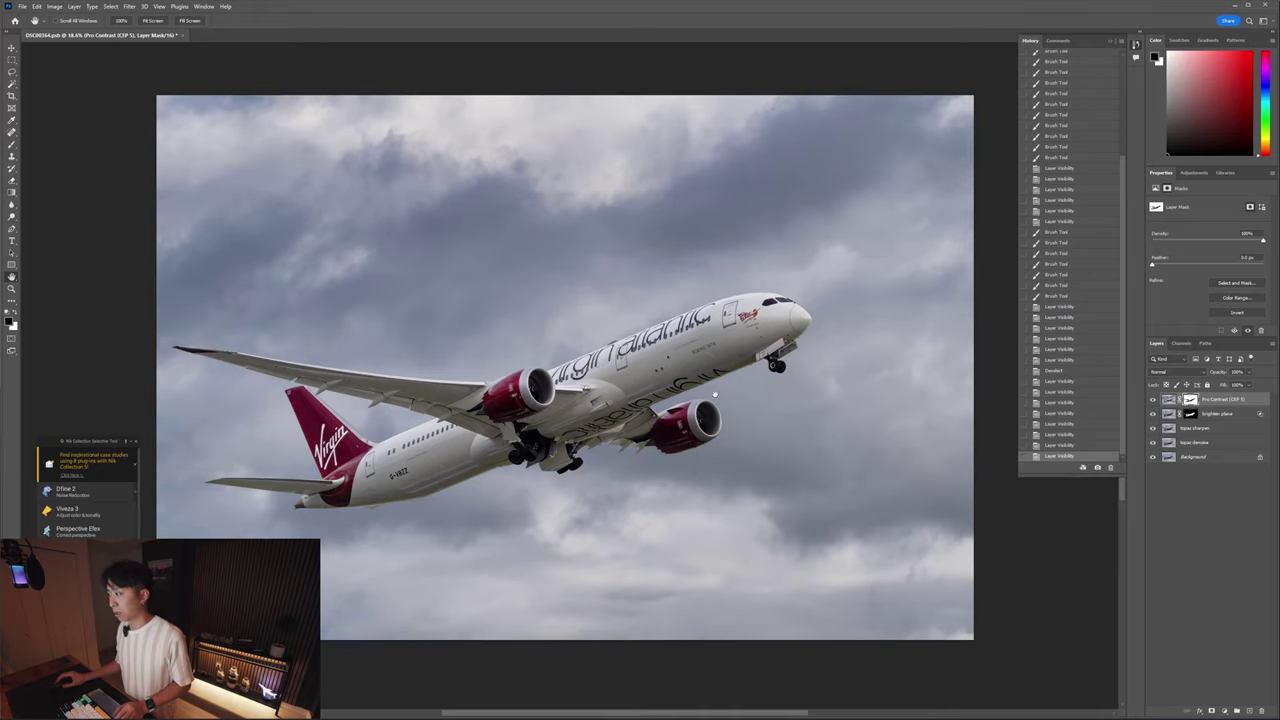
scroll(715, 381, "up", 1)
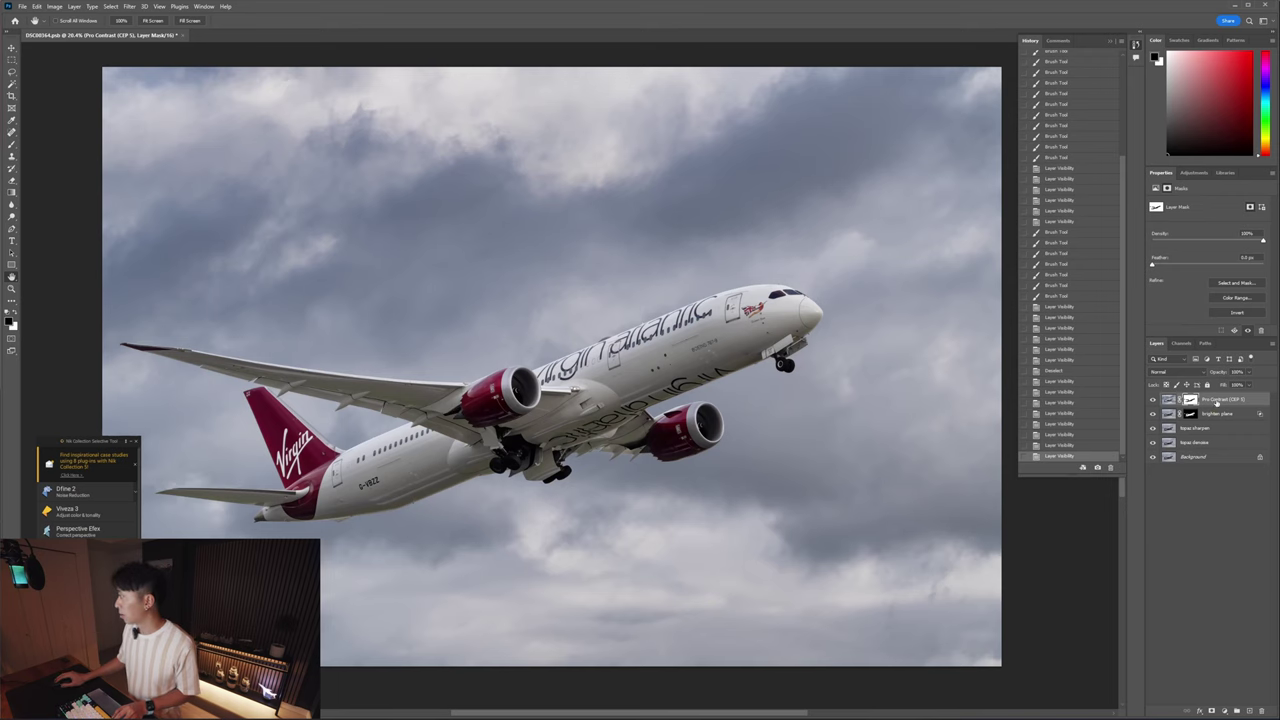
- Stamp all visible layers into a new merged layer above the Pro Contrast layer, keeping the originals
right_click(1216, 403)
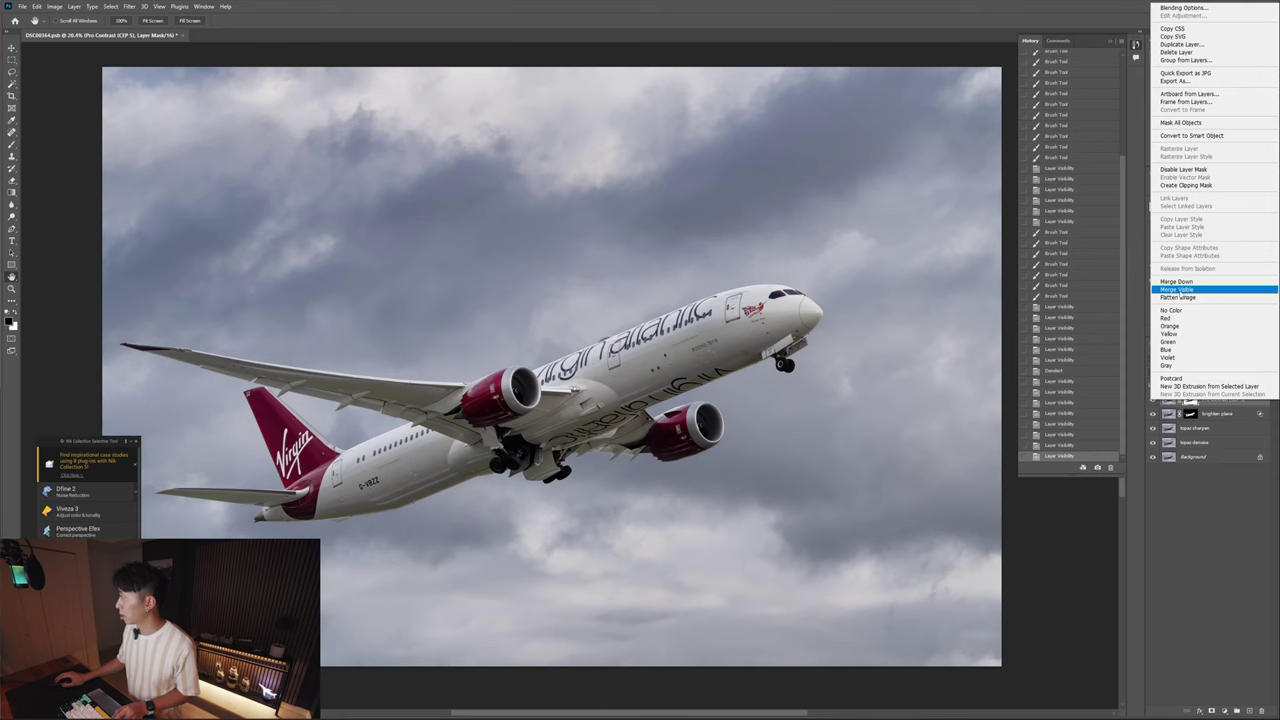
left_click(1209, 494)
left_click(1219, 400)
right_click(1210, 400)
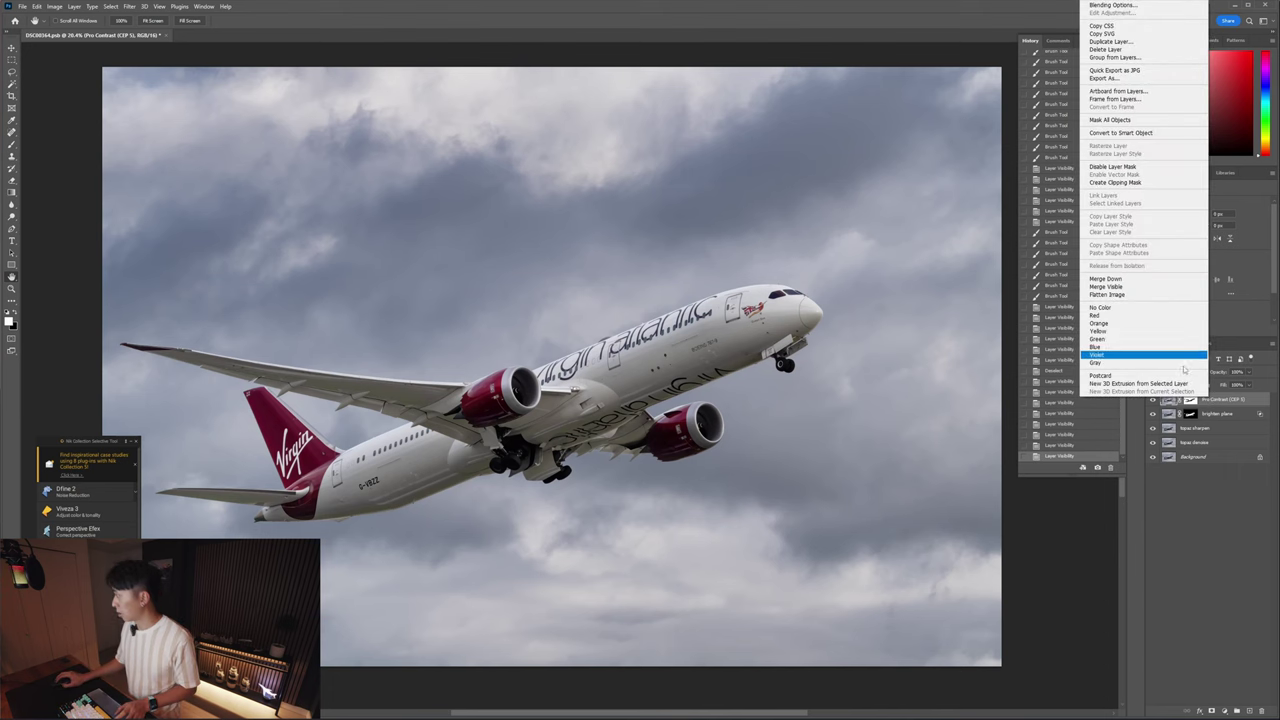
right_click(1219, 402)
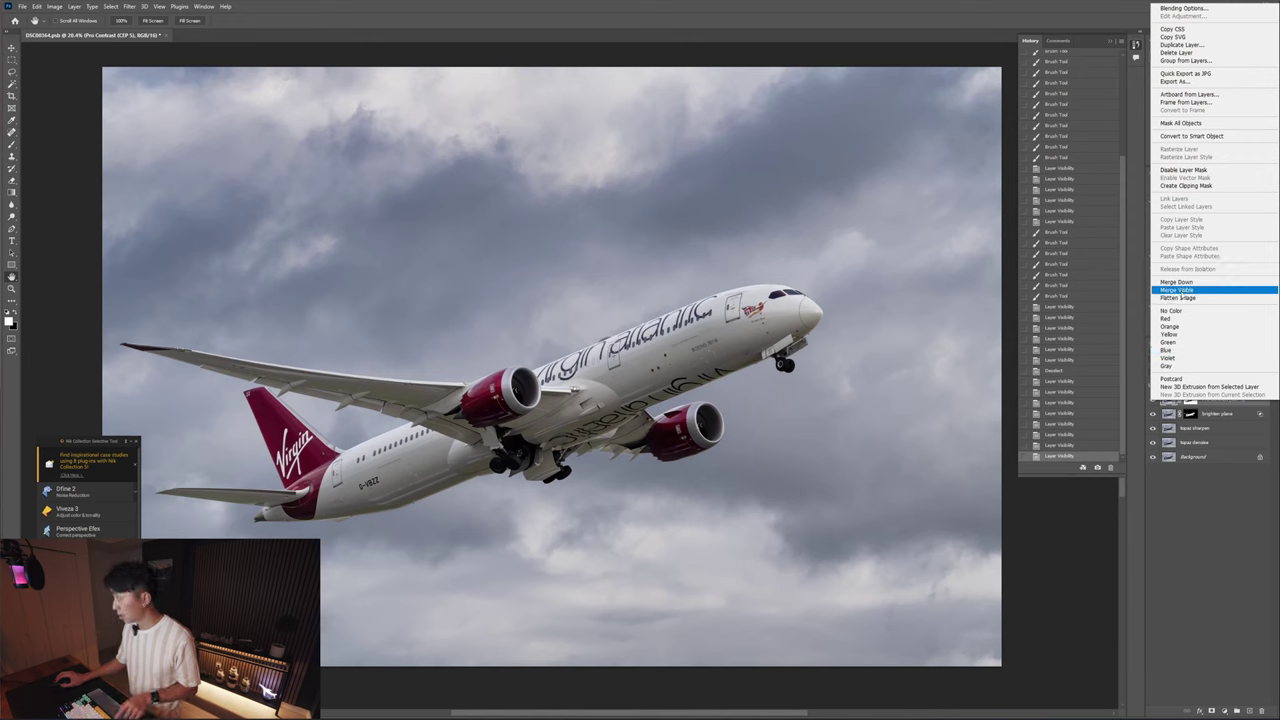
left_click(1178, 290, "alt")
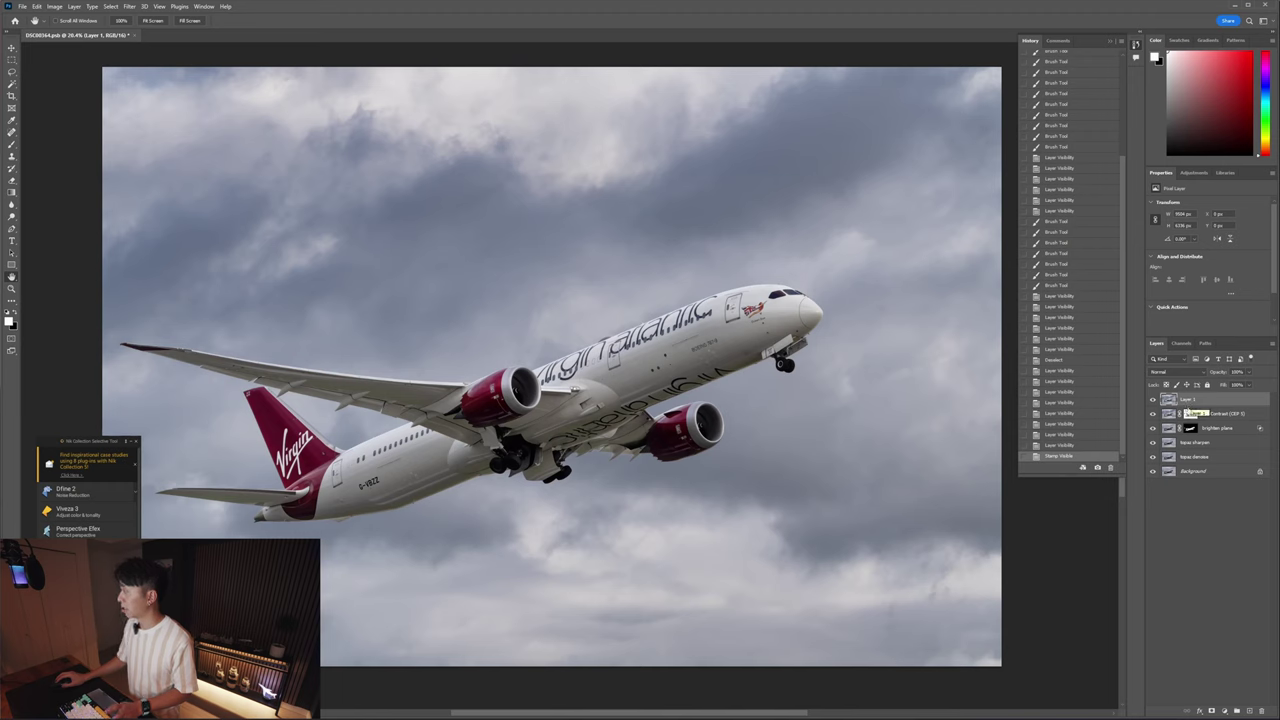
- Compare the image with the new merged layer hidden and shown, leaving that layer visible and selected
left_click(1218, 416)
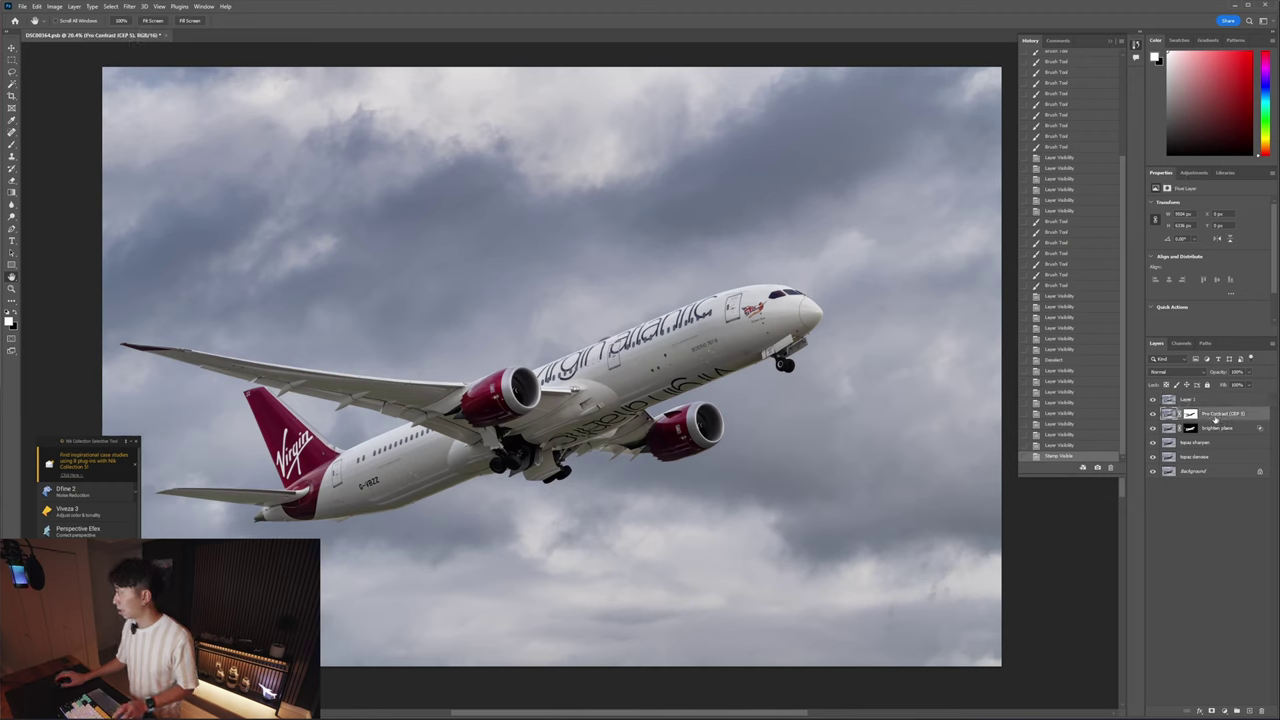
right_click(1215, 420)
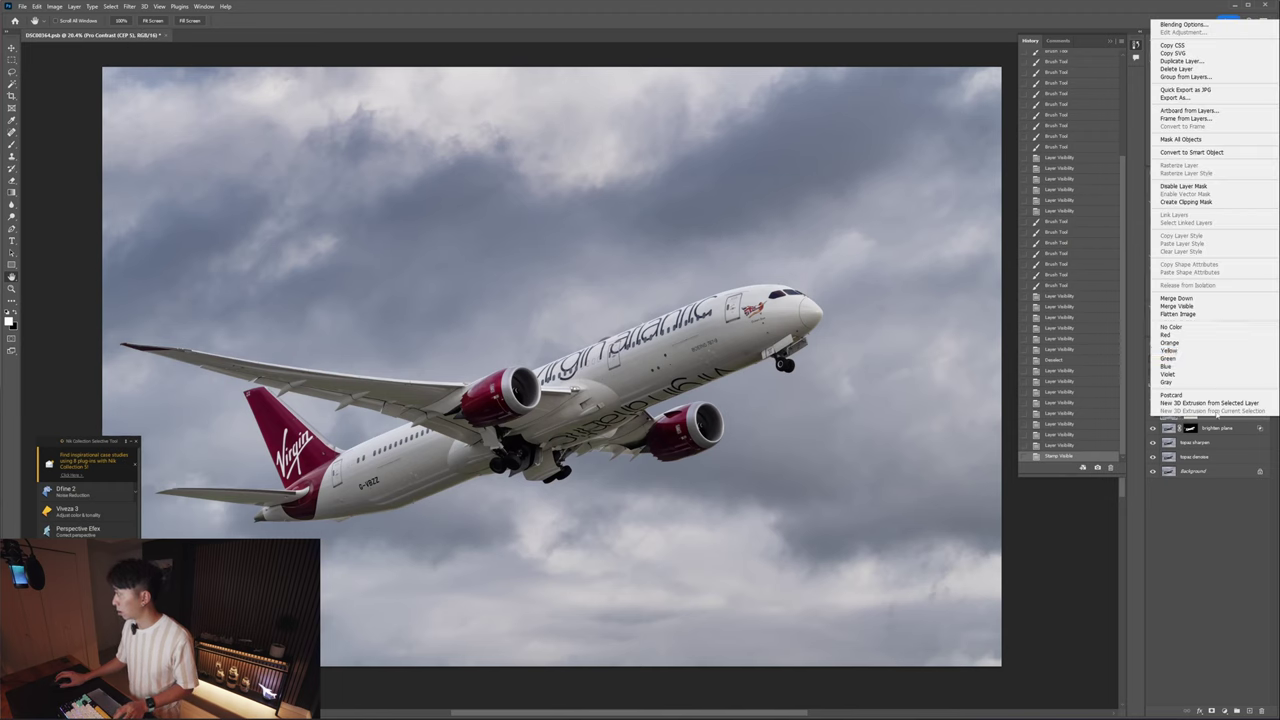
left_click(1251, 525)
left_click(1181, 401)
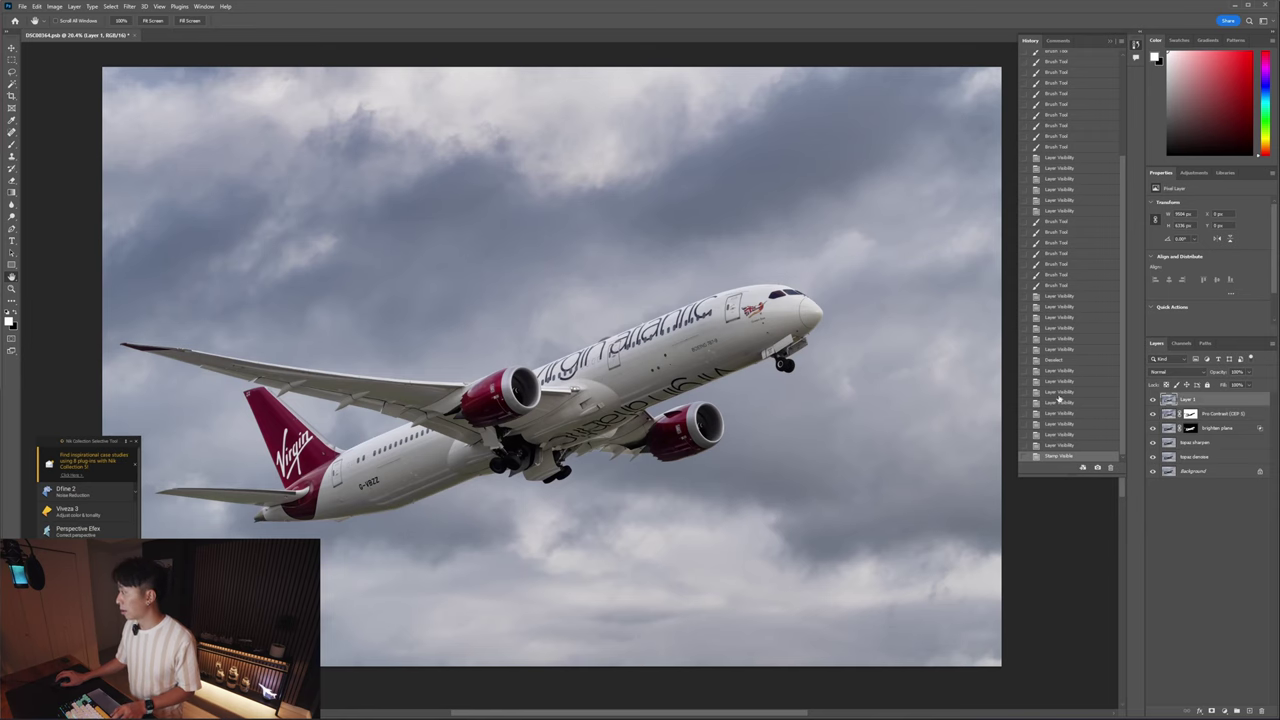
left_click(1152, 399)
left_click(1152, 399)
left_click(1152, 399)
left_click(1152, 399)
scroll(1150, 401, "down", 1)
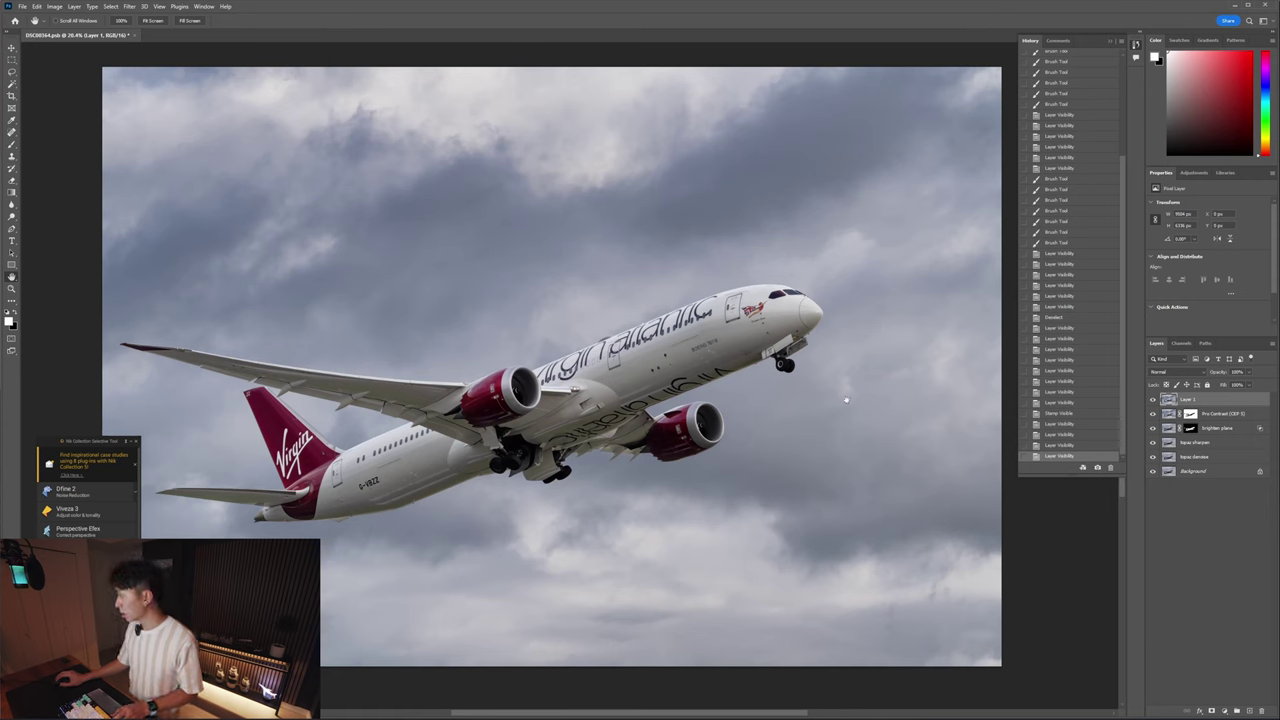
- Rename the merged layer as "remove green tint"
double_click(1186, 399)
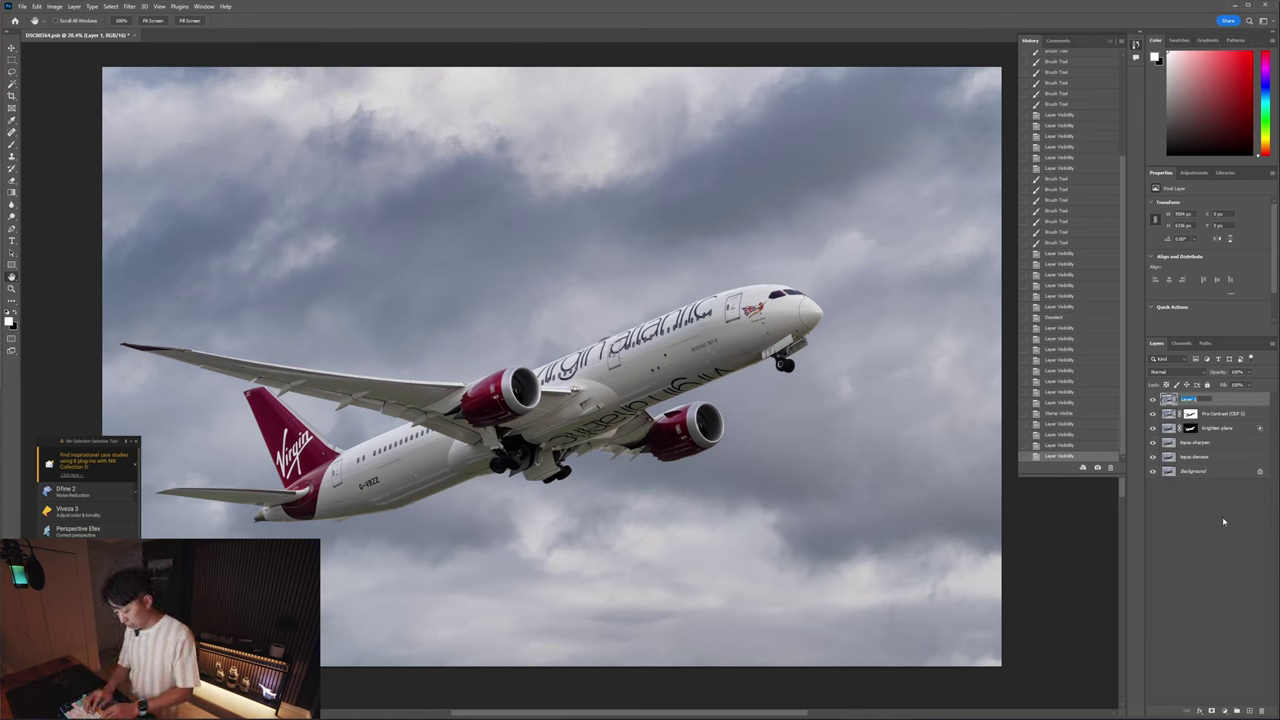
type("remov")
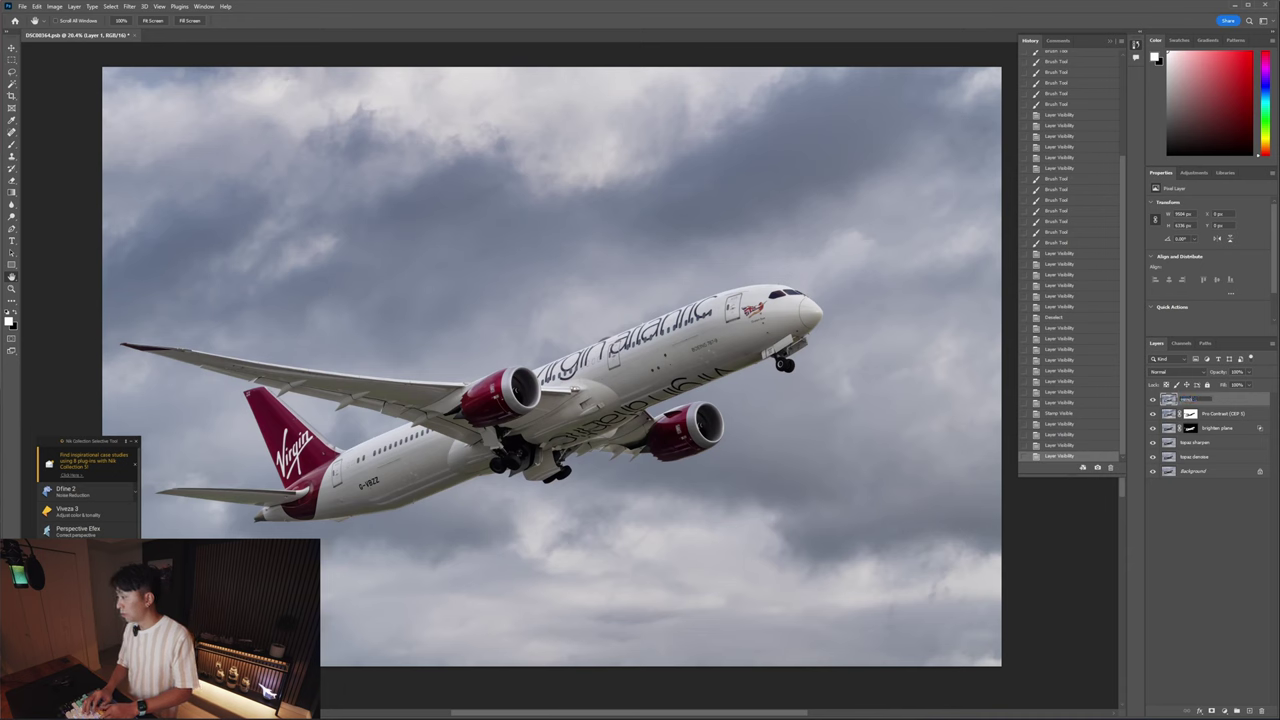
type("e green ")
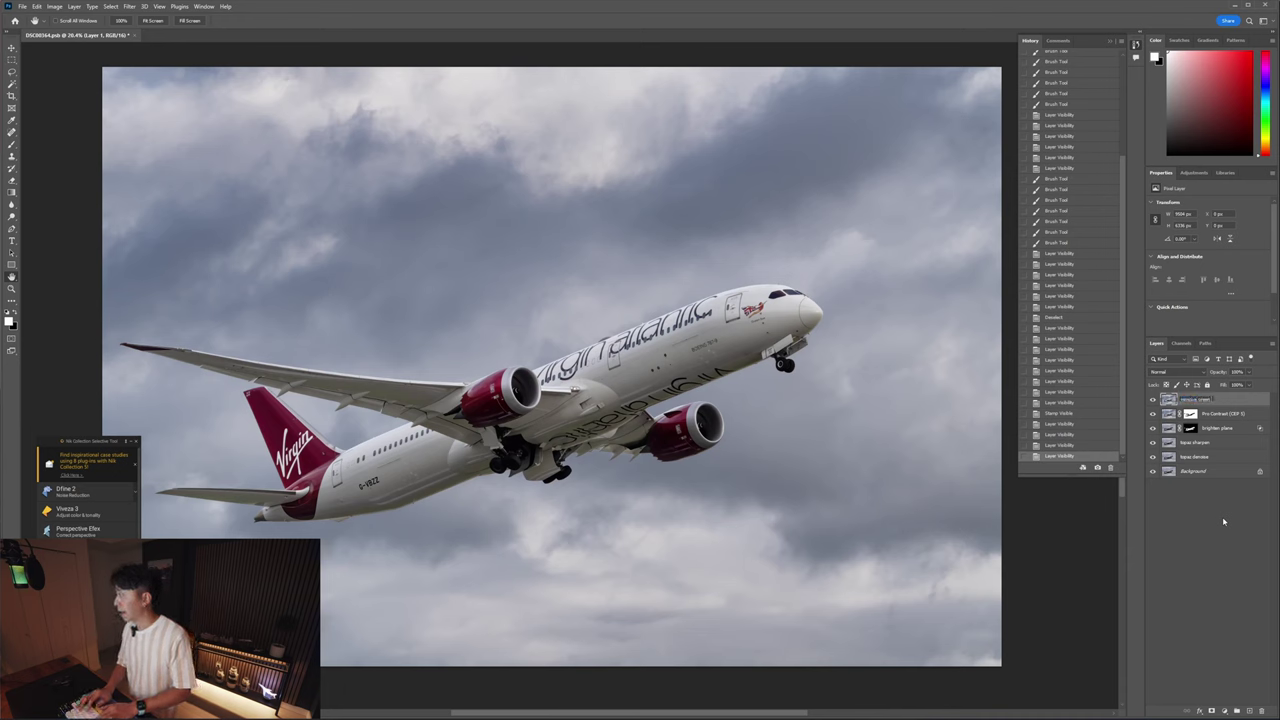
type("cast")
key("Return")
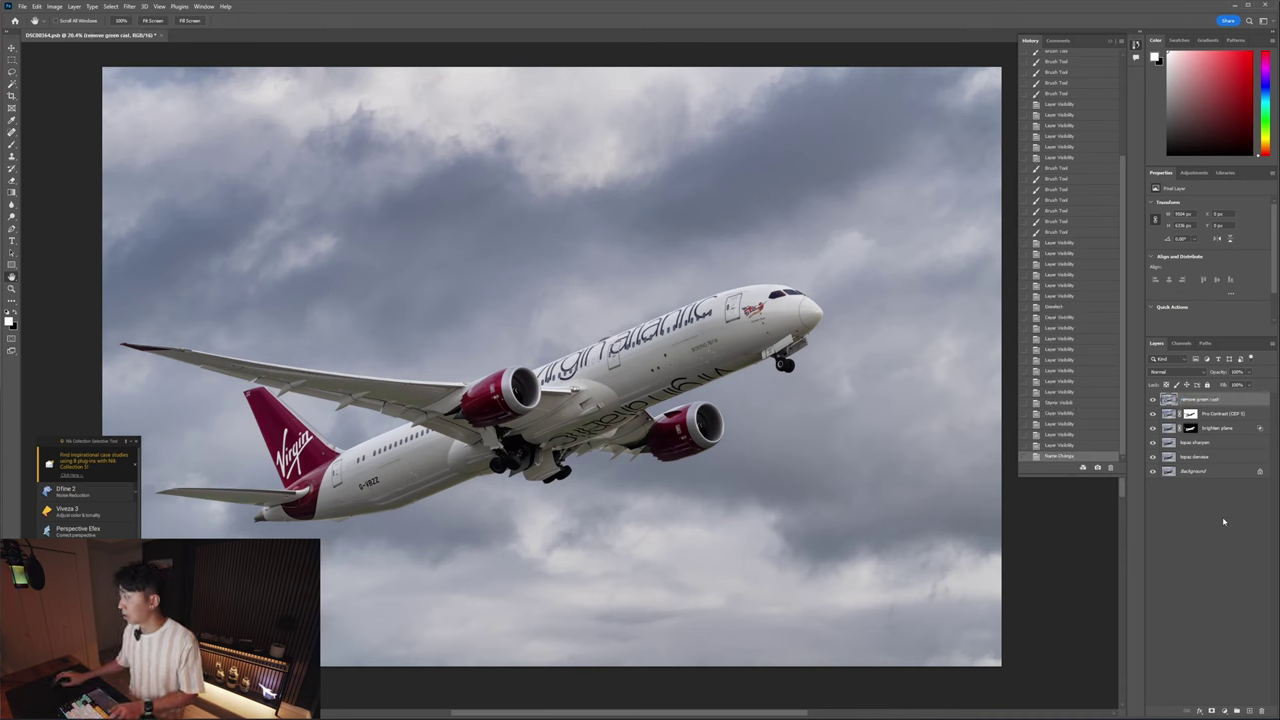
double_click(1214, 400)
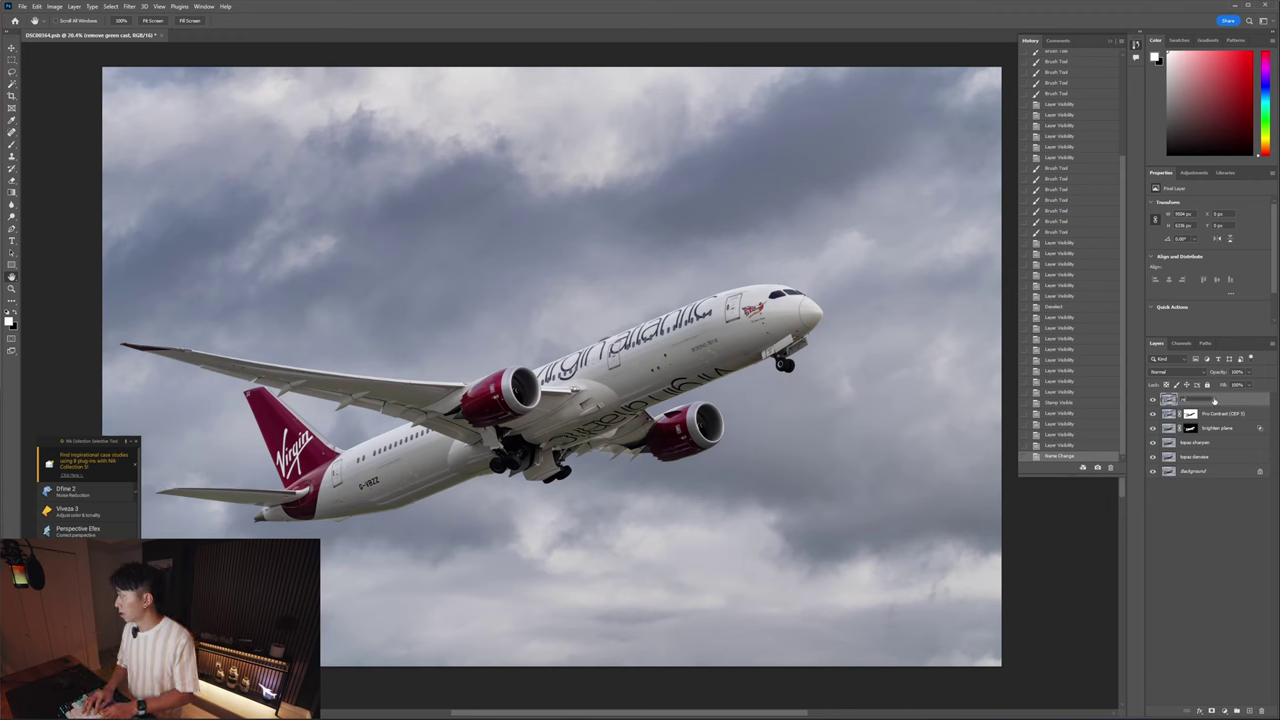
type("tint")
key("Return")
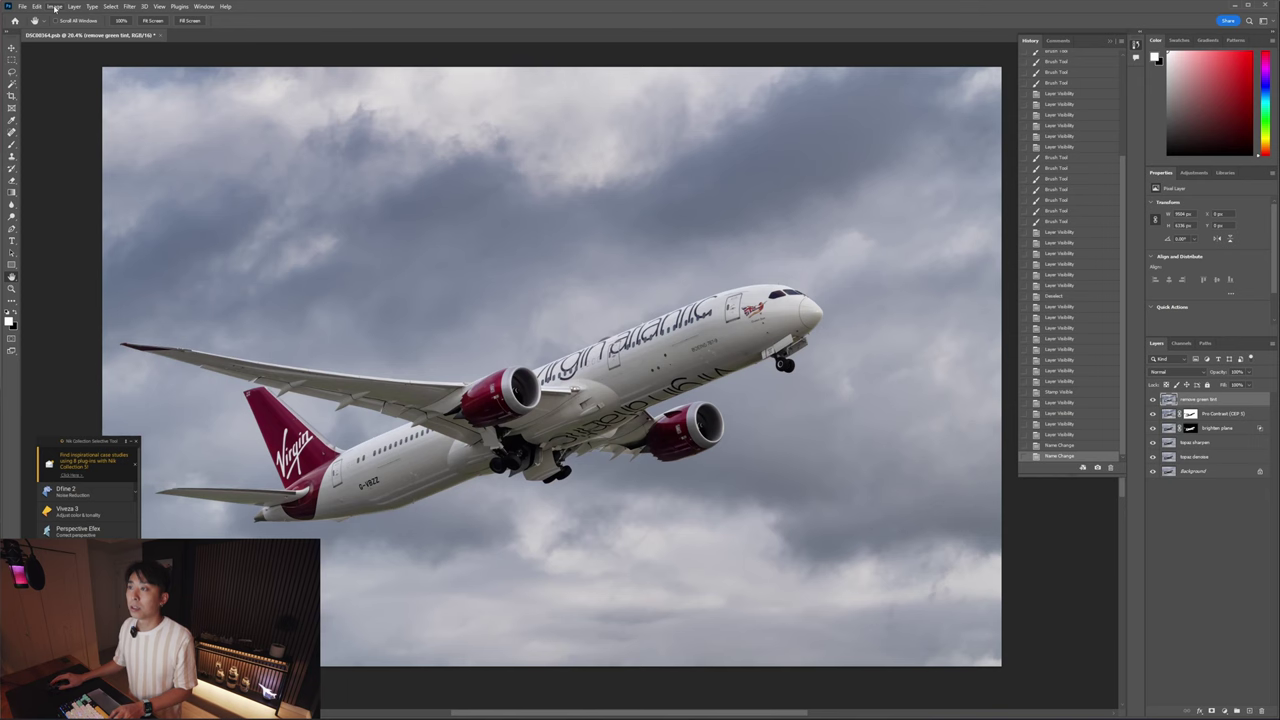
- Start a Hue/Saturation adjustment on the layer, boost the Greens to reveal the affected areas, and set their saturation to about -90
left_click(54, 7)
mouse_move(64, 32)
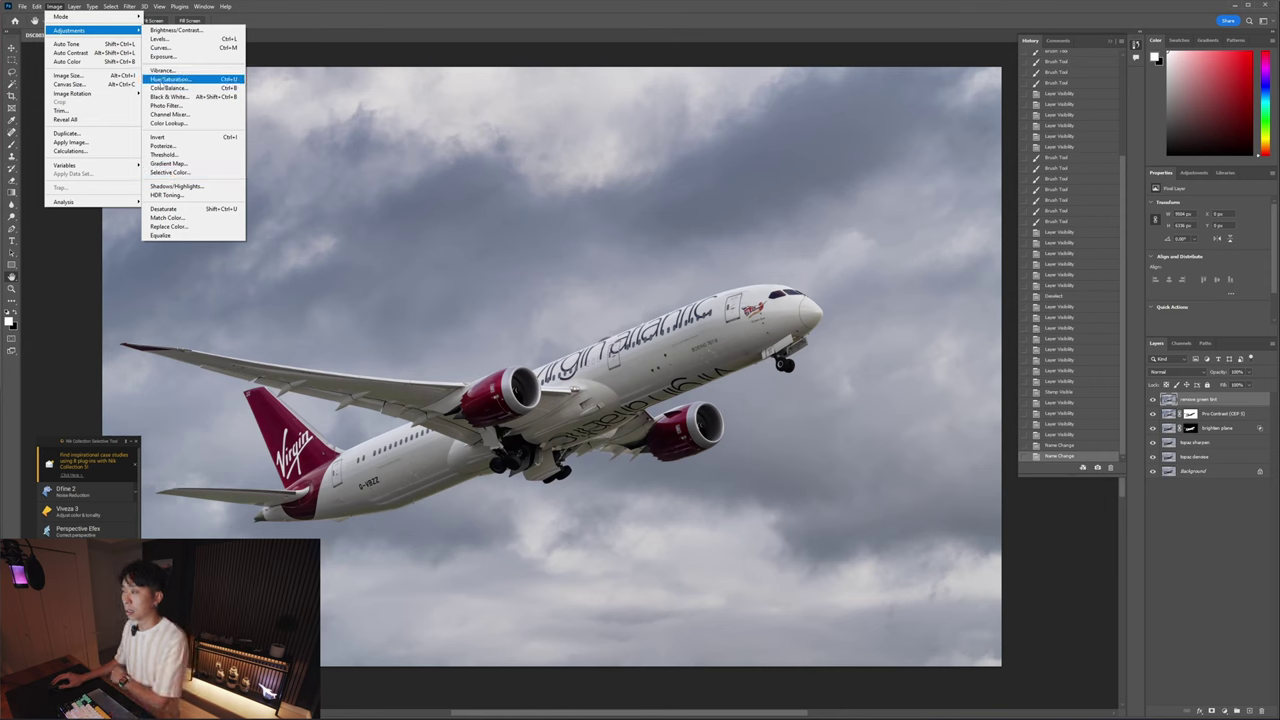
left_click(172, 79)
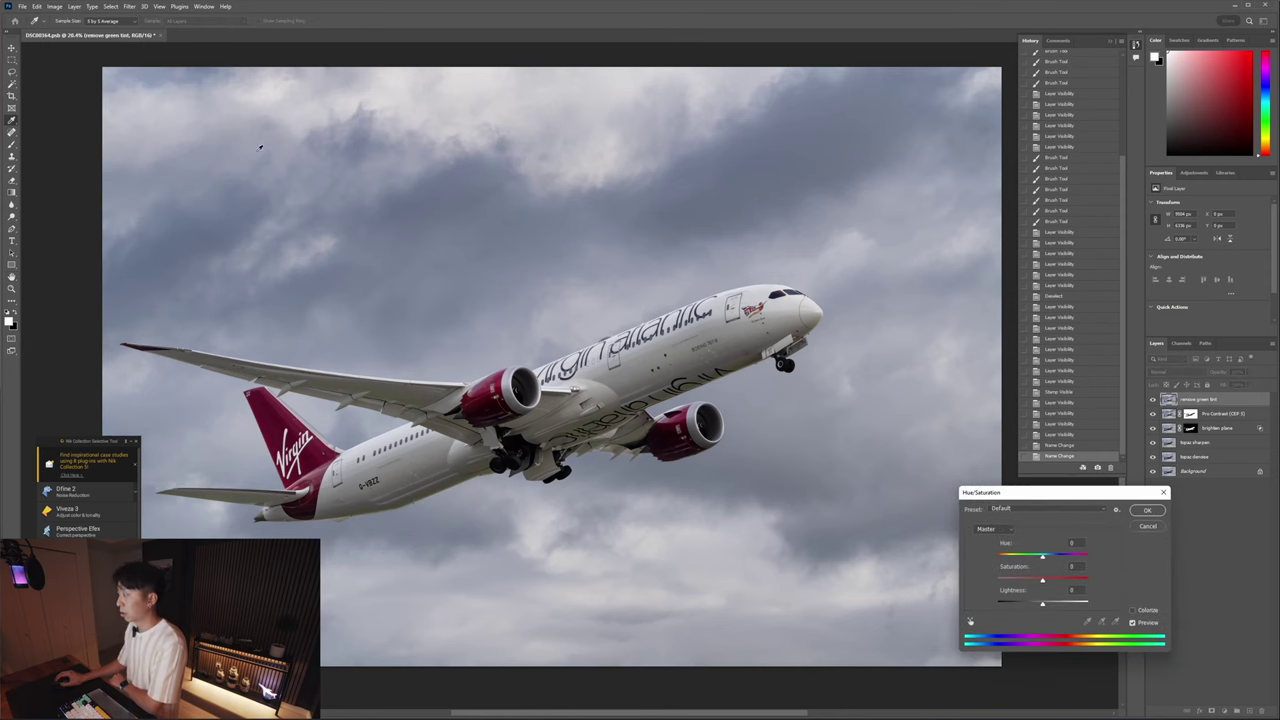
left_click_drag(1031, 492, 817, 488)
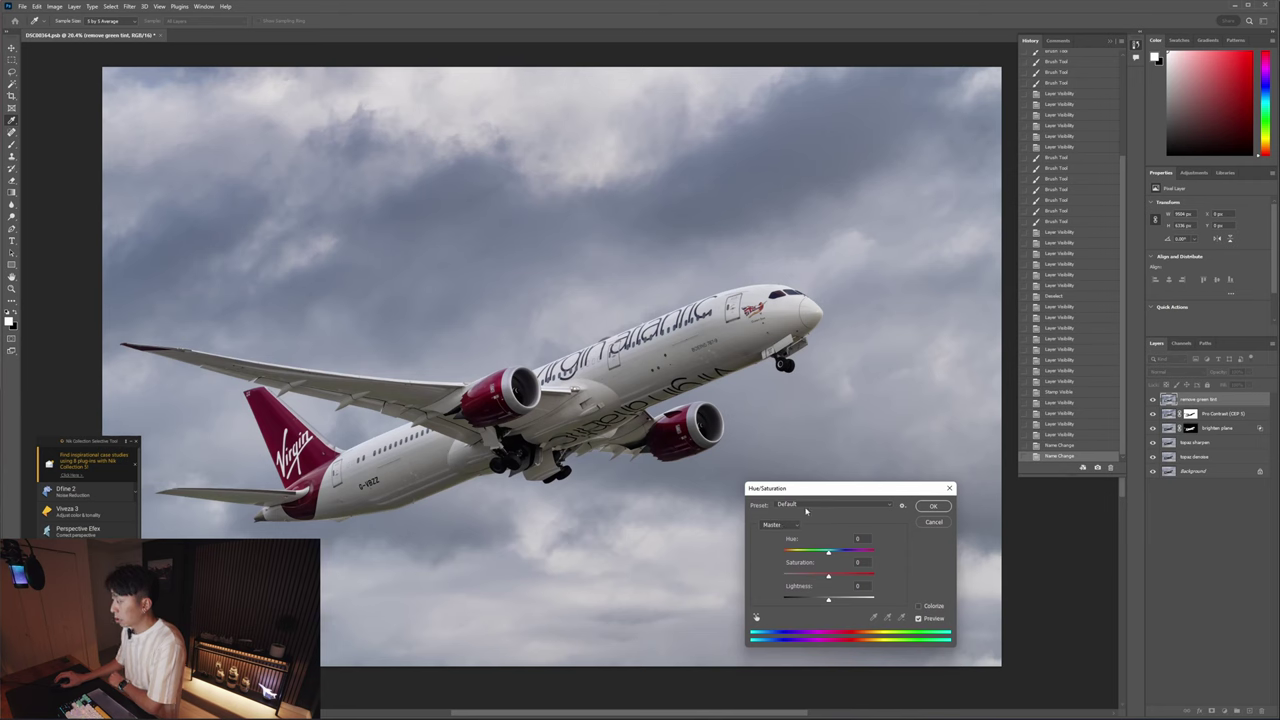
left_click(775, 526)
left_click(791, 523)
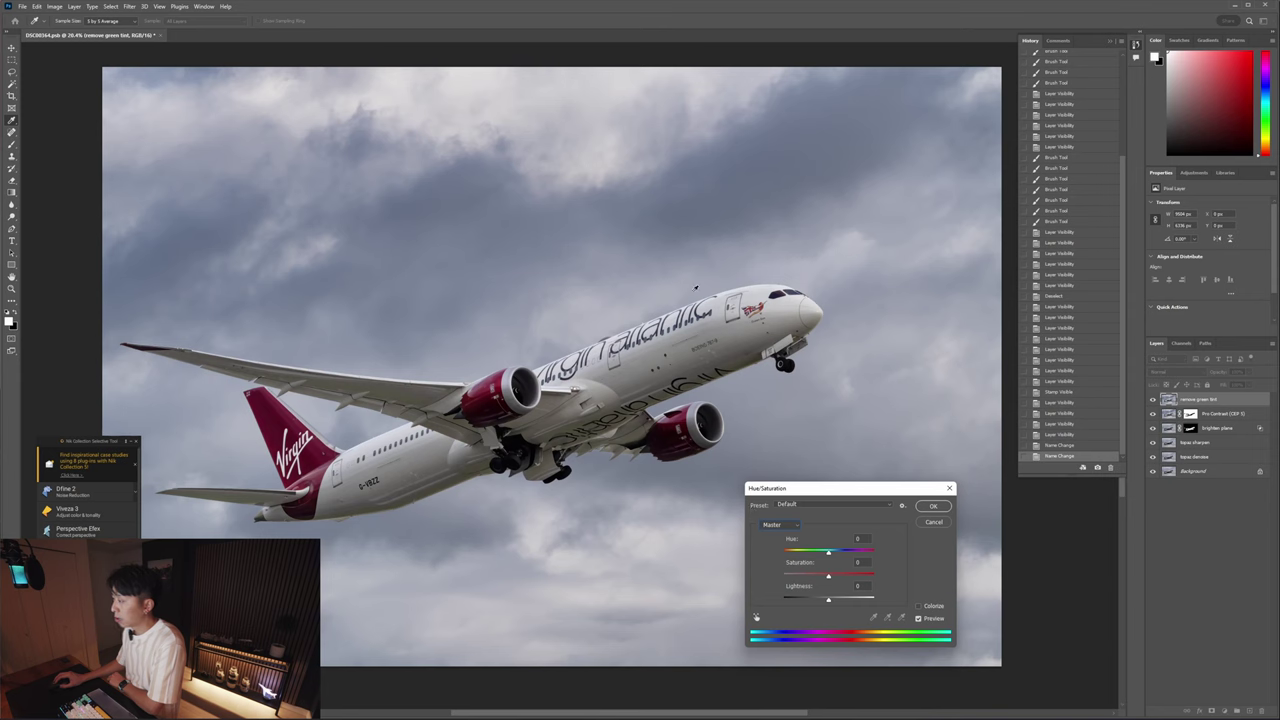
left_click(775, 526)
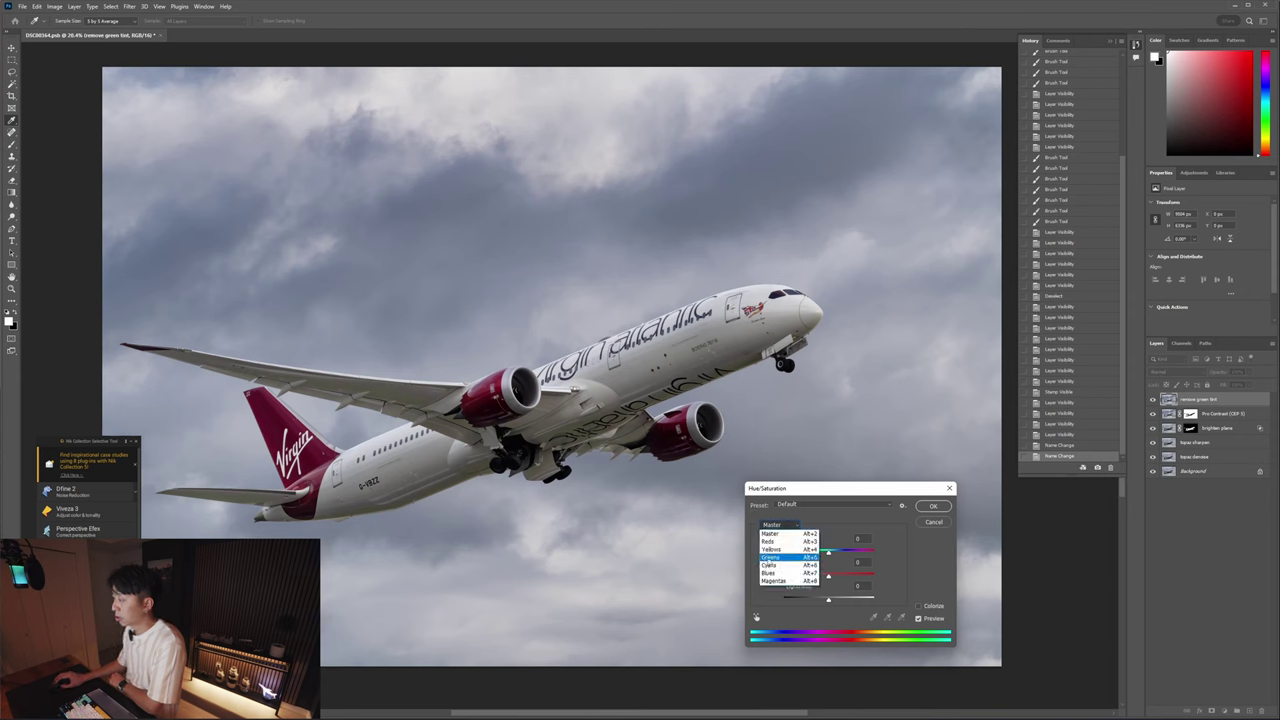
left_click(790, 557)
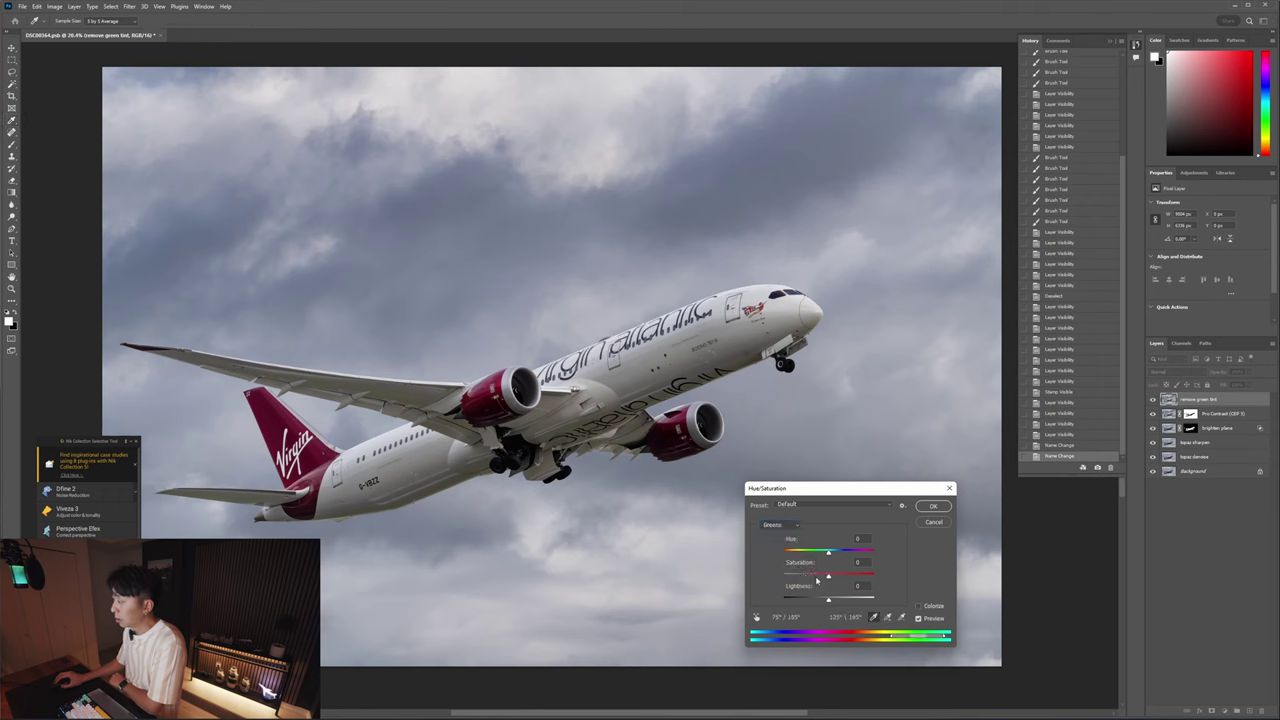
left_click_drag(829, 579, 939, 583)
double_click(862, 562)
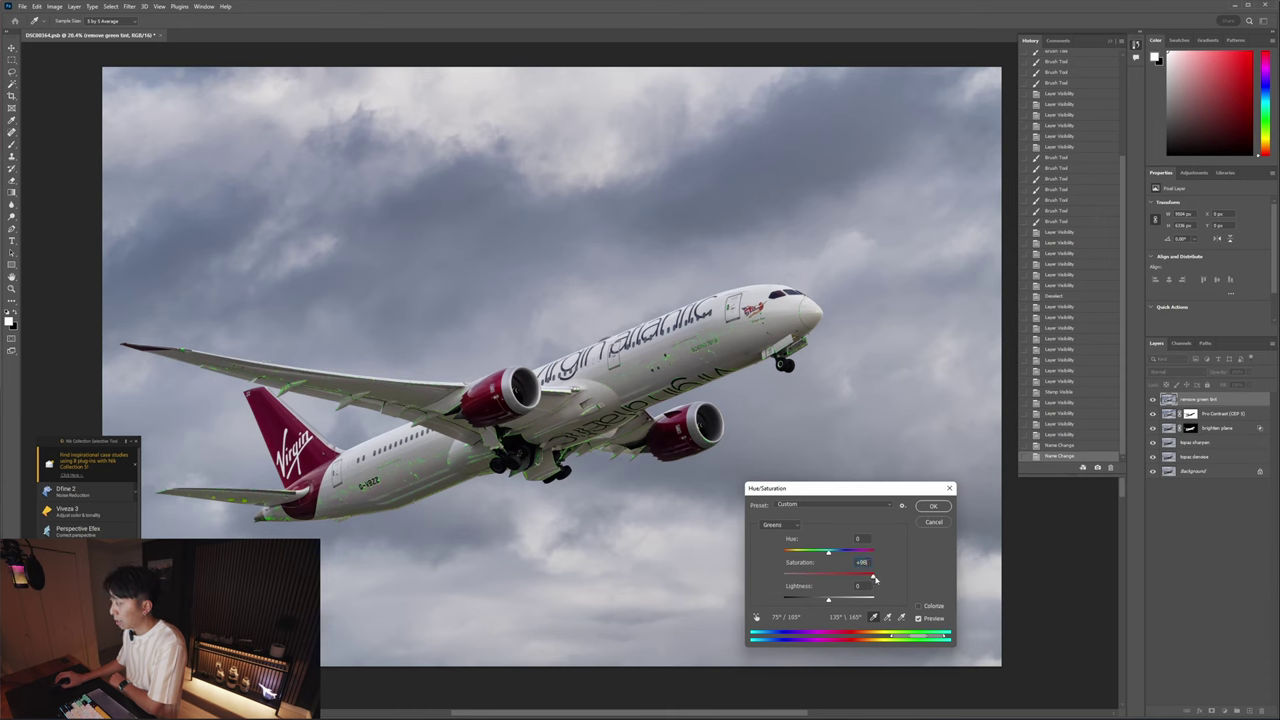
left_click_drag(875, 578, 787, 580)
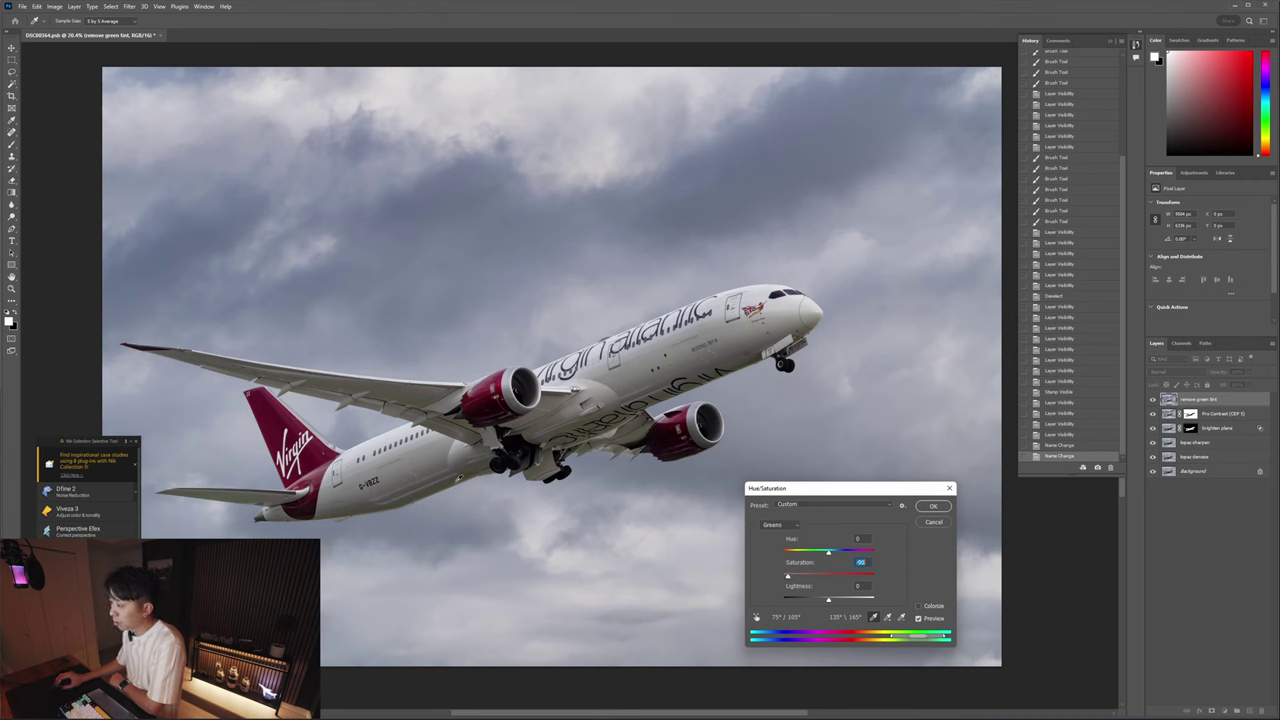
- Raise the Yellows saturation to +100 to reveal the tinted areas, and set it to -85
left_click(792, 522)
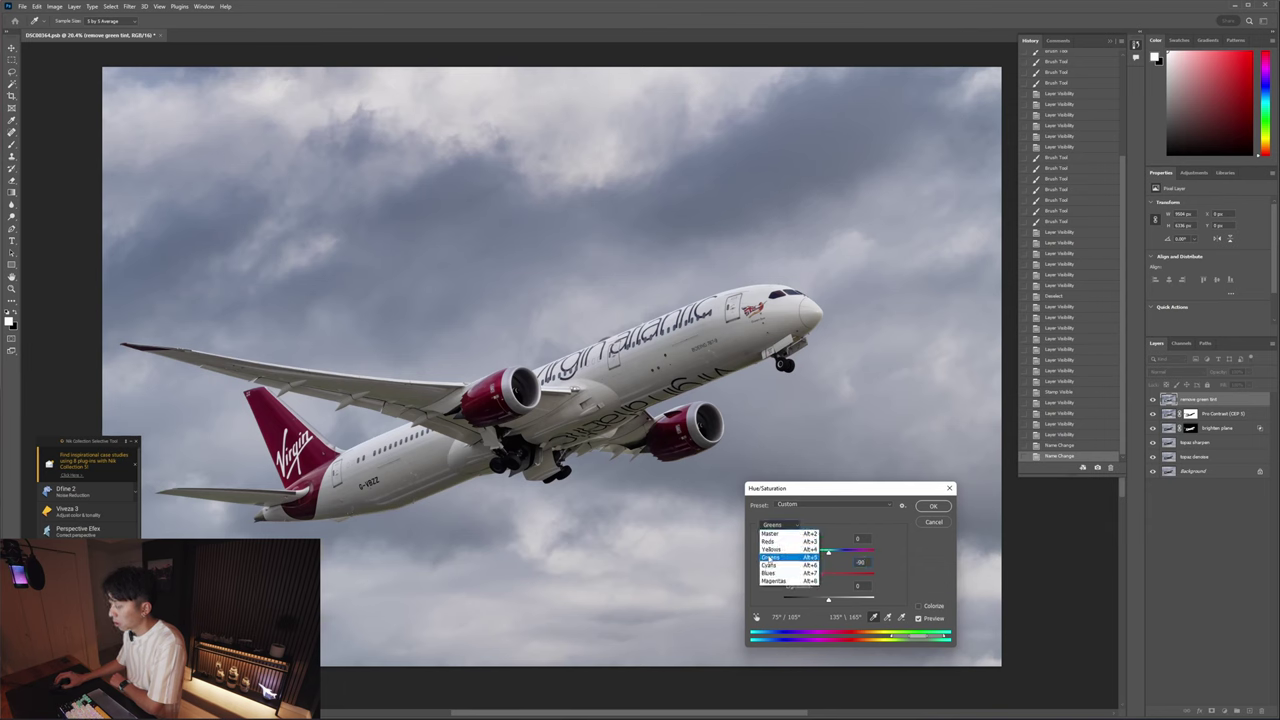
left_click(771, 550)
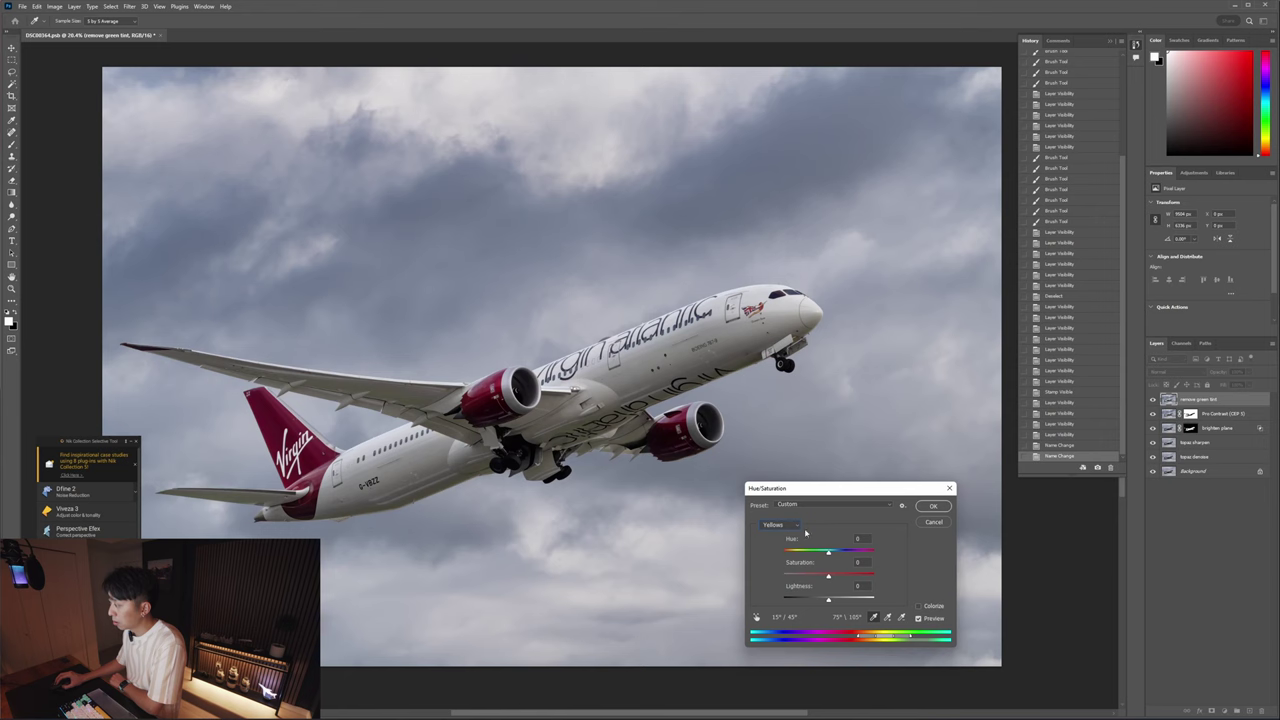
left_click_drag(824, 578, 880, 569)
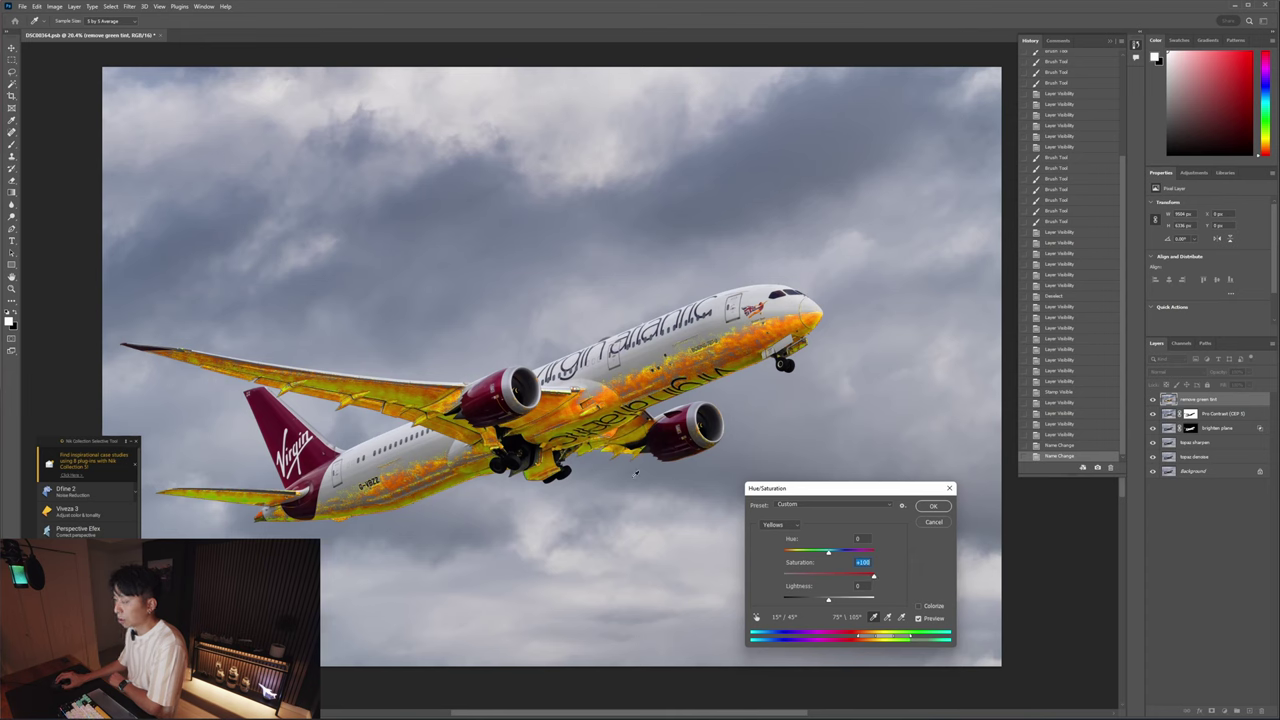
left_click_drag(879, 579, 792, 587)
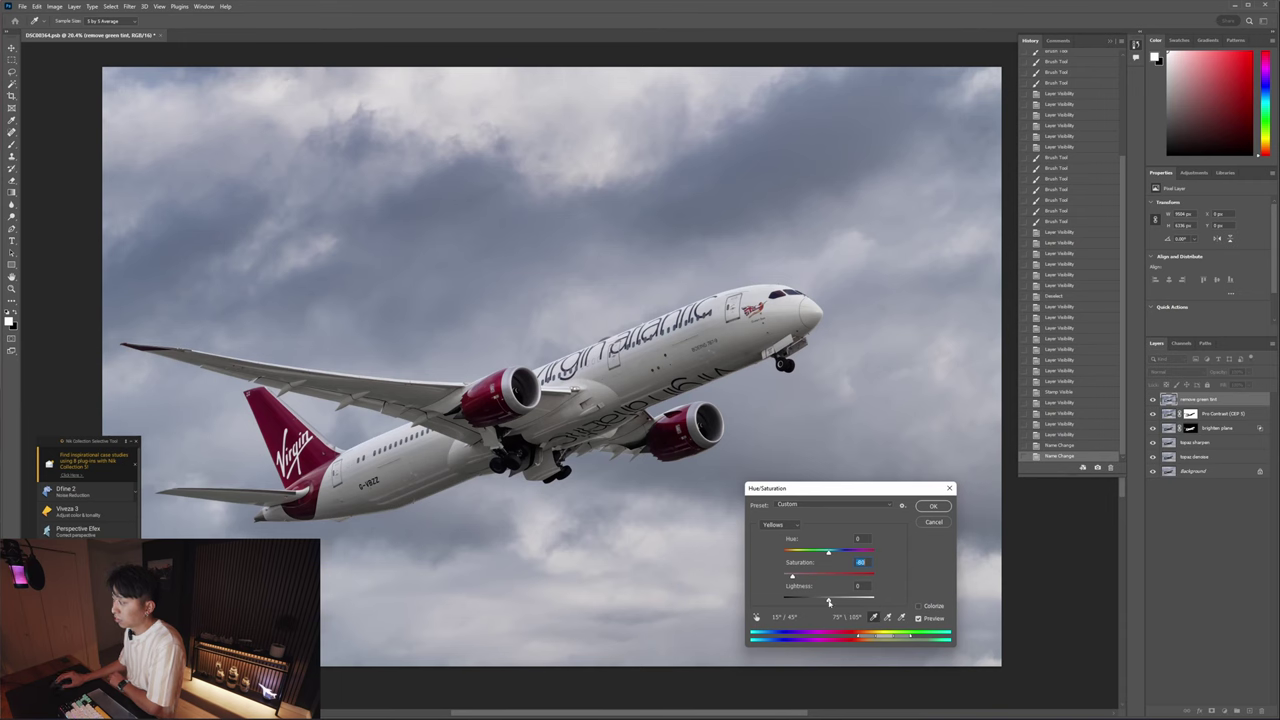
left_click_drag(793, 578, 790, 577)
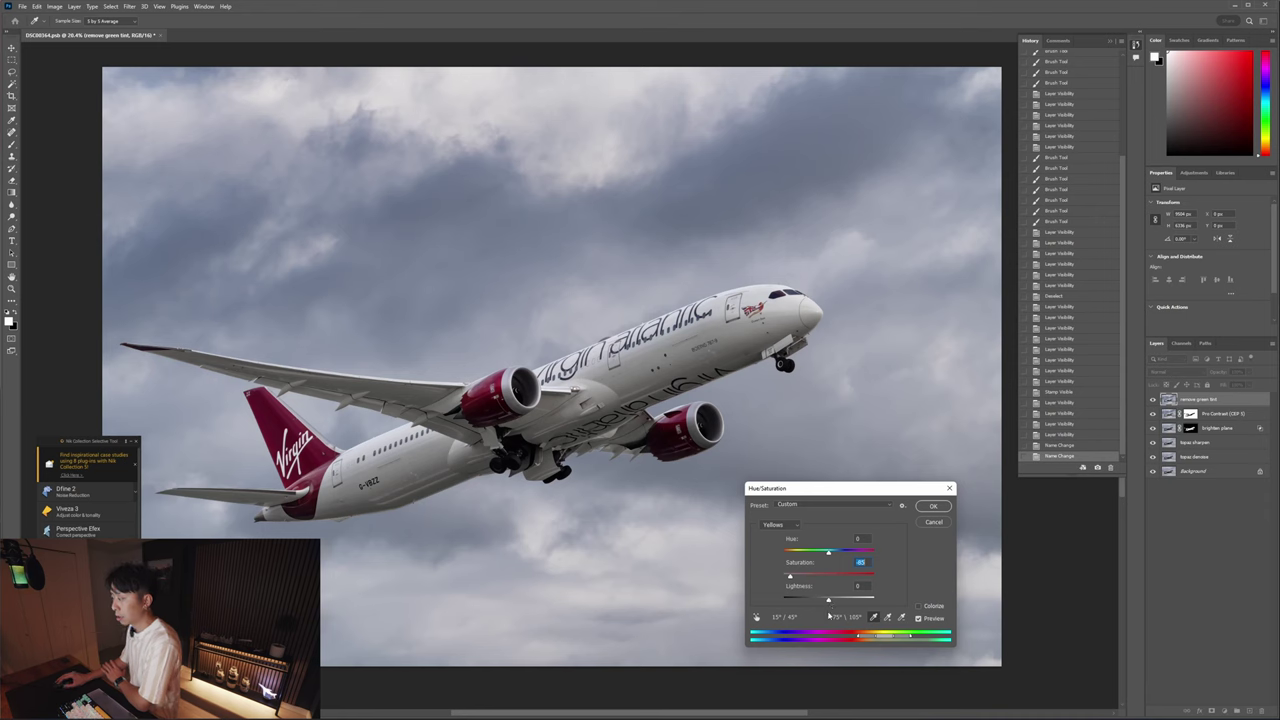
- Set the Yellows lightness to +100, compare using the preview, and apply the Hue/Saturation adjustment
left_click_drag(828, 602, 874, 598)
key("Tab")
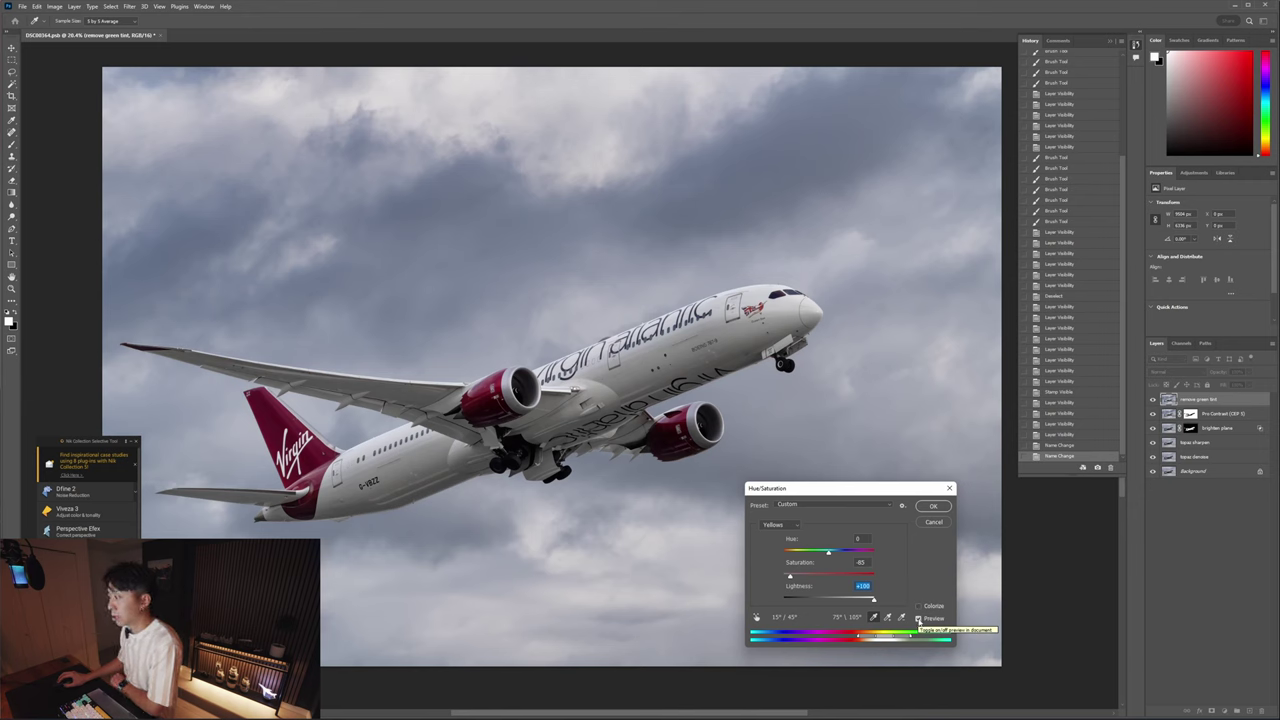
left_click(918, 619)
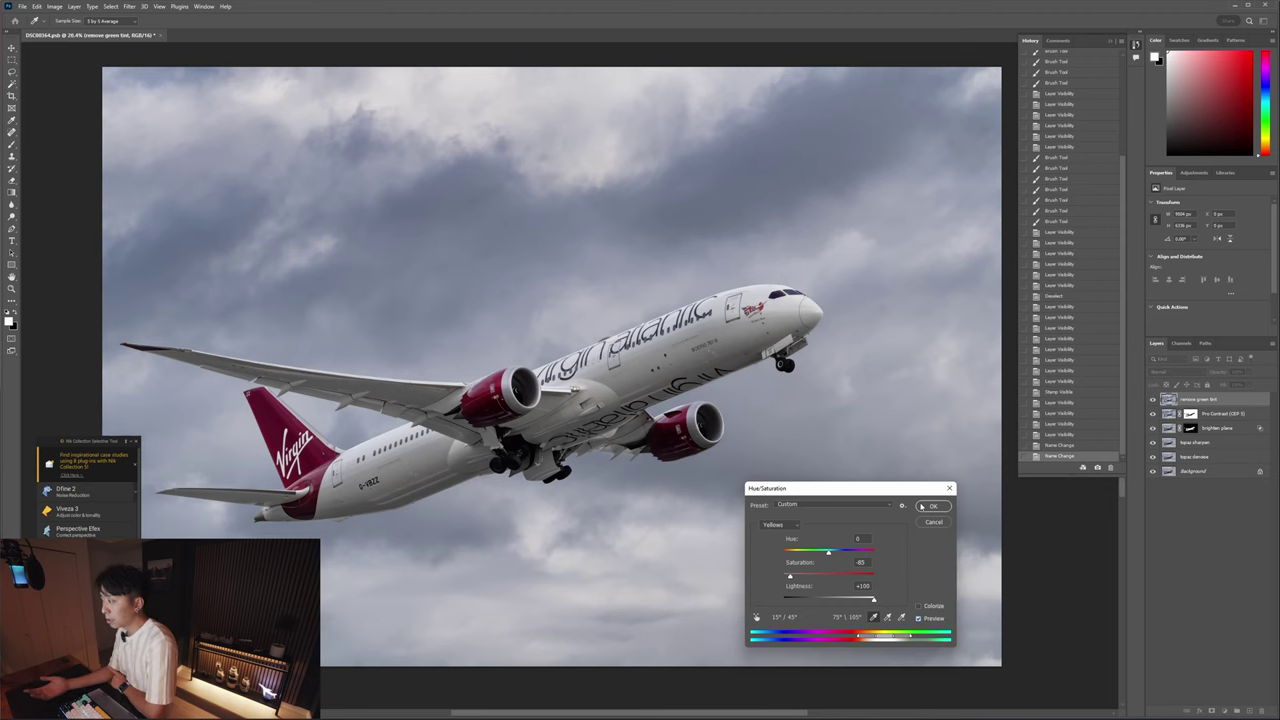
left_click(922, 507)
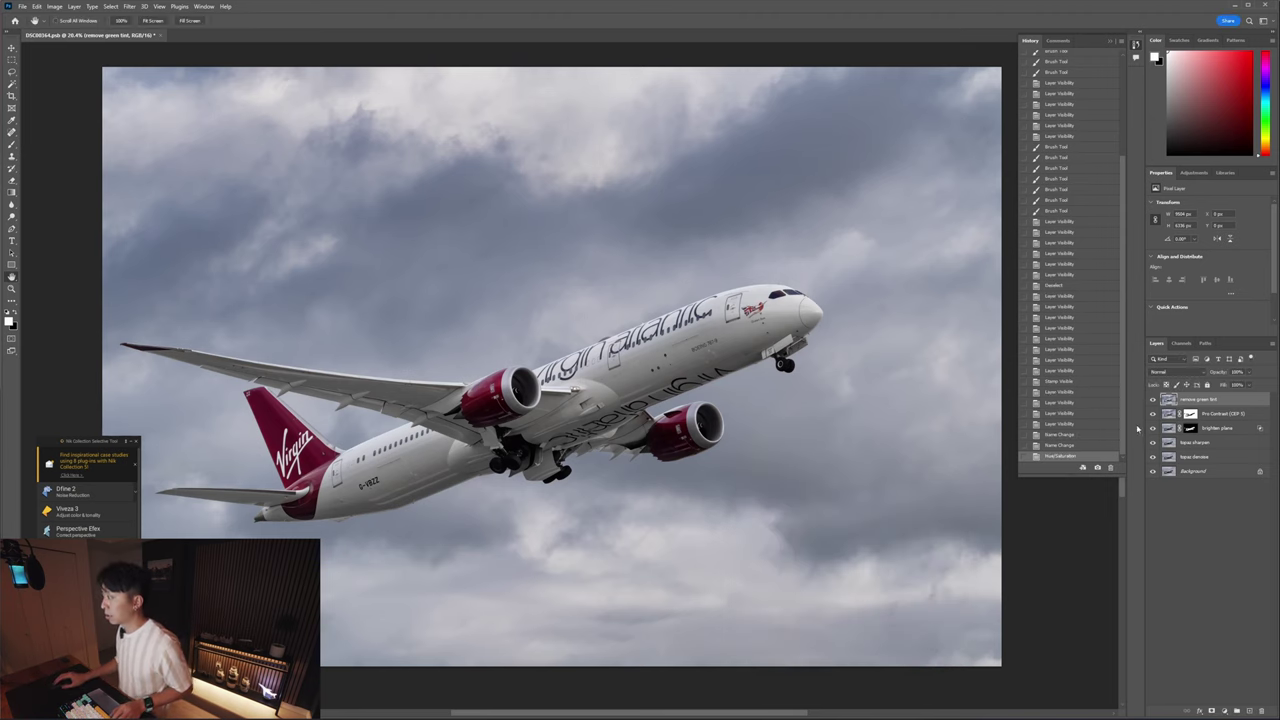
- Compare the plane's nose section with and without the "remove green tint" layer
scroll(768, 306, "up", 10)
scroll(715, 345, "up", 3)
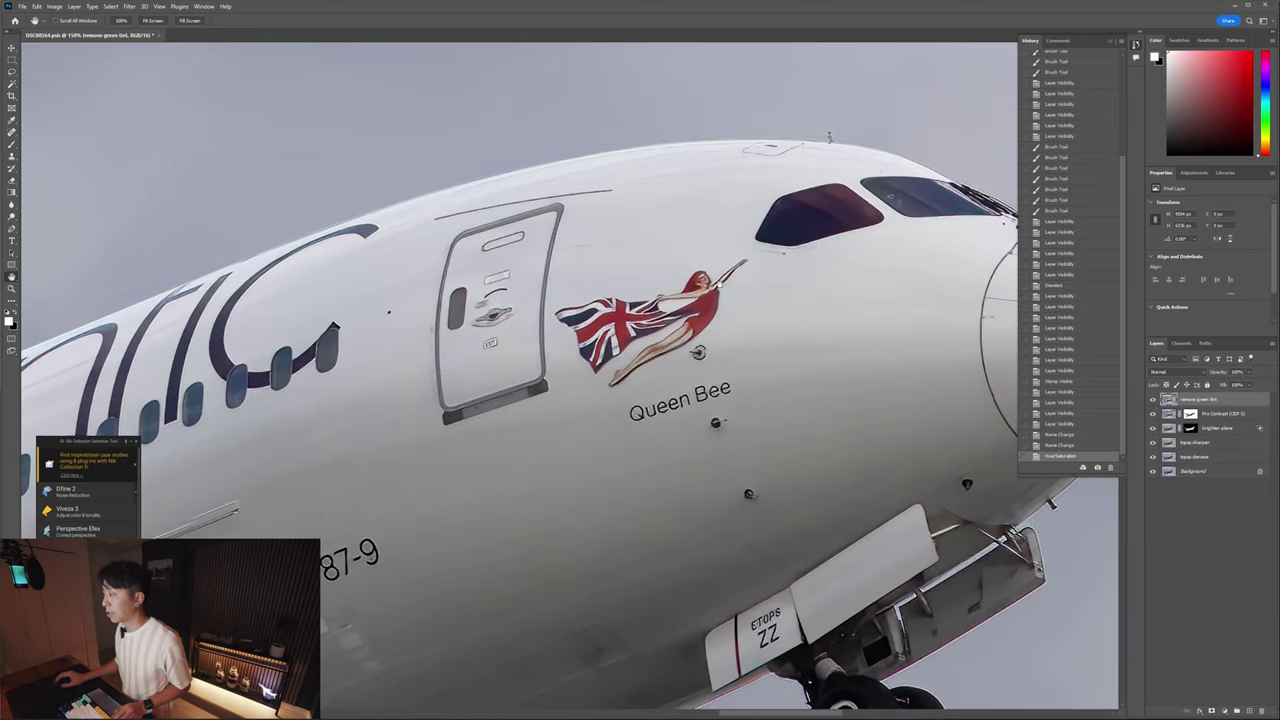
left_click(1152, 399)
left_click(1152, 400)
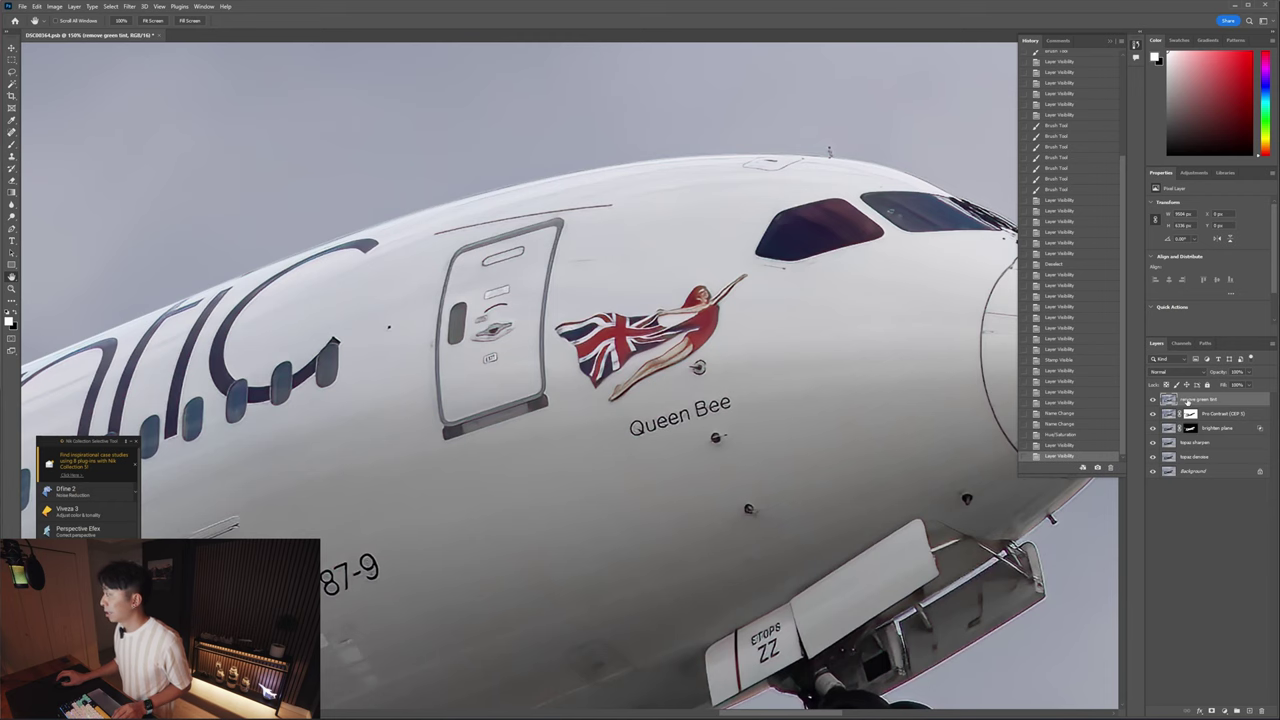
- Add a white layer mask to the "remove green tint" layer and size a small brush for the figure above "Queen Bee"
scroll(733, 311, "up", 1)
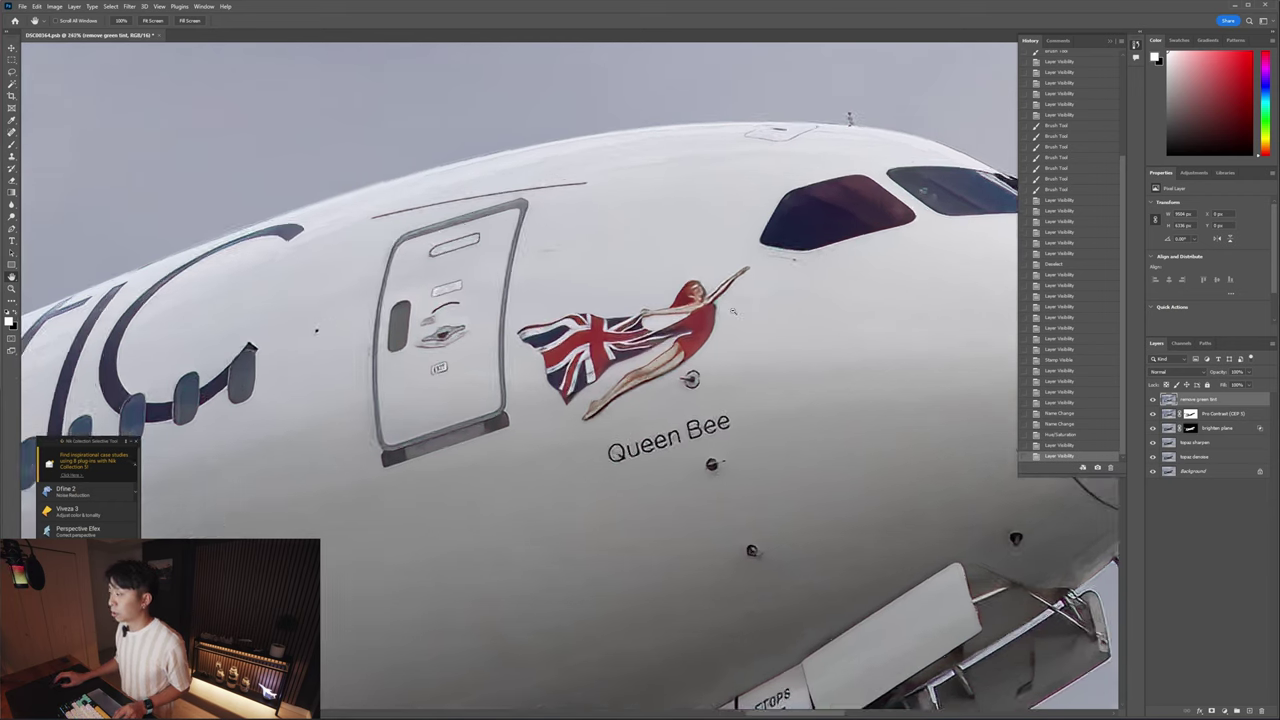
scroll(733, 311, "up", 1)
scroll(676, 301, "up", 4)
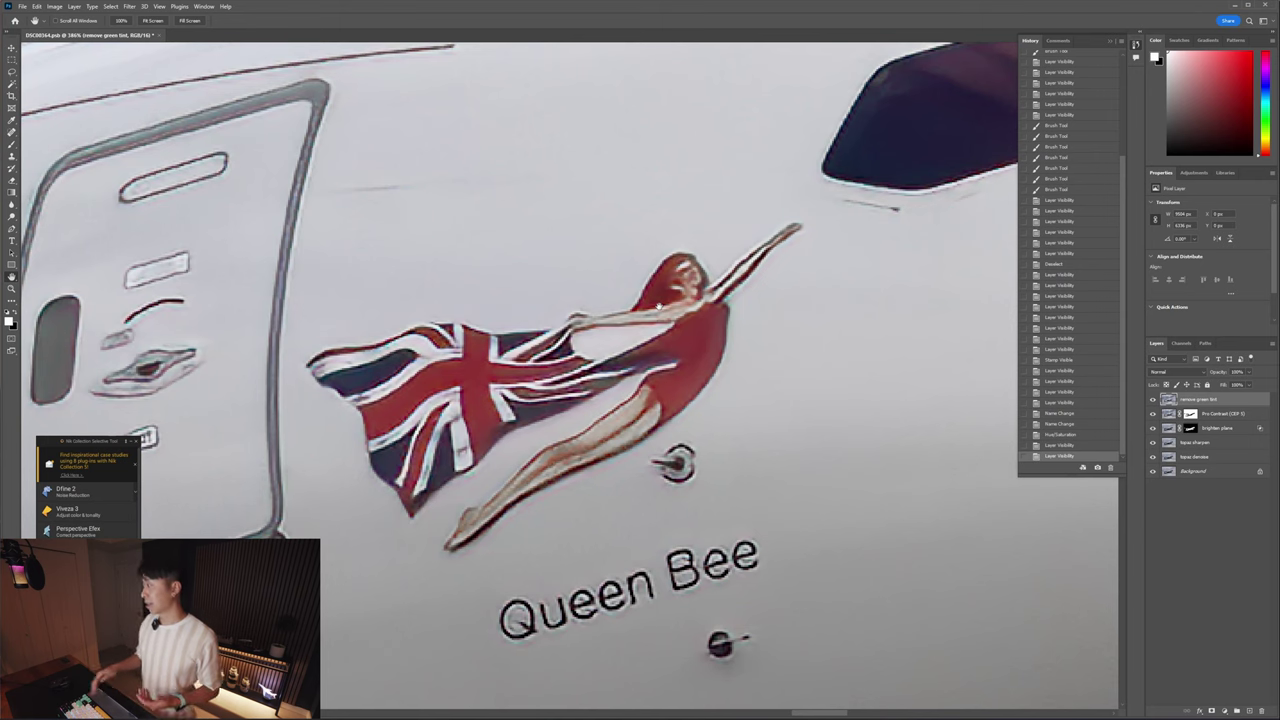
left_click(1211, 711)
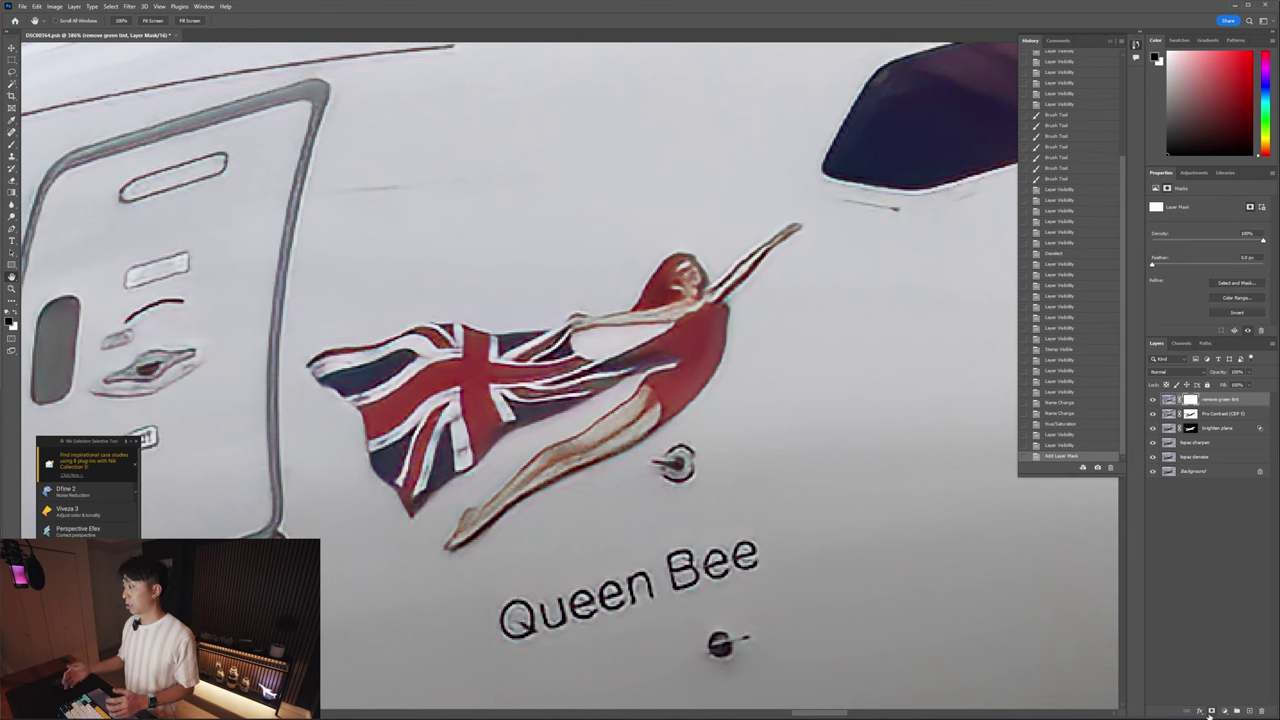
key("b")
left_click_drag(650, 399, 420, 410, "alt")
left_click_drag(706, 418, 380, 428, "alt")
left_click_drag(603, 437, 621, 424, "alt")
scroll(615, 432, "up", 3)
scroll(617, 423, "down", 2)
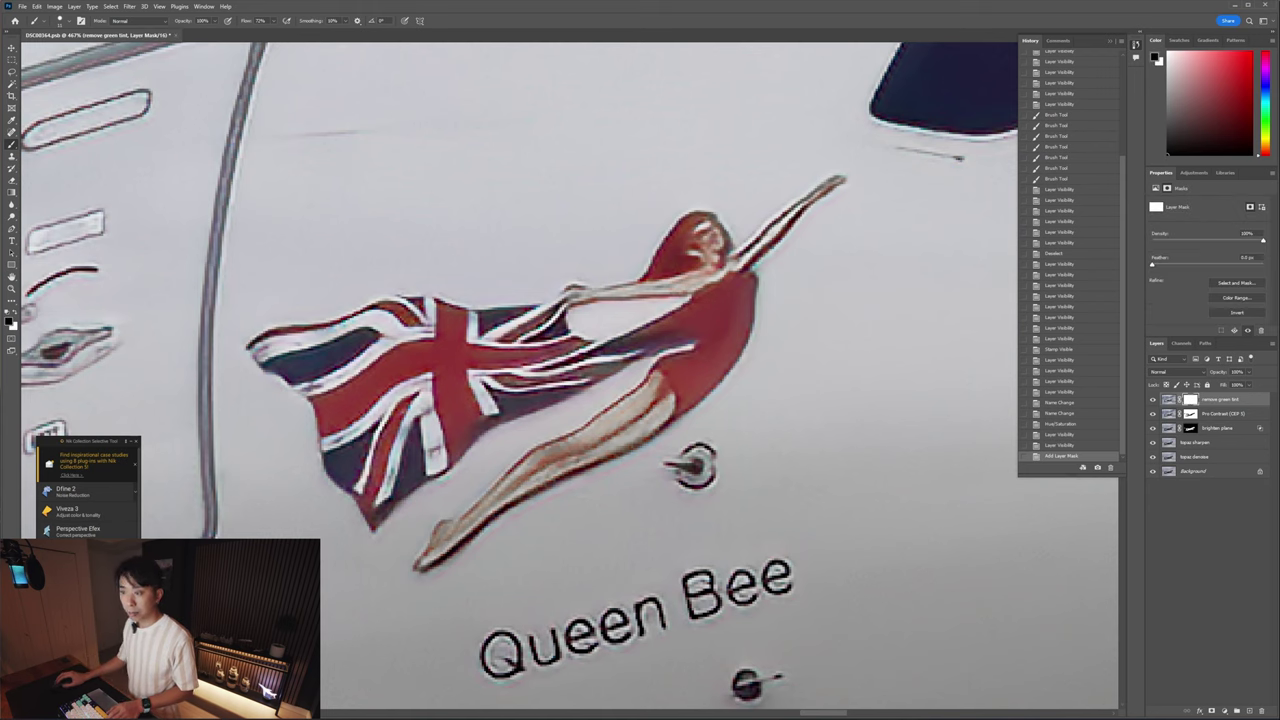
scroll(648, 425, "up", 2)
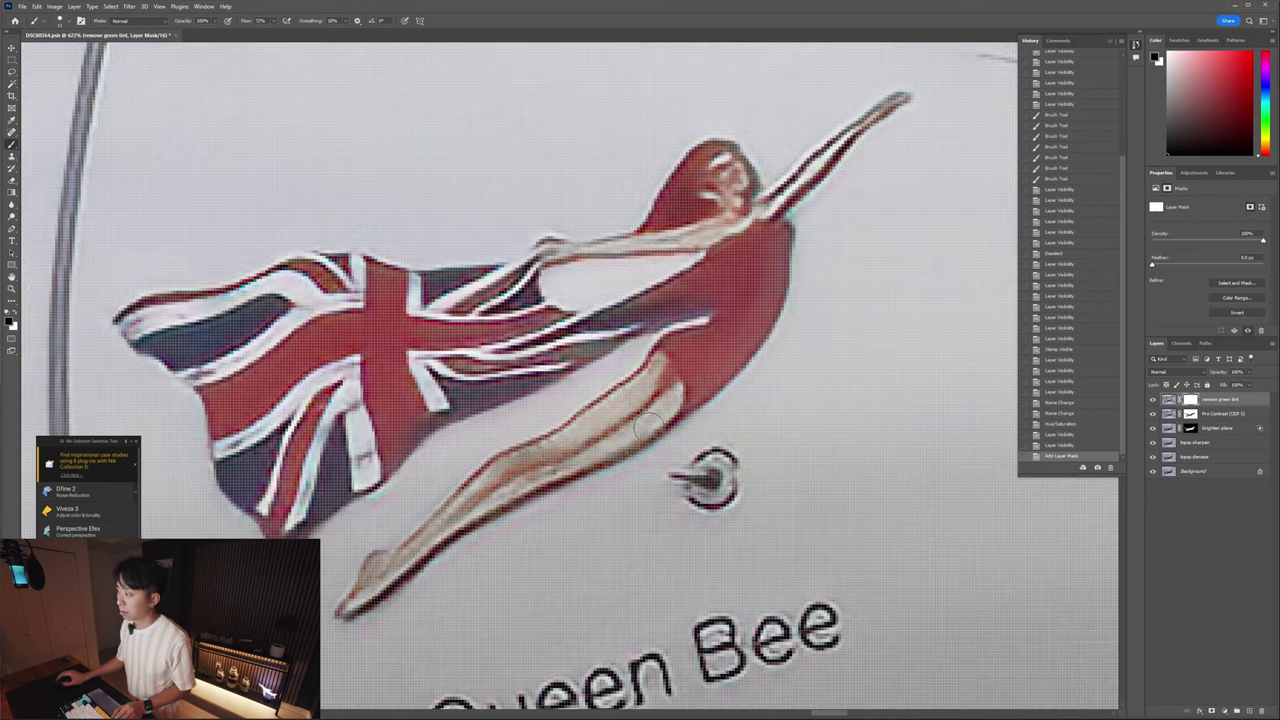
- Set the brush flow to 100% and paint black on the mask over the flying figure's legs to restore their skin color
left_click_drag(596, 441, 605, 422)
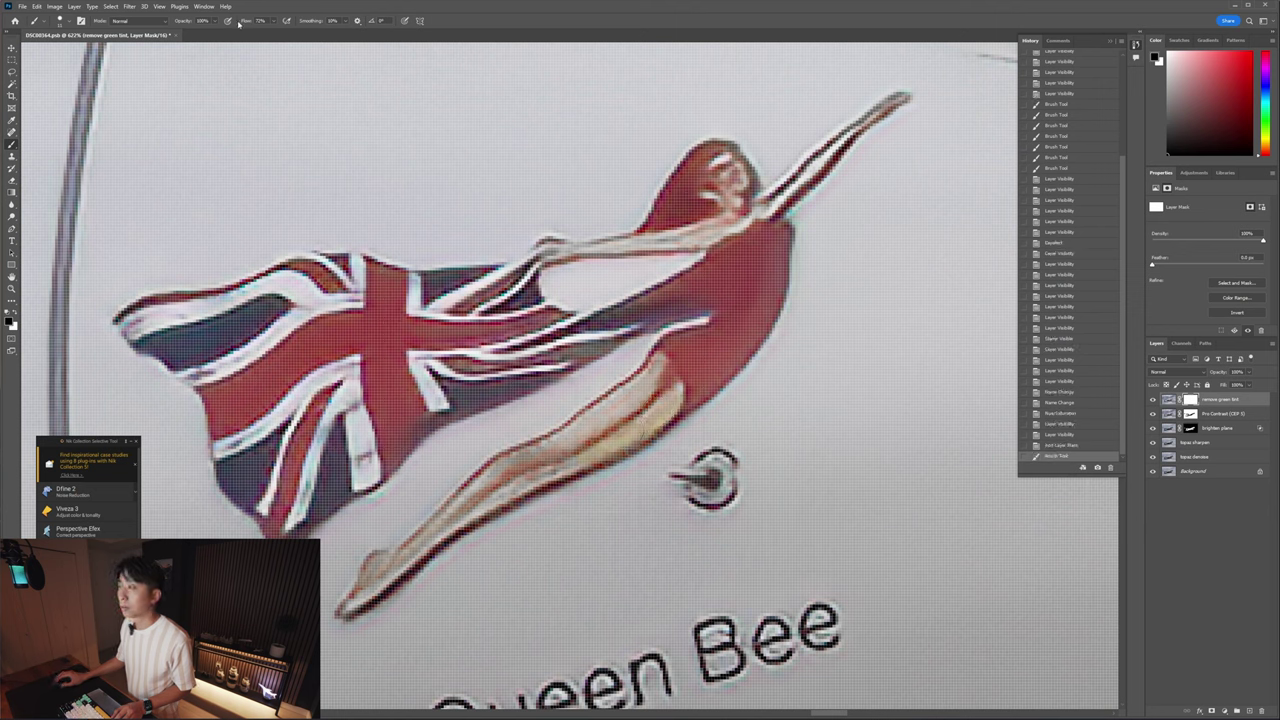
left_click_drag(237, 22, 331, 18)
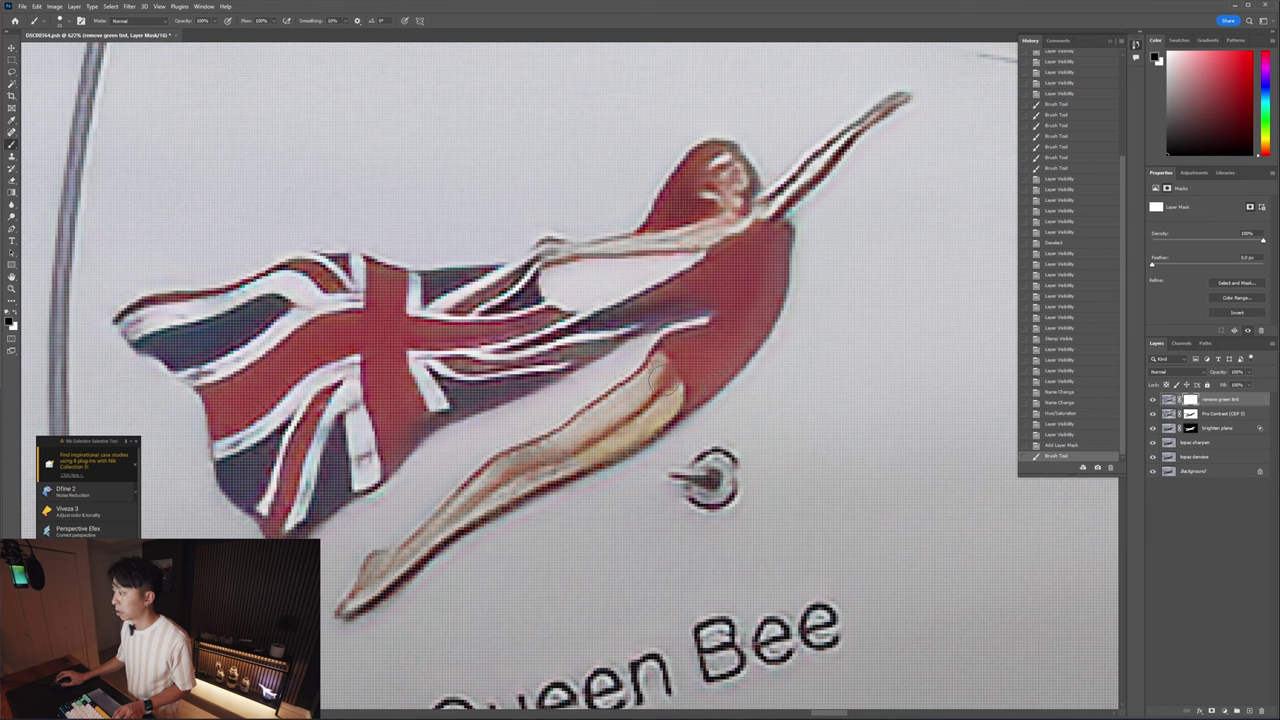
mouse_move(640, 392)
left_mouse_down()
mouse_move(562, 463)
mouse_move(488, 505)
left_mouse_up()
mouse_move(560, 450)
left_mouse_down()
mouse_move(507, 468)
mouse_move(434, 540)
left_mouse_up()
right_click(450, 523, "alt")
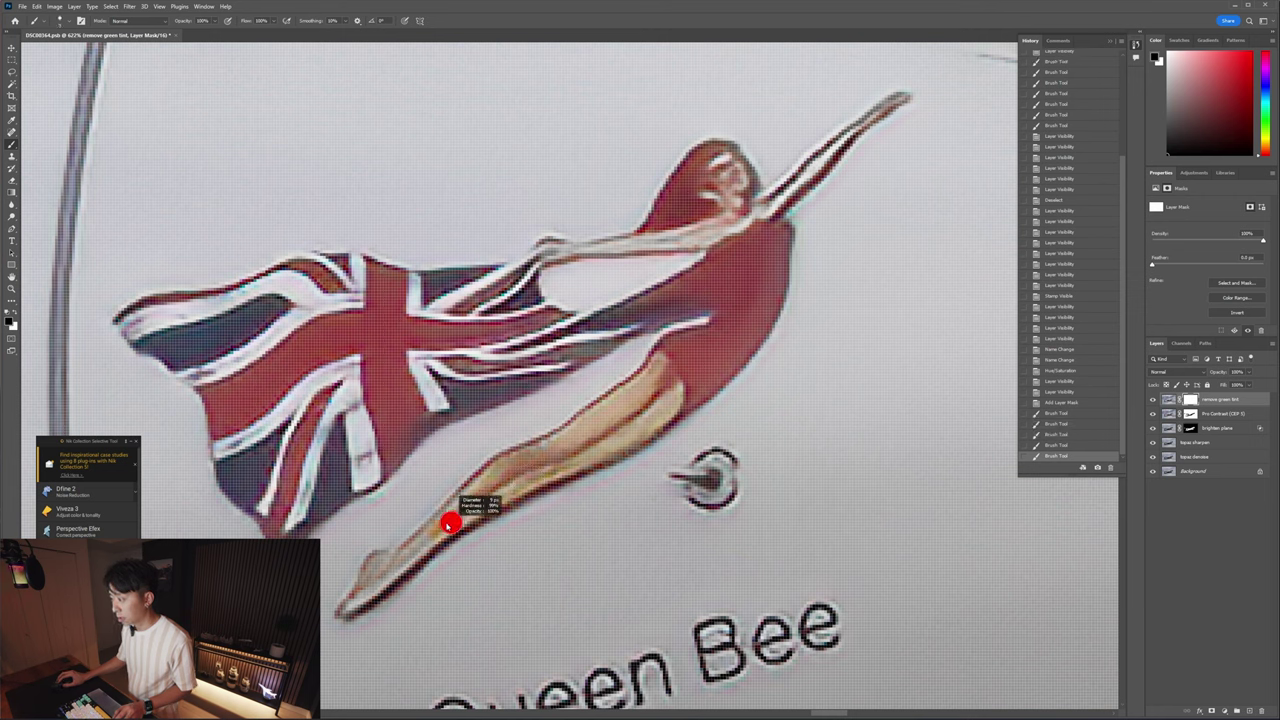
mouse_move(474, 487)
left_mouse_down()
mouse_move(413, 553)
mouse_move(516, 531)
mouse_move(450, 588)
left_mouse_up()
scroll(527, 494, "down", 5)
scroll(787, 355, "up", 2)
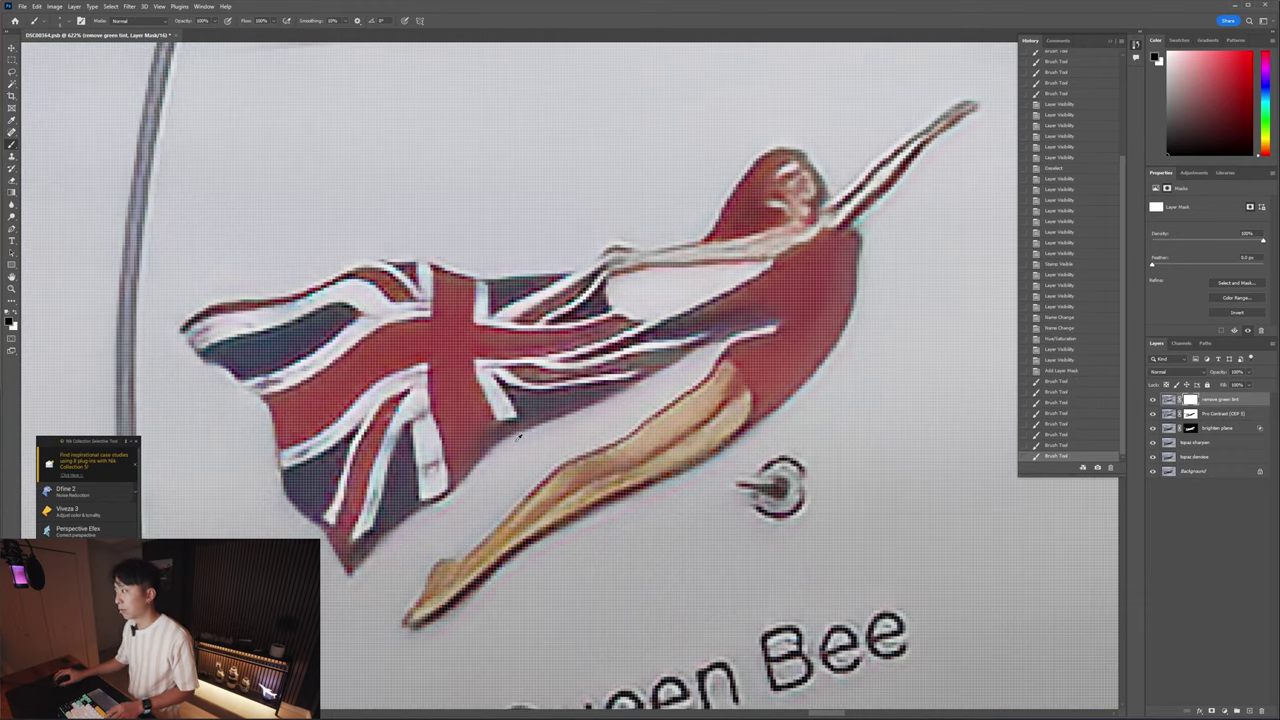
- Paint black on the mask over the flying figure's arms and face to restore their original skin color
scroll(787, 355, "up", 2)
left_click_drag(718, 282, 784, 214)
scroll(720, 288, "down", 5)
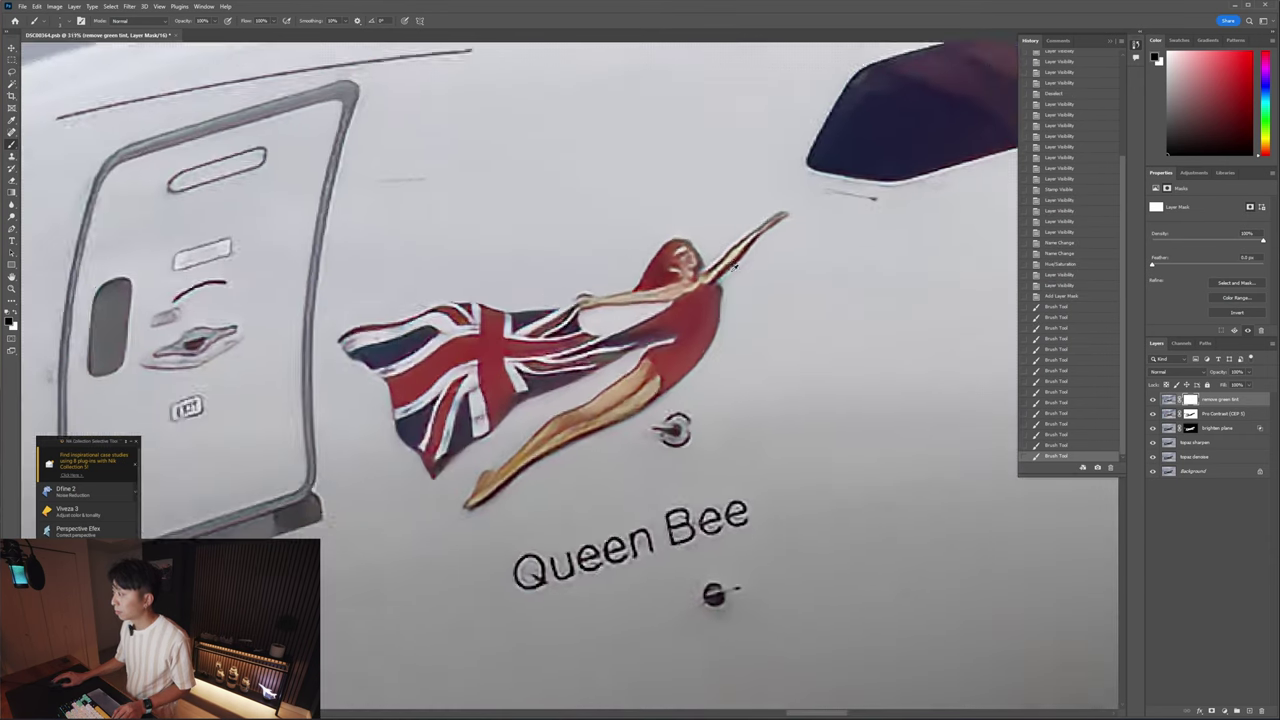
scroll(720, 288, "up", 3)
scroll(708, 284, "up", 4)
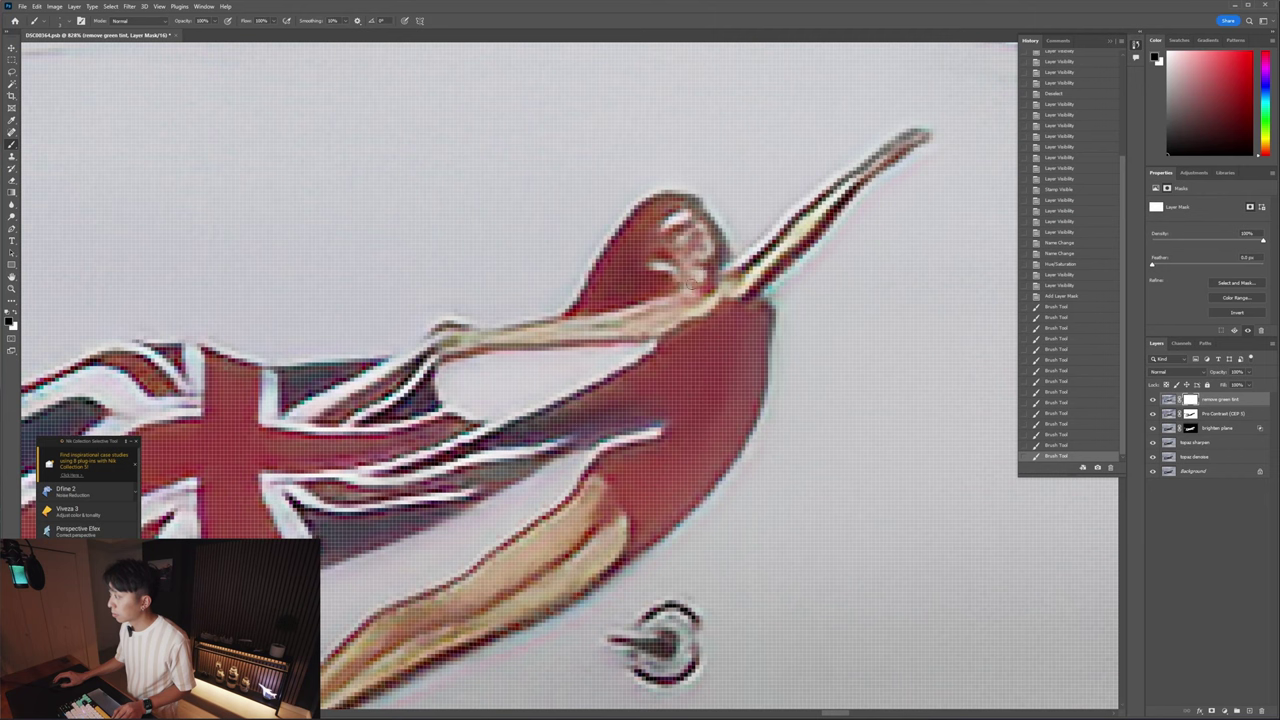
right_click(702, 286)
key("Escape")
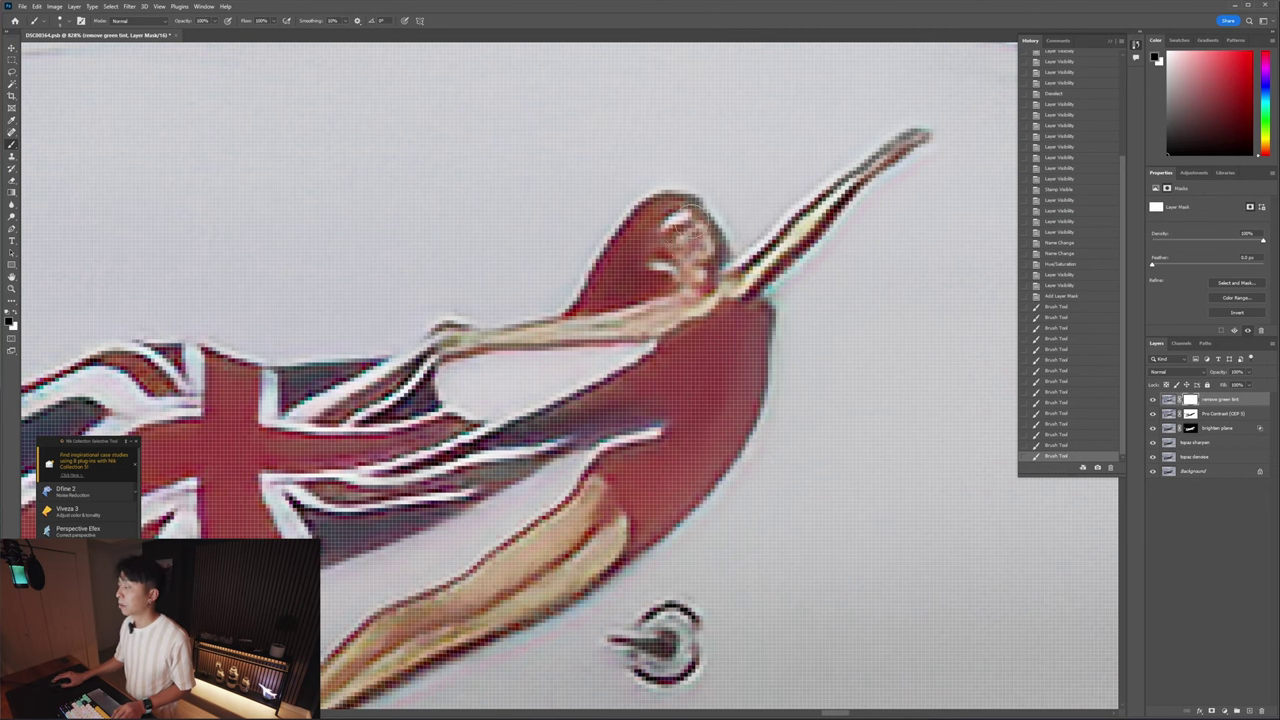
scroll(680, 260, "down", 6)
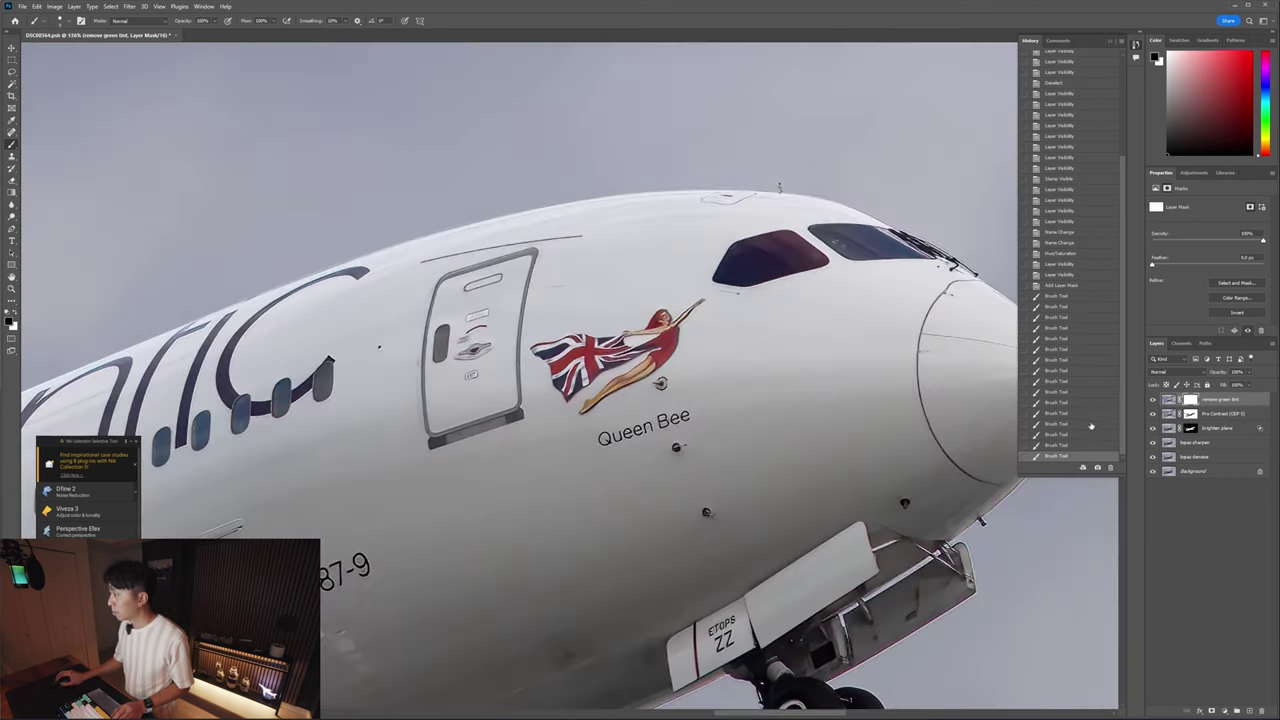
- Compare the nose and middle fuselage with and without the "remove green tint" layer
key("h")
left_click_drag(786, 397, 672, 306)
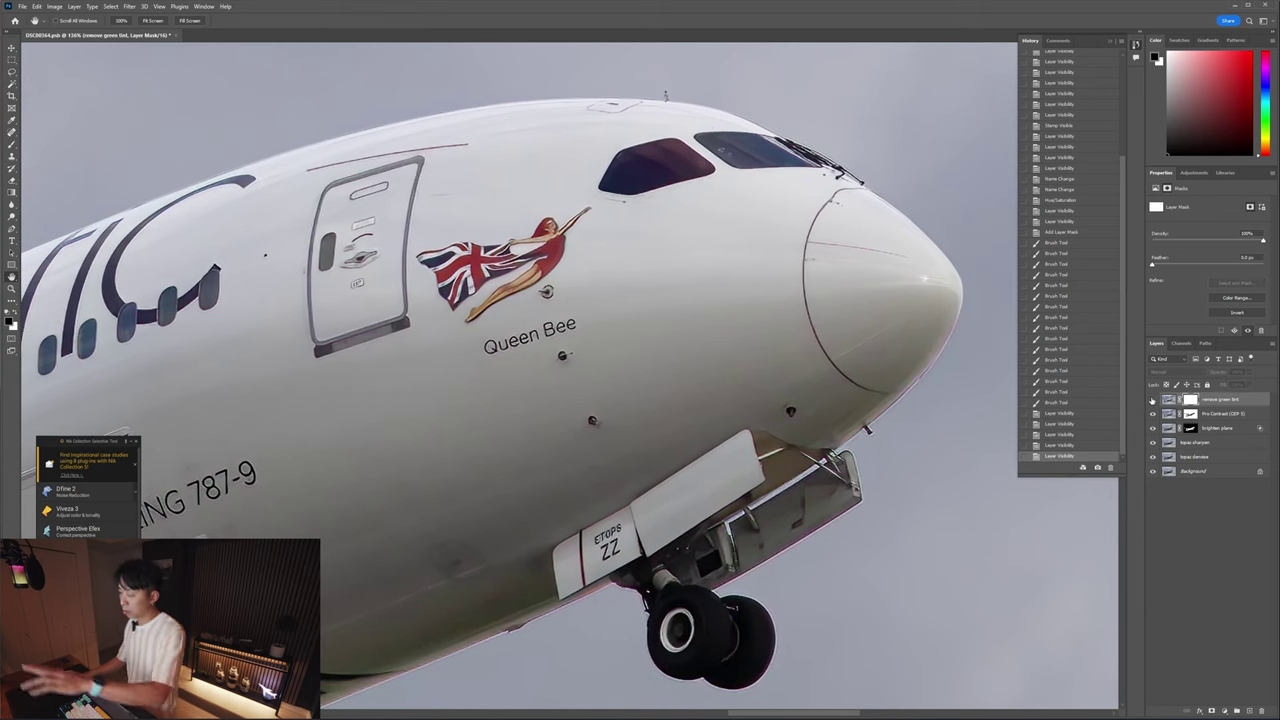
left_click(1152, 399)
left_click(1152, 399)
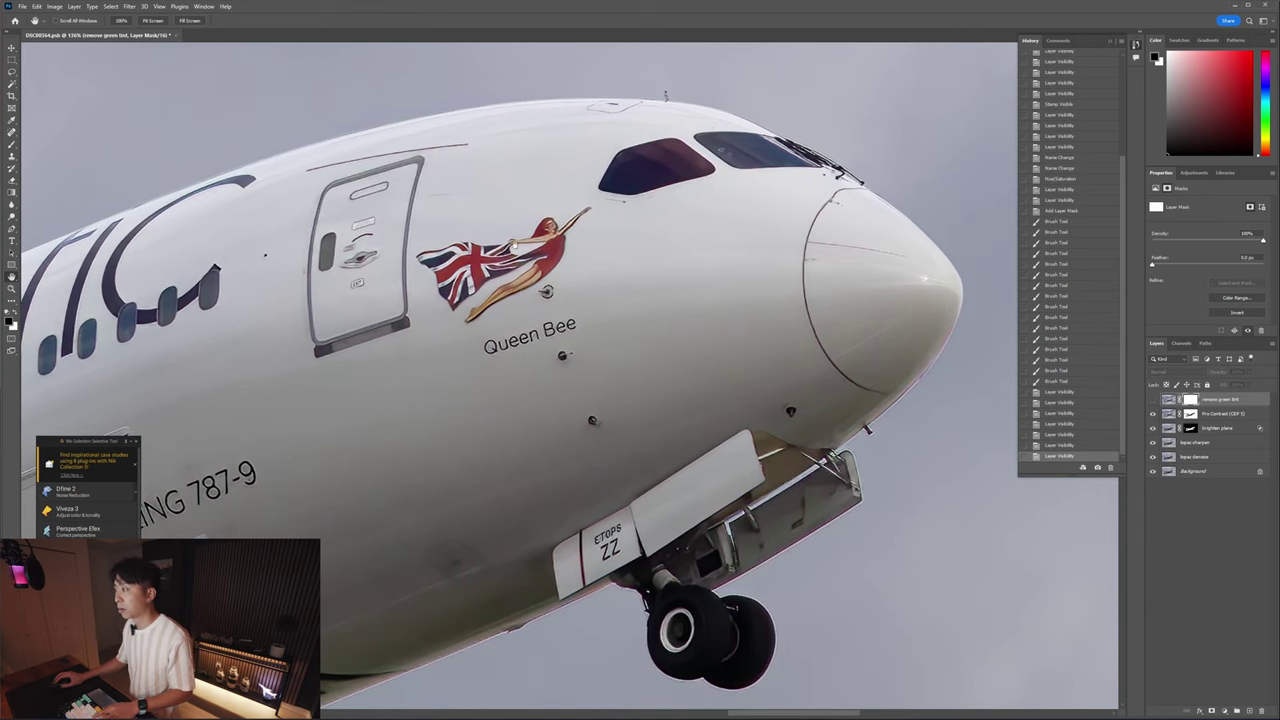
left_click_drag(486, 260, 690, 262)
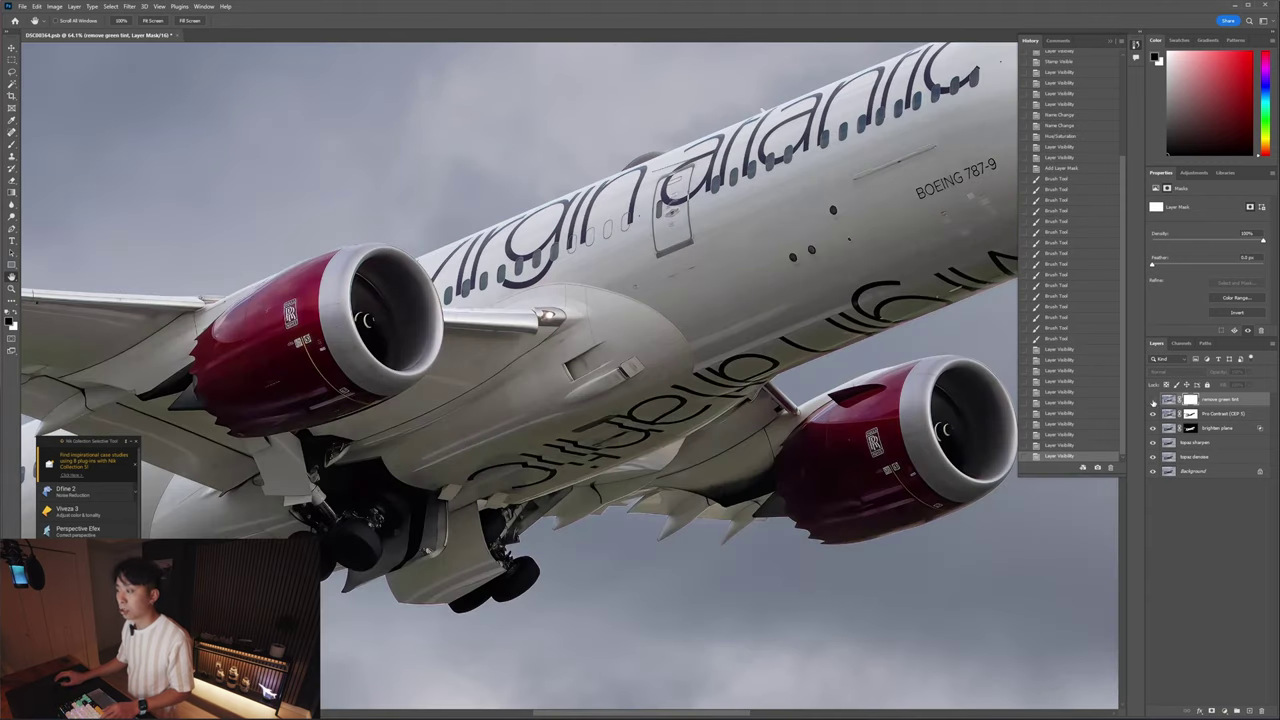
left_click(1153, 400)
left_click(1153, 400)
left_click(1153, 400)
- Compare the colors of the photo's right engine with and without the "remove green tint" layer
left_click_drag(918, 458, 703, 379)
scroll(700, 404, "up", 8)
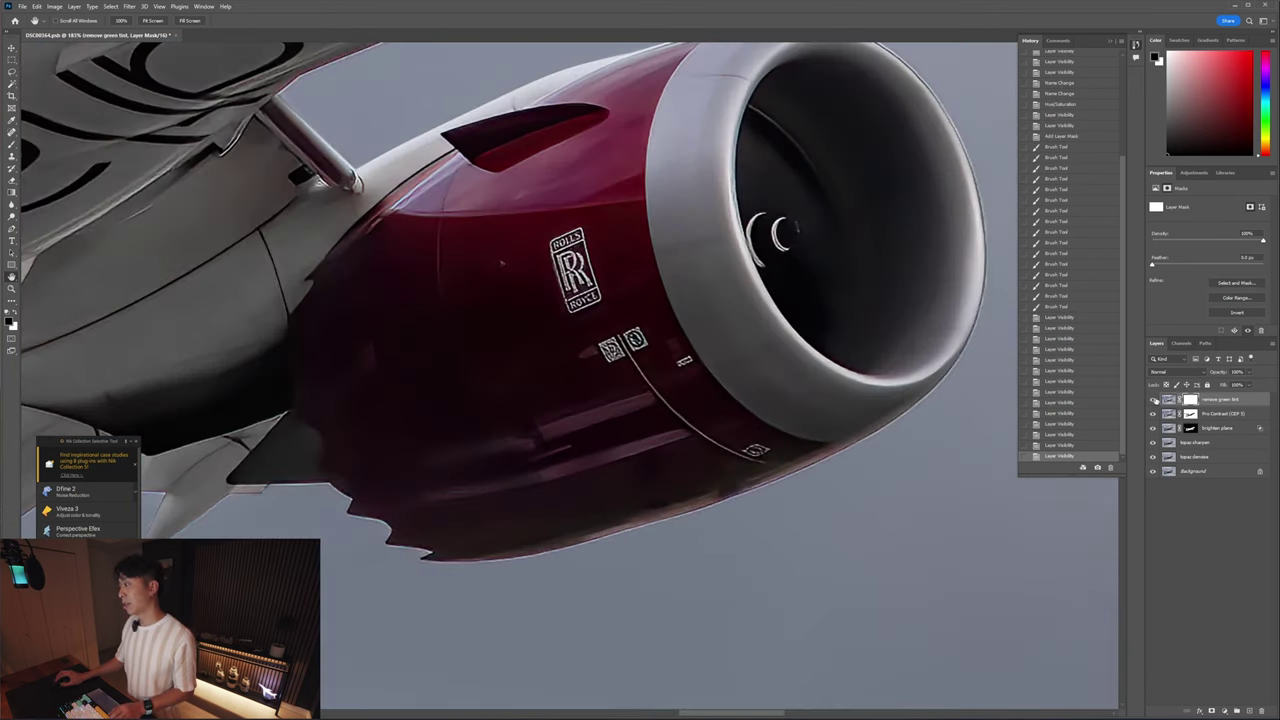
left_click(1153, 400)
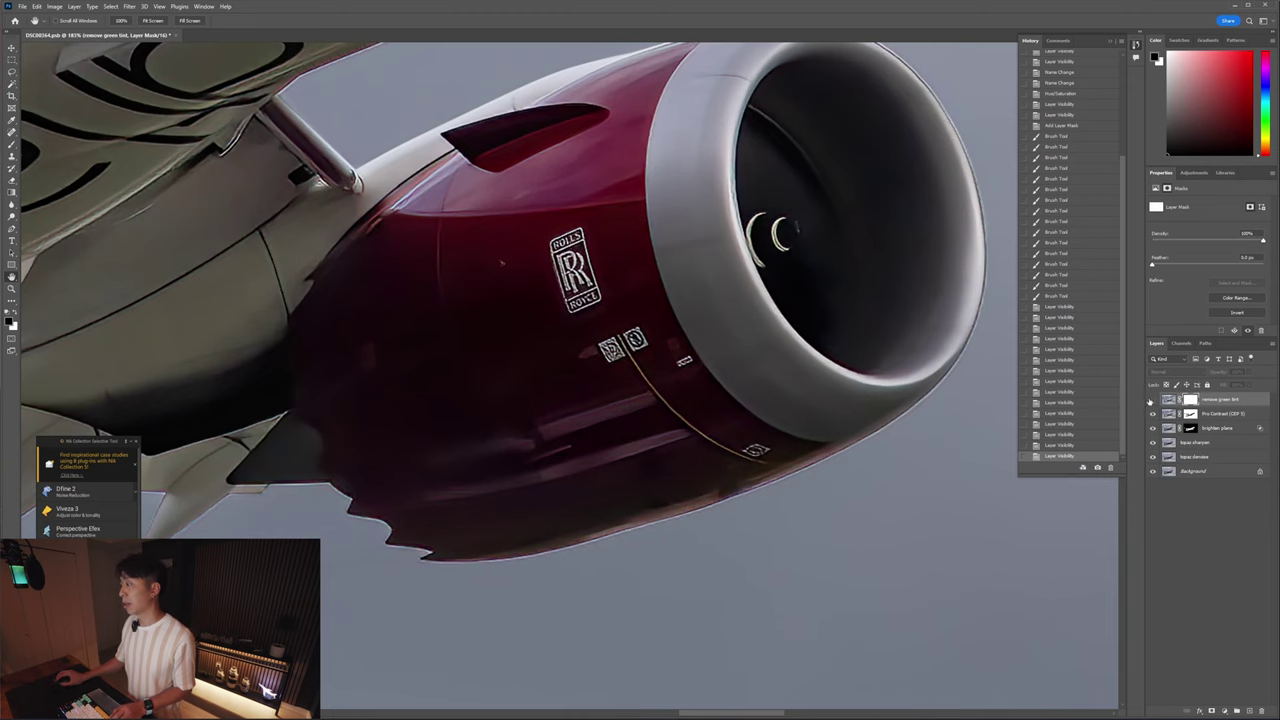
left_click(1151, 400)
- Paint black on the mask along the thin curved line on the photo's right engine to restore its yellow color
scroll(739, 417, "up", 4)
key("b")
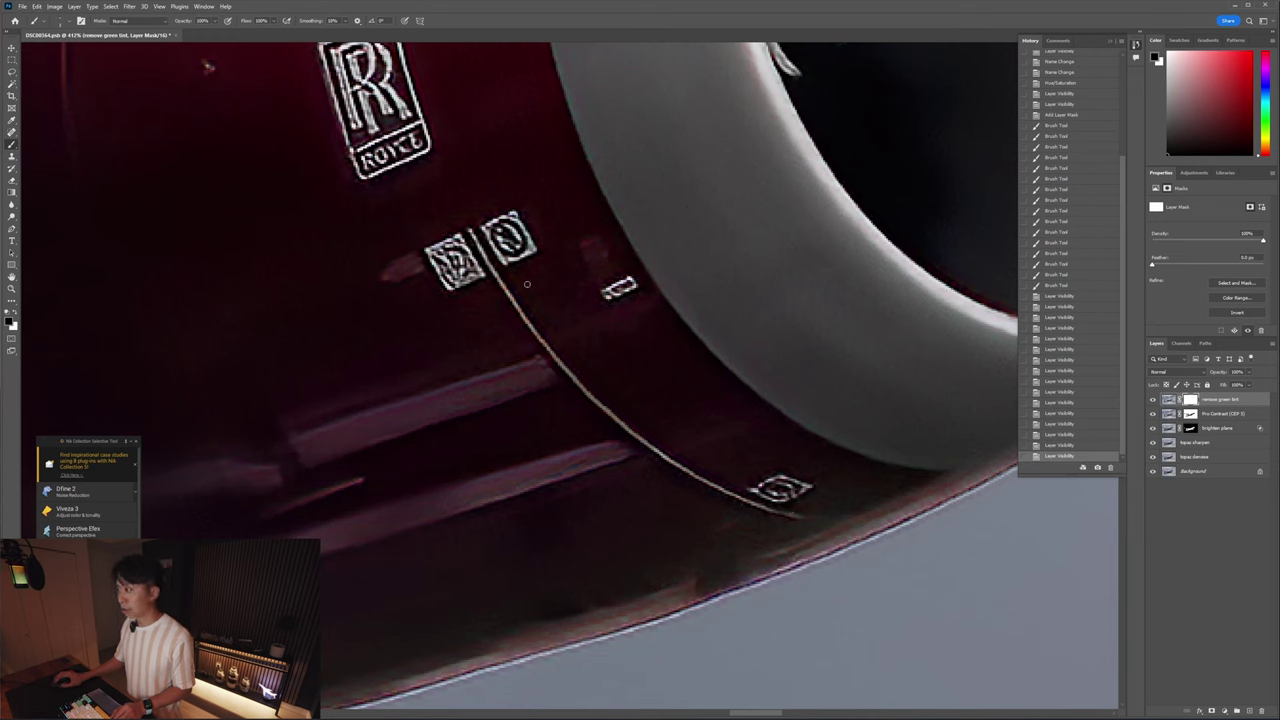
left_click(470, 229)
left_click_drag(471, 231, 502, 288)
left_click(554, 352, "shift")
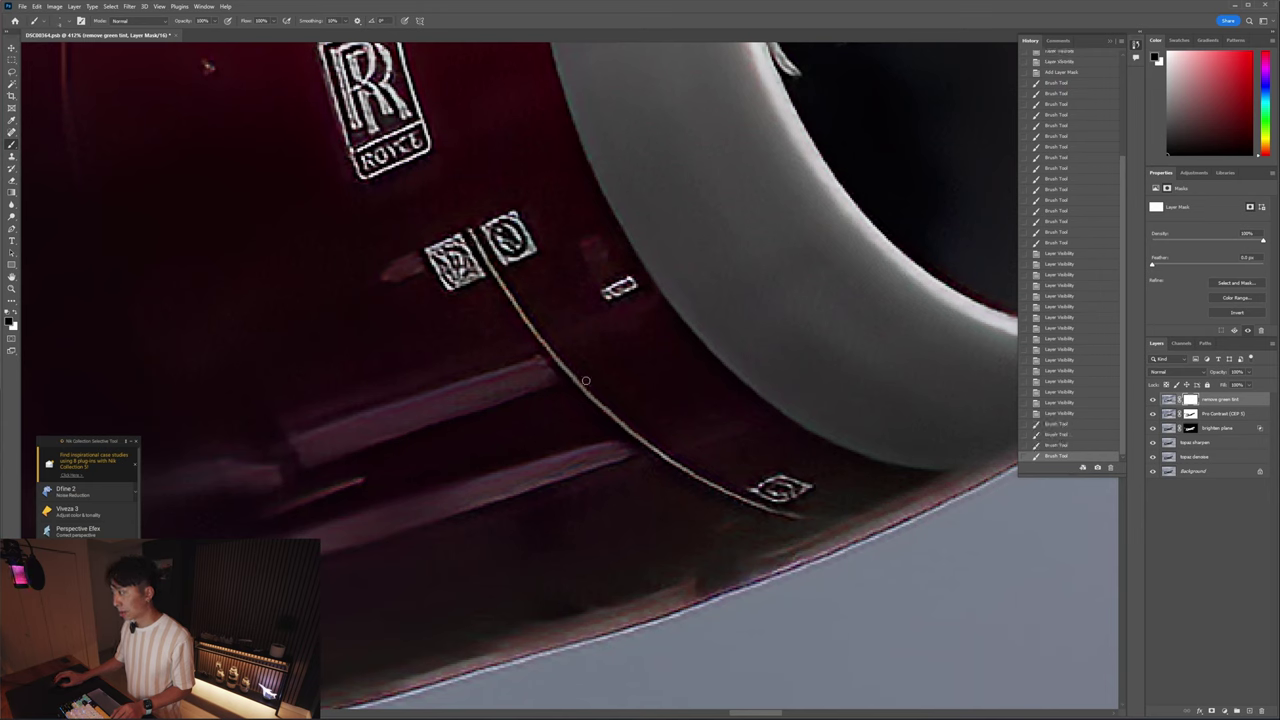
left_click(632, 426, "shift")
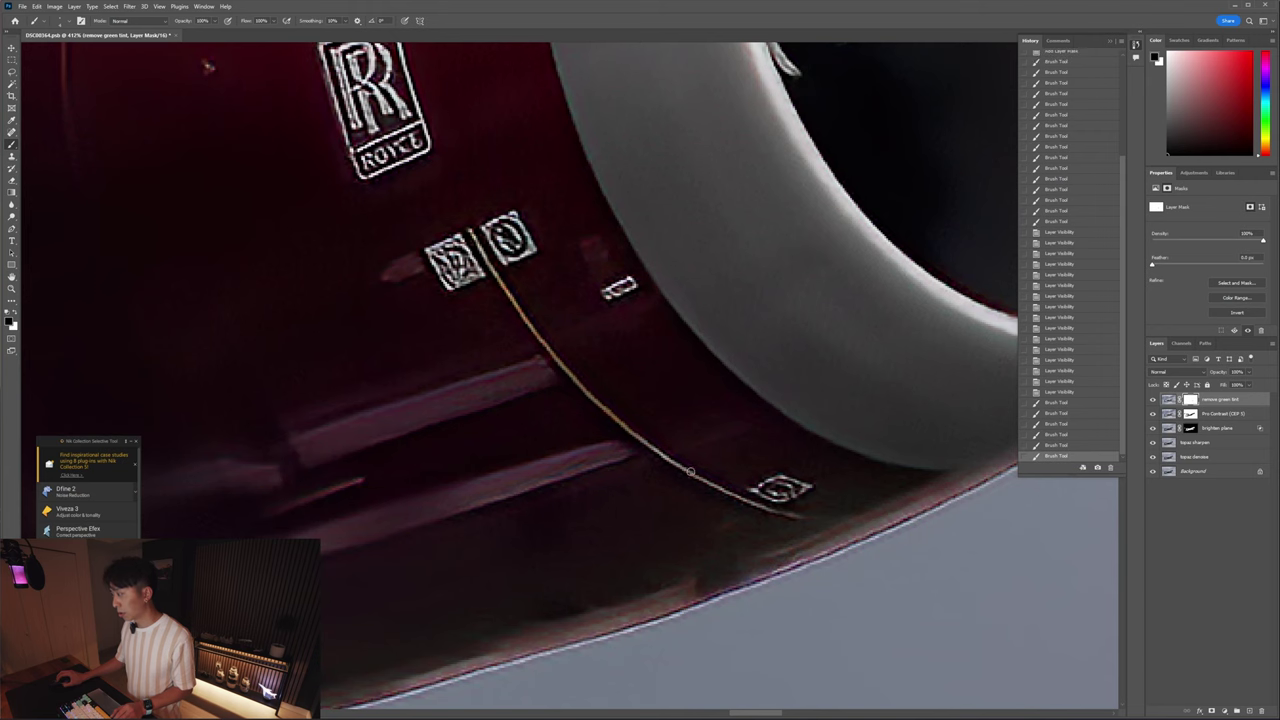
- Paint black on the mask along the thin curved line on the photo's left engine to restore its yellow color
scroll(632, 433, "down", 3)
scroll(595, 373, "down", 1)
key("space")
left_click_drag(394, 266, 930, 380)
left_click_drag(328, 170, 728, 275)
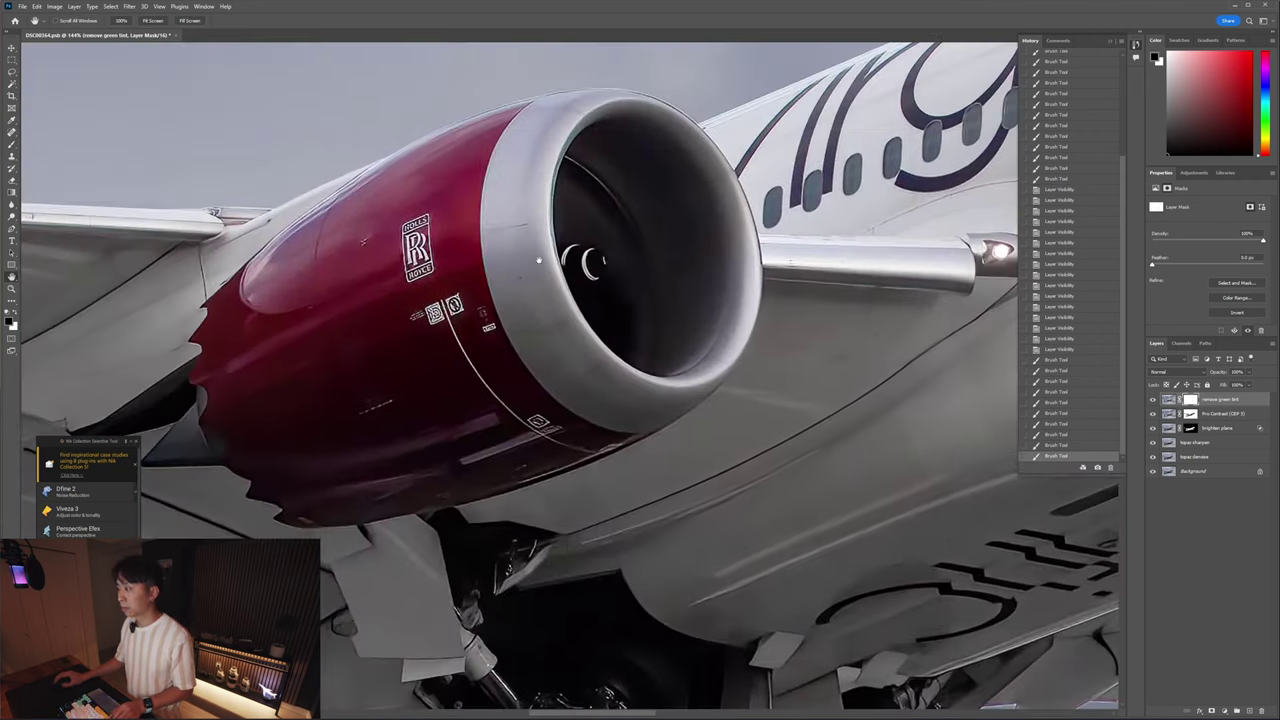
scroll(504, 334, "up", 2)
key("b")
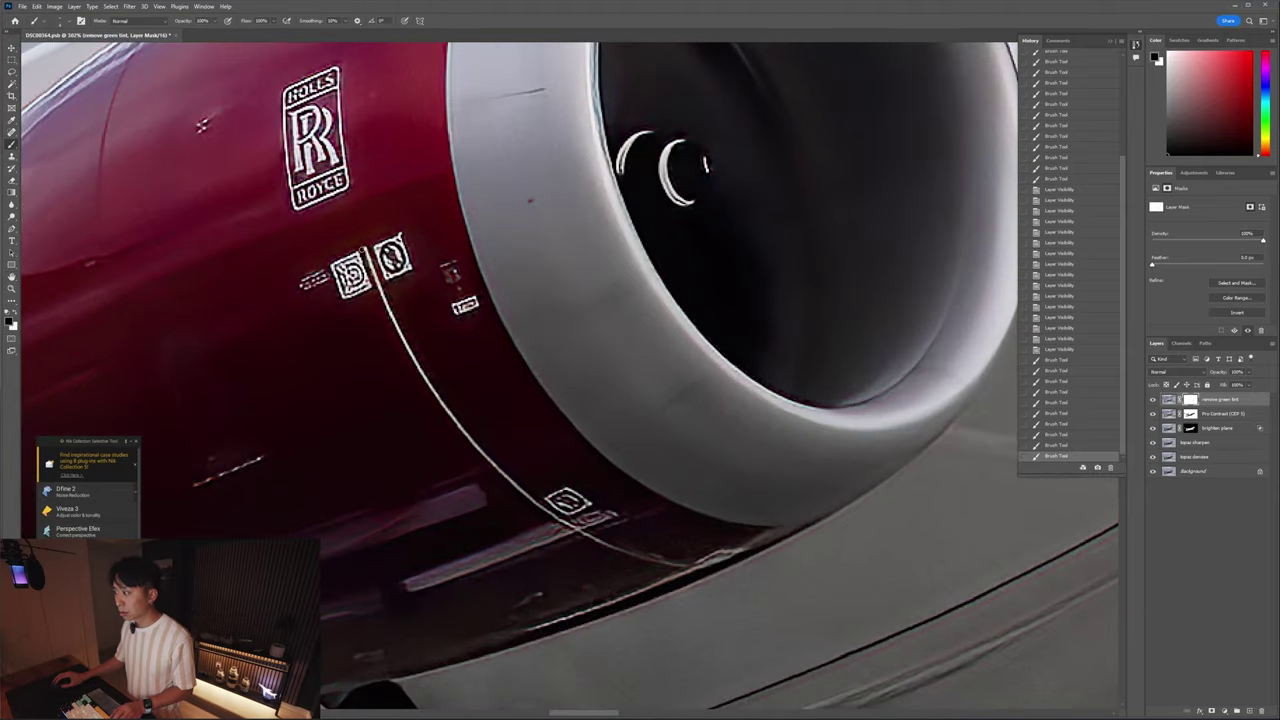
left_click(386, 295)
left_click_drag(381, 287, 408, 348)
left_click(422, 373, "shift")
left_click(446, 412, "shift")
left_click(479, 449, "shift")
left_click(549, 509, "shift")
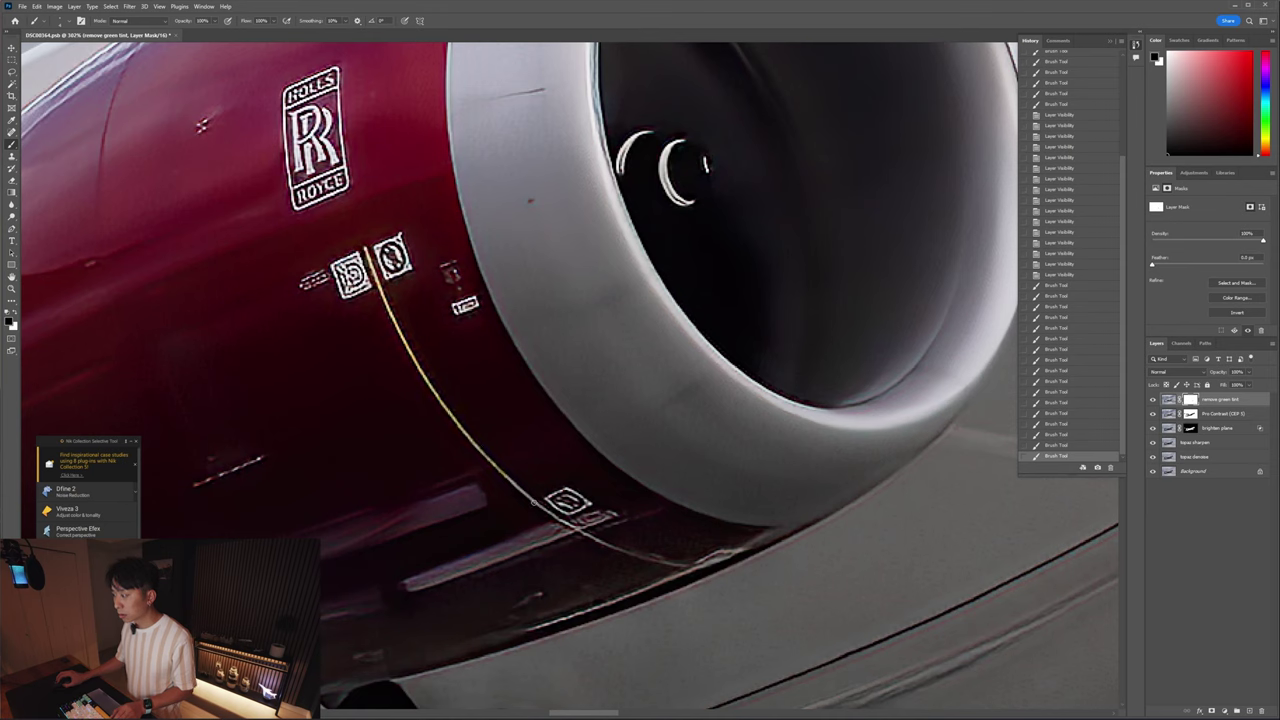
left_click(606, 547, "shift")
left_click(640, 558, "shift")
left_click(652, 561, "shift")
left_click(696, 564, "shift")
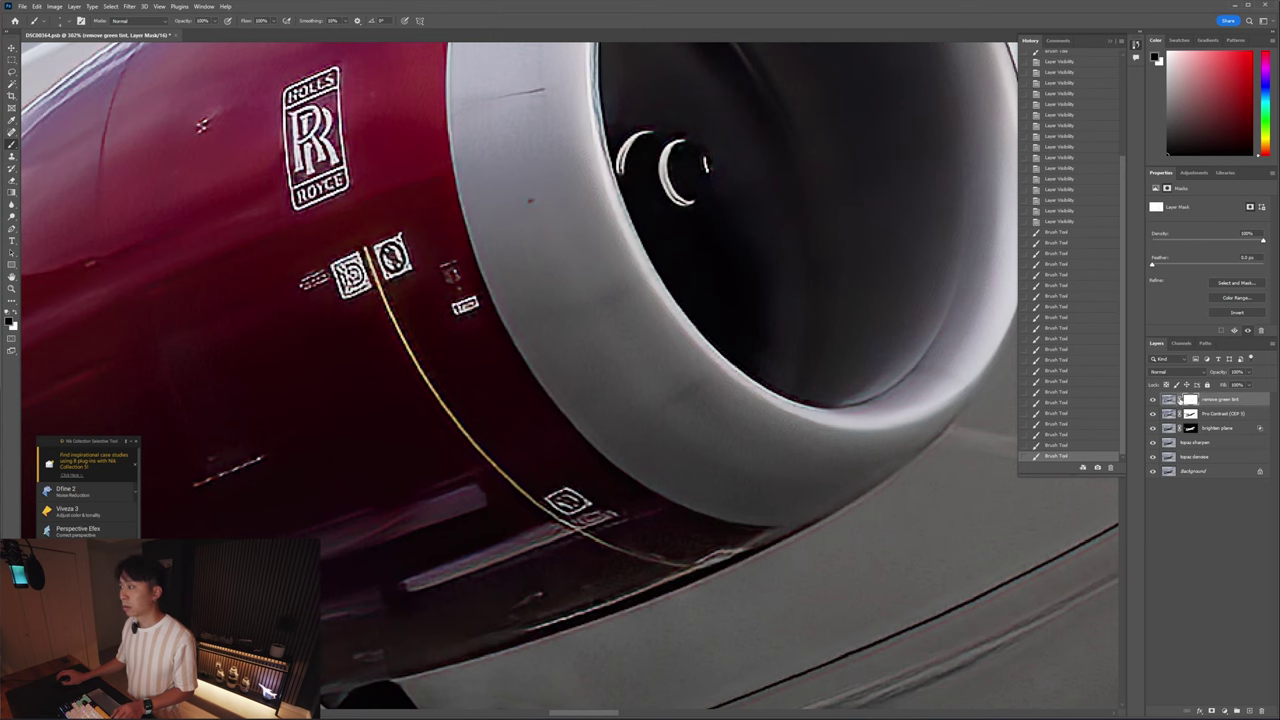
- Compare the left engine and the plane's middle section with and without the "remove green tint" layer
left_click(1153, 400)
left_click(1153, 400)
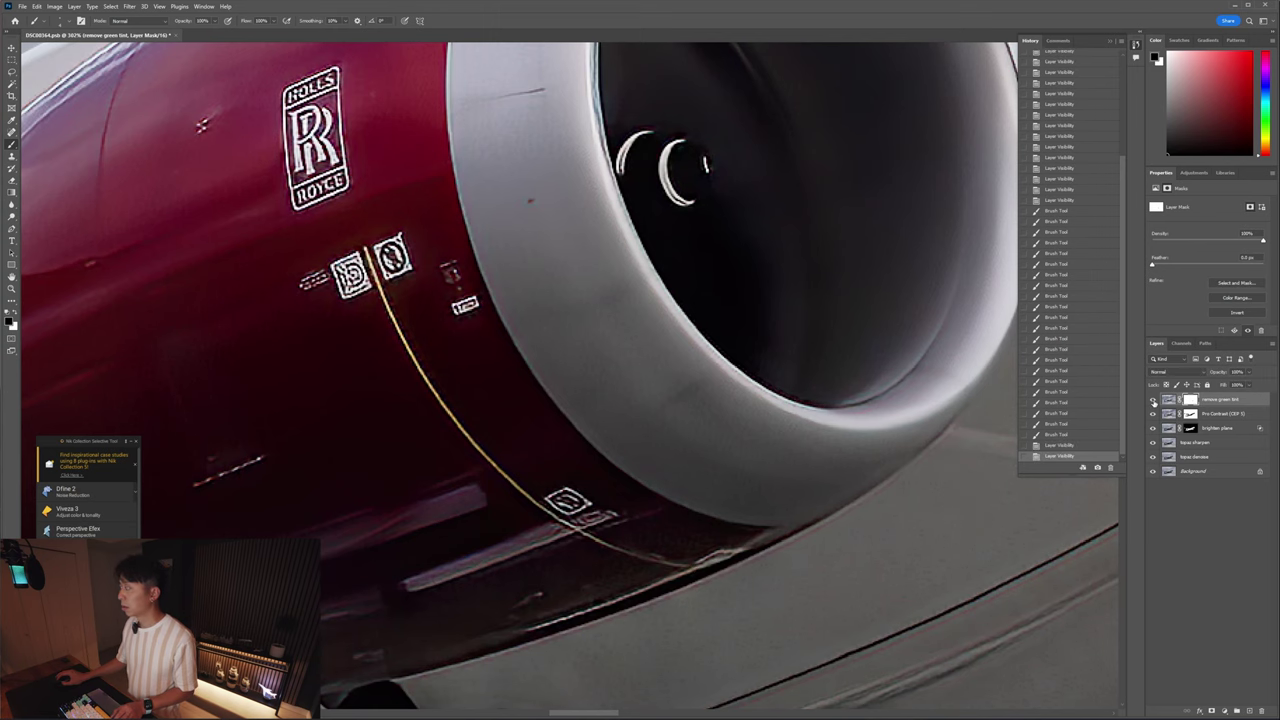
key("ctrl+minus")
key("ctrl+minus")
key("ctrl+minus")
key("ctrl+minus")
scroll(760, 318, "down", 3)
key("h")
left_click_drag(776, 293, 459, 336)
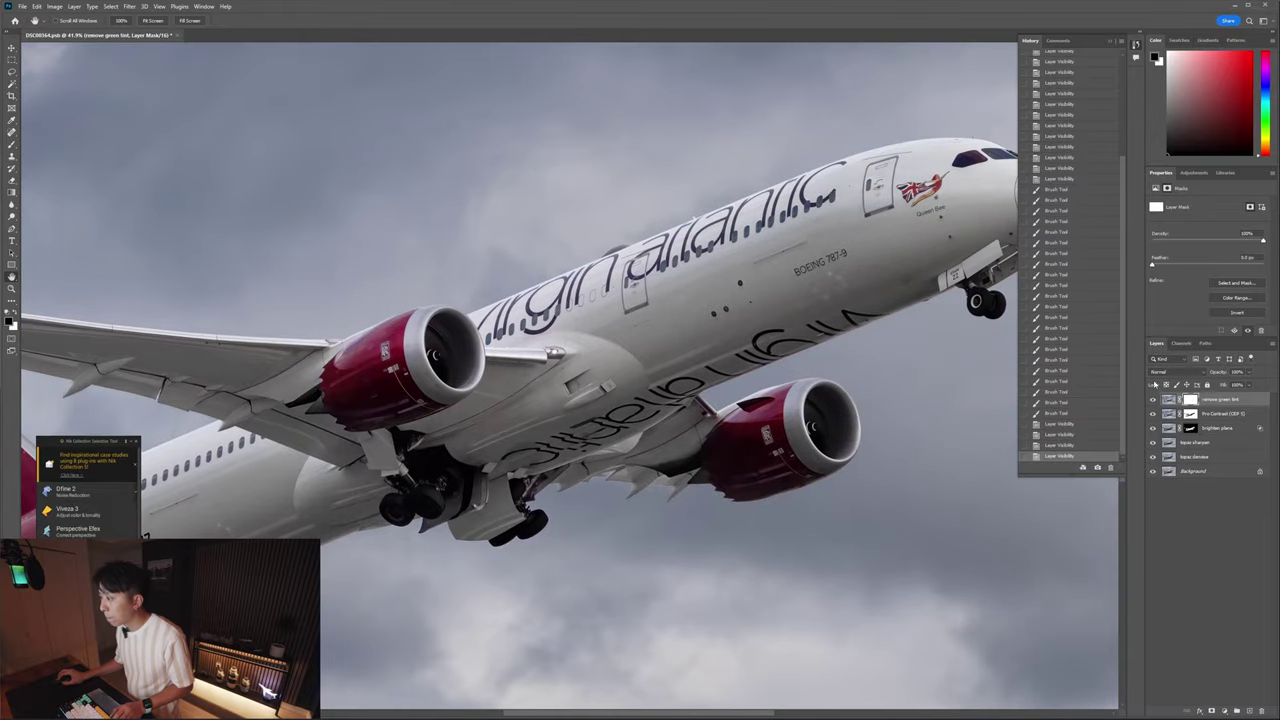
left_click(1153, 400)
left_click(1153, 400)
left_click(1154, 401)
left_click(1153, 400)
- Compare the tail and rear fuselage with and without the "remove green tint" layer
left_click_drag(419, 352, 799, 260)
scroll(428, 386, "up", 6)
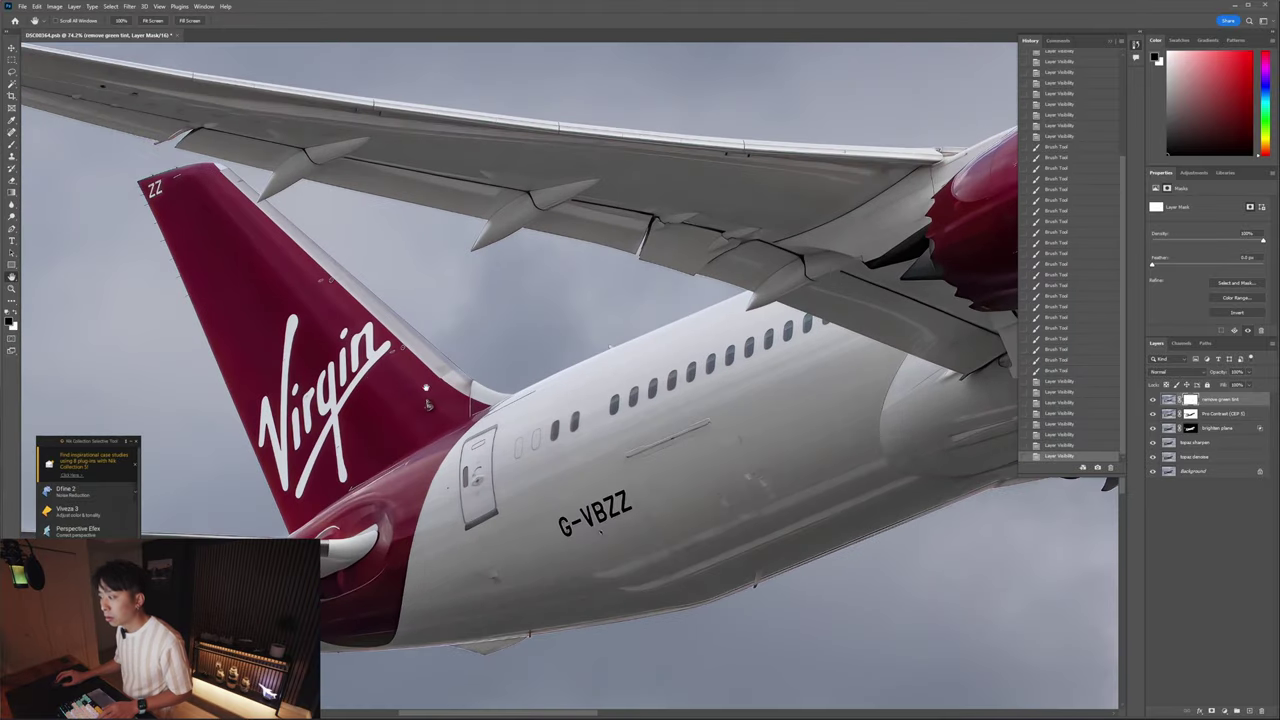
left_click_drag(427, 404, 556, 368)
left_click(1153, 400)
left_click(1154, 400)
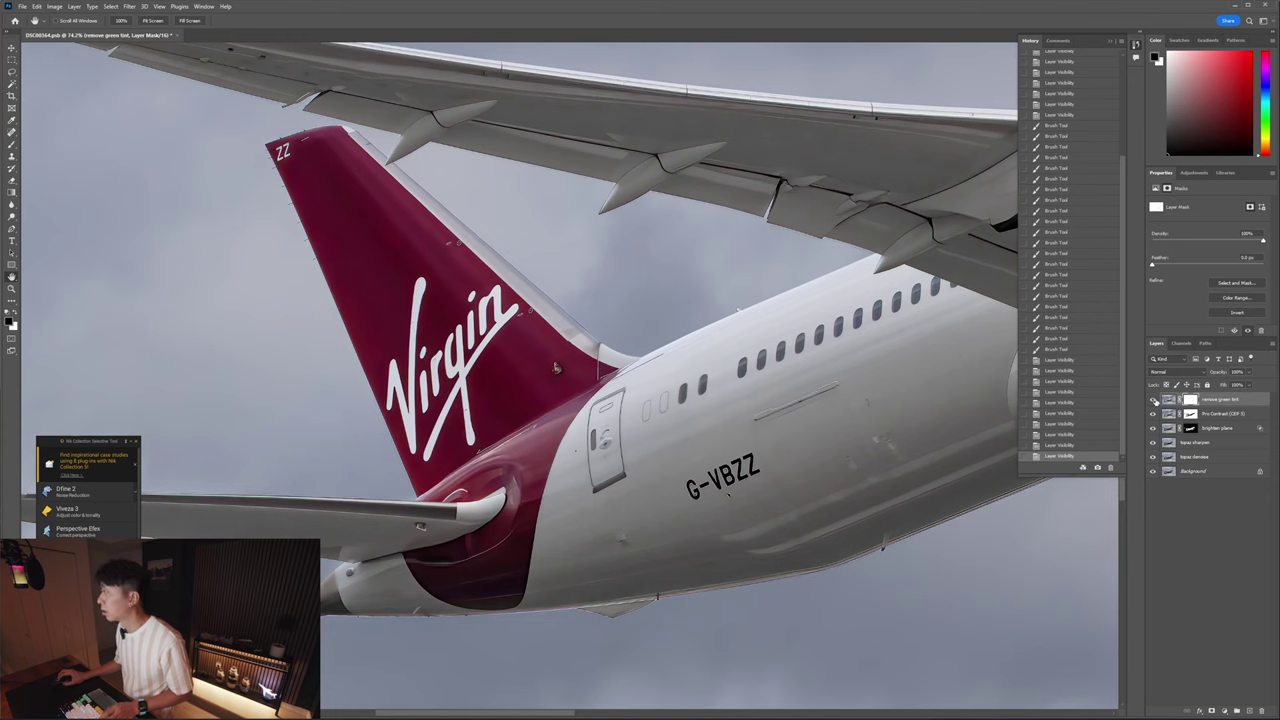
- Stamp all visible layers into a new top layer and name it "boost red tones"
key("ctrl+0")
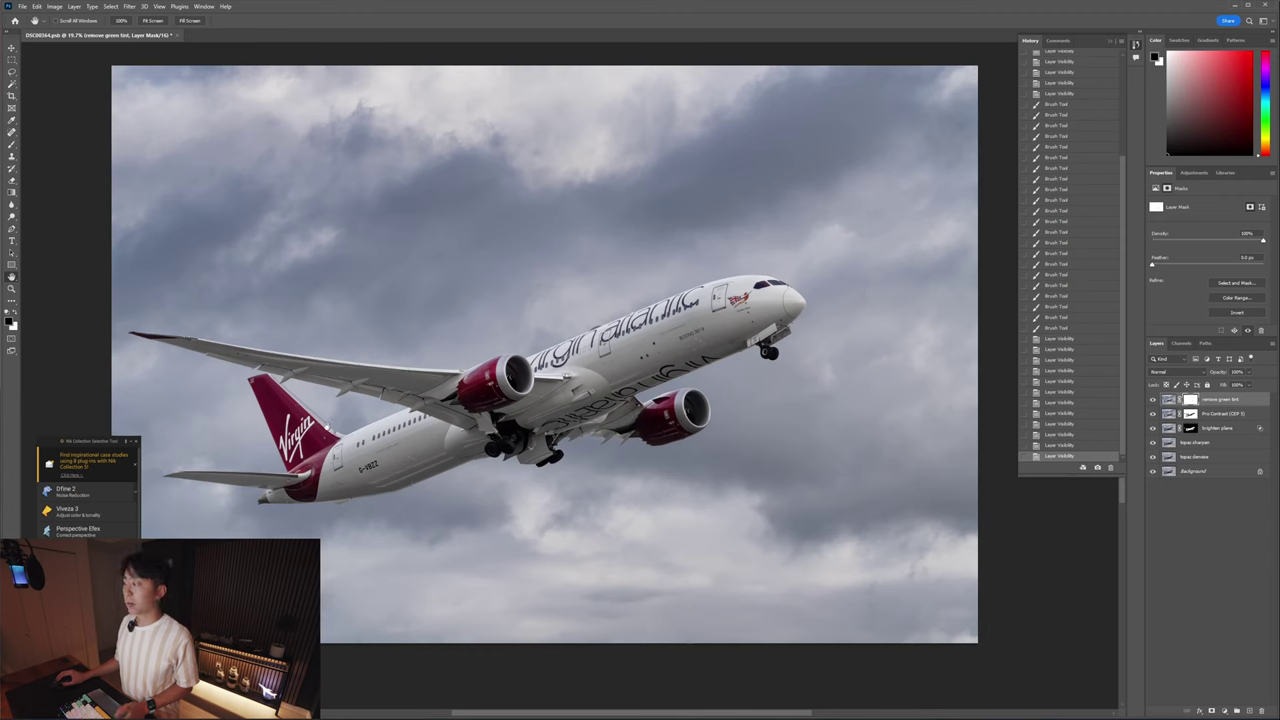
right_click(1215, 399)
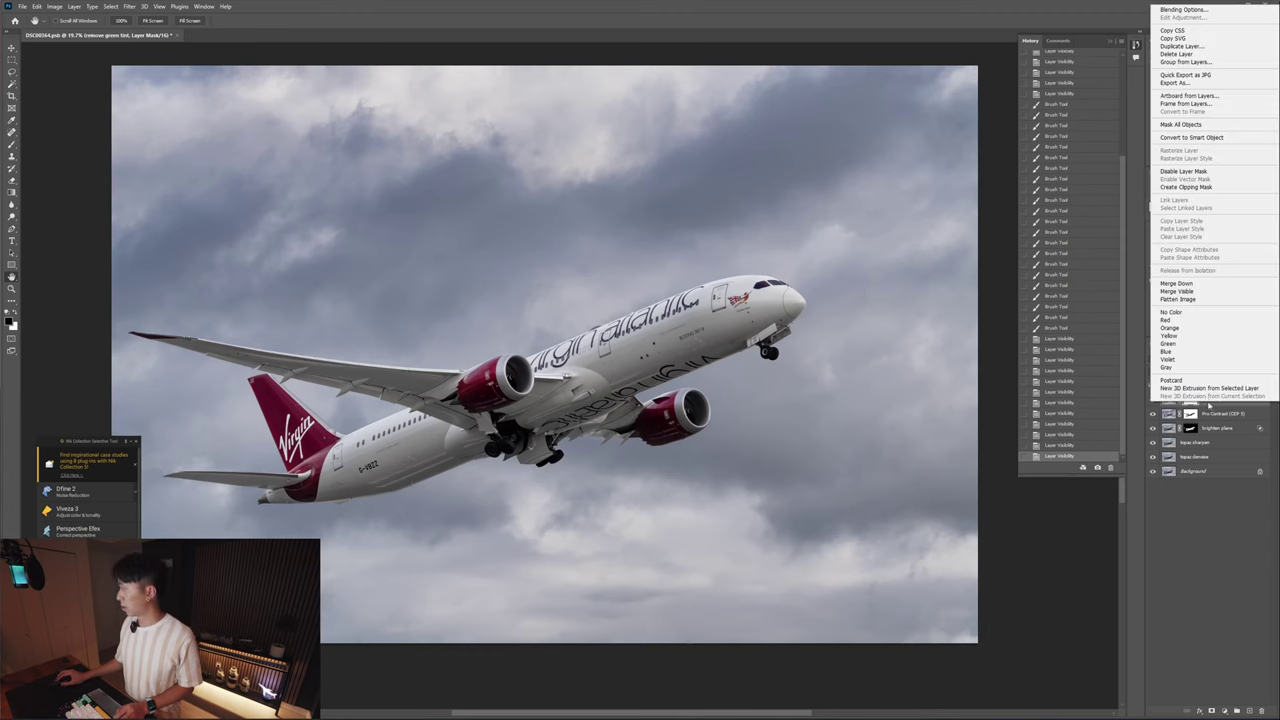
key("Escape")
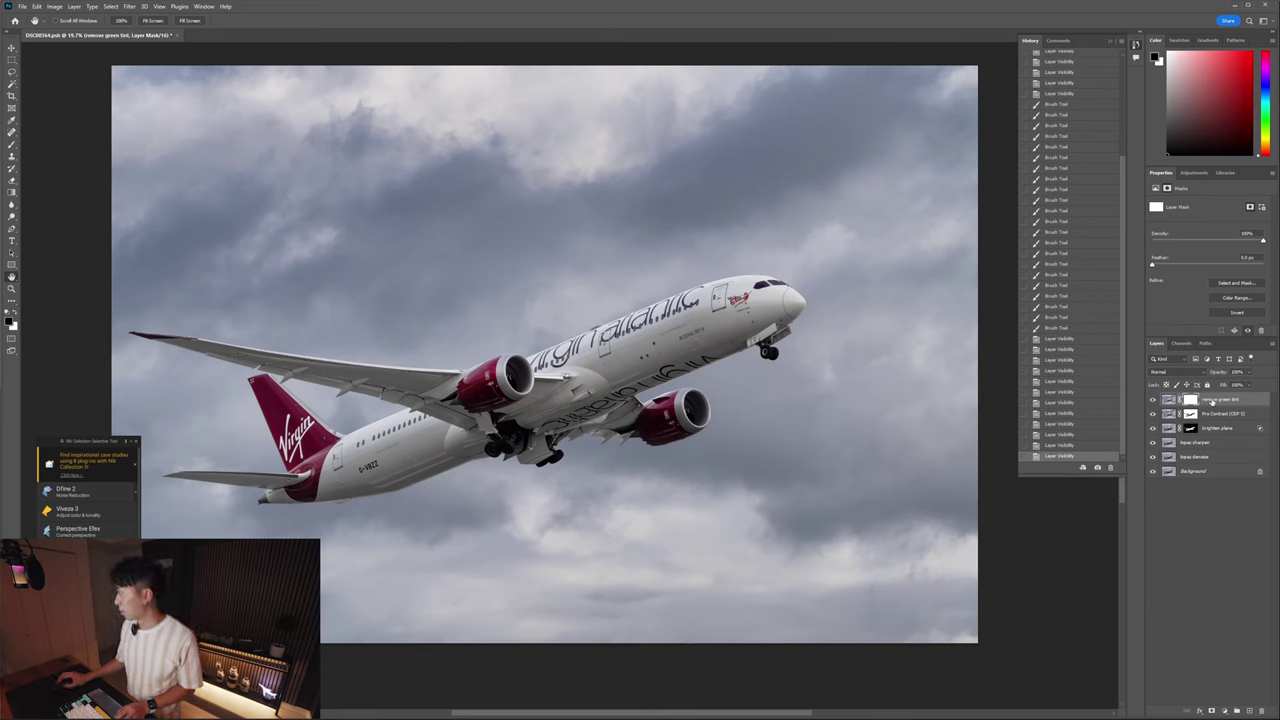
right_click(1216, 402)
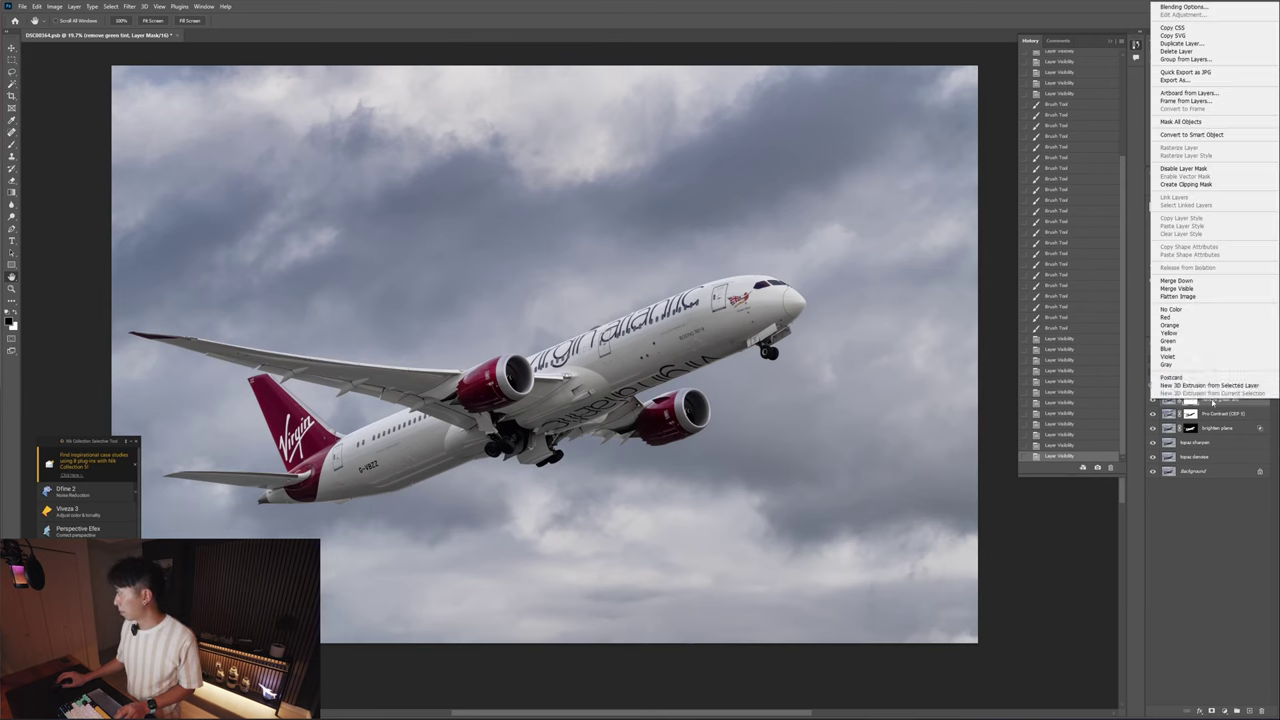
left_click(1175, 289)
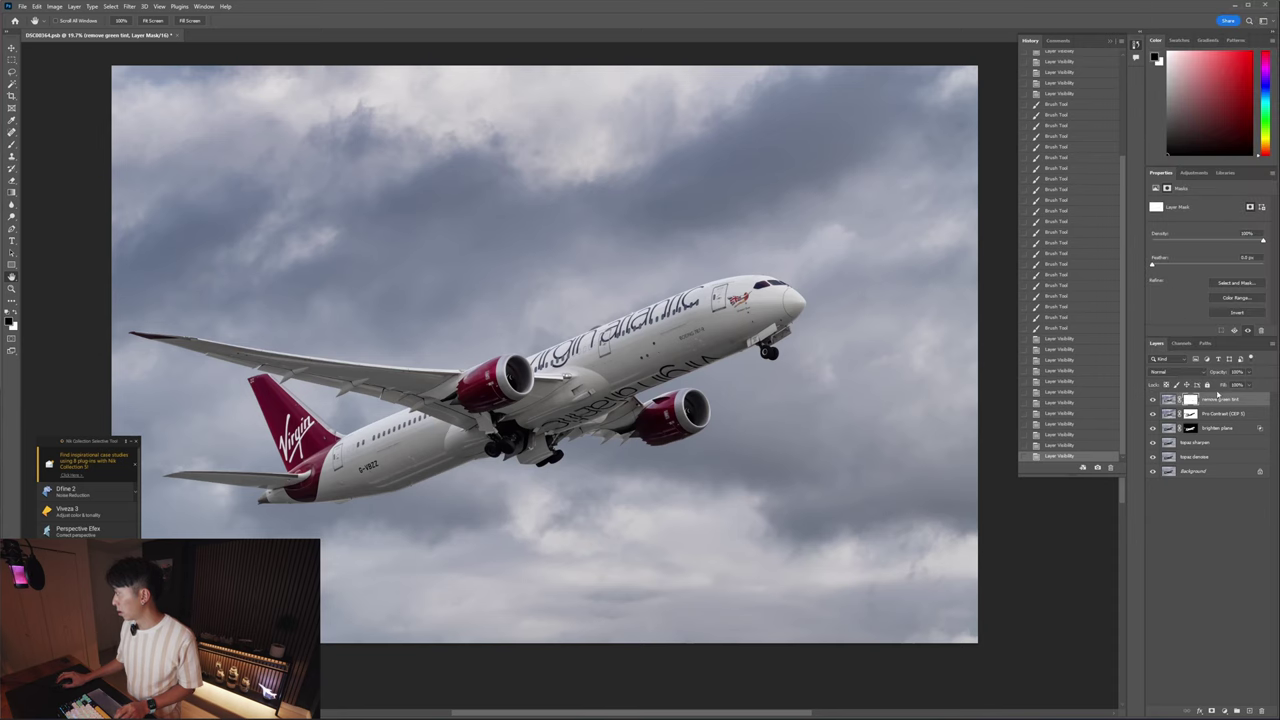
right_click(1218, 399)
left_click(1180, 288)
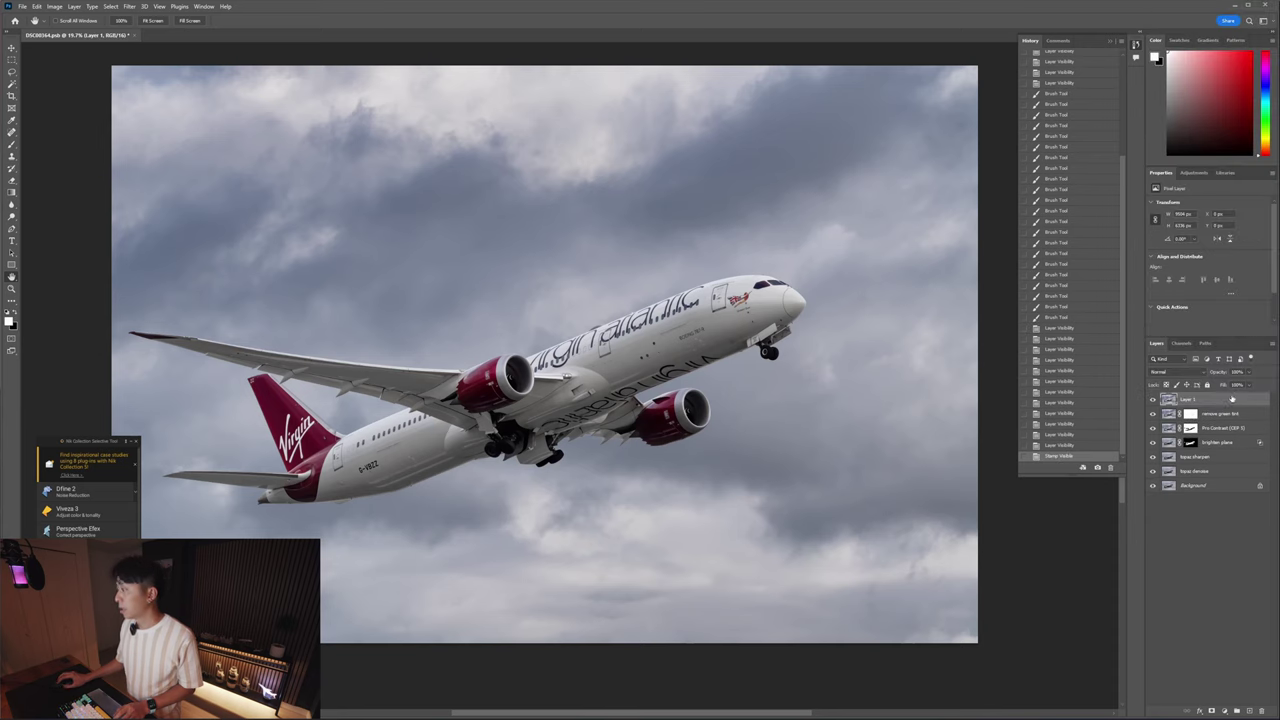
double_click(1188, 399)
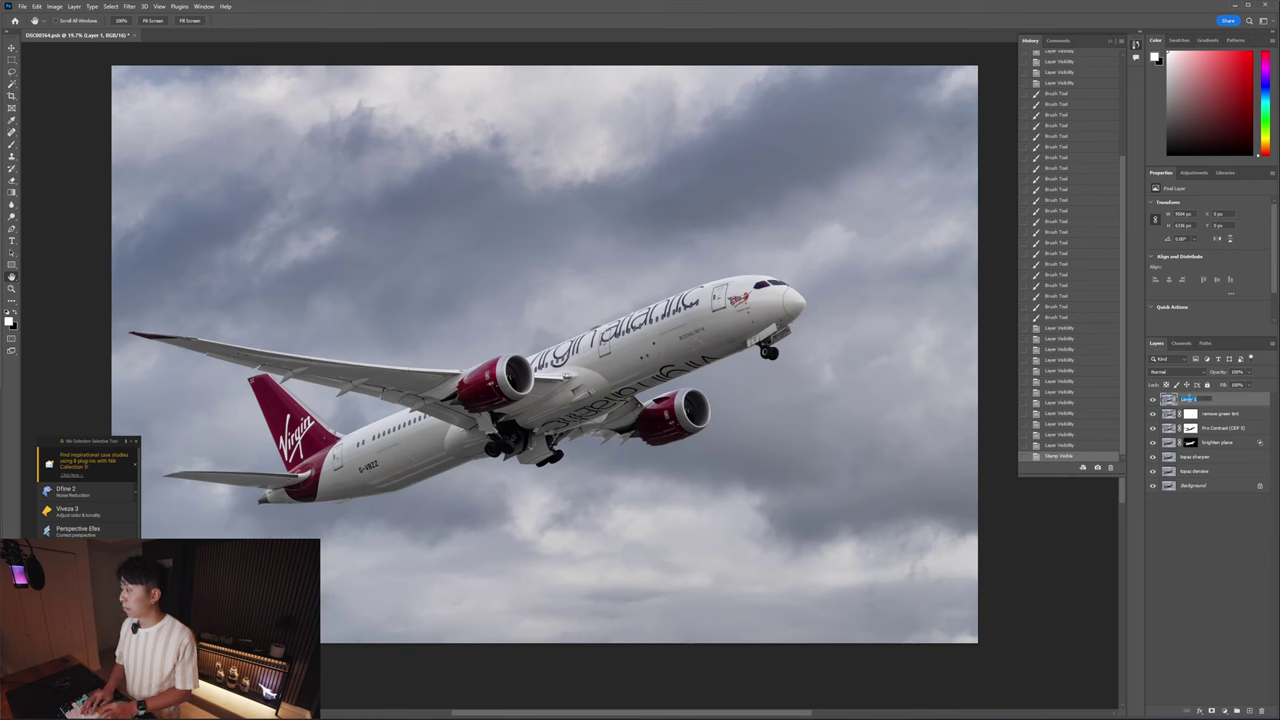
type("local red tones")
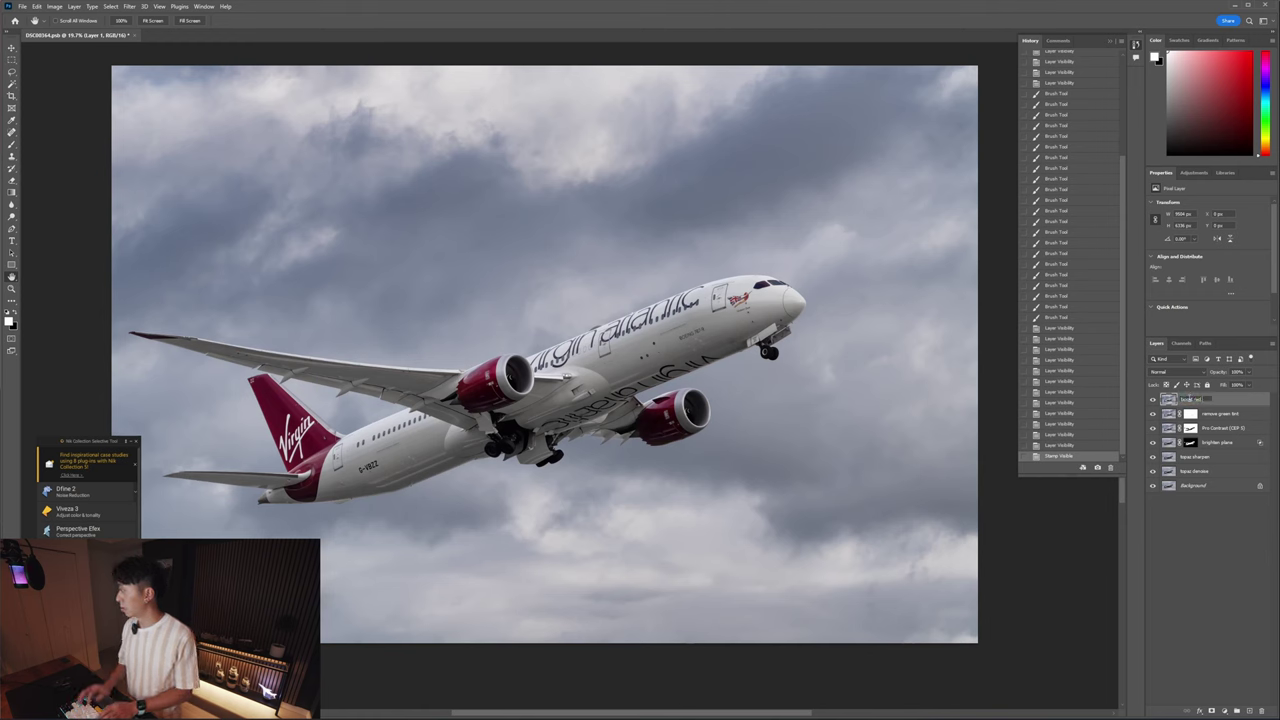
key("Return")
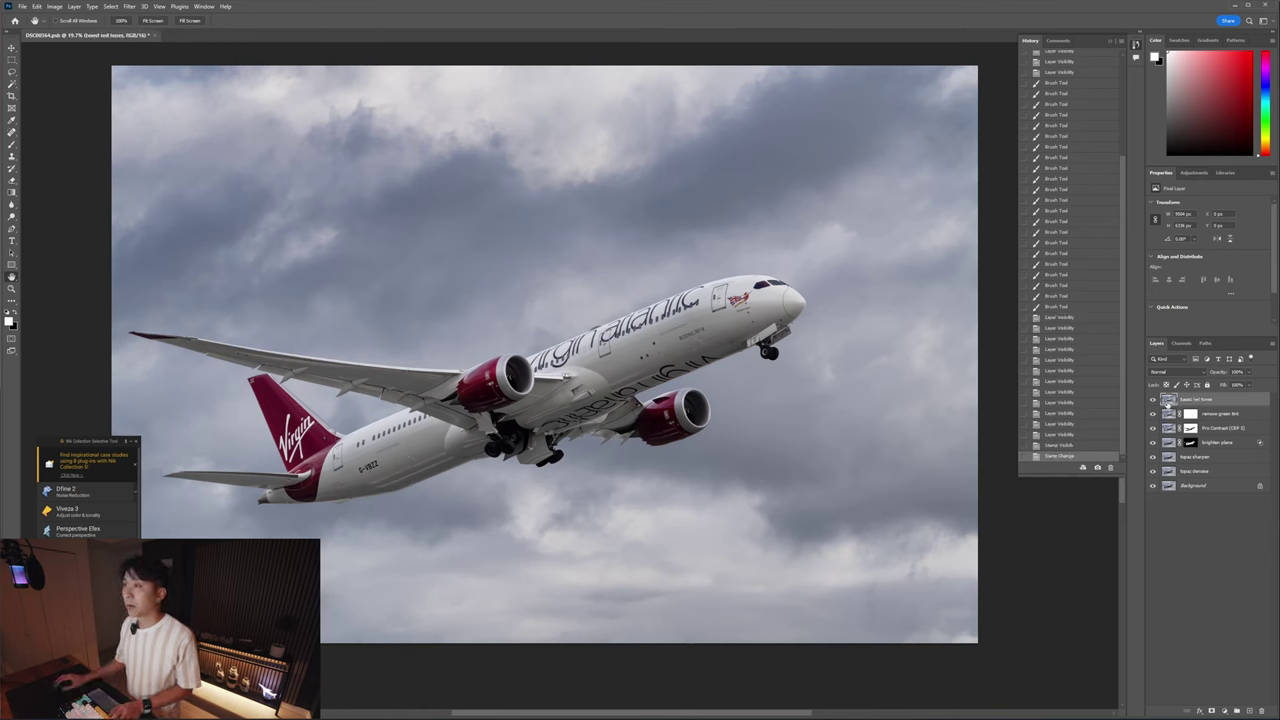
- Start a Selective Color adjustment on the "boost red tones" layer and set cyan to -100% for the Reds
left_click(54, 6)
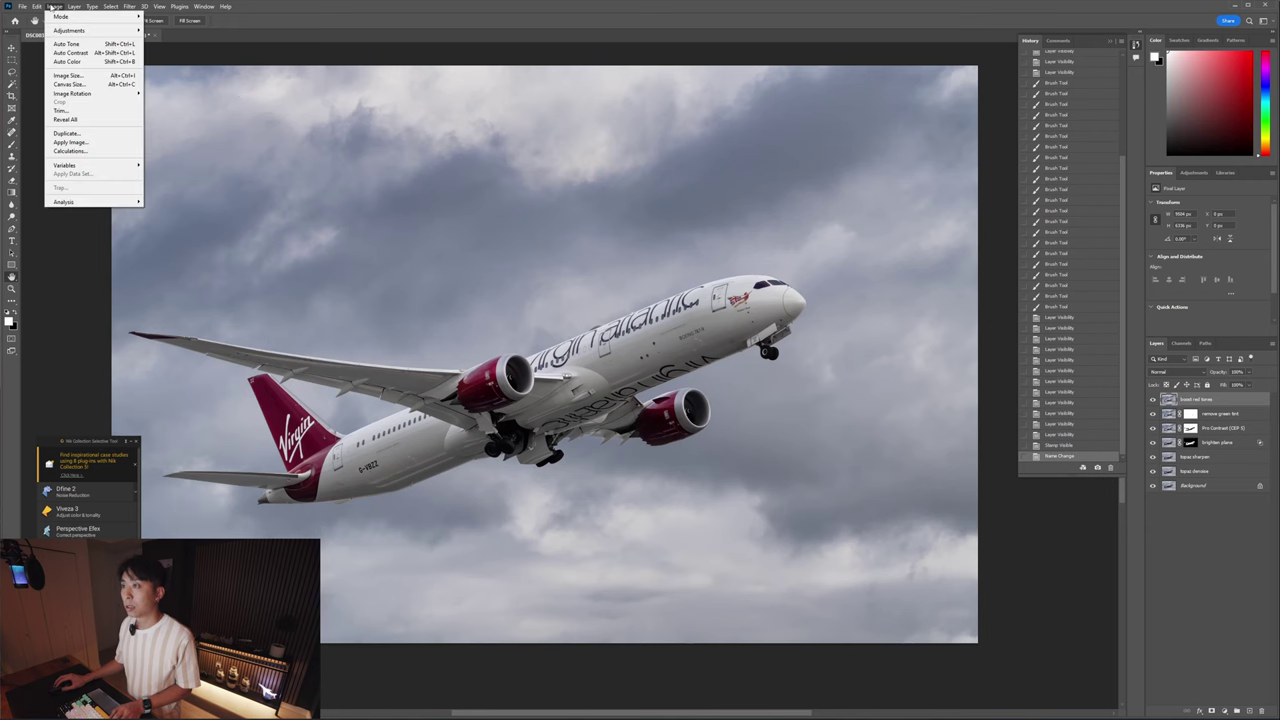
mouse_move(73, 36)
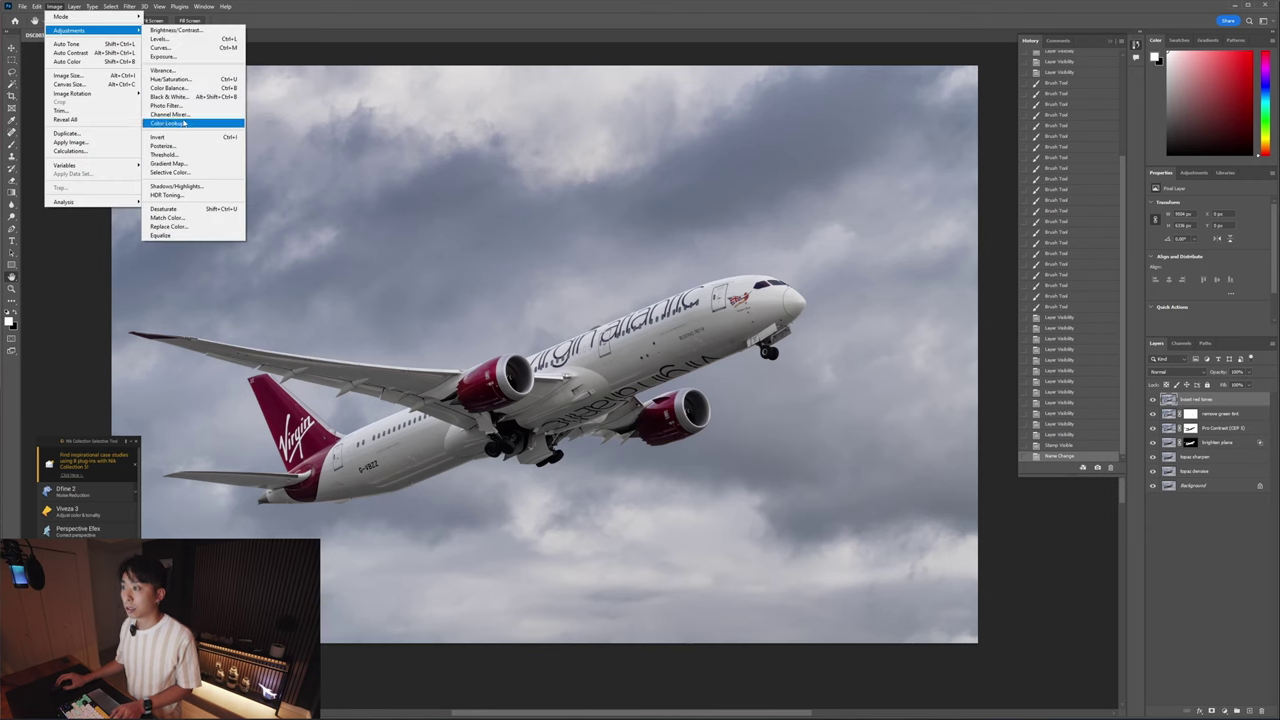
left_click(183, 172)
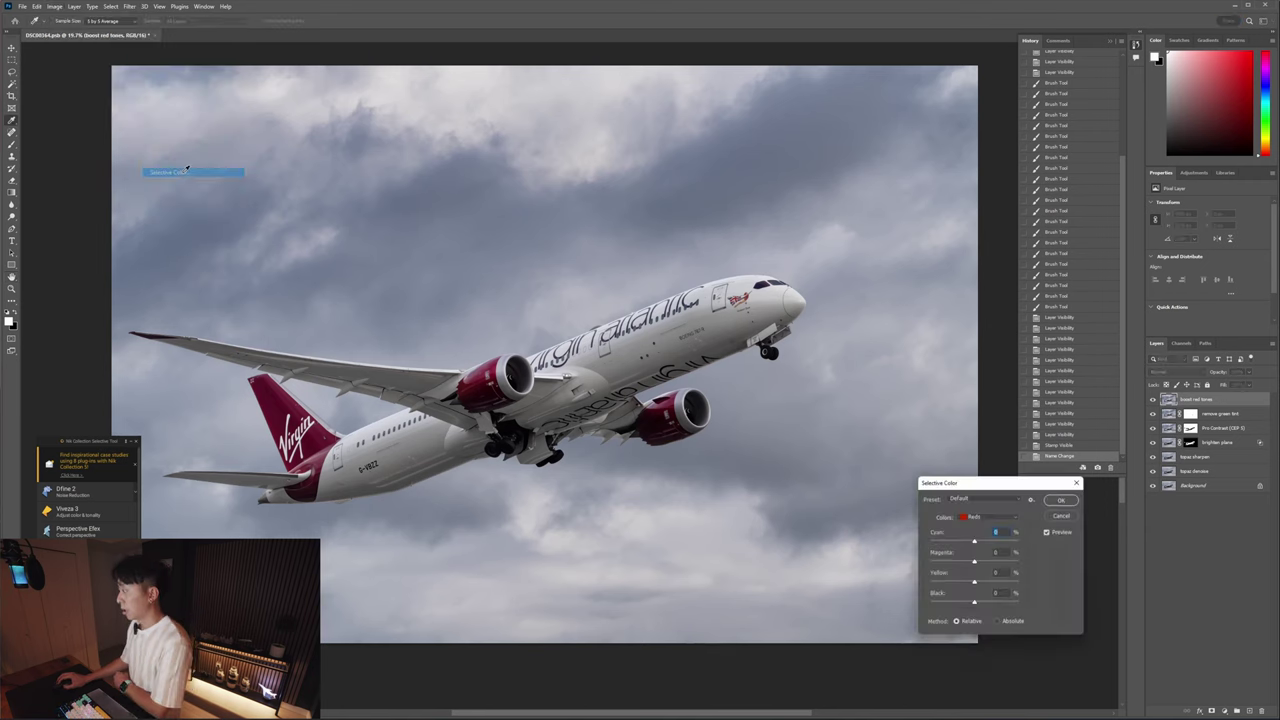
left_click_drag(985, 487, 815, 484)
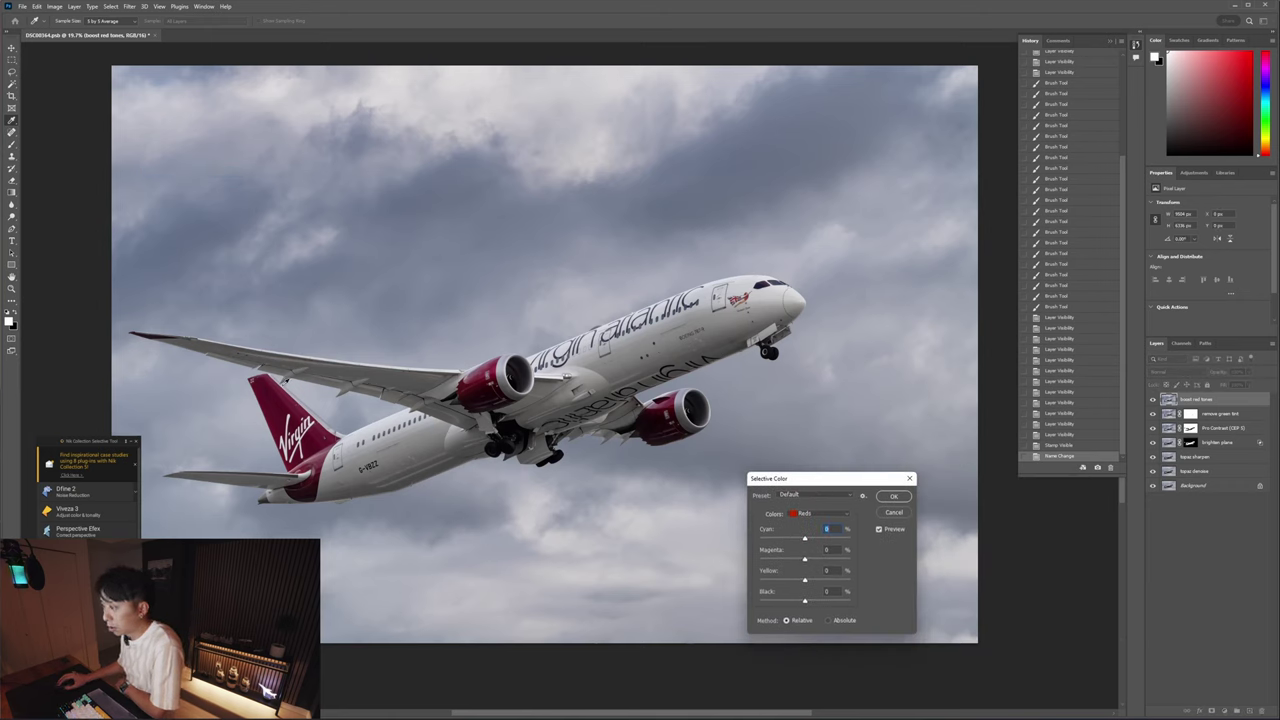
left_click(791, 515)
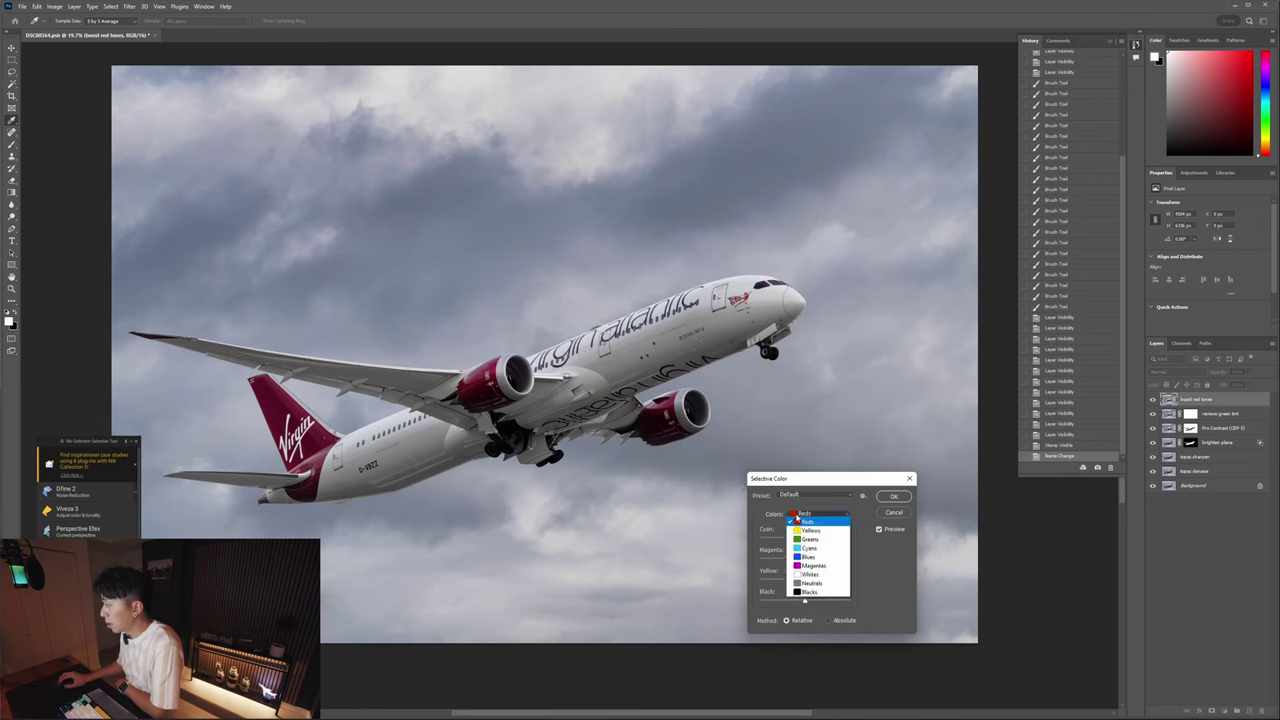
left_click(812, 513)
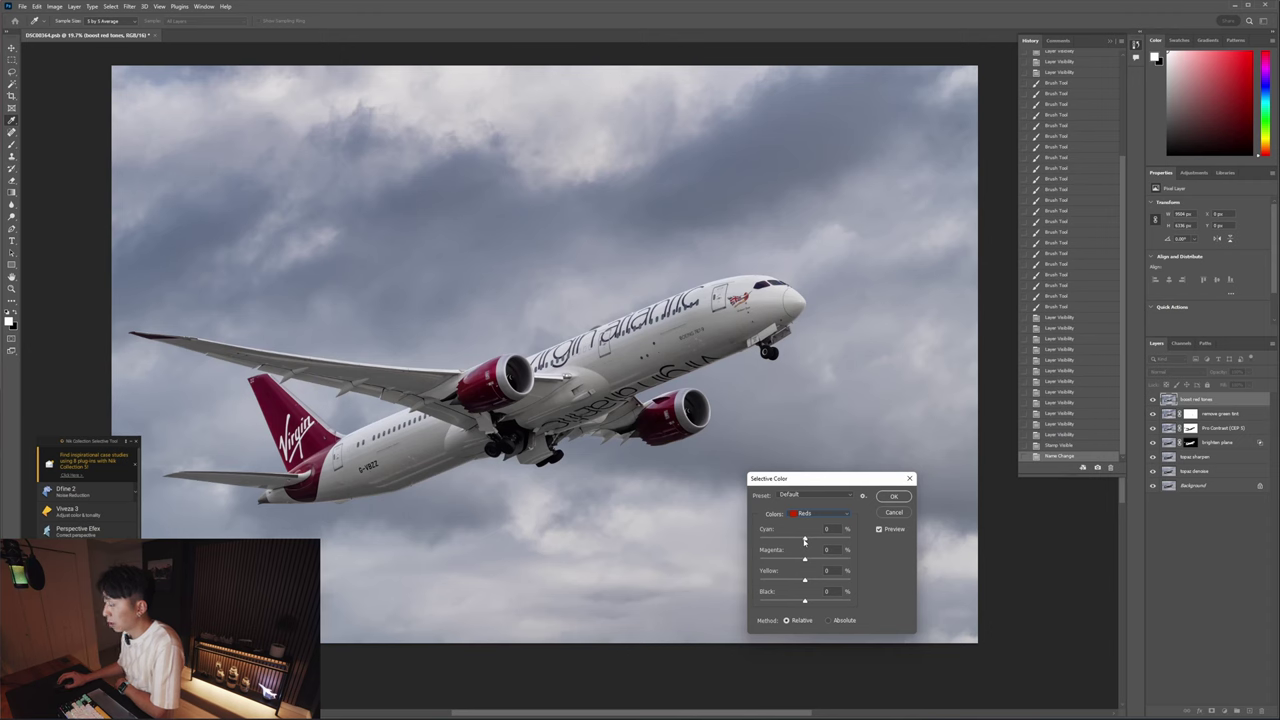
left_click_drag(805, 540, 790, 540)
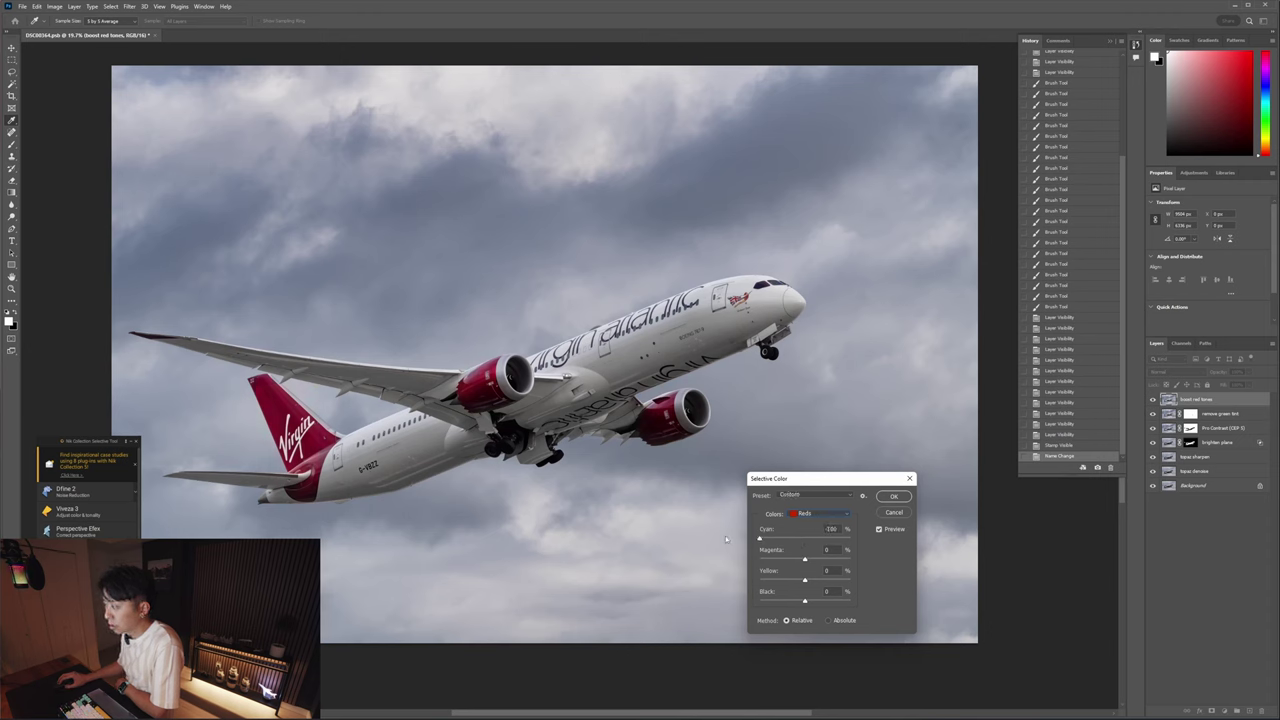
left_click(831, 528)
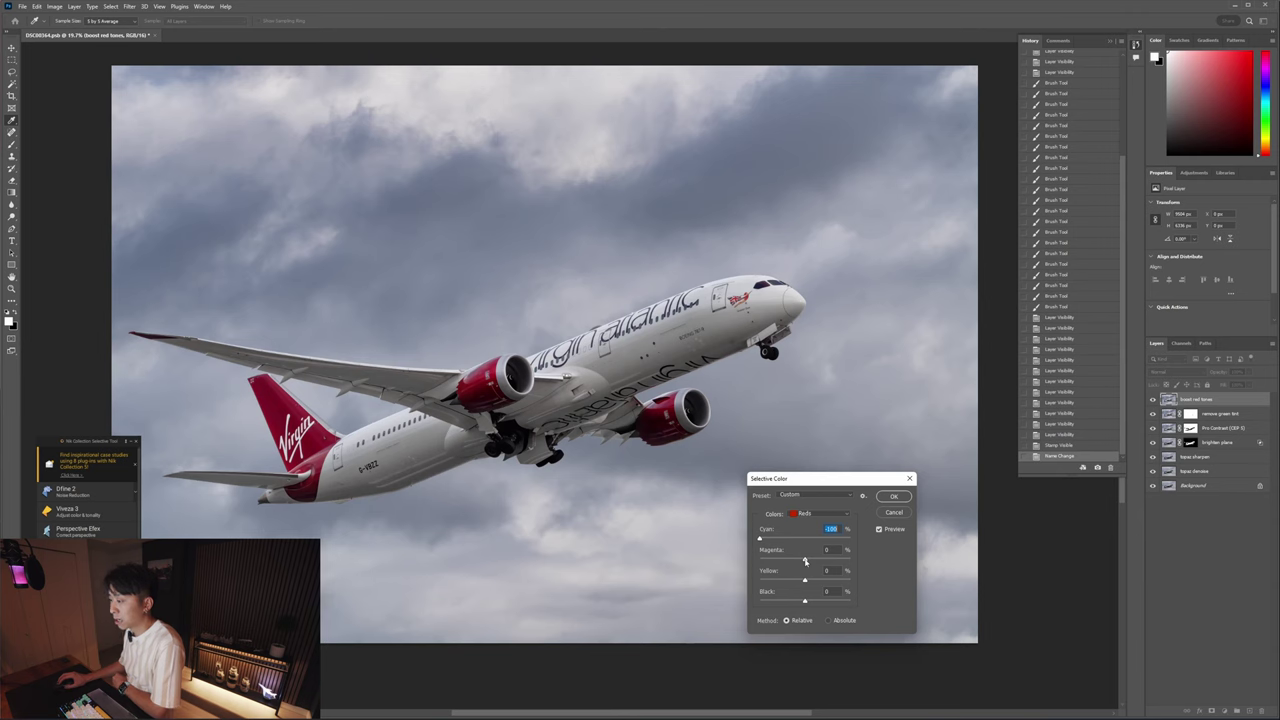
- Set magenta to -1% and yellow to +68% for the Reds in the Selective Color adjustment
left_click_drag(805, 561, 790, 567)
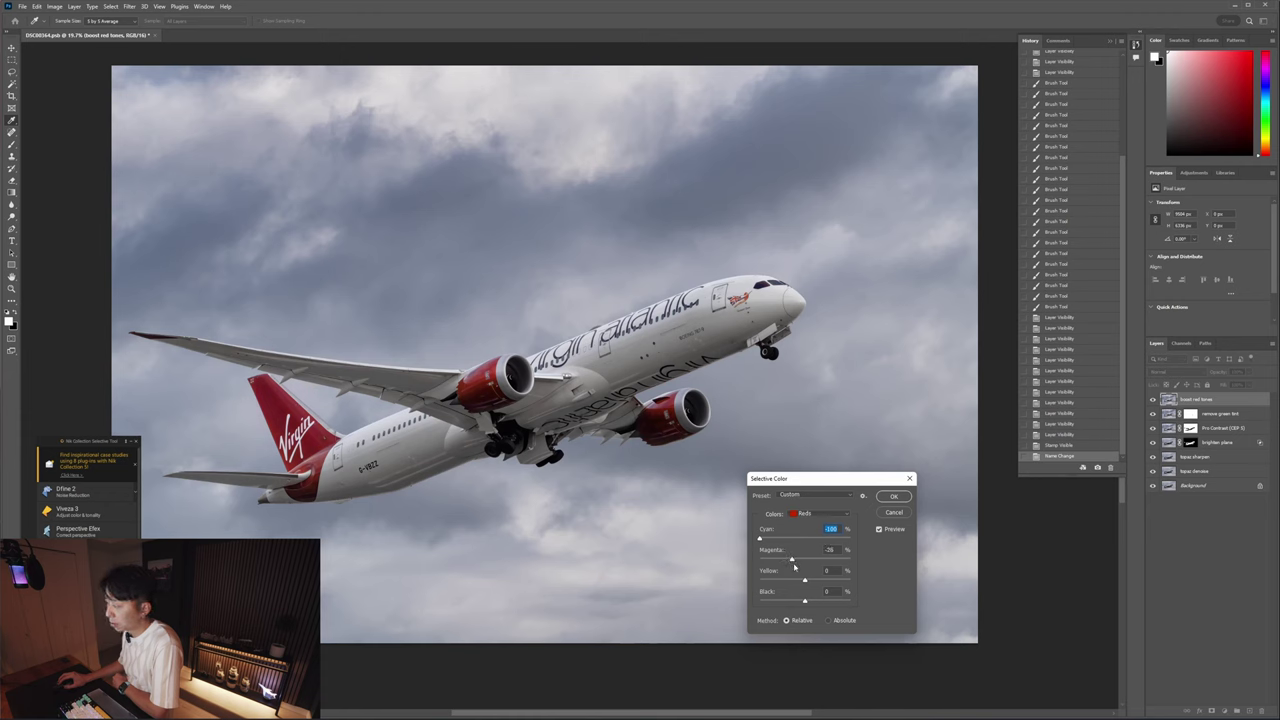
key("Tab")
key("Up")
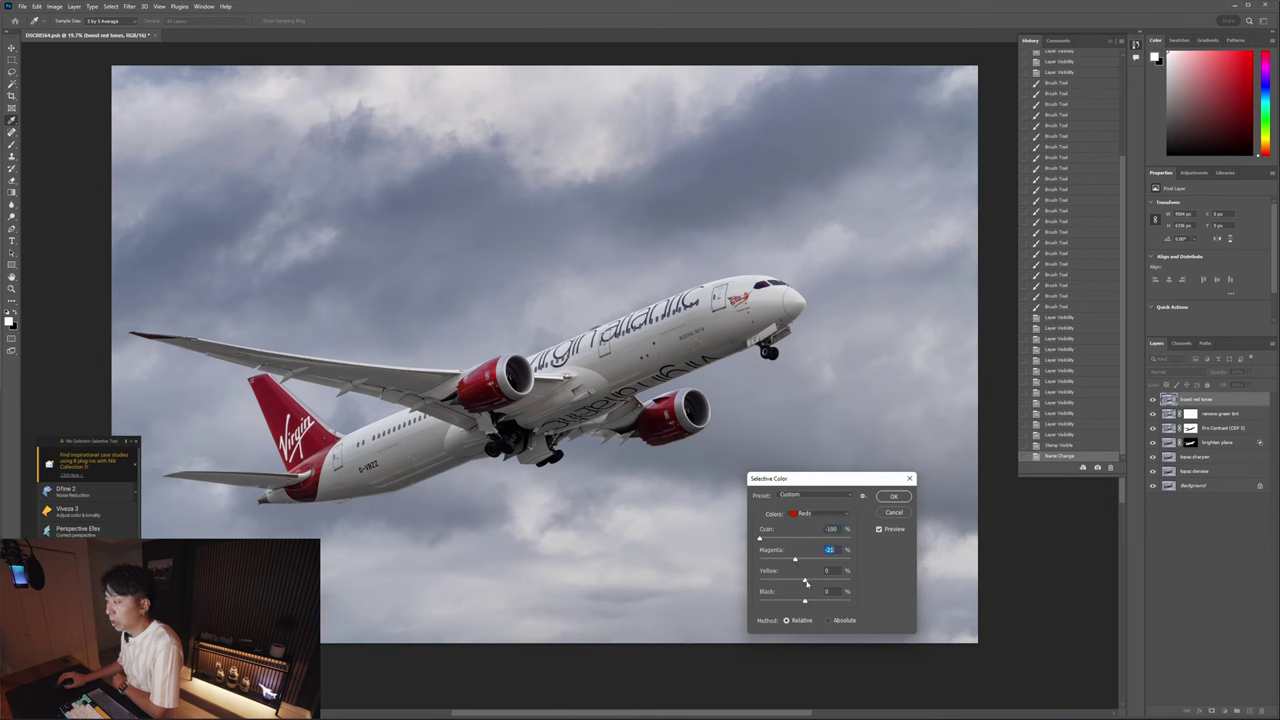
left_click_drag(806, 582, 835, 583)
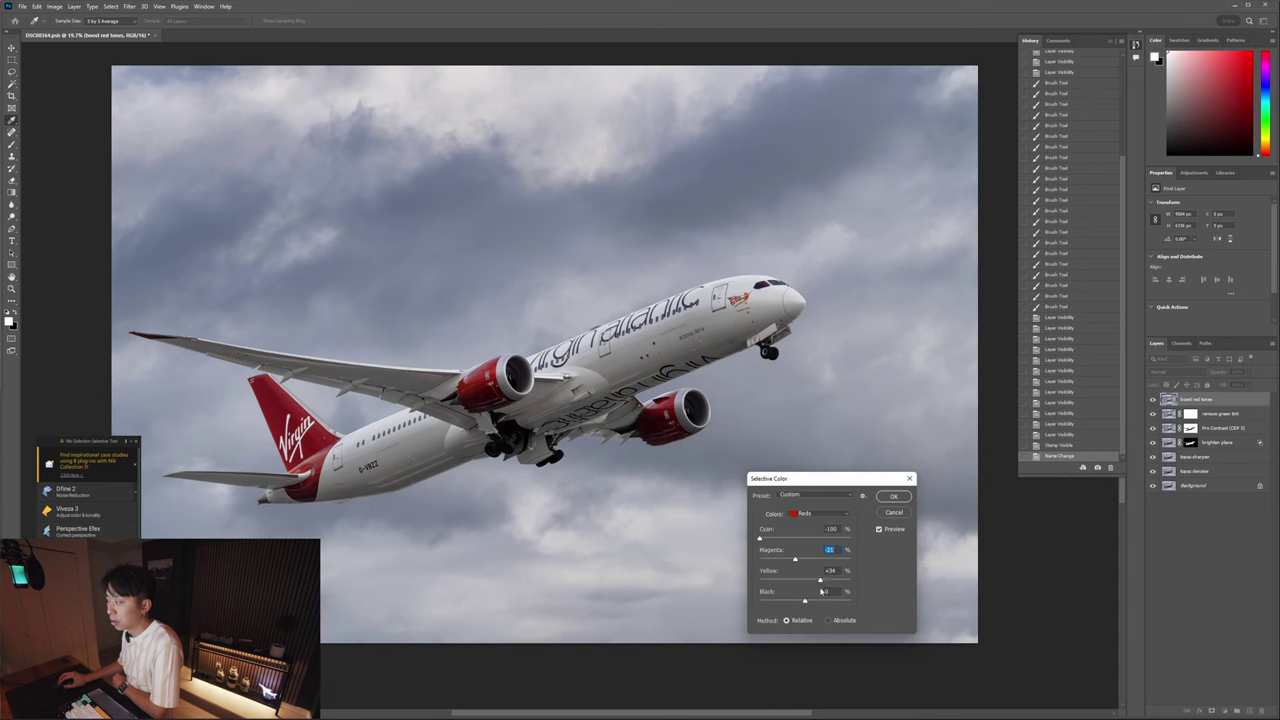
key("Tab")
left_click_drag(808, 562, 837, 581)
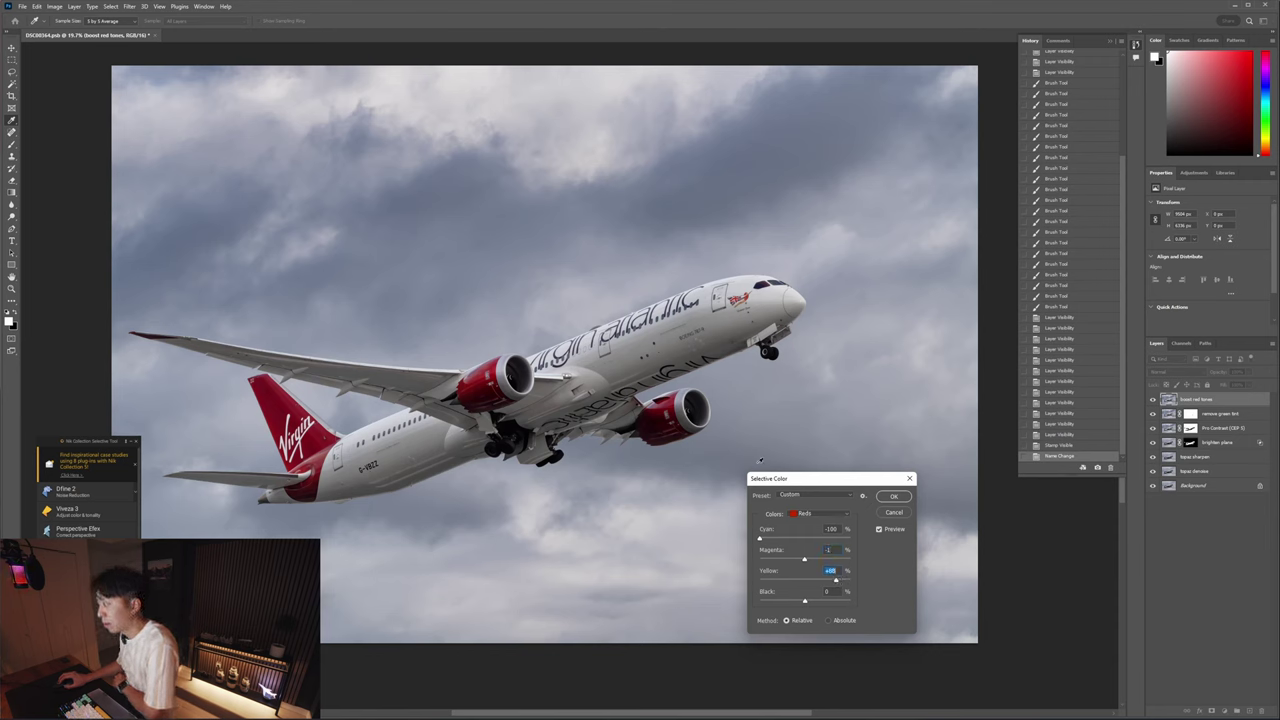
- Compare the photo with and without the Selective Color preview, and apply the adjustment
left_click(880, 530)
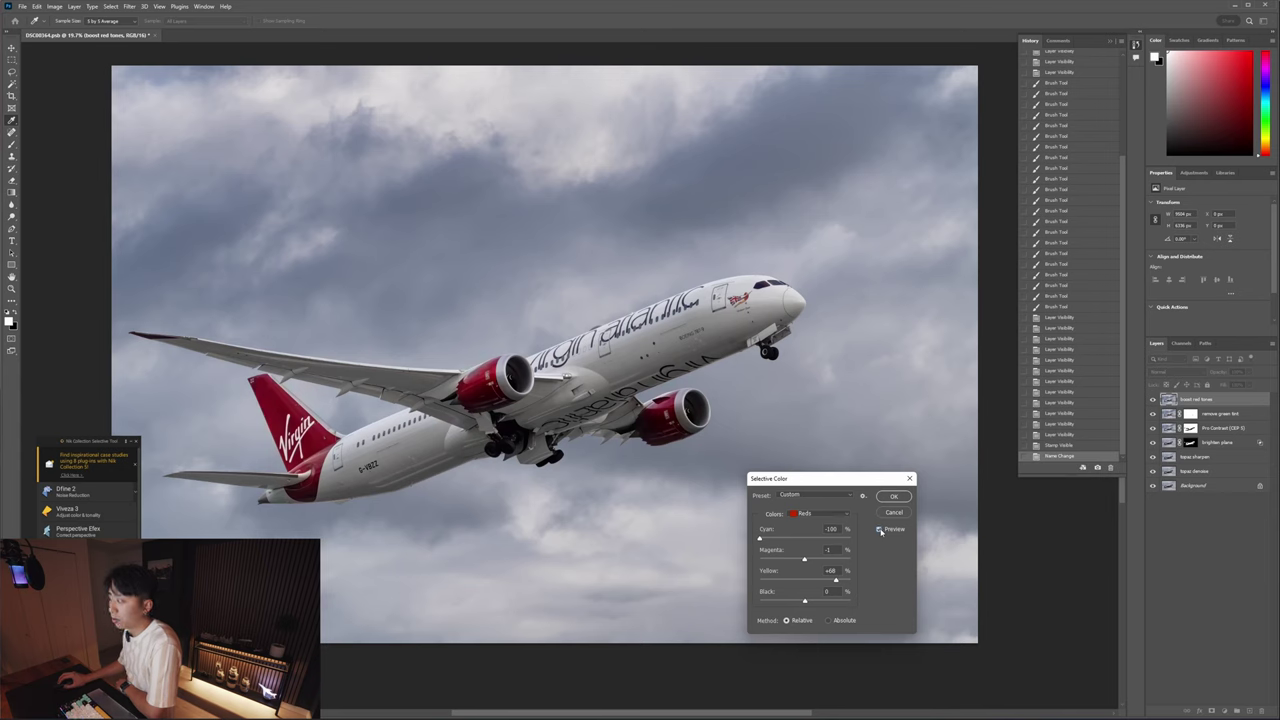
left_click(880, 530)
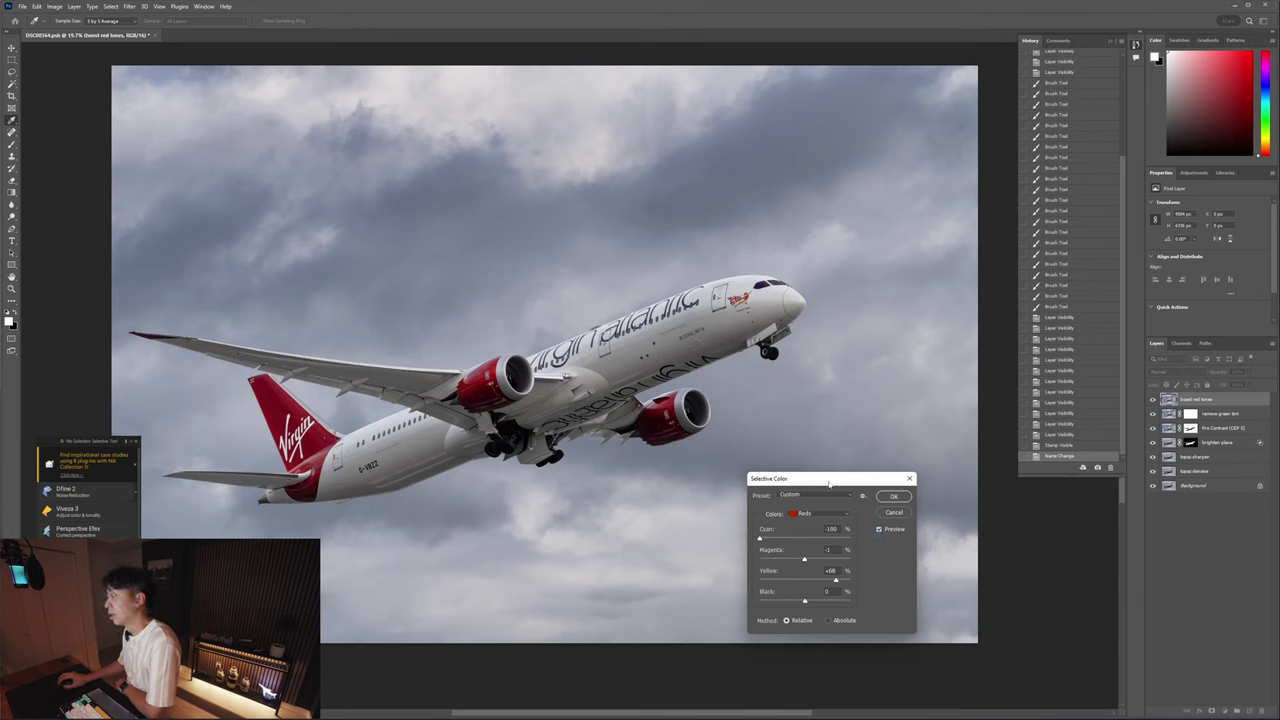
left_click(894, 497)
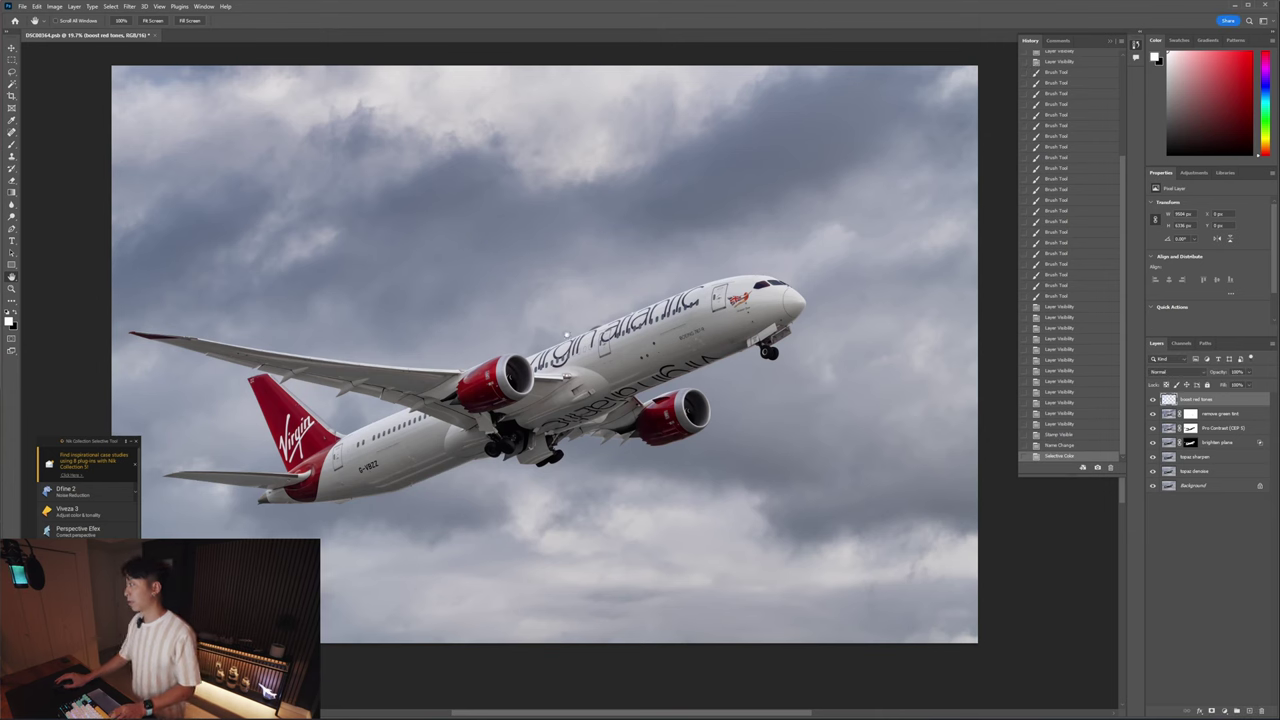
- Stamp all visible layers into another new top layer and name it "add sky drama"
scroll(566, 405, "down", 1)
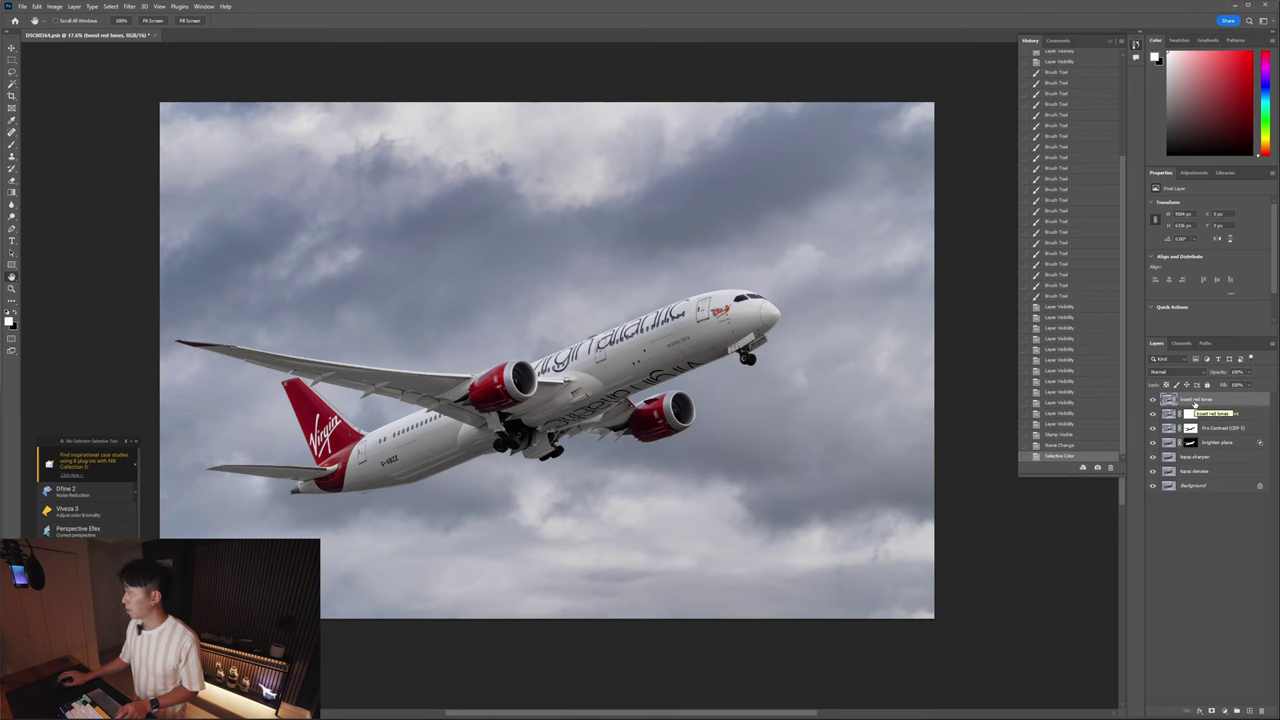
right_click(1196, 404)
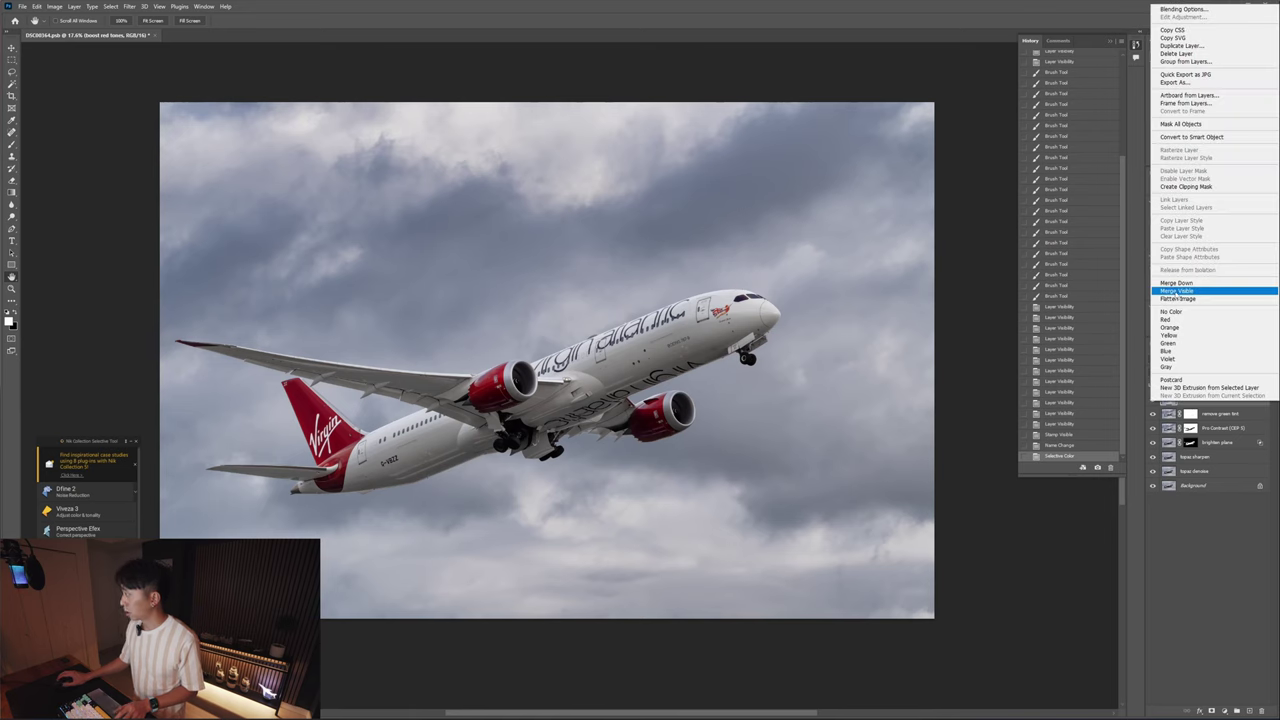
key("Escape")
right_click(1192, 400)
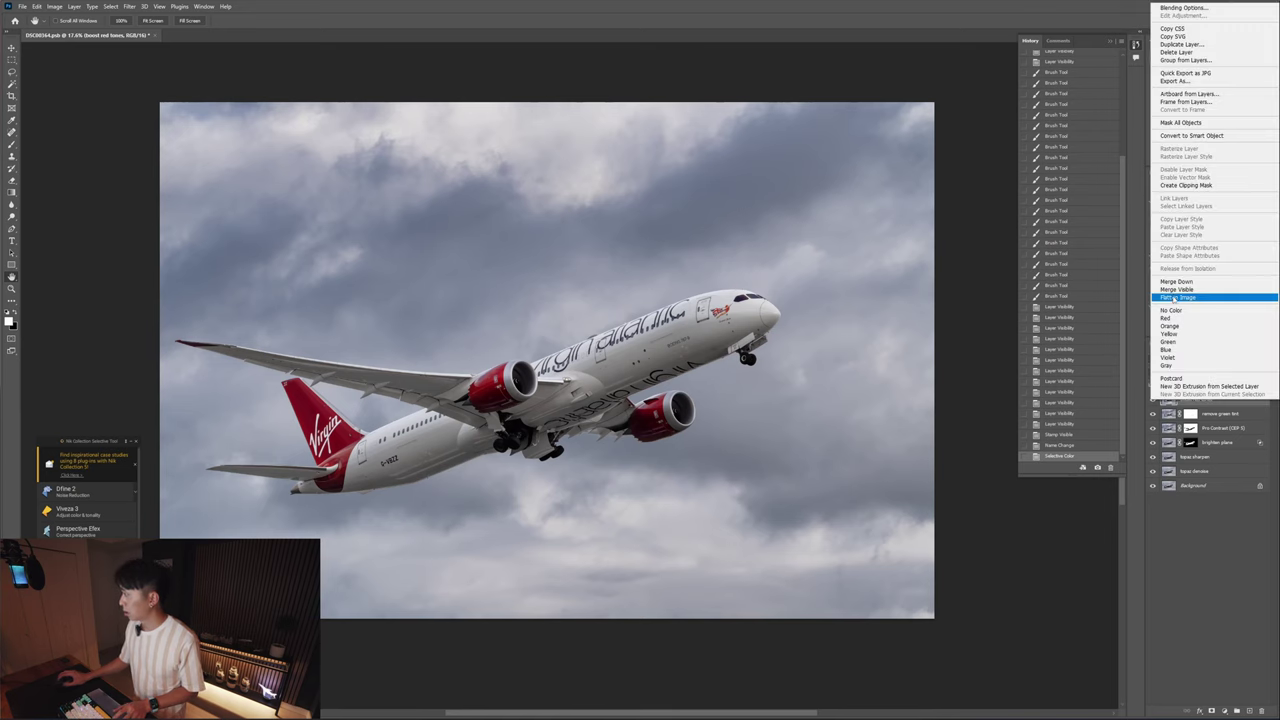
left_click(1163, 290, "alt")
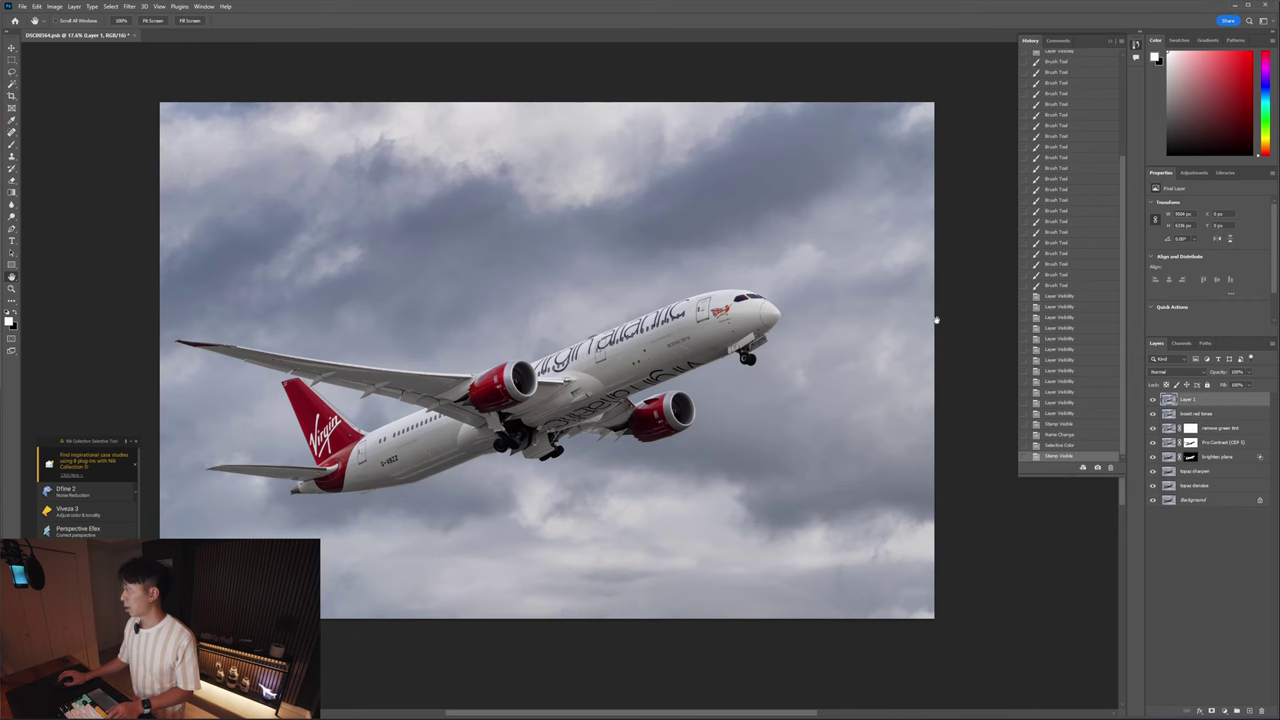
double_click(1187, 400)
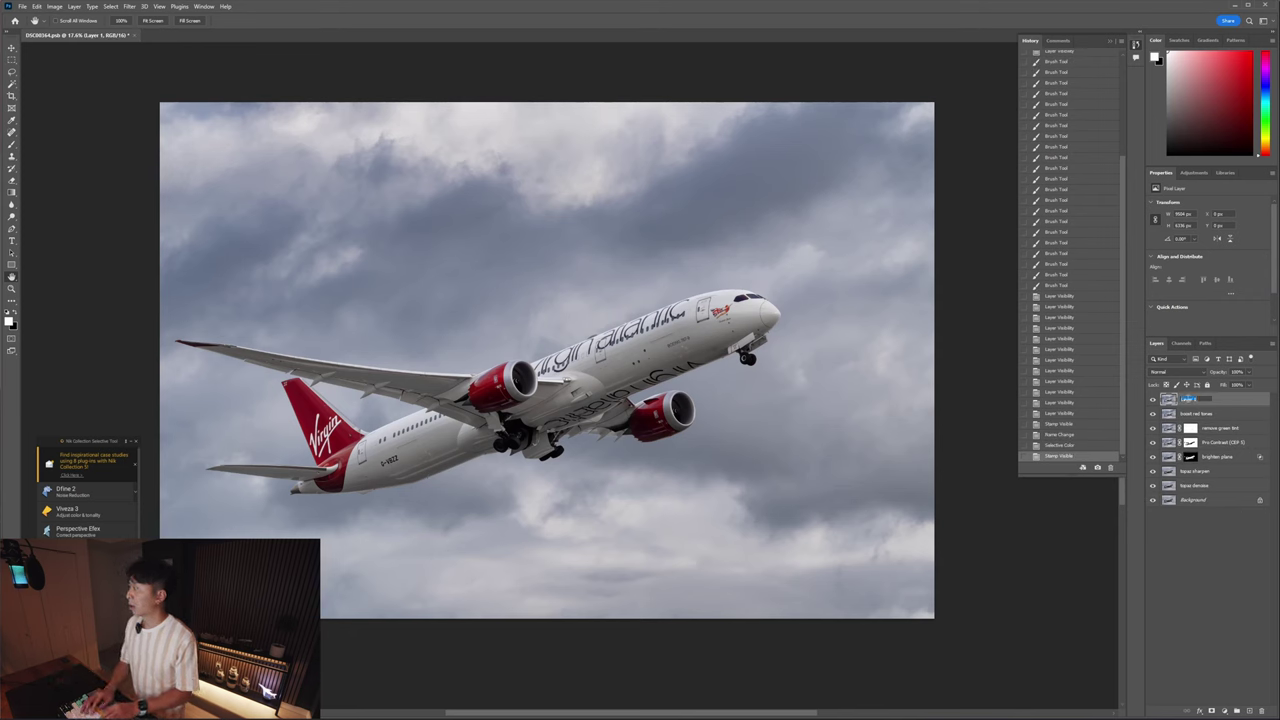
type("add sky detail")
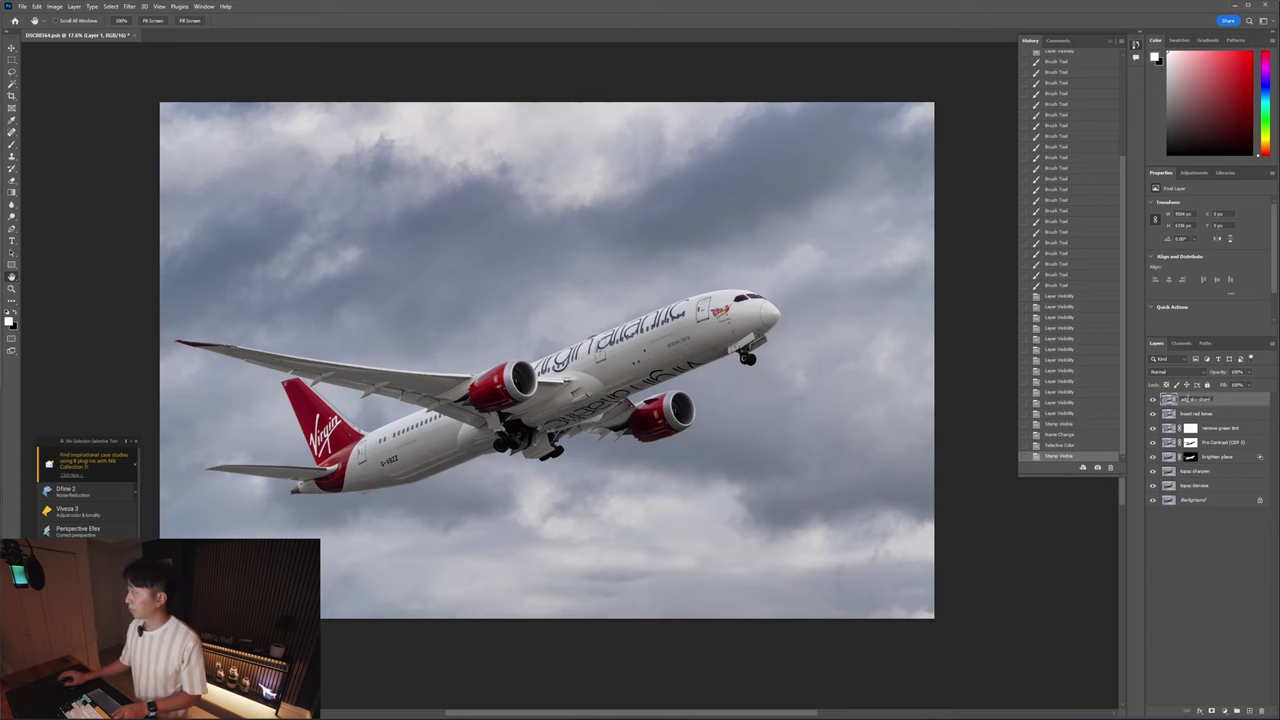
key("Return")
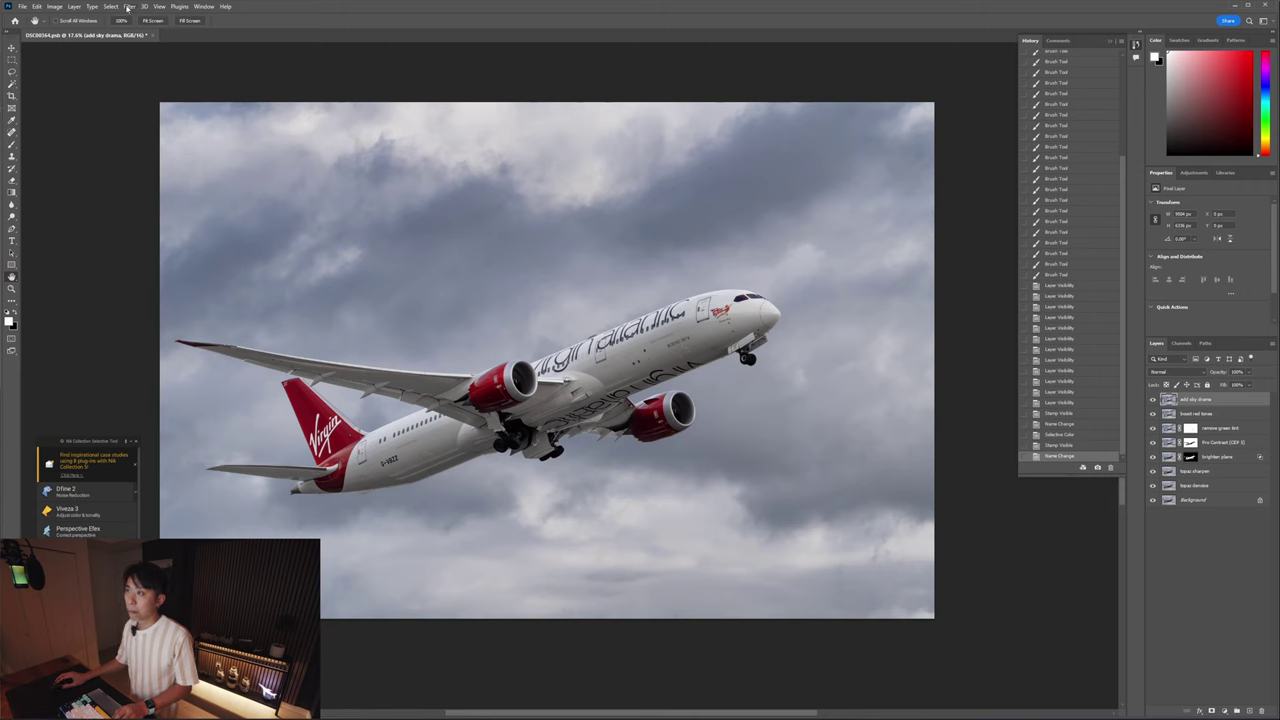
- Start a Camera Raw filter on the "add sky drama" layer, lower exposure slightly, and set clarity to +26 and dehaze to +19
left_click(129, 7)
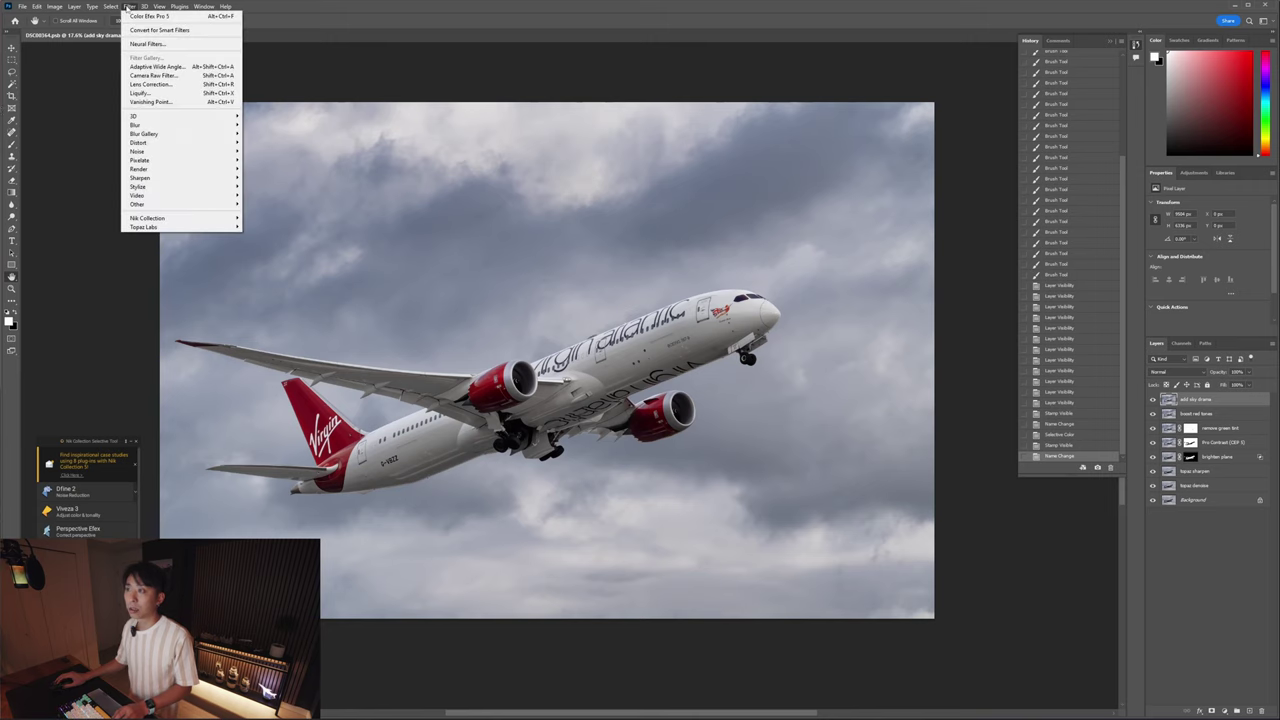
left_click(189, 77)
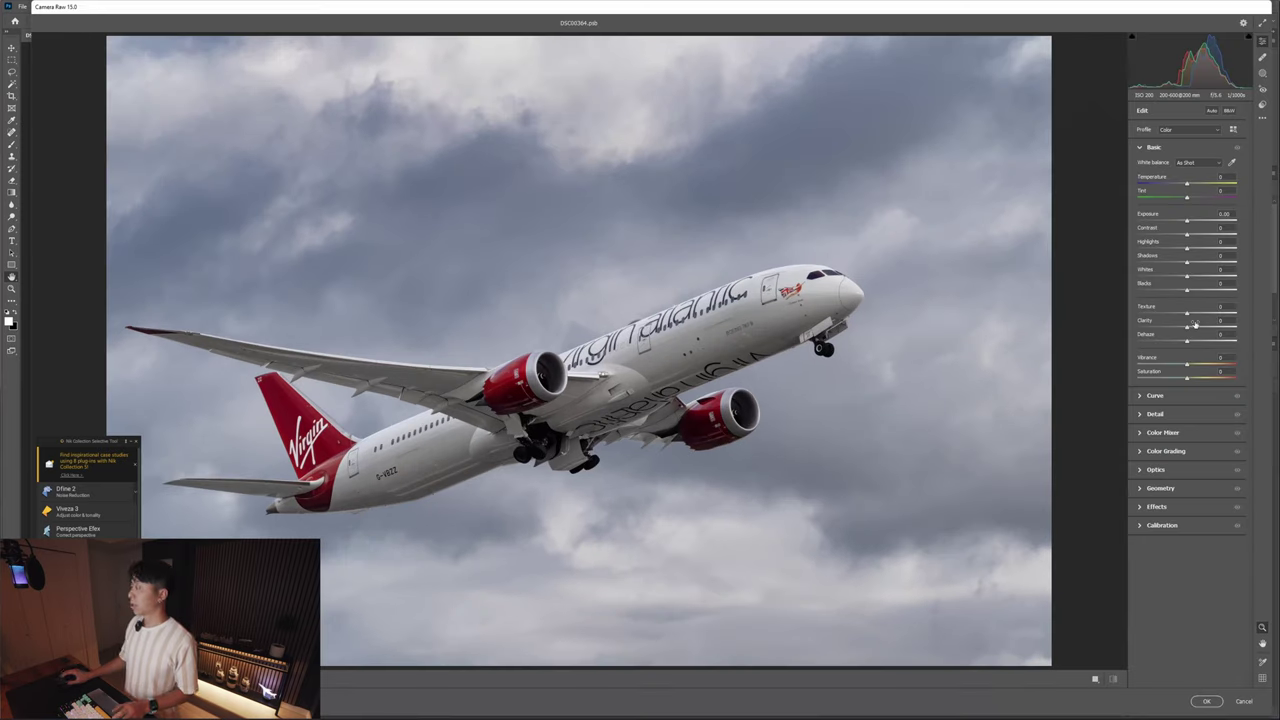
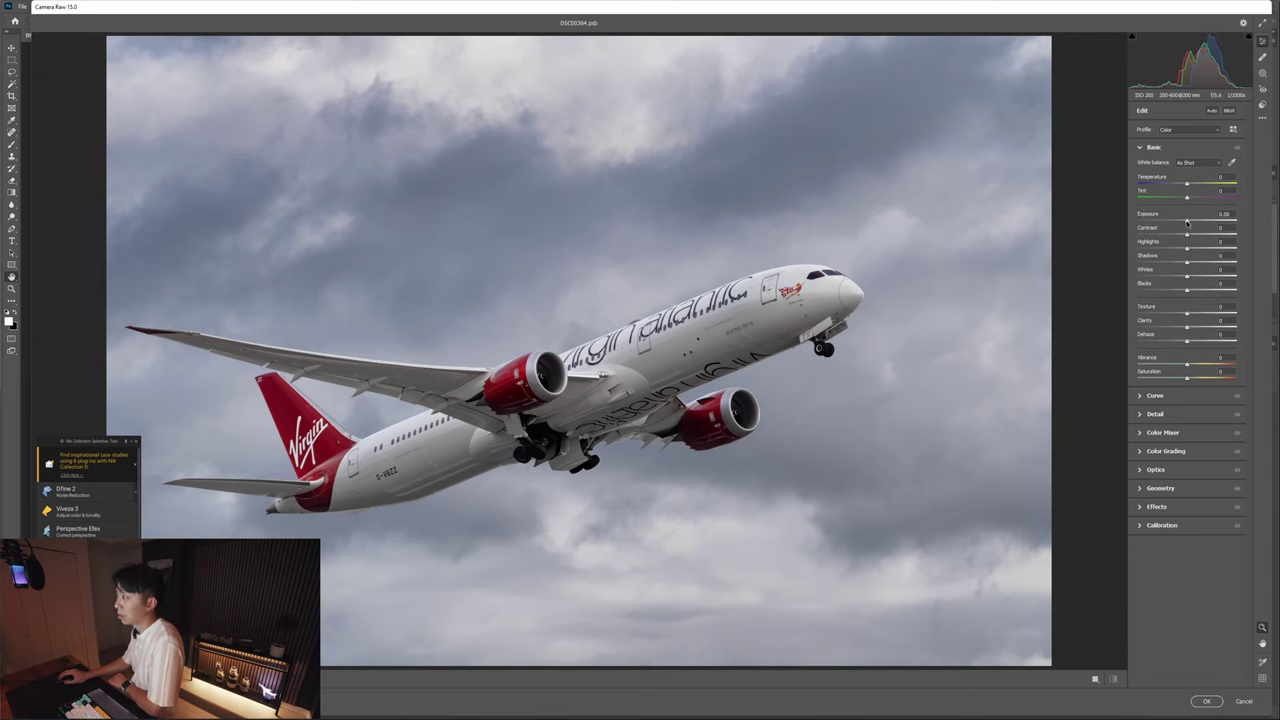
left_click_drag(1187, 221, 1183, 221)
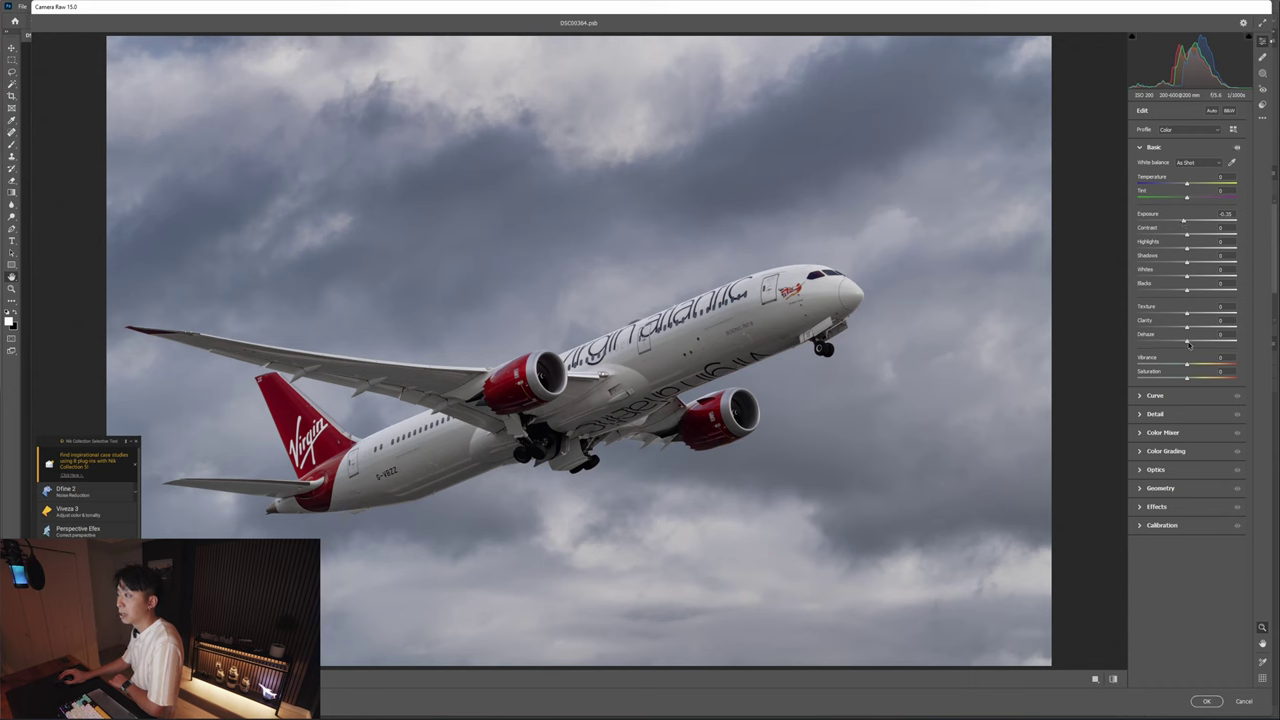
left_click_drag(1188, 344, 1196, 344)
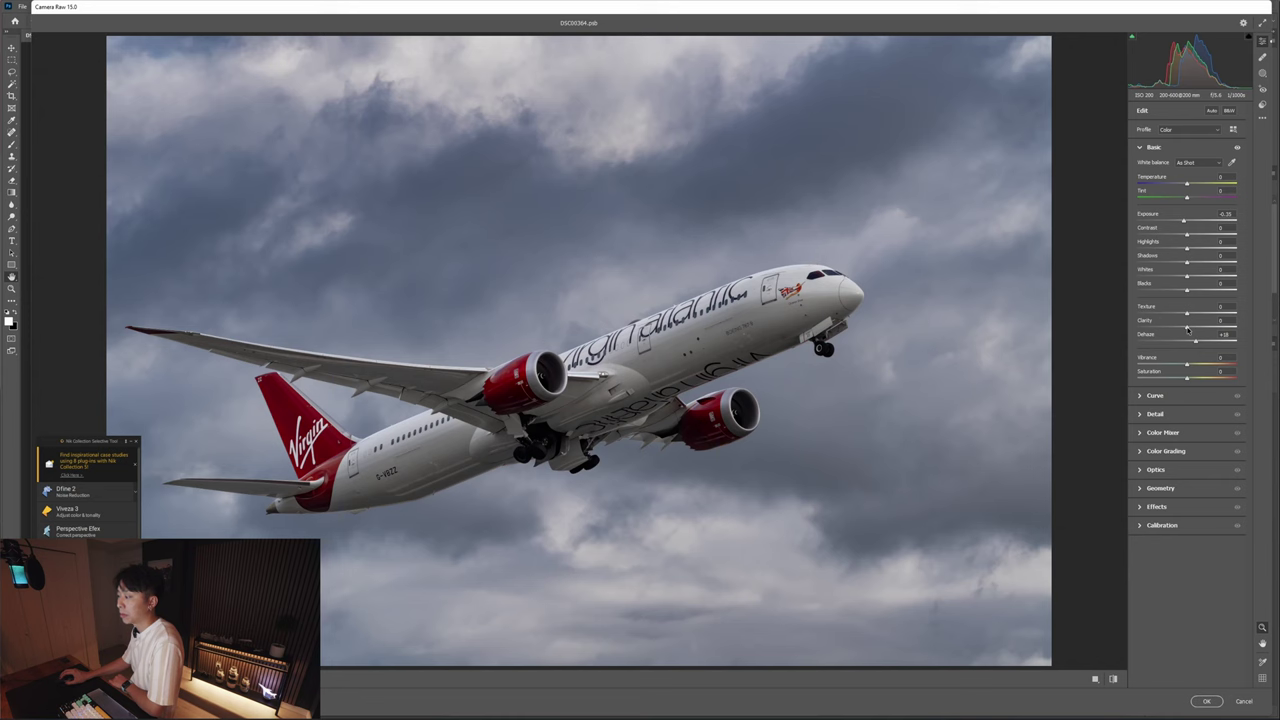
left_click_drag(1187, 330, 1203, 330)
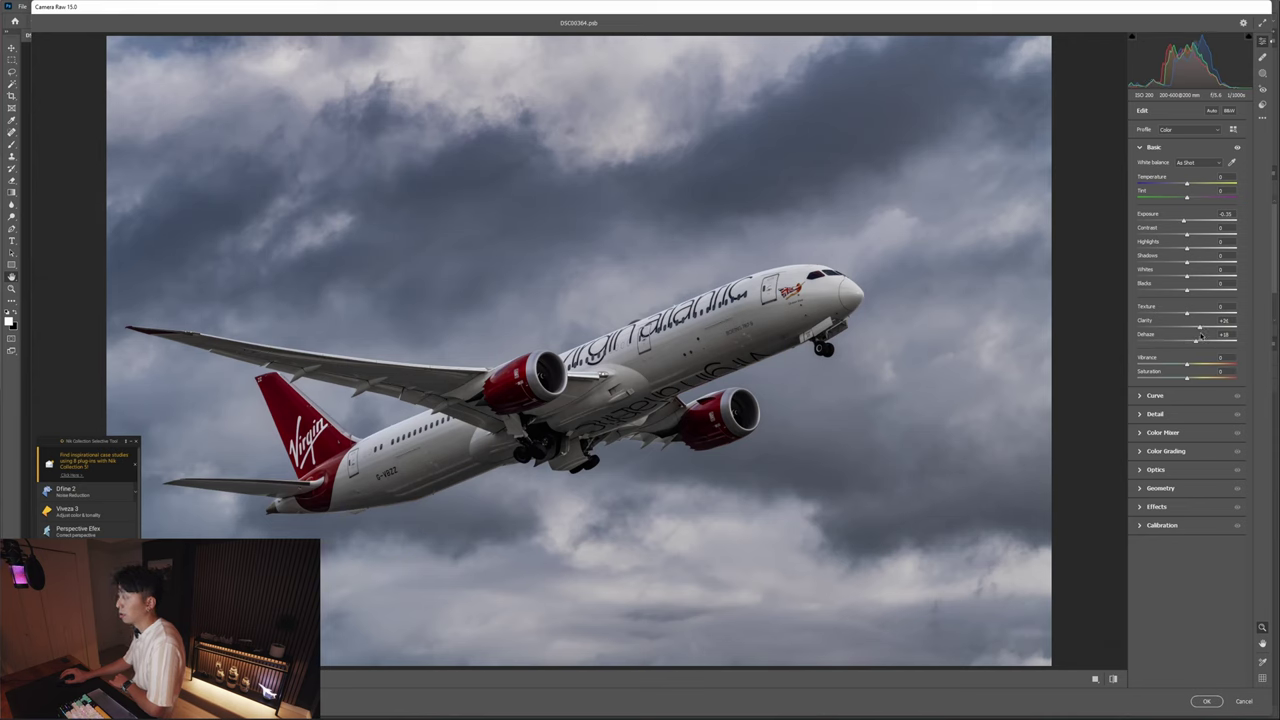
left_click_drag(1195, 343, 1195, 343)
- Set vibrance to +18, saturation to +24 and exposure to -0.40 in Camera Raw, and apply the filter
left_click_drag(1188, 368, 1195, 365)
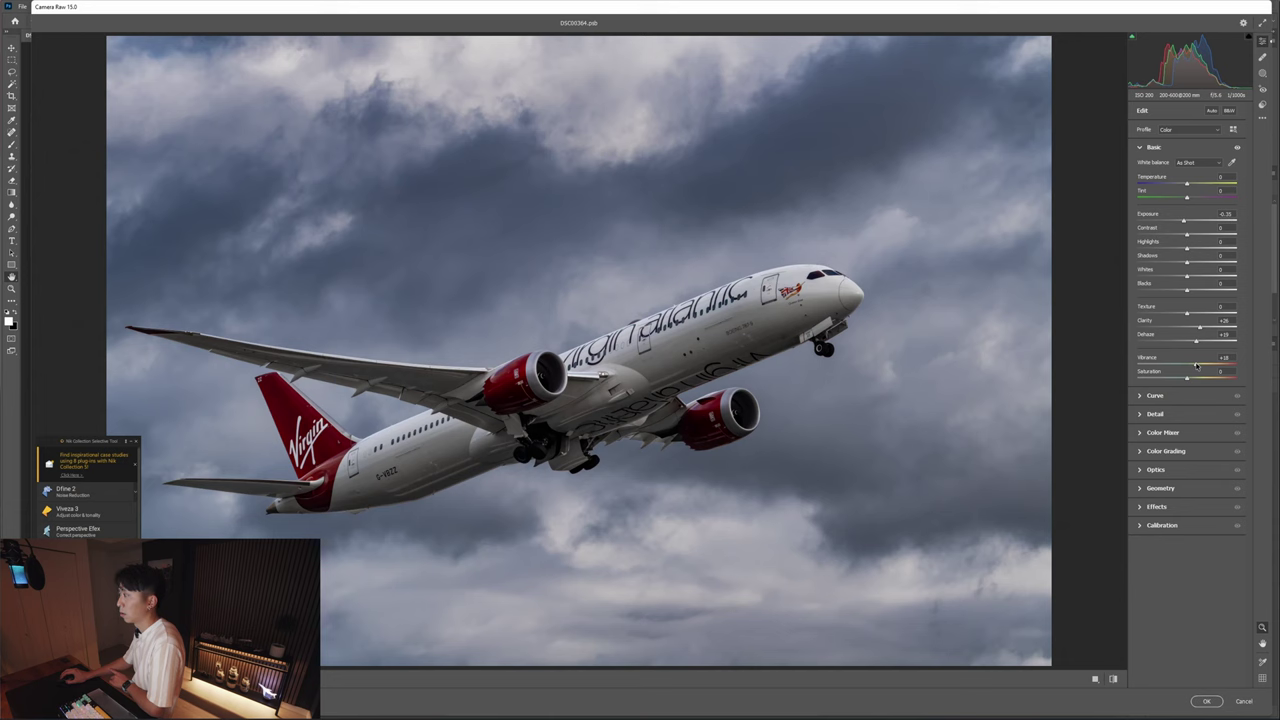
left_click_drag(1188, 379, 1209, 385)
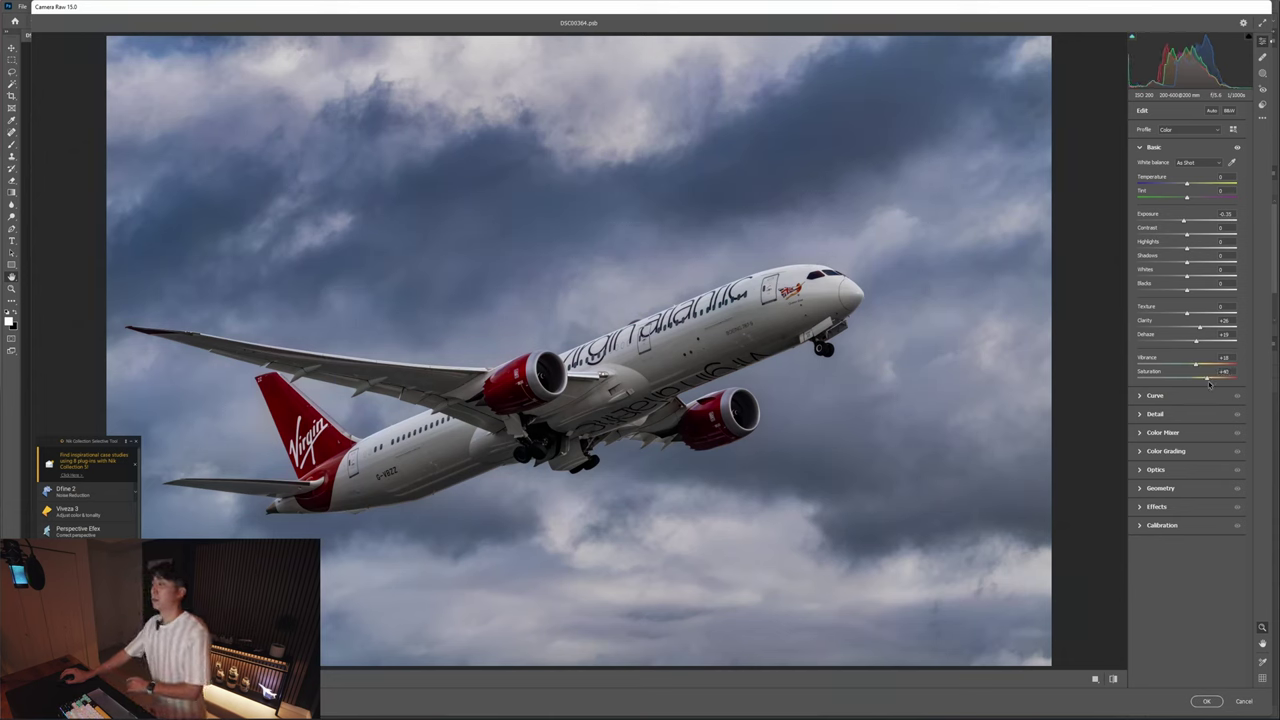
left_click_drag(1209, 384, 1202, 386)
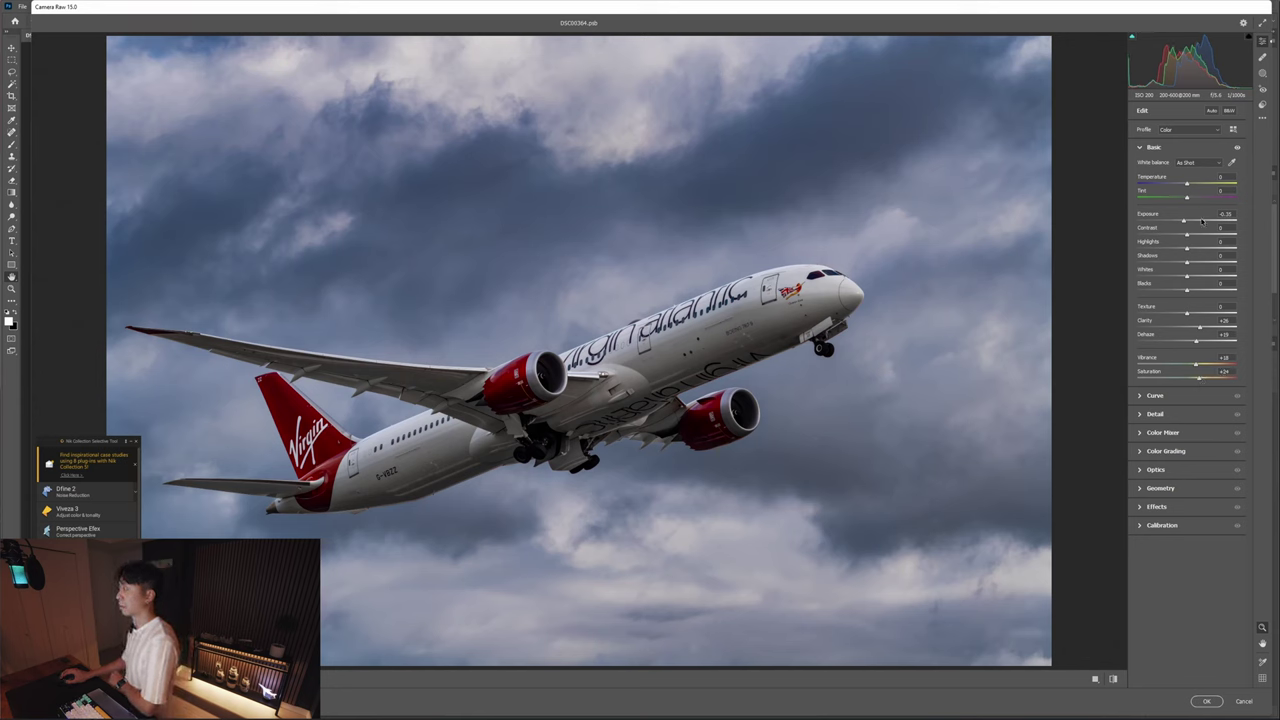
left_click_drag(1184, 222, 1183, 222)
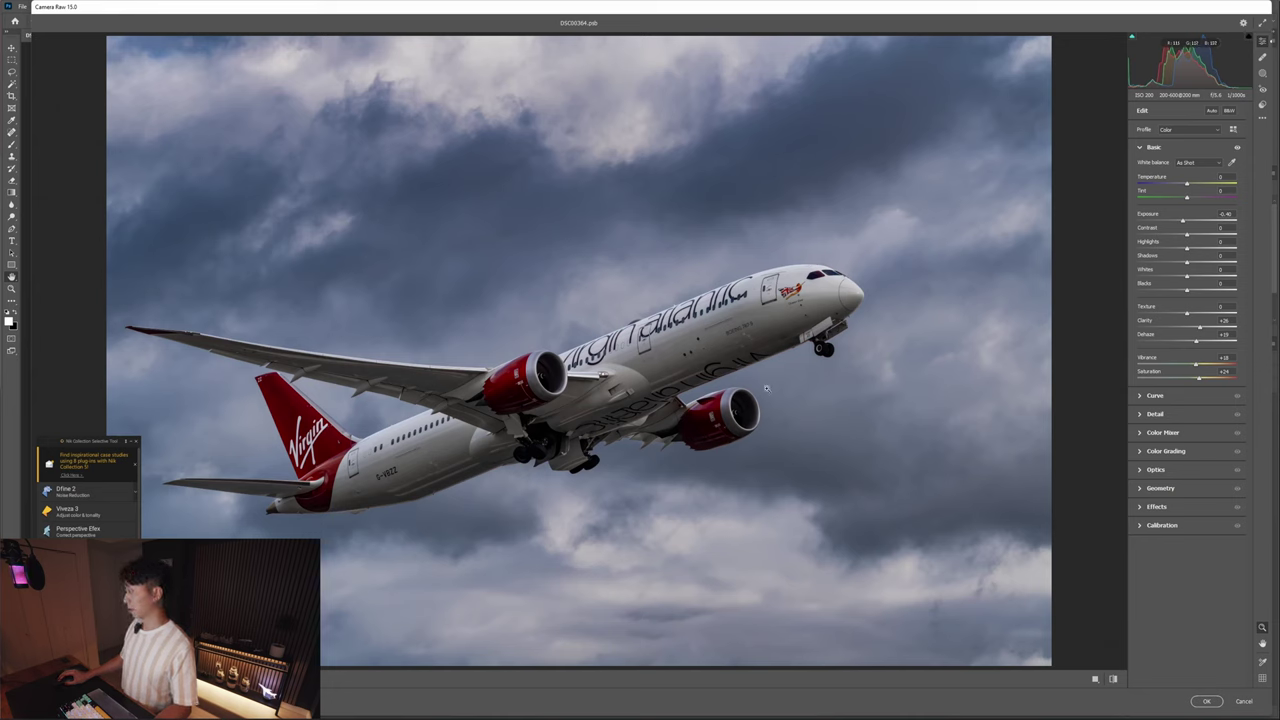
left_click(1207, 701)
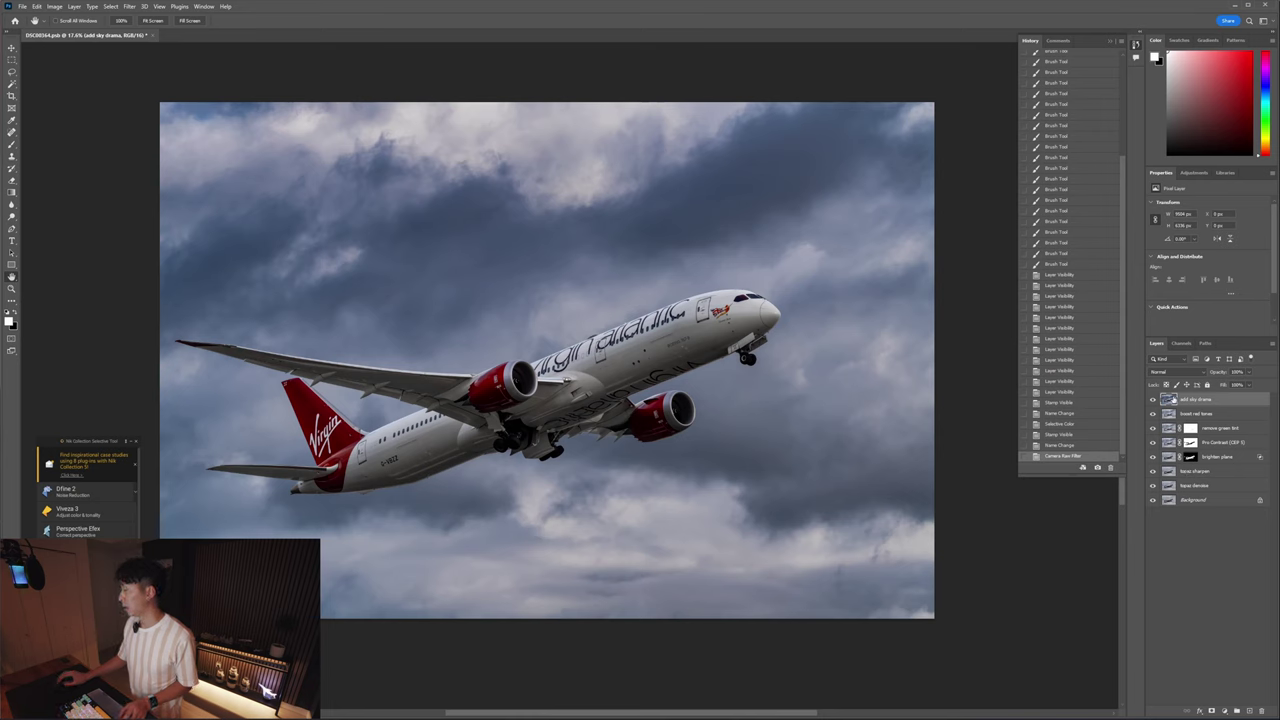
- Mask the plane out of the "add sky drama" layer using the "brighten plane" mask, and compare the photo with and without the layer
left_click(1191, 458, "ctrl")
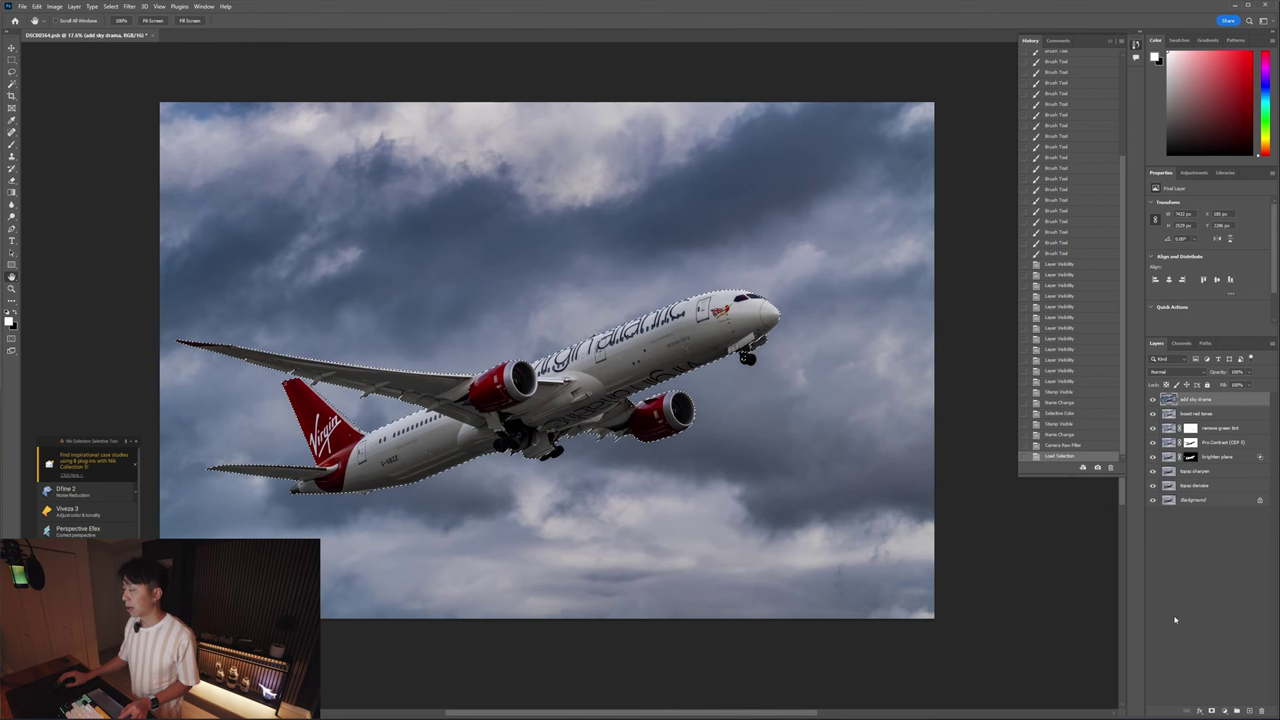
left_click(1211, 712)
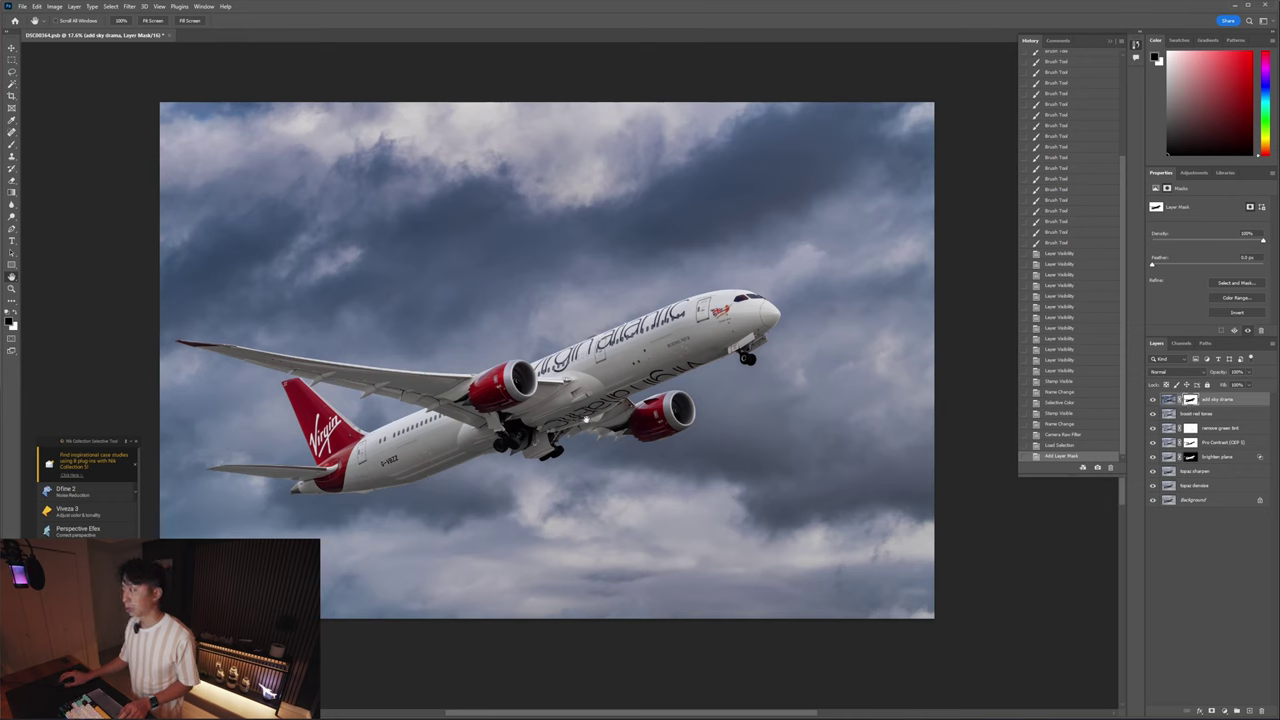
left_click(1153, 399)
left_click(1153, 399)
left_click(1153, 399)
left_click(1153, 399)
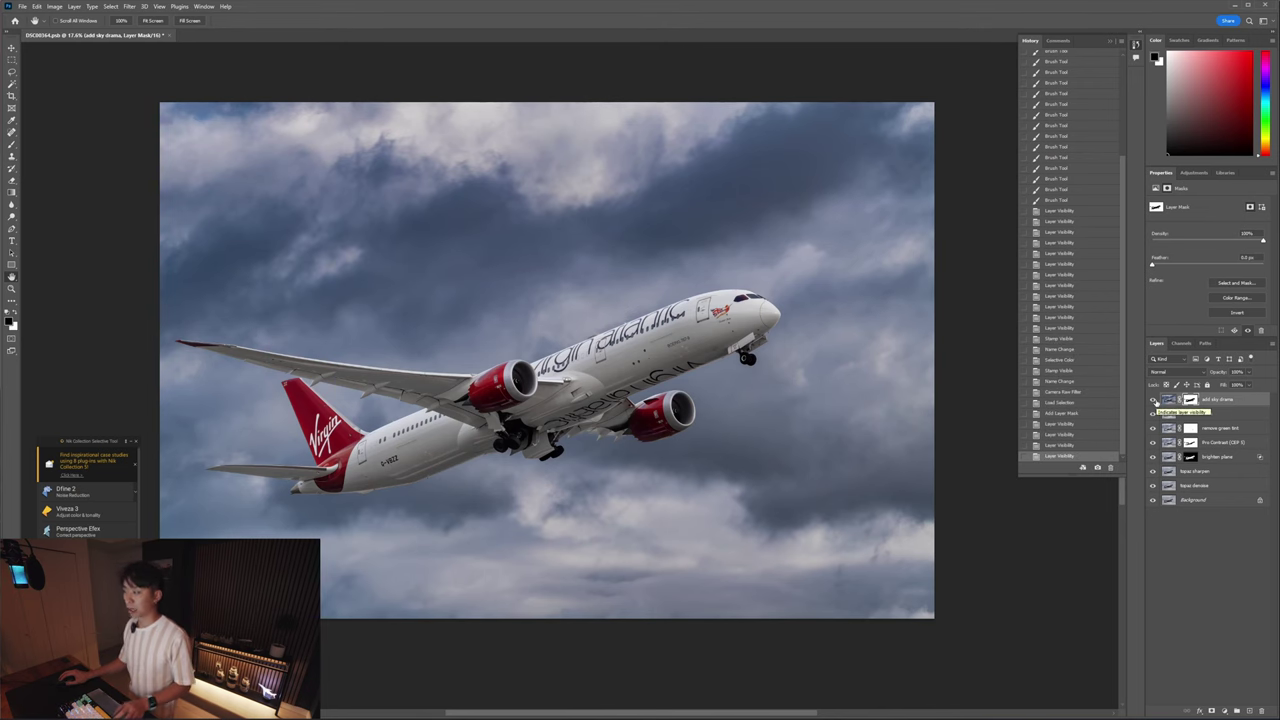
left_click(1153, 399)
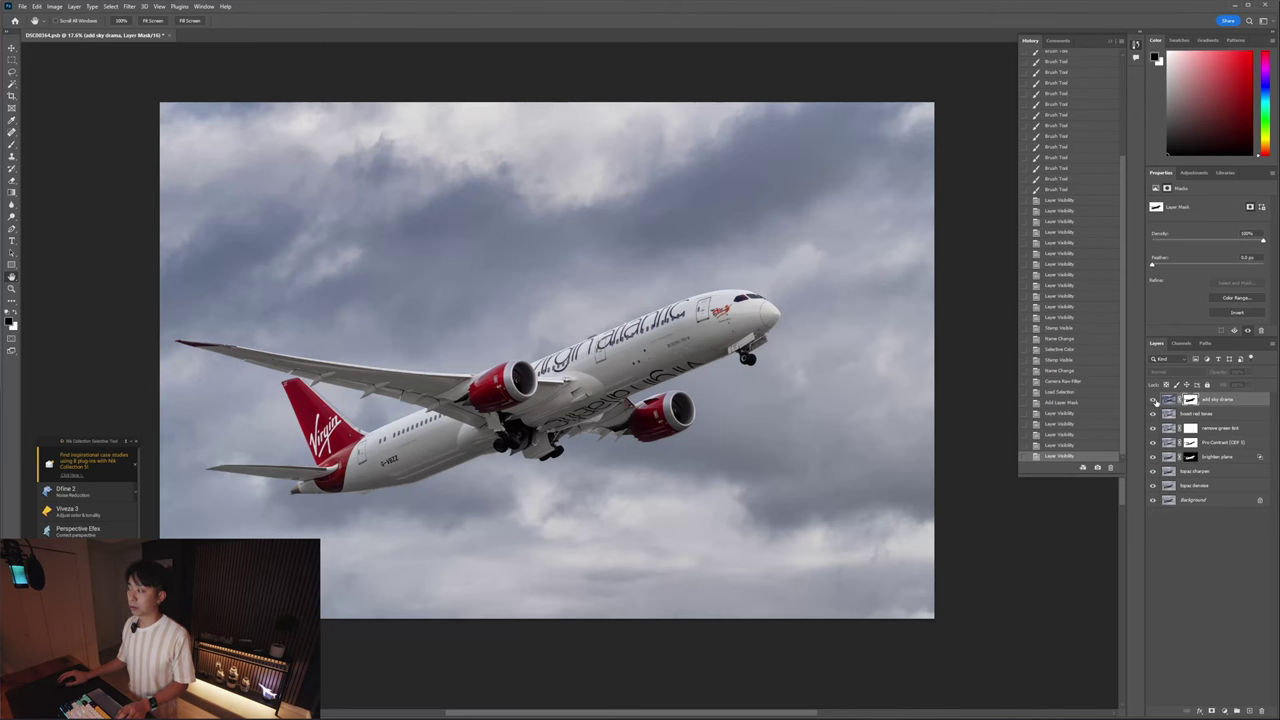
left_click(1153, 399)
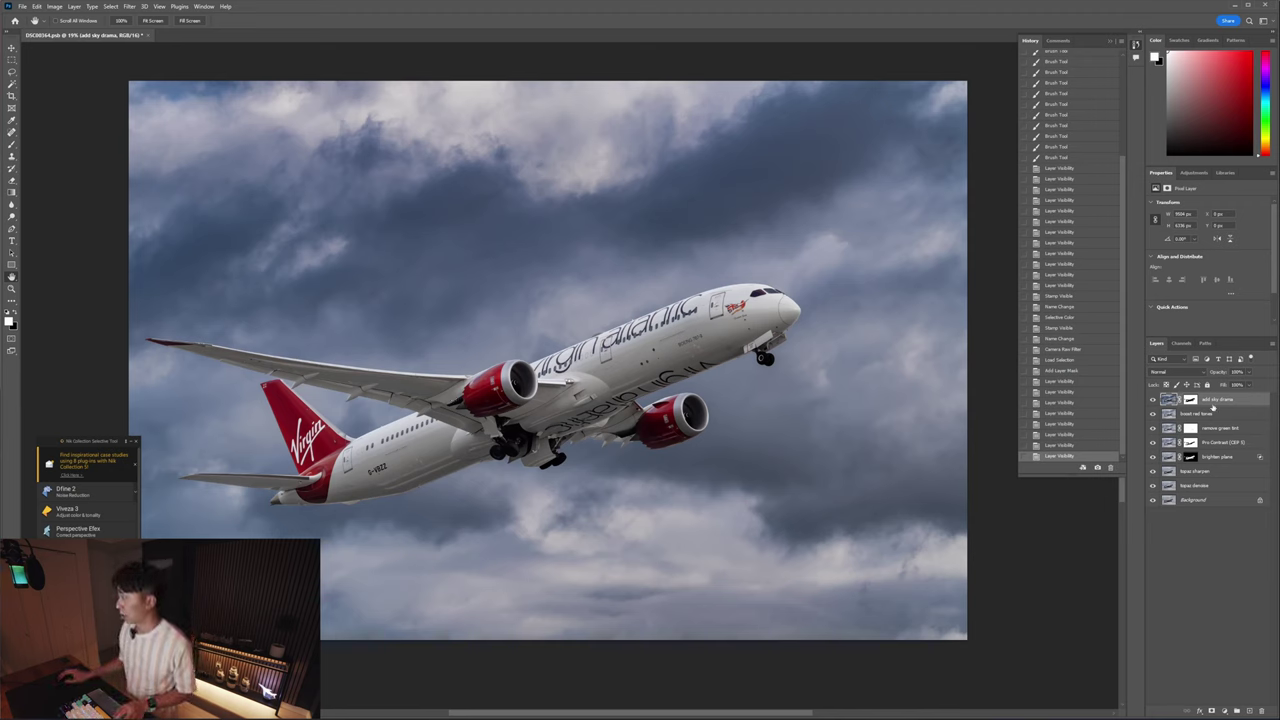
- Stamp all visible layers into a new top layer and open it in the Camera Raw filter
right_click(1213, 406)
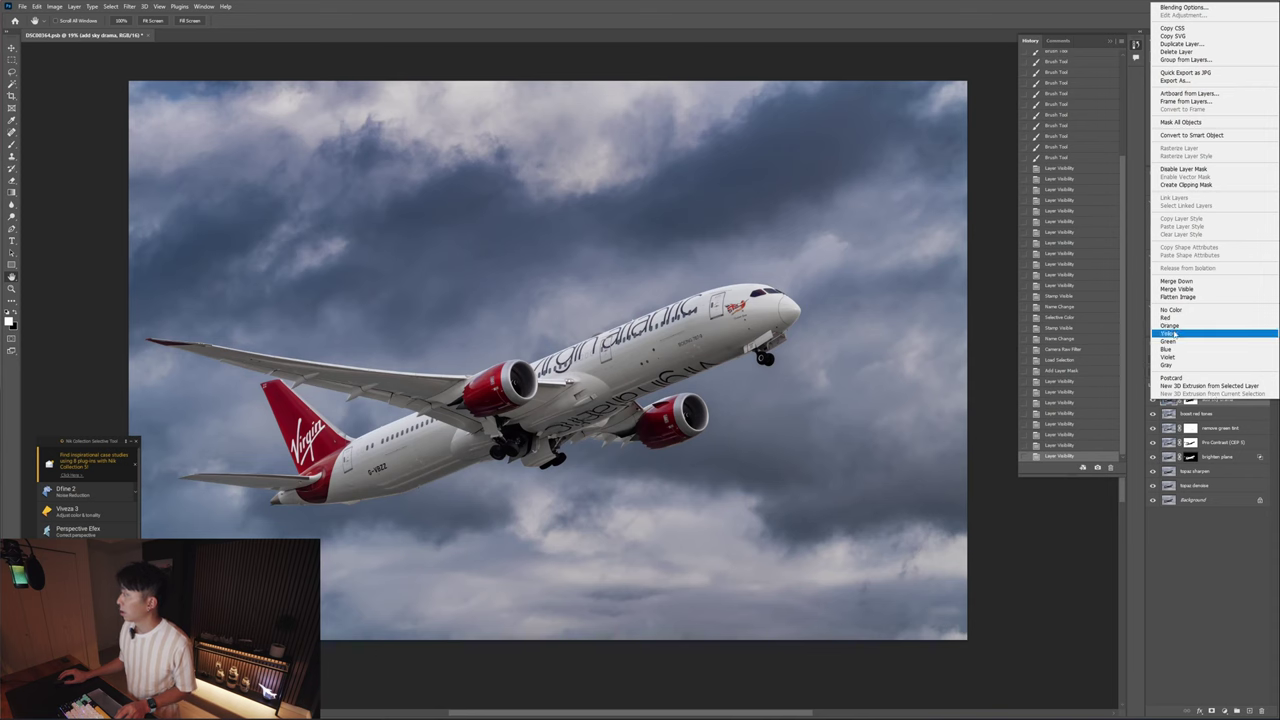
left_click(1177, 289, "alt")
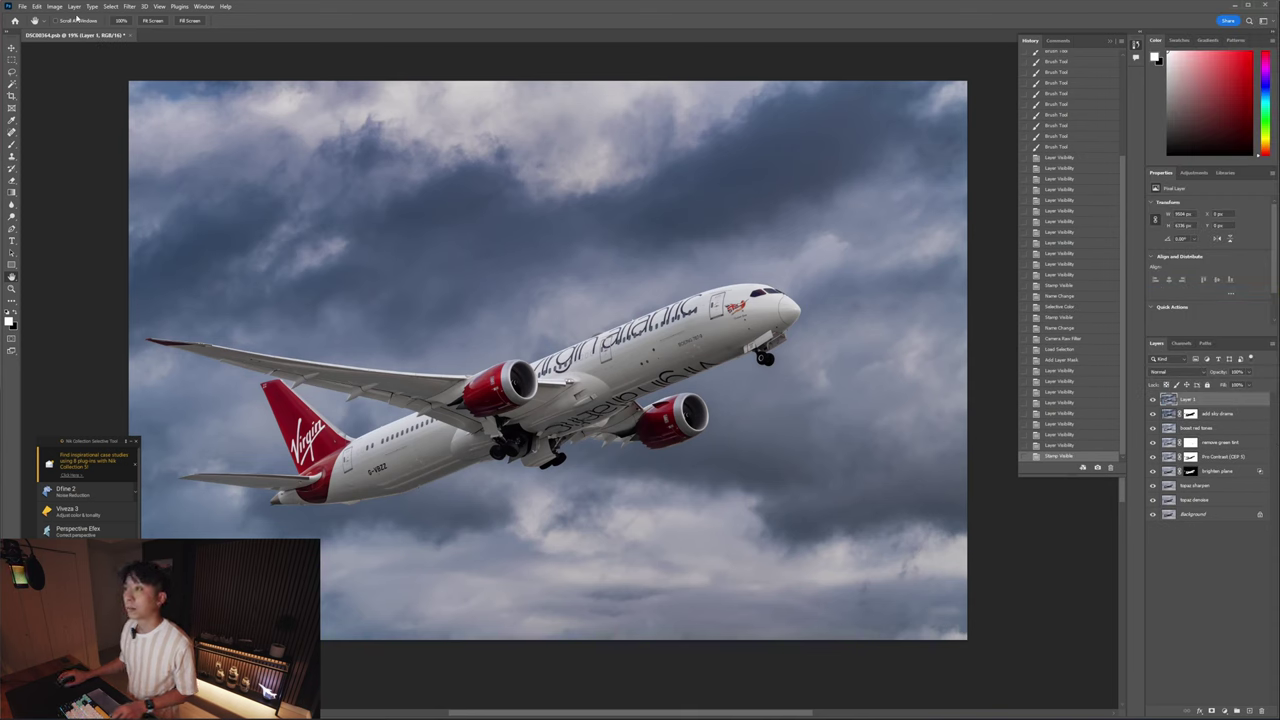
left_click(129, 6)
left_click(147, 76)
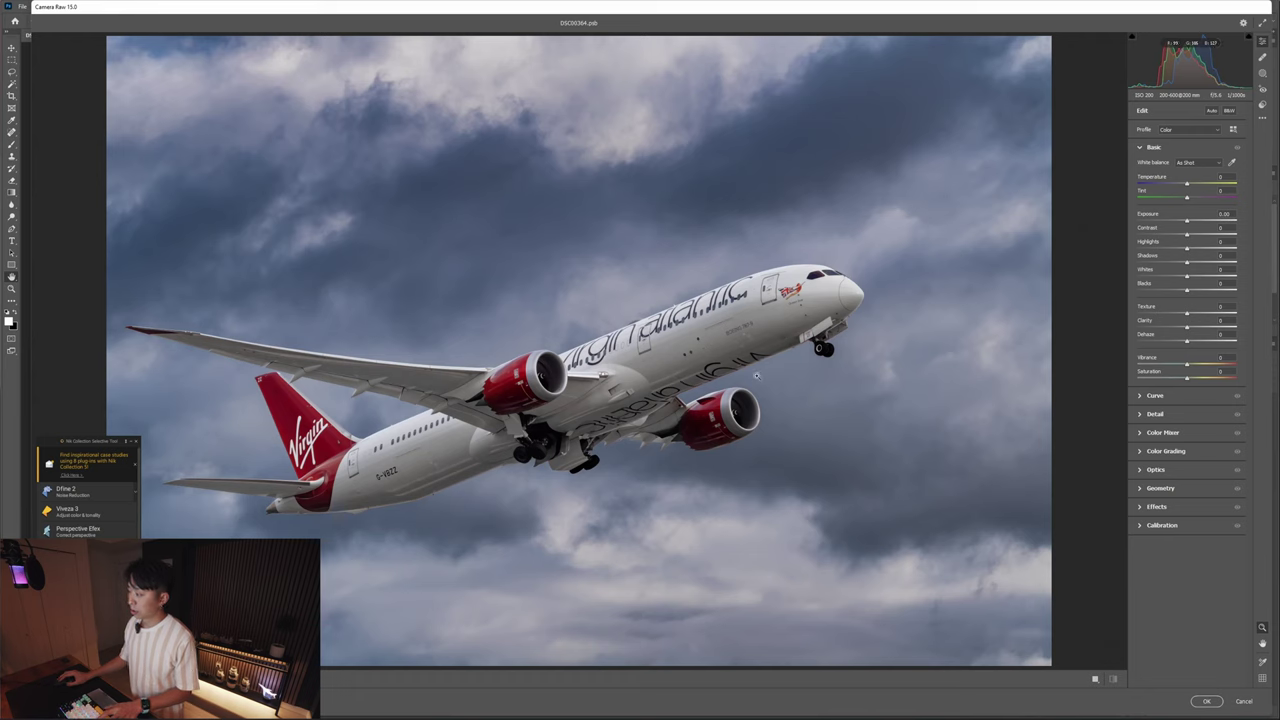
- Add a linear gradient mask fading from the photo's bottom edge to its top edge, with exposure set to +1.05
key("g")
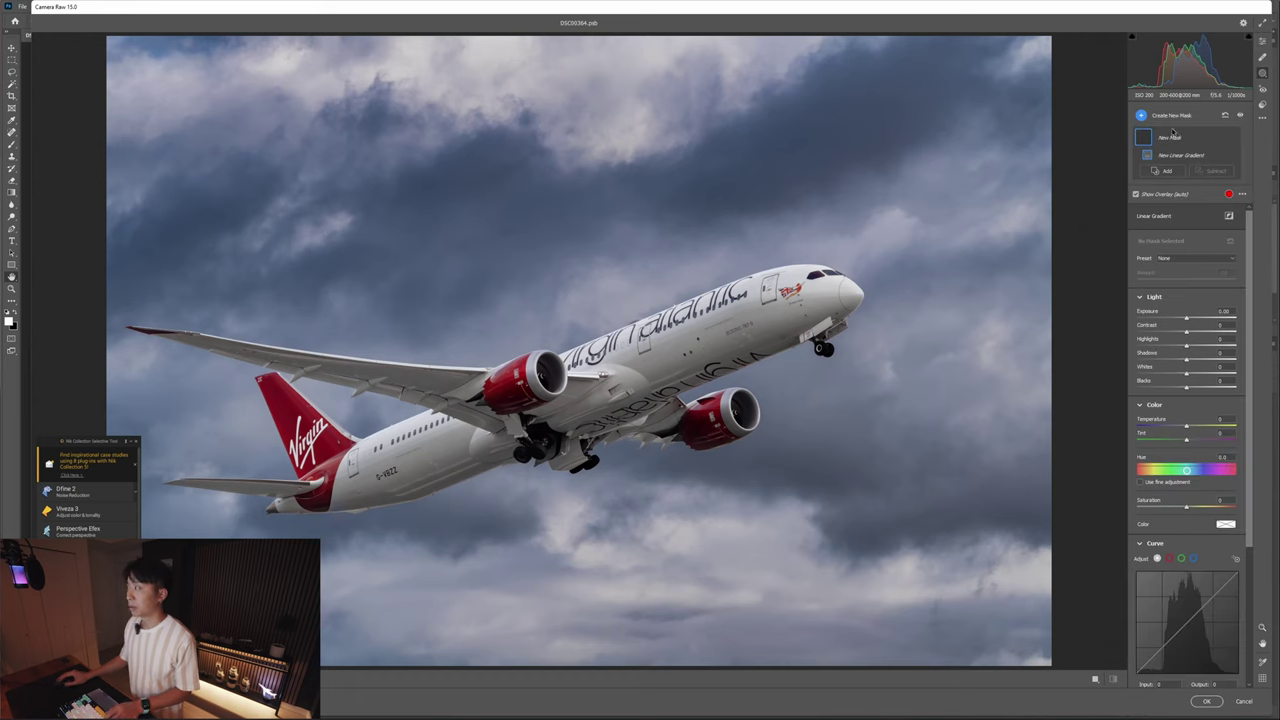
left_click(1262, 74)
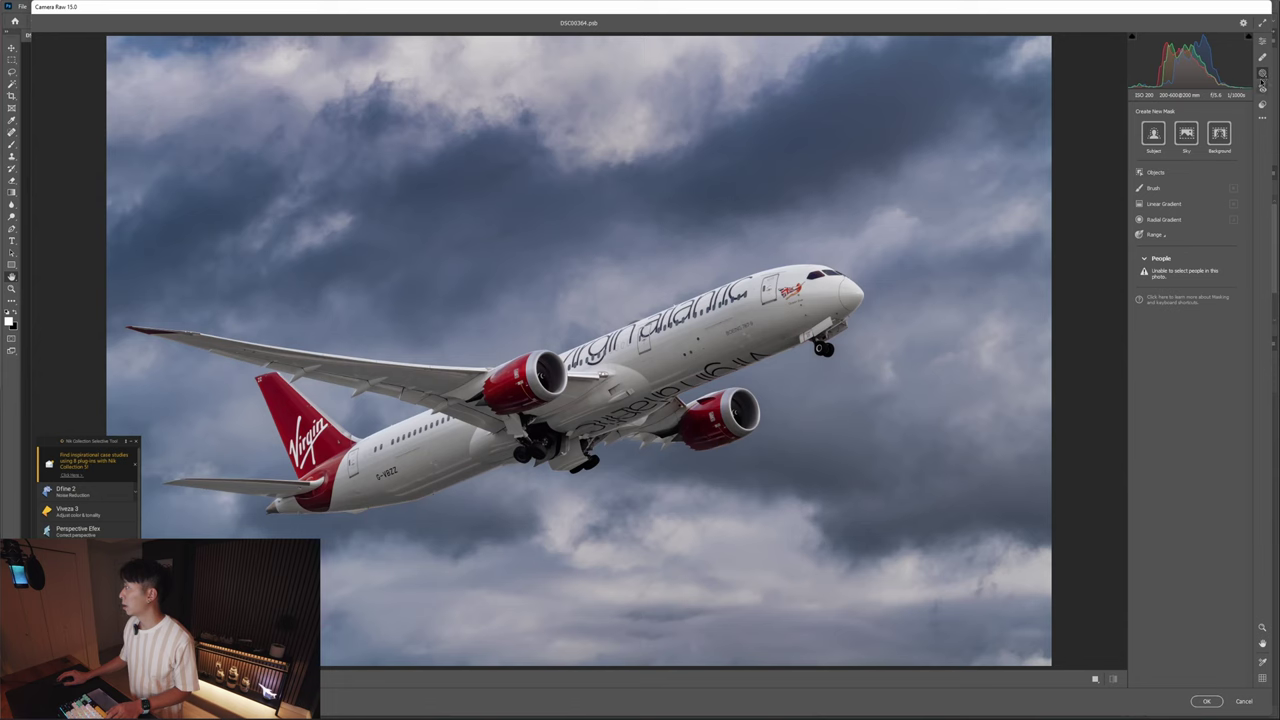
left_click(1164, 205)
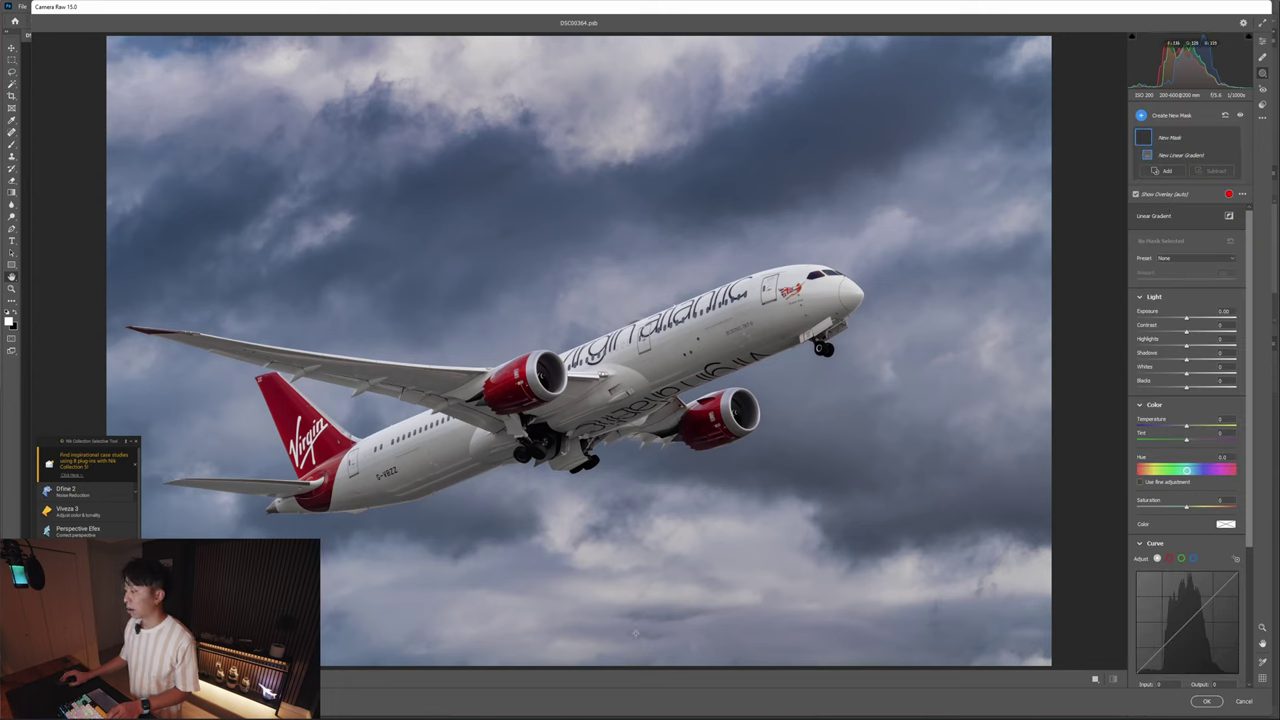
left_click_drag(602, 664, 606, 37)
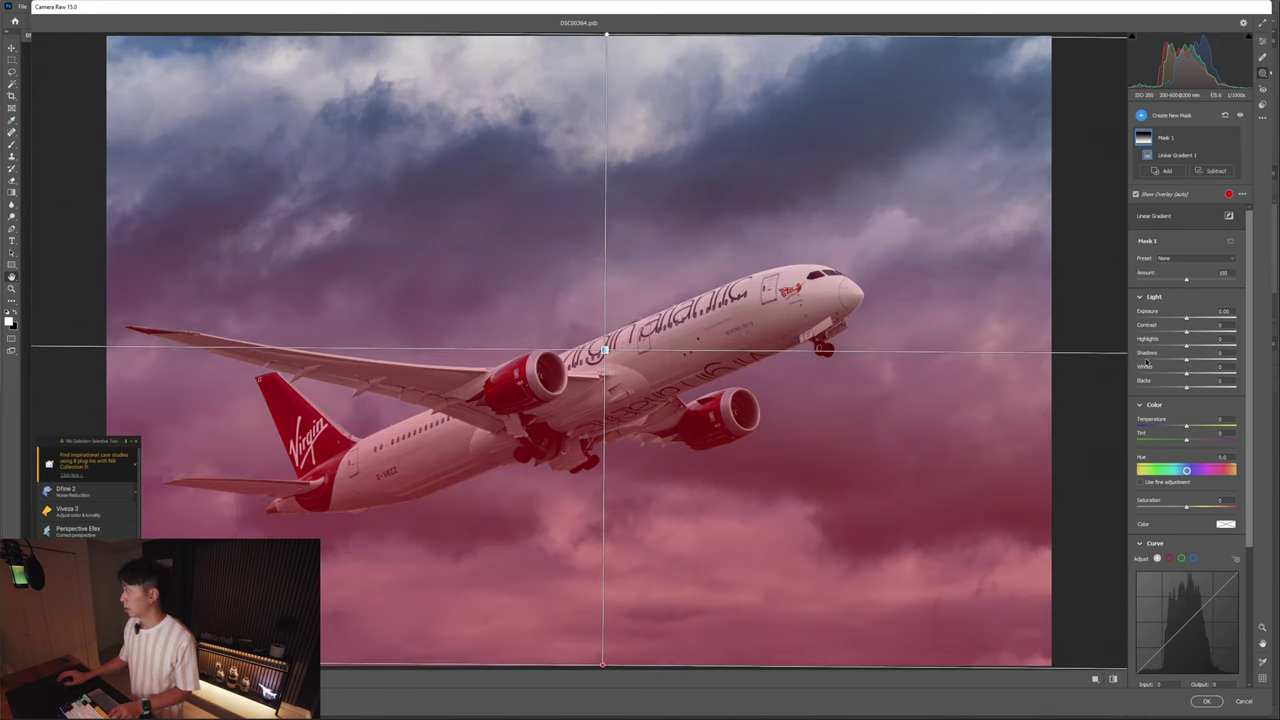
left_click_drag(1187, 318, 1200, 322)
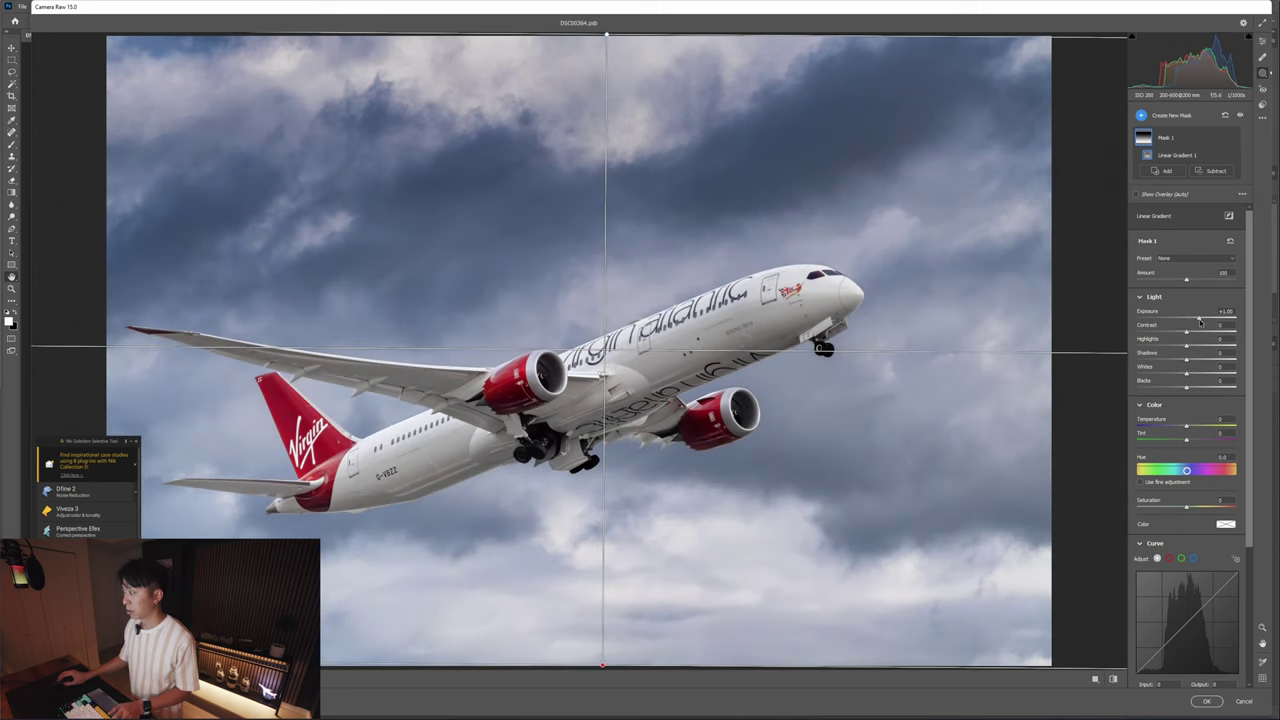
left_click_drag(1200, 322, 1199, 326)
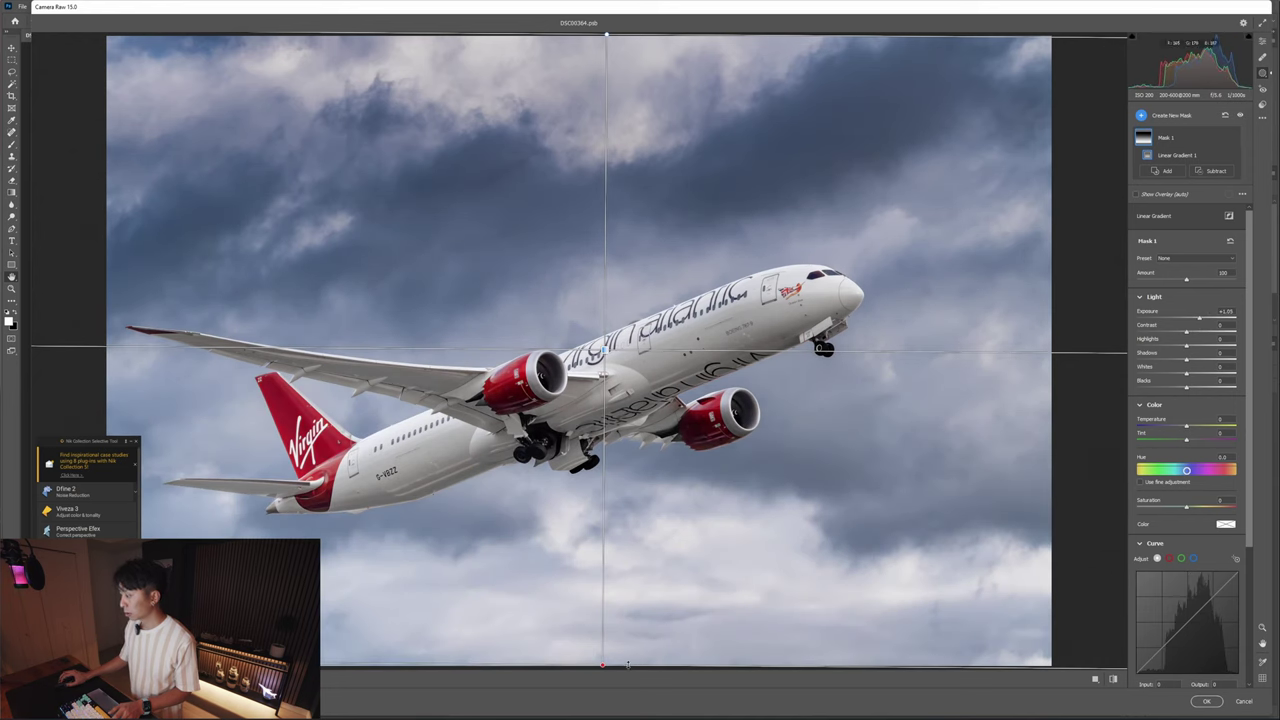
- Pull the vertical gradient's ends slightly inside the photo's top and bottom edges, and reduce its exposure to +0.80
left_click_drag(647, 666, 647, 618)
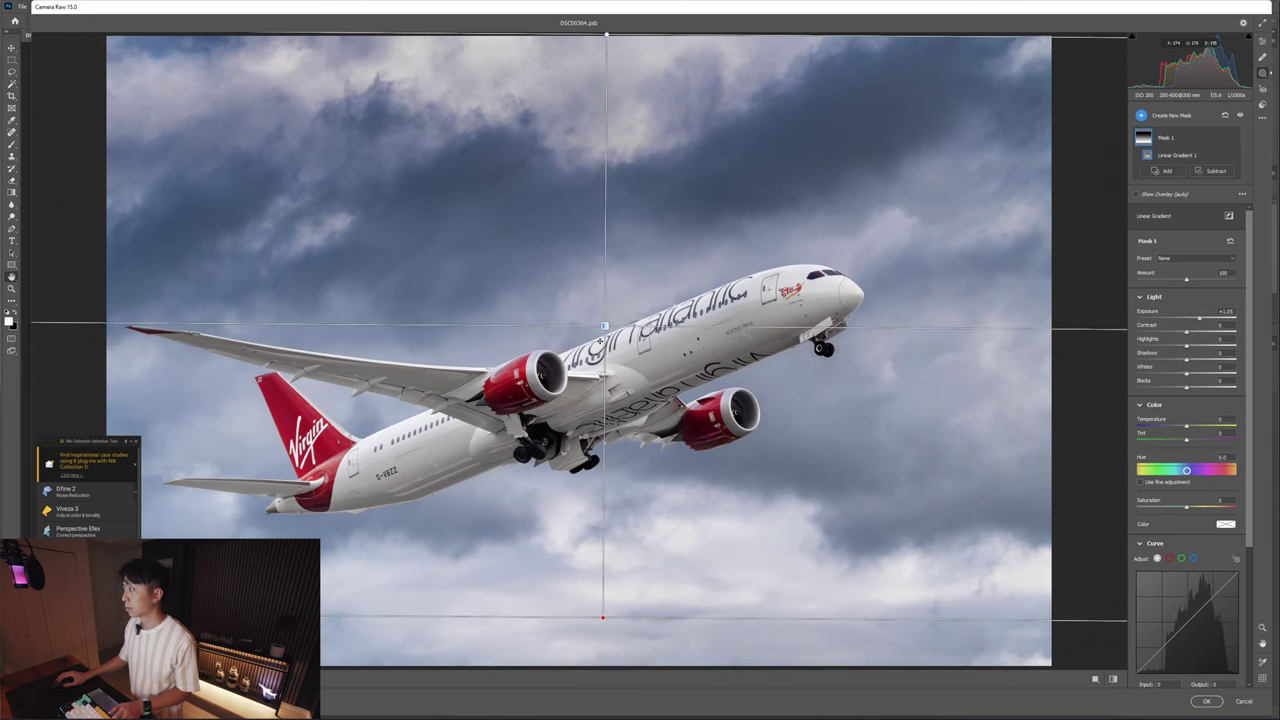
left_click_drag(606, 35, 606, 56)
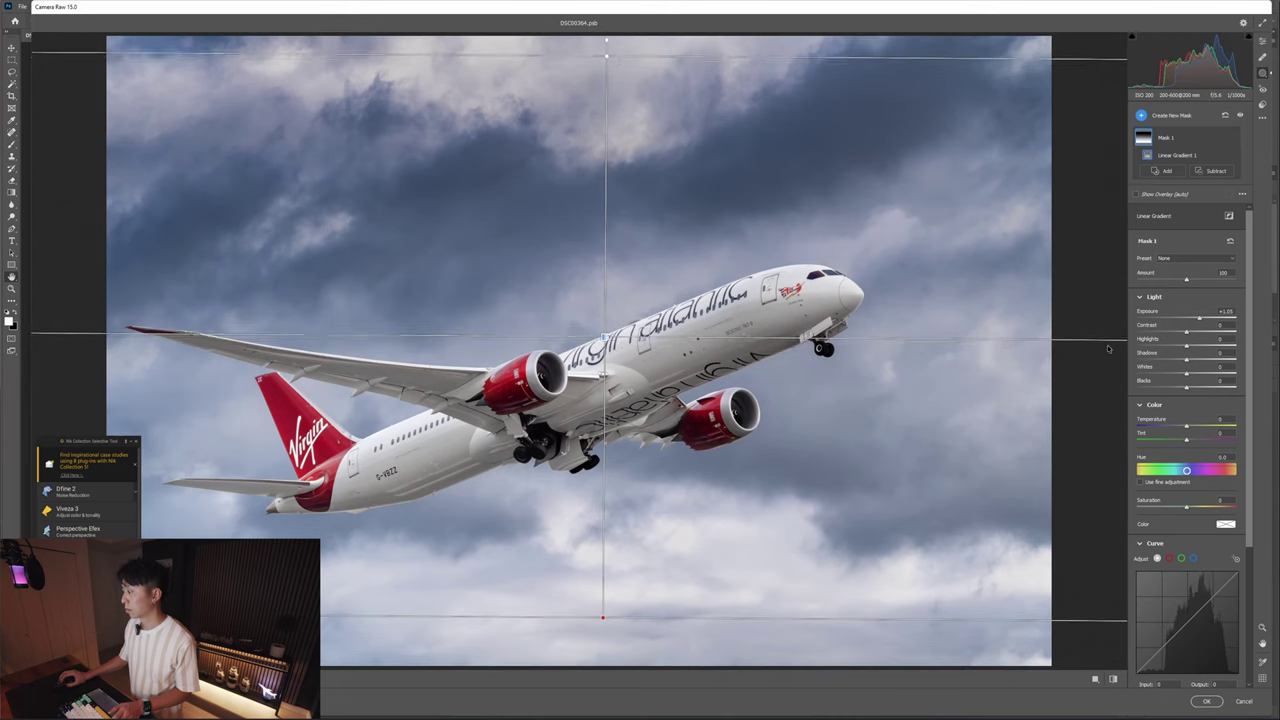
left_click_drag(646, 618, 646, 628)
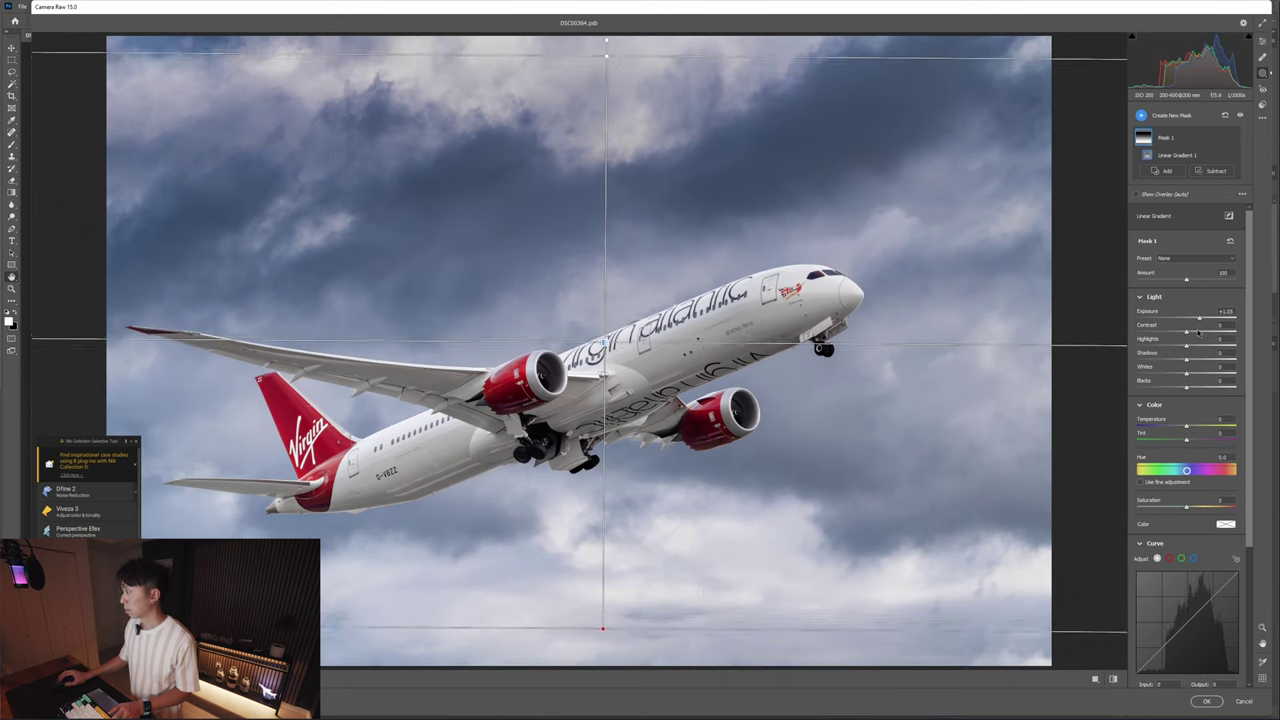
mouse_move(1199, 318)
left_mouse_down()
mouse_move(1221, 317)
mouse_move(1186, 316)
mouse_move(1207, 314)
mouse_move(1196, 313)
left_mouse_up()
left_click_drag(627, 56, 624, 46)
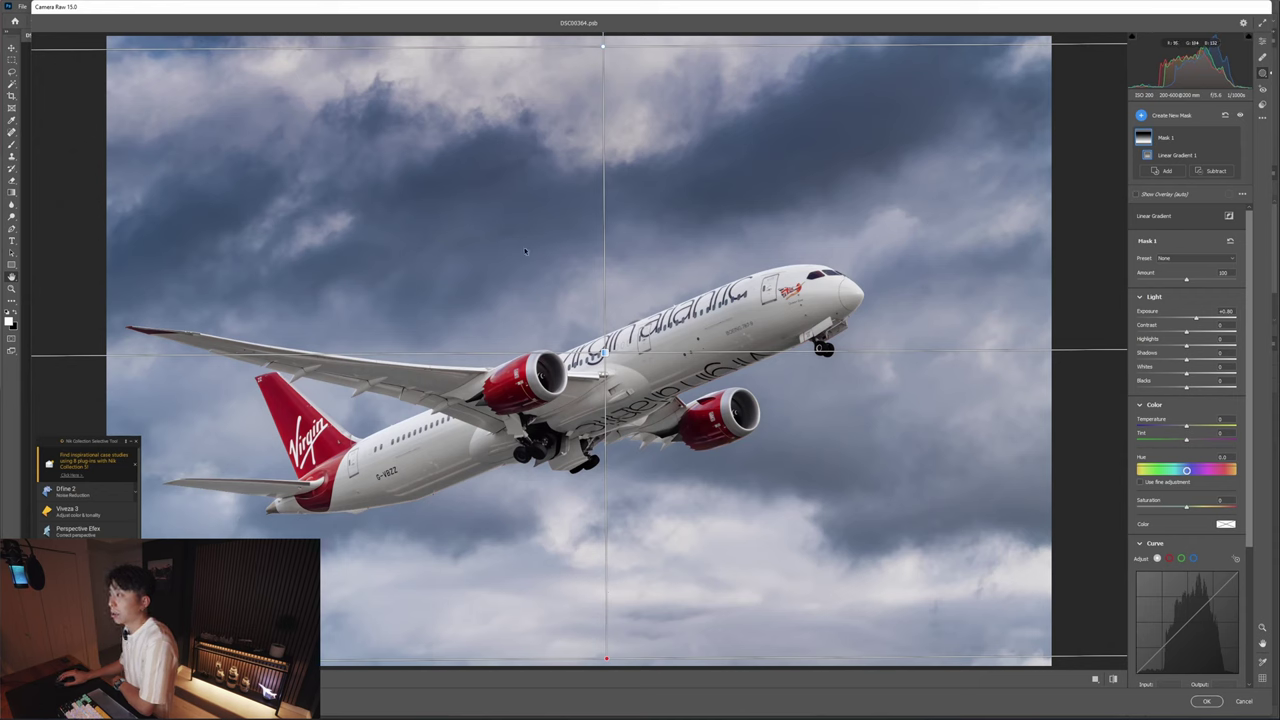
left_click_drag(535, 45, 535, 47)
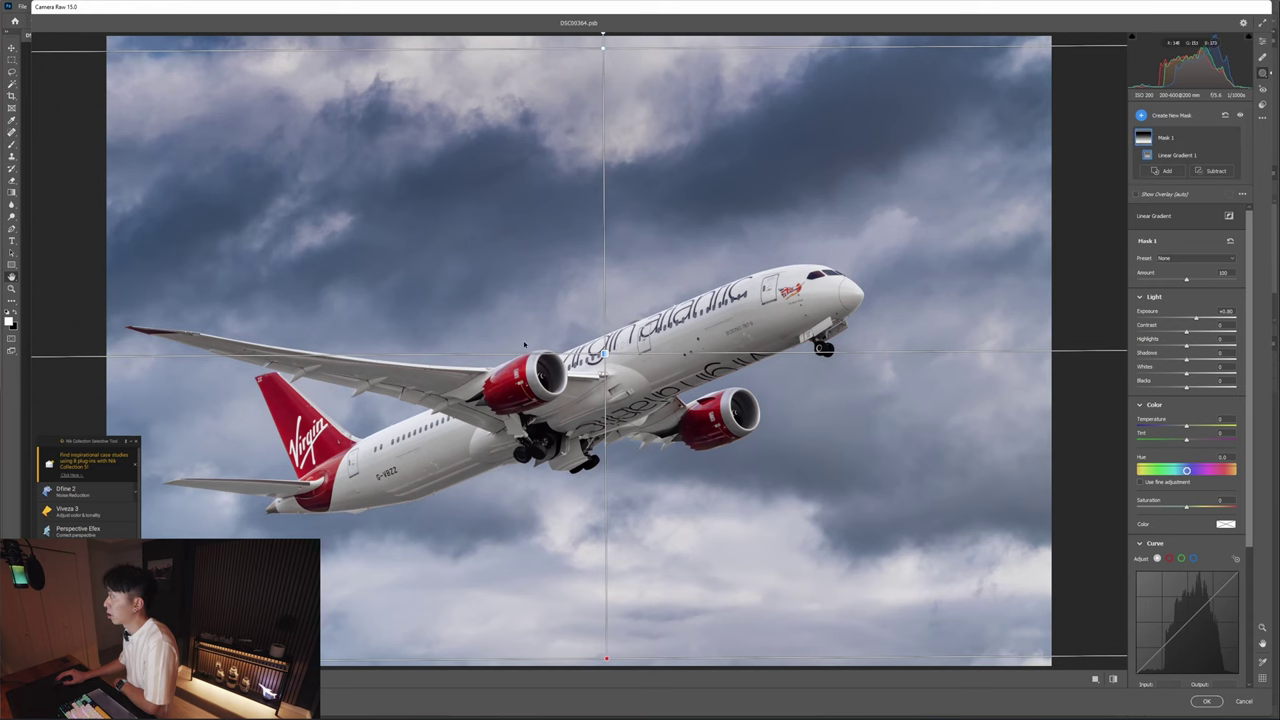
- Add a second linear gradient mask fading from the photo's right edge to just beyond its left edge, with exposure set to +0.70
left_click(1141, 115)
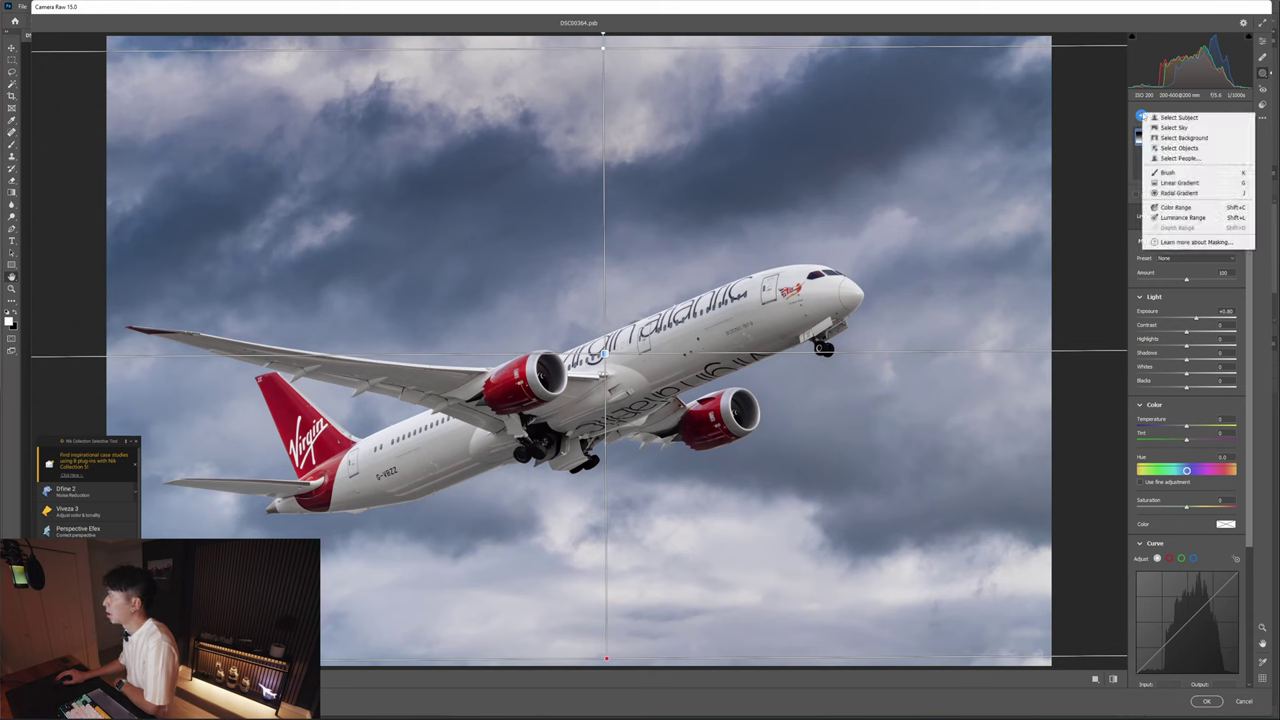
left_click(1155, 182)
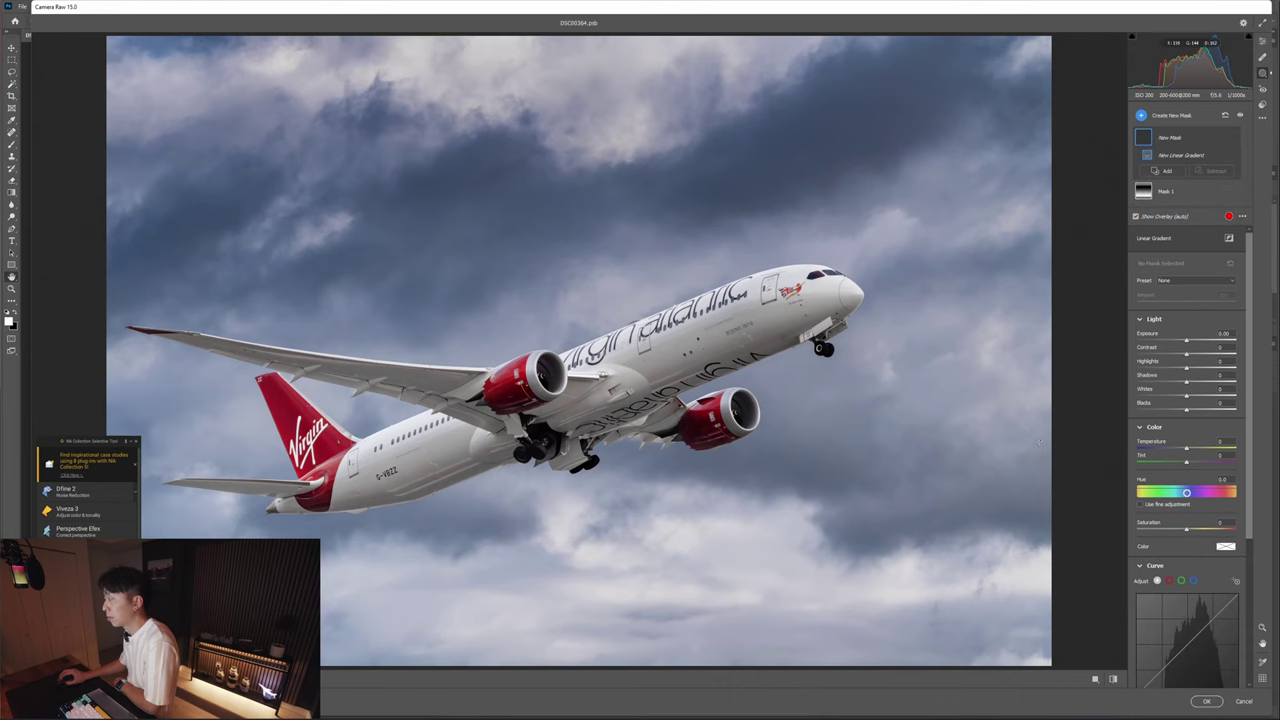
left_click_drag(1048, 448, 53, 264)
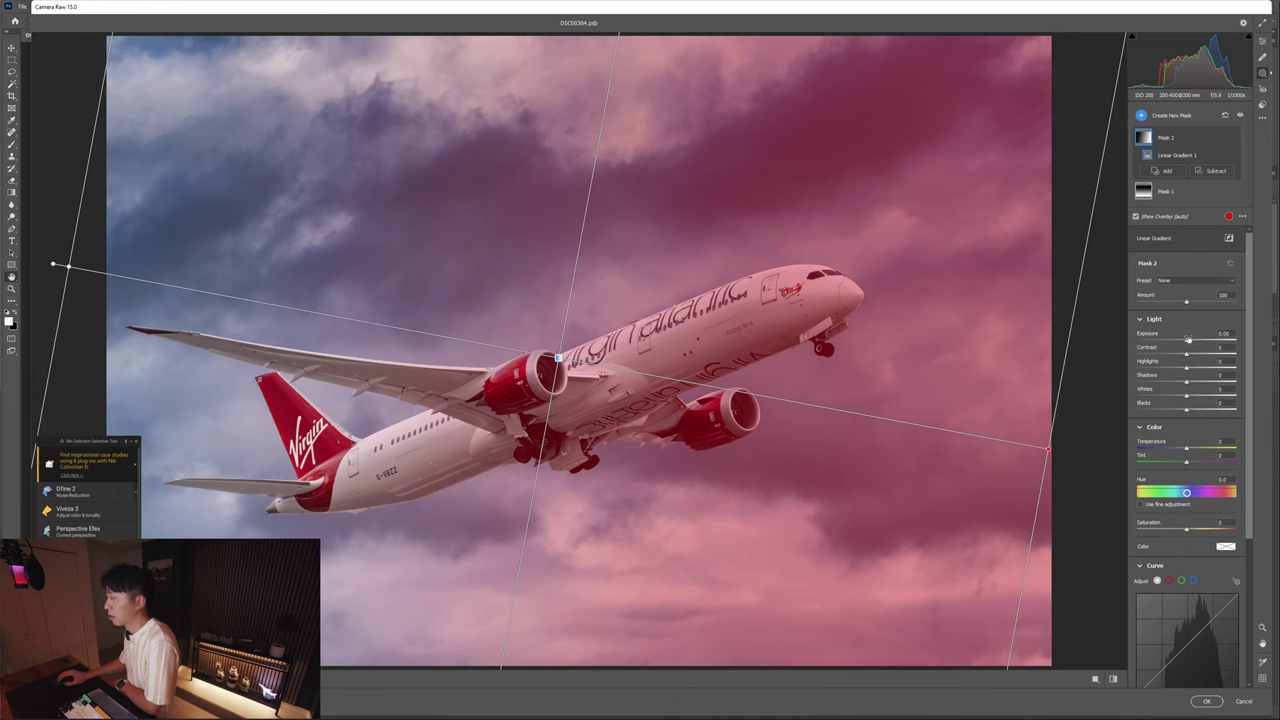
left_click_drag(1187, 342, 1201, 342)
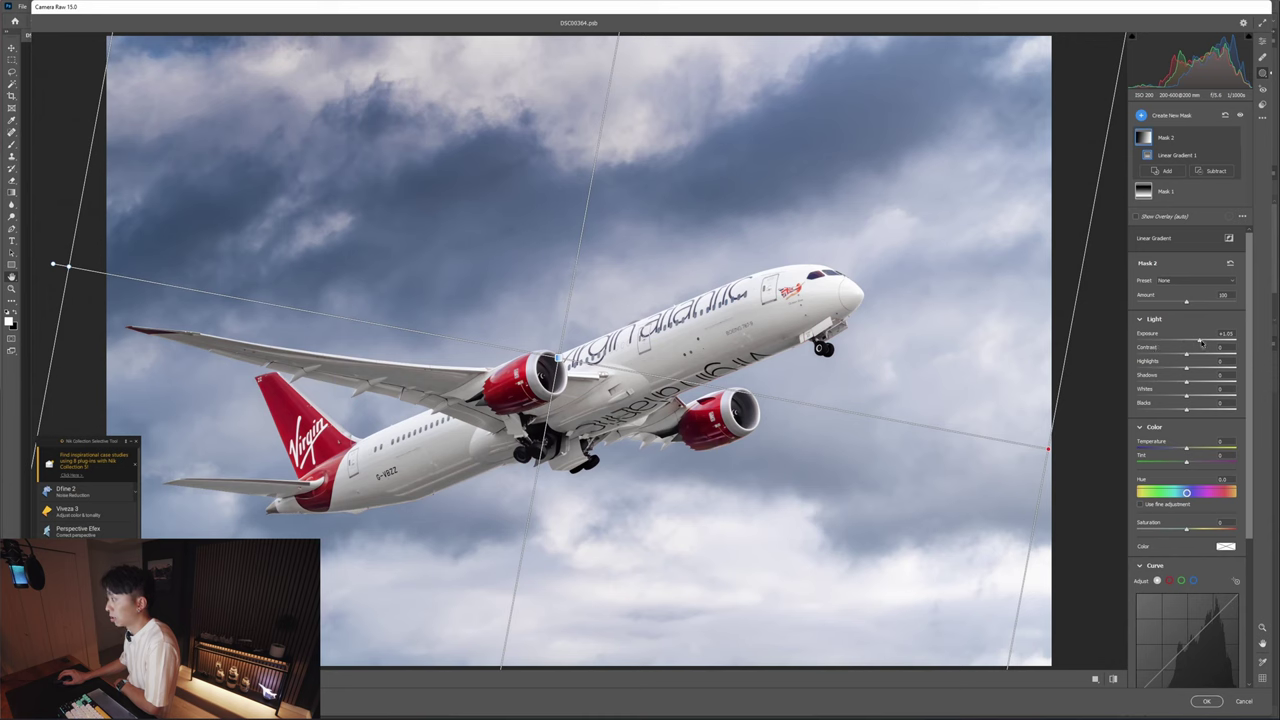
left_click_drag(1201, 343, 1196, 342)
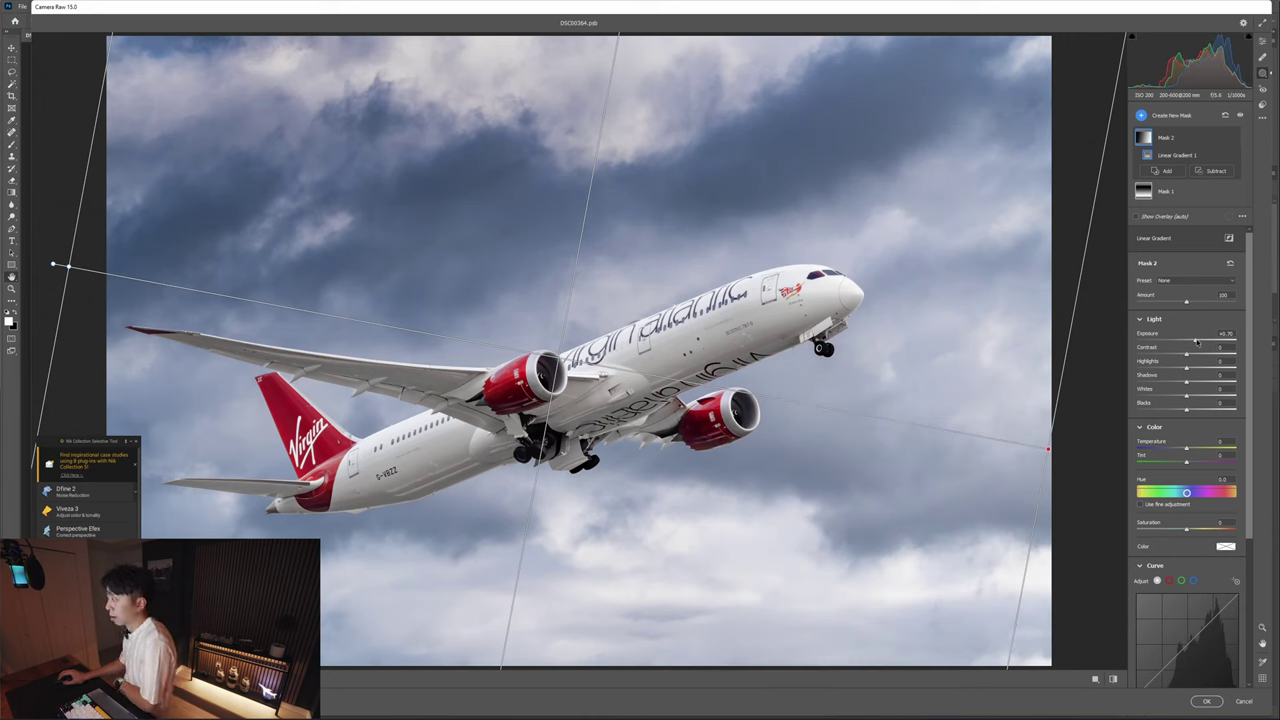
- Raise the right-to-left gradient mask's exposure slightly and apply the Camera Raw filter
left_click_drag(1196, 342, 1198, 343)
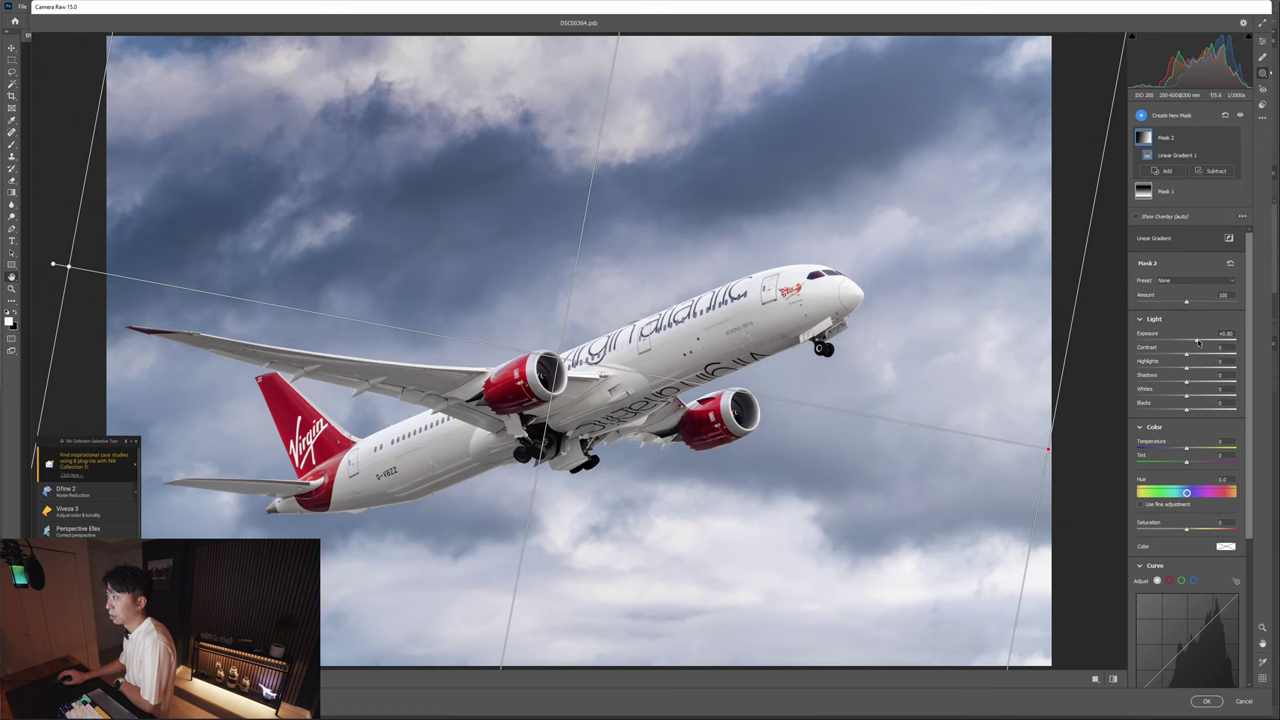
left_click_drag(1198, 342, 1200, 344)
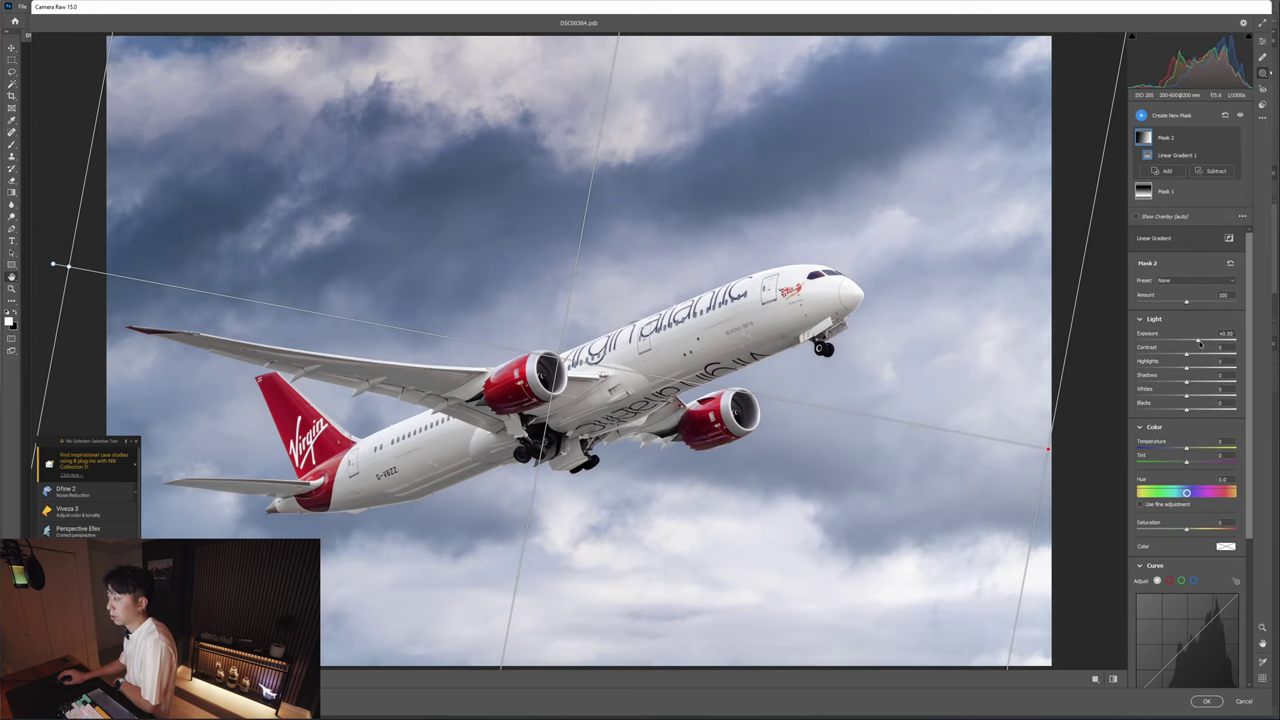
left_click(1206, 701)
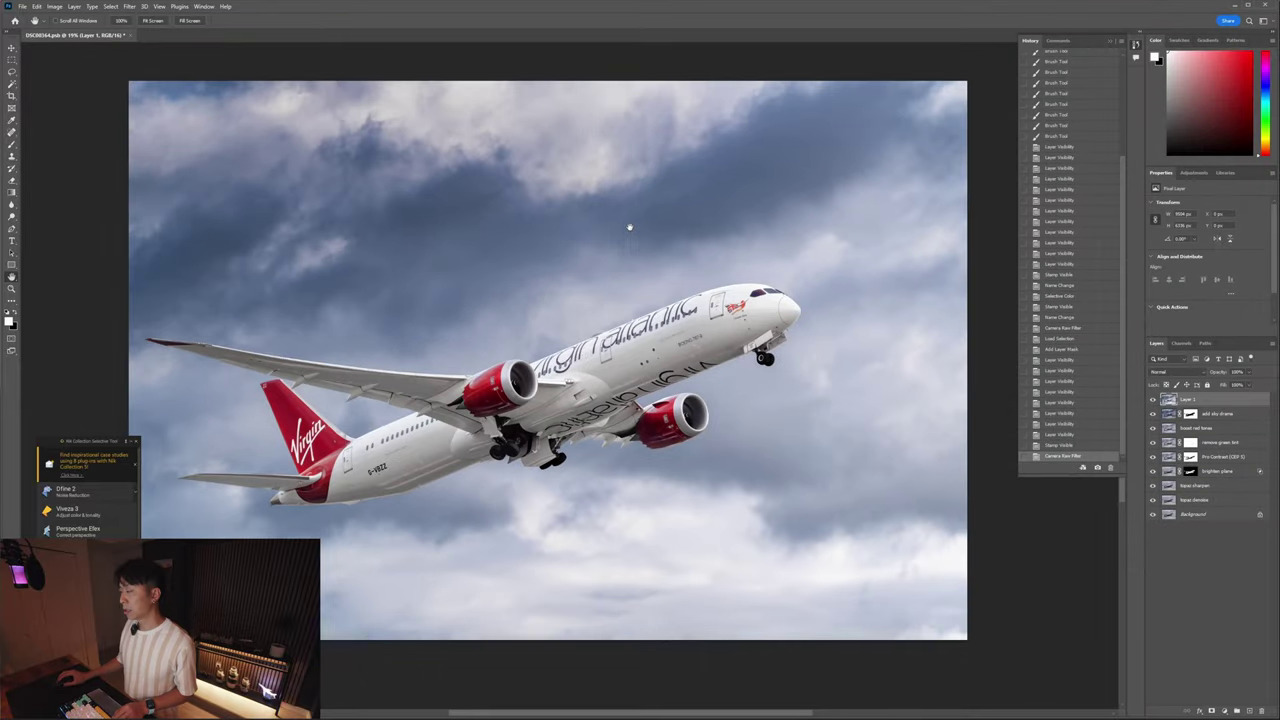
scroll(631, 250, "down", 3)
scroll(634, 279, "up", 3)
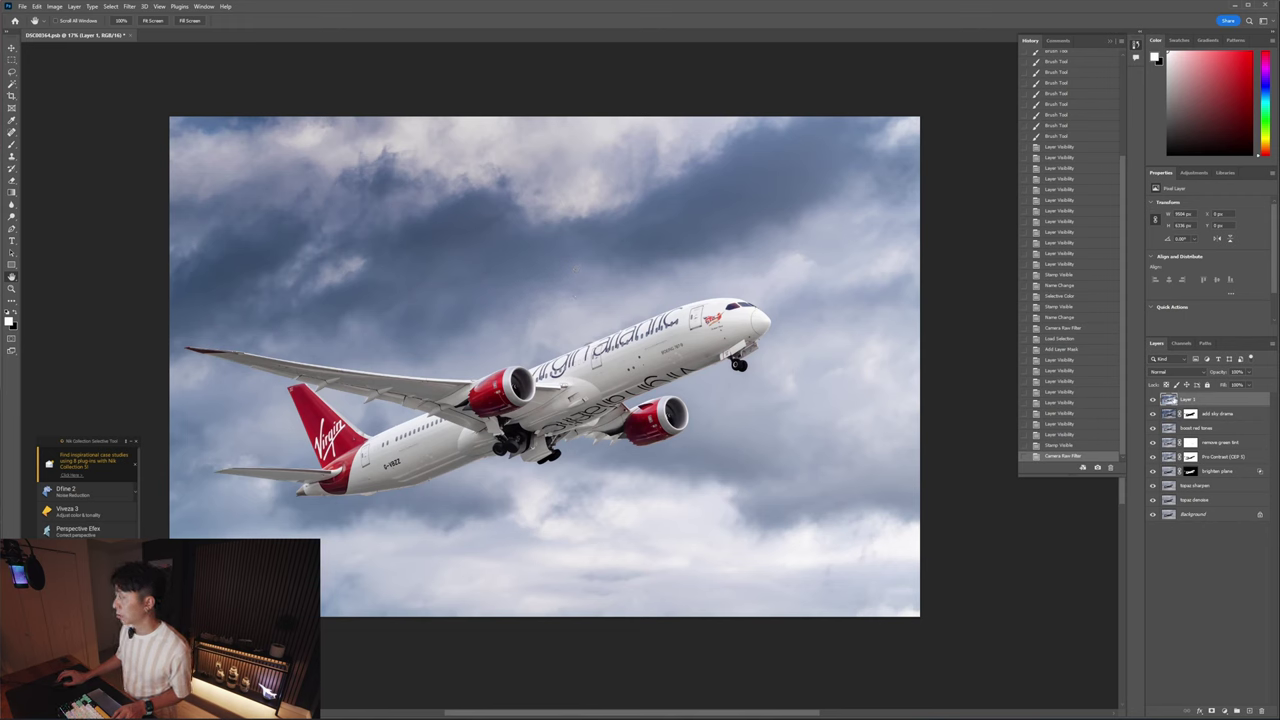
left_click(1190, 471)
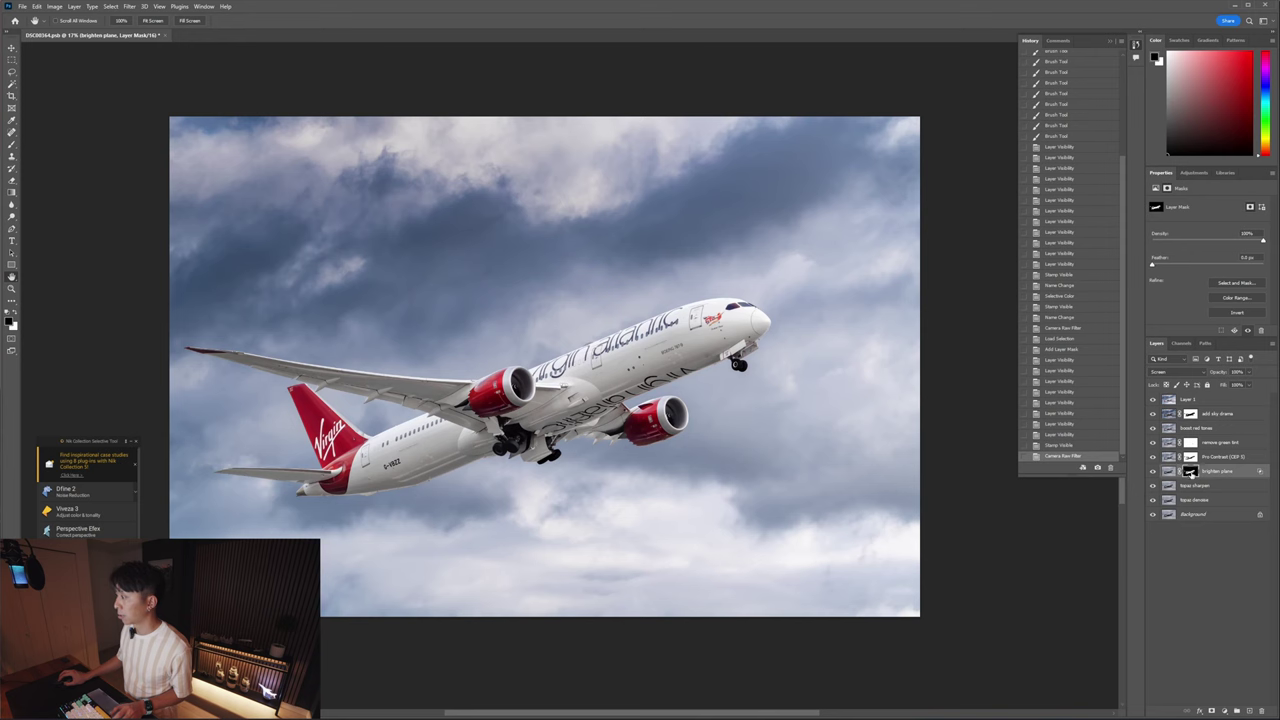
left_click(1191, 473, "ctrl")
key("ctrl+d")
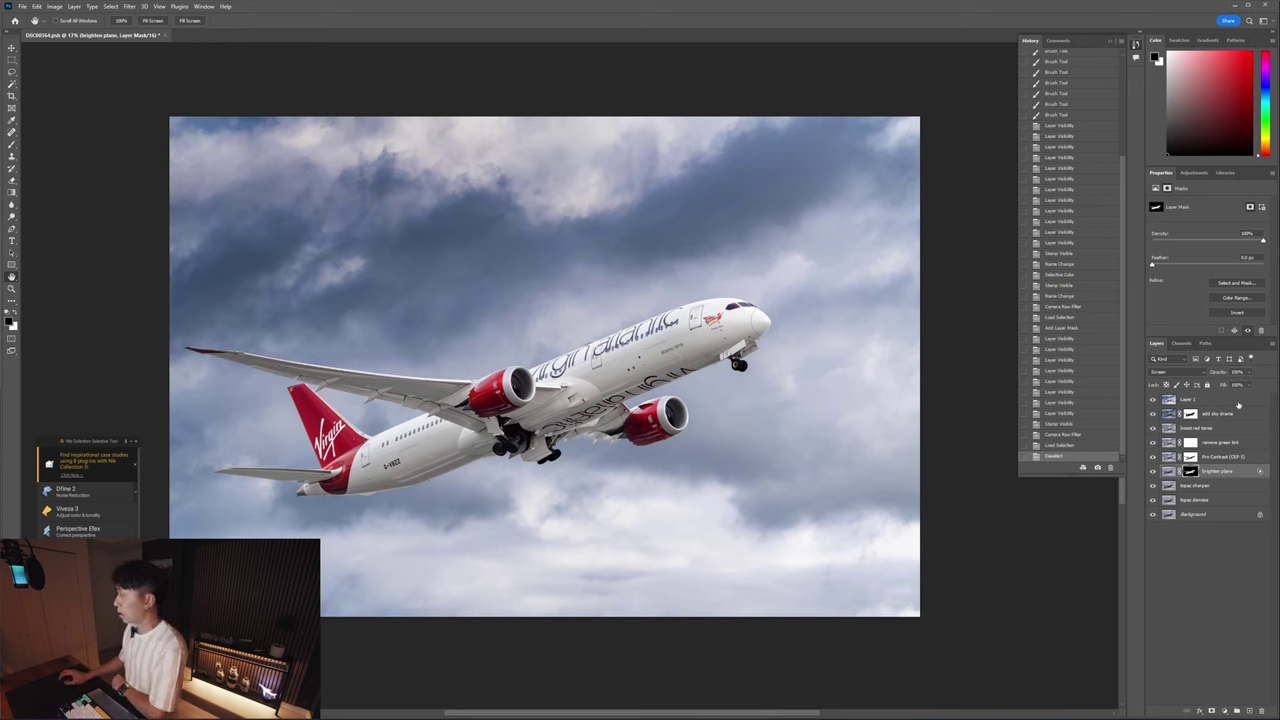
left_click(1168, 400)
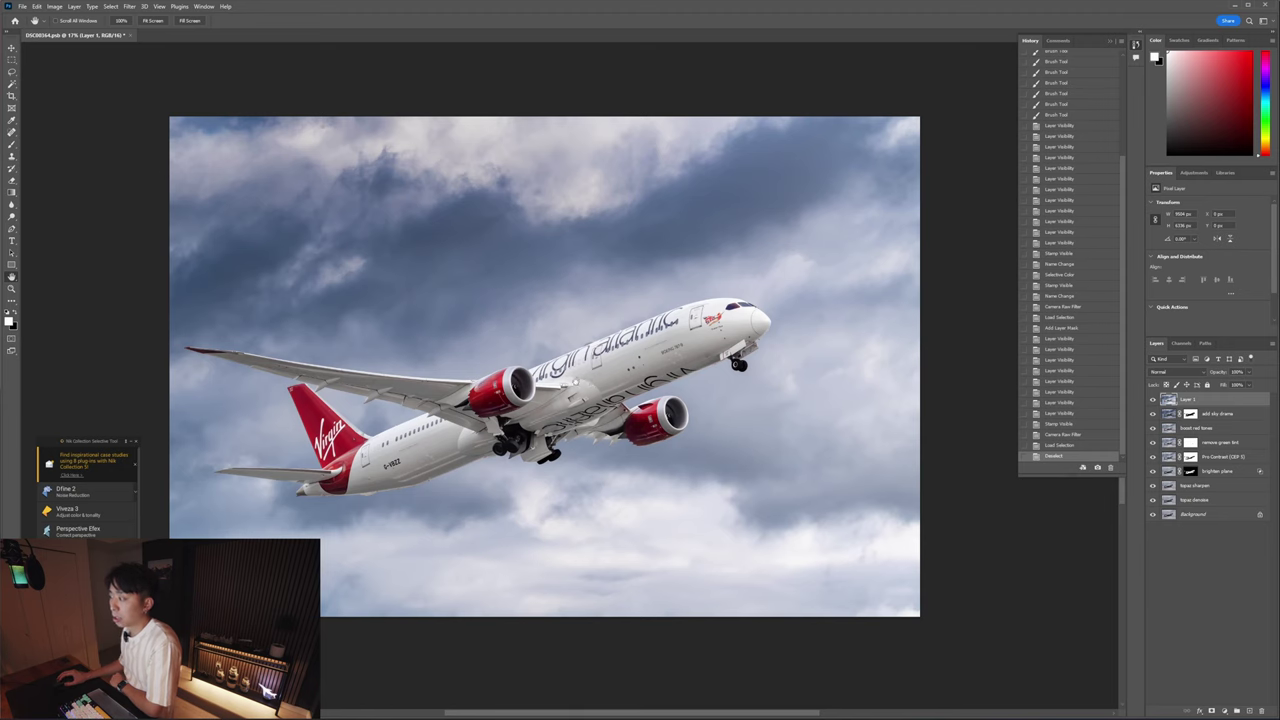
- Rename the filtered top layer to "graduated masks"
scroll(577, 381, "up", 2)
scroll(660, 400, "down", 1)
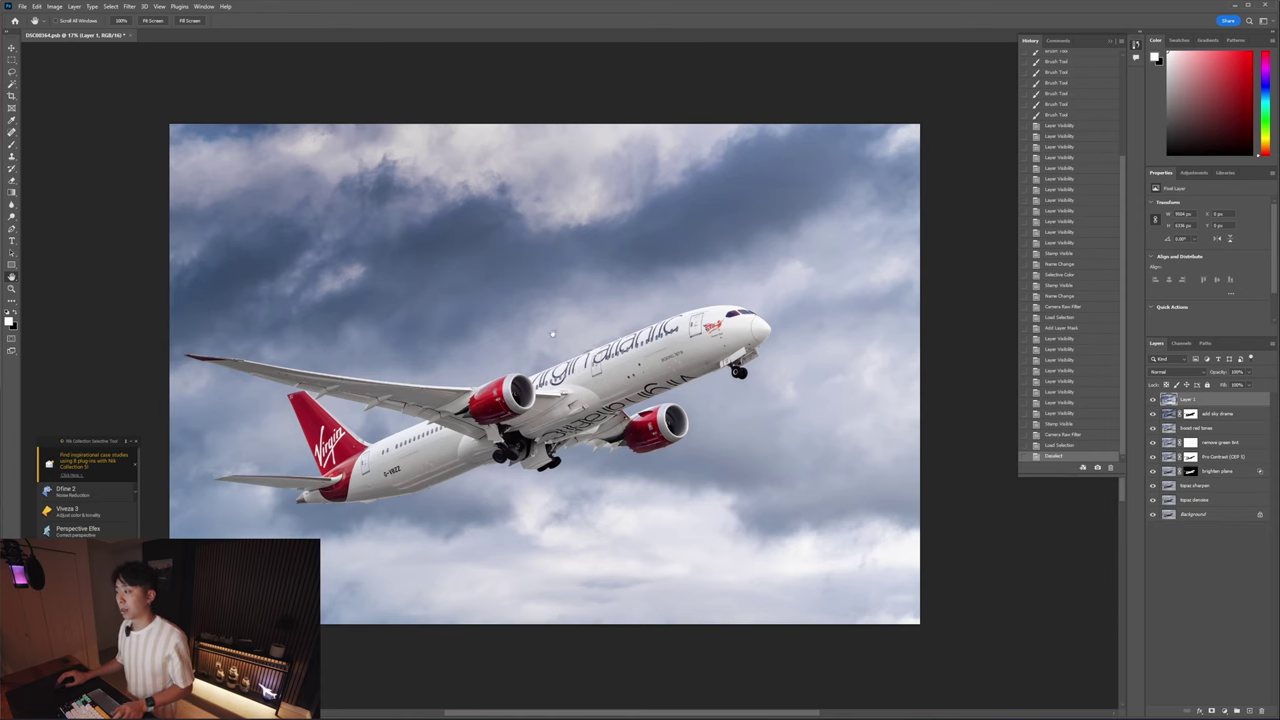
scroll(449, 334, "up", 1)
double_click(1188, 399)
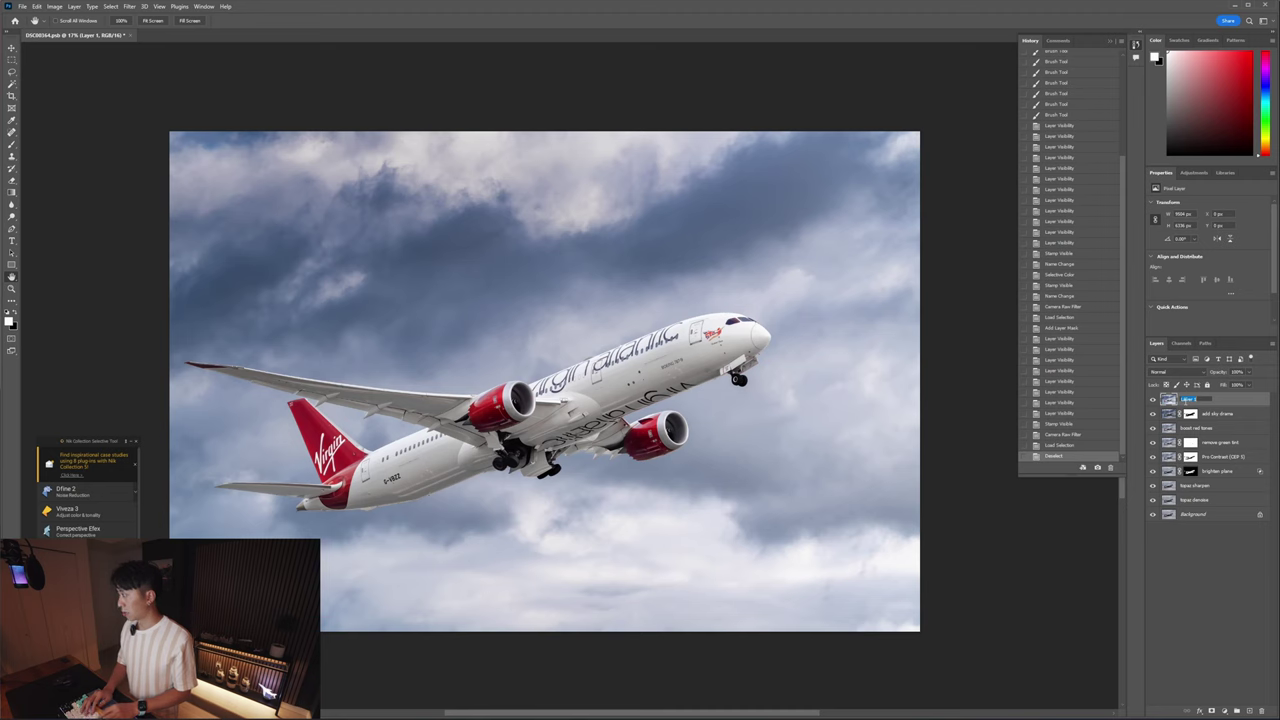
type("pre")
type("duated masks")
key("Return")
- Stamp all visible layers into another new top layer and open it in the Camera Raw filter
right_click(1206, 401)
left_click(1200, 408)
right_click(1197, 402)
left_click(1178, 291, "alt")
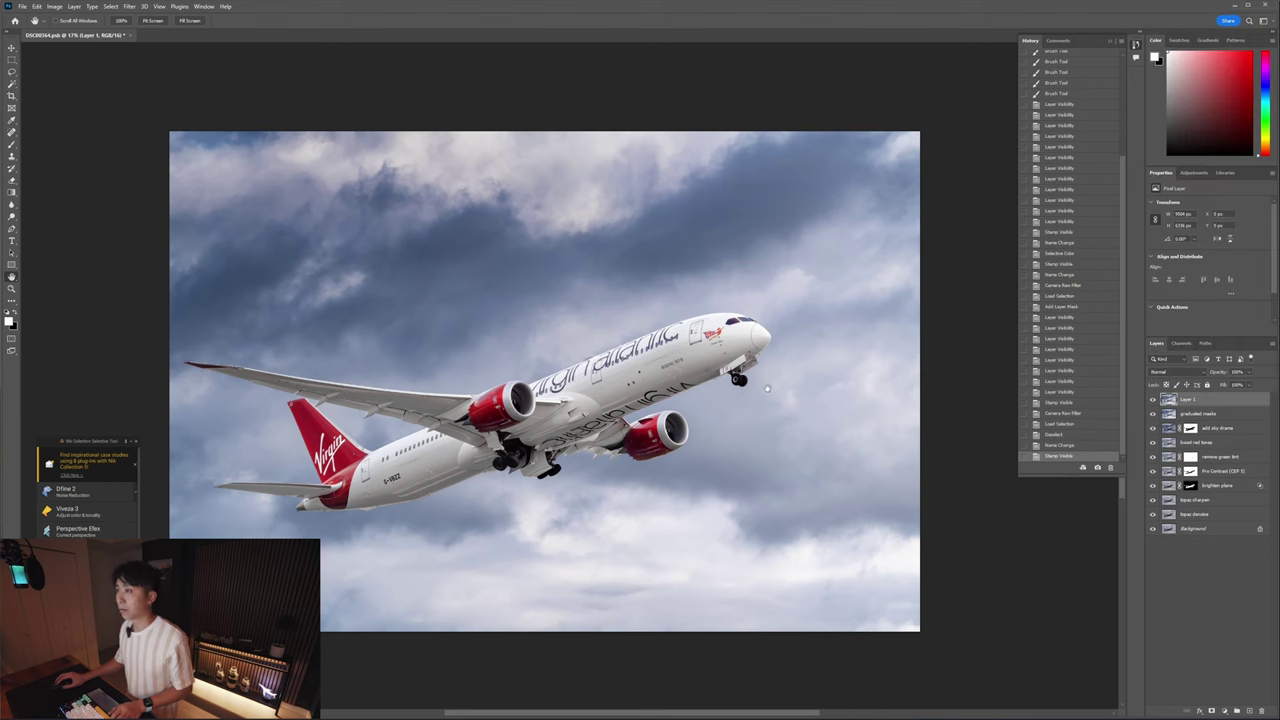
left_click(129, 6)
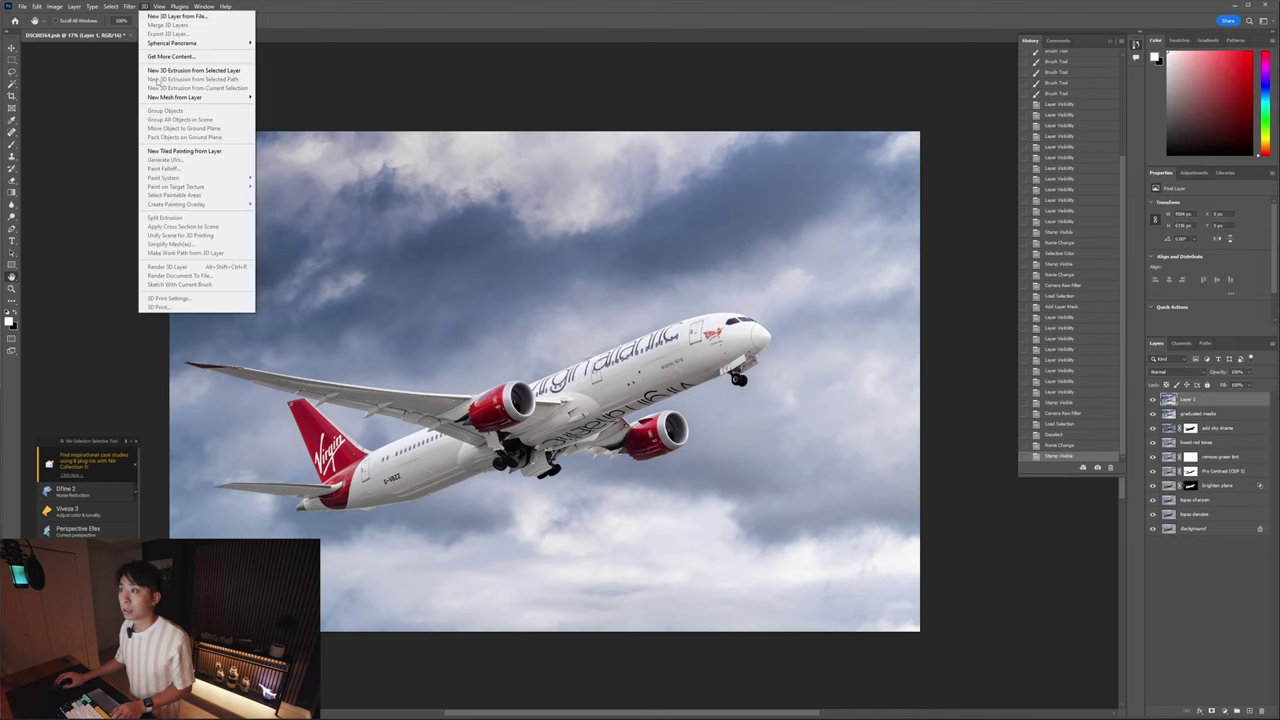
left_click(145, 77)
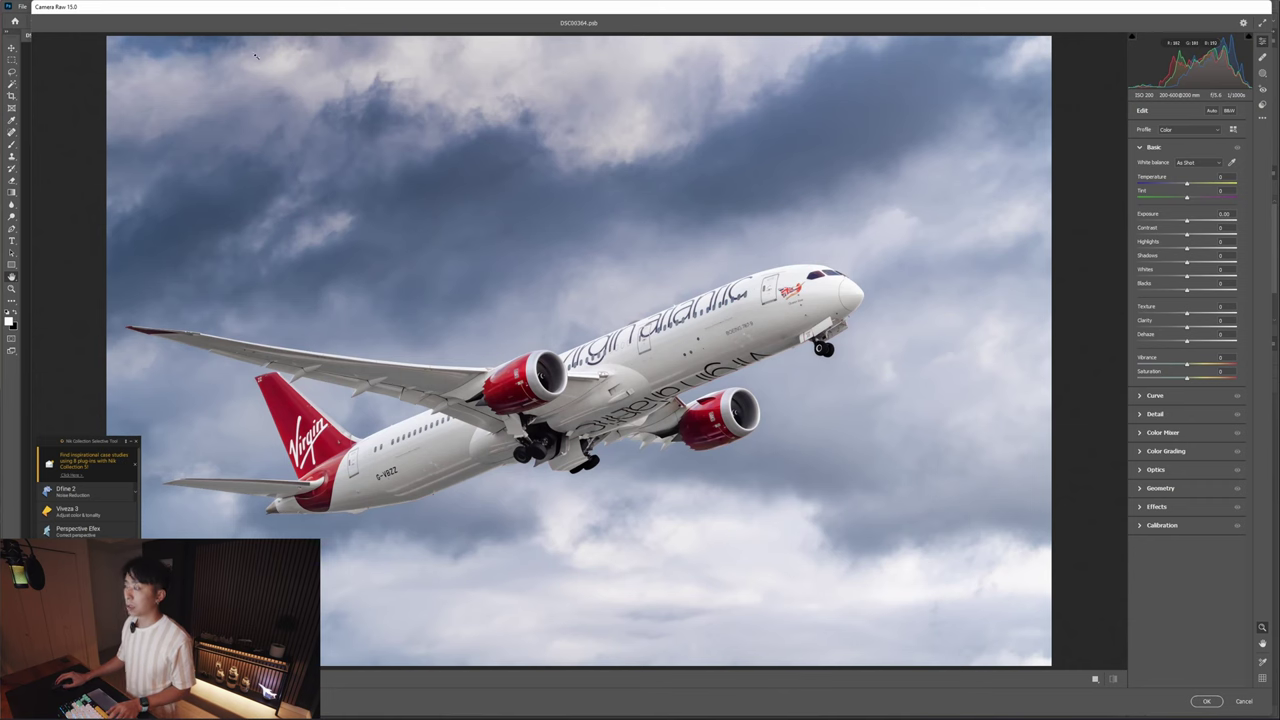
- Add a linear gradient mask from the photo's top edge to below the nearer engine, with exposure -0.35 and dehaze +27
key("g")
left_click_drag(484, 42, 492, 453)
left_click_drag(1186, 318, 1182, 318)
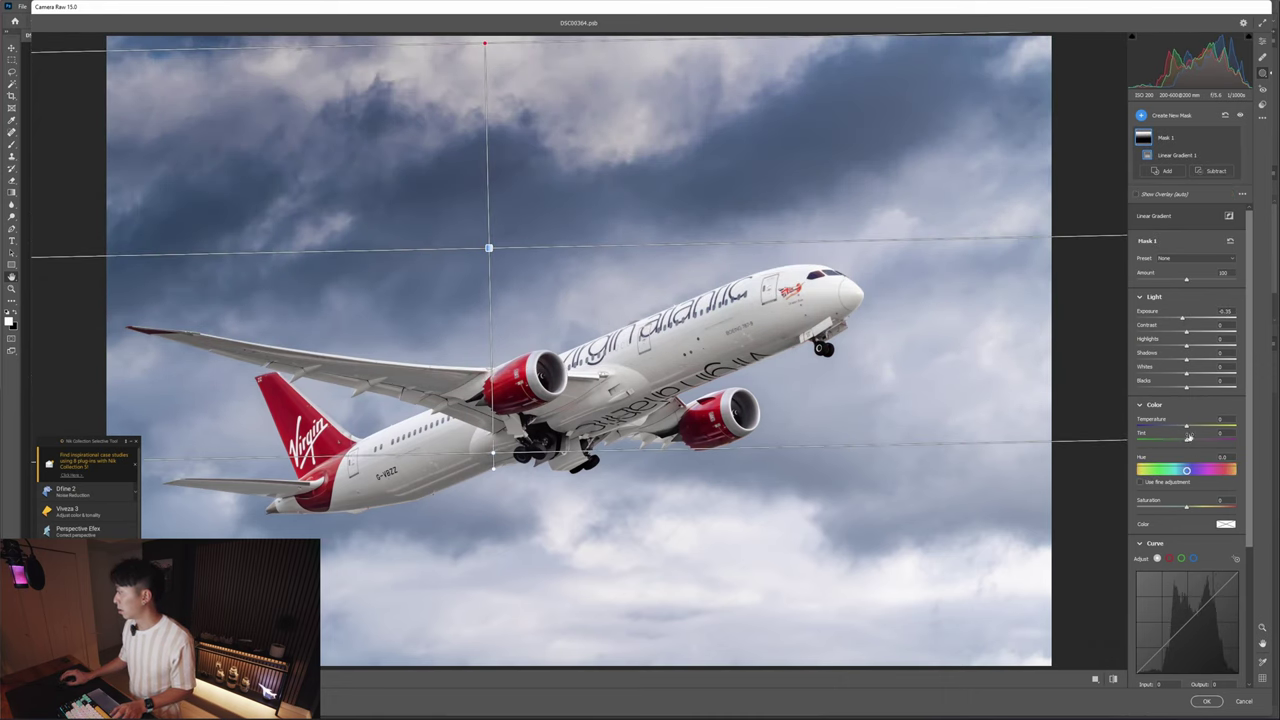
scroll(1190, 447, "down", 3)
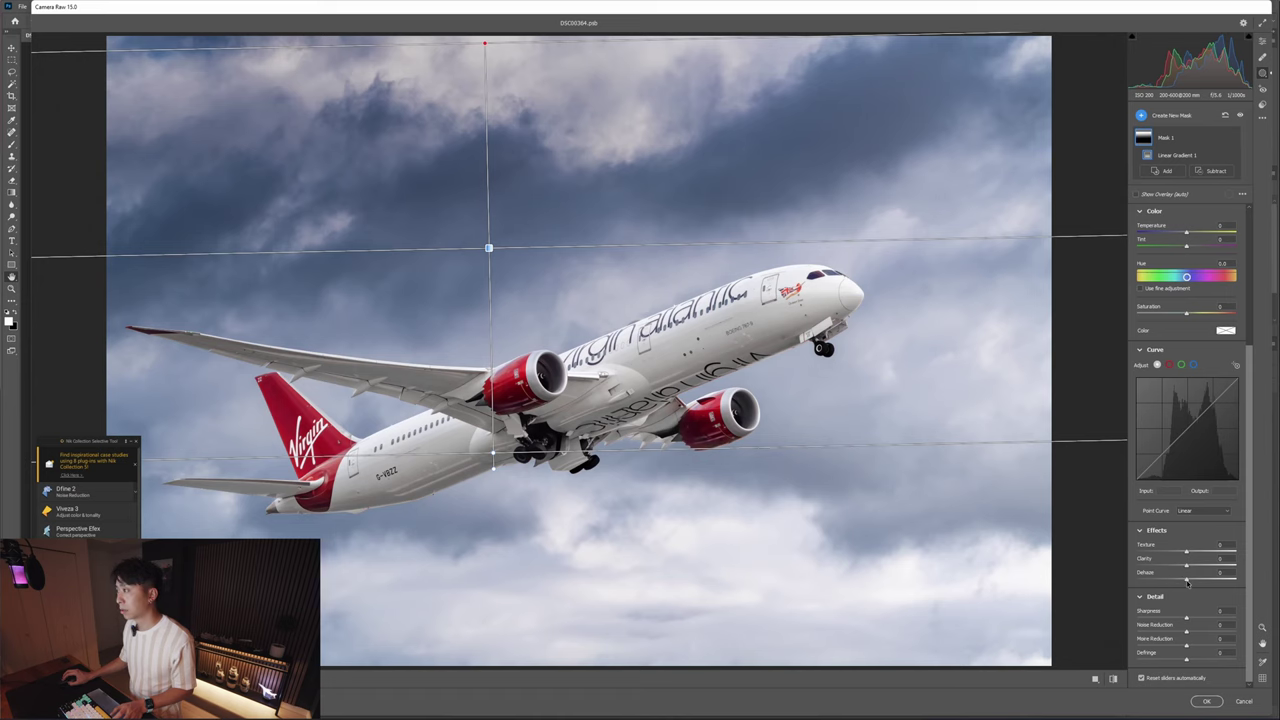
left_click_drag(1187, 582, 1201, 583)
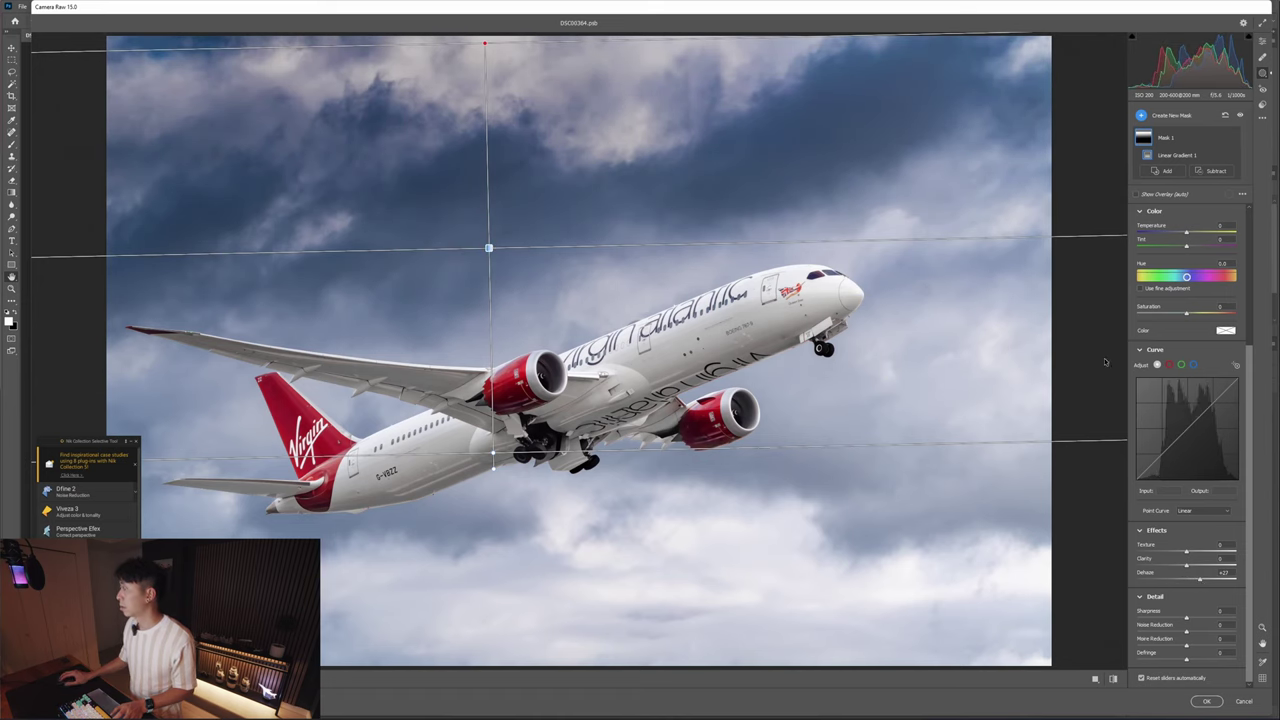
- Add a second linear gradient mask from the photo's left edge to its right edge with exposure -0.25 and slight dehaze, and apply the filter
left_click(1141, 115)
left_click(1140, 187)
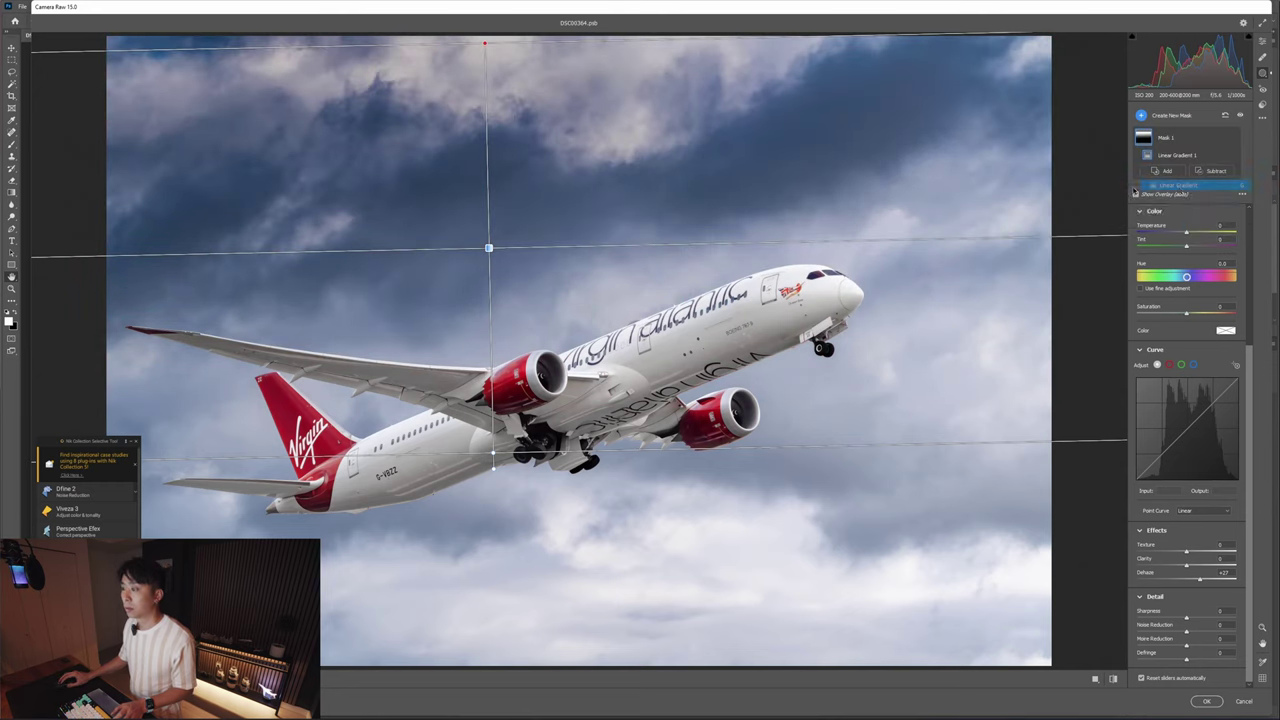
left_click_drag(110, 335, 1064, 415)
left_click_drag(1187, 340, 1183, 341)
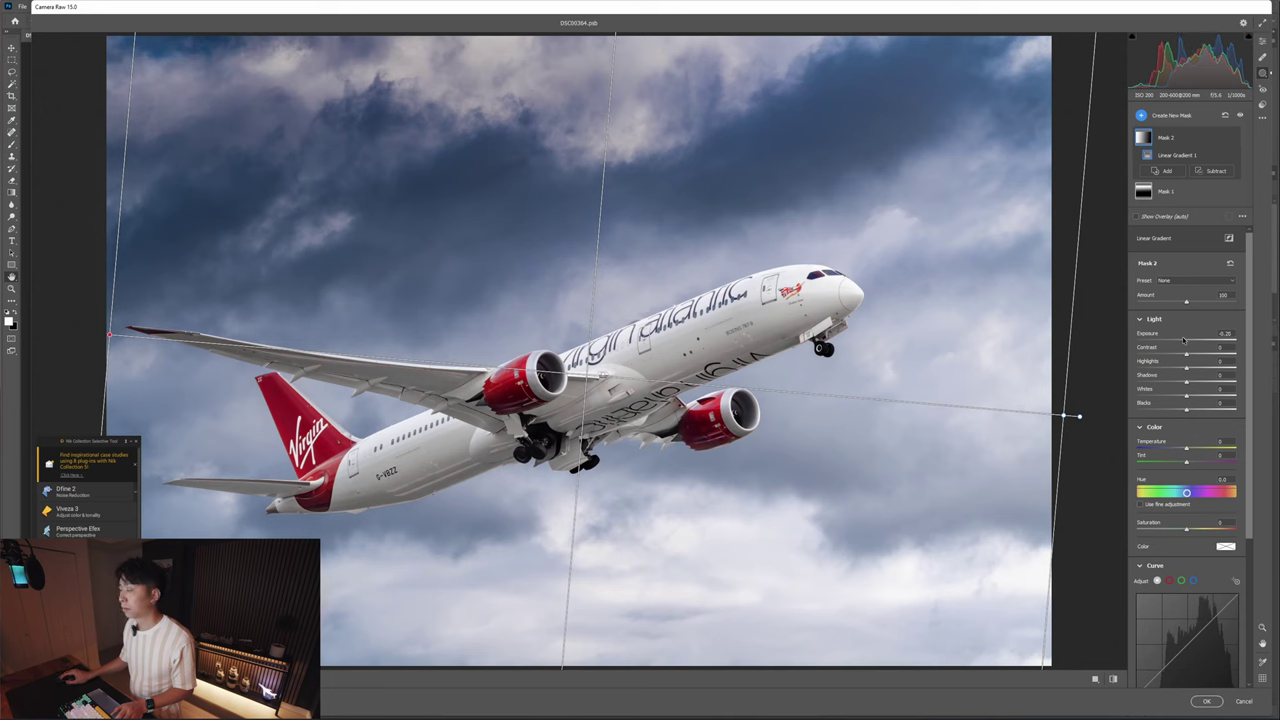
scroll(1180, 480, "down", 1)
scroll(1182, 530, "down", 3)
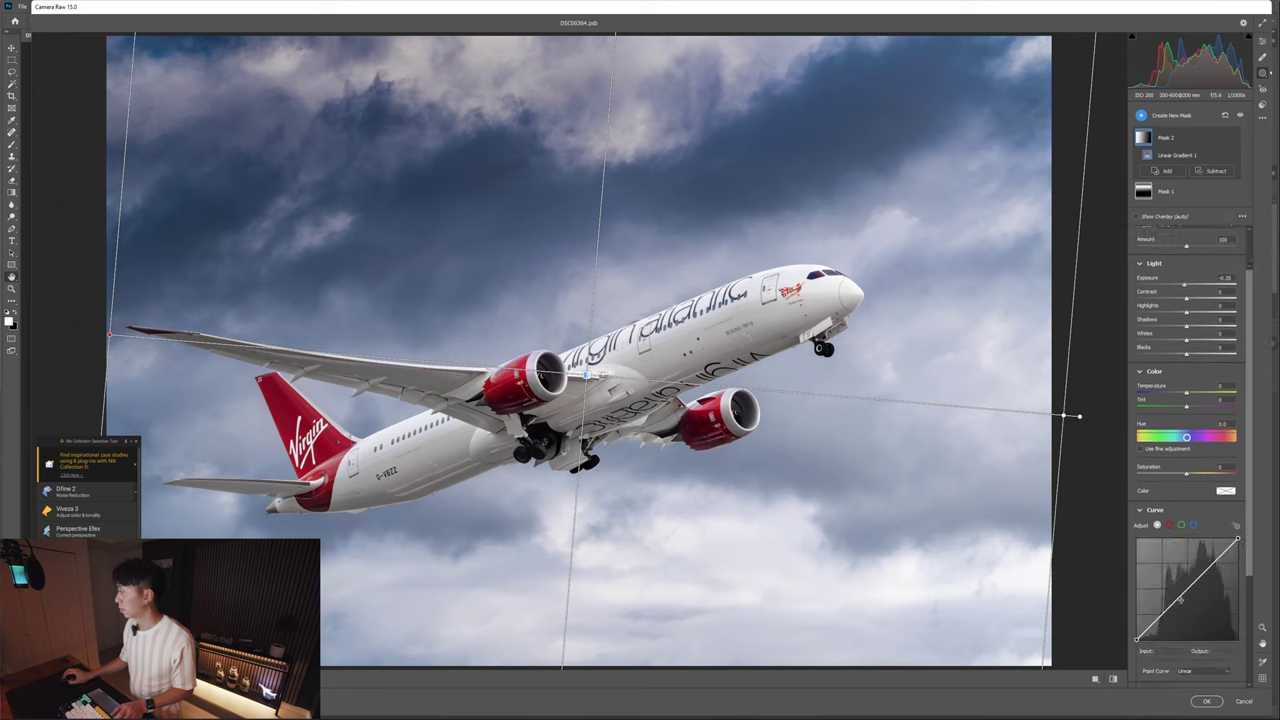
left_click_drag(1186, 581, 1188, 581)
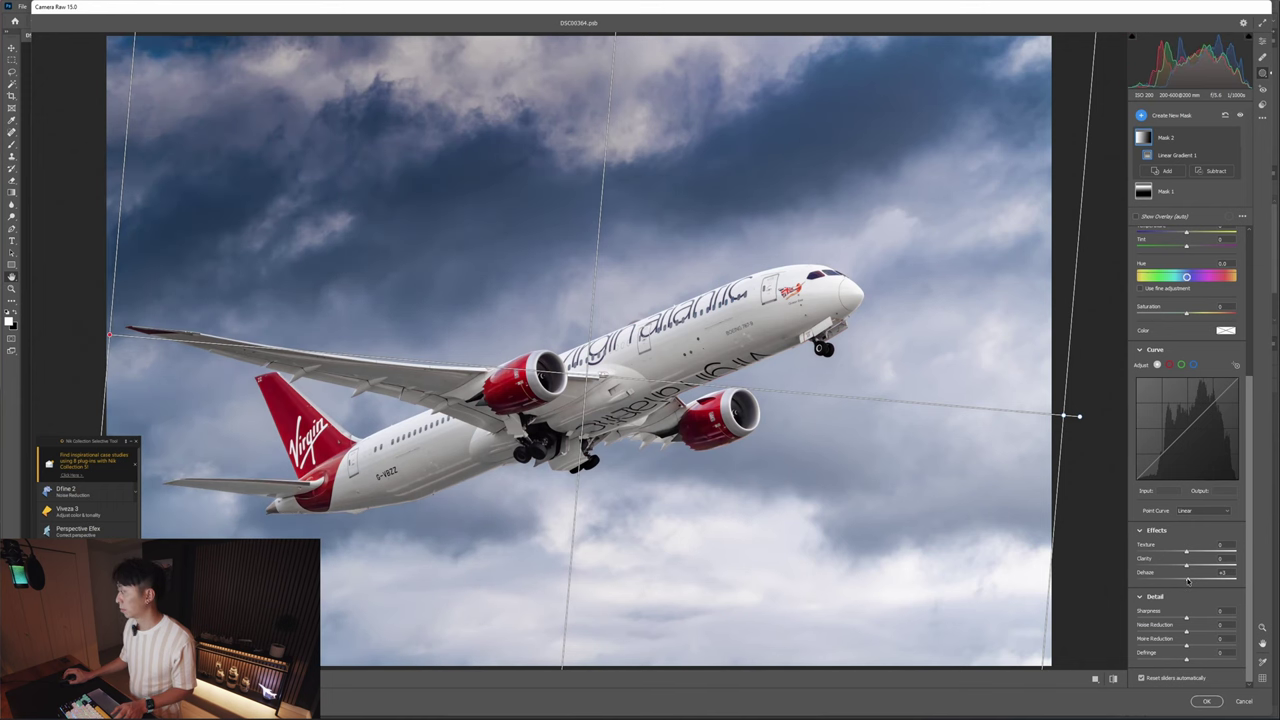
left_click(1206, 701)
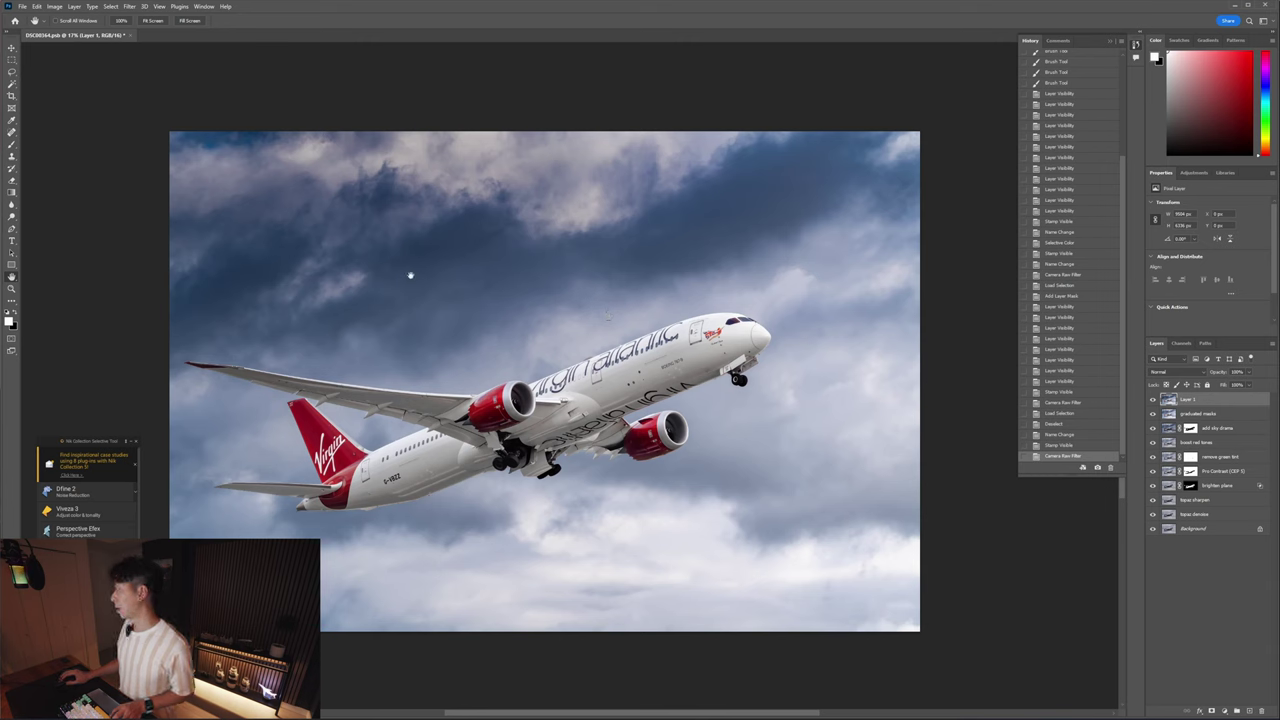
- Mask the plane out of the new layer using the "brighten plane" mask selection, and compare the photo with and without the layer
left_click(1190, 487, "ctrl")
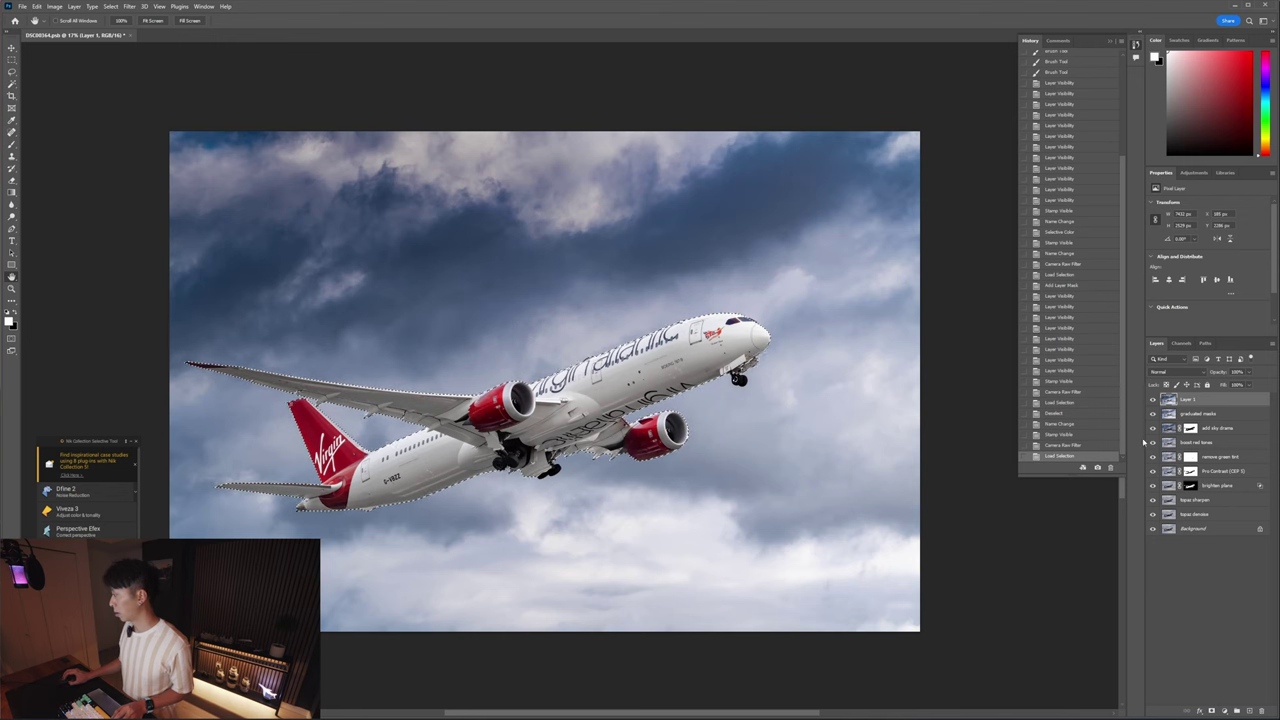
left_click(1211, 710, "alt")
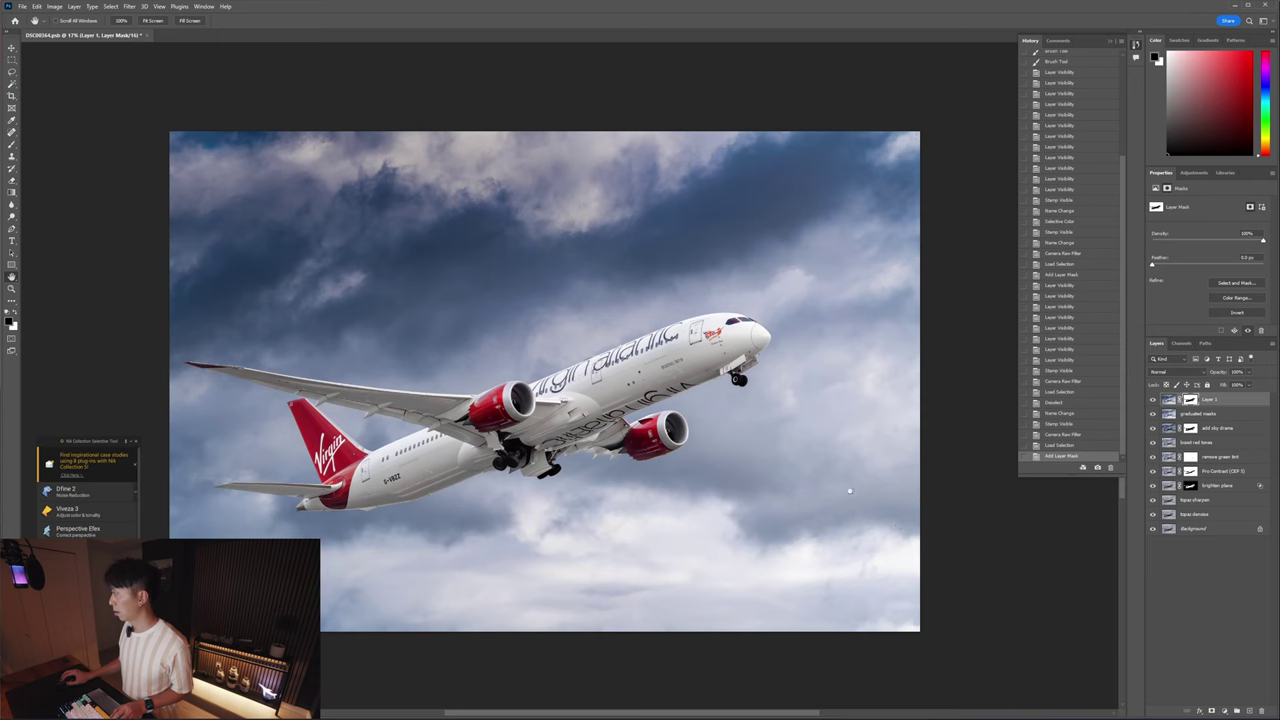
left_click(1168, 400)
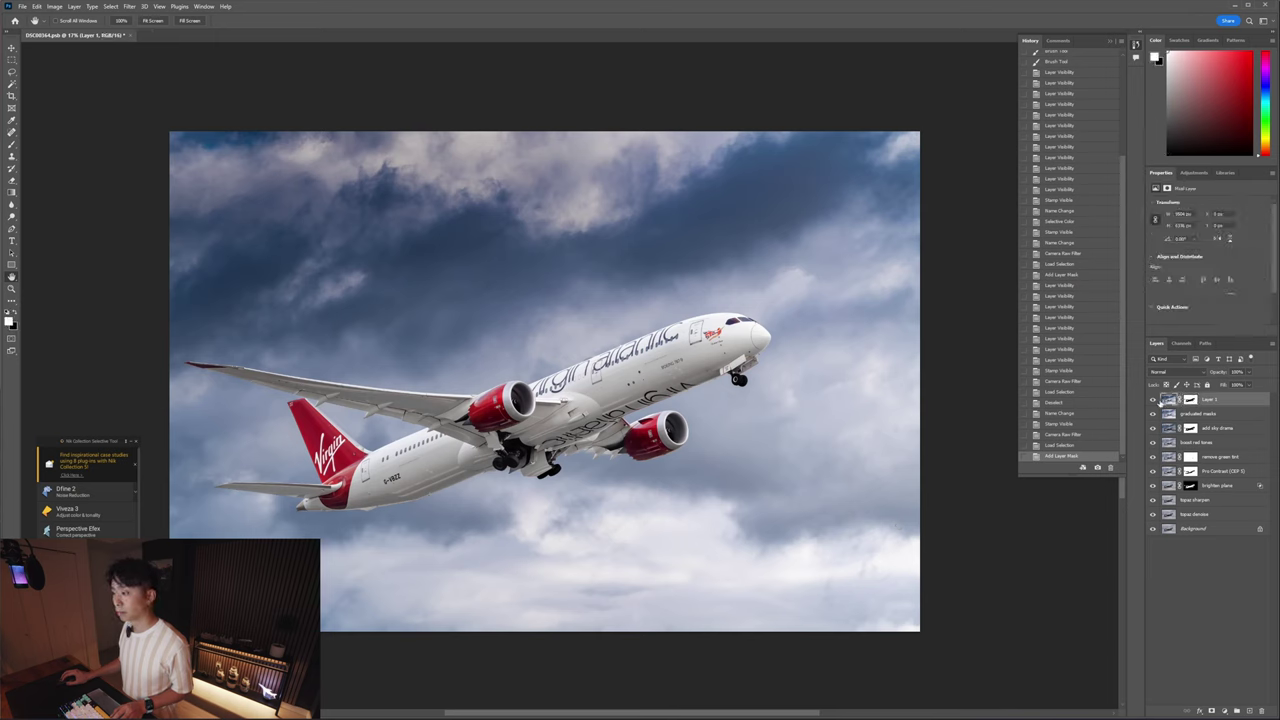
left_click(1152, 400)
left_click(1152, 400)
left_click(1152, 400)
left_click(1152, 400)
- Rename the masked layer to "darker graduated masks" and compare its effect on the photo
double_click(1210, 399)
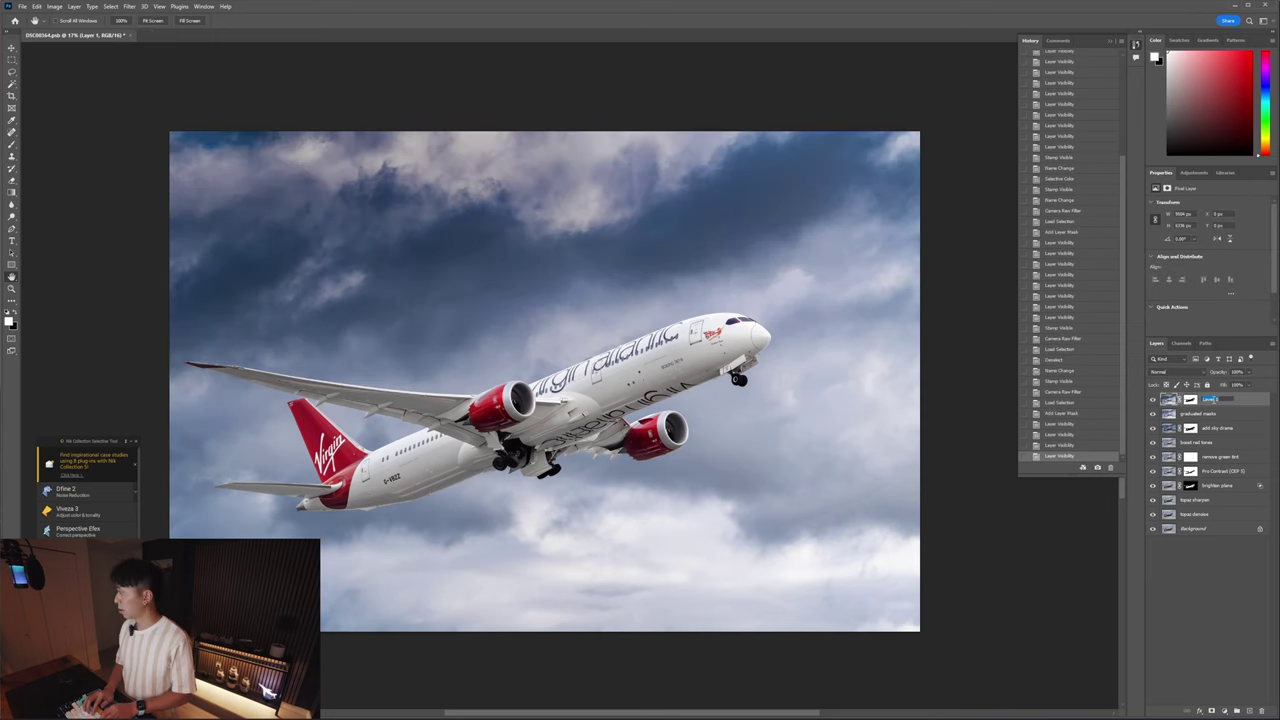
type("darker graduated masks")
key("Return")
left_click(1190, 400)
left_click(1152, 400)
left_click(1152, 400)
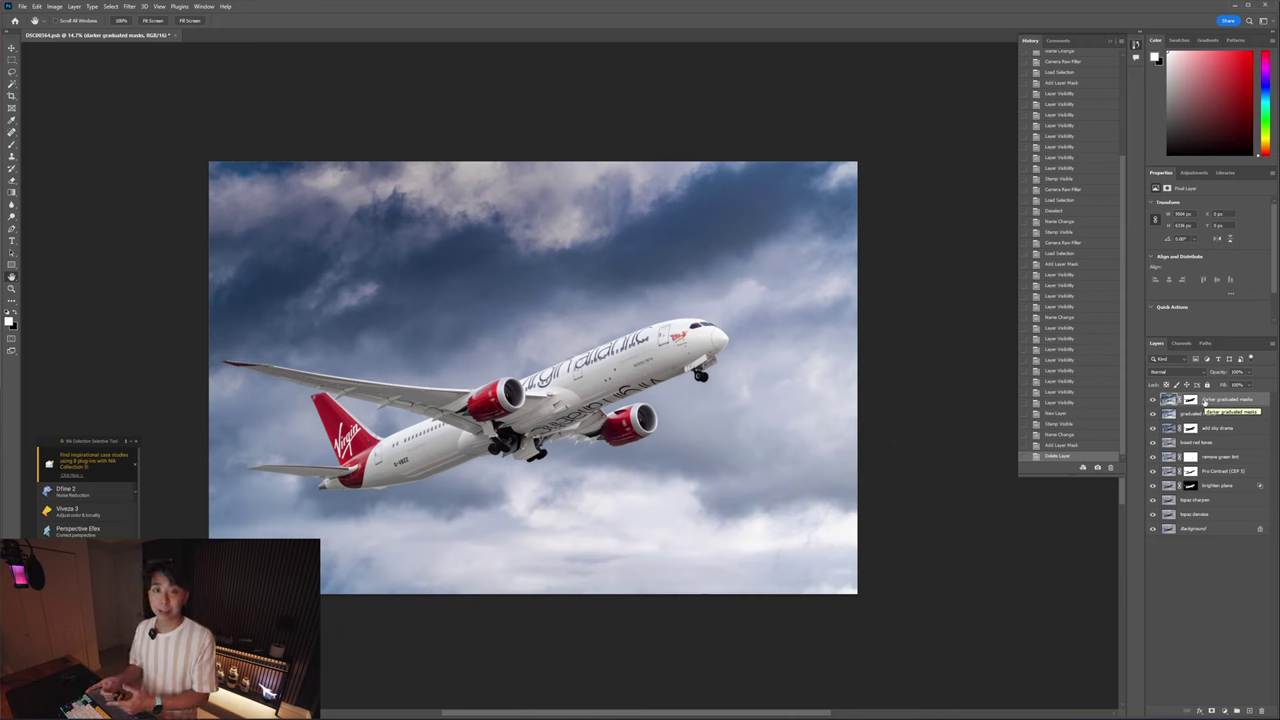
- Add a Tonal Contrast layer with Color Efex Pro 5, set its blending options, and hide it behind a black mask
left_click(80, 590)
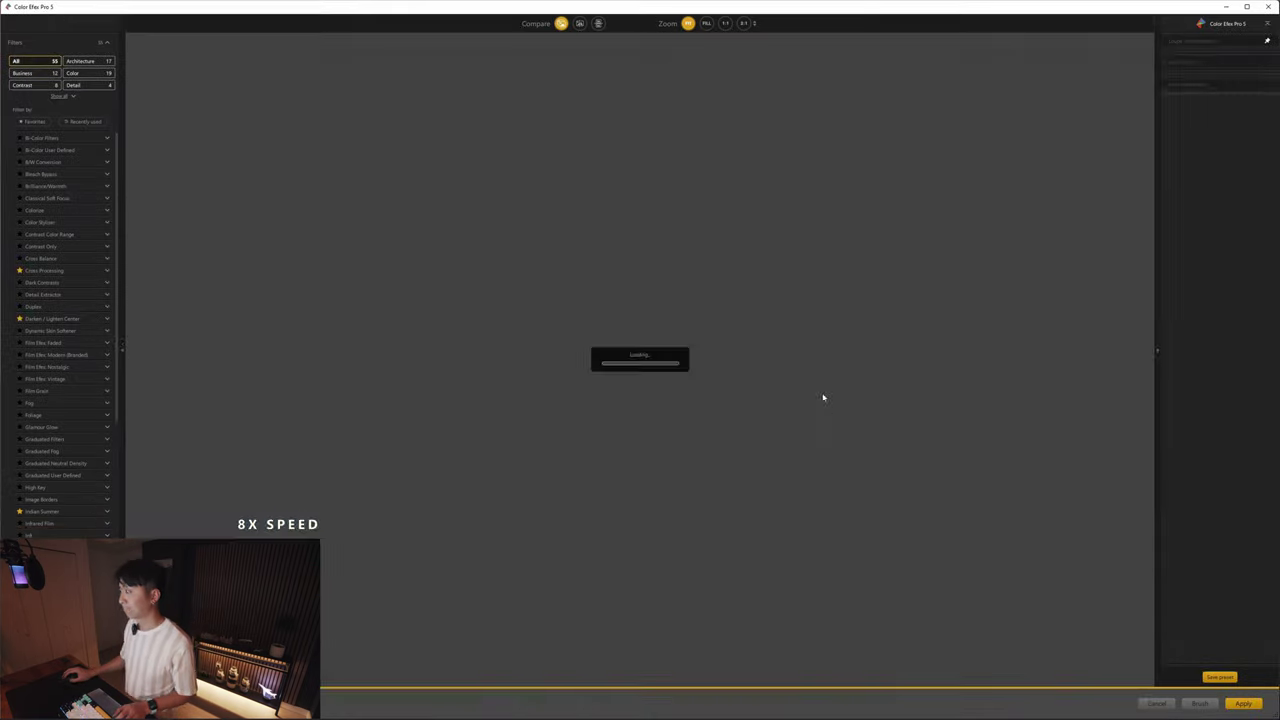
left_click(1200, 703)
double_click(1243, 399)
left_click(1080, 492)
left_click(1211, 710, "alt")
- Paint white on the Tonal Contrast mask over the red engine nearest the wing root and the plane's underside
key("b")
scroll(495, 408, "up", 8)
scroll(463, 395, "up", 2)
right_click(463, 387, "alt")
key("x")
left_click_drag(468, 420, 410, 368)
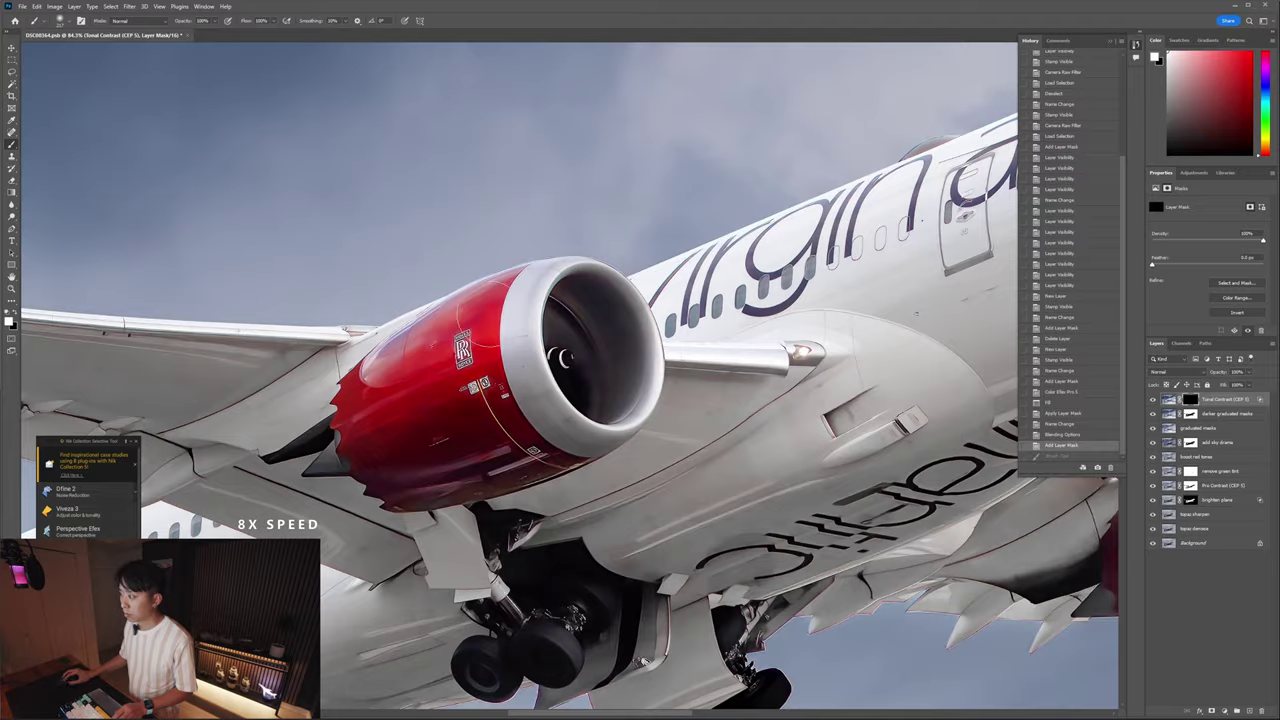
left_click_drag(900, 440, 452, 414)
mouse_move(683, 414)
left_mouse_down()
mouse_move(740, 414)
mouse_move(711, 468)
left_mouse_up()
- Load the plane's outline as a selection, paint the Tonal Contrast effect along the fuselage within it, and deselect
scroll(640, 520, "down", 6)
left_click(1190, 500, "ctrl")
right_click(808, 249, "alt")
left_click_drag(808, 249, 553, 329)
left_click_drag(553, 329, 905, 218)
right_click(418, 499, "alt")
mouse_move(400, 480)
left_mouse_down()
mouse_move(703, 486)
mouse_move(370, 540)
left_mouse_up()
scroll(405, 498, "left", 3)
key("ctrl+d")
scroll(420, 425, "down", 8)
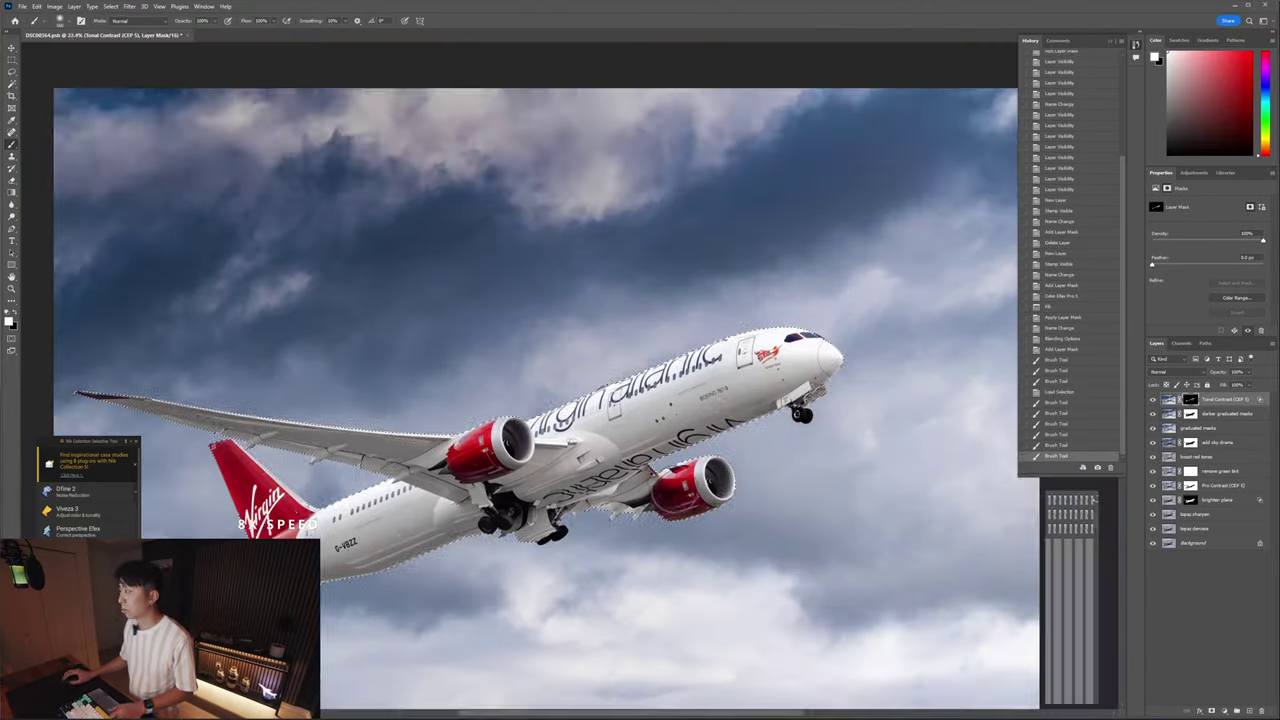
- Revise the Tonal Contrast layer's blending options and compare the photo with the layer hidden and shown
double_click(1169, 399)
key("Escape")
left_click(1153, 399)
left_click(1153, 399)
double_click(1169, 399)
key("Return")
scroll(670, 408, "up", 2)
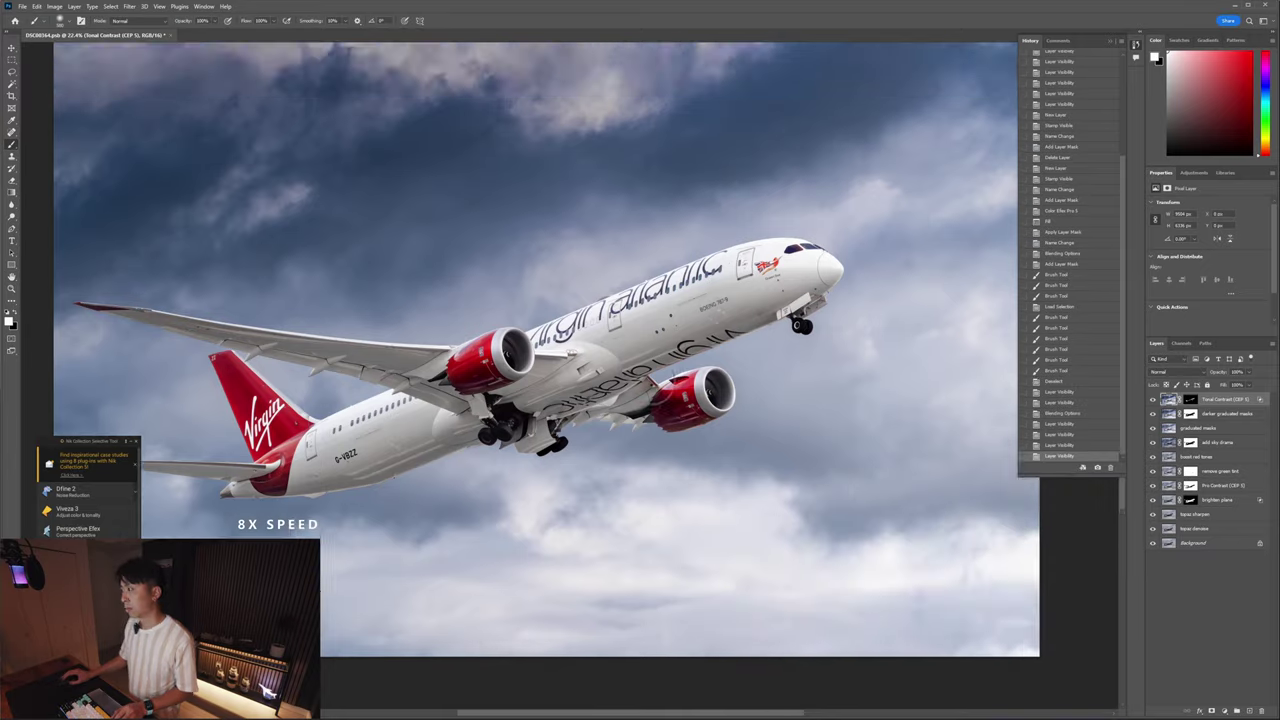
scroll(670, 408, "down", 3)
left_click(1153, 399)
left_click(1153, 399)
left_click(1153, 399)
left_click(1153, 399)
- Try brightening the plane with a stamped copy of all visible layers in Screen mode, masked to the plane's outline
key("ctrl+alt+shift+e")
left_click(1176, 371)
left_click(1163, 449)
left_click(1190, 514, "ctrl")
left_click(1211, 710)
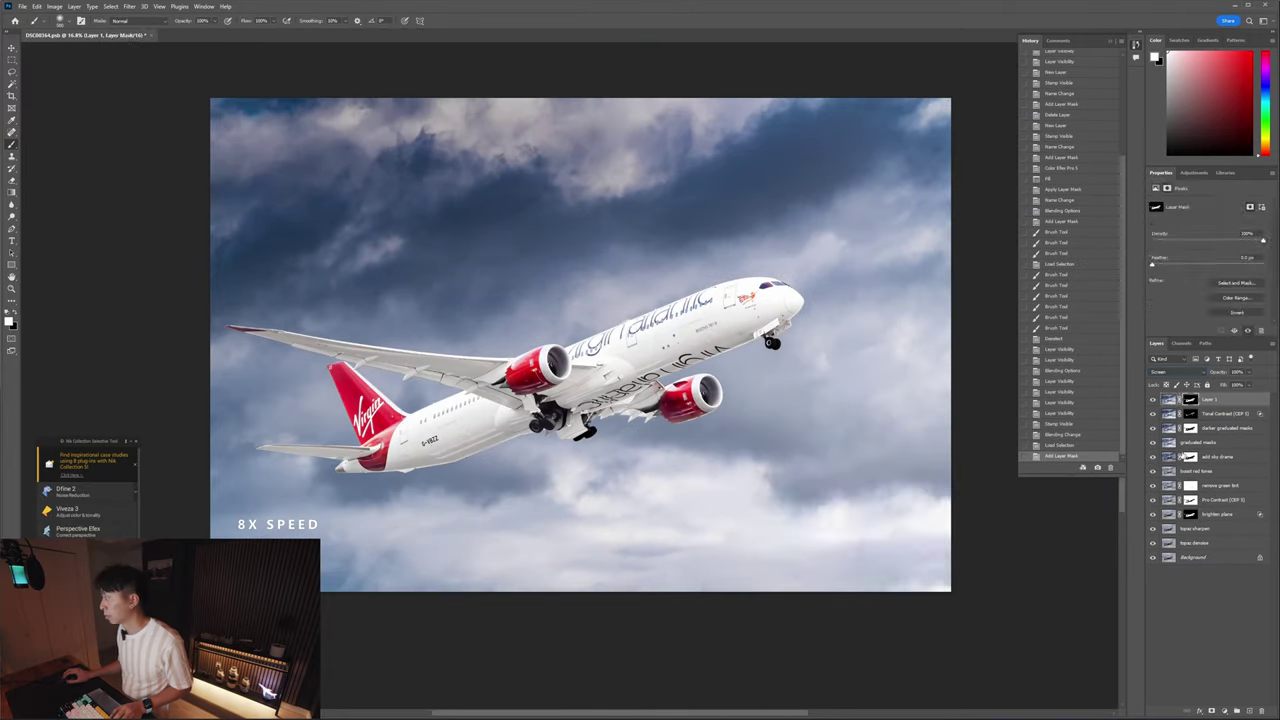
- Split a Blend If slider on the Screen layer to soften its tonal transition, and lower the layer's opacity
double_click(1169, 399)
left_click_drag(882, 662, 898, 662, "alt")
left_click(1079, 499)
left_click(1244, 371)
left_click_drag(1254, 383, 1207, 383)
double_click(1169, 399)
left_click(1079, 499)
- Compare the photo with and without the Screen layer and delete that layer
left_click(1153, 399)
left_click(1153, 399)
key("Delete")
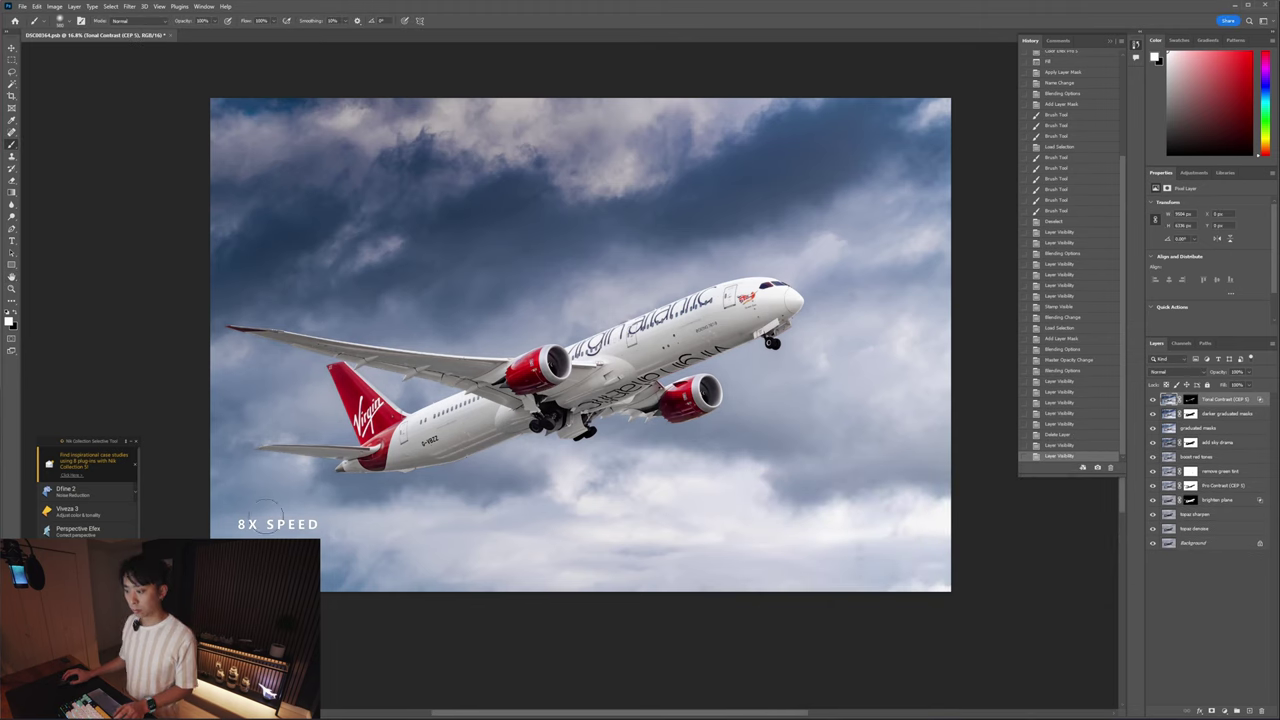
- Stamp the visible layers and apply Color Efex Pro 5's Cross Processing filter with a newly chosen method
key("ctrl+alt+shift+e")
left_click(78, 551)
left_click(1240, 357)
left_click(1236, 394)
left_click(1236, 357)
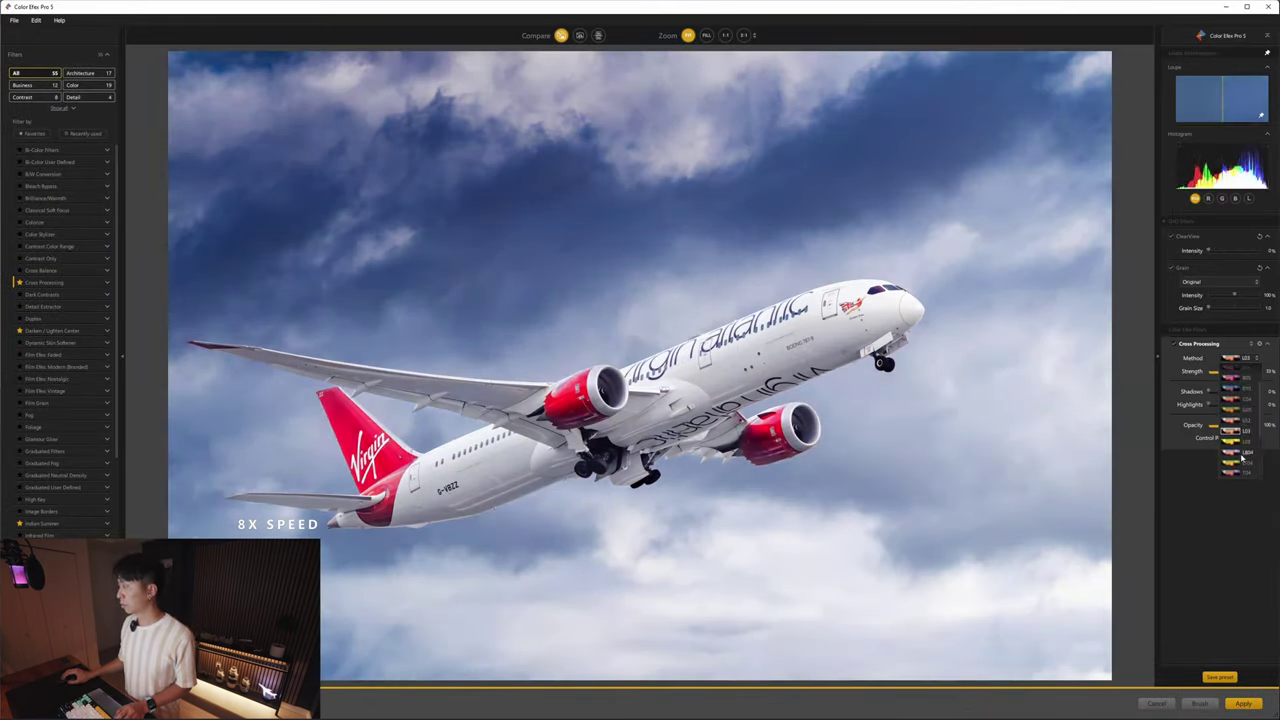
left_click(1241, 455)
left_click(1173, 343)
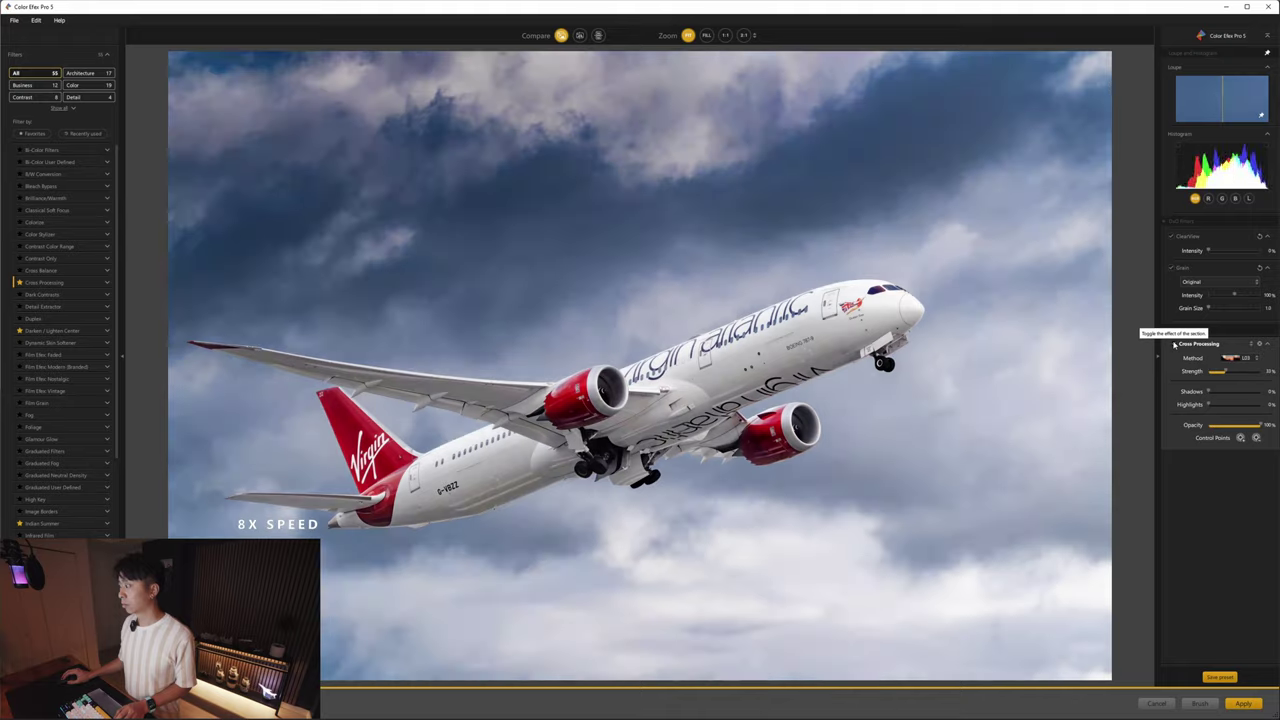
left_click(1173, 343)
left_click(1243, 703)
- Restrict the Cross Processing layer's Blend If range at both the dark and bright ends
double_click(1169, 399)
left_click_drag(999, 662, 989, 662)
left_click_drag(880, 662, 886, 663)
left_click(1079, 499)
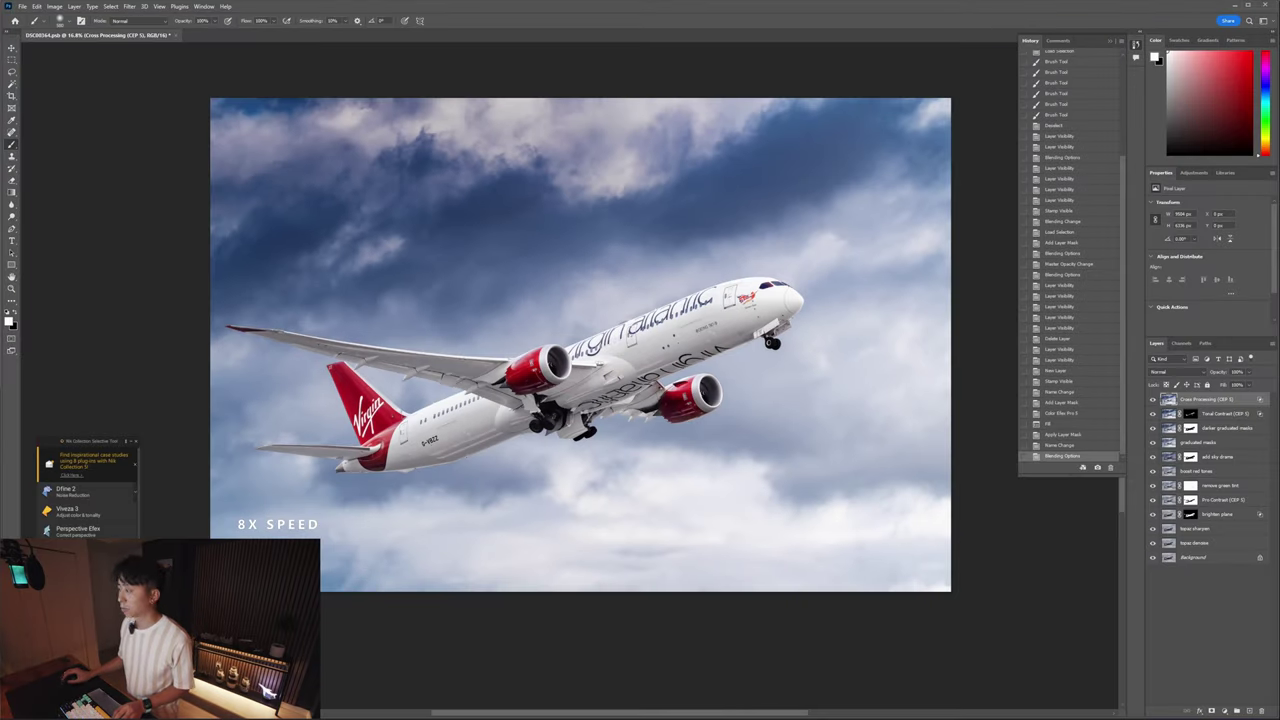
- Apply Color Efex Pro 5's Darken / Lighten Center filter with an adjusted center luminosity, compare it on and off, and save the document
left_click(78, 551)
left_click(52, 330)
mouse_move(1238, 371)
left_mouse_down()
mouse_move(1228, 384)
mouse_move(1261, 397)
mouse_move(1236, 371)
left_mouse_up()
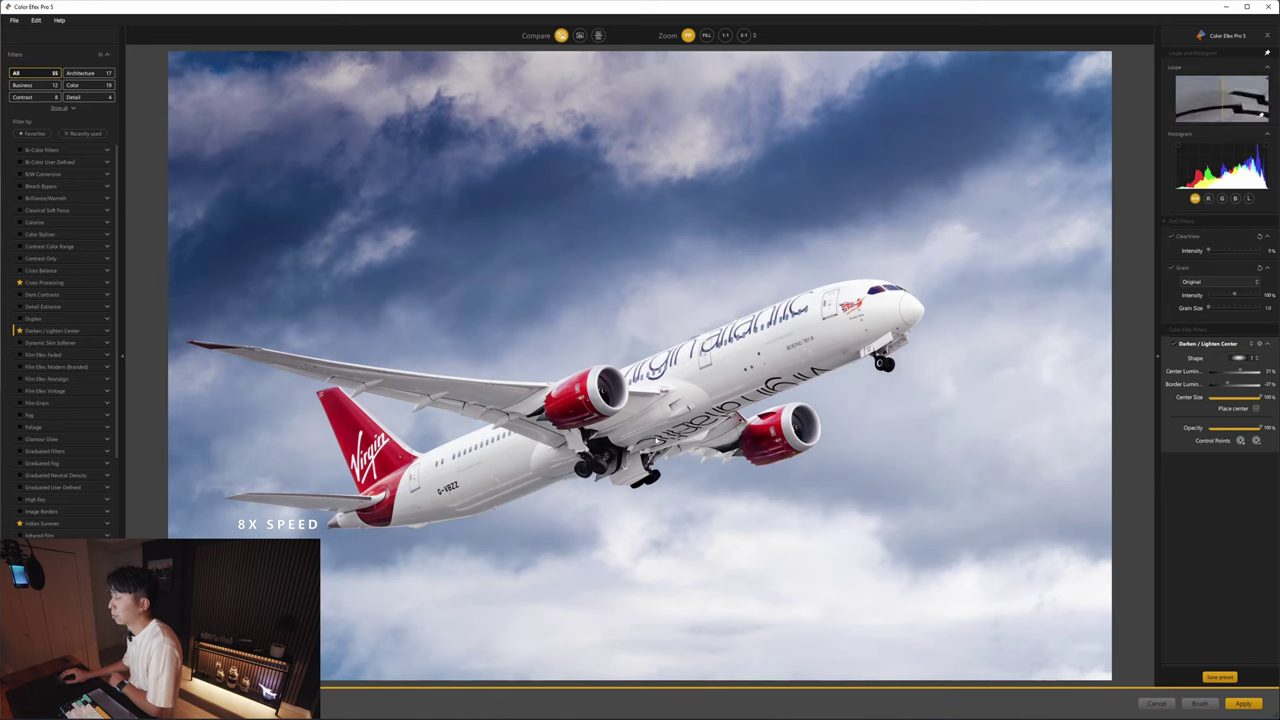
left_click(1174, 344)
left_click(1174, 344)
left_click(1243, 703)
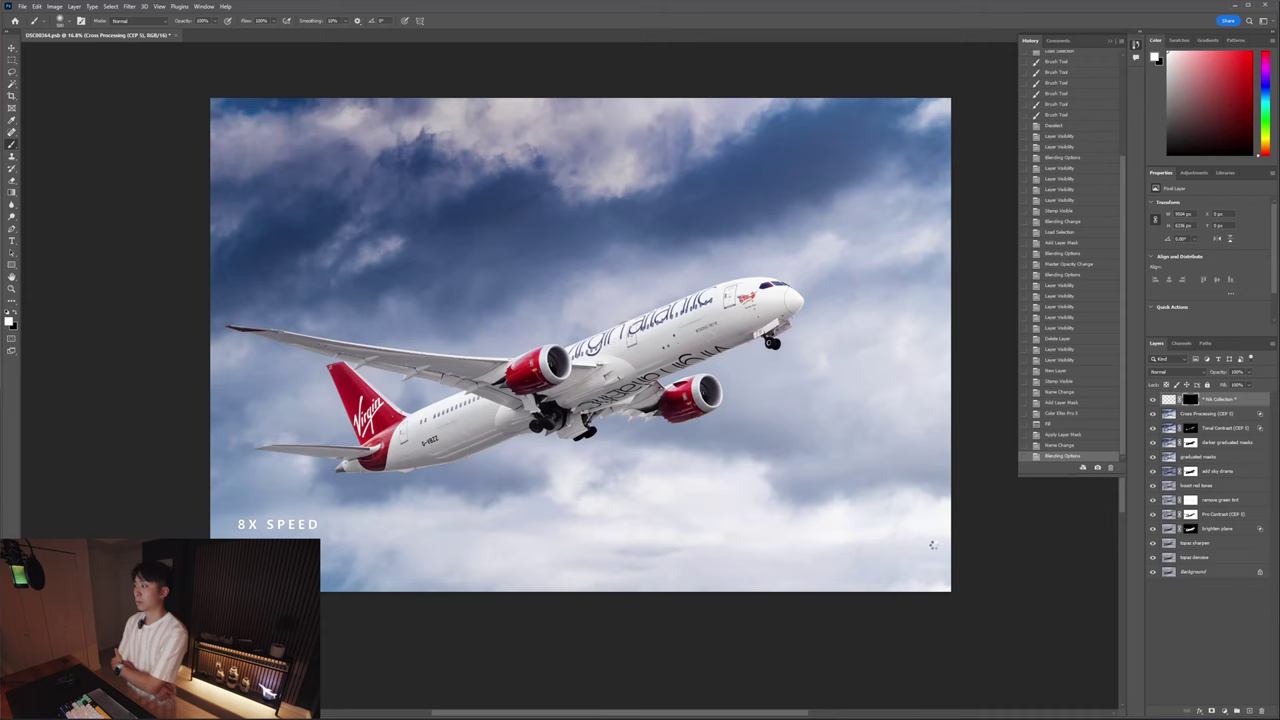
key("ctrl+s")
- Crop the photo more tightly around the airplane at its original ratio, repositioning the plane within the frame
left_click(11, 96)
left_click(75, 21)
left_click(75, 56)
left_click_drag(950, 98, 917, 131)
left_click_drag(737, 199, 737, 206)
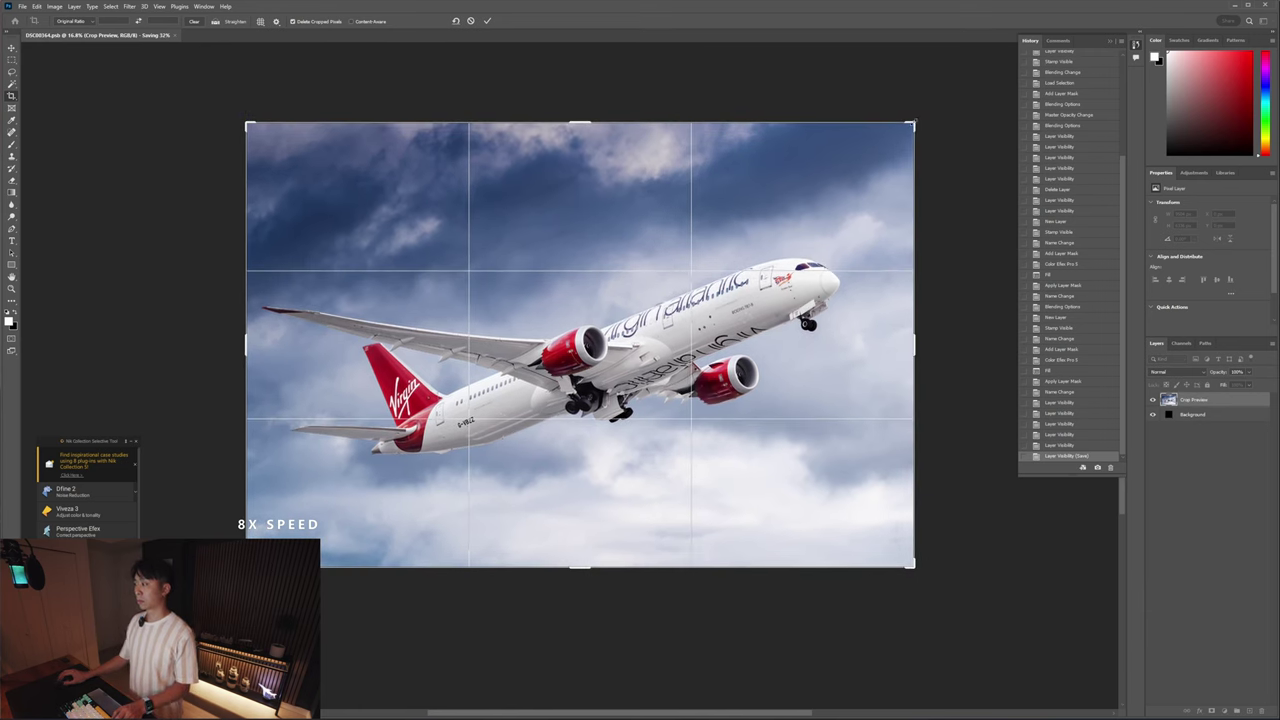
key("Return")
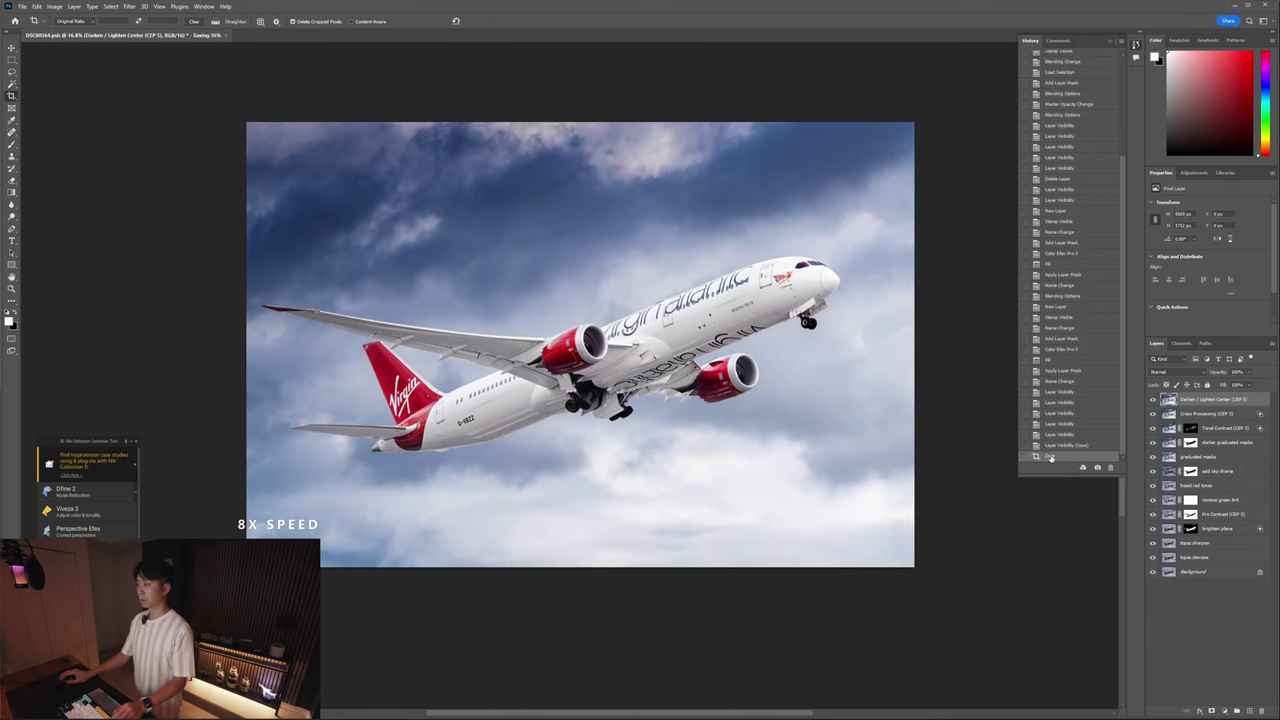
- Hide all layers above Background and compare the original photo with the finished edit
key("z")
left_click(680, 340)
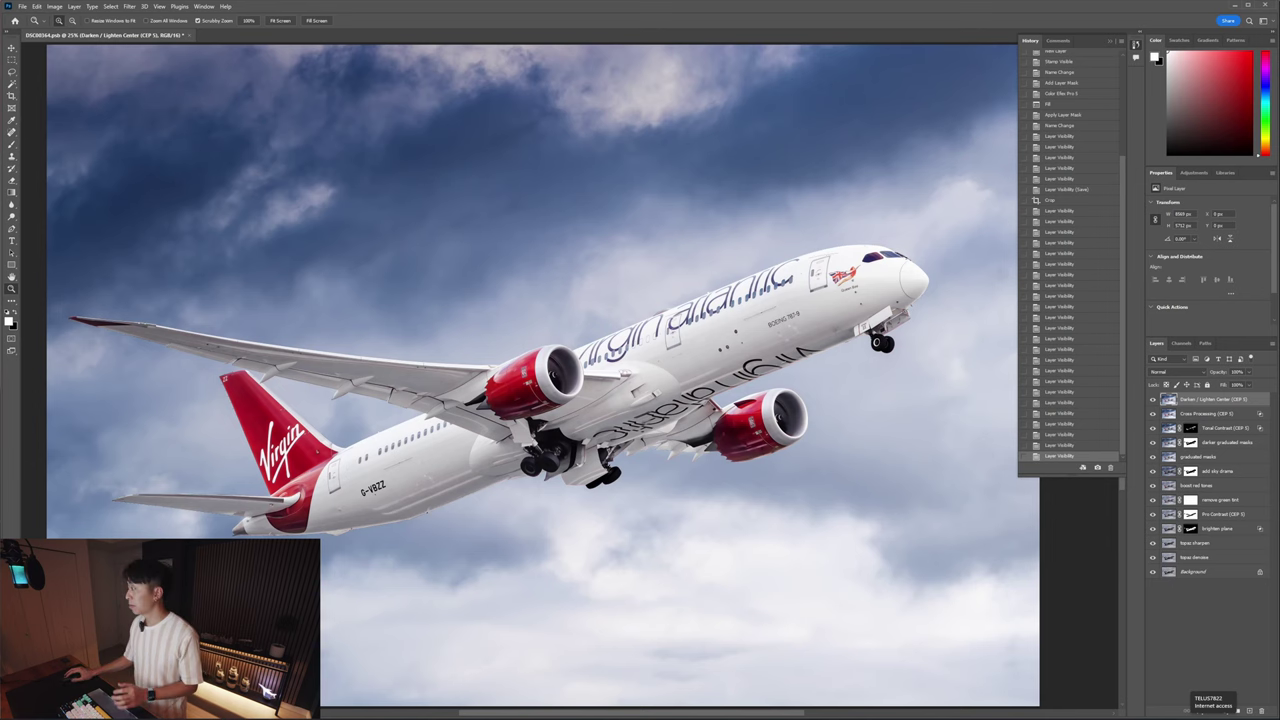
left_click_drag(1152, 399, 1156, 428)
left_click_drag(1152, 483, 1153, 558)
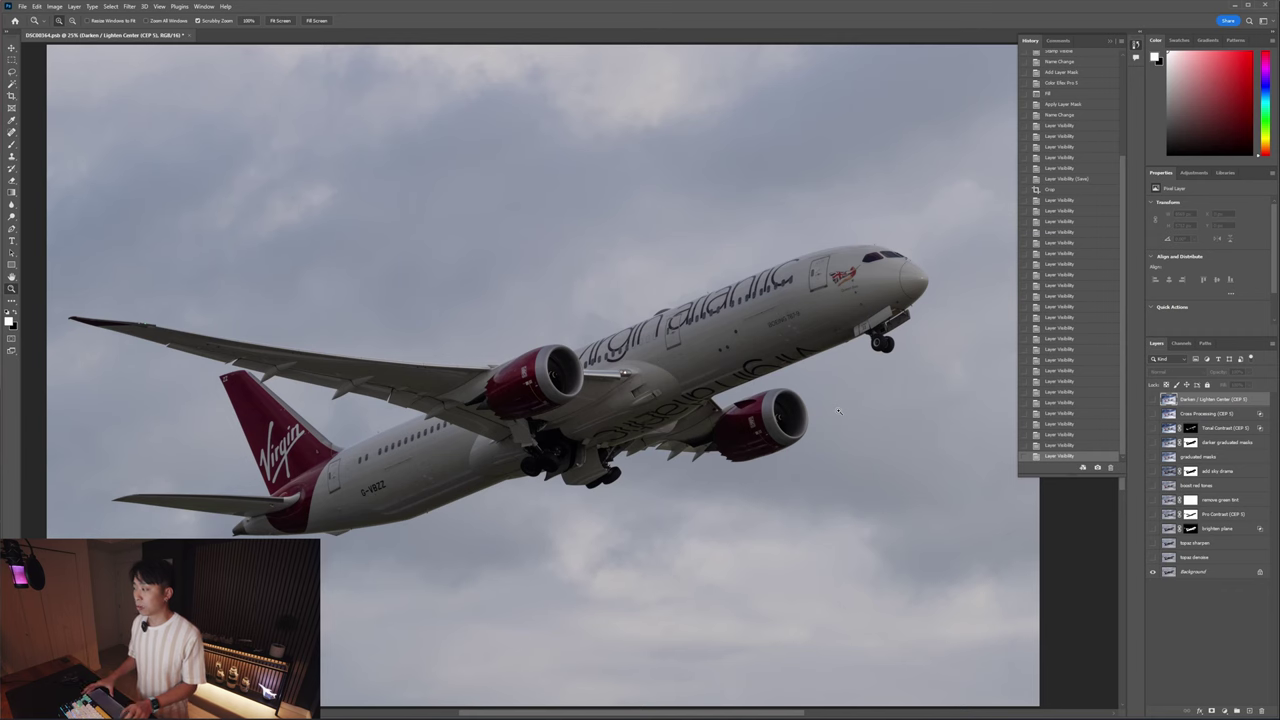
left_click(1152, 570, "alt")
left_click(1152, 570, "alt")
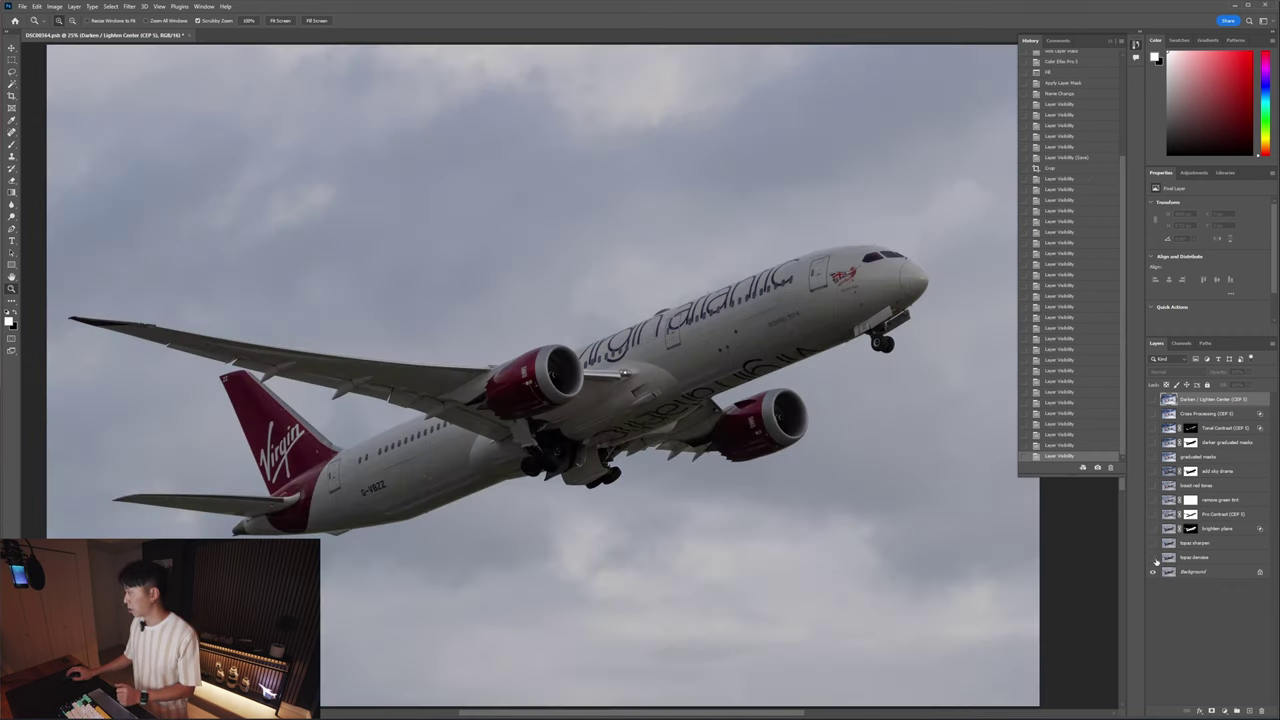
- Show the edit layers one at a time from topaz denoise up to Darken / Lighten Center to review each contribution
left_click(1152, 557)
left_click(1152, 542)
left_click(1152, 528)
left_click(1152, 514)
left_click(1152, 499)
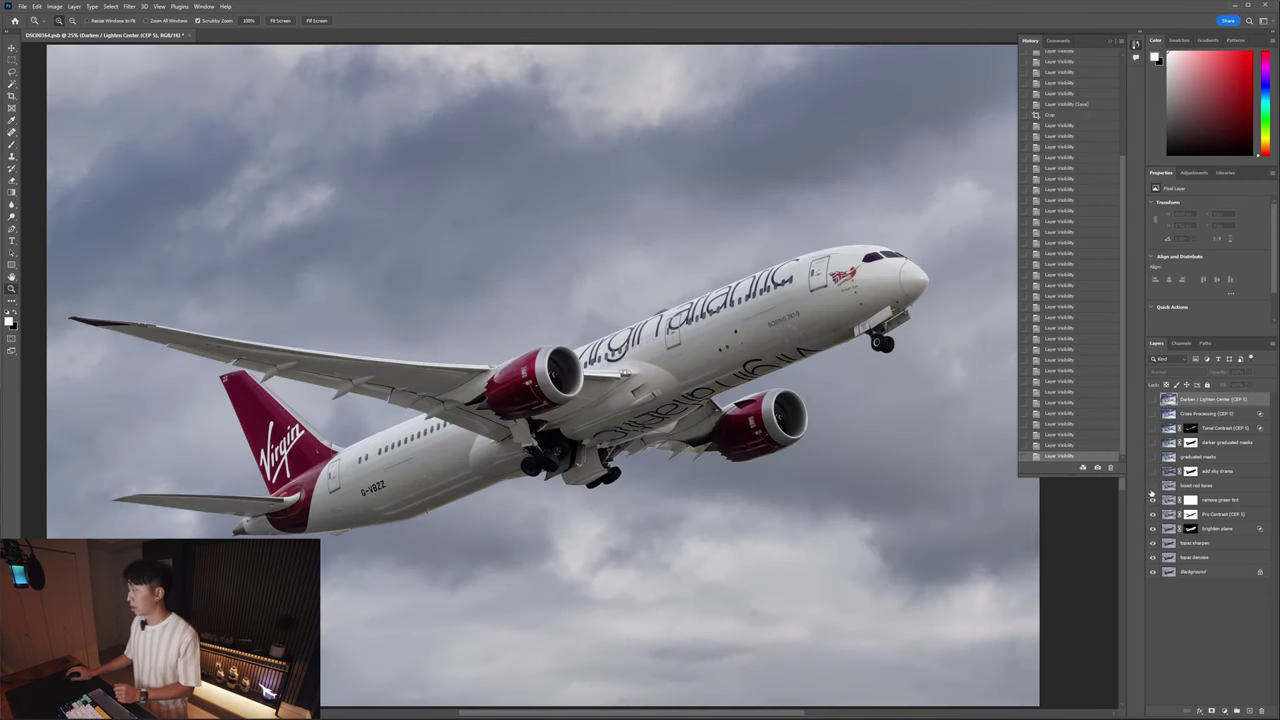
left_click(1152, 485)
left_click(1152, 471)
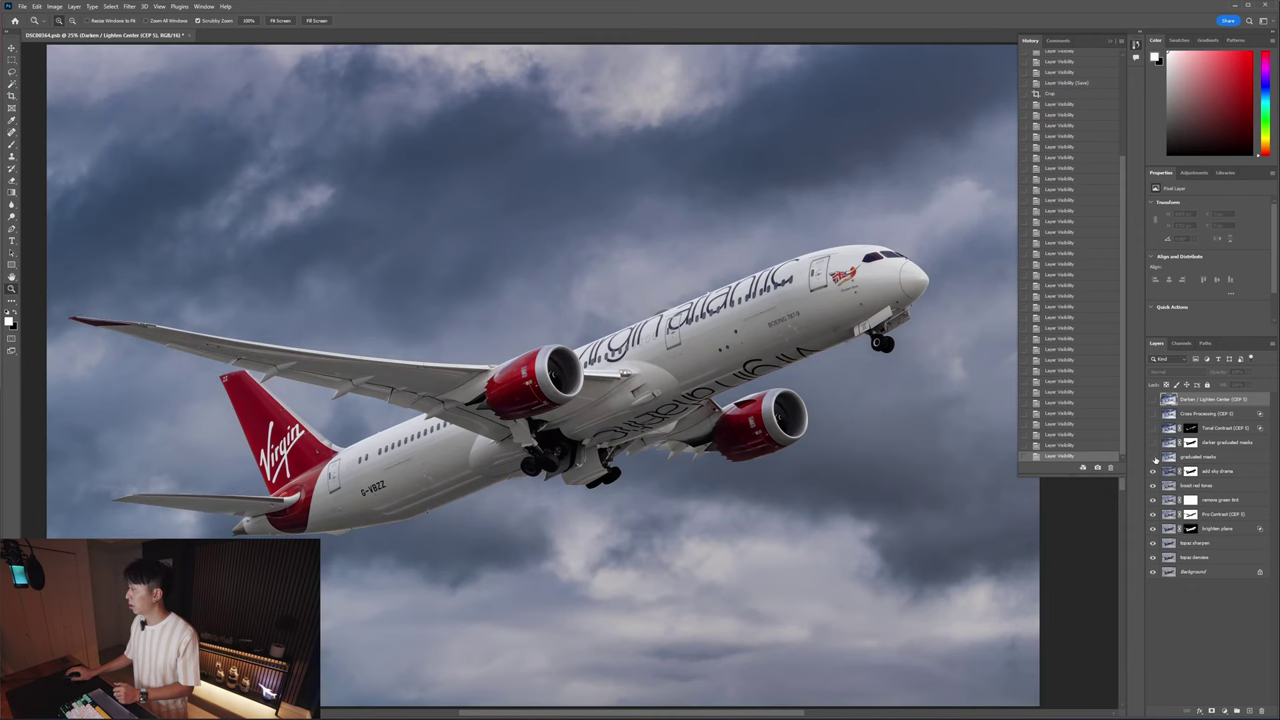
left_click(1152, 456)
left_click(1152, 442)
left_click(1152, 427)
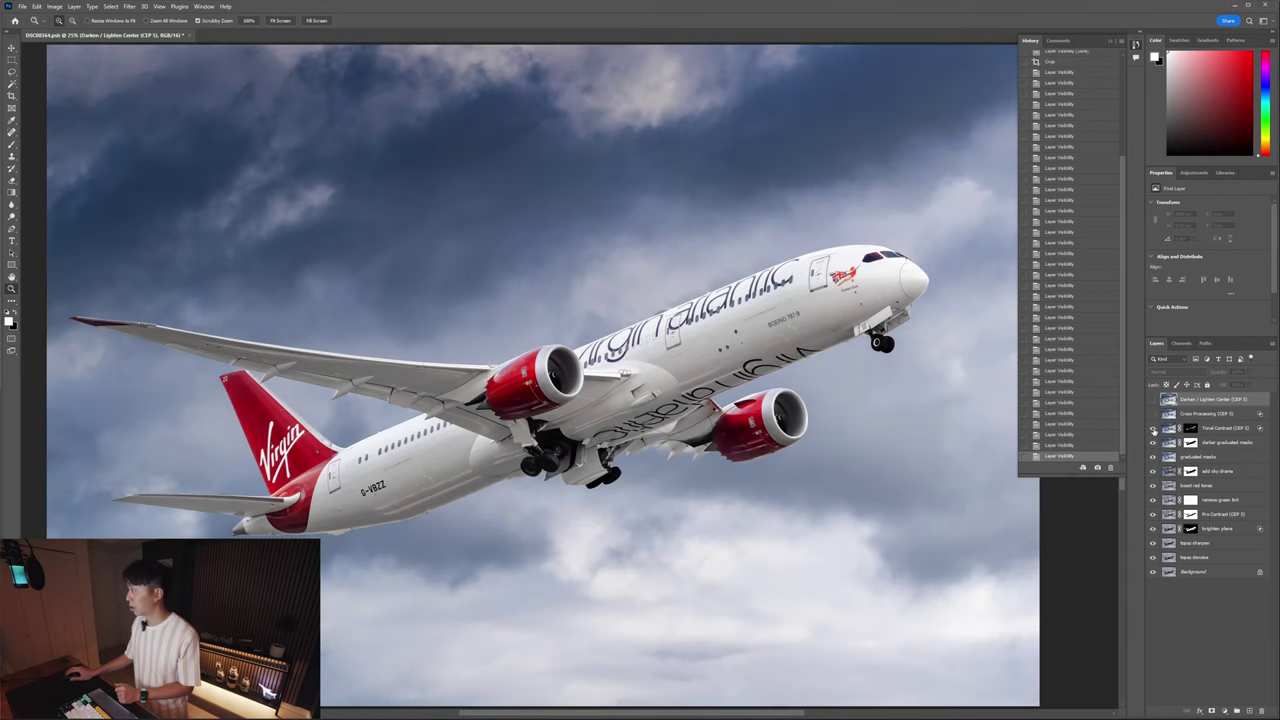
left_click(1152, 413)
left_click(1152, 399)
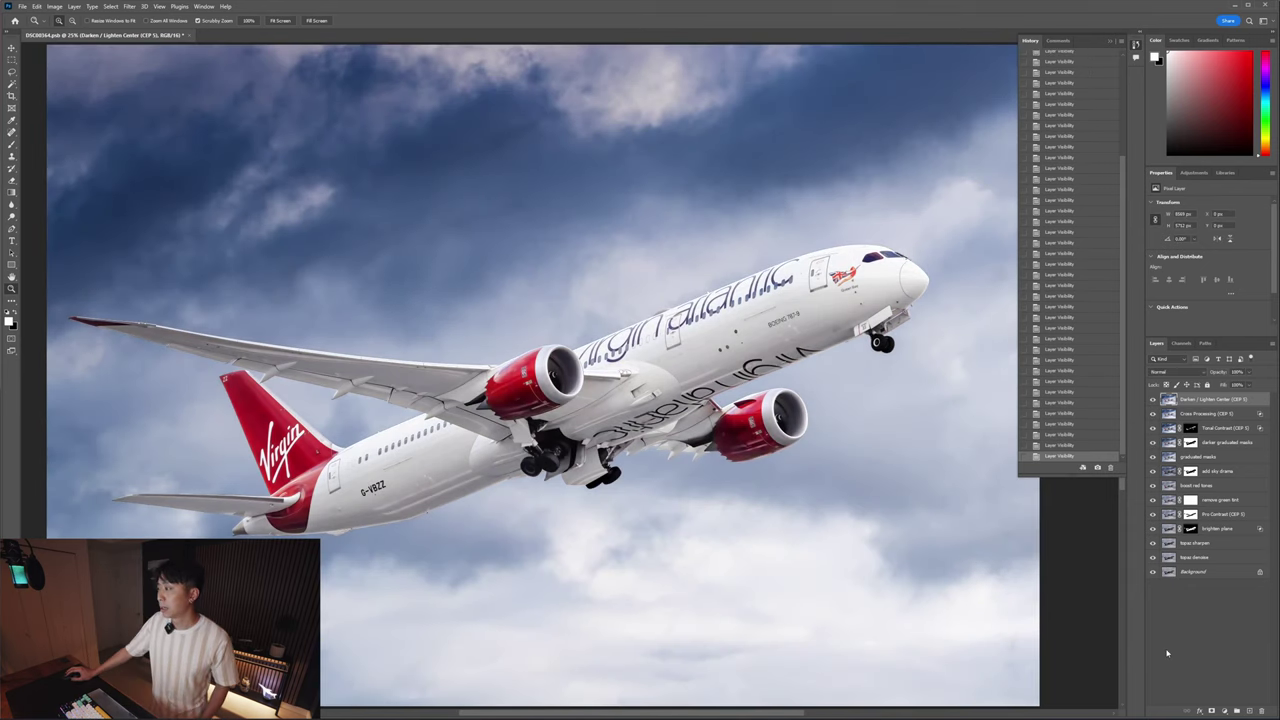